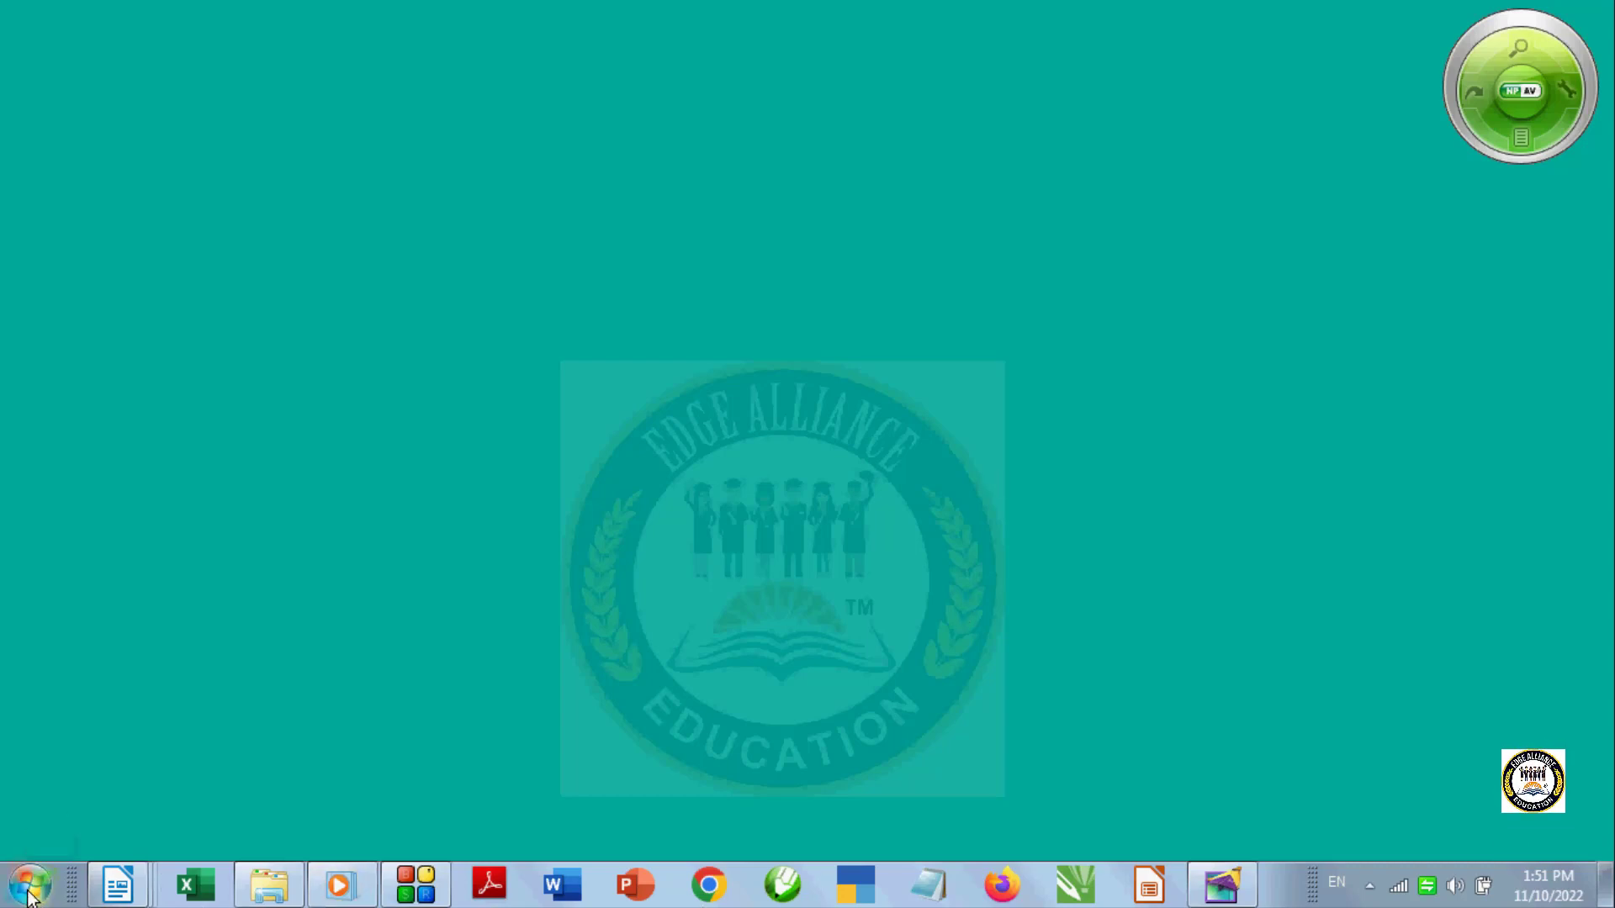
Launch Adobe PageMaker 7.0 from the recently used programs
left_click(27, 893)
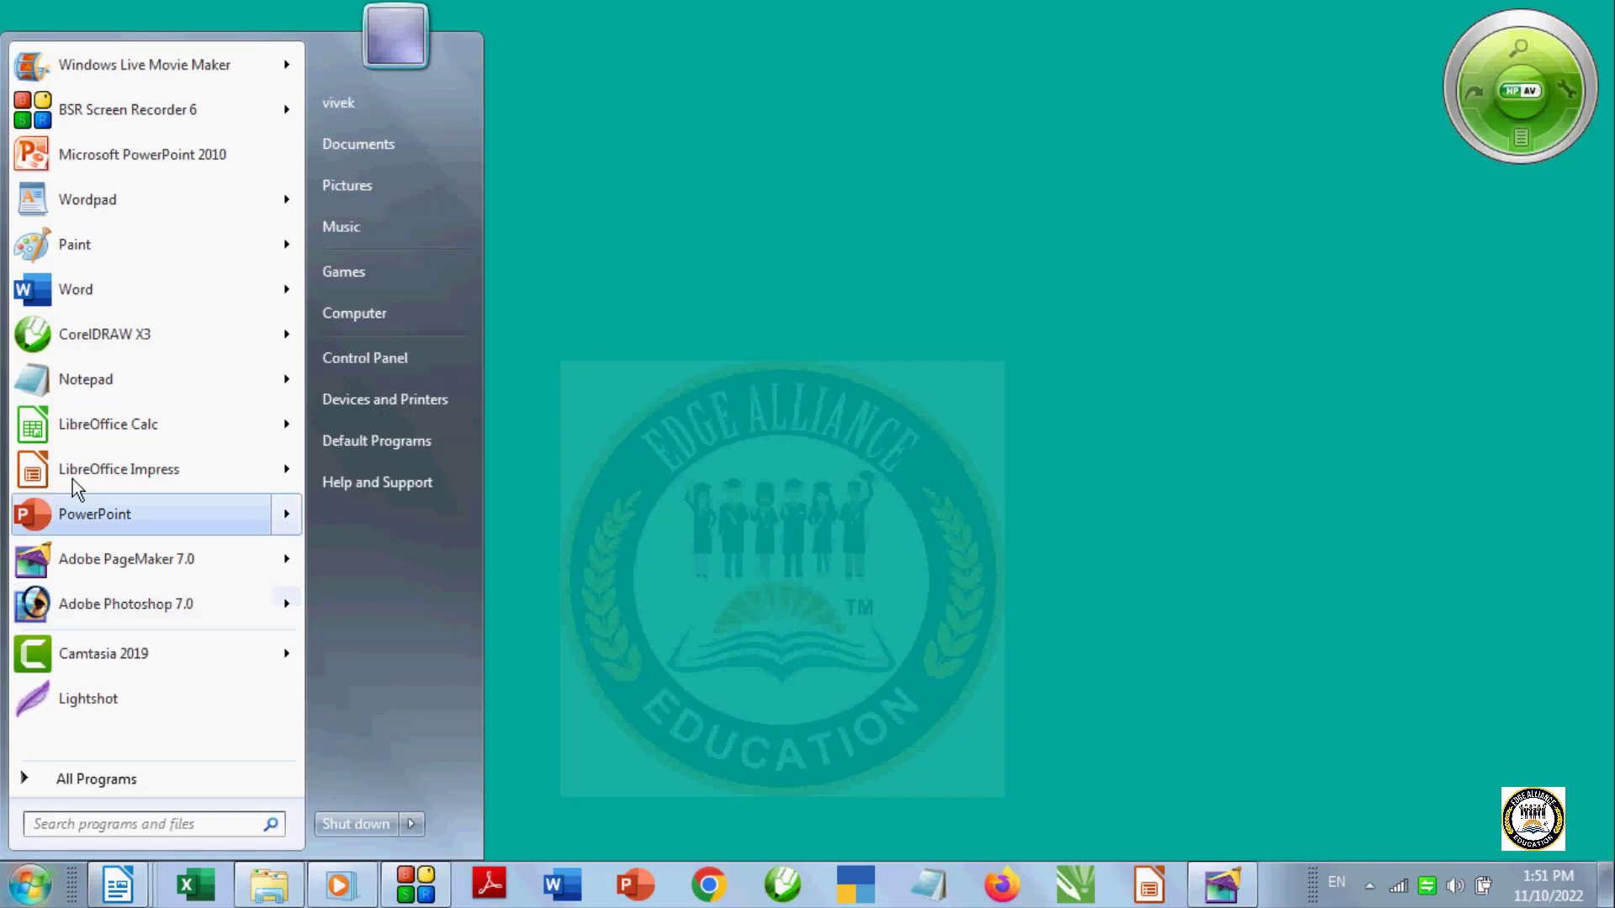
mouse_move(134, 77)
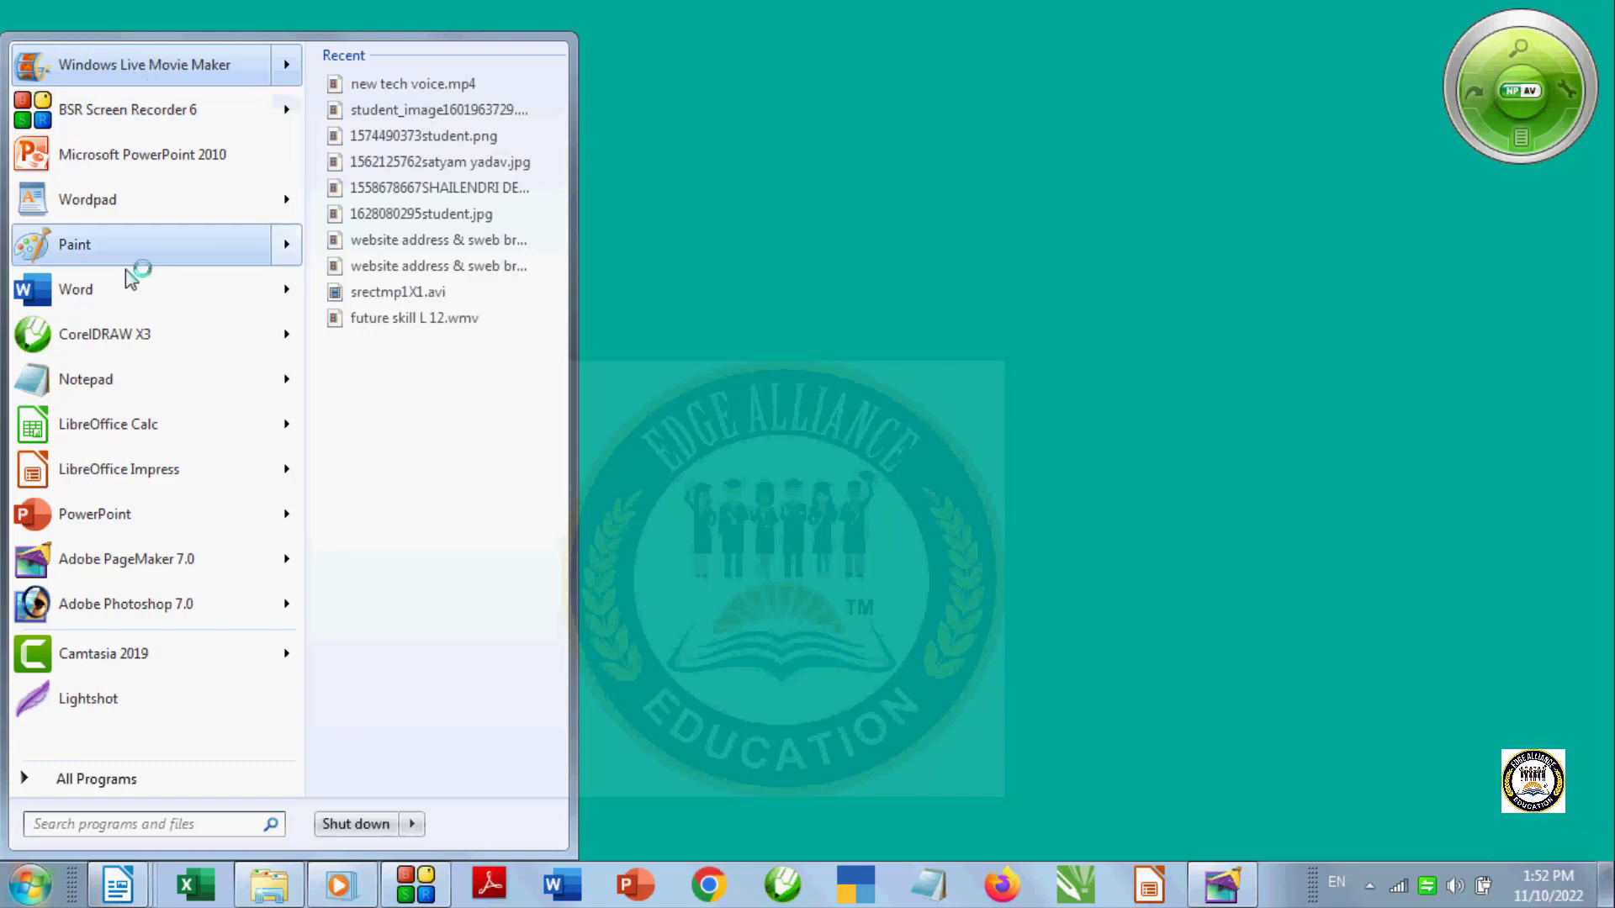
mouse_move(114, 580)
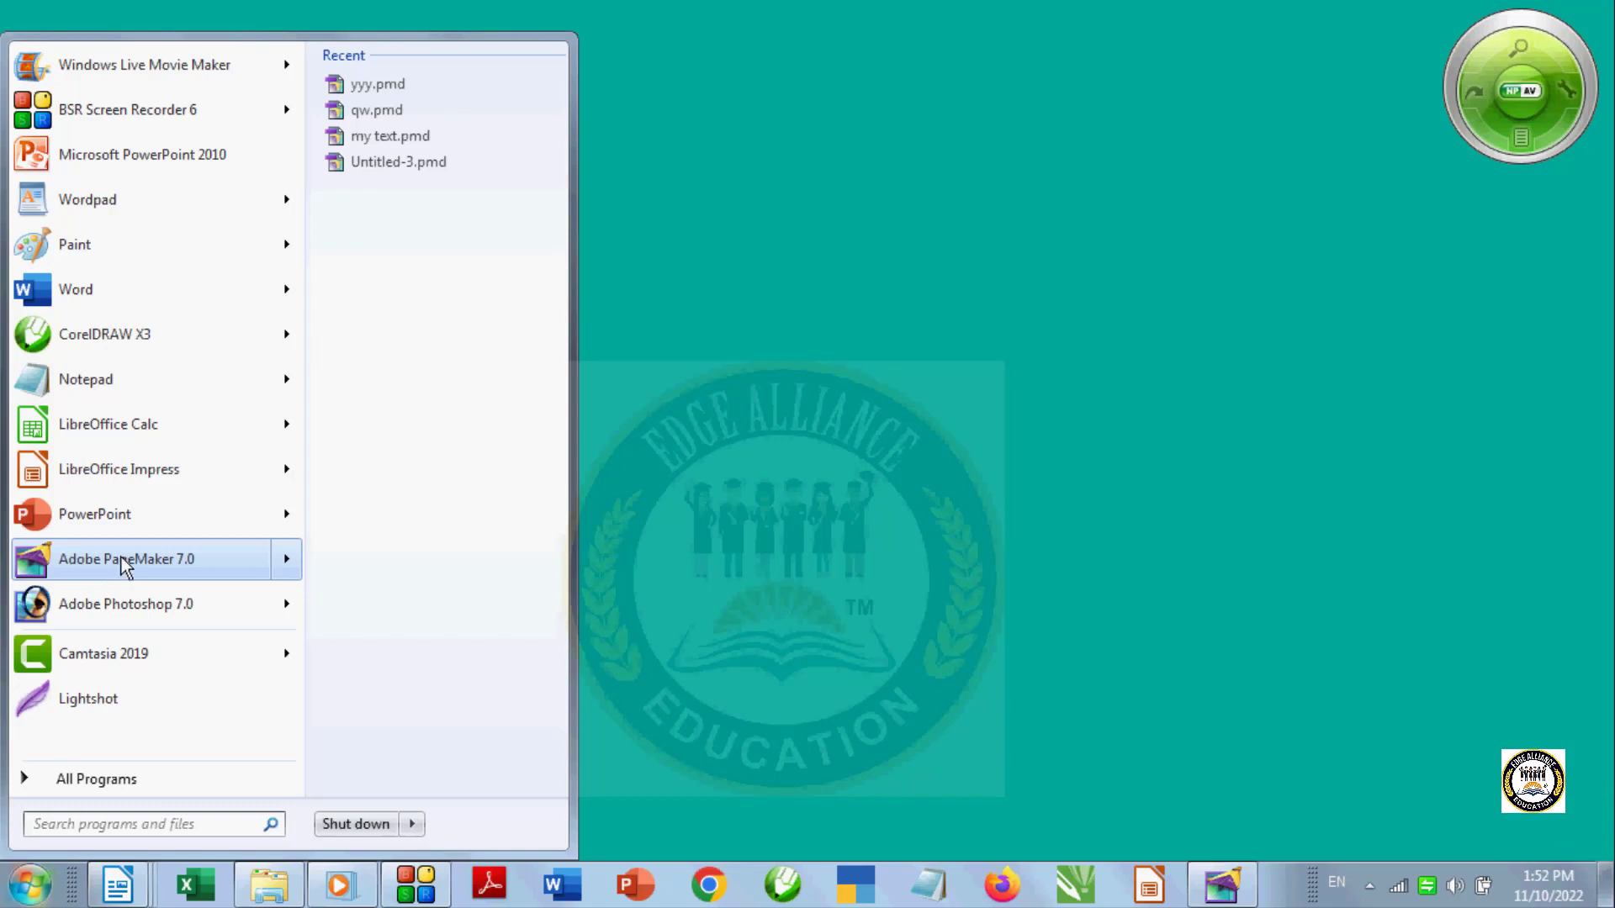
left_click(125, 560)
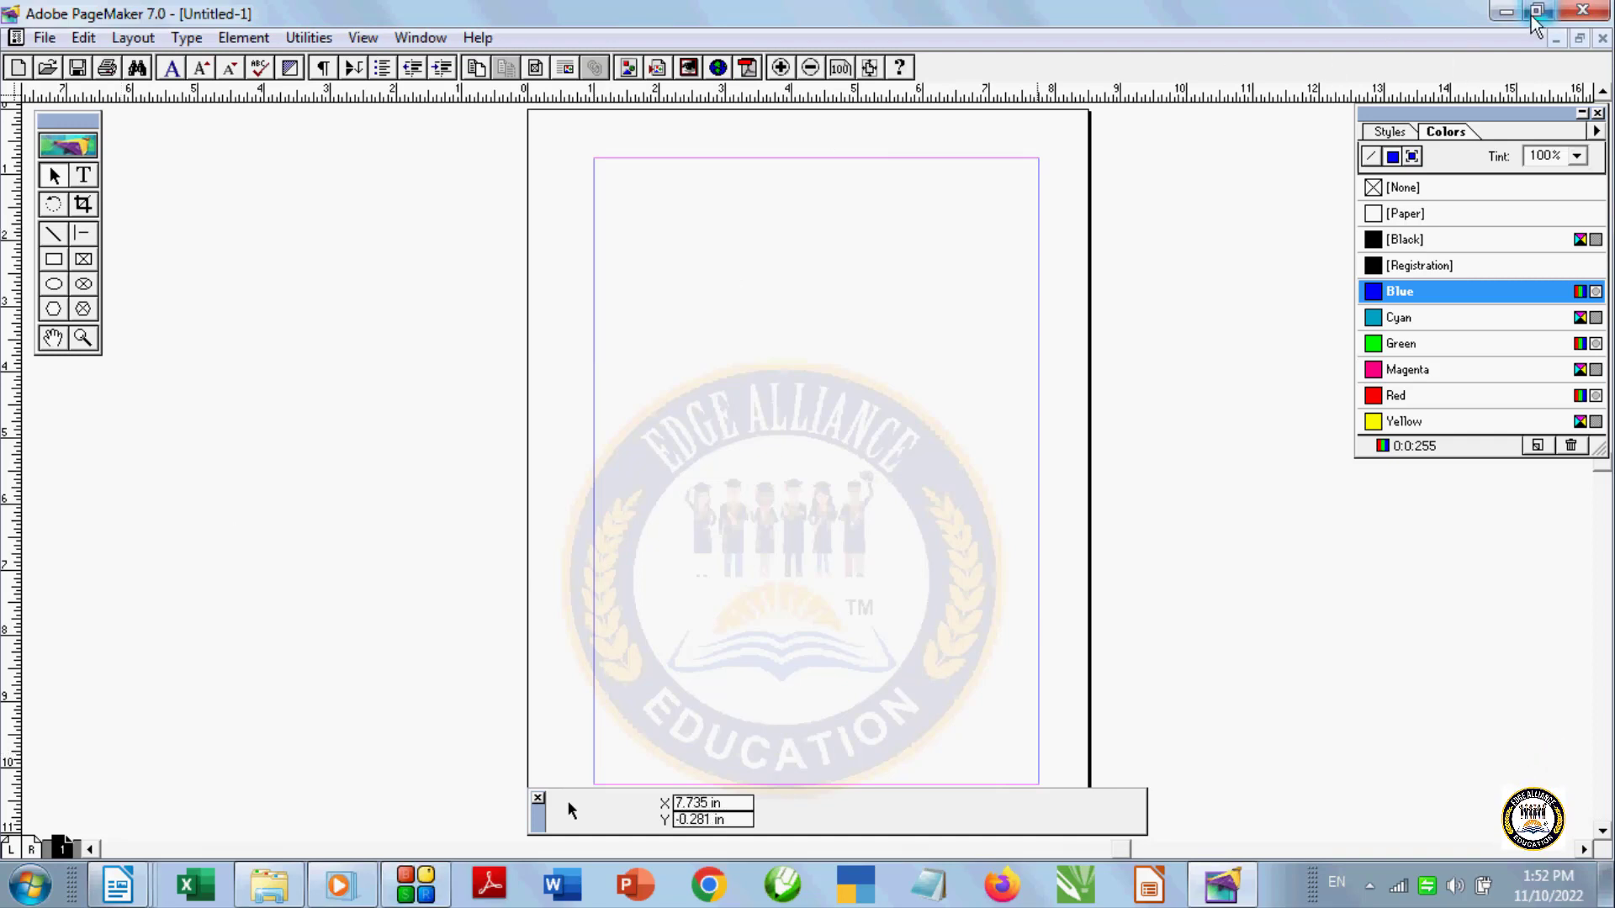
Minimize PageMaker, search the installed programs for "pag" and open Adobe PageMaker 7.0 from the results
left_click(1505, 12)
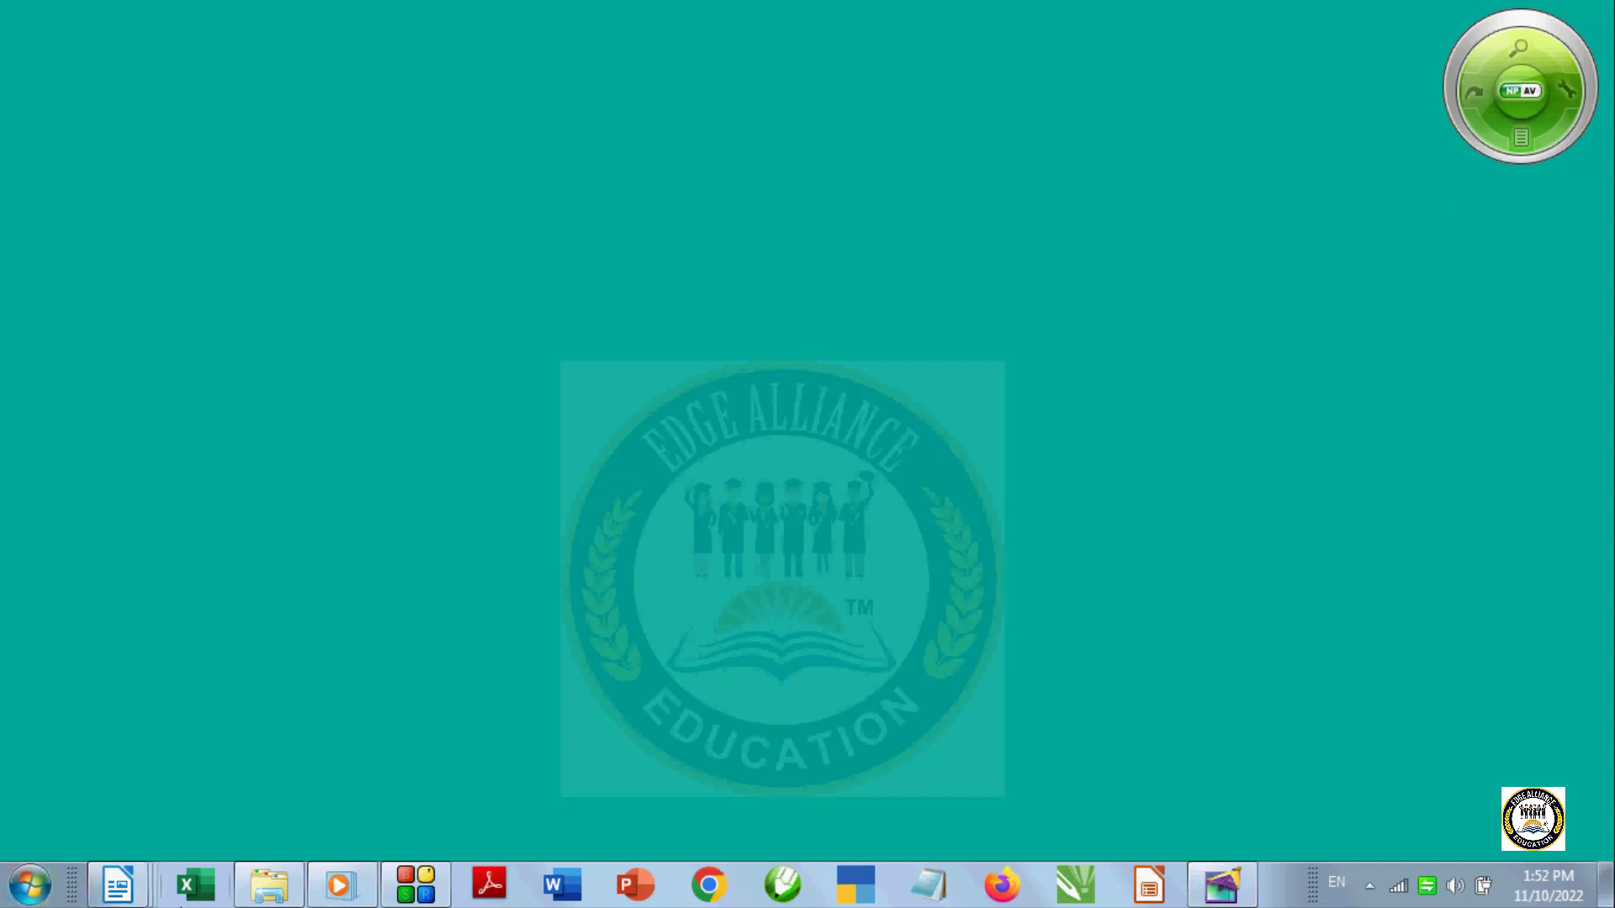
left_click(28, 892)
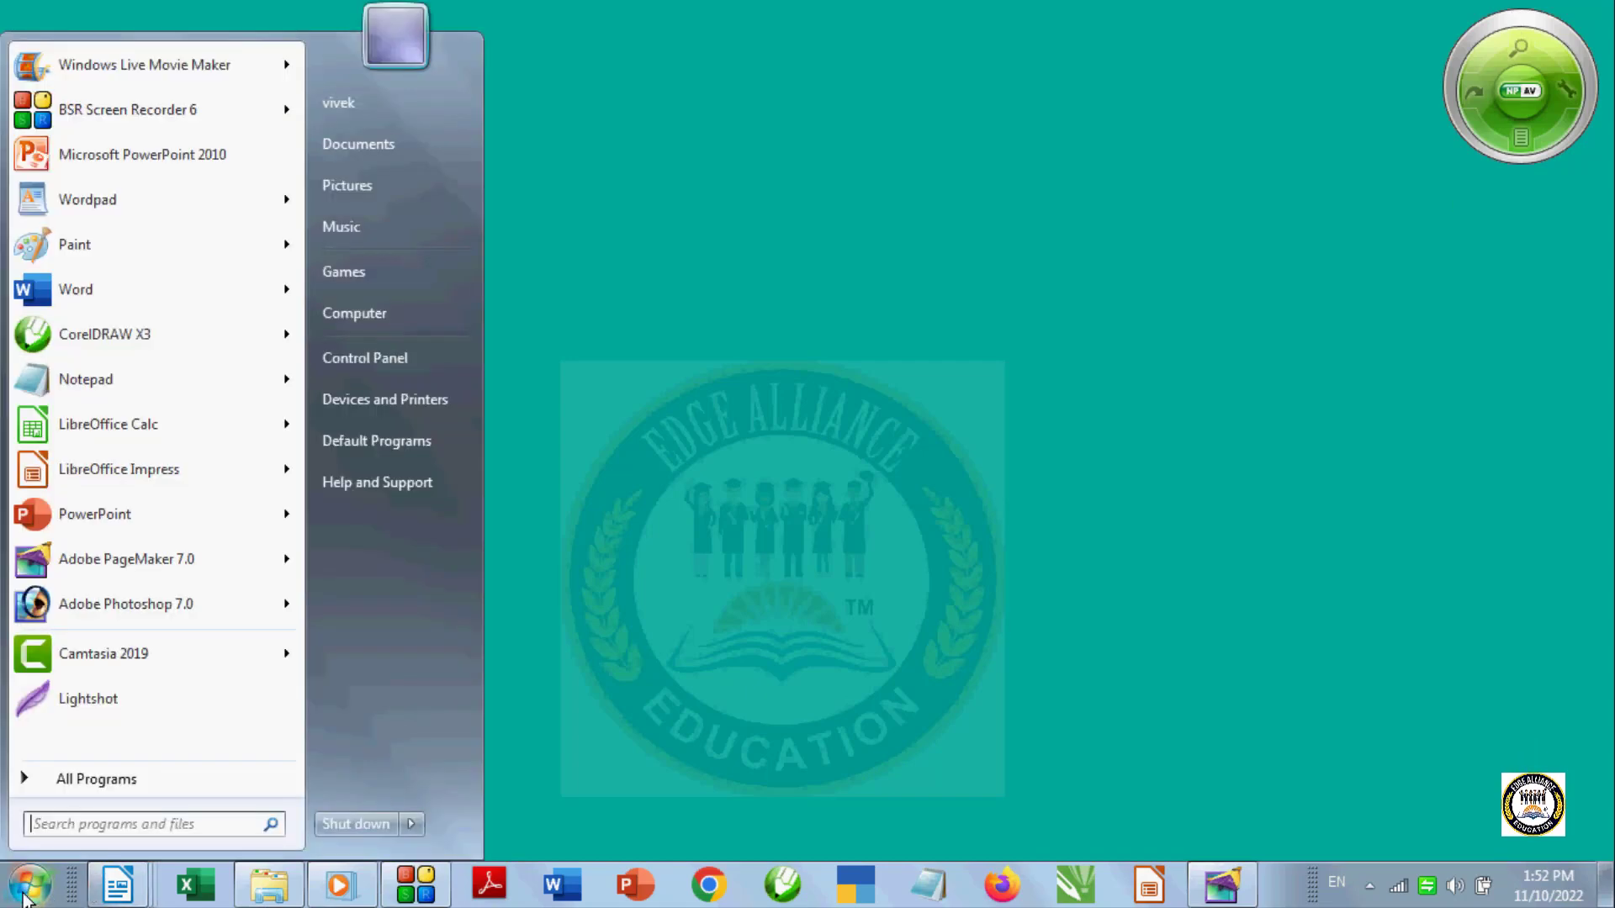
left_click(233, 826)
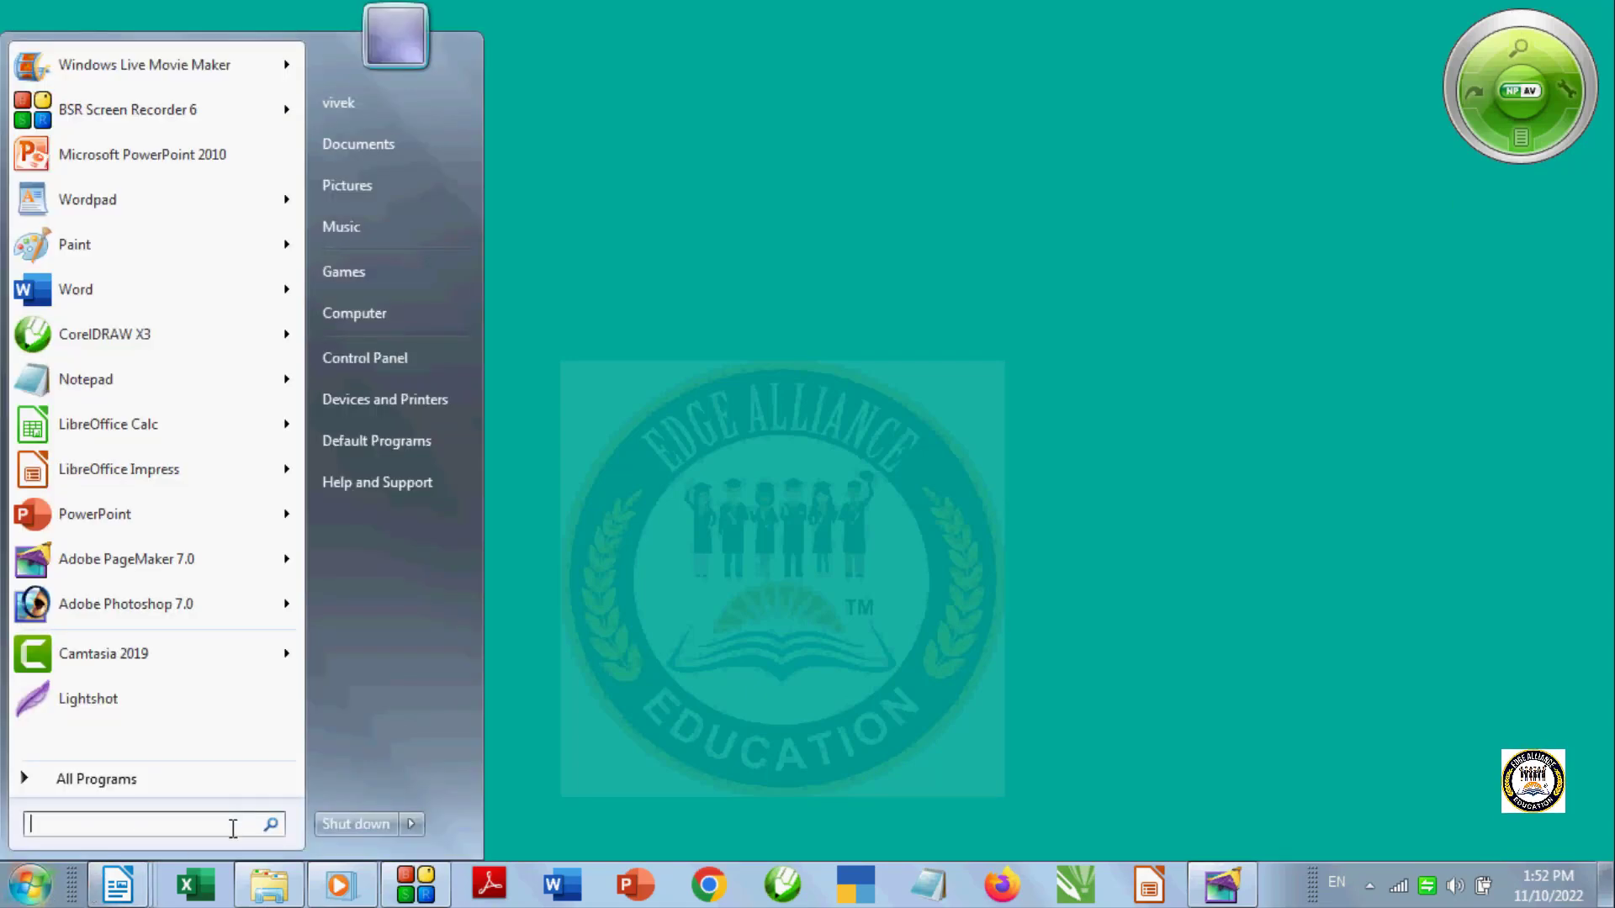
type("pag")
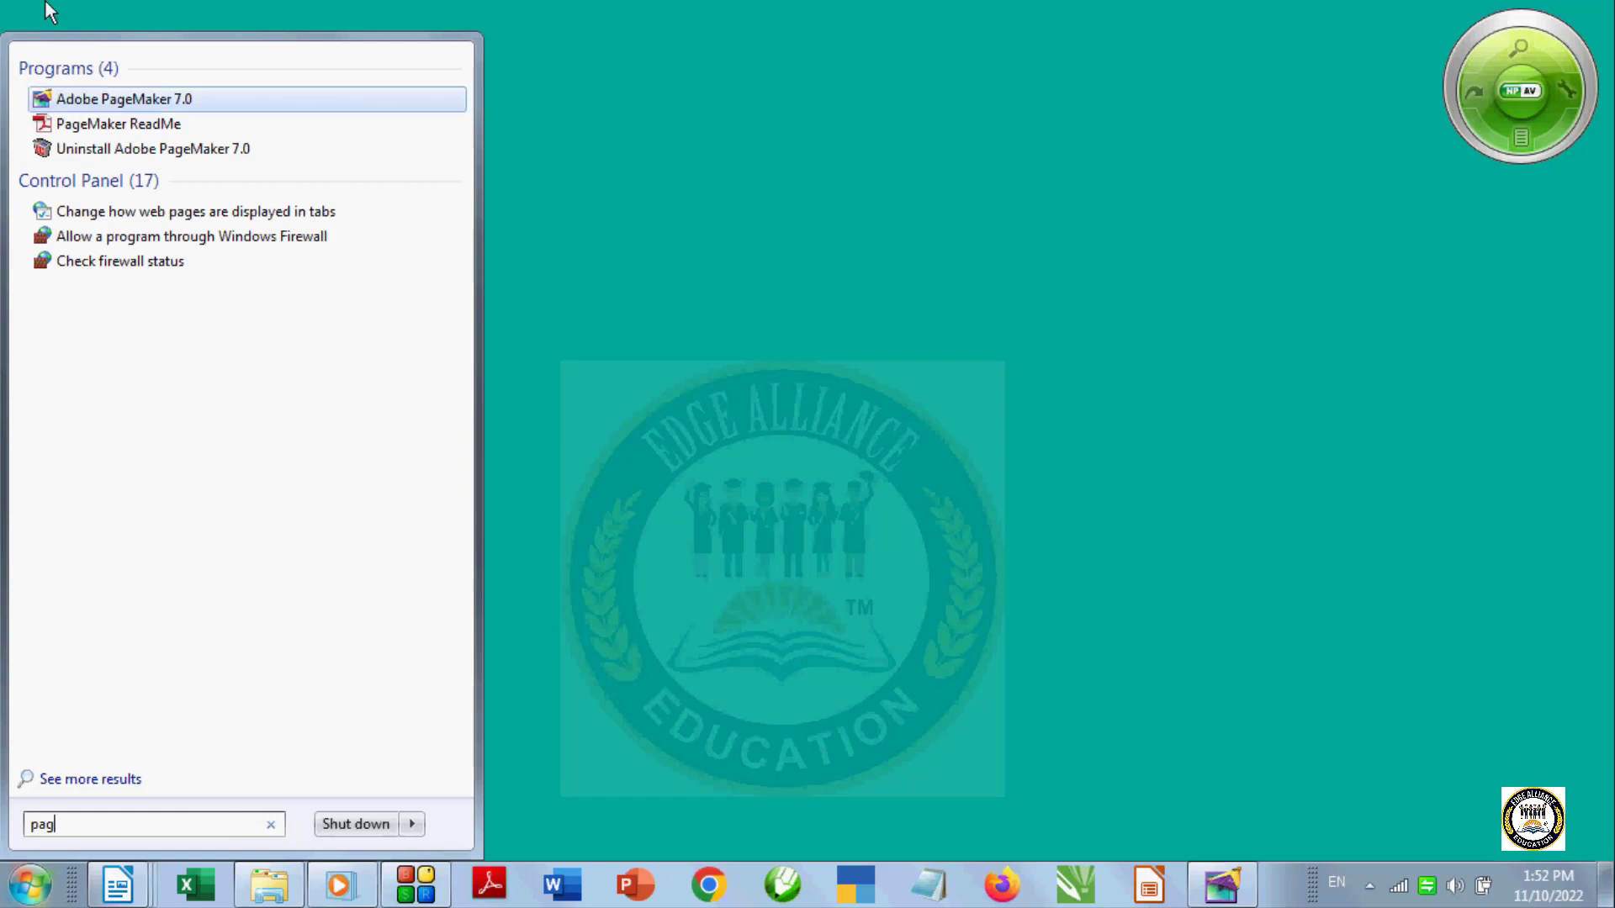
left_click(236, 102)
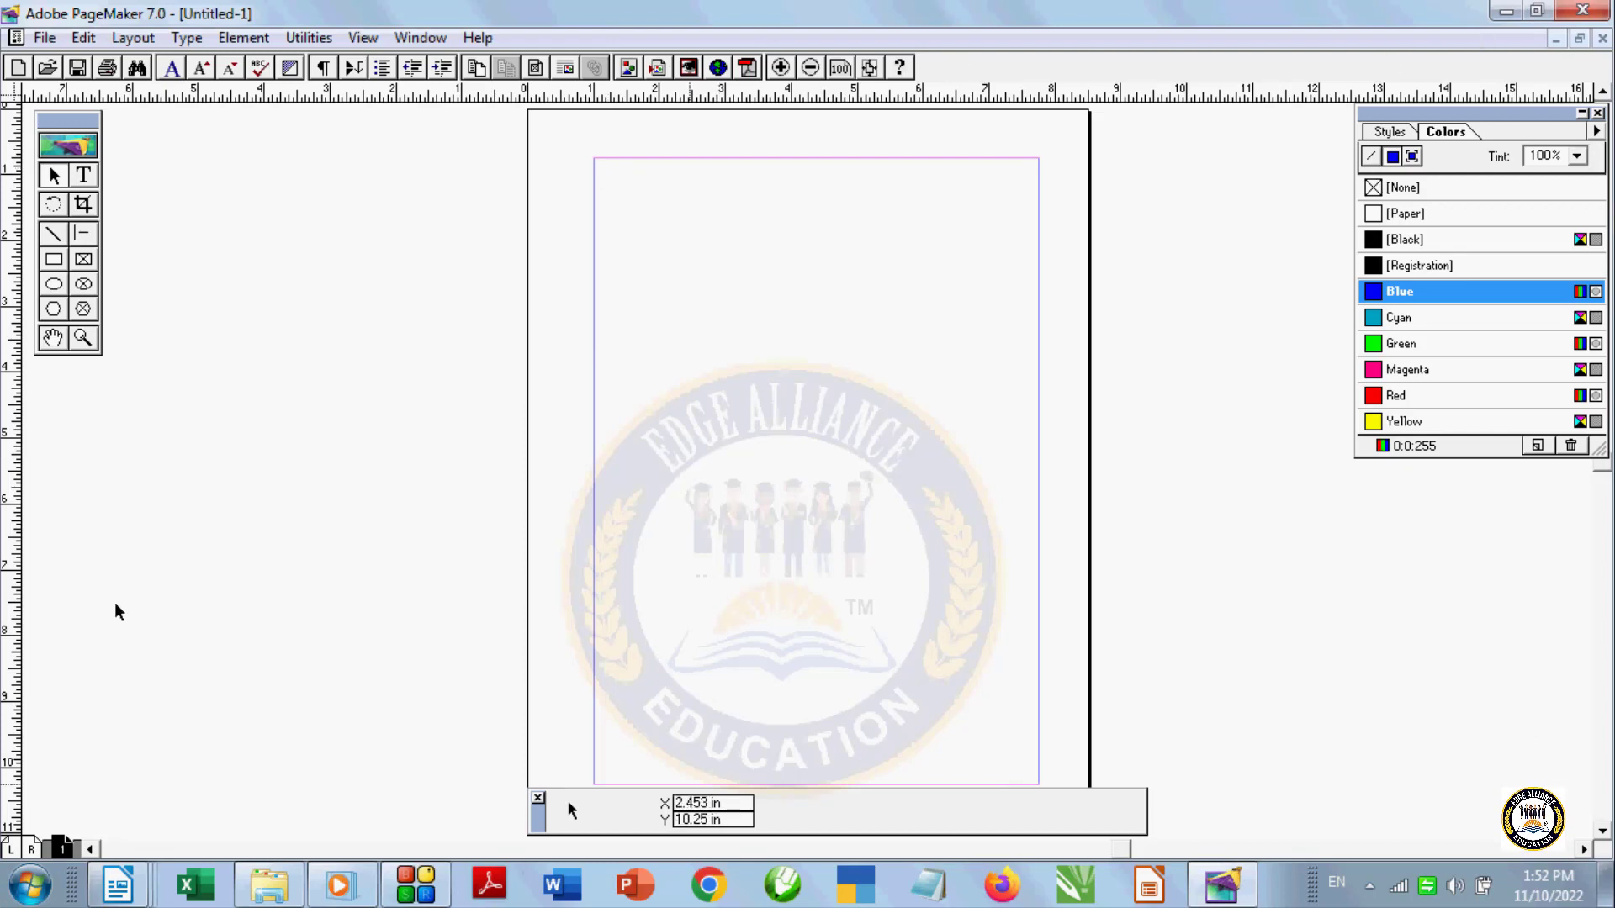
Minimize the PageMaker window and bring it back to the screen several times
left_click(1505, 11)
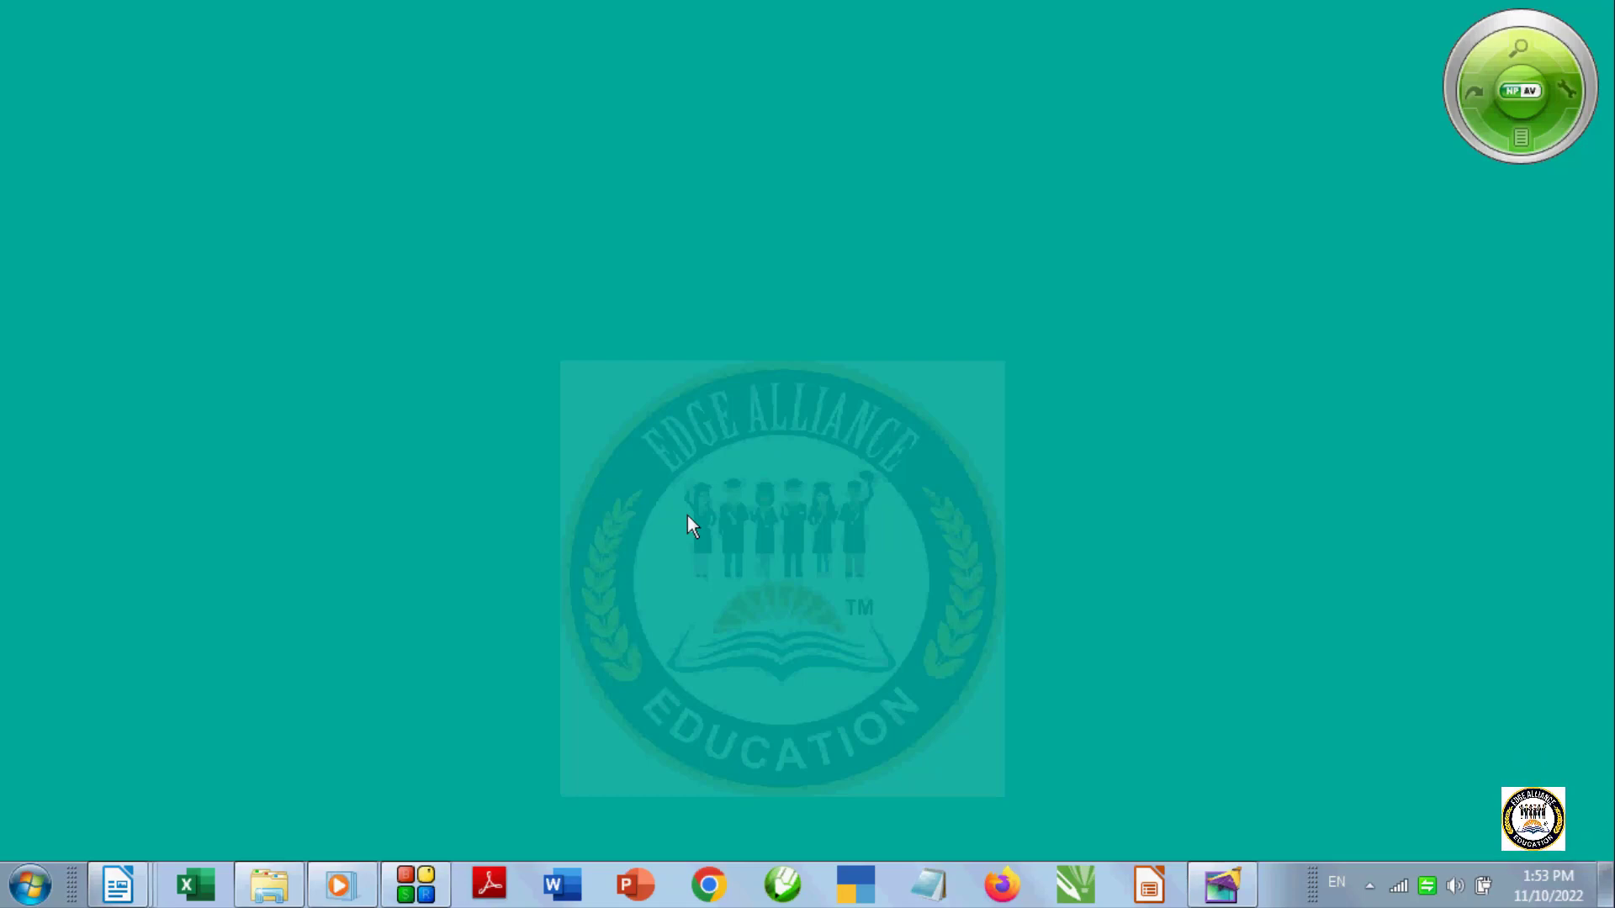
left_click(1221, 885)
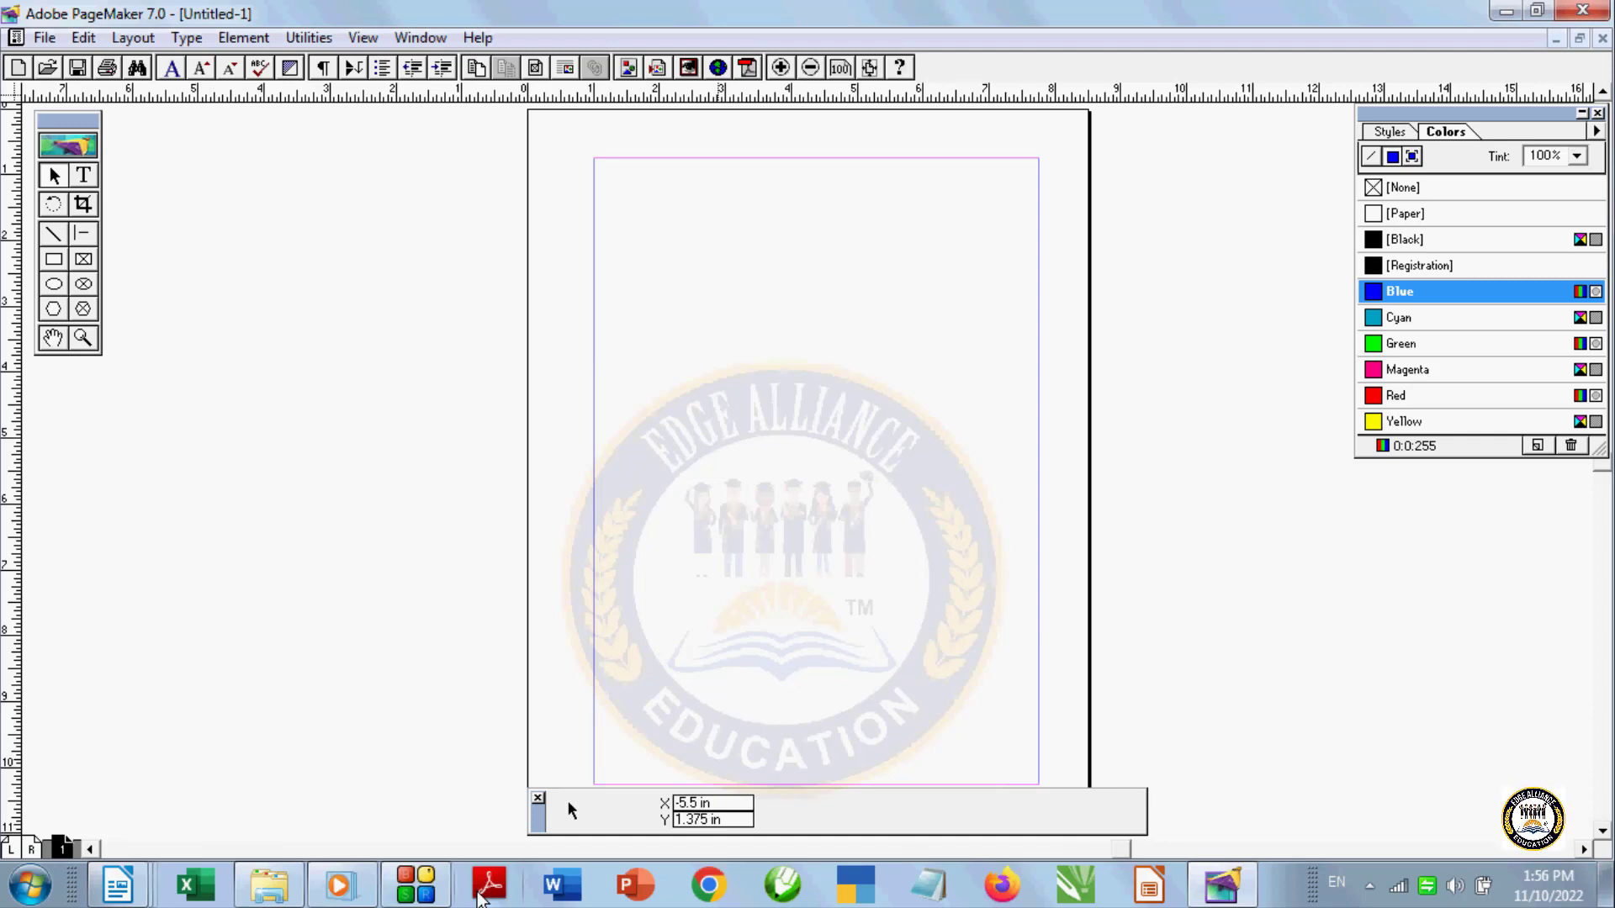
left_click(1505, 14)
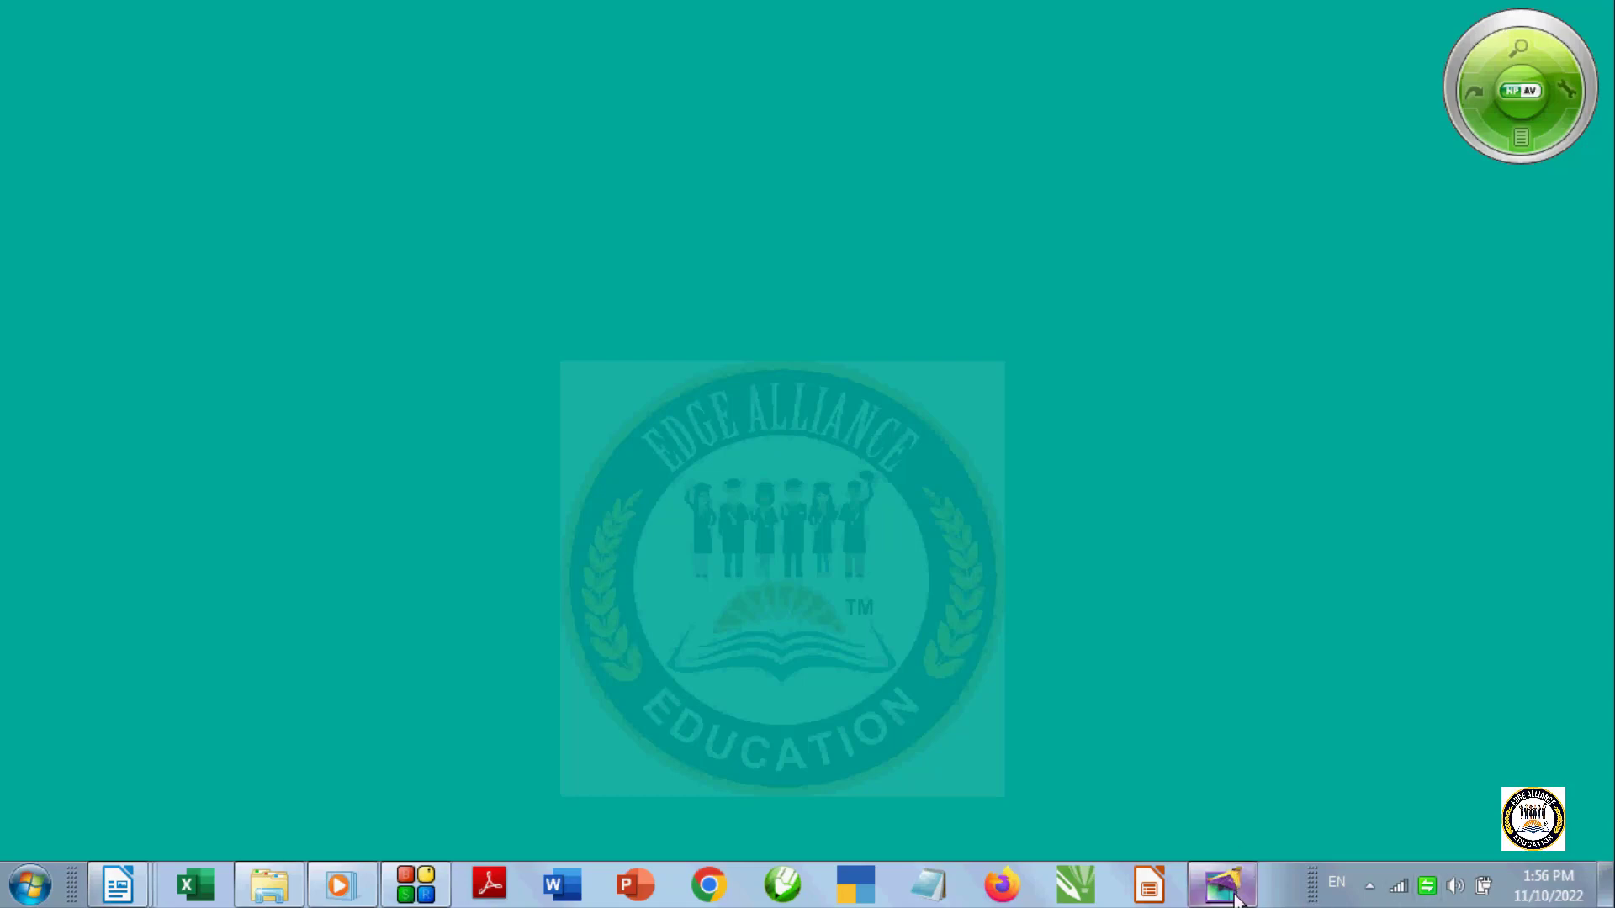
mouse_move(1233, 900)
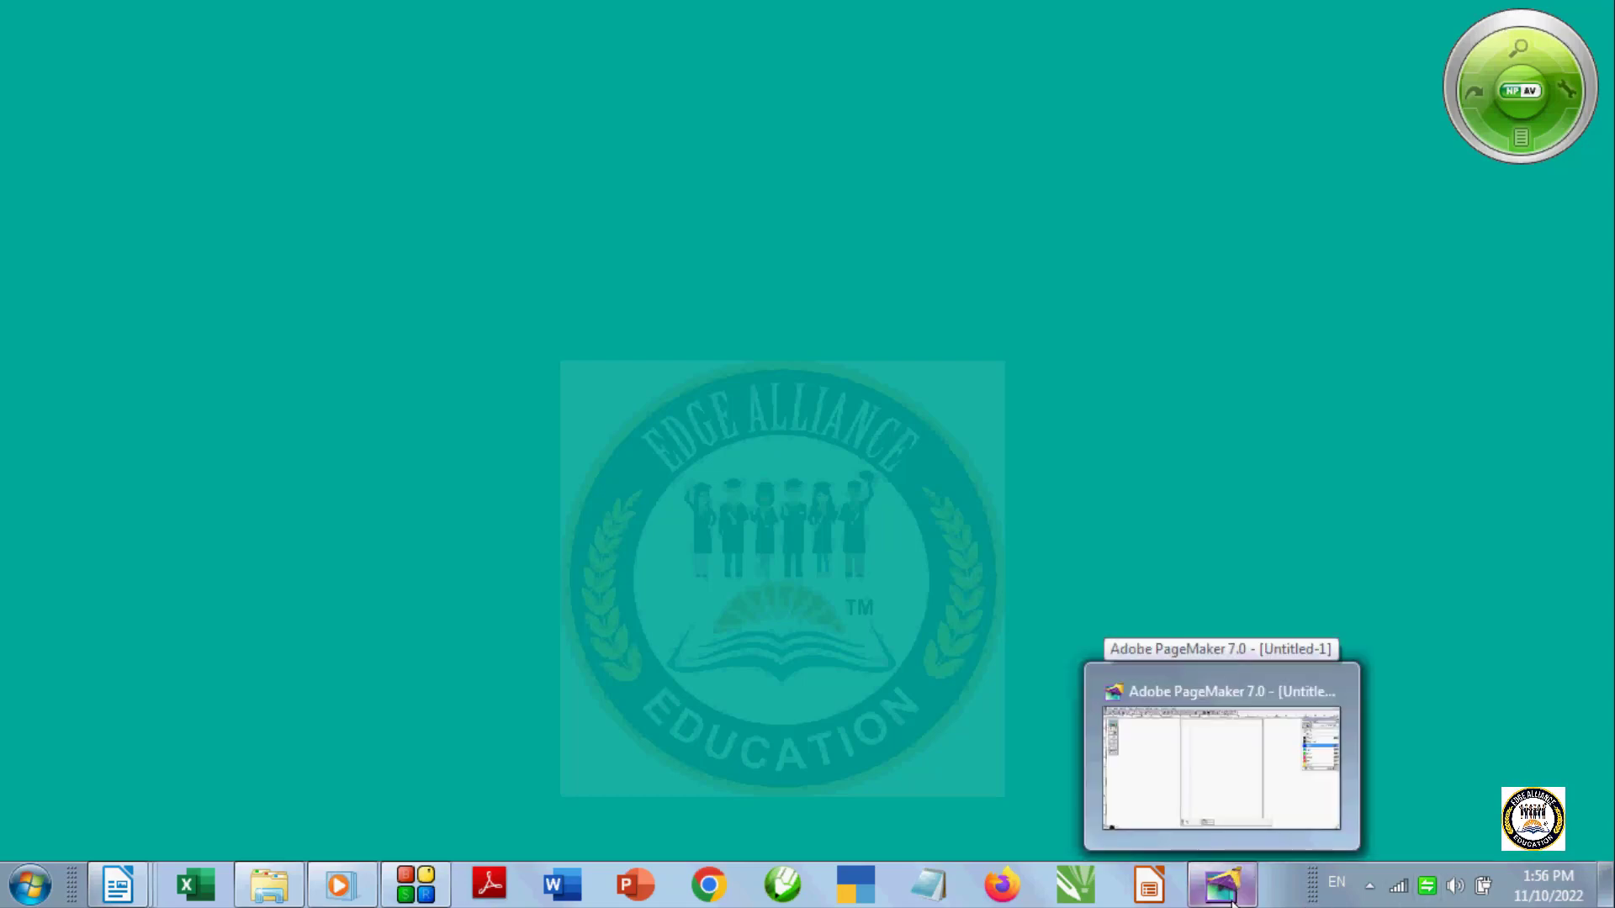
left_click(1233, 901)
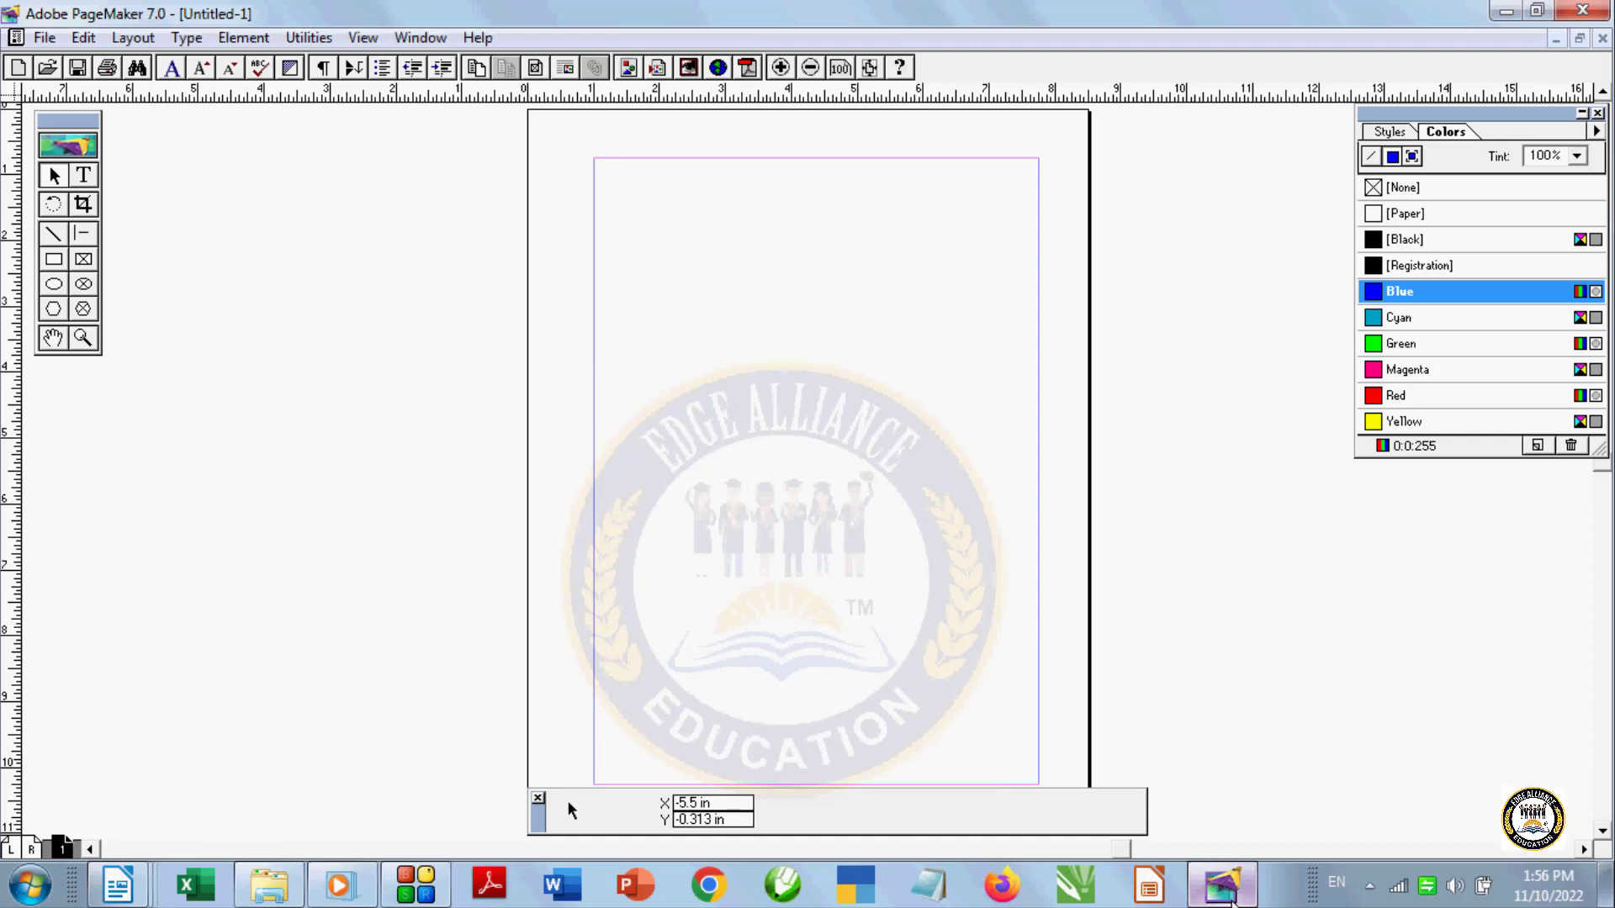
left_click(1232, 900)
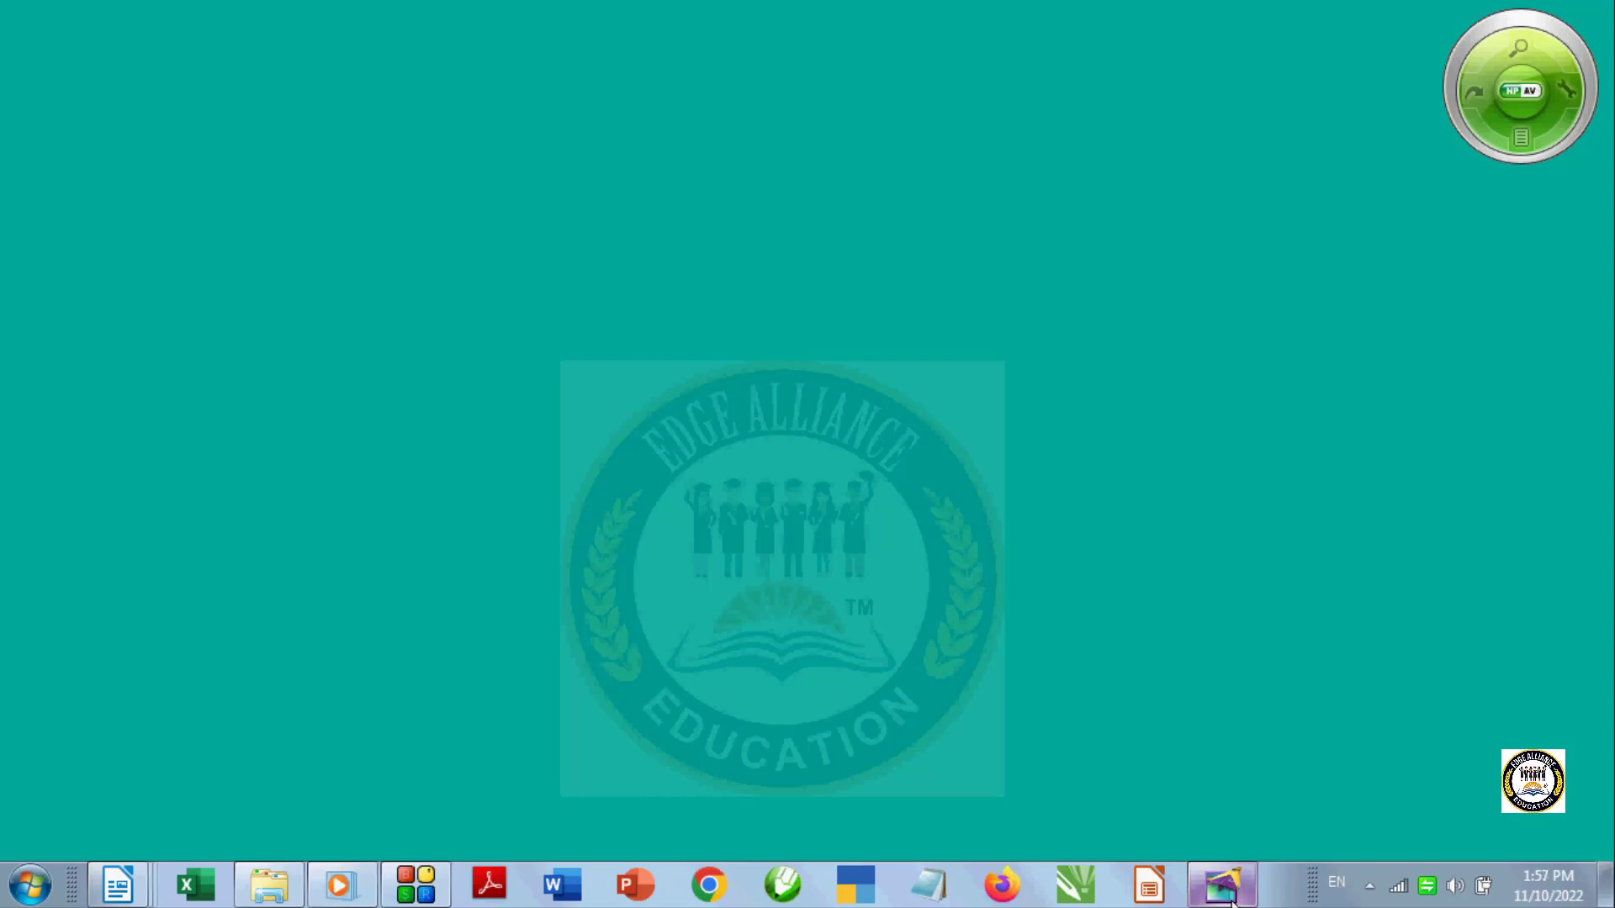
left_click(1228, 897)
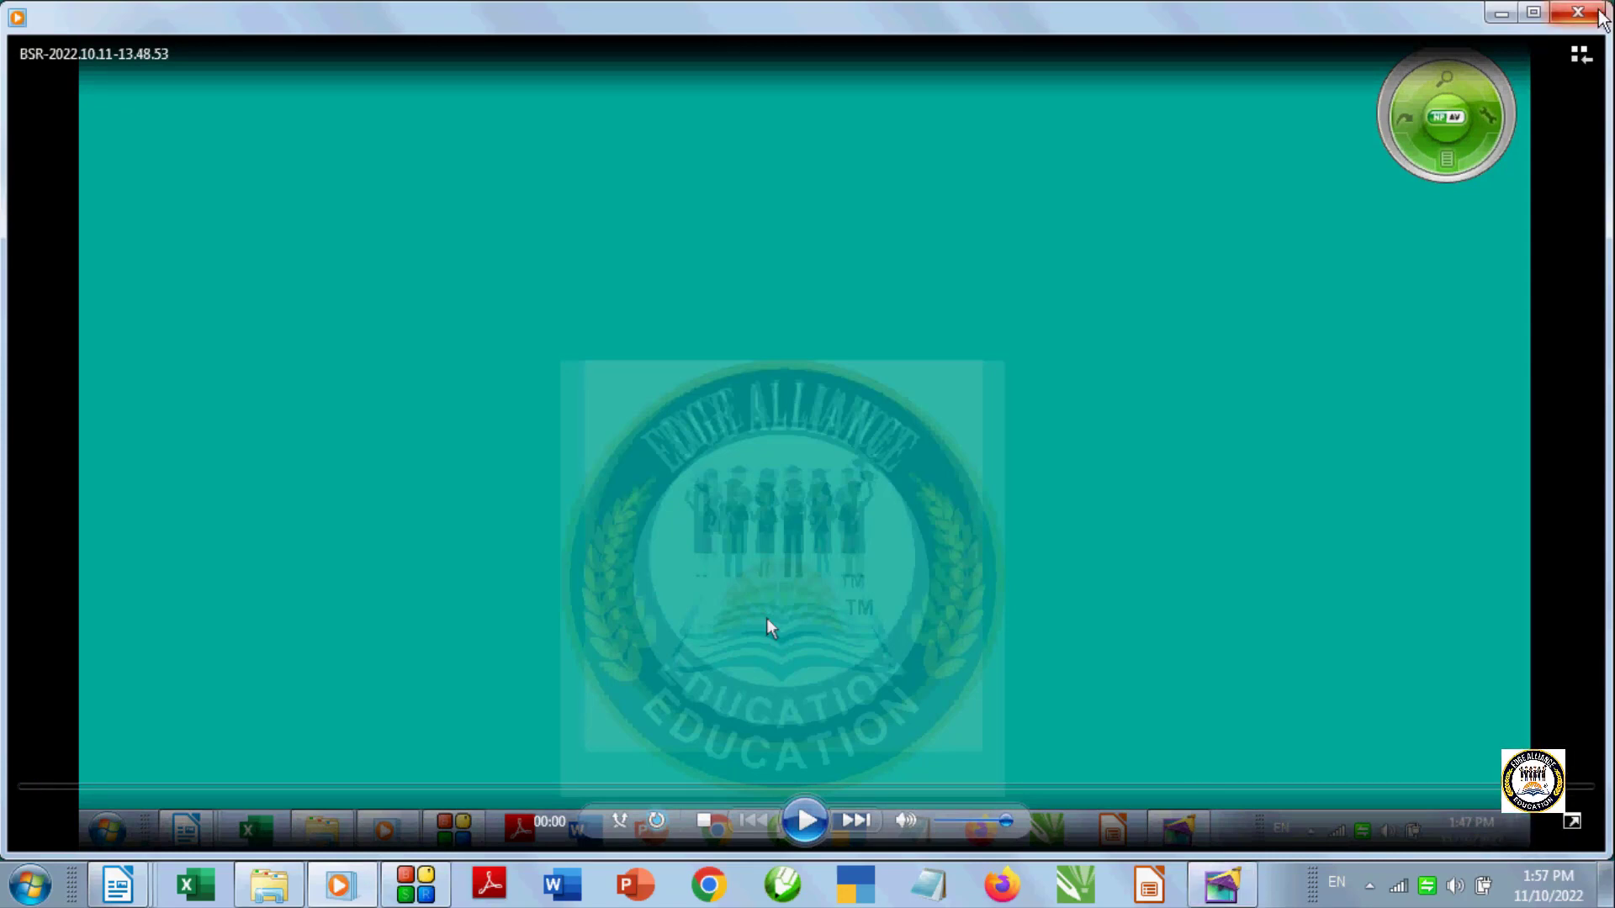
left_click(1497, 17)
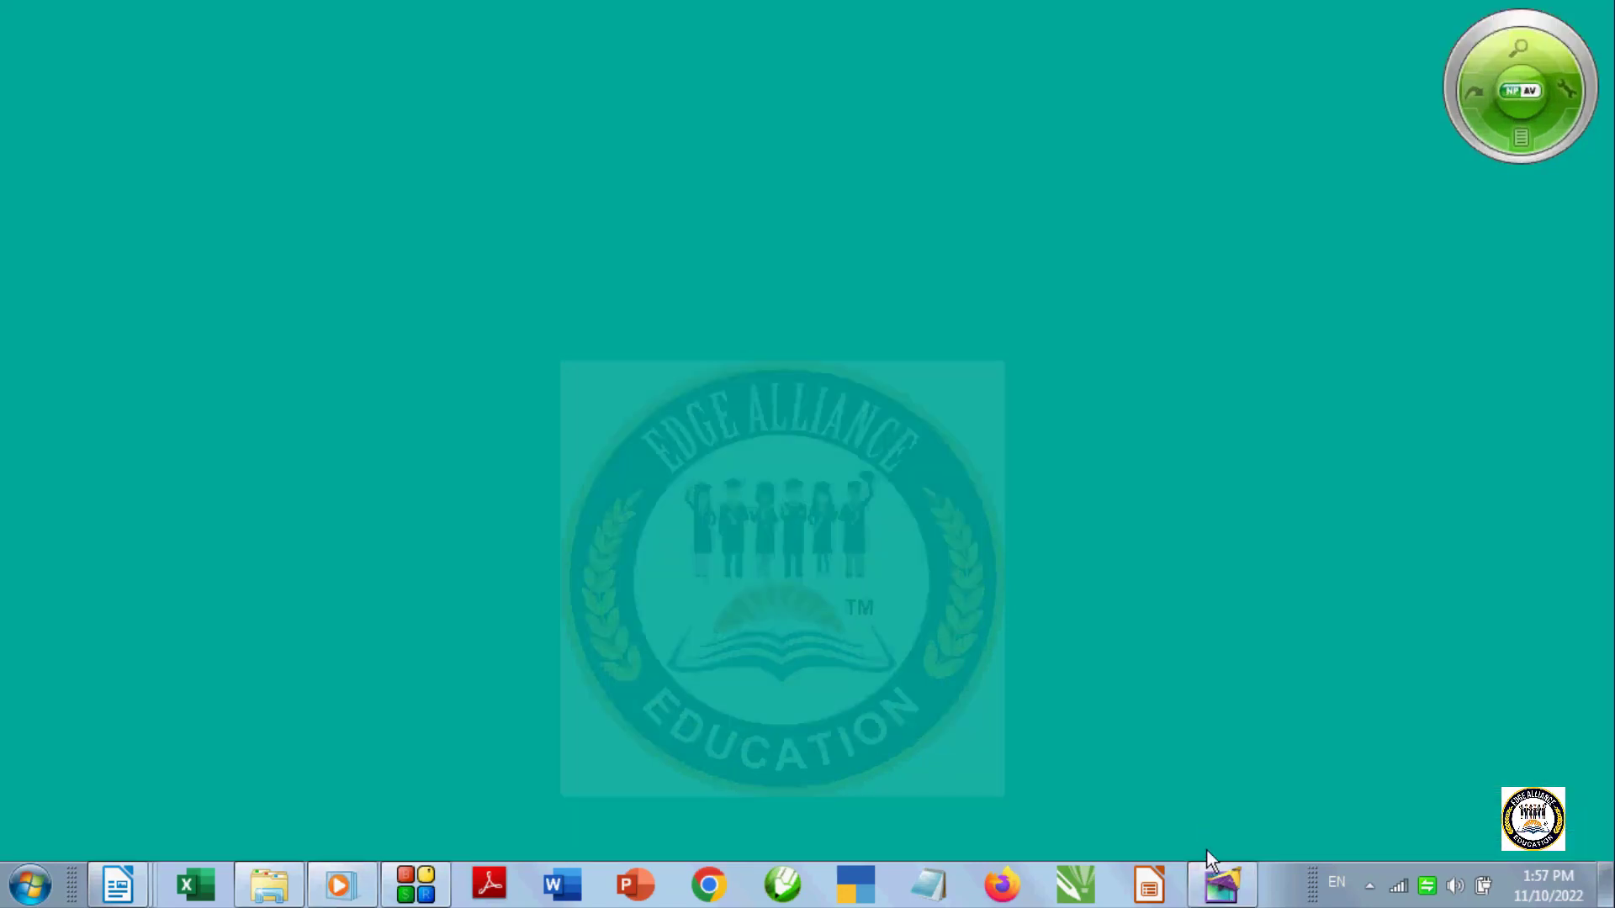
left_click(1216, 874)
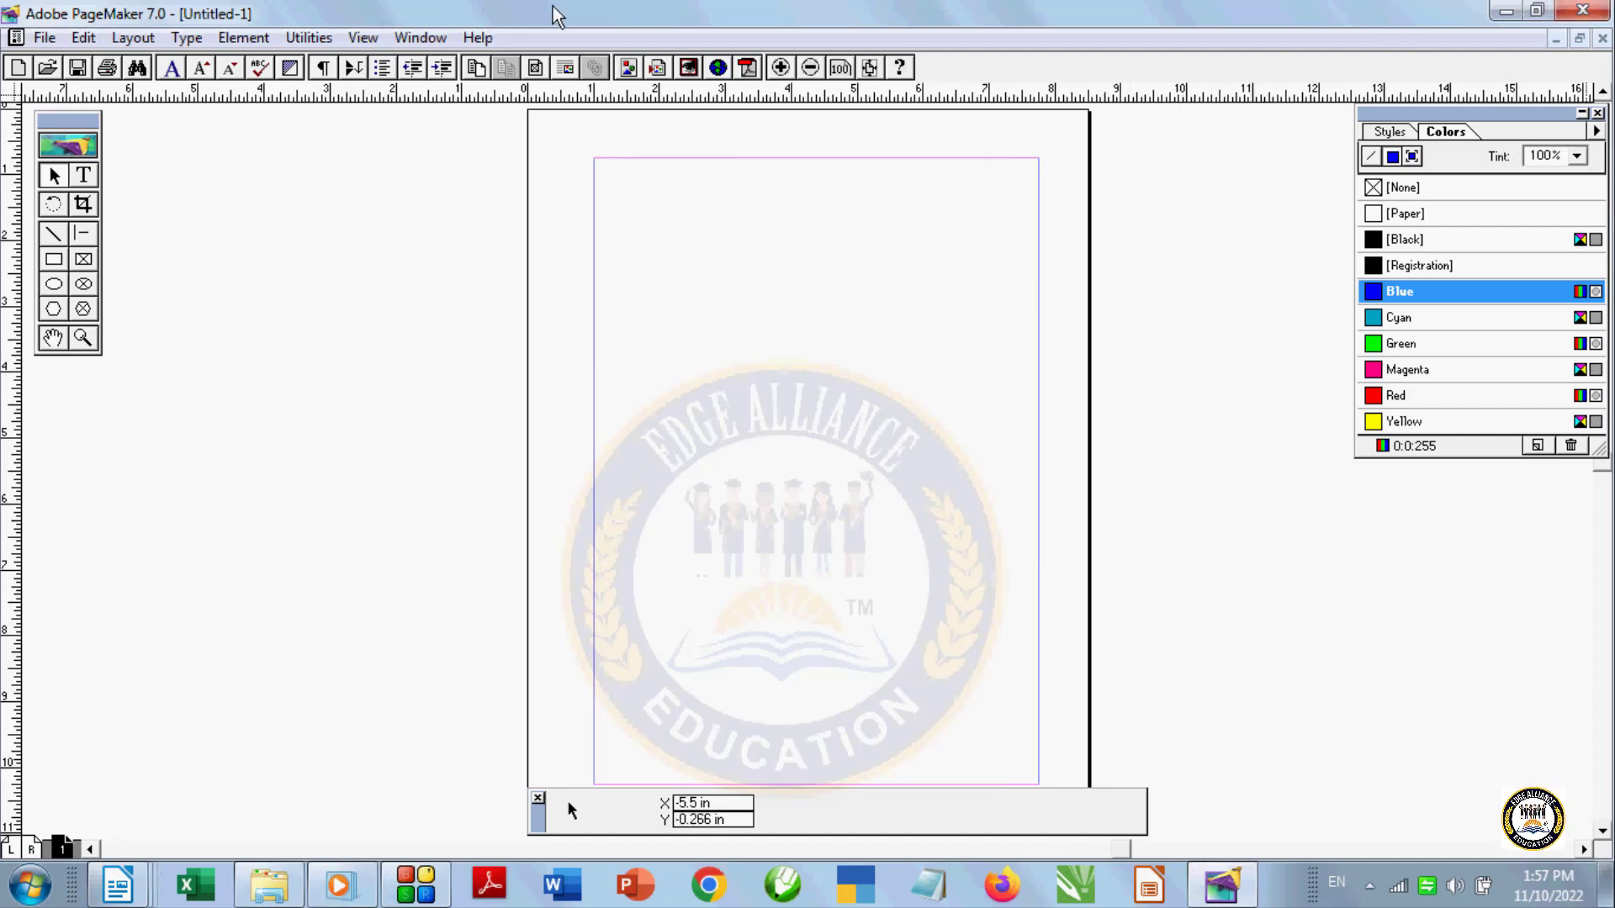
Restore the maximized PageMaker window to a floating size, move it higher on the desktop and shorten it from its upper edge
left_click(1537, 11)
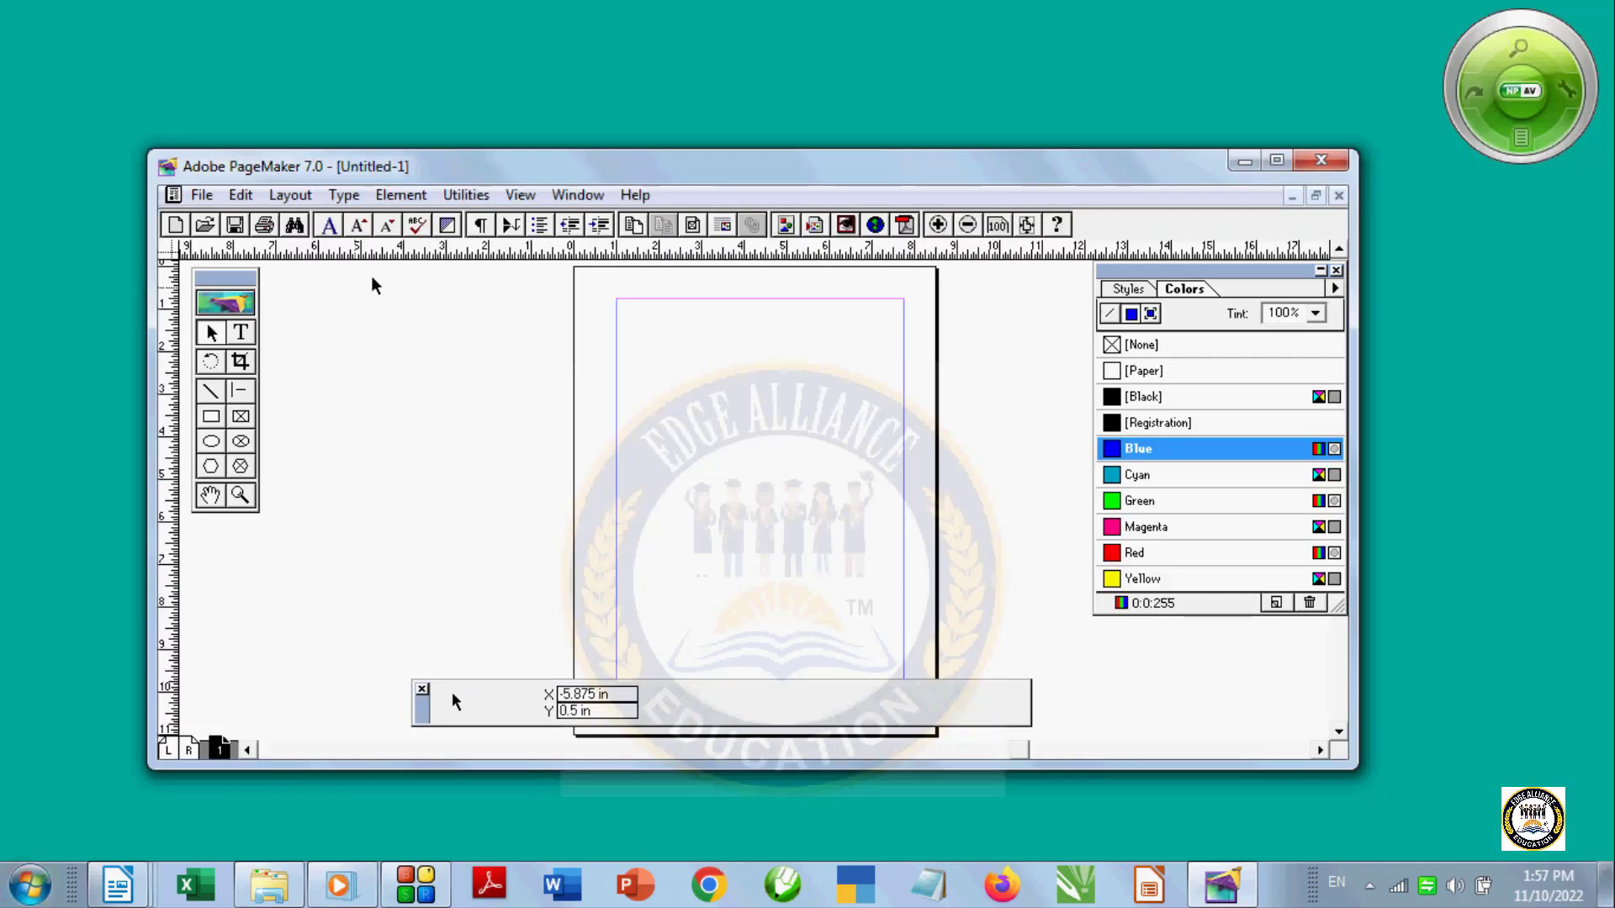
left_click_drag(634, 166, 603, 102)
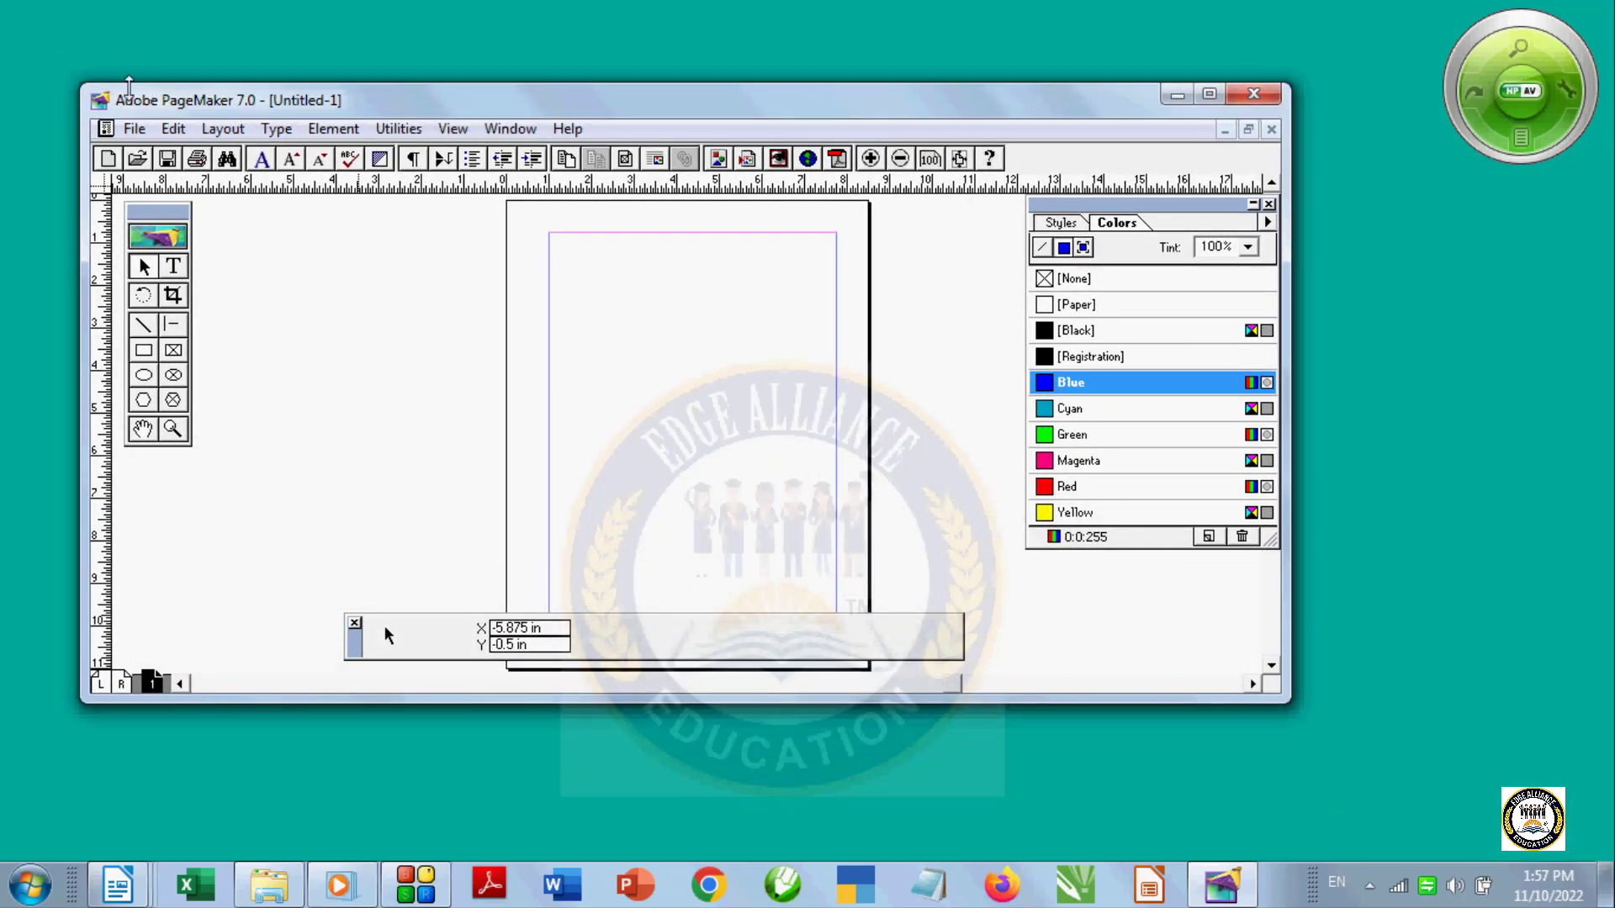
left_click_drag(129, 84, 202, 311)
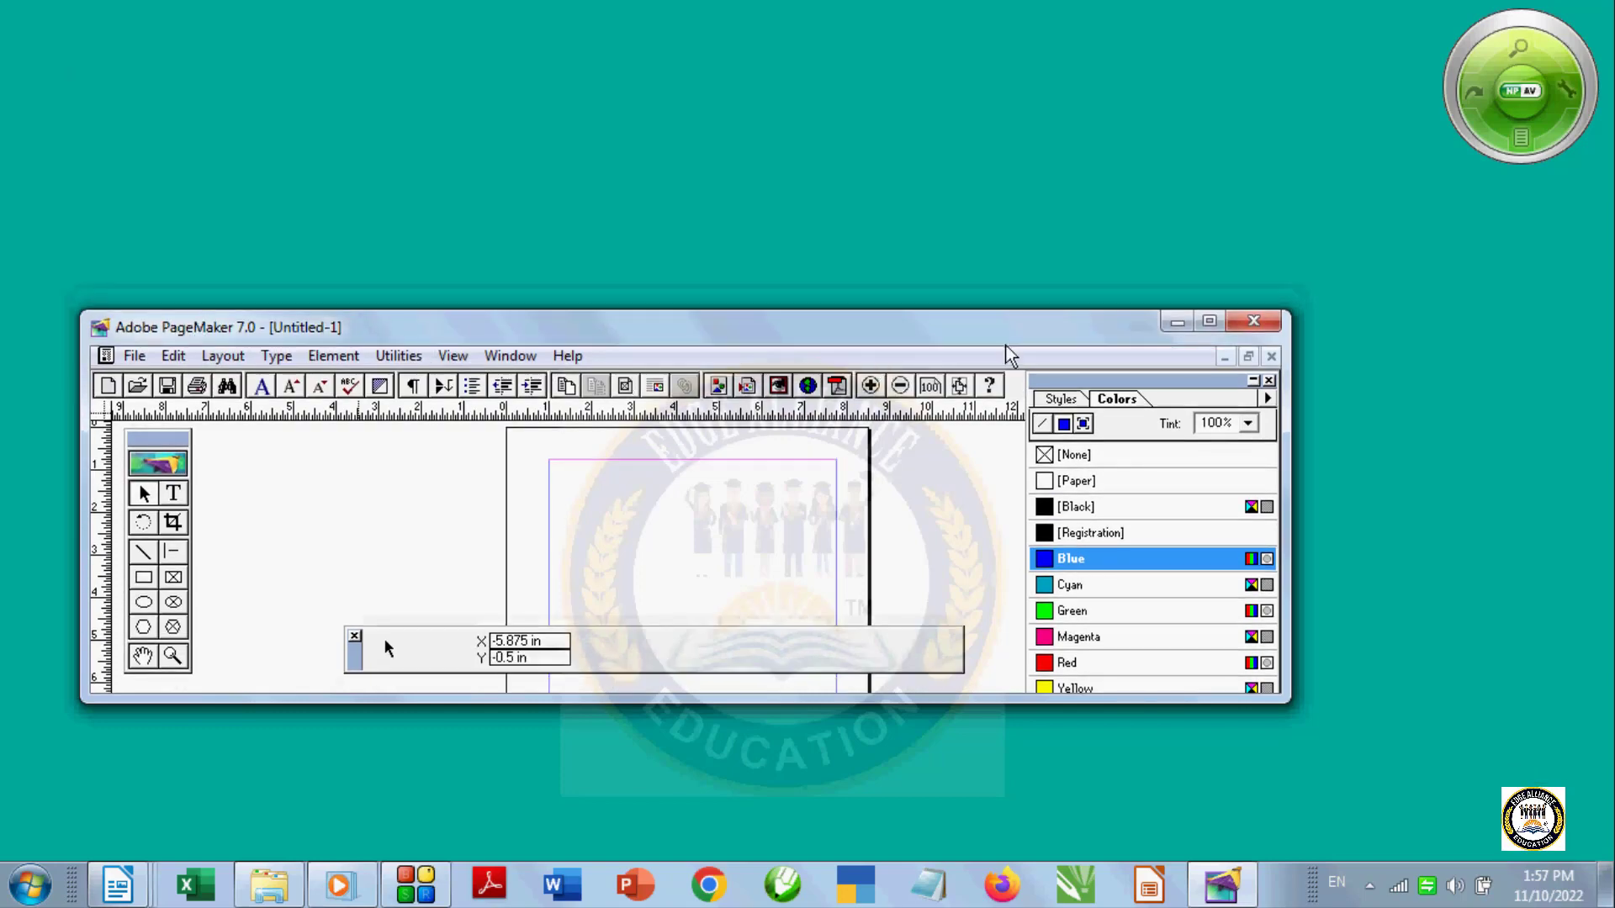
Maximize the PageMaker window and move the Colors palette beside the page and the Control palette near the page's lower edge
left_click(1211, 321)
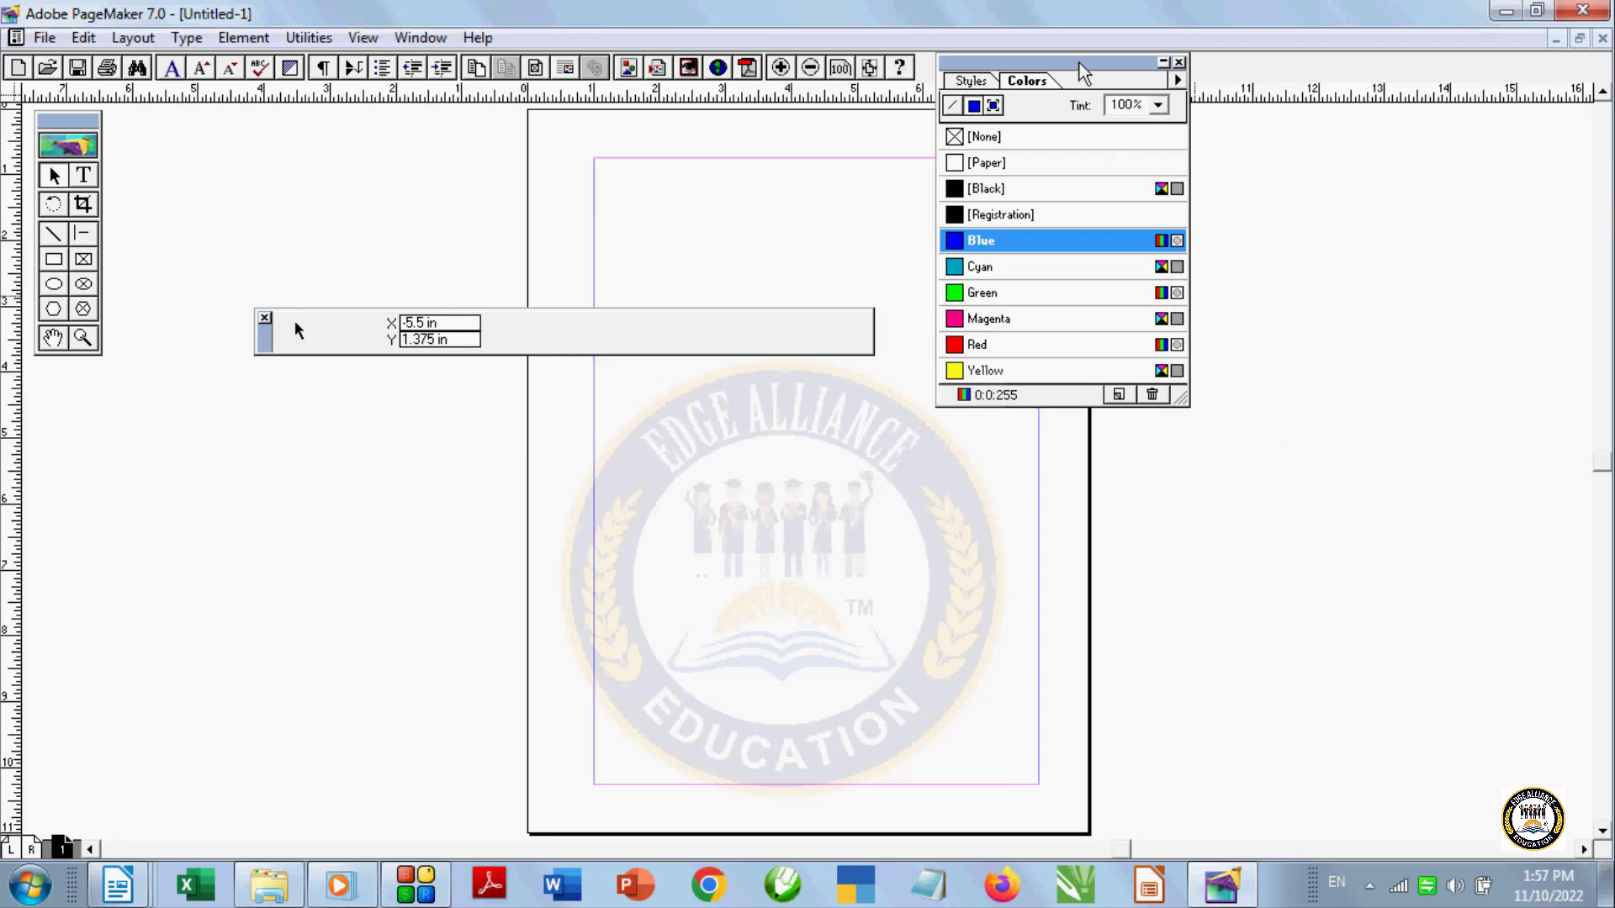
left_click_drag(1099, 72, 1446, 128)
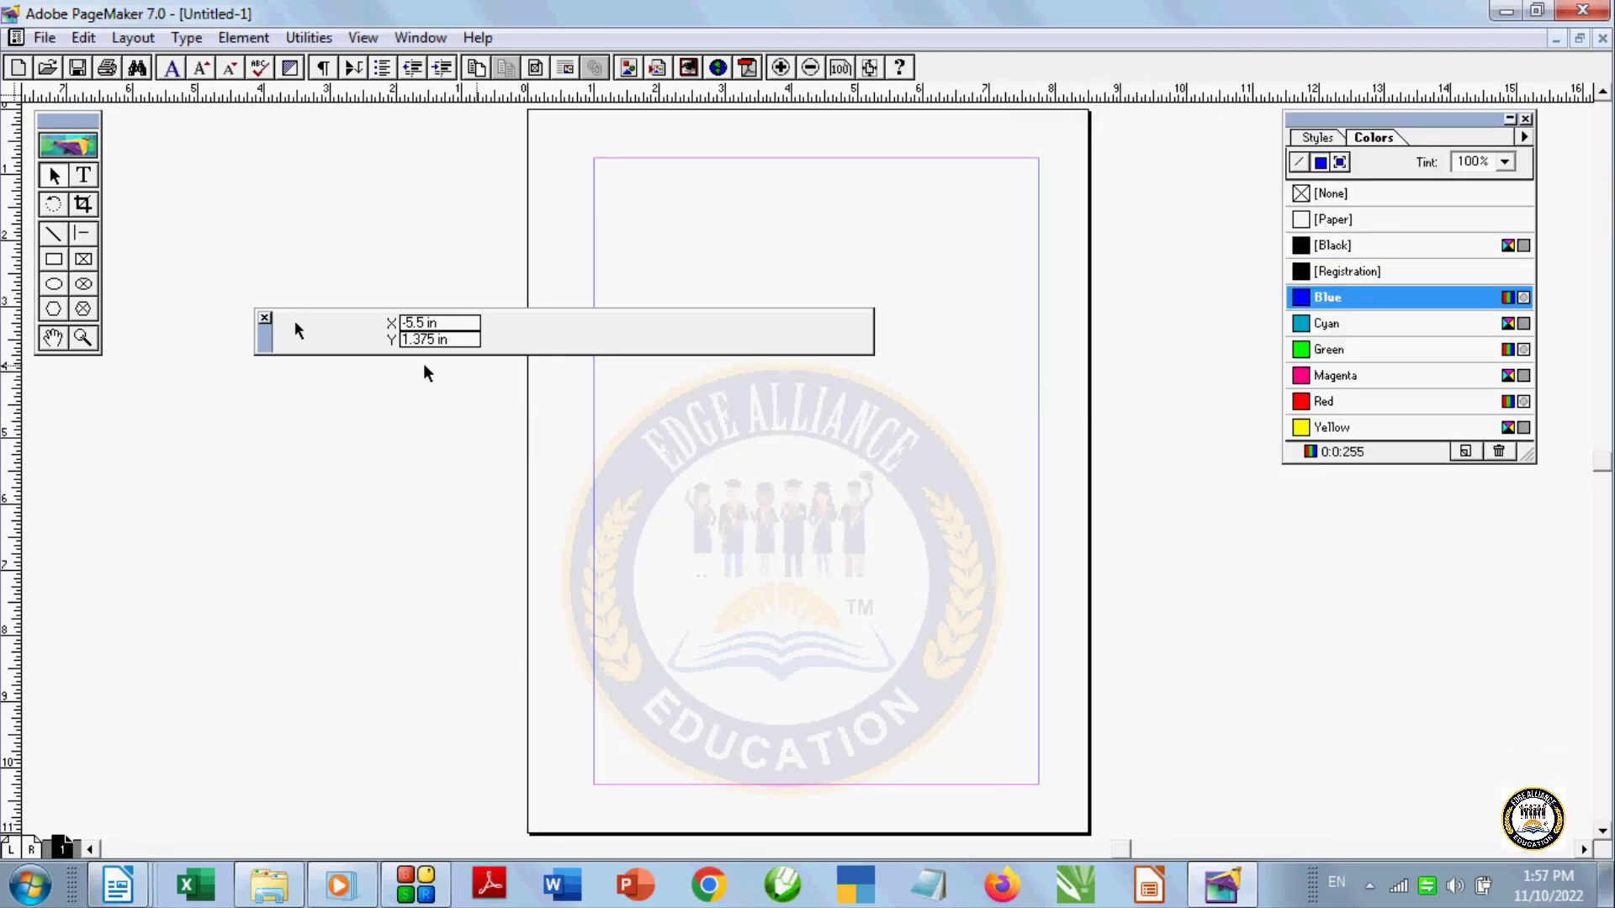
left_click_drag(428, 372, 553, 754)
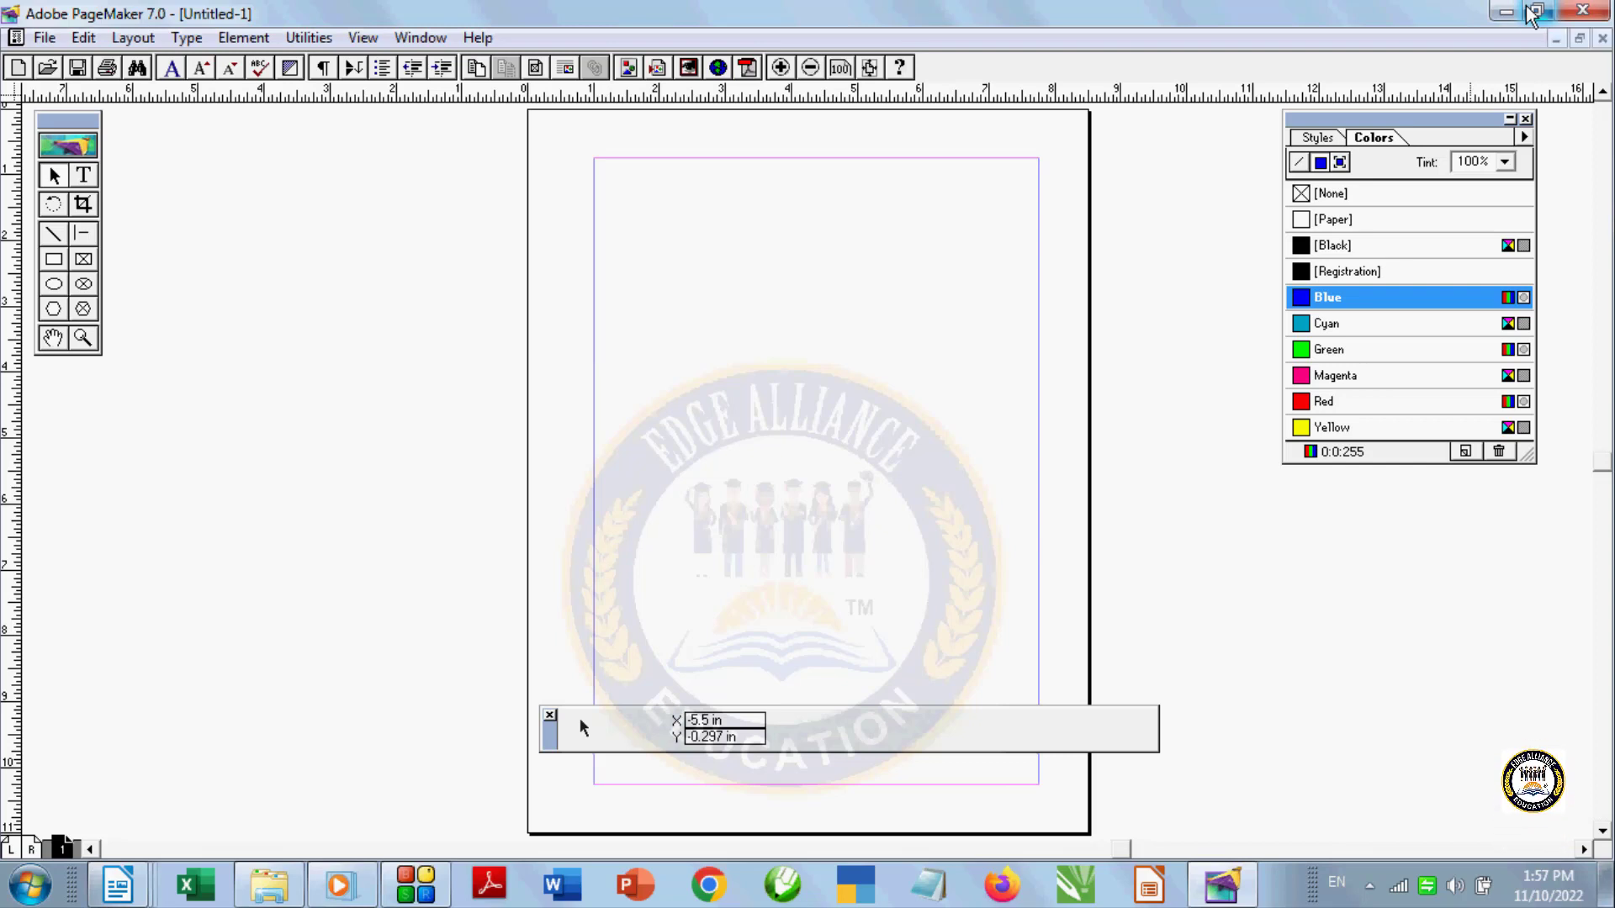
Restore the PageMaker window to its floating size and maximize it again
key("alt+space")
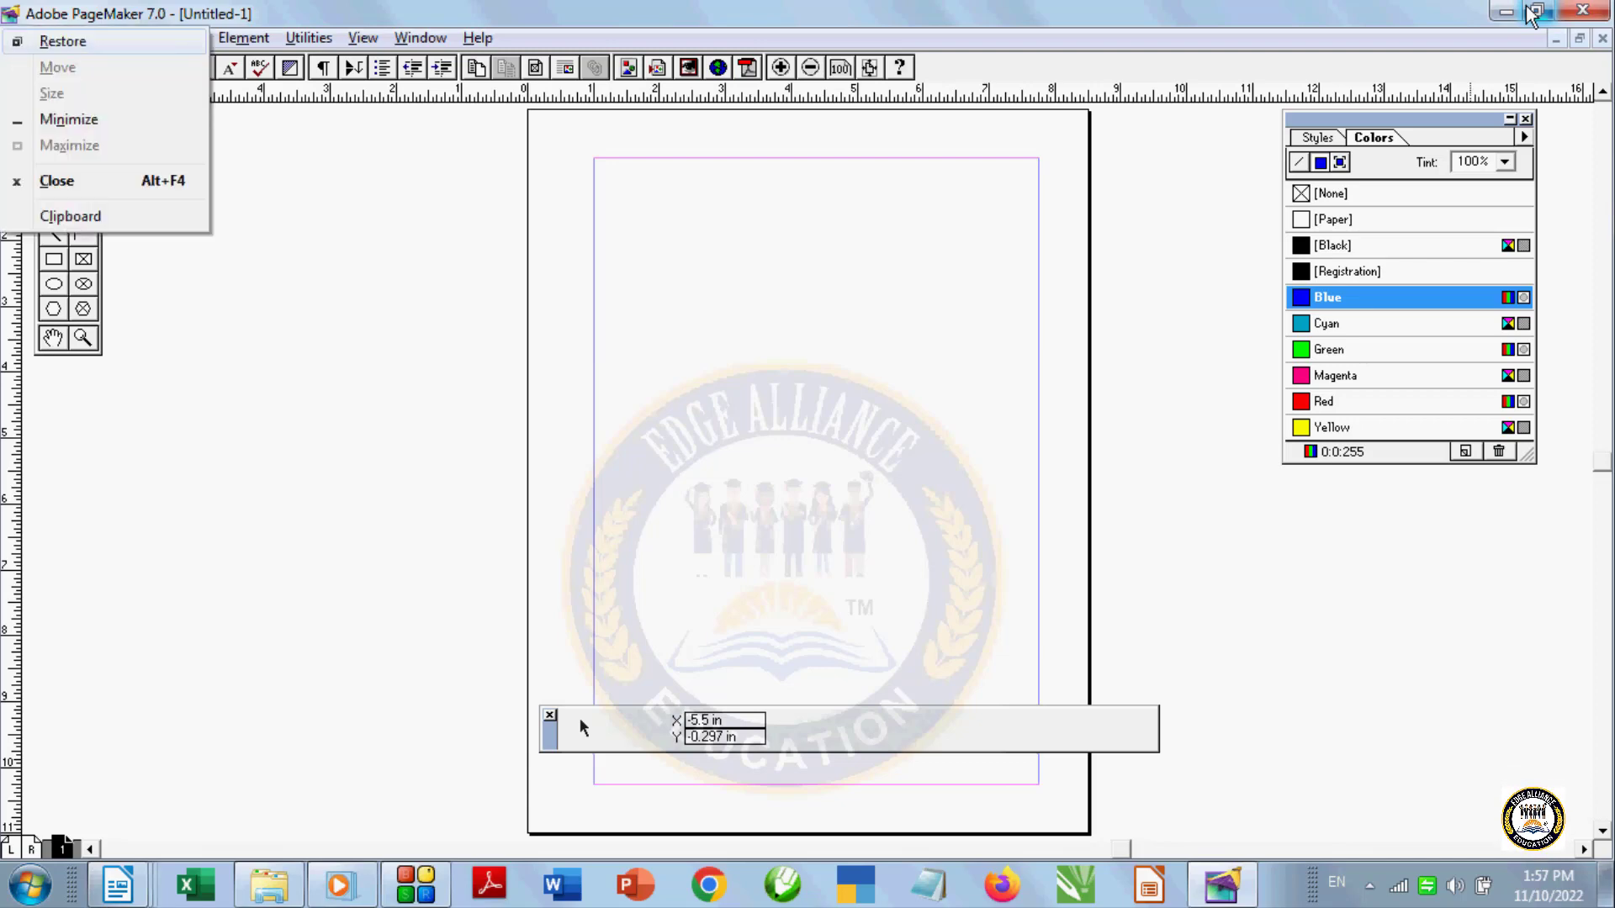
key("Return")
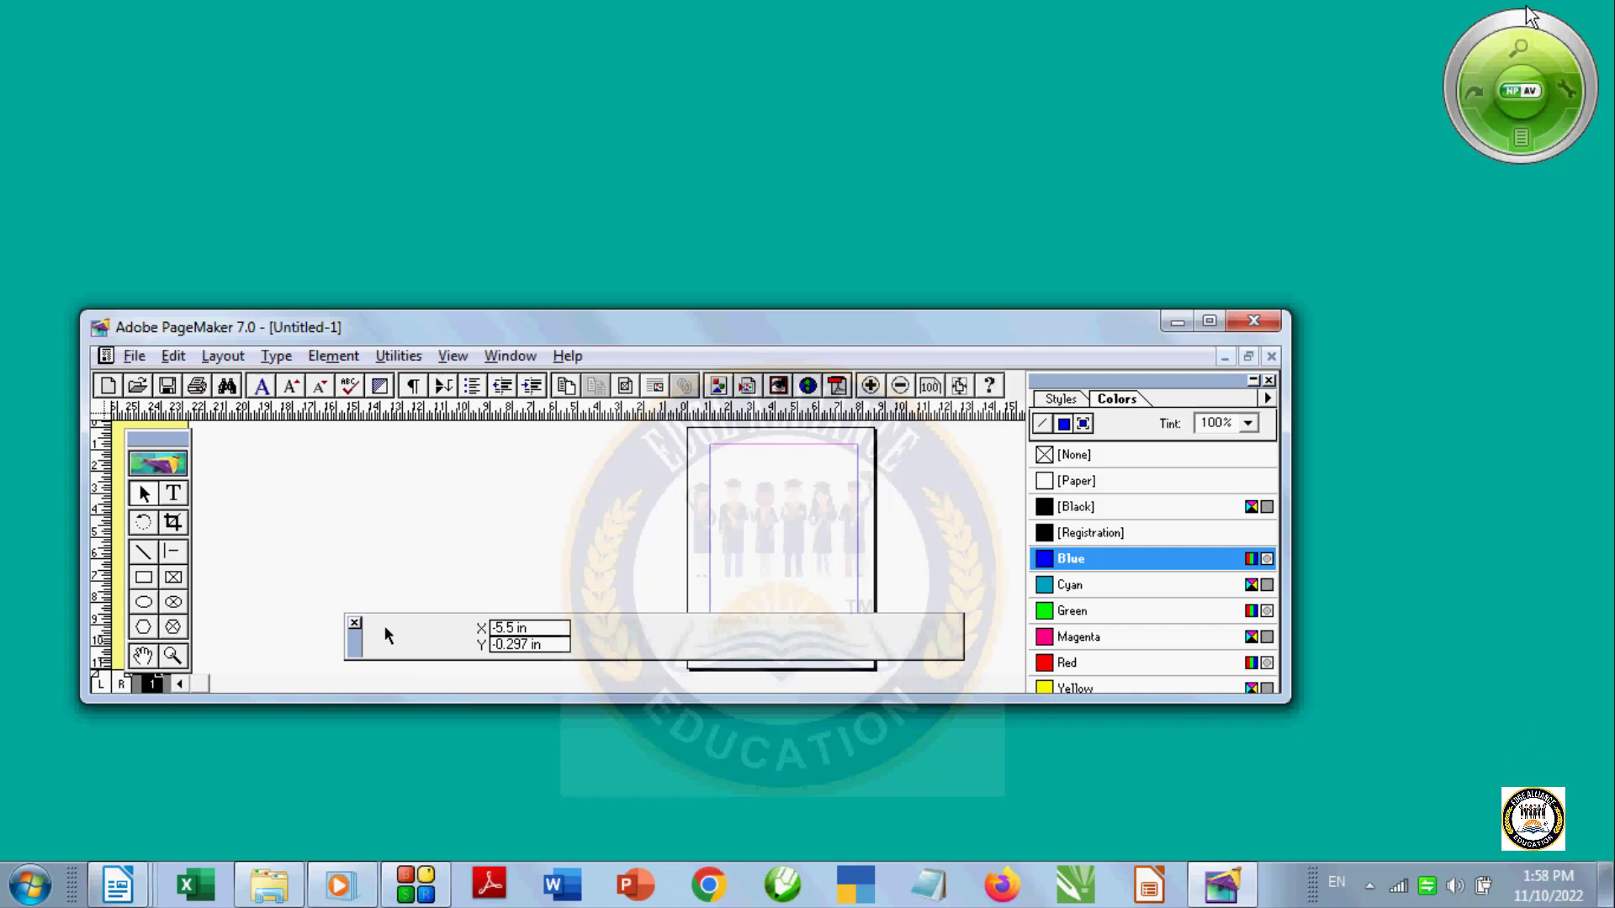
key("alt+space")
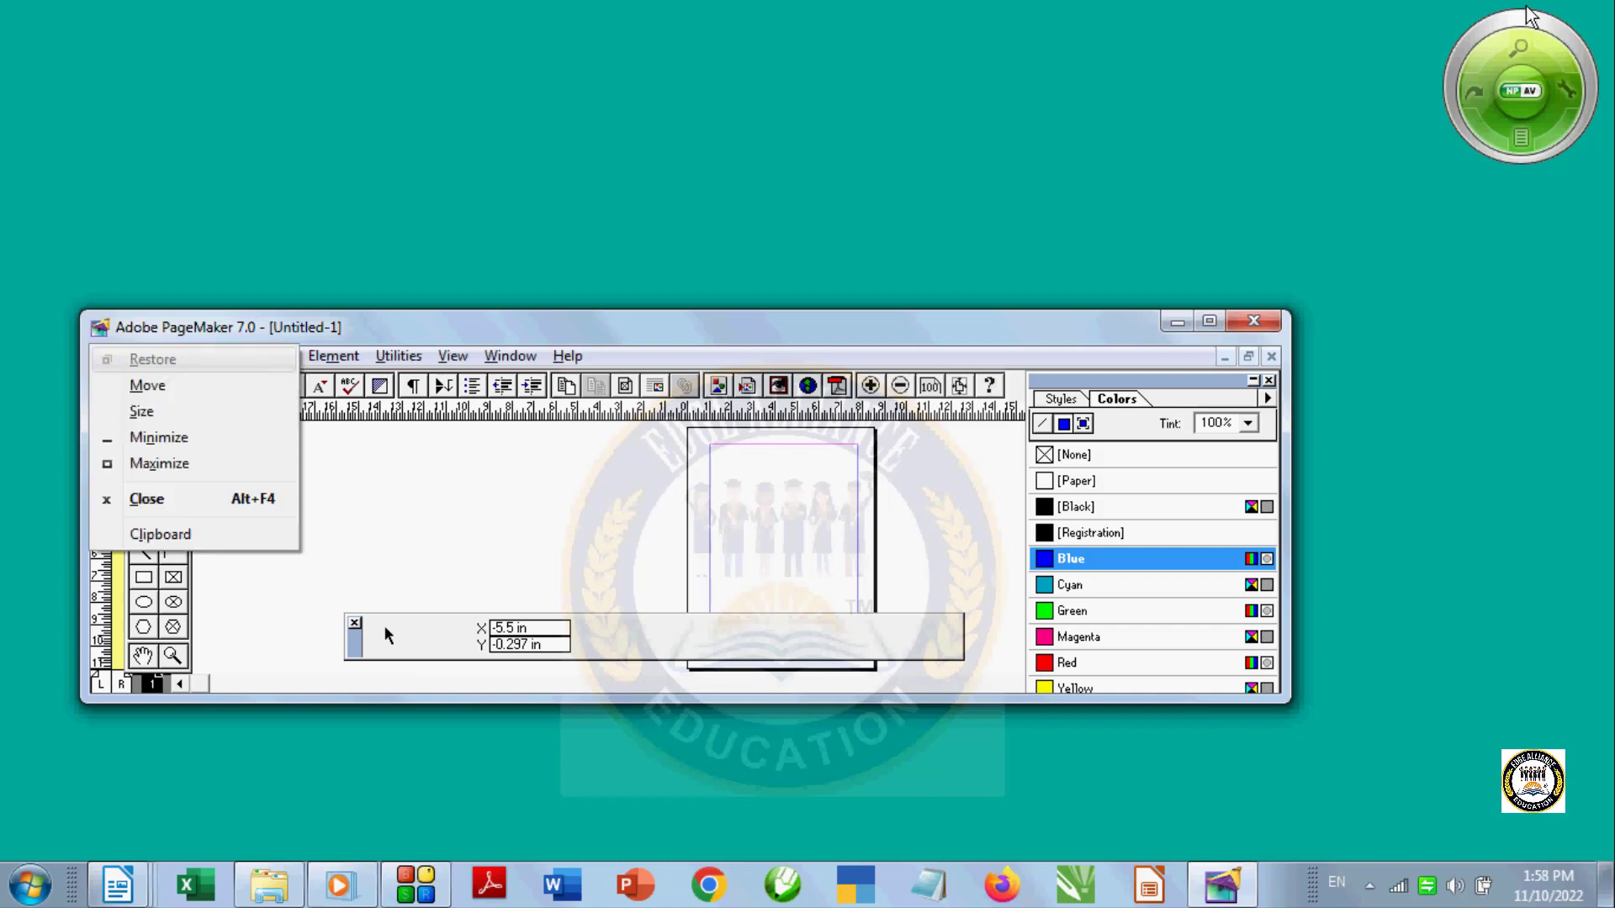
key("Escape")
key("alt+space")
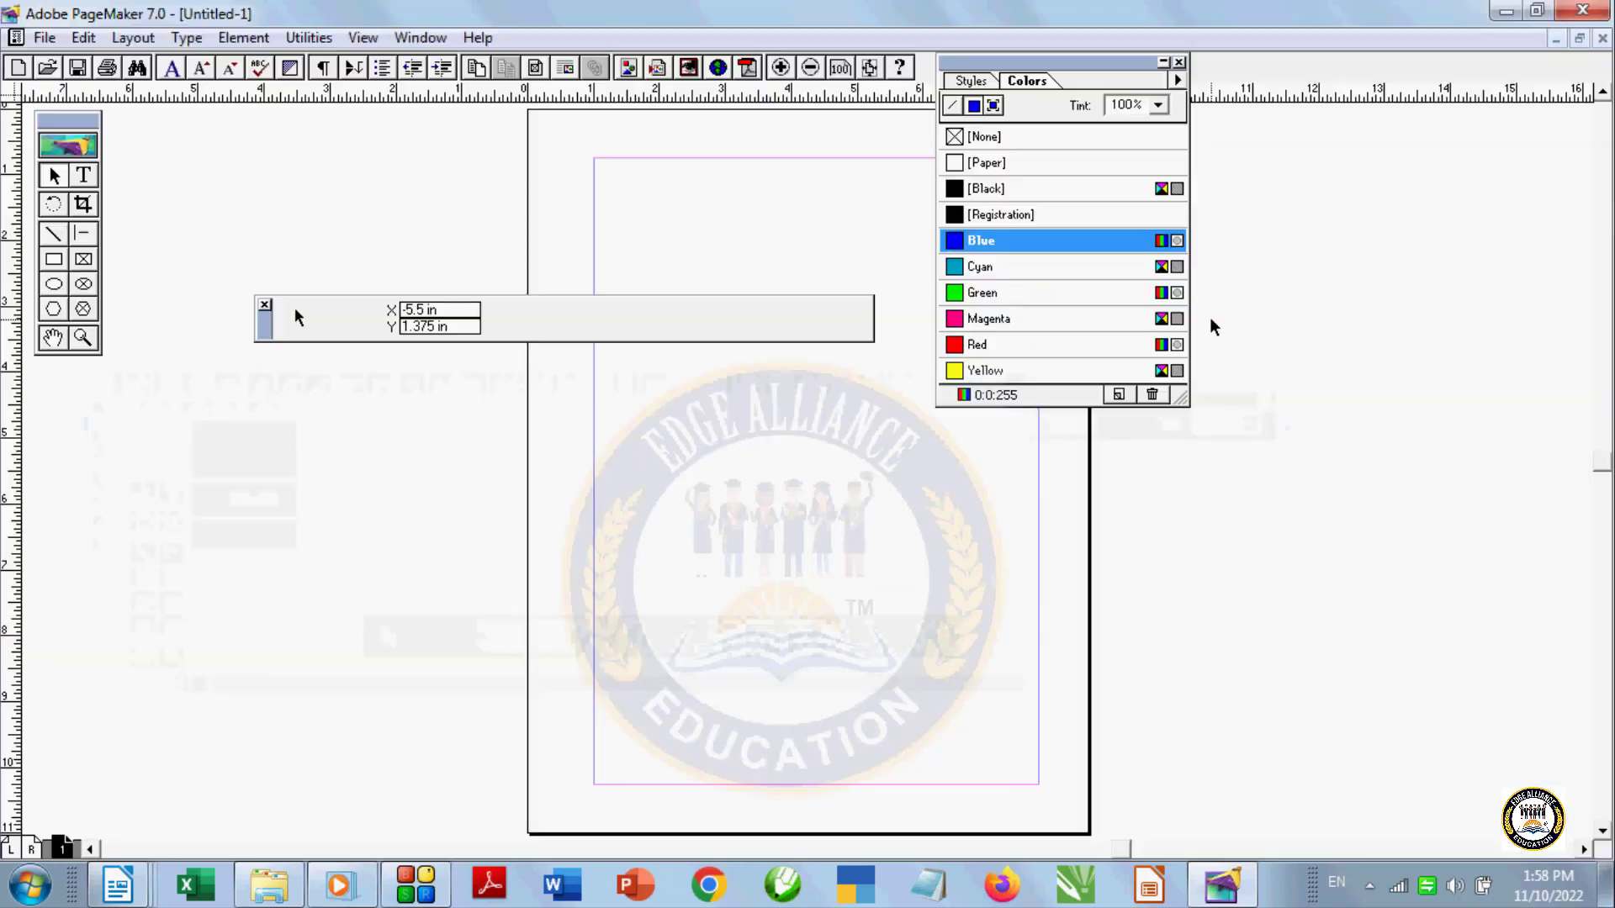
left_click(1211, 322)
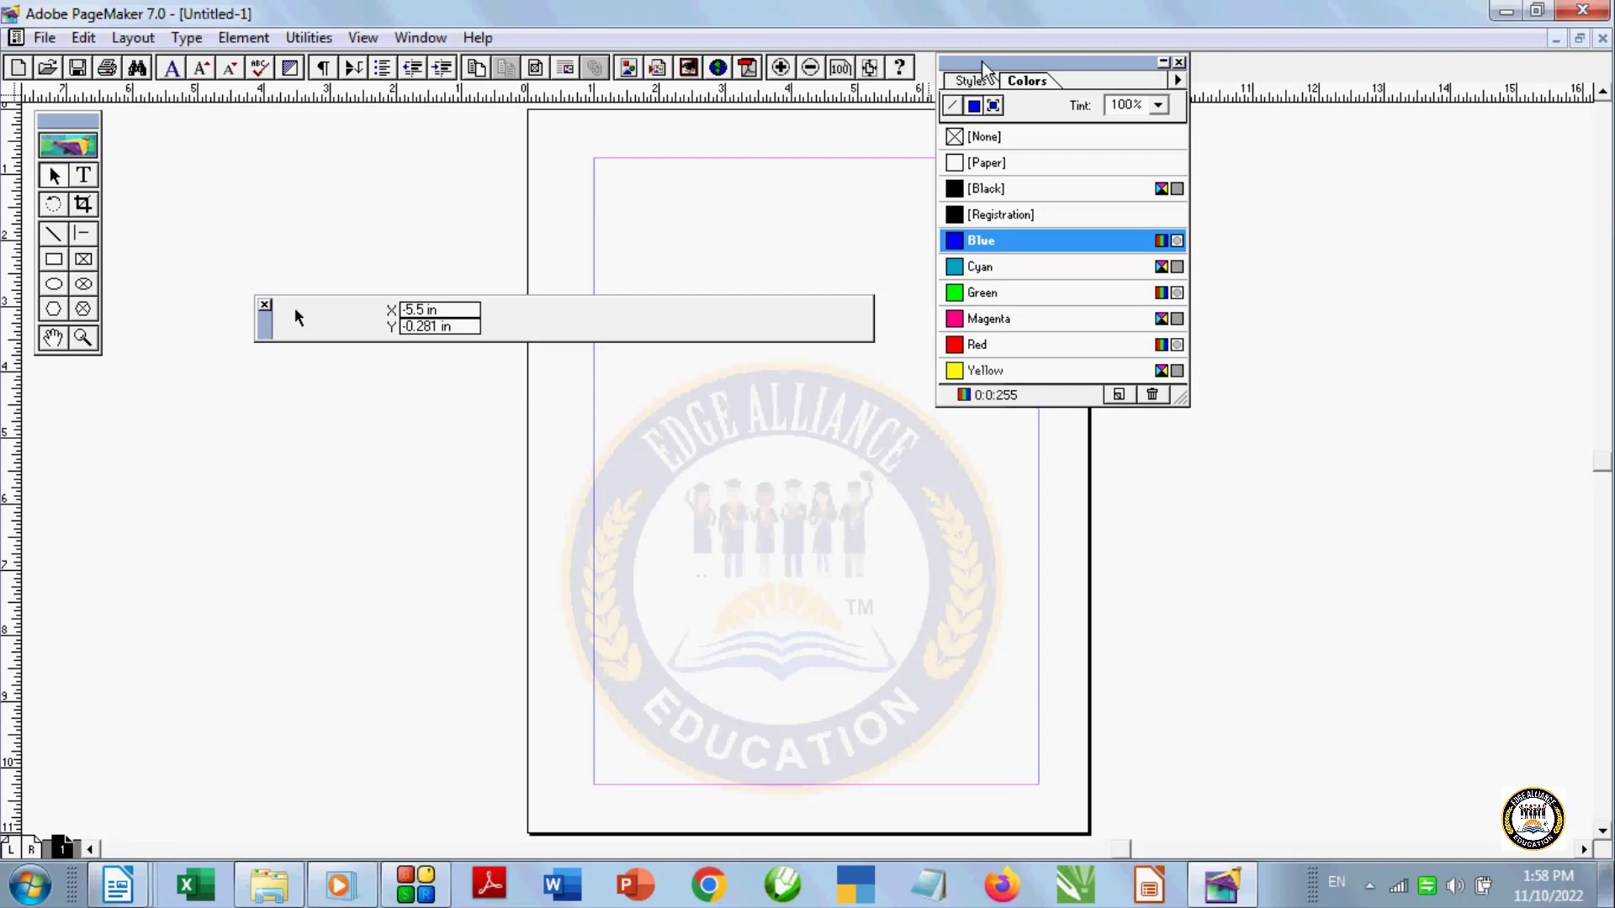
Rearrange the floating palettes: Colors beside the page, Control over the page's lower edge, and the toolbox closer to the rulers' corner
left_click_drag(946, 86, 1310, 154)
left_click_drag(264, 336, 605, 784)
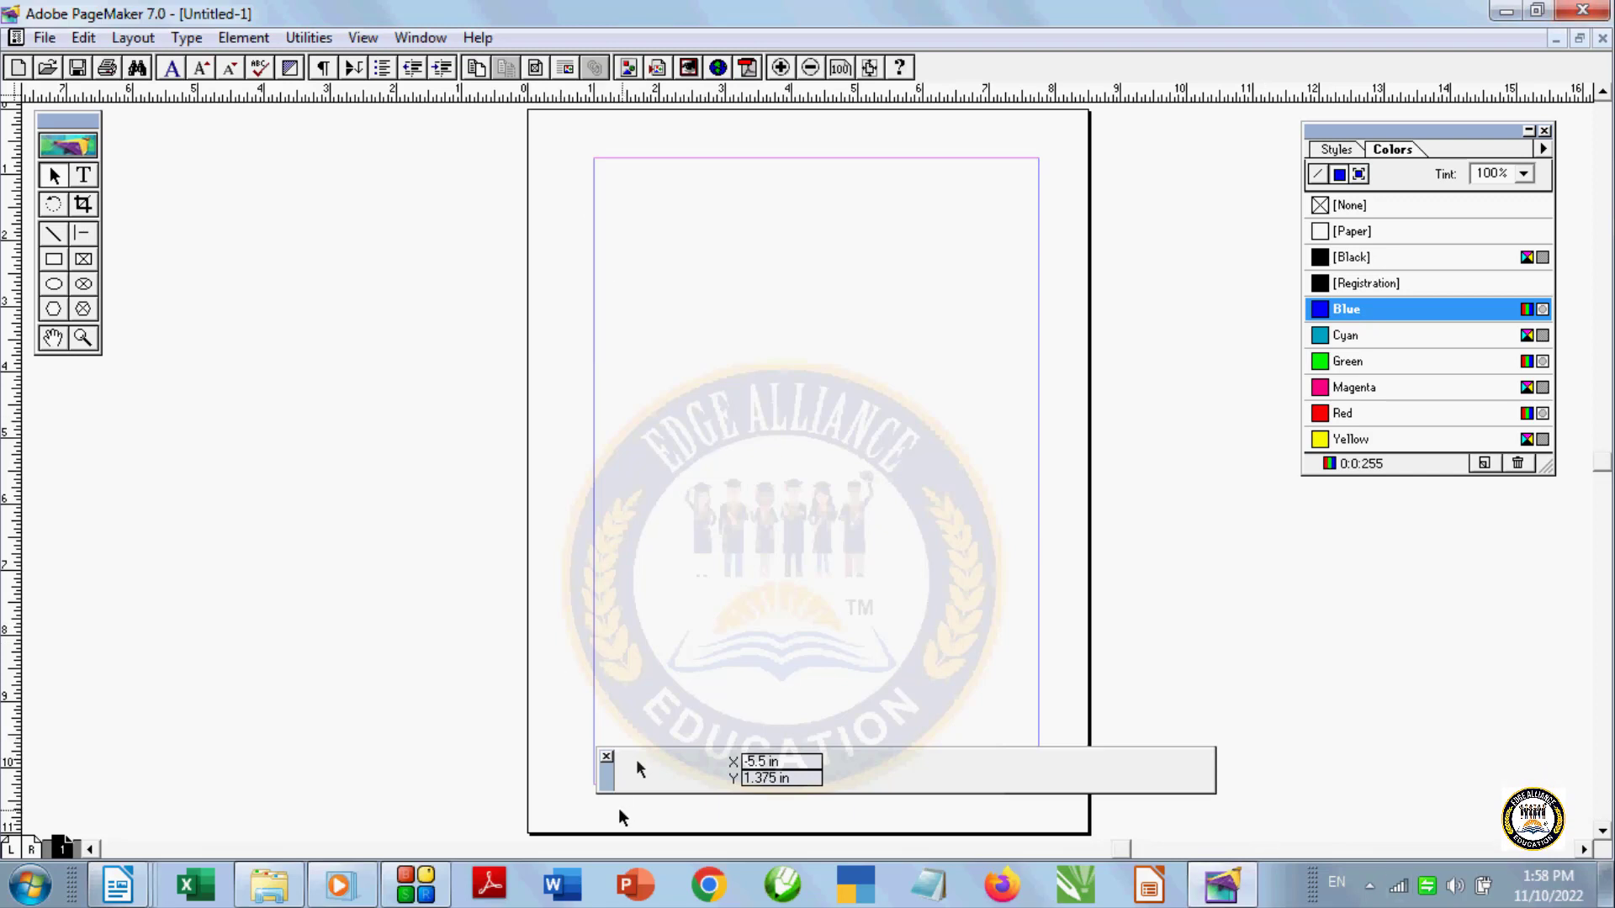
left_click_drag(608, 774, 572, 816)
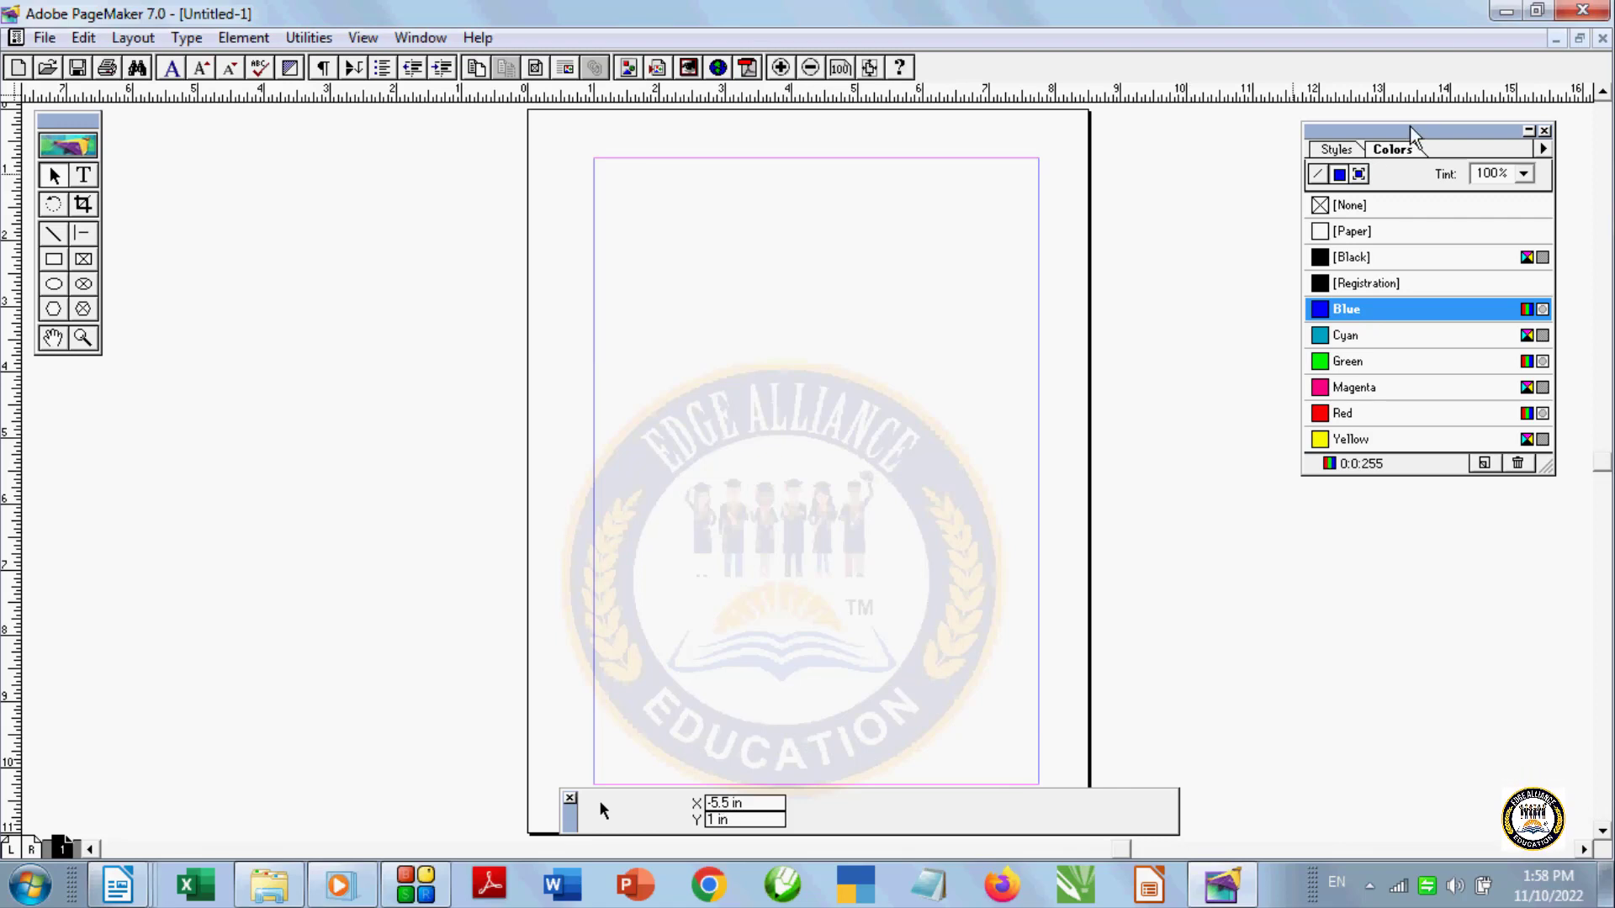
left_click_drag(1430, 133, 1467, 118)
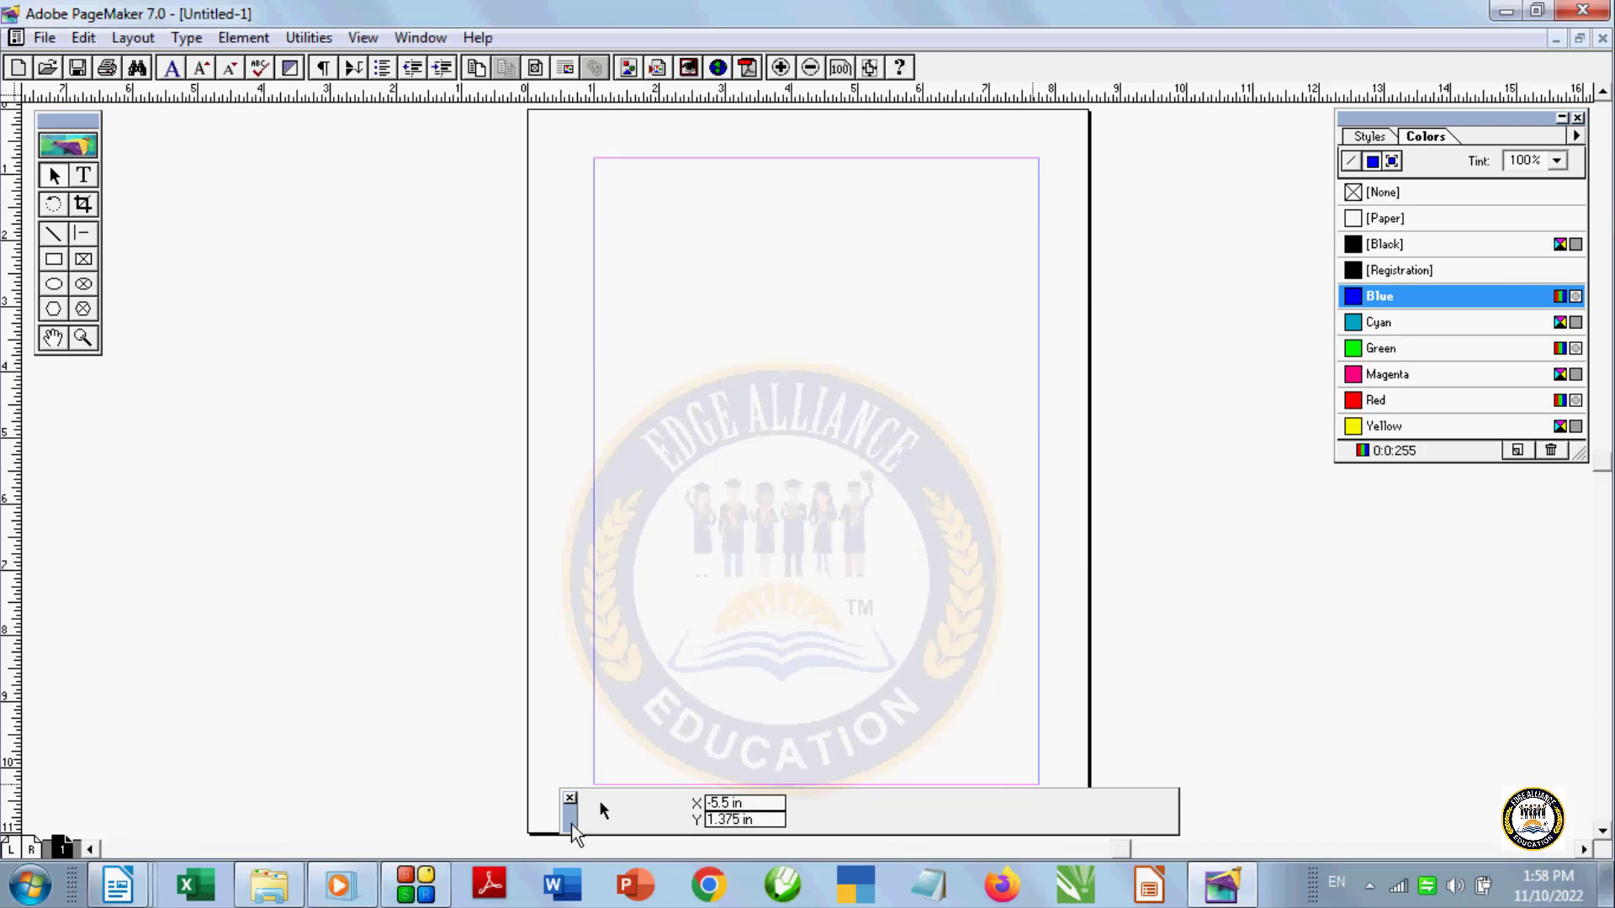
mouse_move(572, 817)
left_mouse_down()
mouse_move(535, 820)
mouse_move(564, 820)
left_mouse_up()
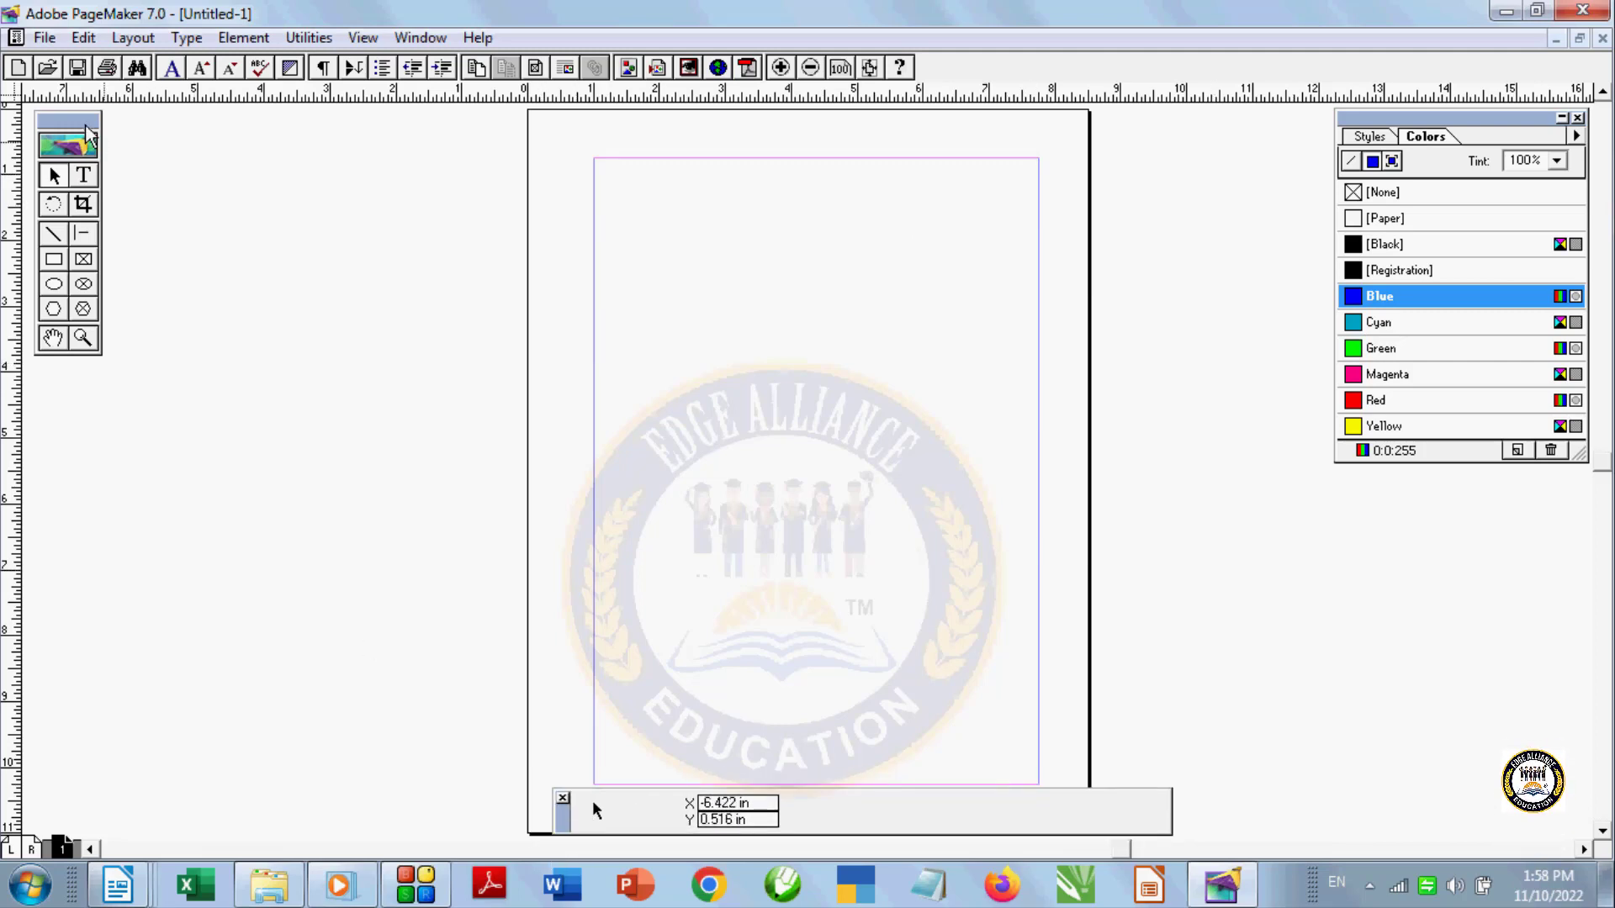
left_click_drag(69, 120, 60, 85)
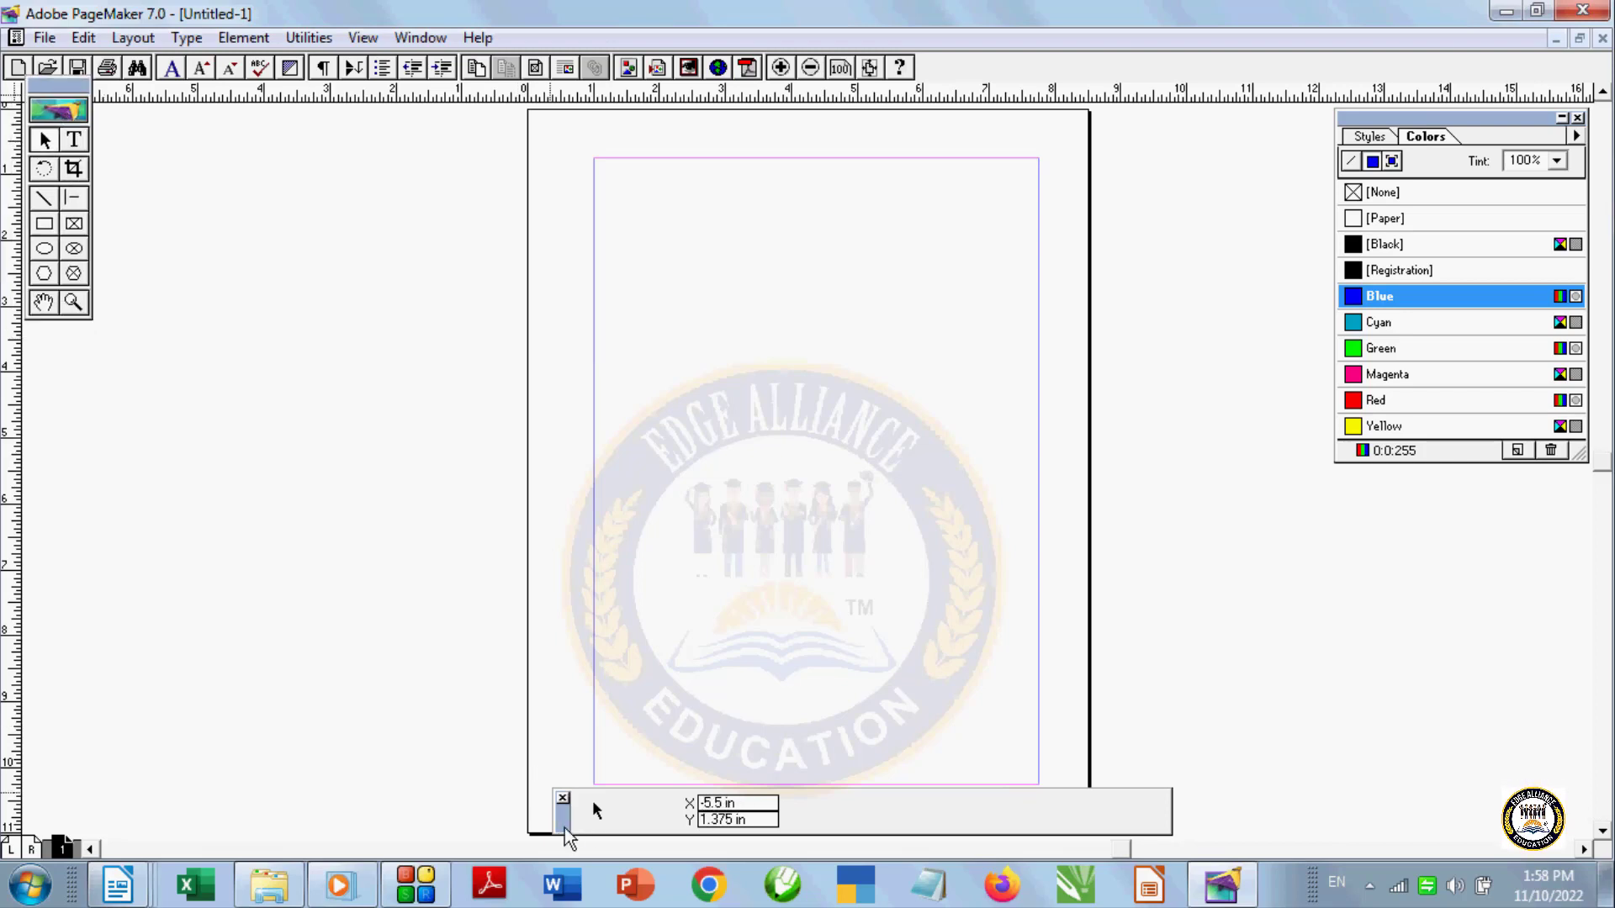
left_click_drag(564, 827, 542, 801)
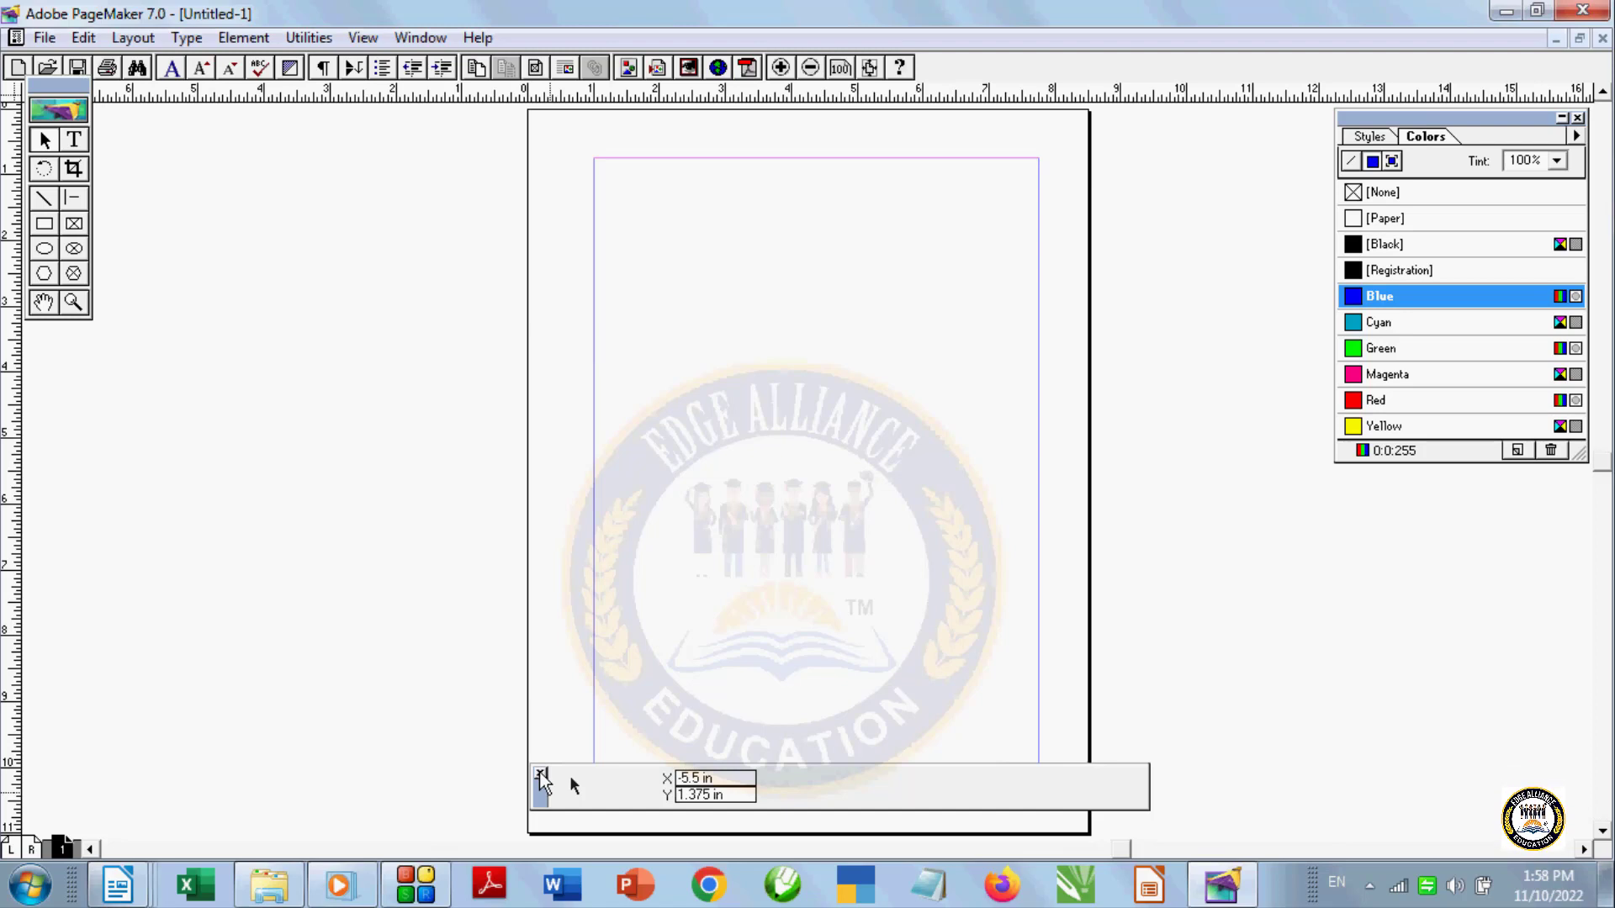
Close and reopen the Colors palette, and do the same with the Control palette
left_click(1577, 119)
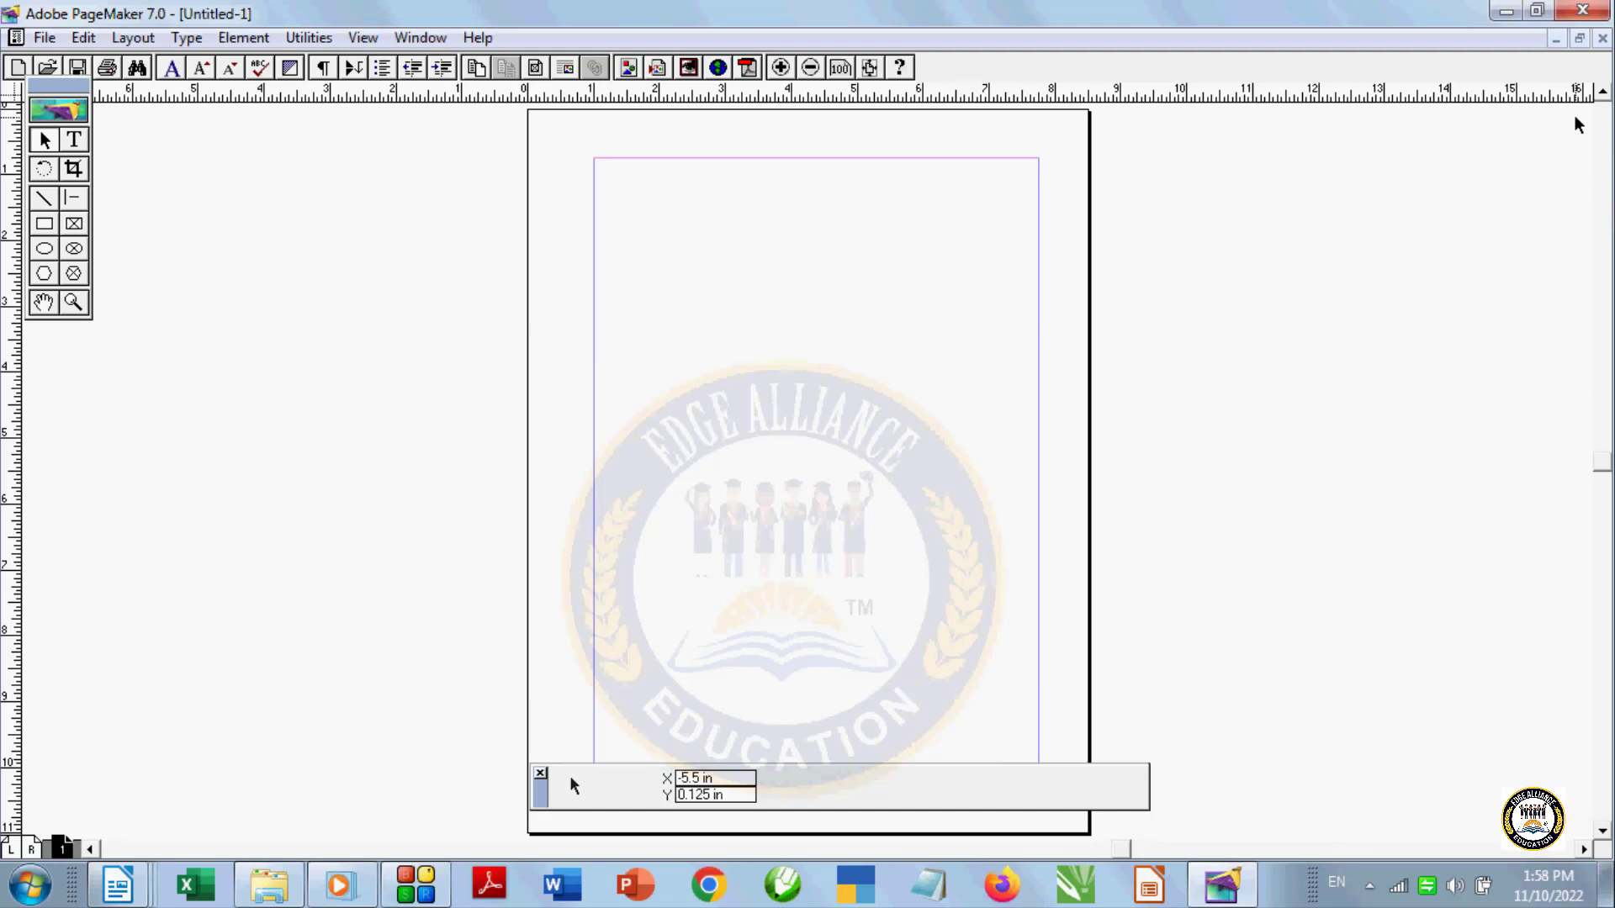
key("ctrl+j")
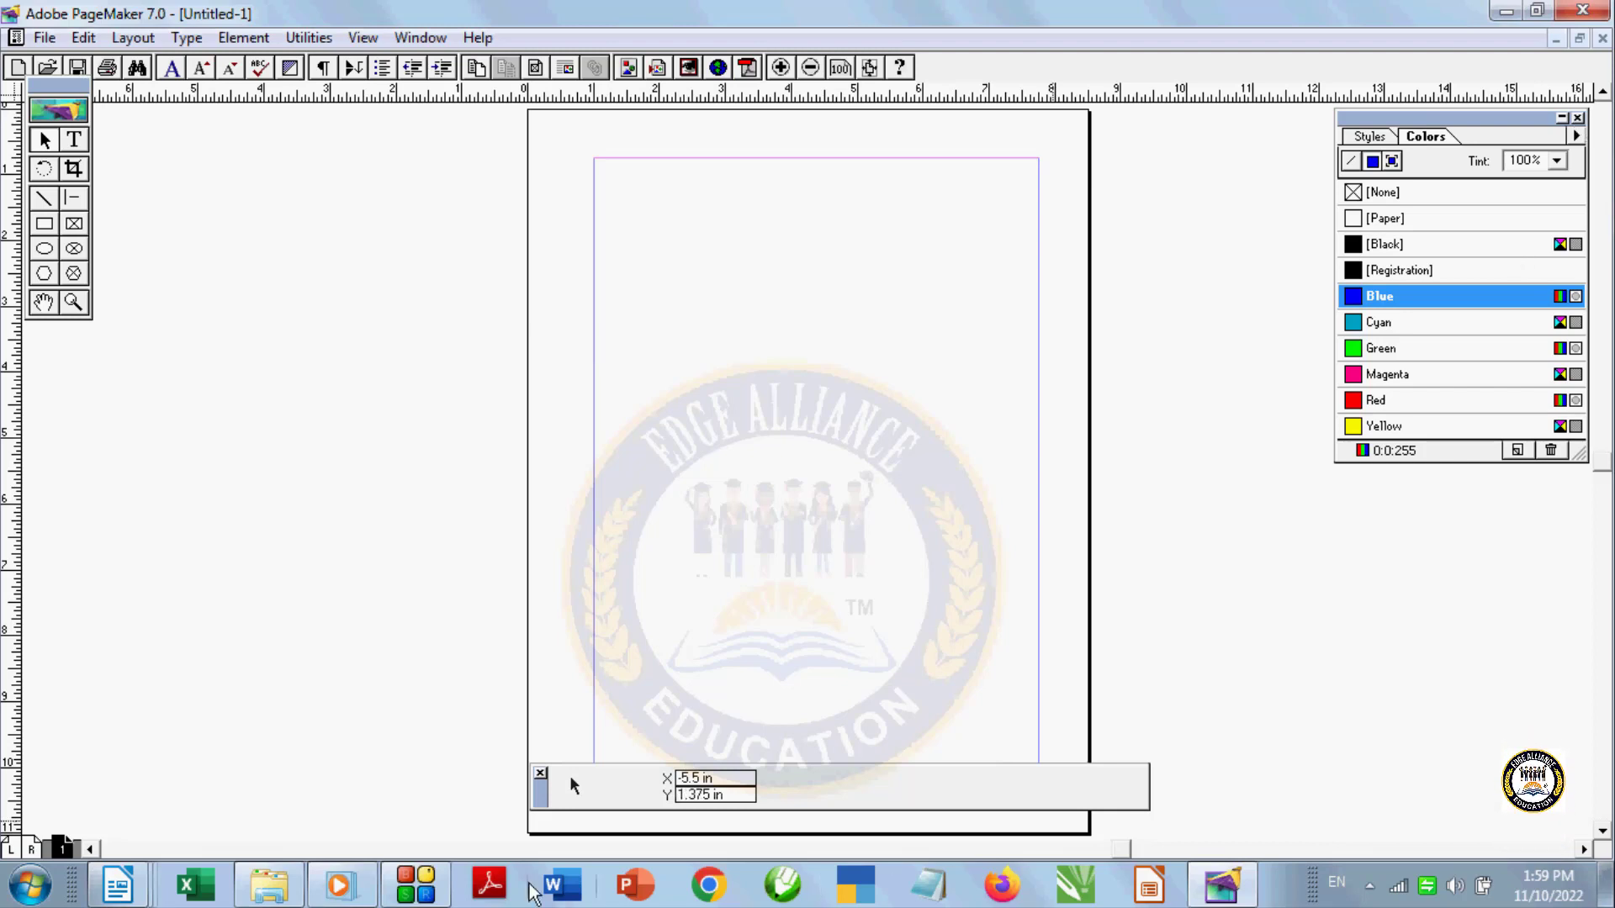
left_click(541, 775)
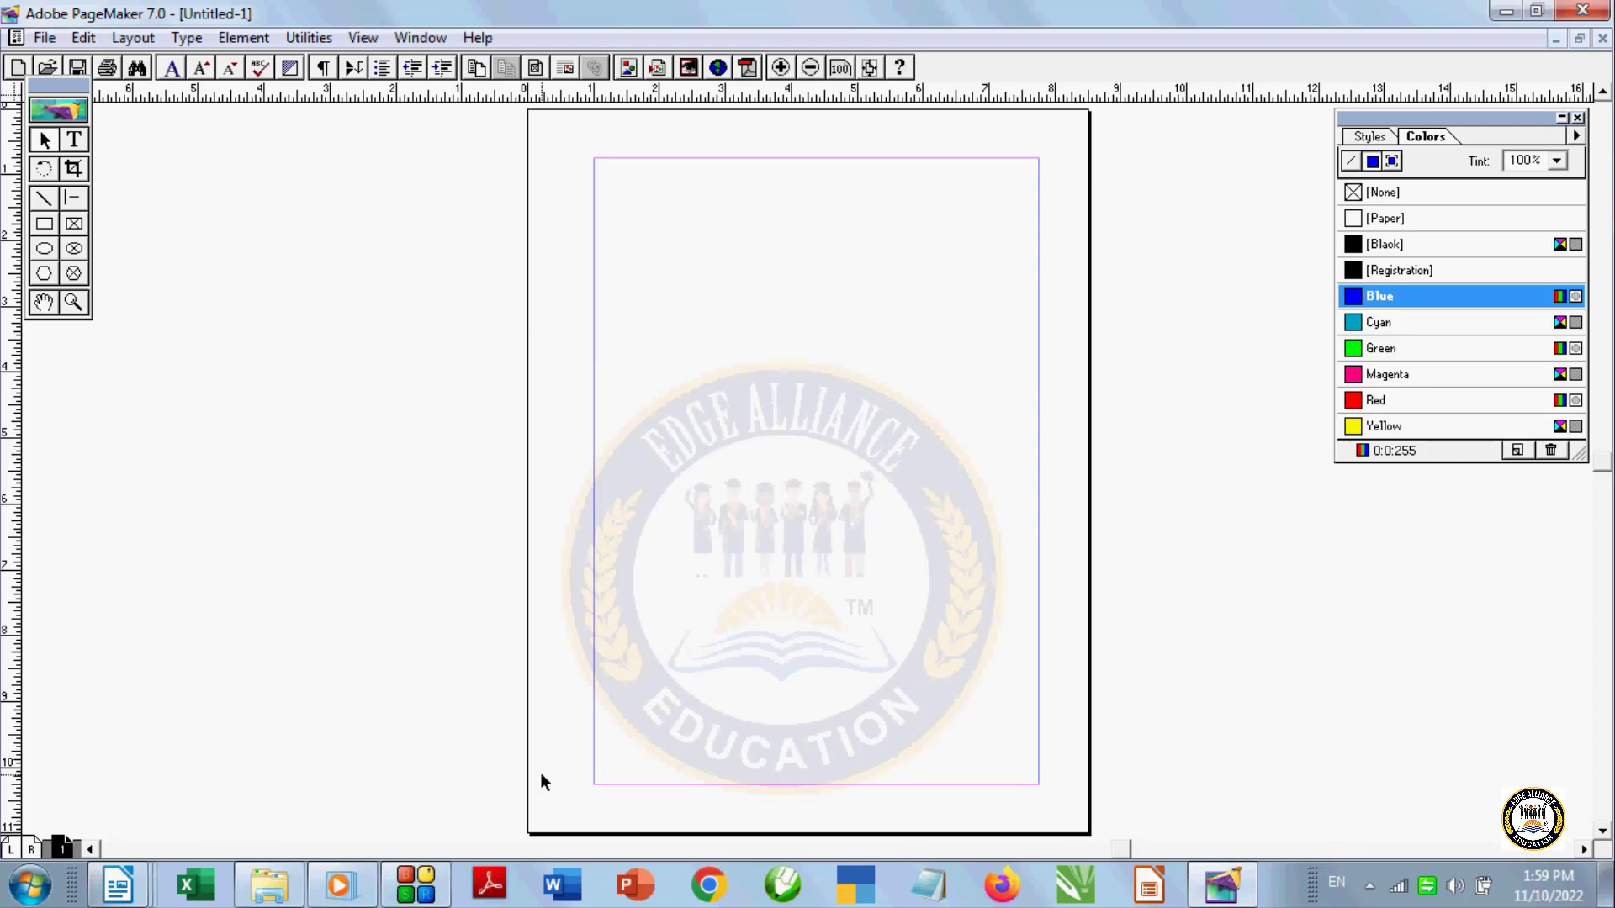
key("ctrl+apostrophe")
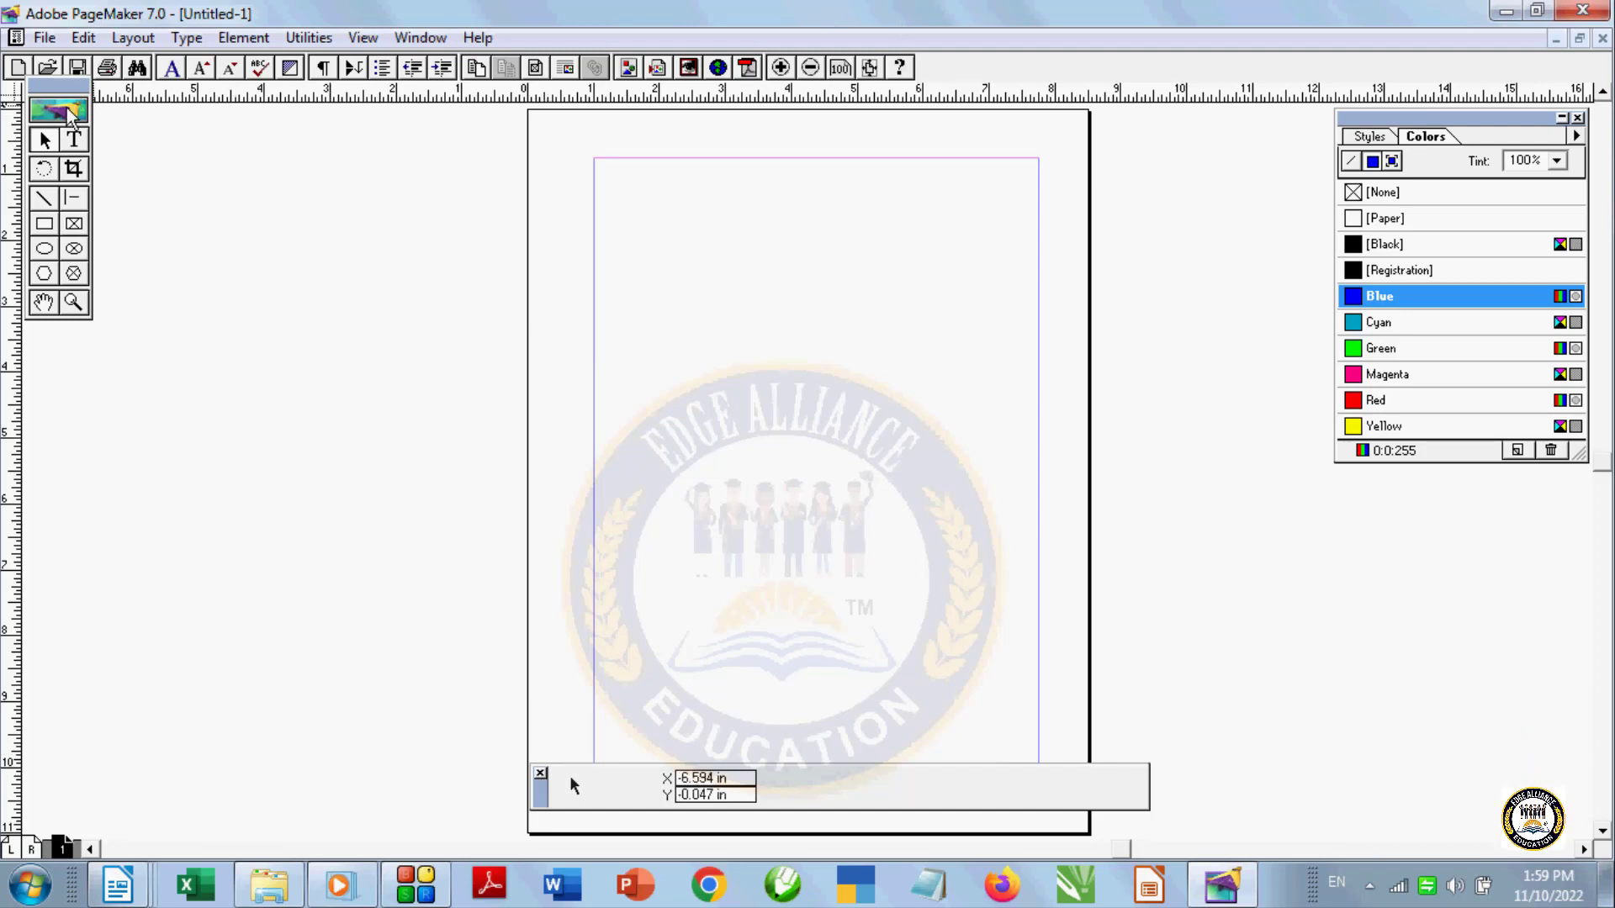
Move the toolbox slightly lower so it sits just below the horizontal ruler
left_click_drag(67, 85, 61, 126)
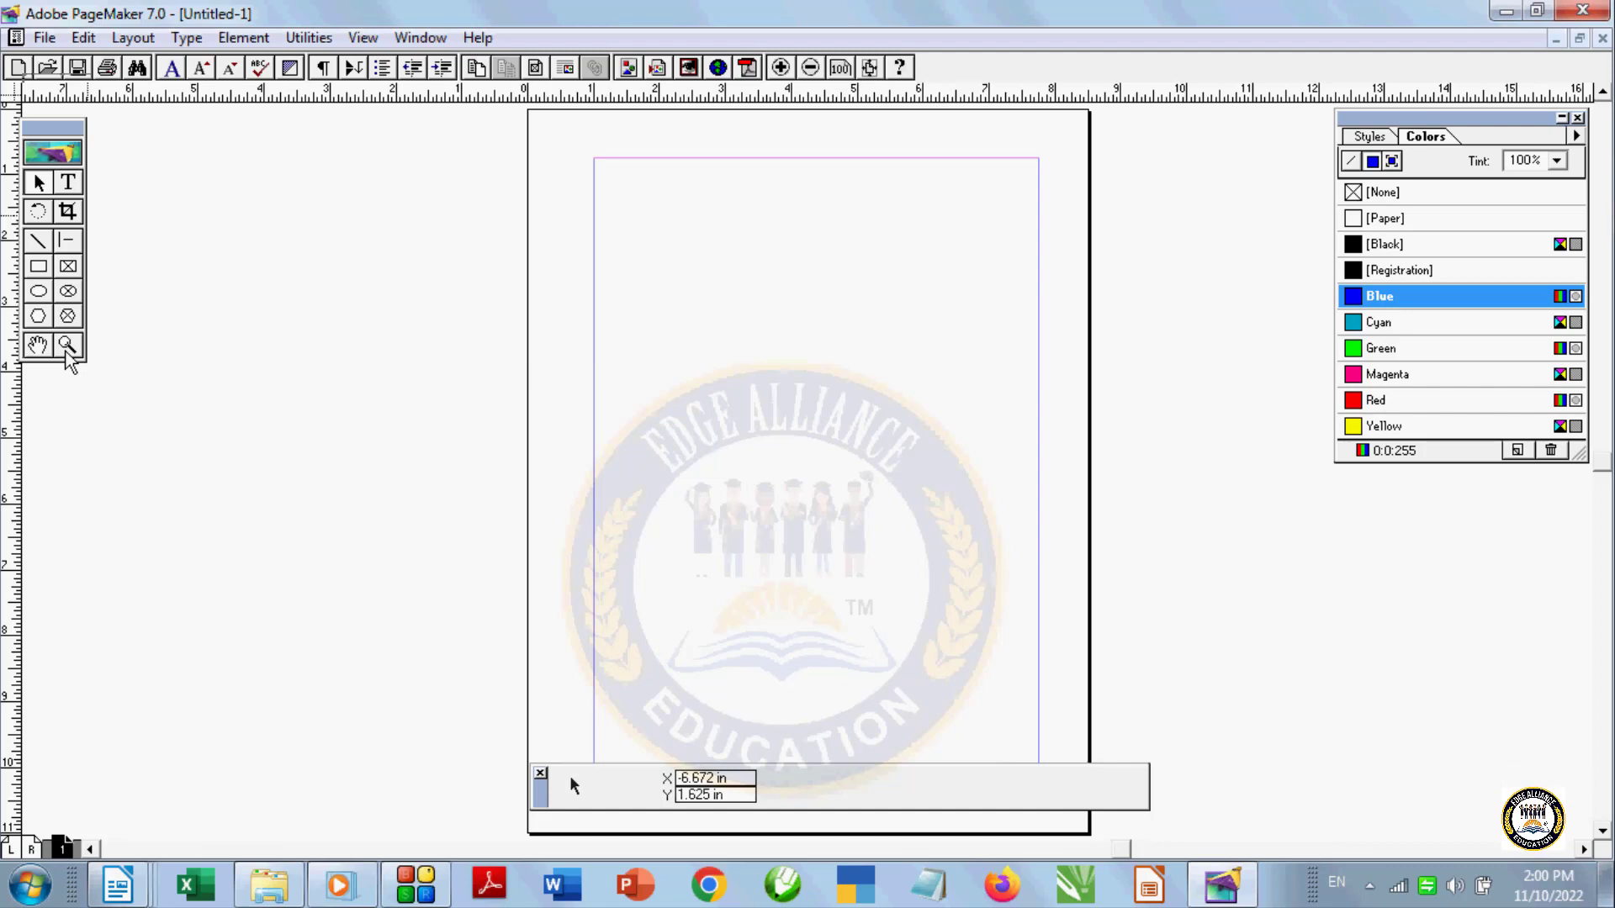
left_click(67, 135)
left_click_drag(67, 134, 70, 132)
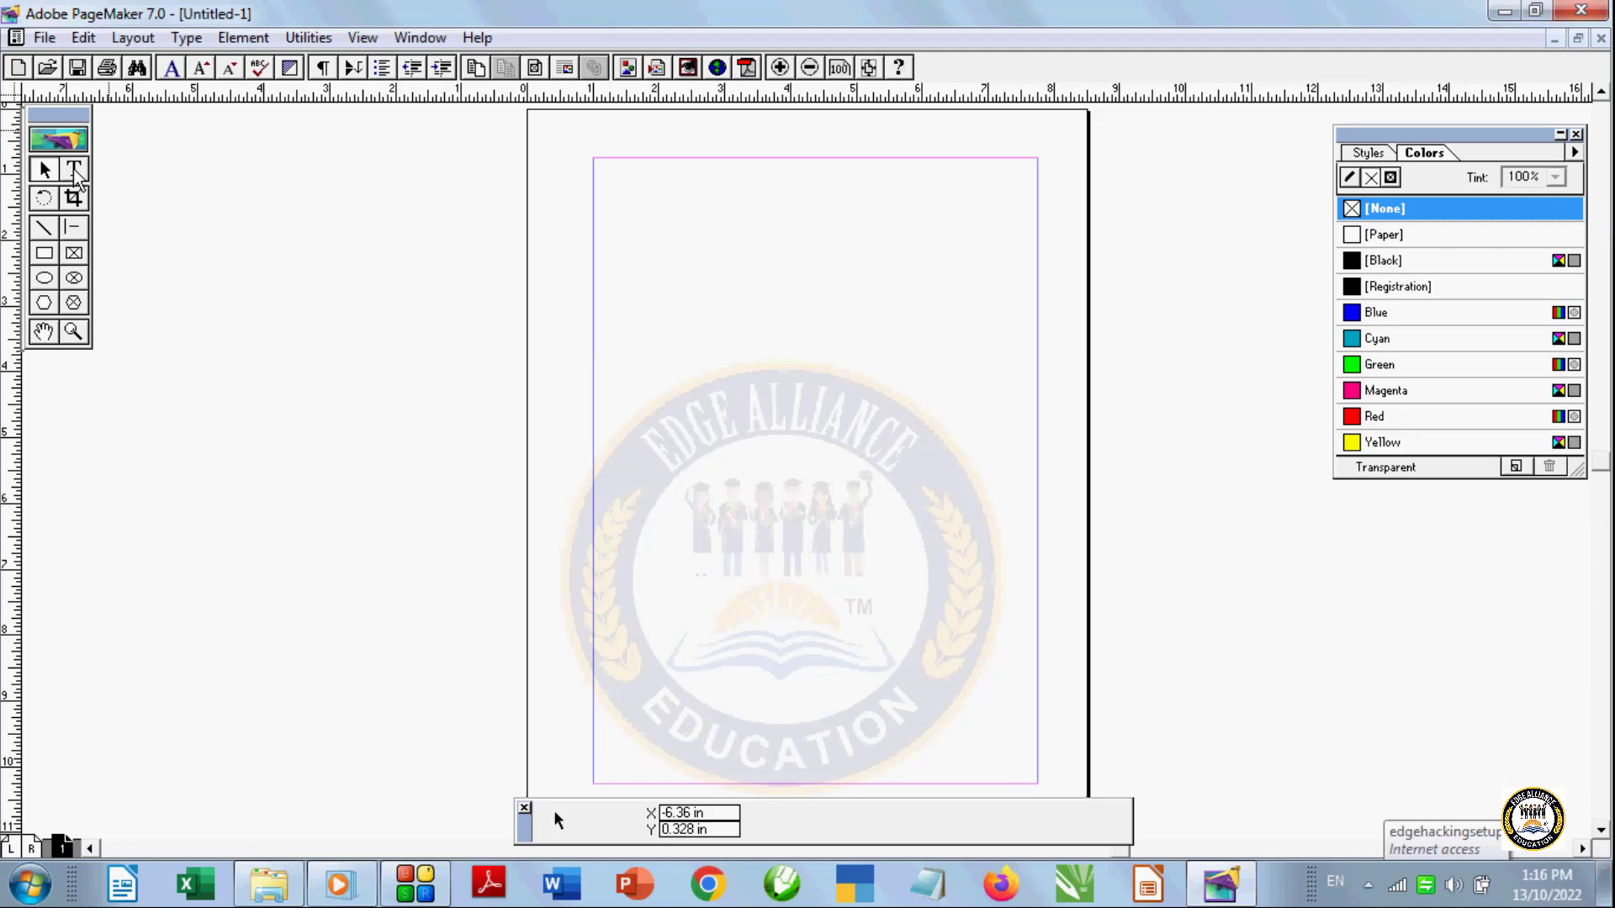
Start a text block near the upper margin with the Text tool, set its size to 25 and enter "this is book"
left_click(76, 171)
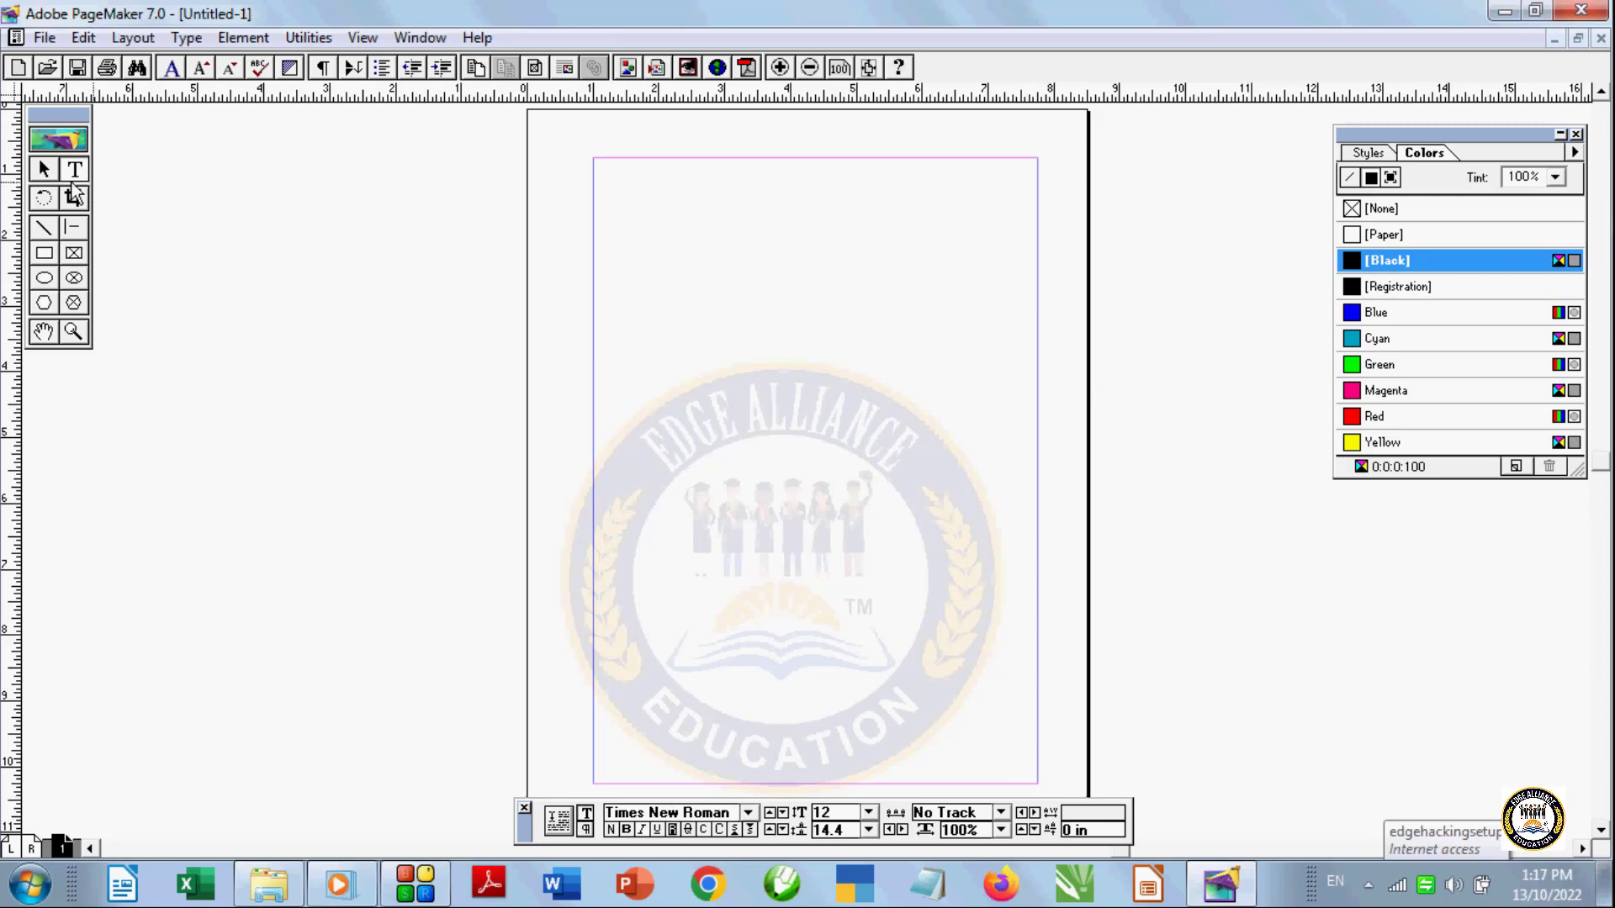
left_click(612, 228)
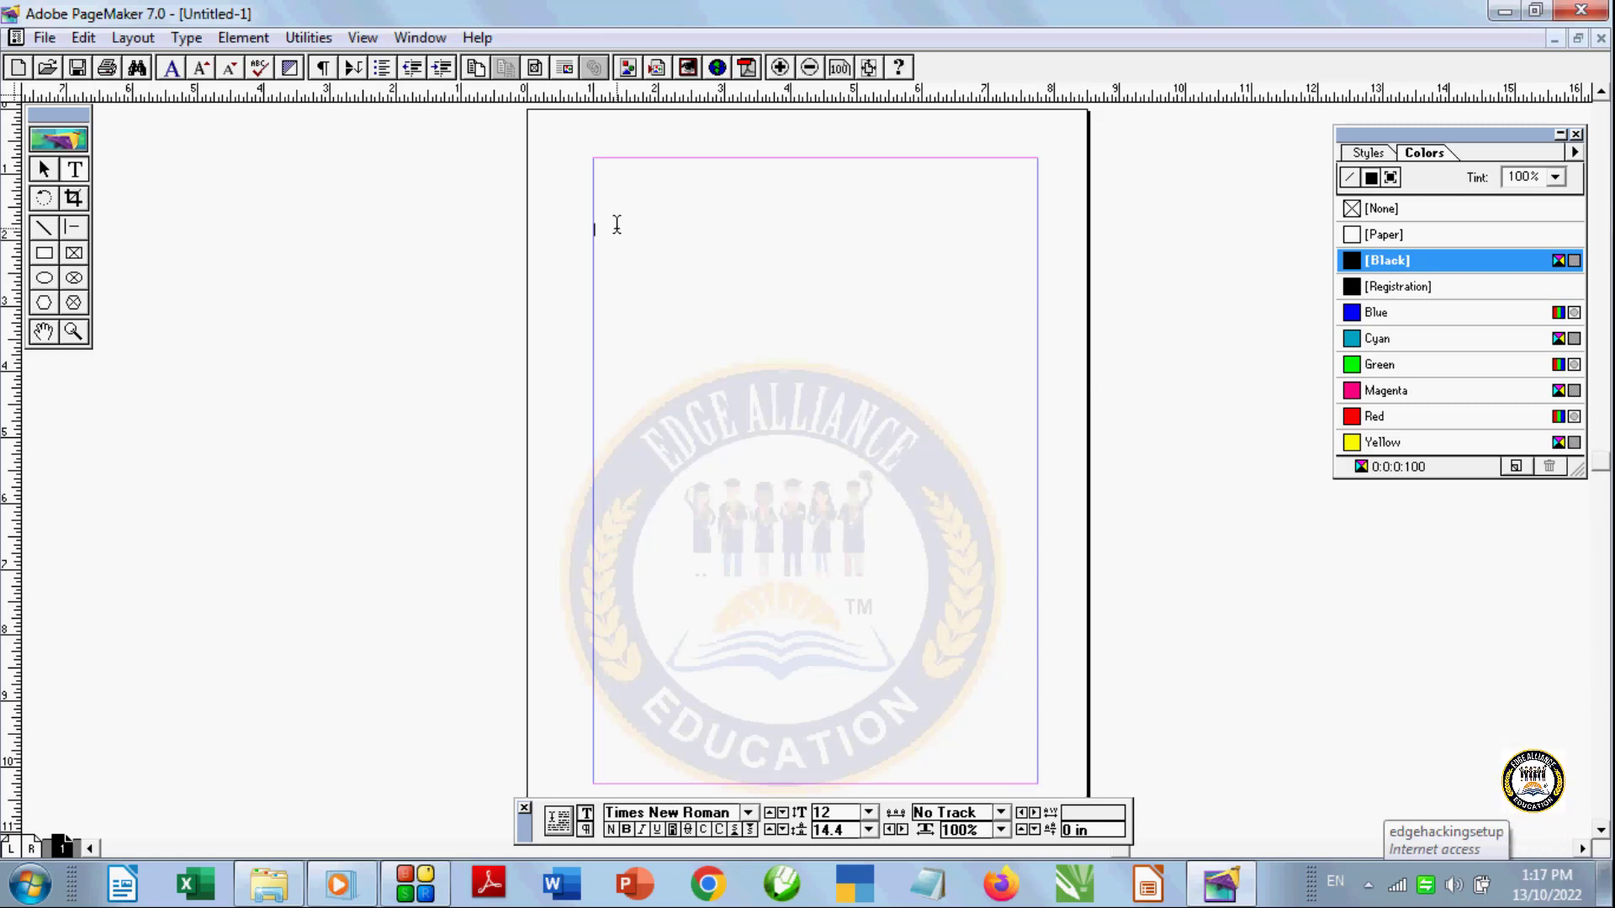
type("20")
key("Return")
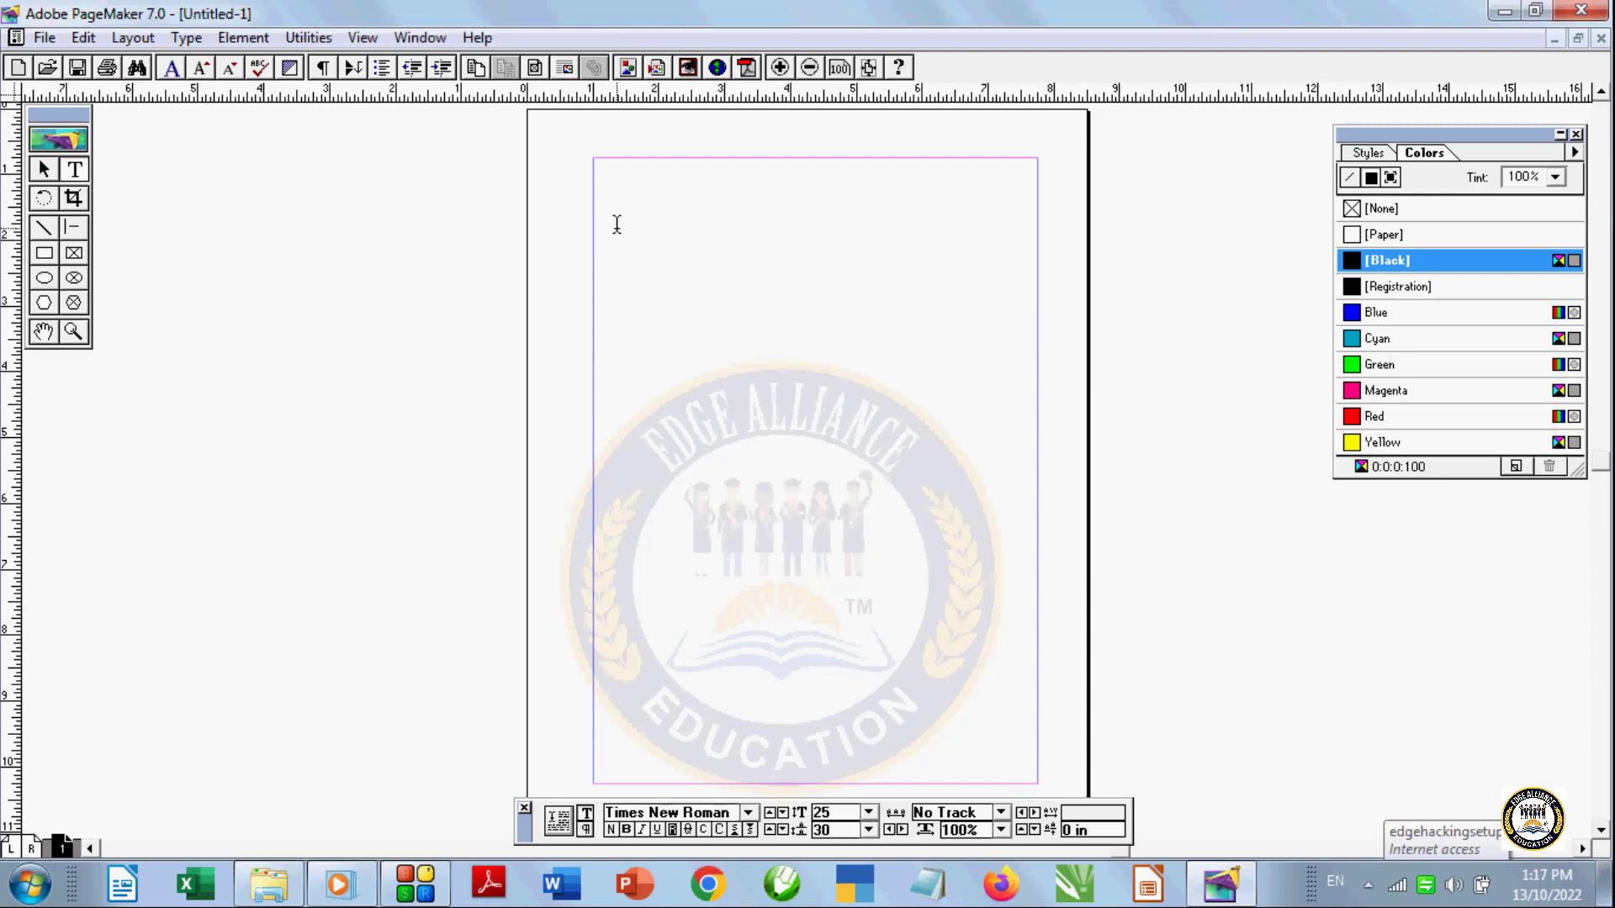
type("this is book")
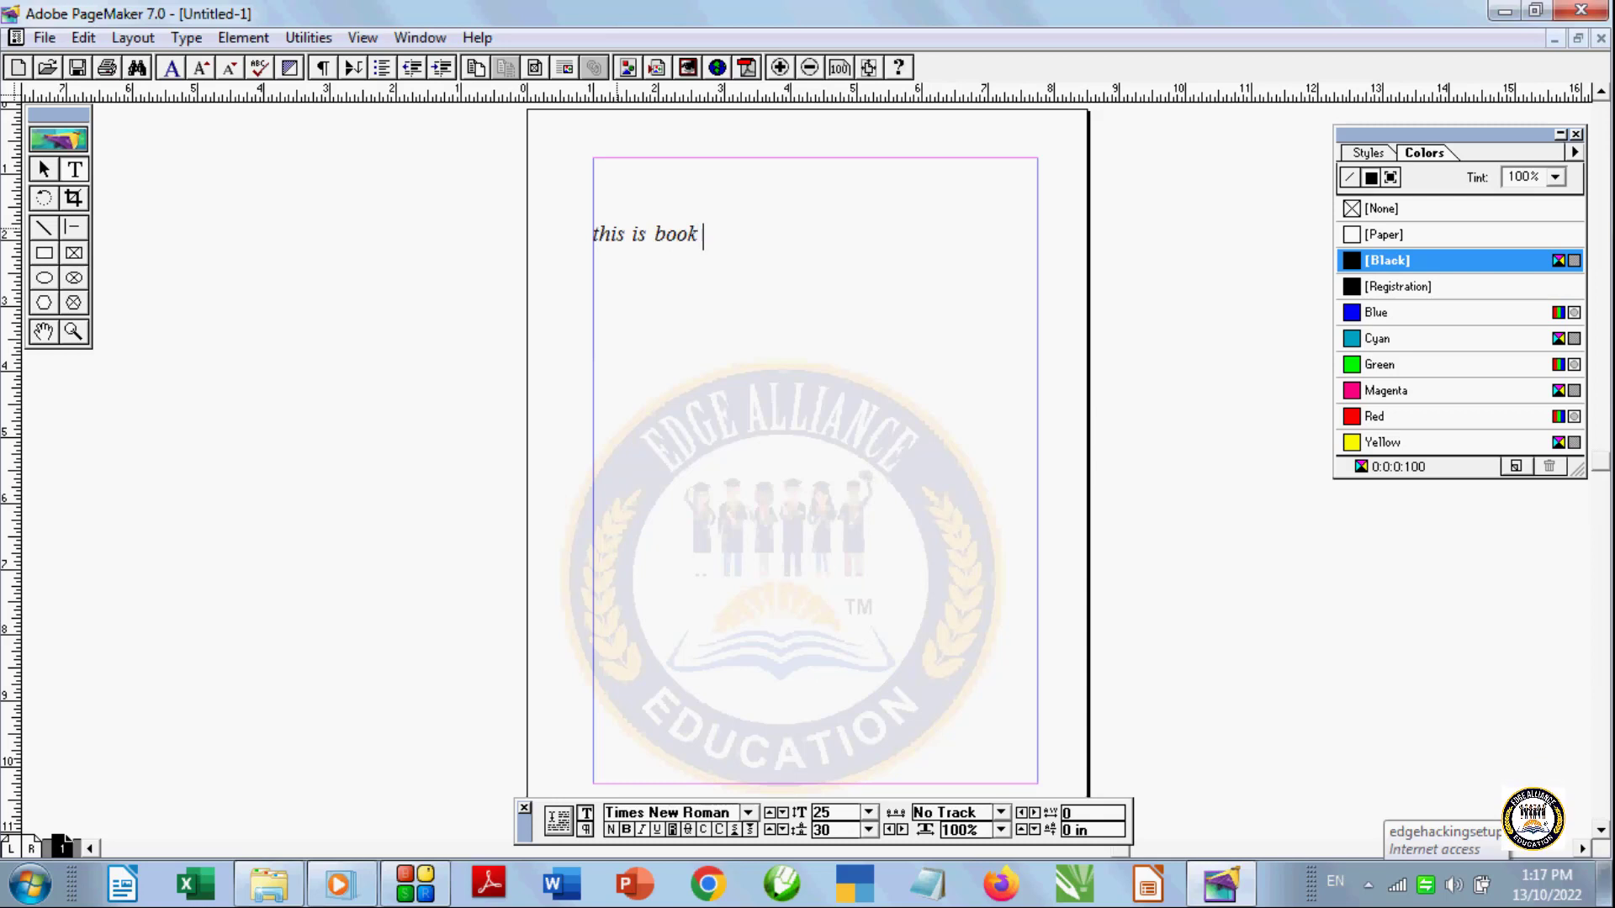
Copy the phrase "this is book" and paste it repeatedly until it fills five lines between the margins
triple_click(617, 223)
key("ctrl+c")
key("ctrl+v")
key("ctrl+v")
key("ctrl+v")
key("ctrl+v")
key("ctrl+v")
key("ctrl+v")
key("ctrl+v")
key("ctrl+v")
key("ctrl+v")
key("ctrl+v")
key("ctrl+v")
key("ctrl+v")
key("ctrl+v")
key("ctrl+v")
key("ctrl+v")
key("ctrl+v")
key("ctrl+v")
key("ctrl+v")
key("ctrl+v")
key("ctrl+v")
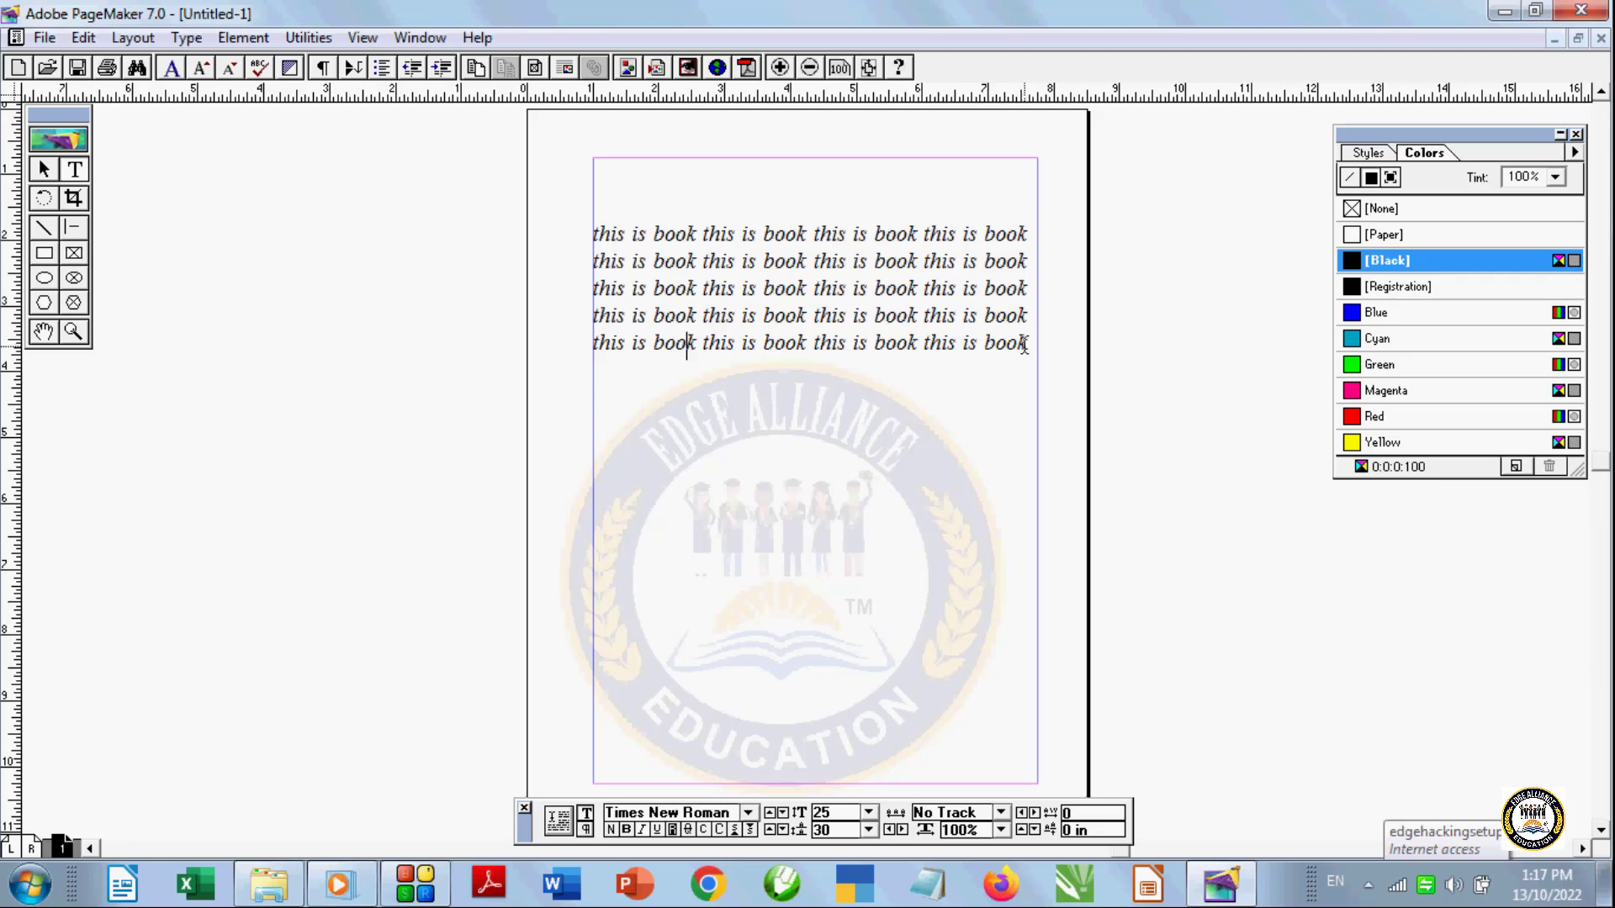
Select all five lines of text and change their font to Andrade
left_click_drag(1033, 351, 838, 302)
left_click_drag(623, 215, 603, 205)
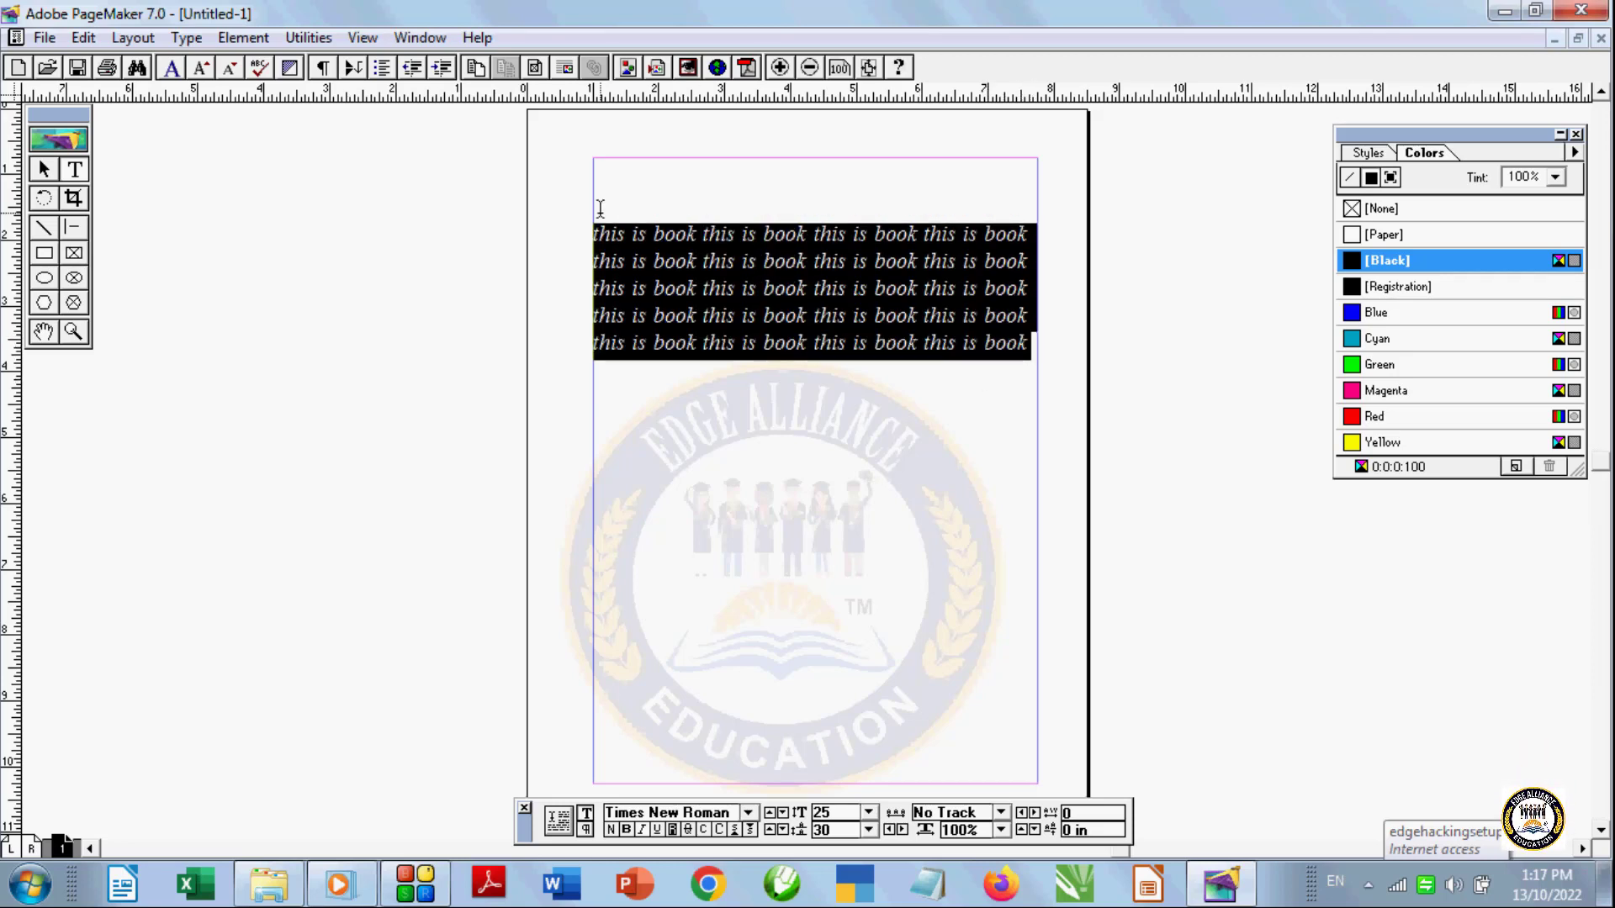
left_click(747, 814)
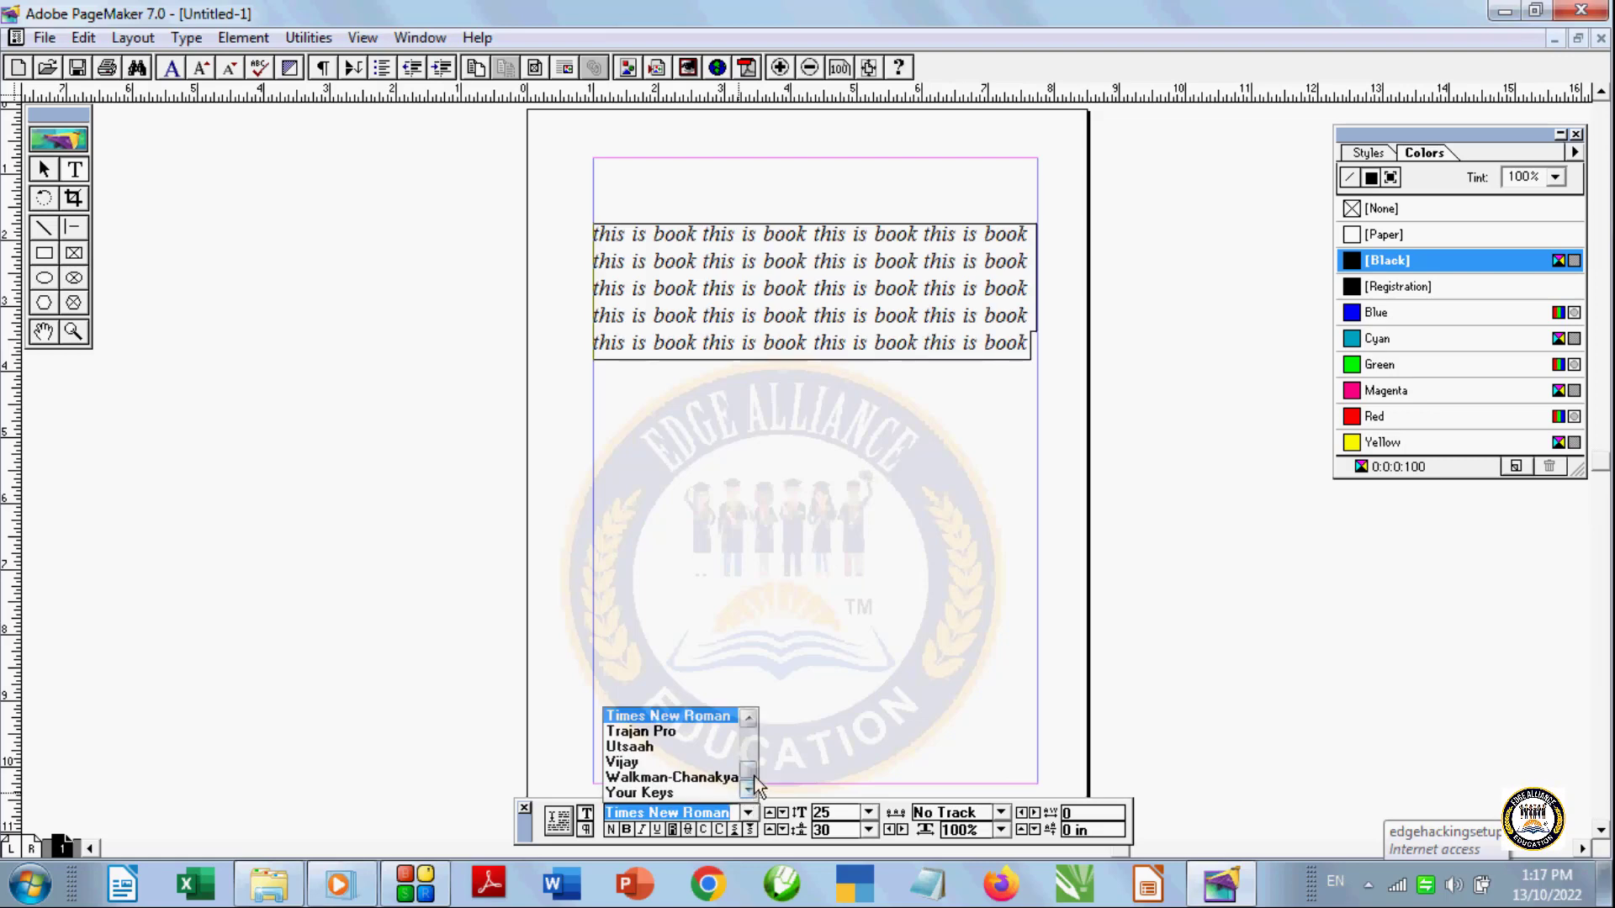
scroll(755, 784, "up", 15)
left_click(683, 789)
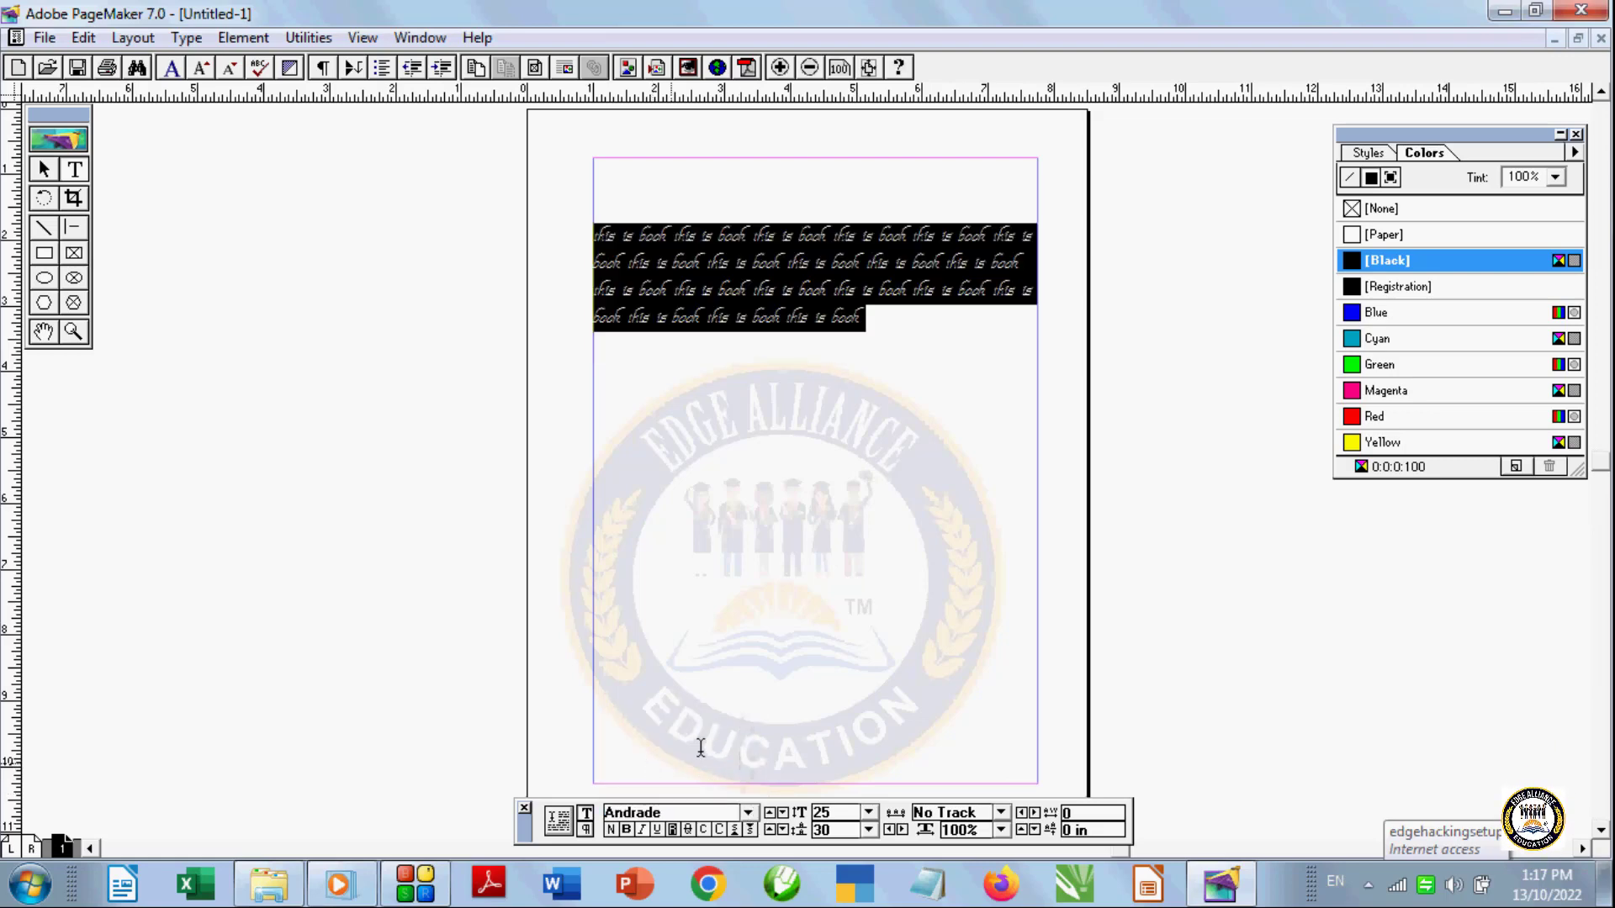
Try the fonts 14 minutes and Chlub on the selected text
left_click(748, 813)
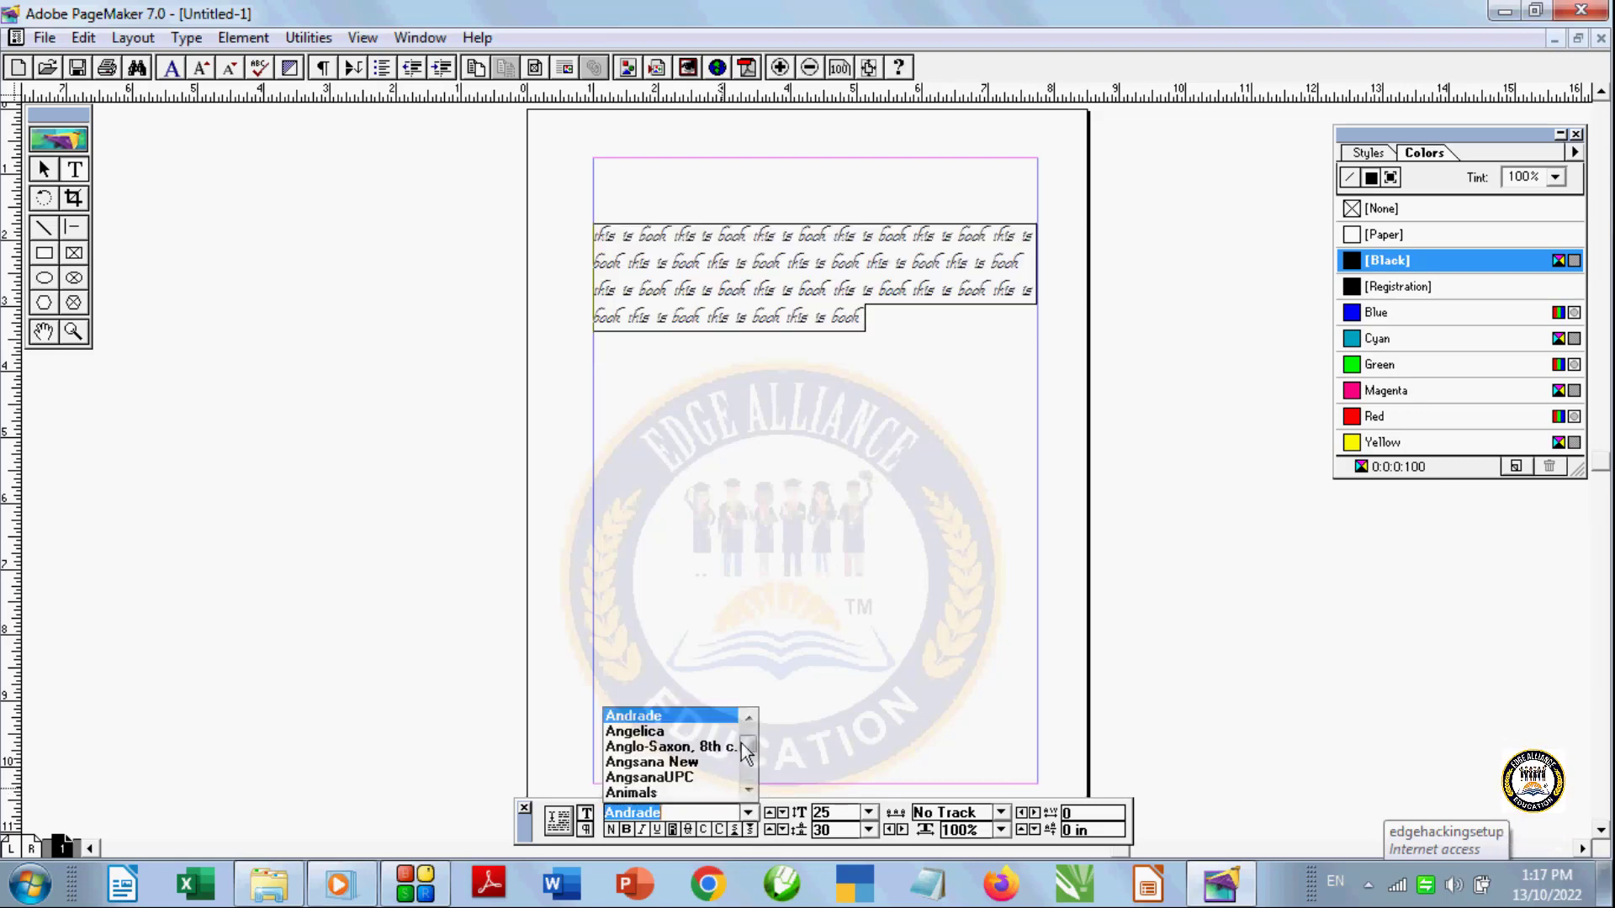
scroll(740, 744, "up", 5)
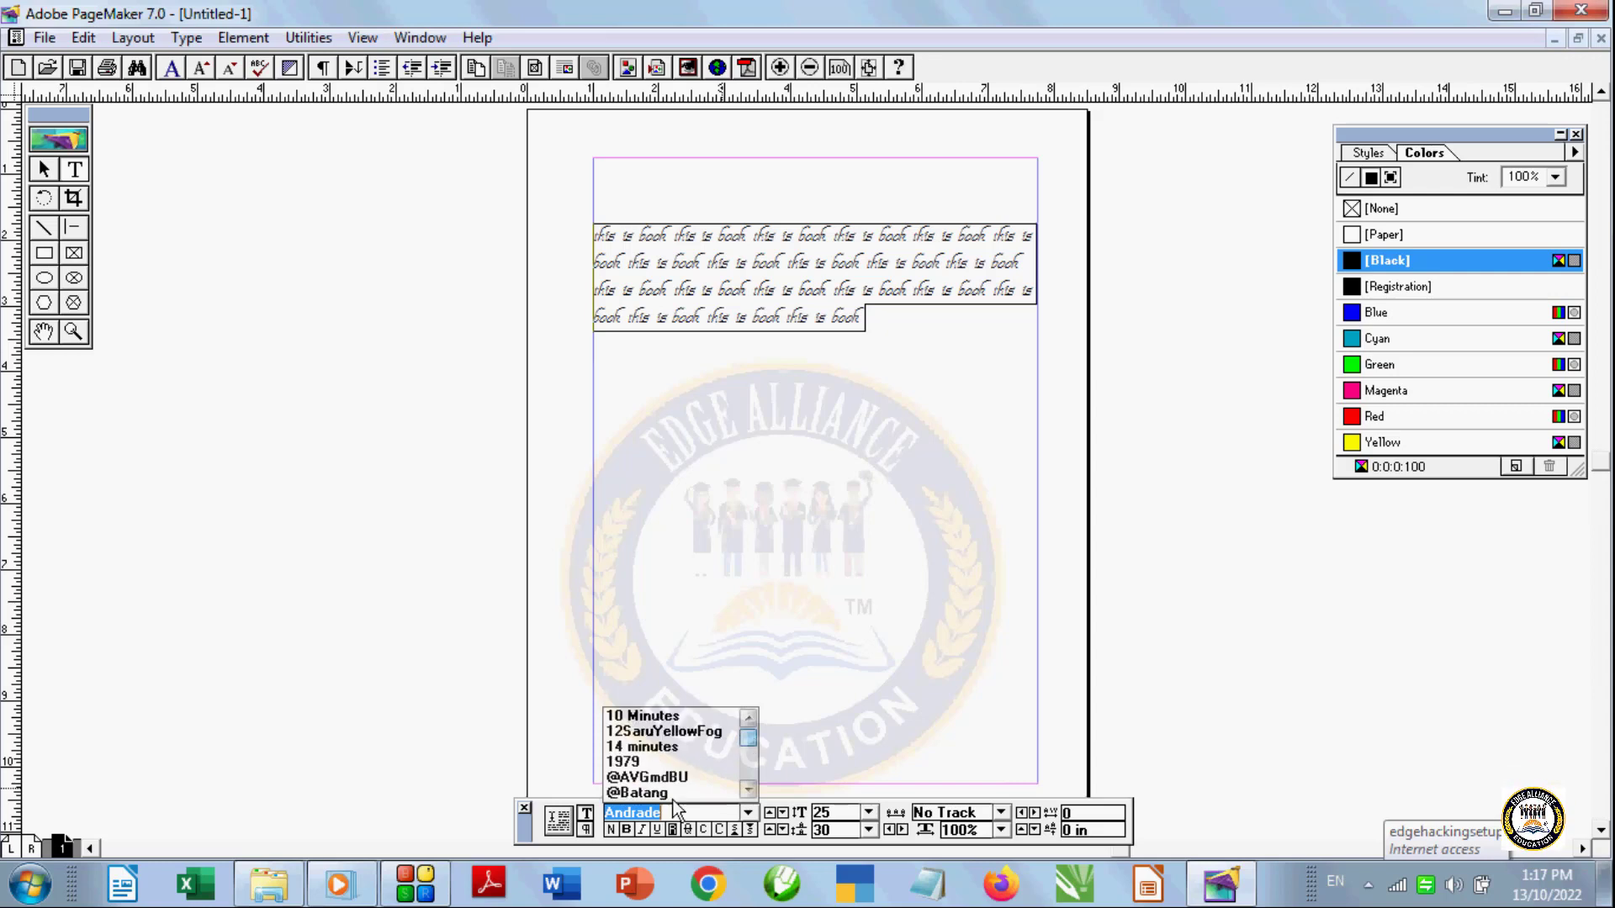
left_click(656, 747)
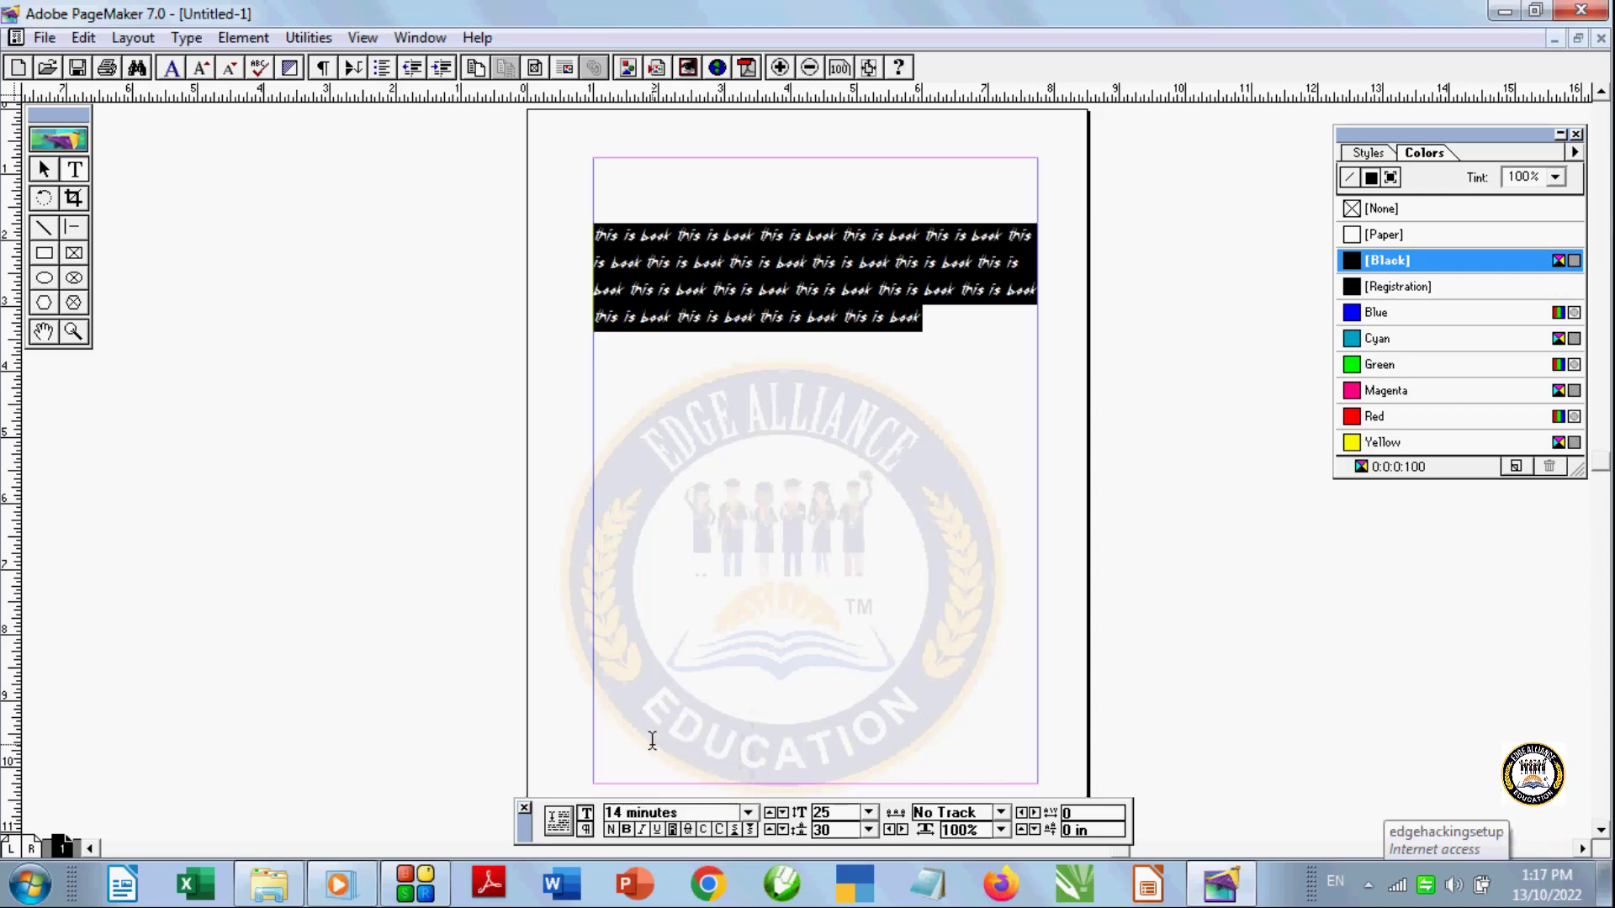
left_click(747, 813)
scroll(750, 748, "down", 10)
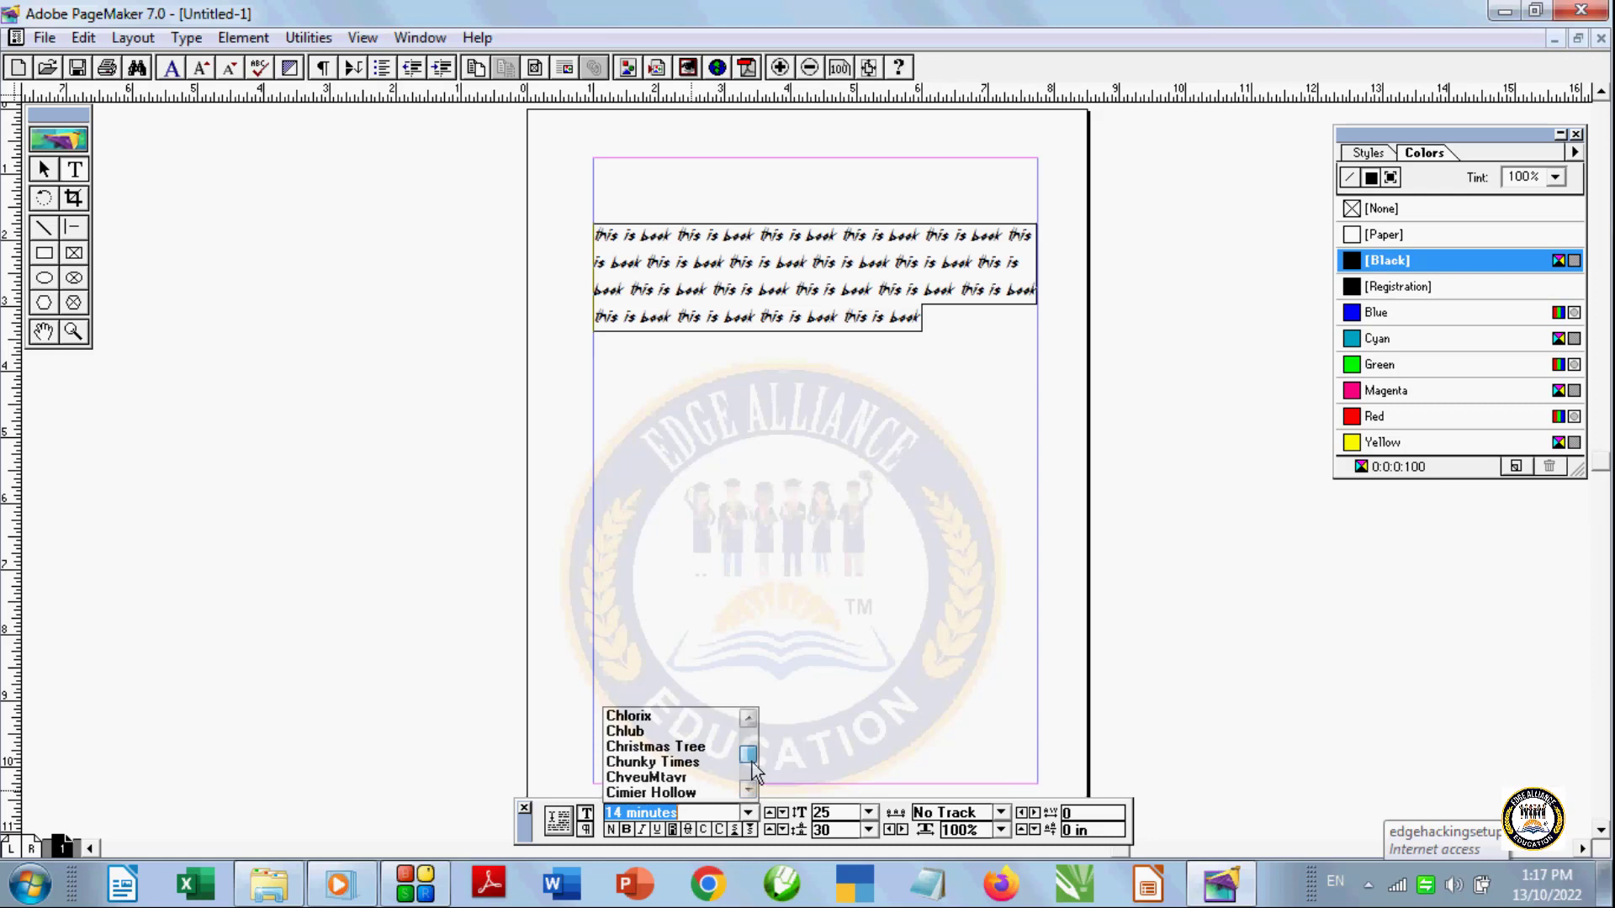
left_click(655, 731)
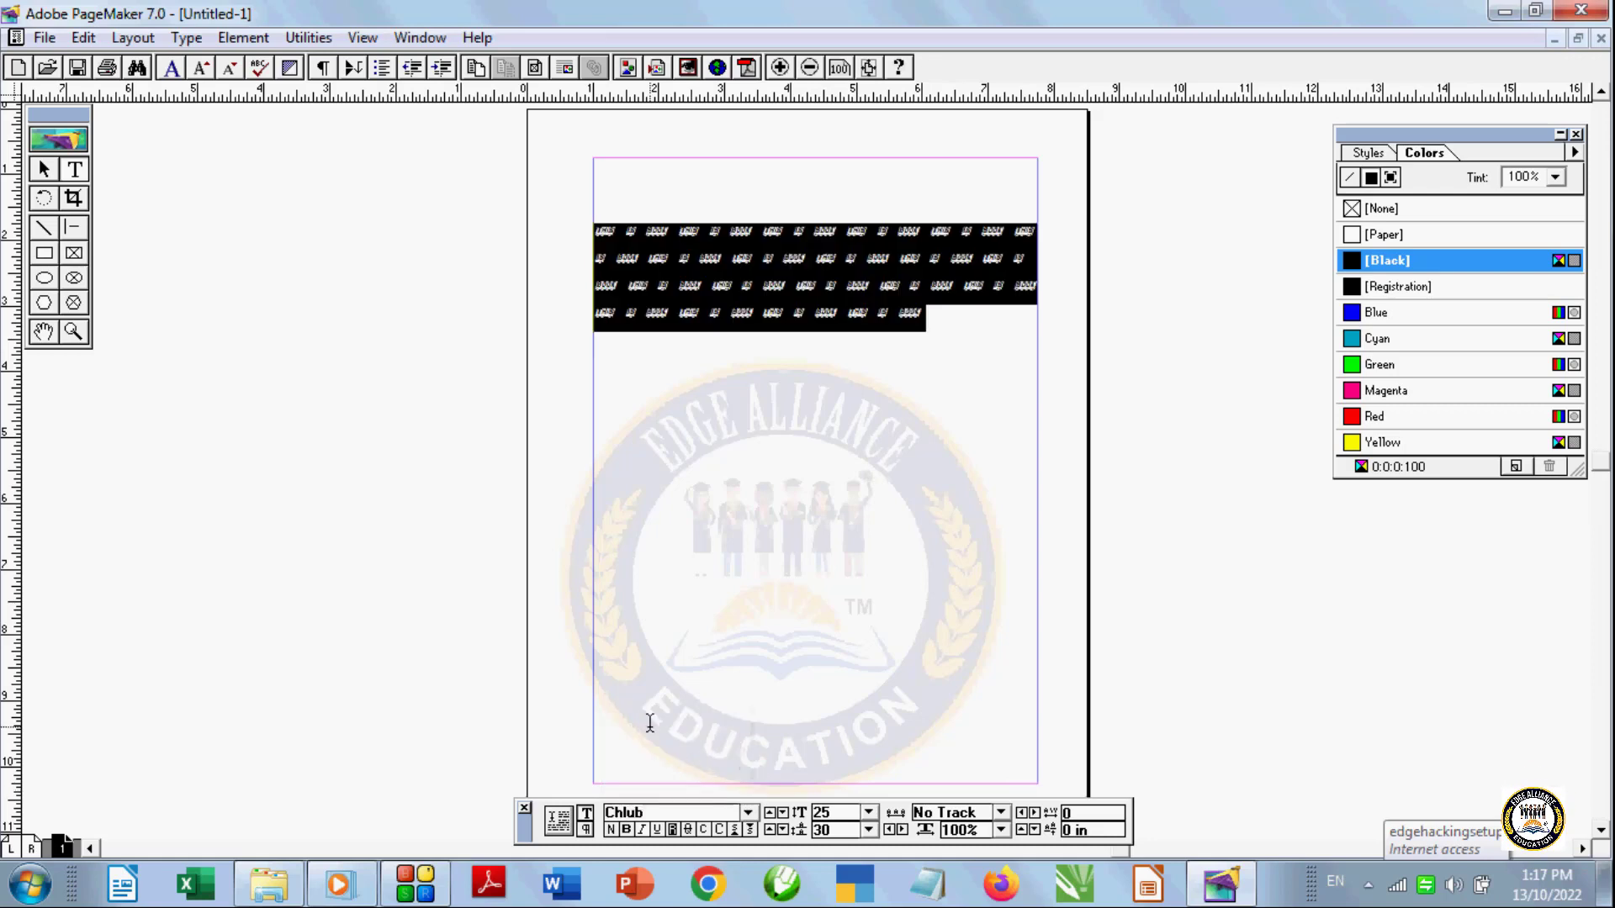
Set the selected text's font to Amy
left_click(747, 813)
scroll(749, 752, "up", 3)
scroll(750, 762, "up", 15)
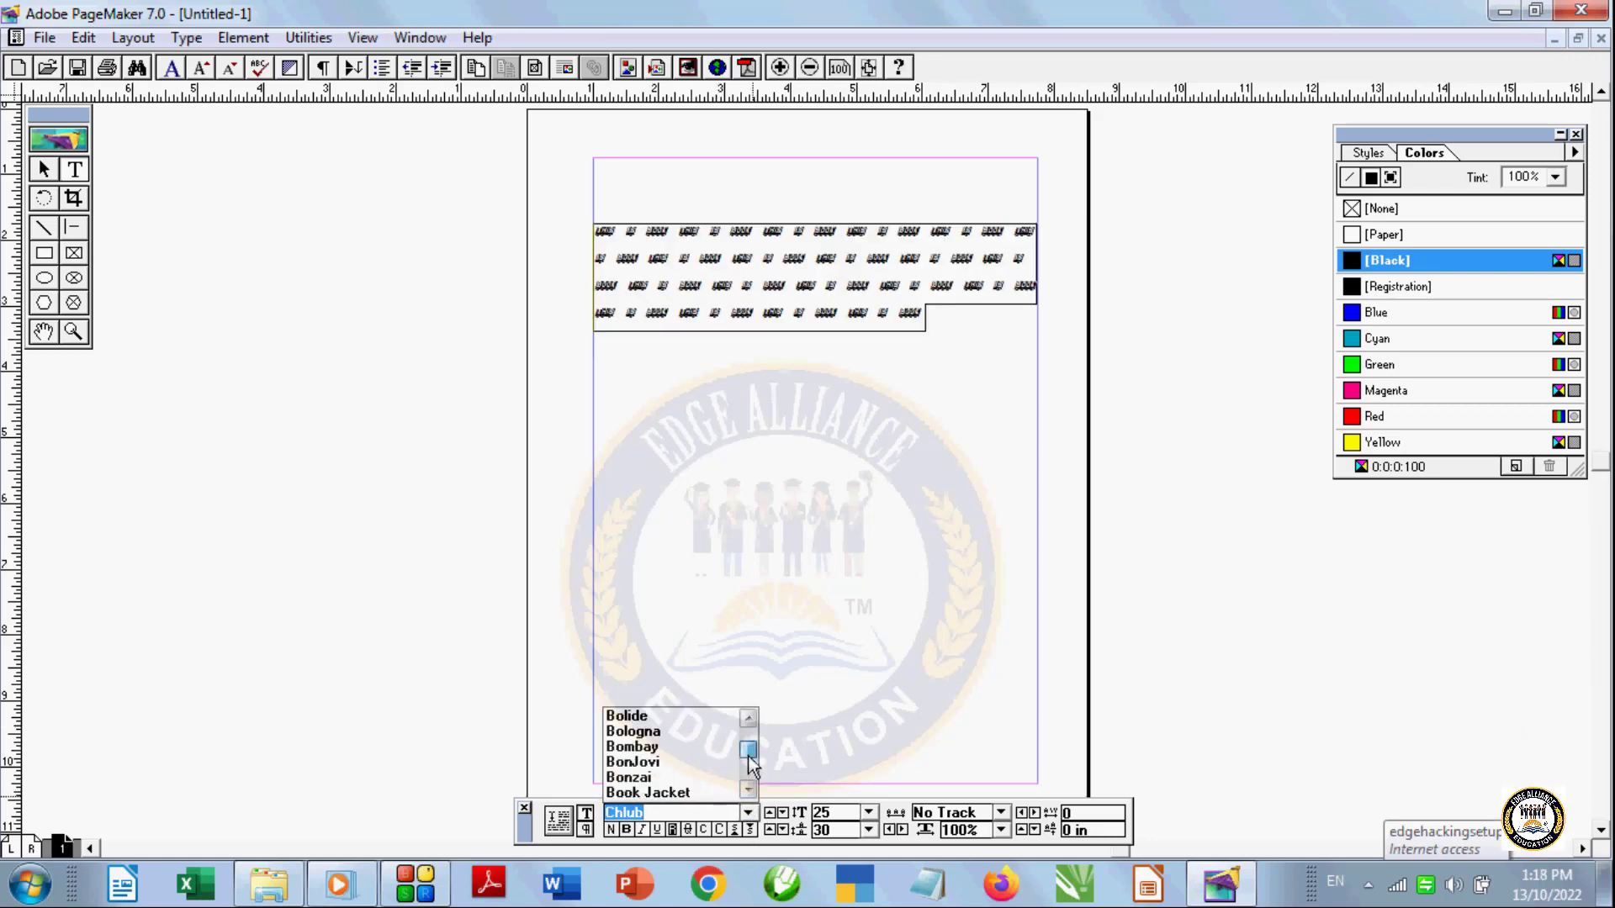
scroll(698, 762, "down", 3)
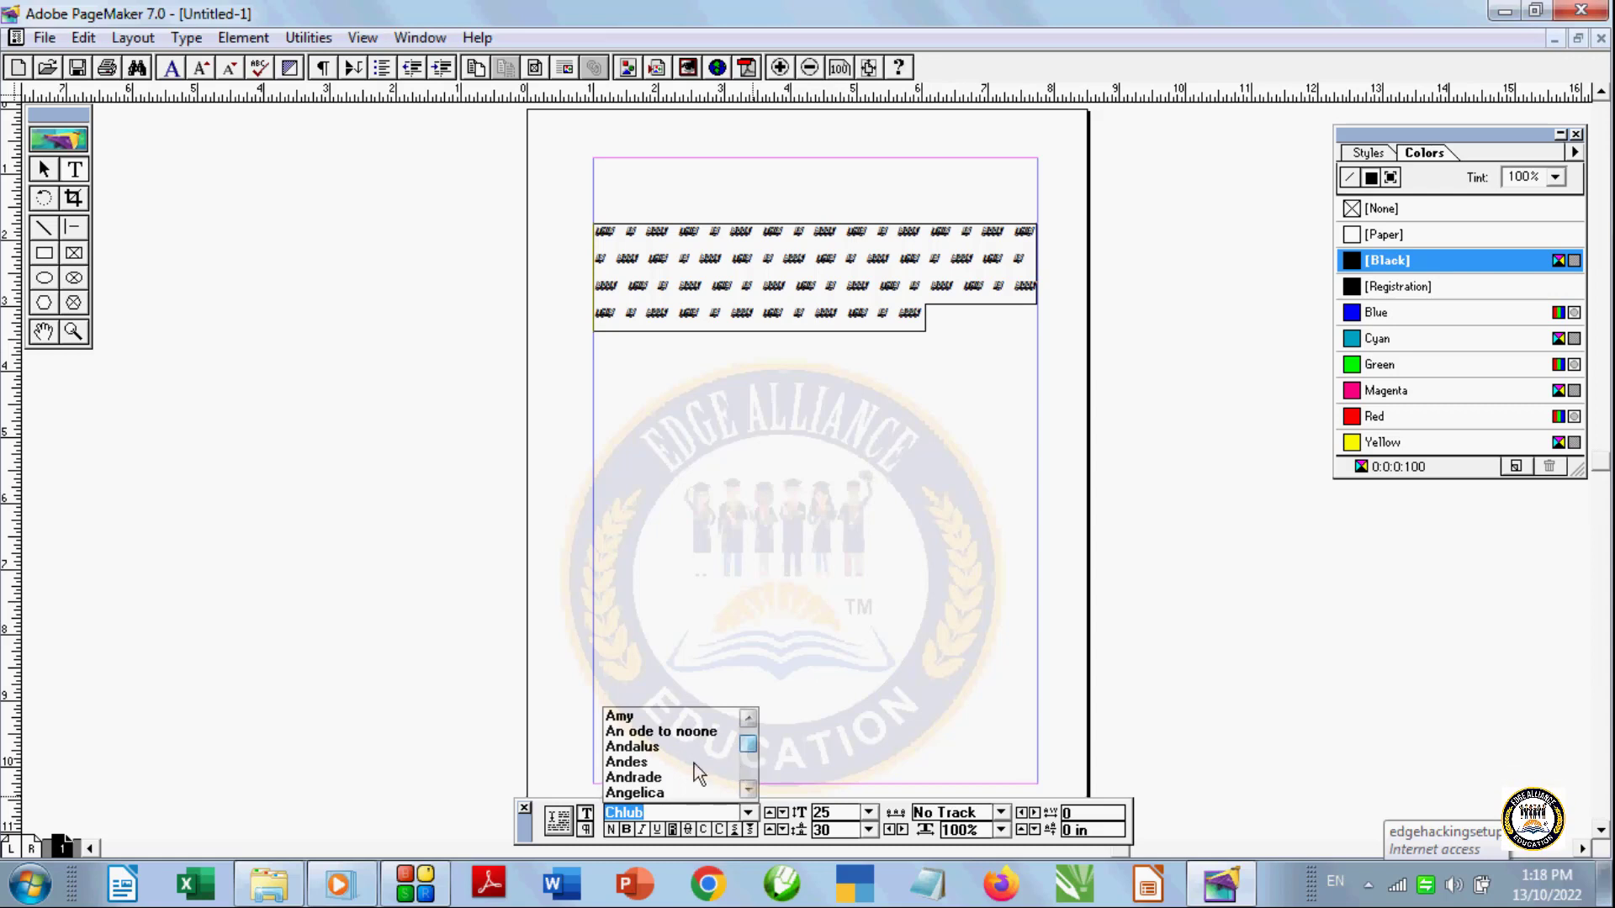
left_click(630, 715)
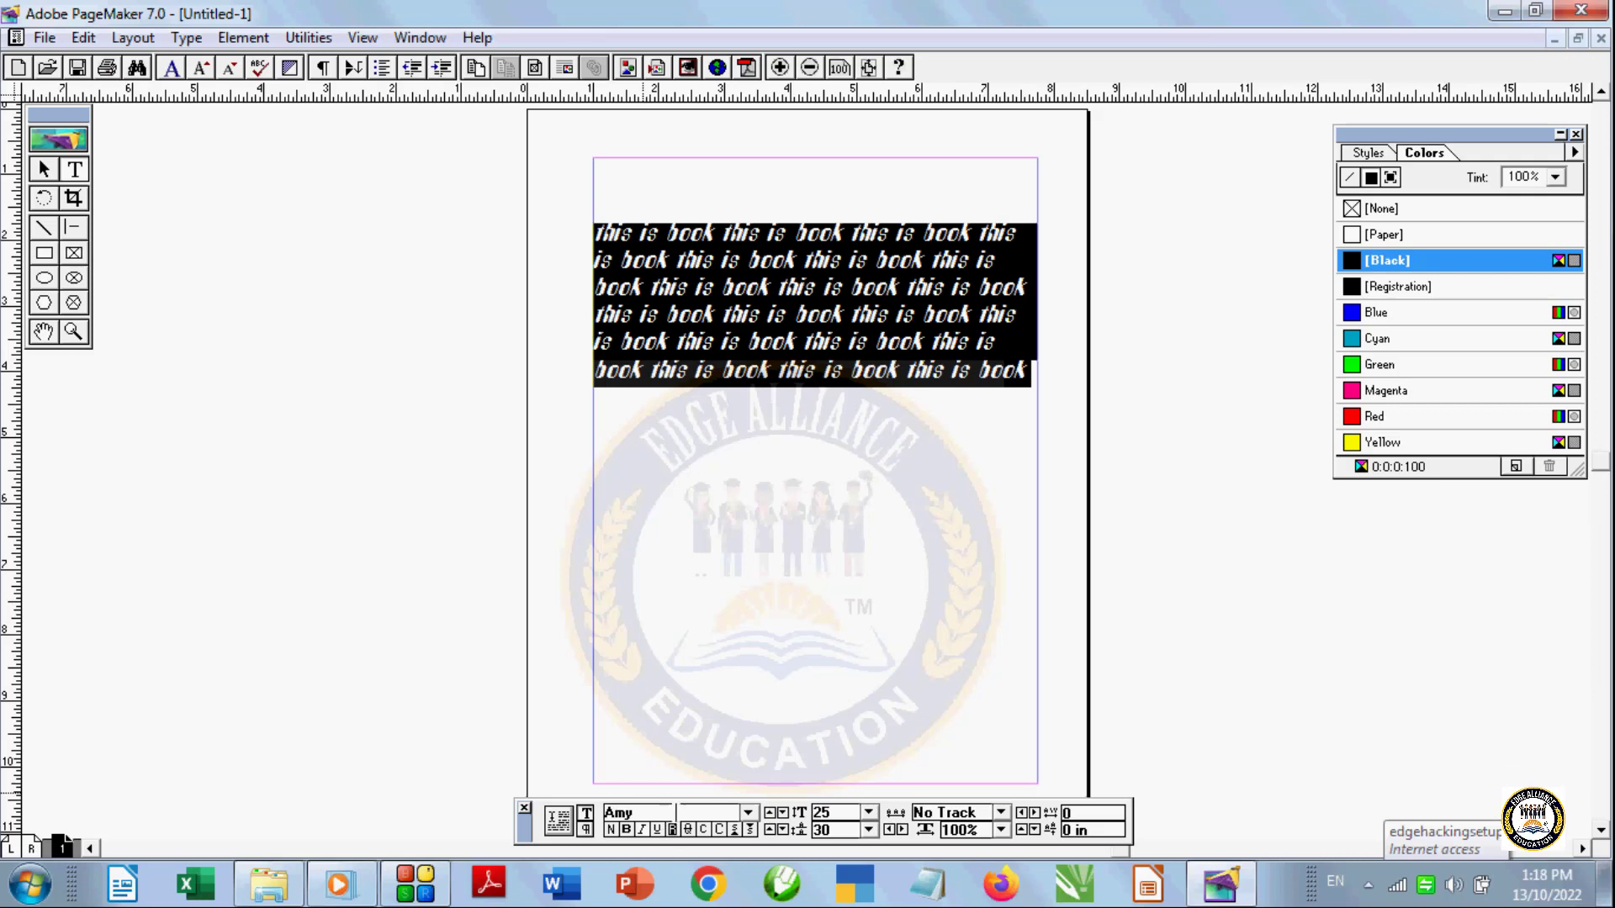
Change the selected text's size to 18 and after that to 30 points
left_click(869, 812)
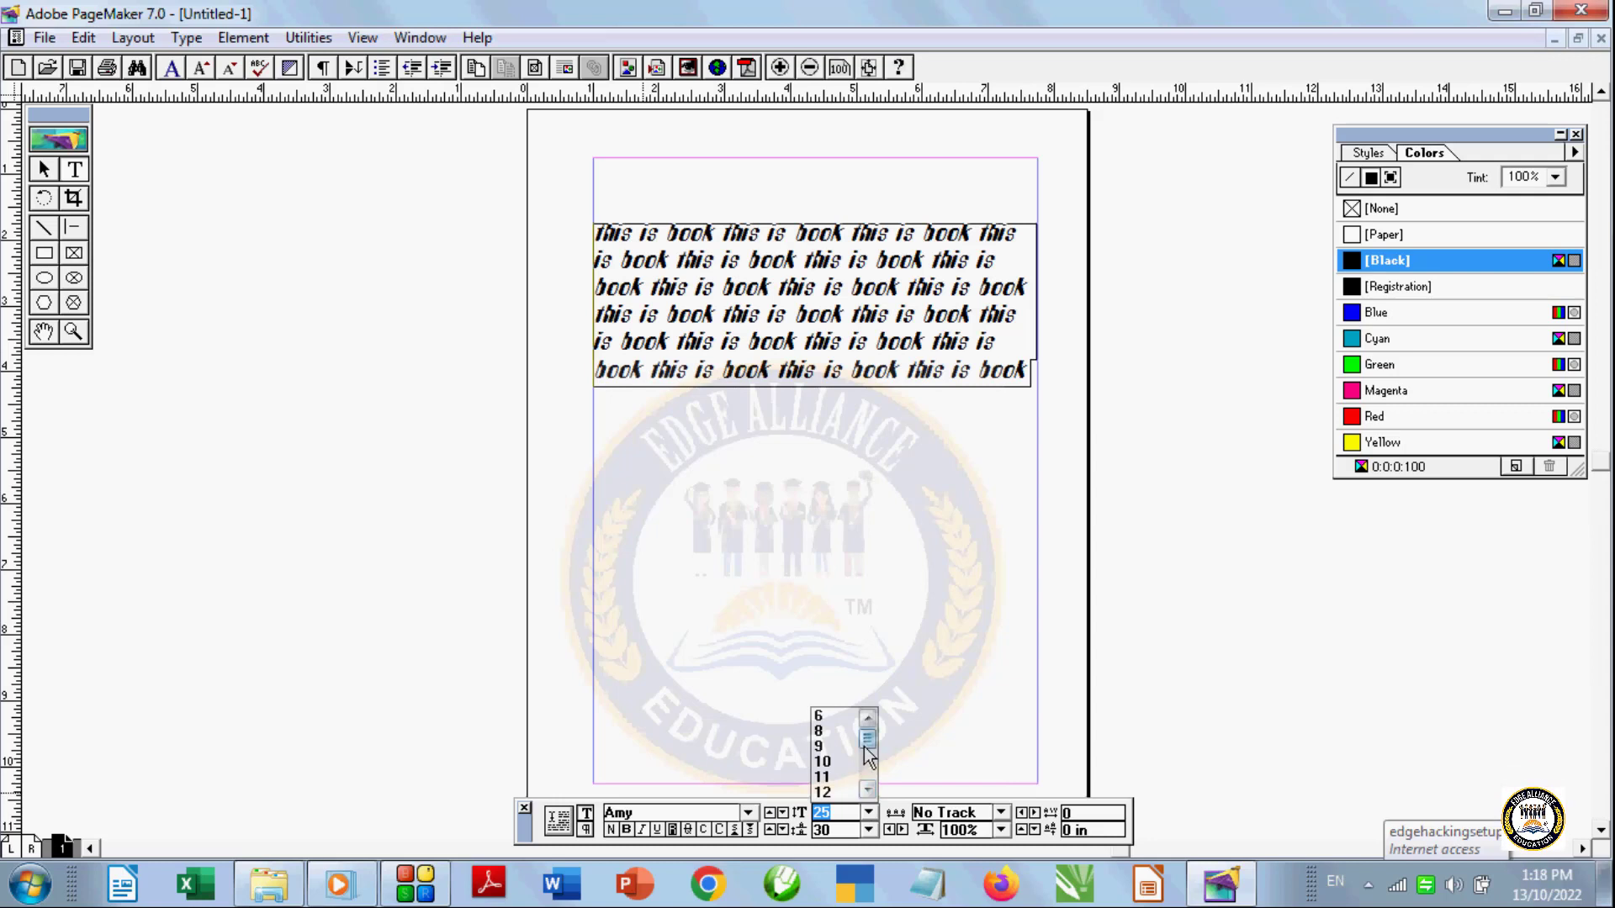
left_click(822, 746)
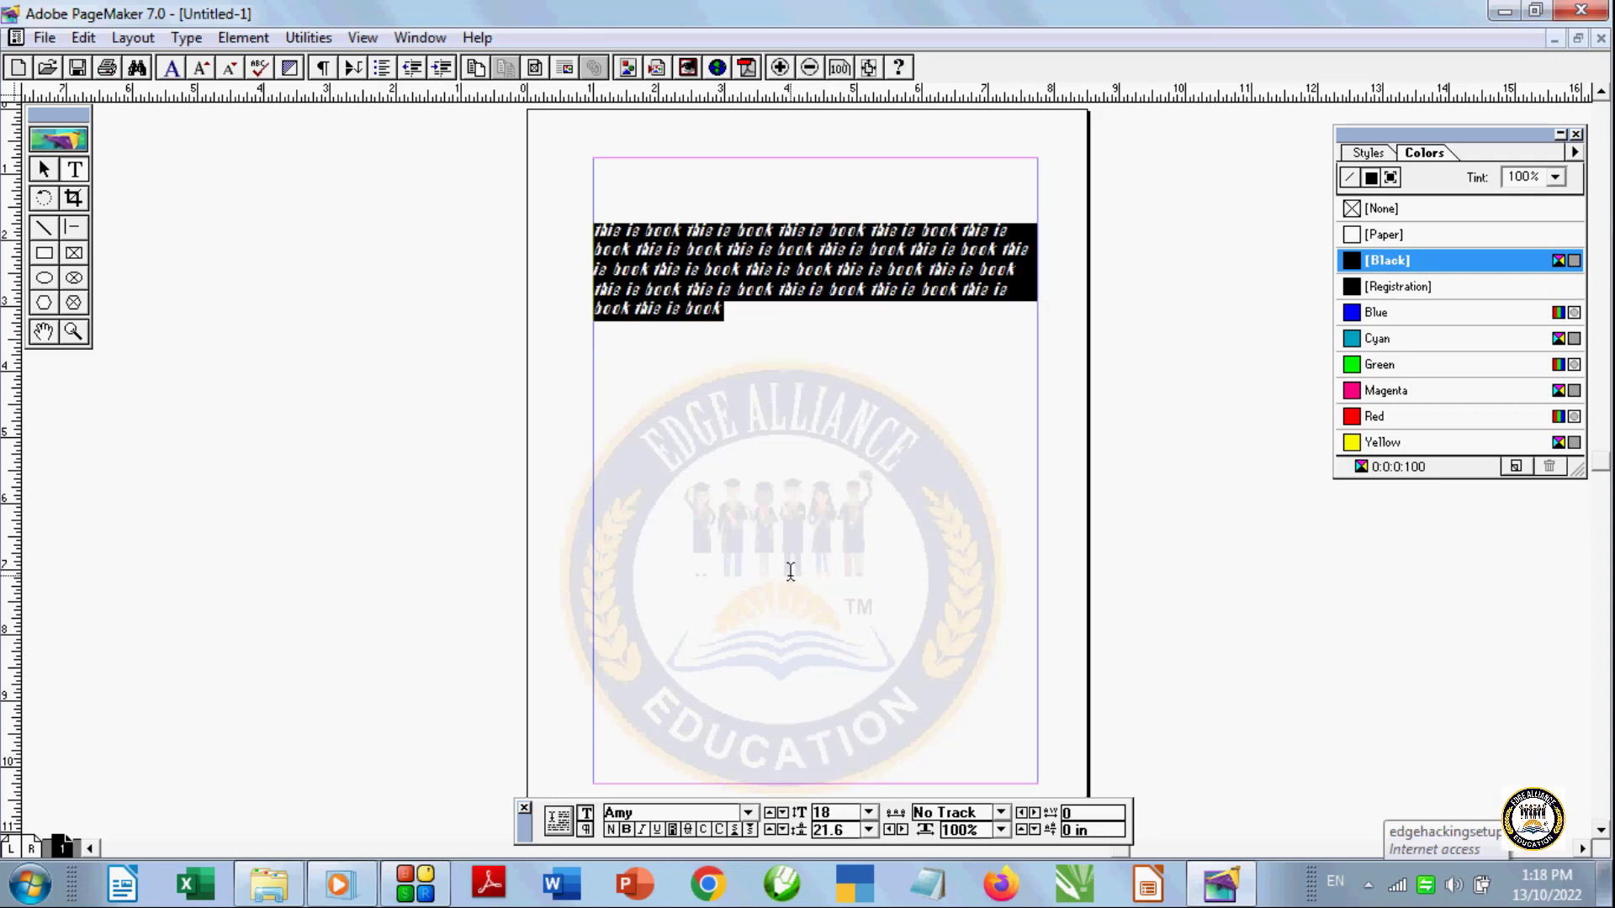
left_click(869, 812)
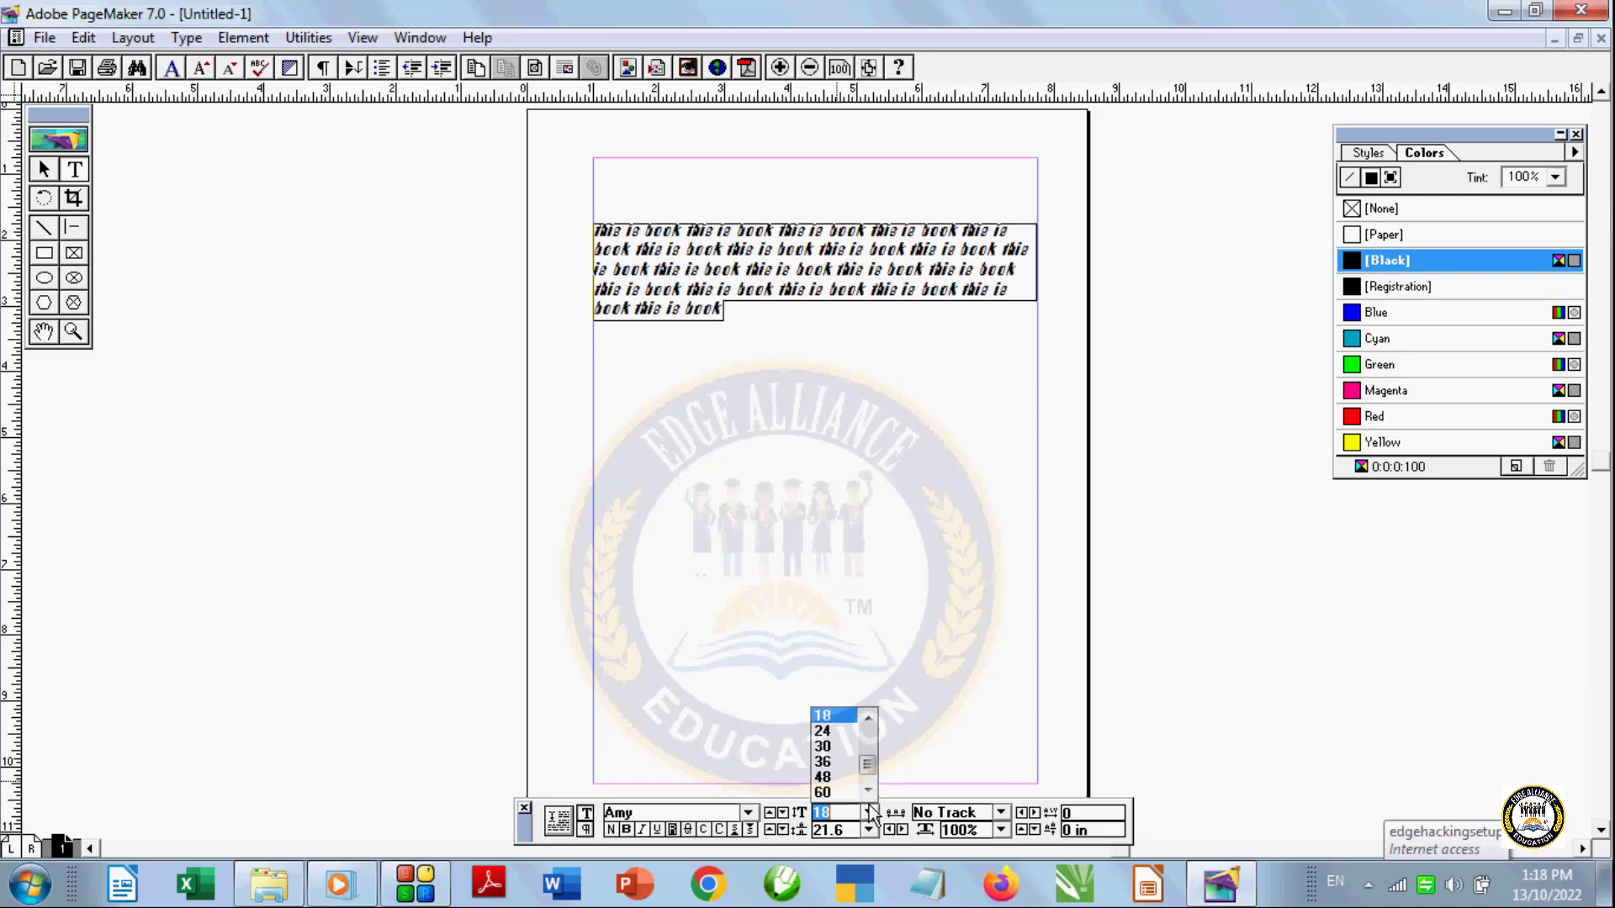
left_click(823, 746)
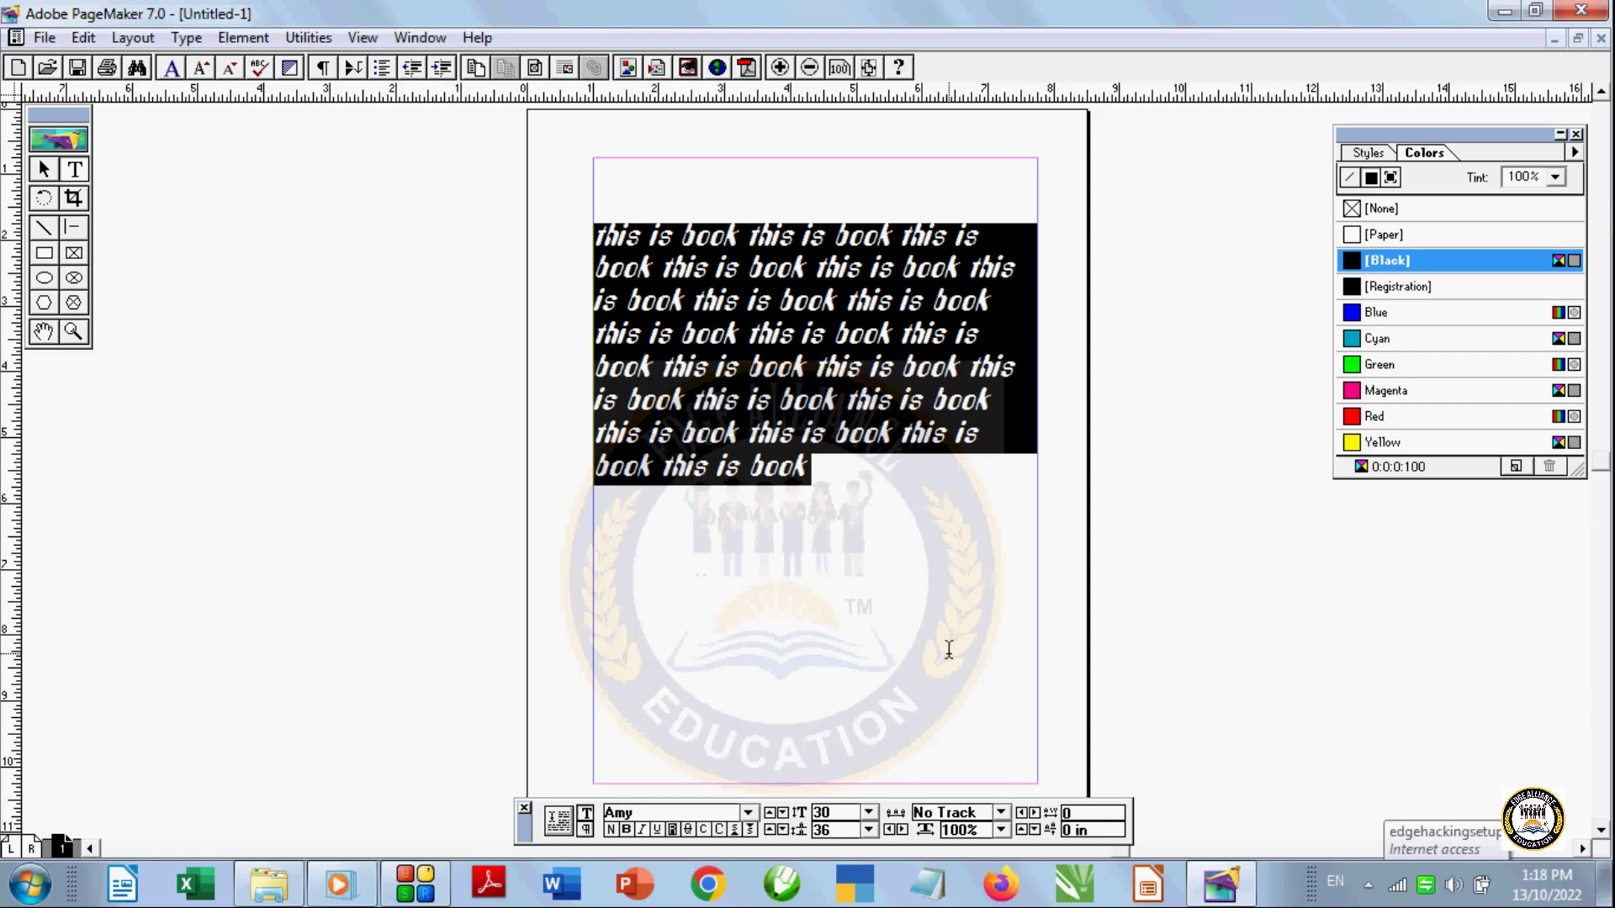
Enlarge the selected text in one-point increments up to 41 points
key("ctrl+alt+shift+period")
key("ctrl+alt+shift+period")
key("ctrl+alt+shift+period")
key("ctrl+alt+shift+period")
key("ctrl+alt+shift+period")
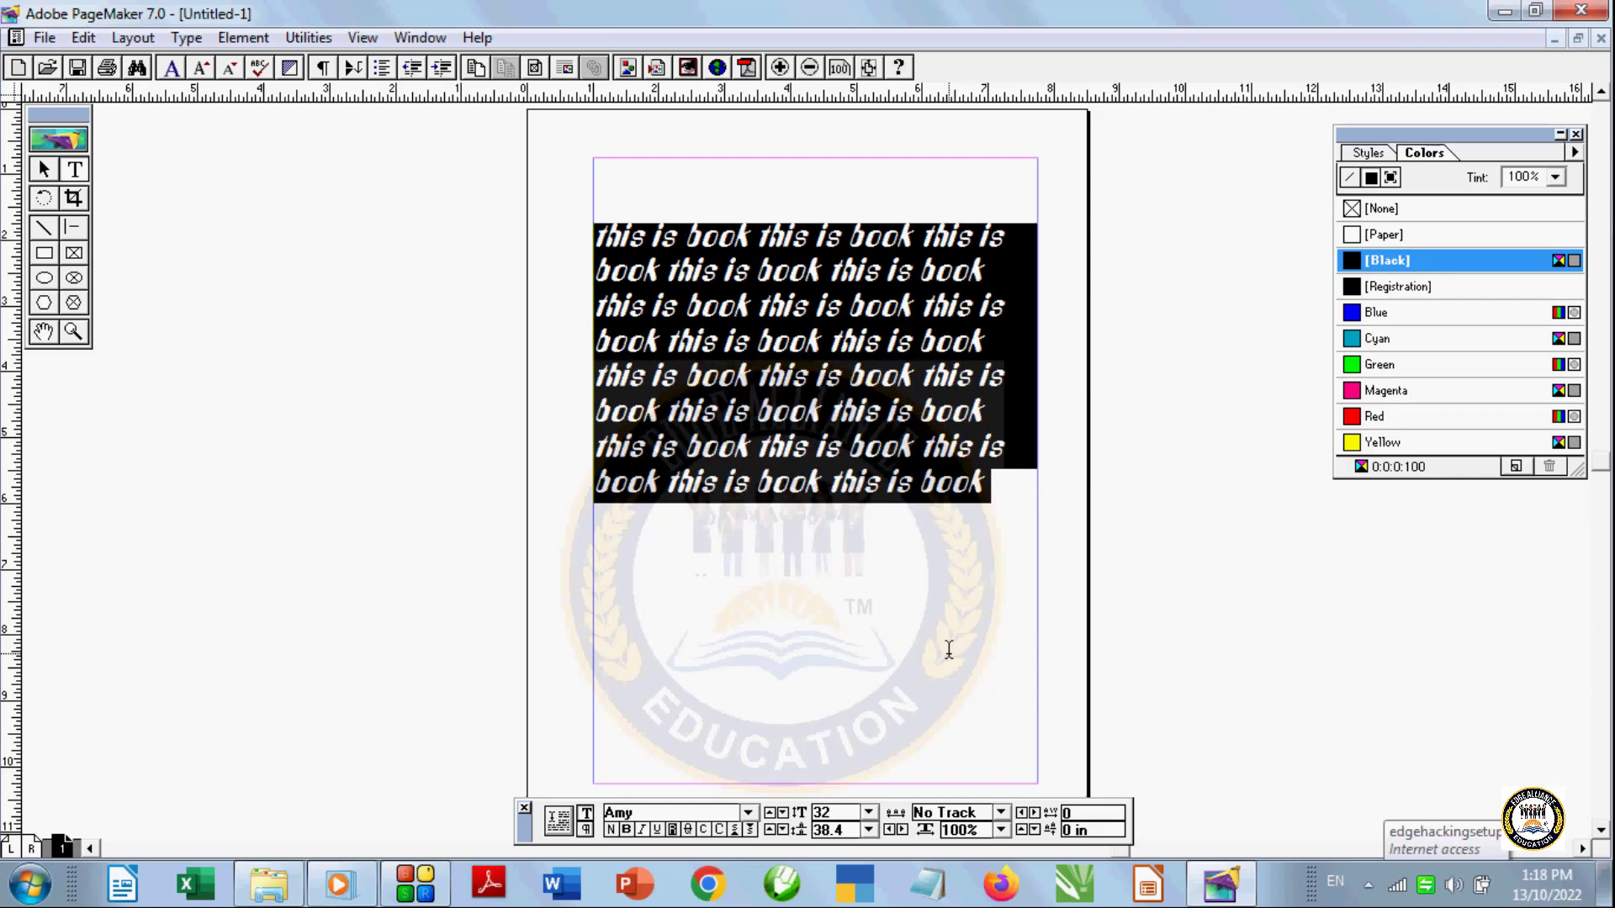
key("ctrl+alt+shift+period")
key("ctrl+alt+shift+period")
key("ctrl+alt+shift+period")
key("ctrl+alt+shift+period")
key("ctrl+alt+shift+period")
key("ctrl+alt+shift+period")
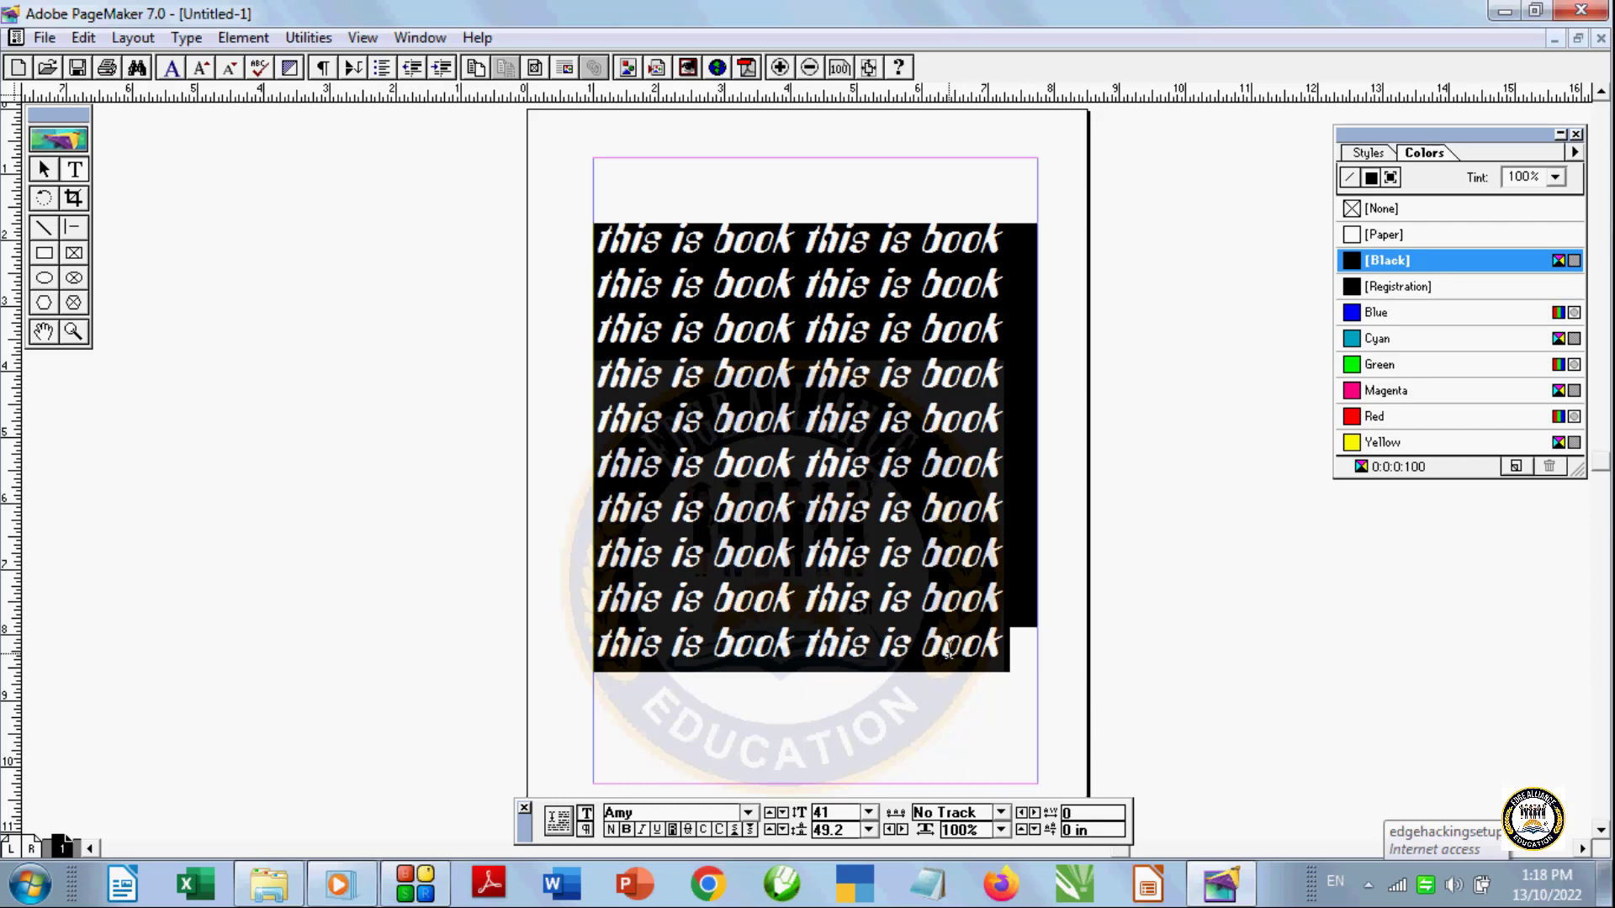
Reduce the selected text in one-point increments down to 26 points
key("ctrl+alt+shift+comma")
key("ctrl+alt+shift+comma")
key("ctrl+alt+shift+comma")
key("ctrl+alt+shift+comma")
key("ctrl+alt+shift+comma")
key("ctrl+alt+shift+comma")
key("ctrl+alt+shift+comma")
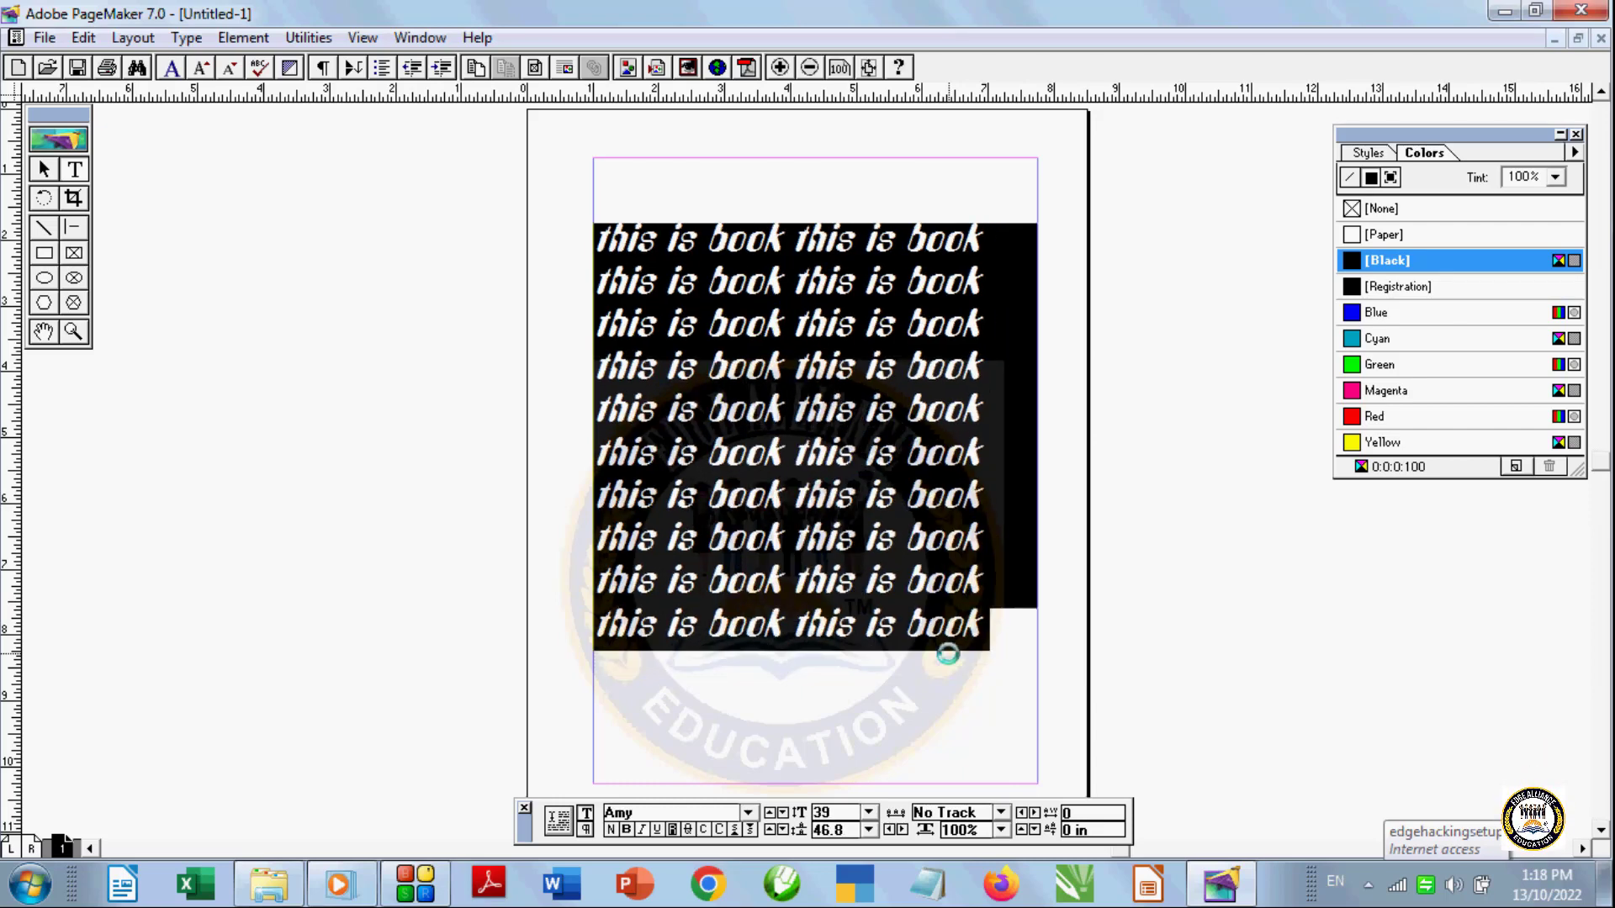
key("ctrl+alt+shift+comma")
key("ctrl+alt+shift+comma")
key("ctrl+alt+shift+comma")
key("ctrl+alt+shift+comma")
key("ctrl+alt+shift+comma")
key("ctrl+alt+shift+comma")
key("ctrl+alt+shift+comma")
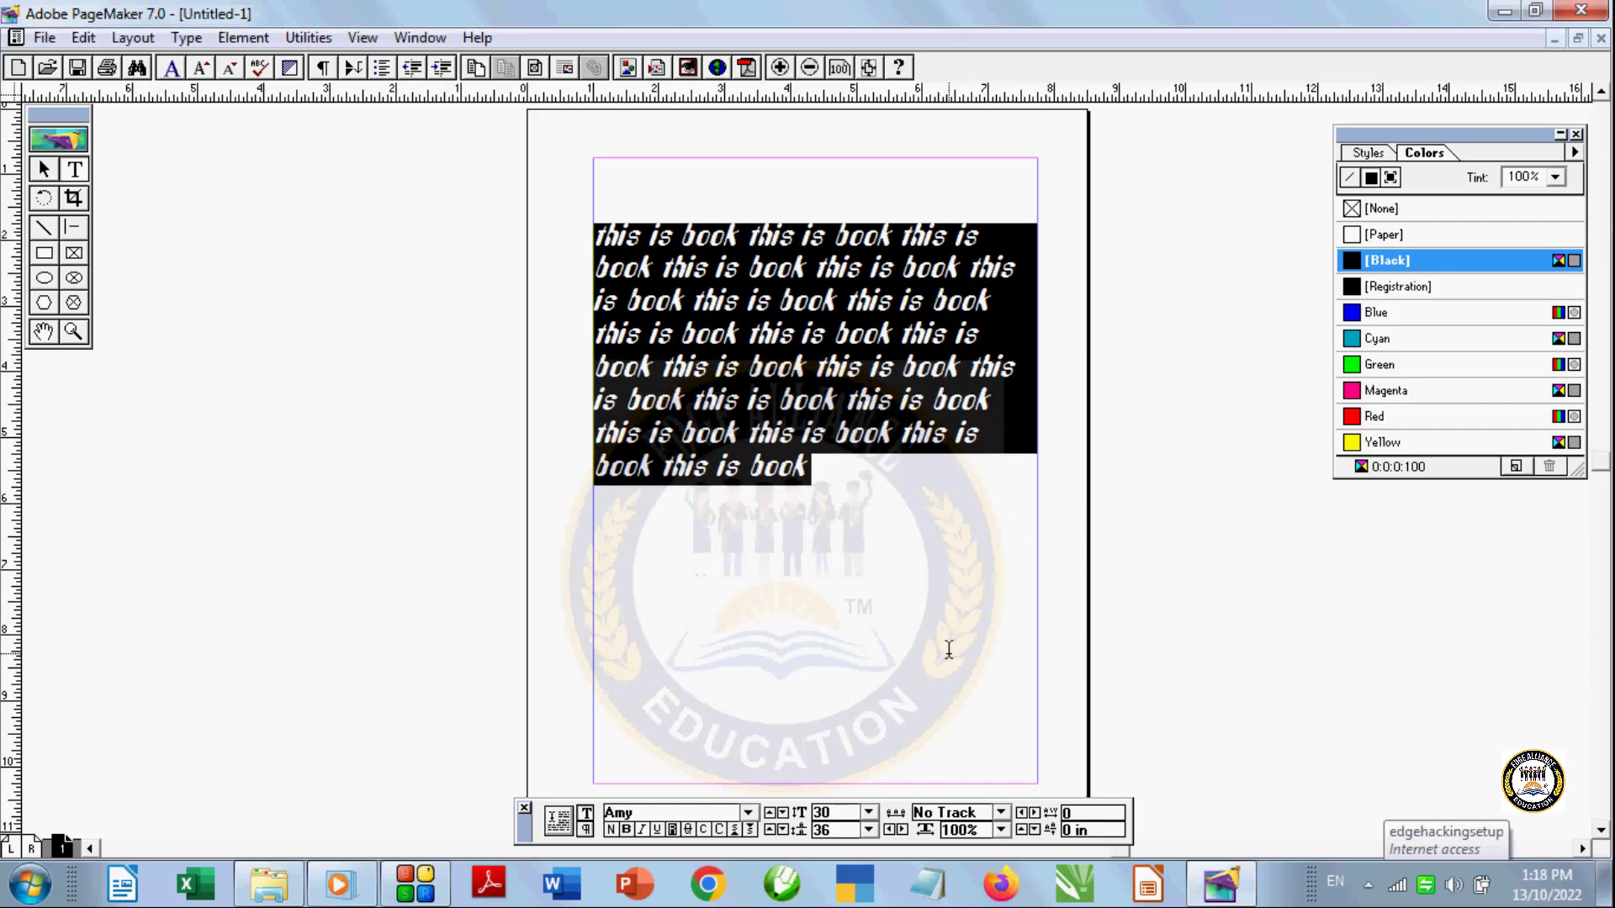
key("ctrl+alt+shift+comma")
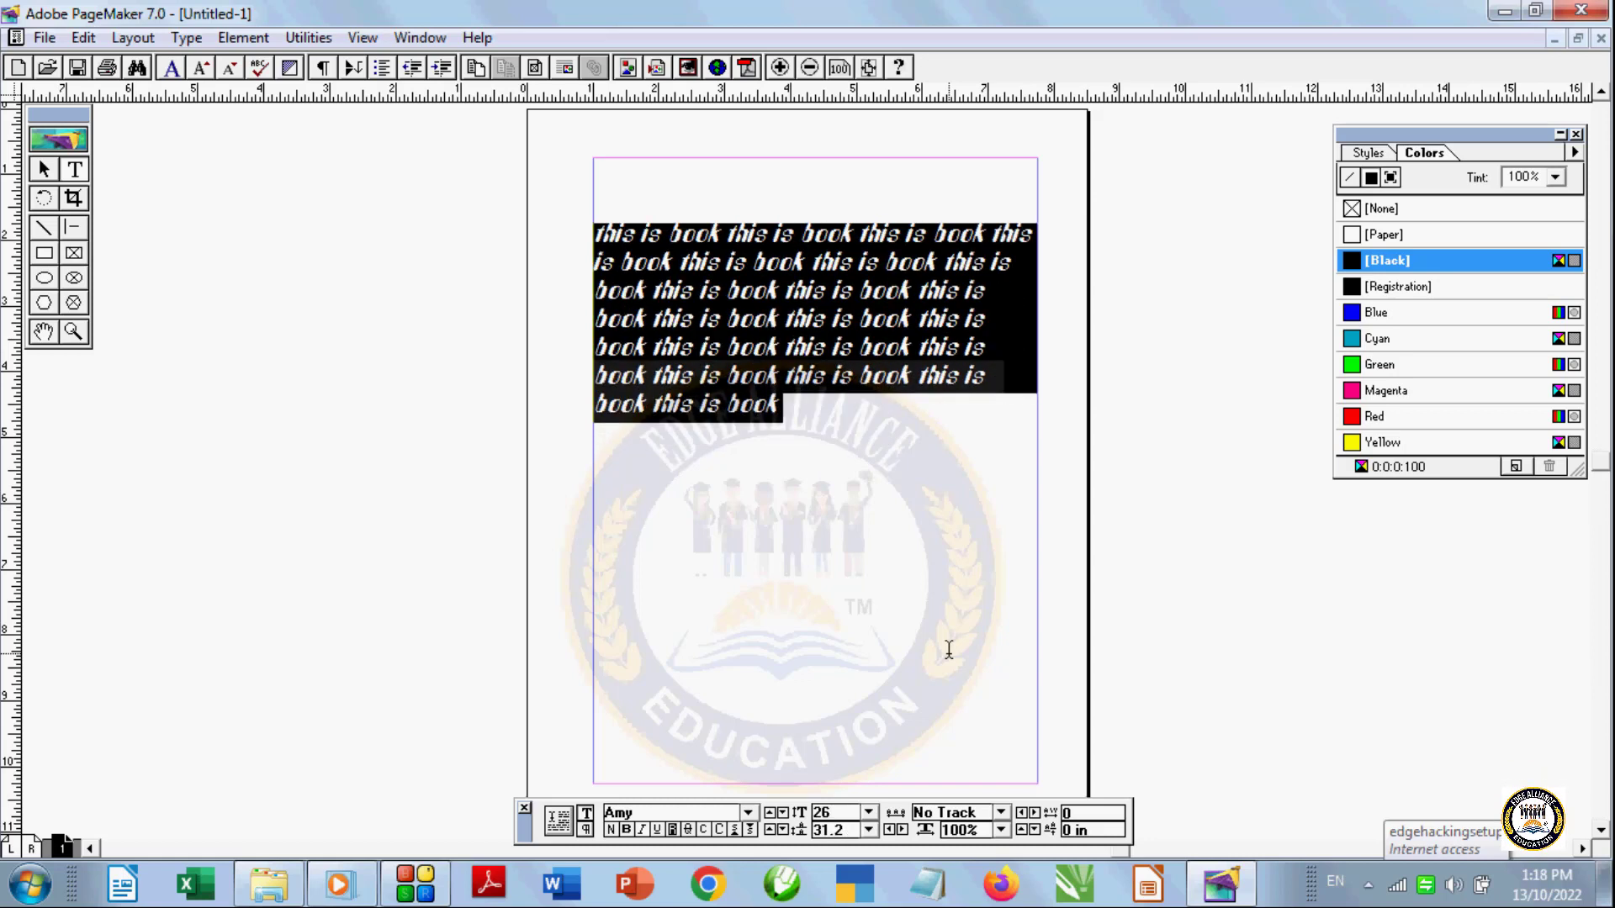
Make the selected text bold, switch its italic style off and back on, and underline it
left_click(626, 831)
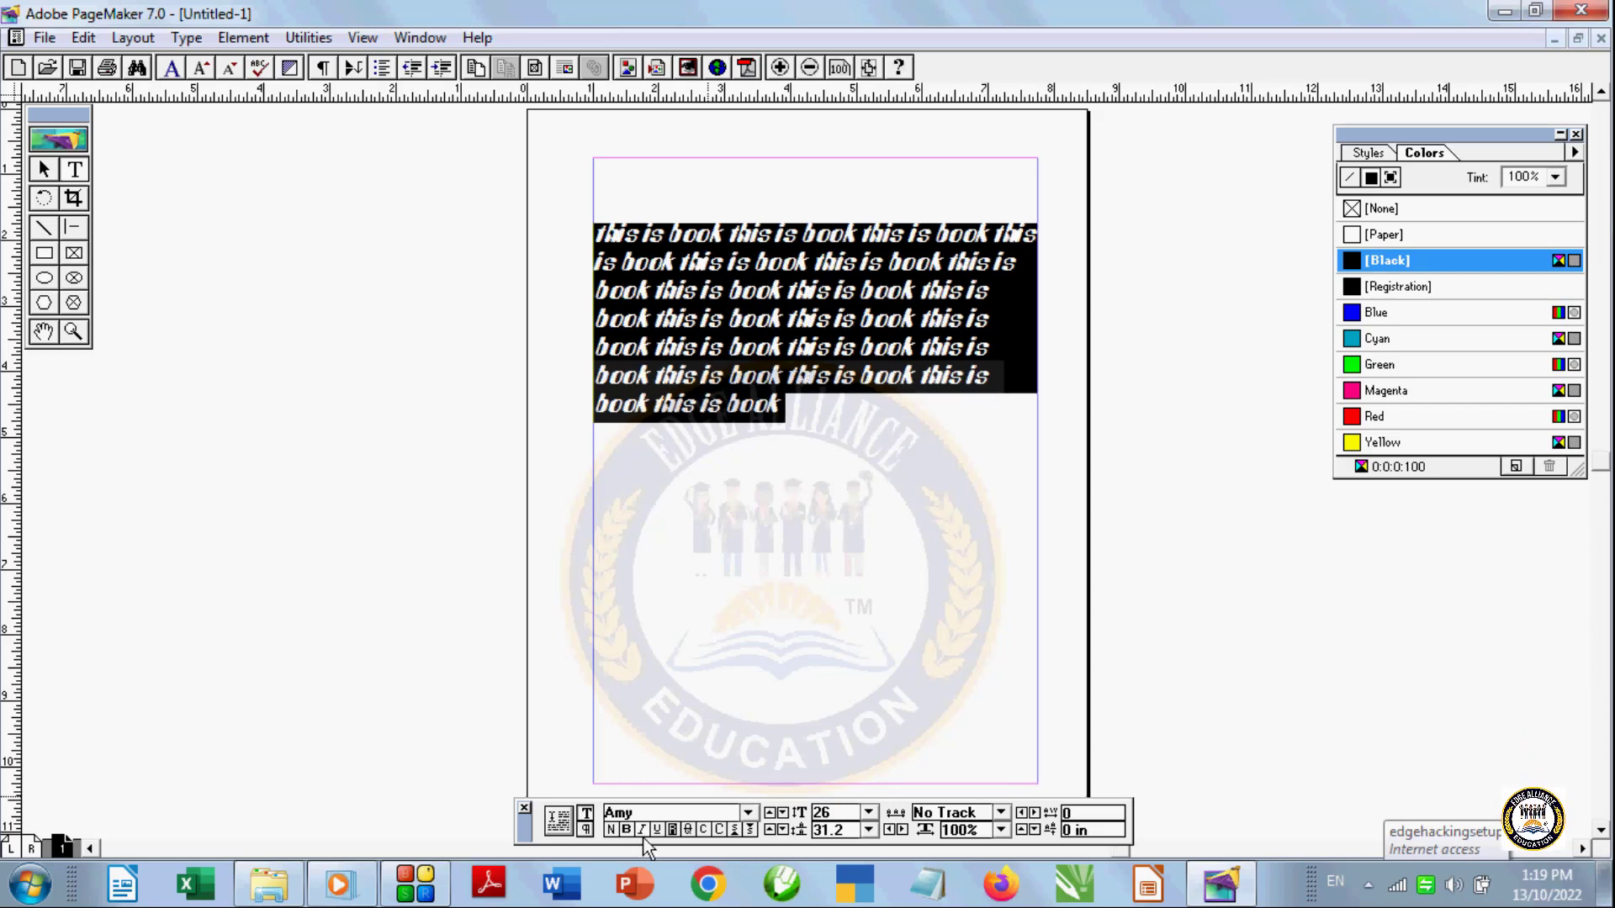
left_click(643, 831)
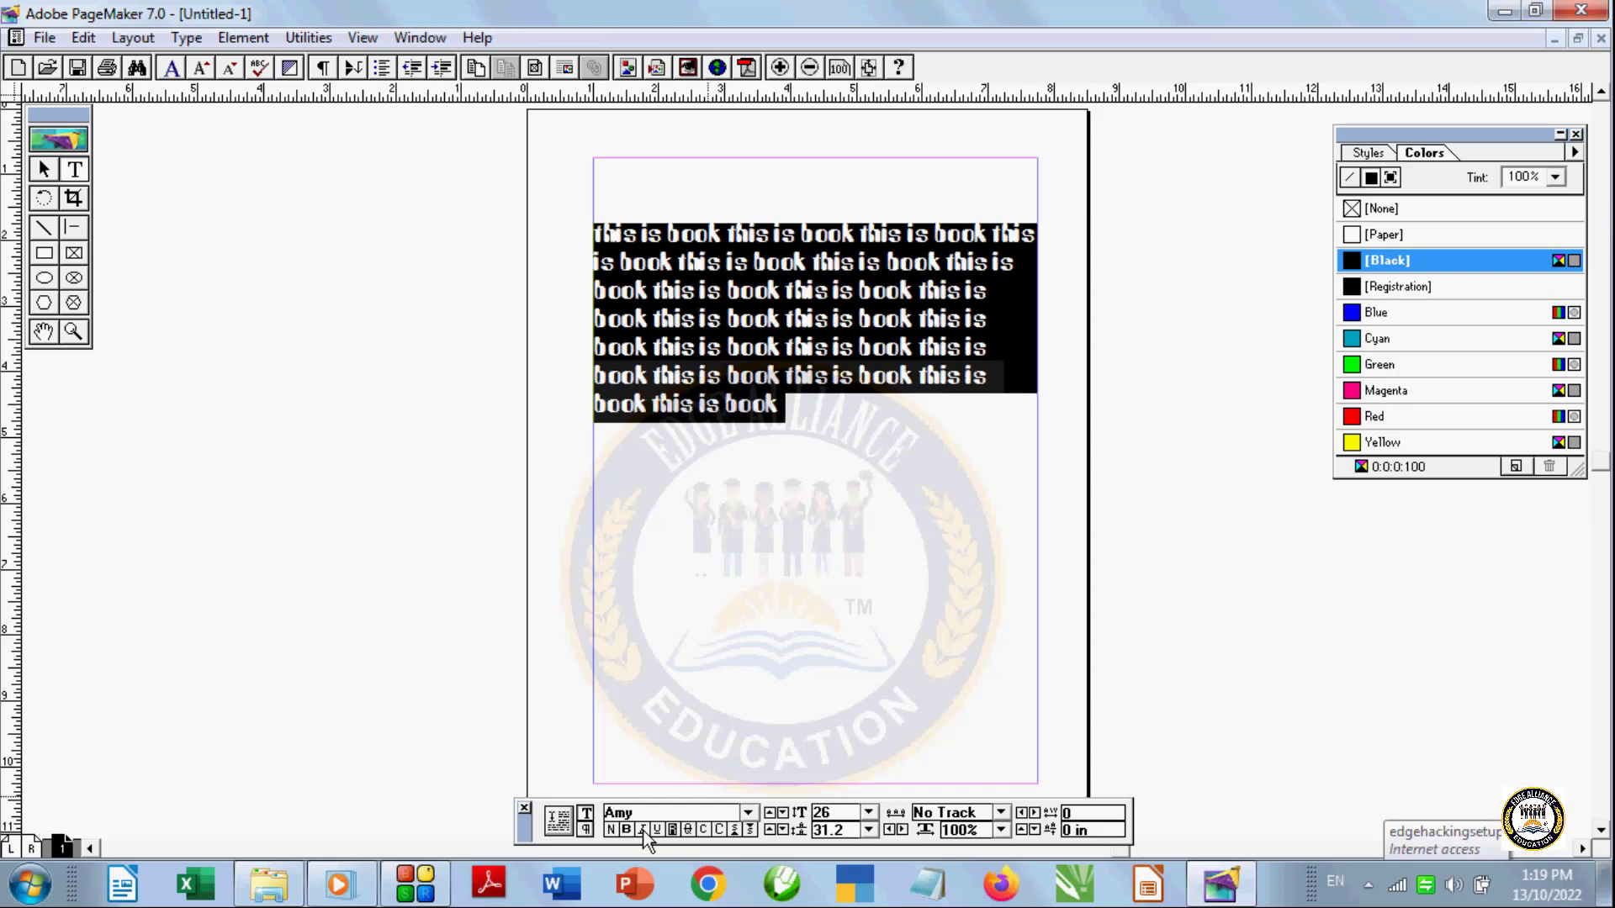
left_click(643, 831)
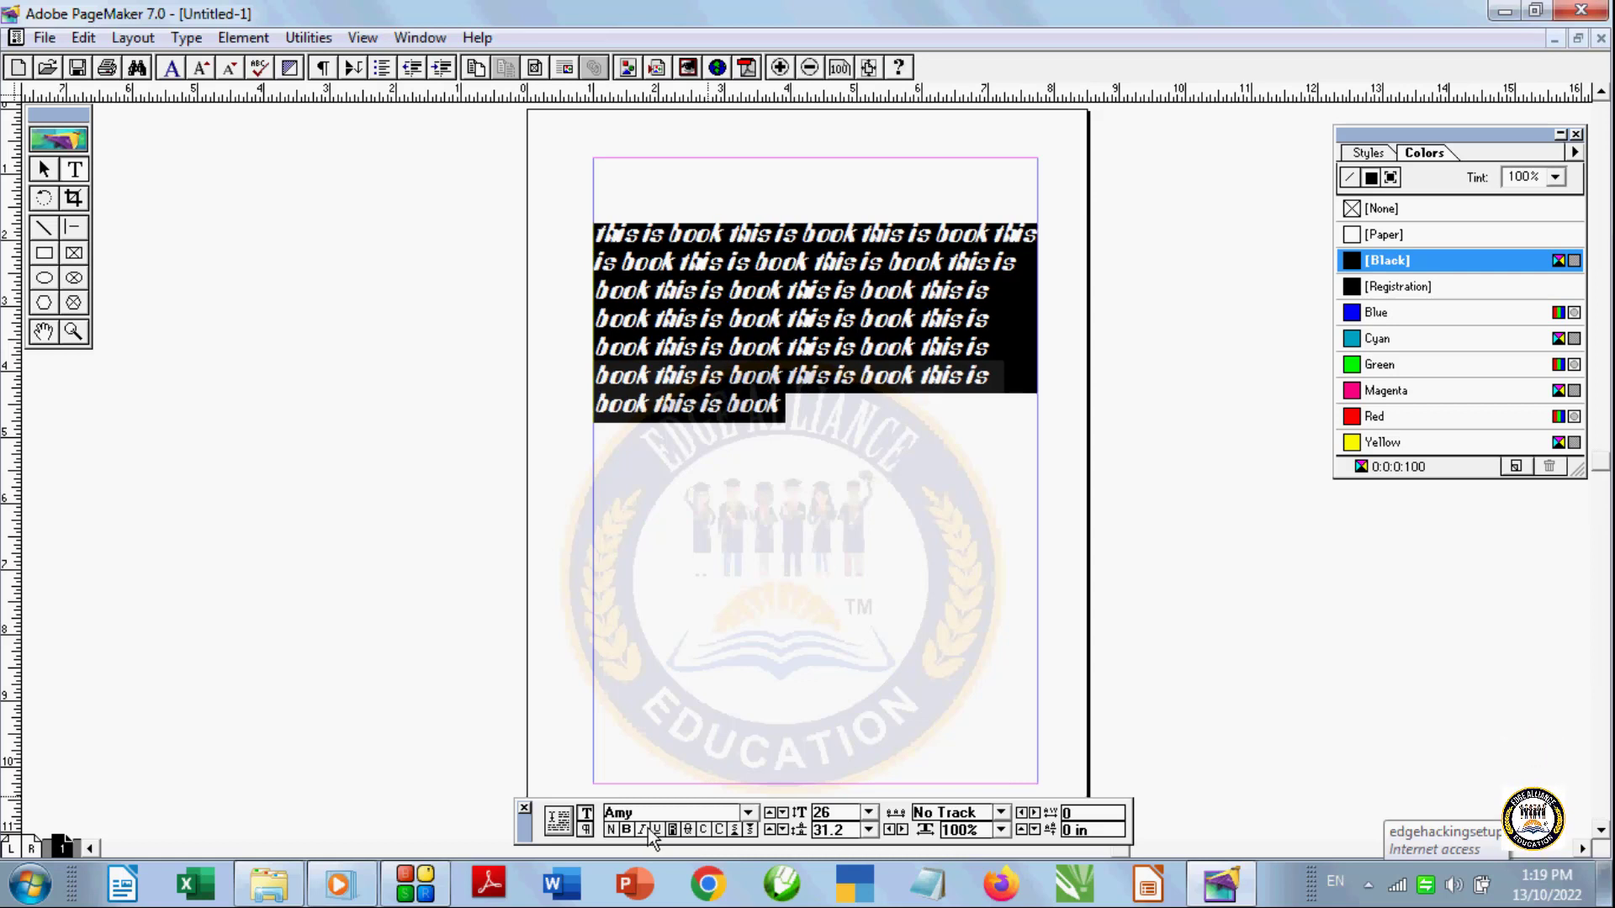
left_click(657, 830)
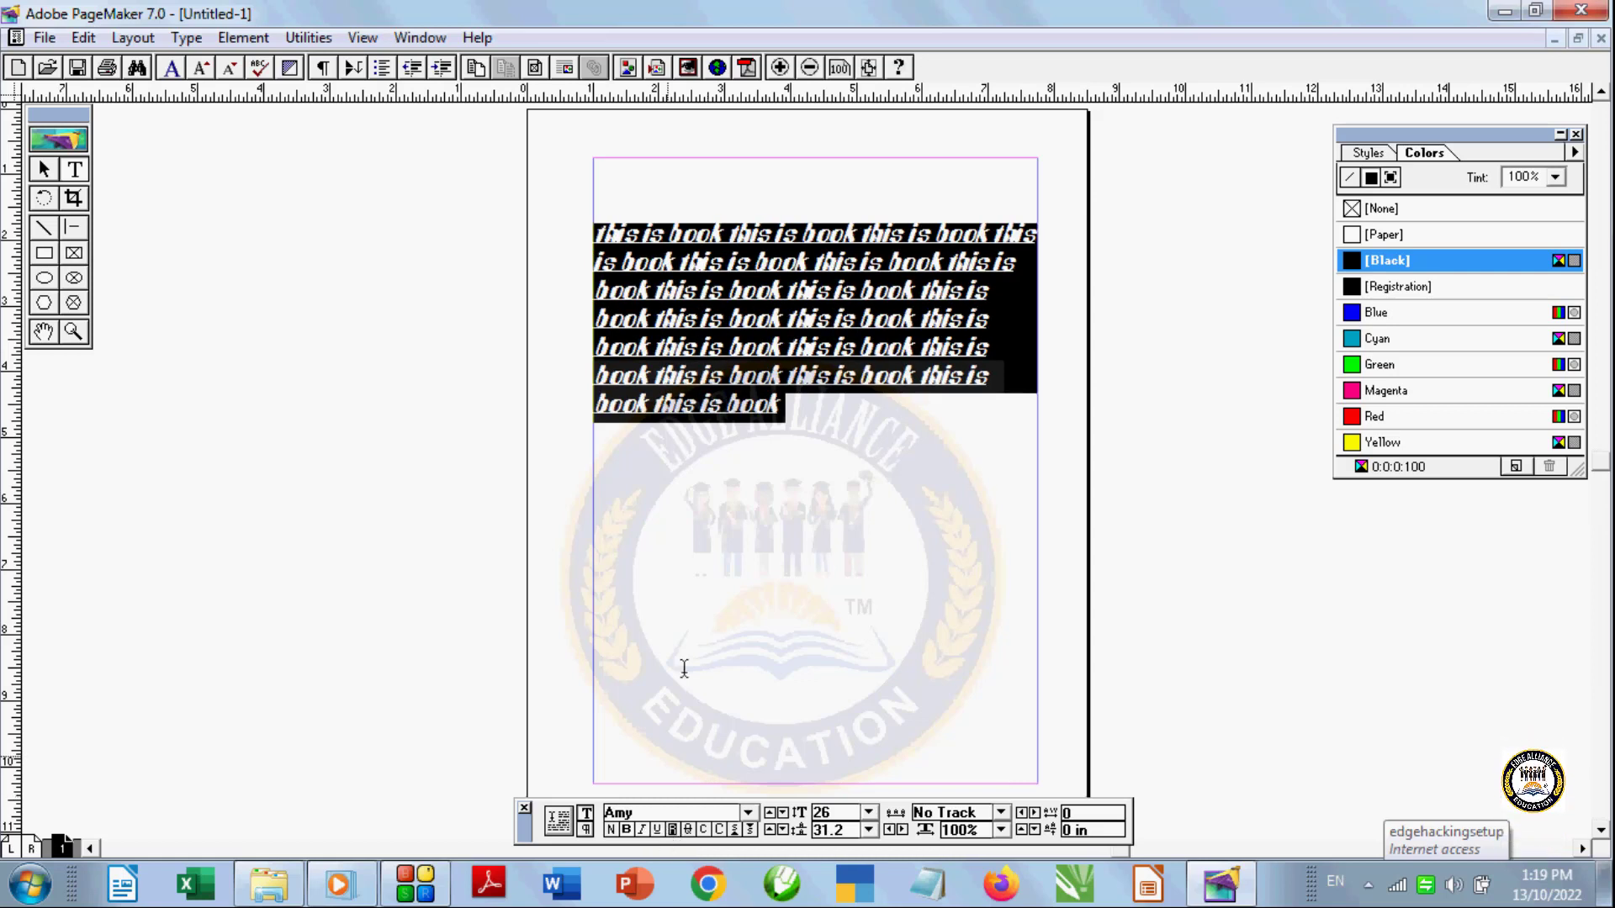
Delete the whole text block and undo the deletion to restore it
left_click(735, 458)
left_click_drag(800, 413, 586, 230)
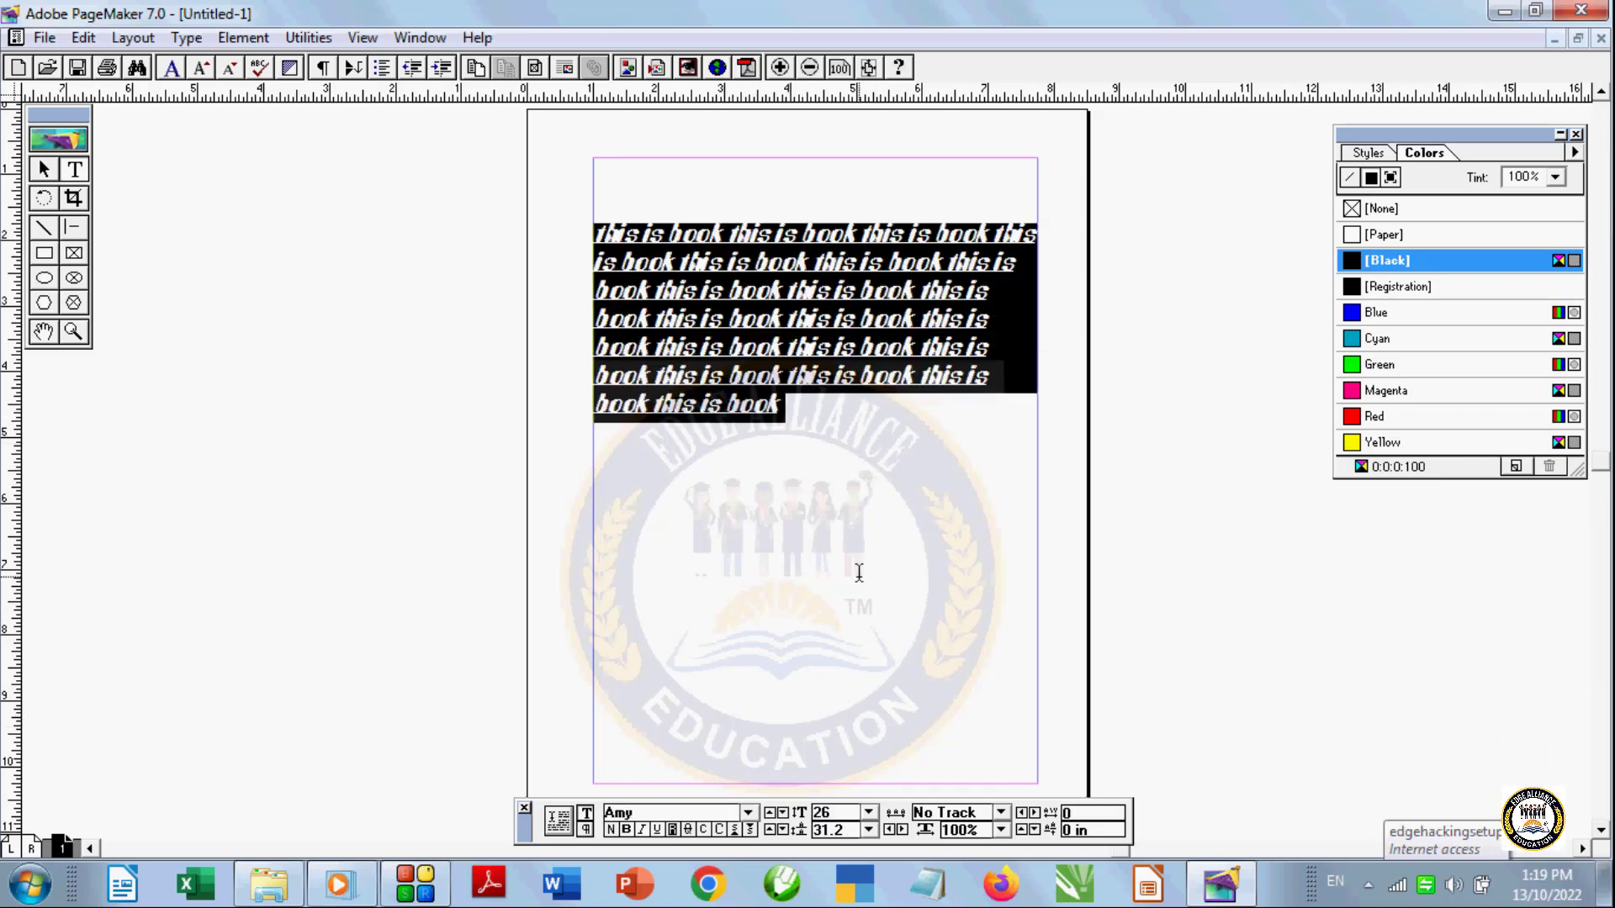
key("BackSpace")
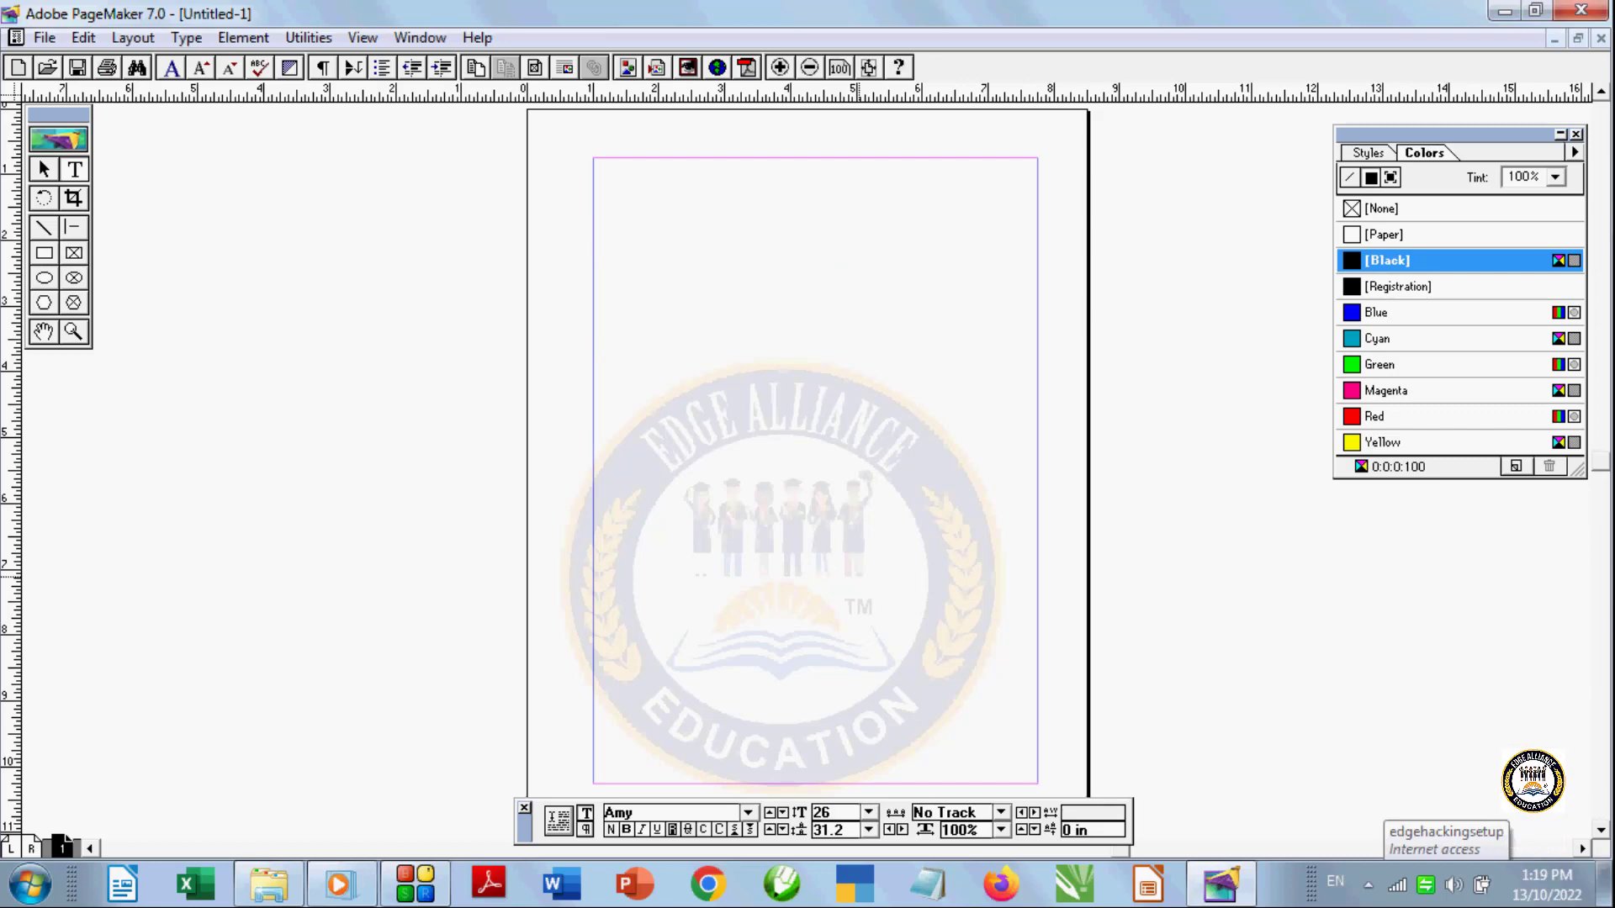
key("ctrl+z")
left_click(823, 464)
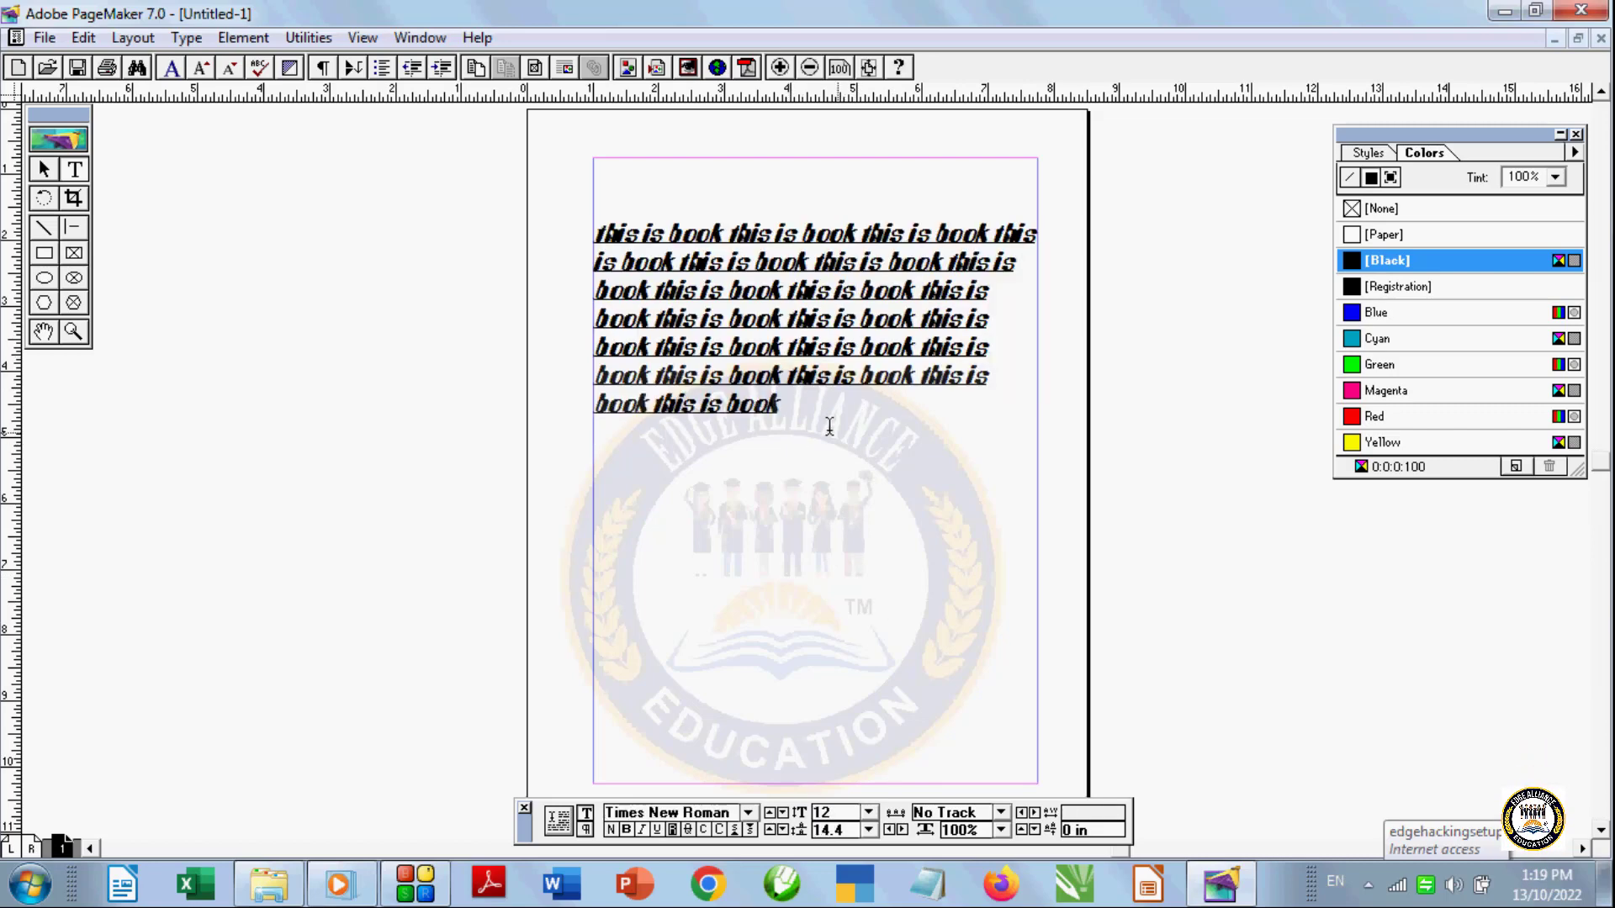
Remove the bold style from the whole text block
left_click_drag(831, 425, 605, 211)
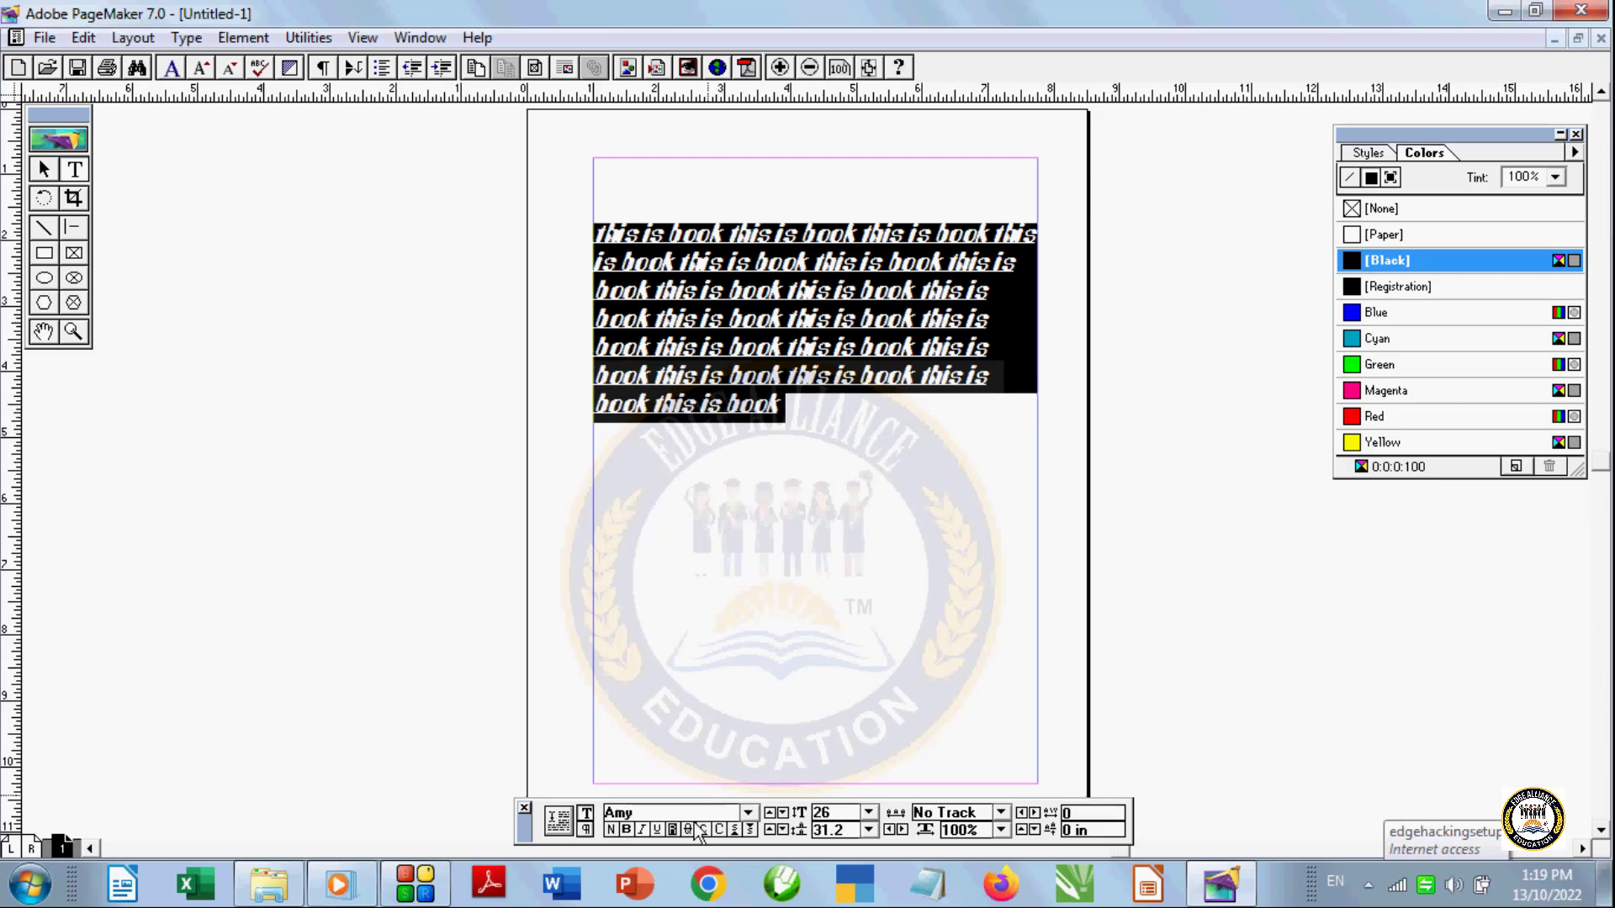
left_click(748, 813)
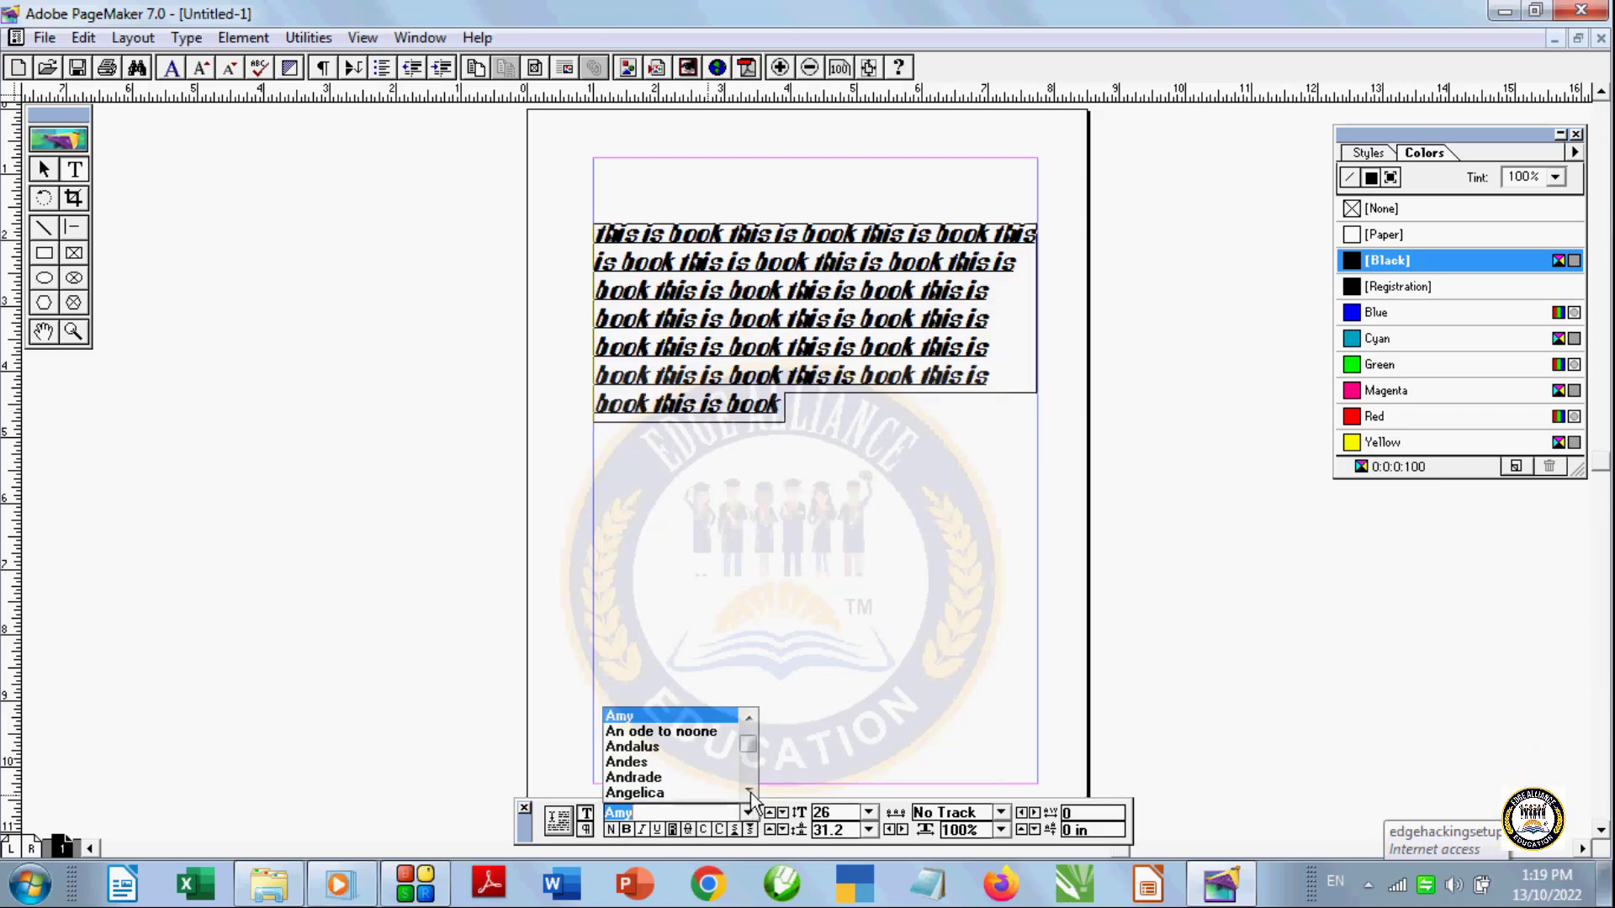
left_click(748, 814)
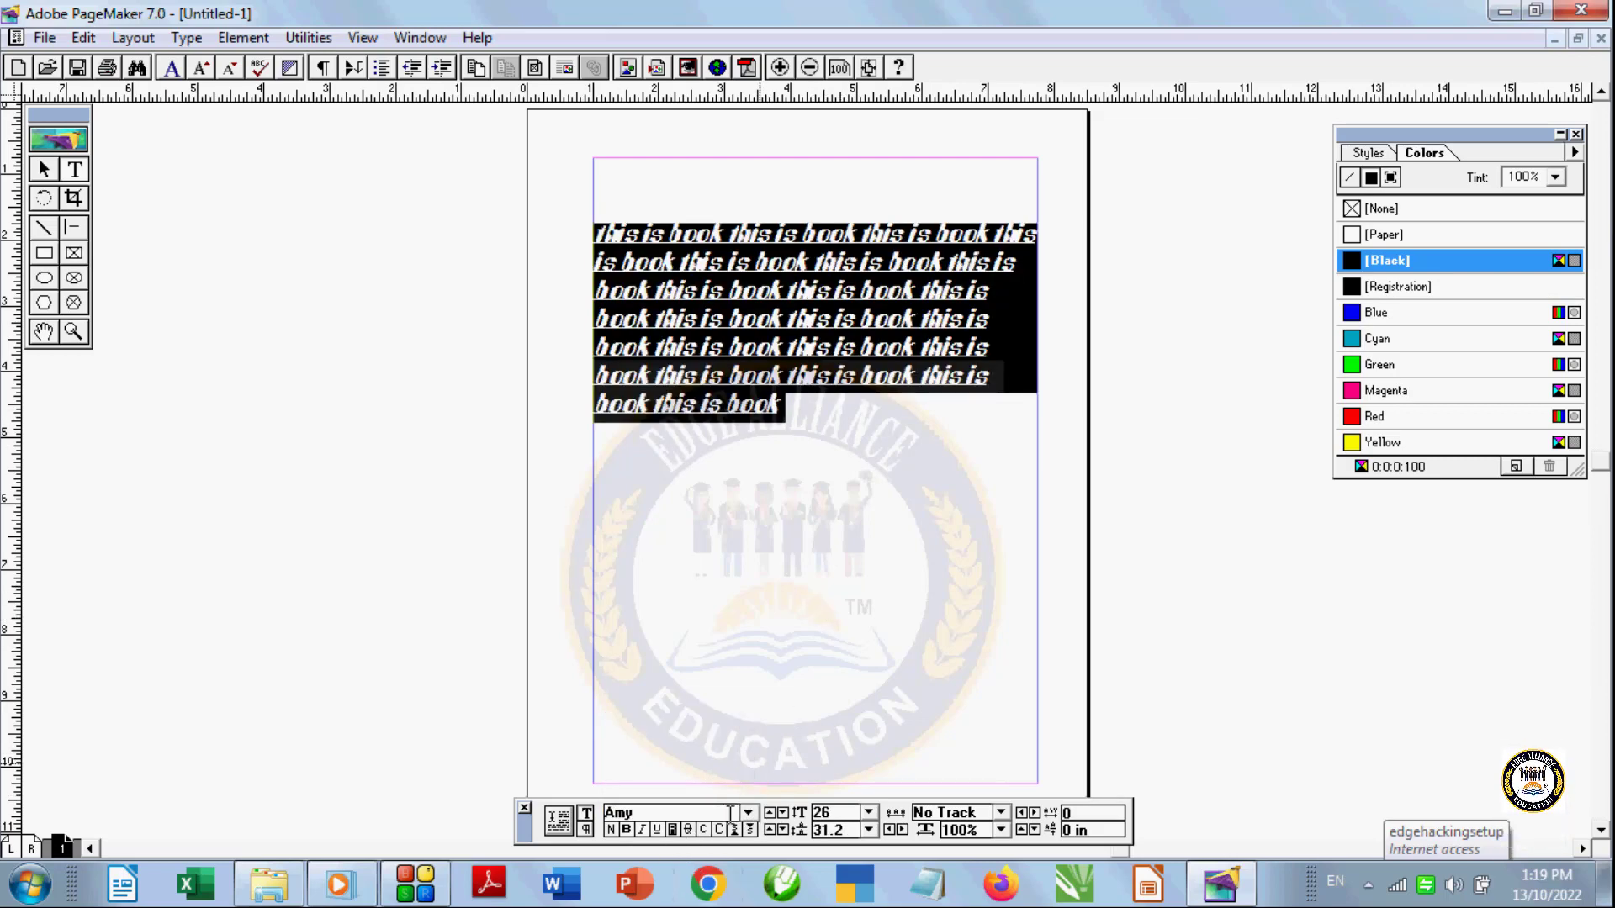
left_click(626, 831)
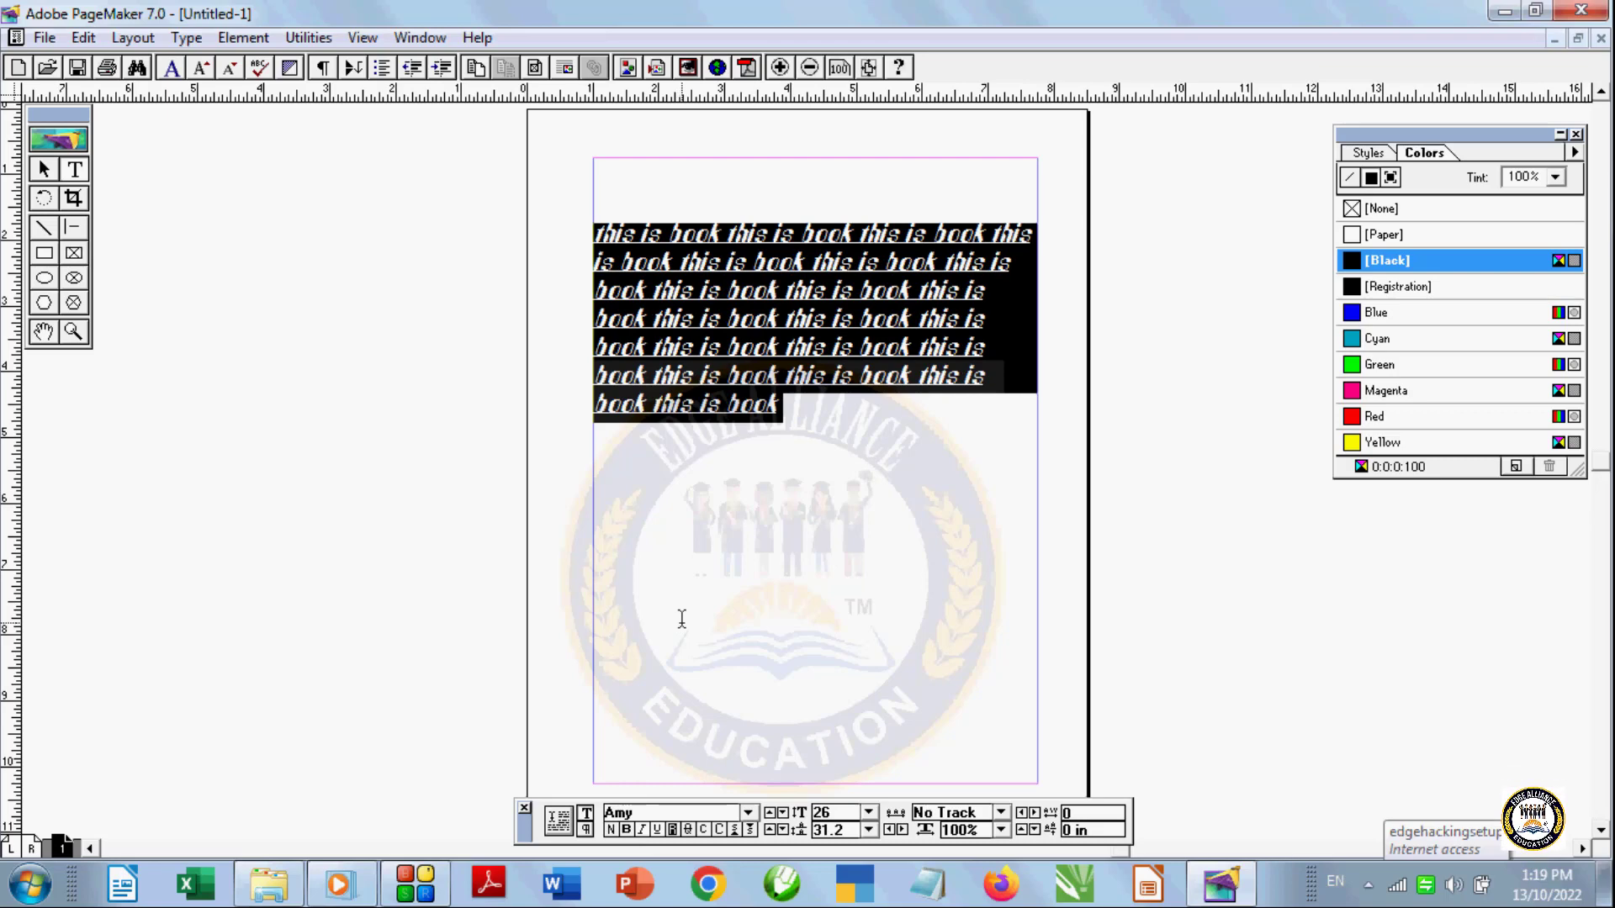
left_click(681, 655)
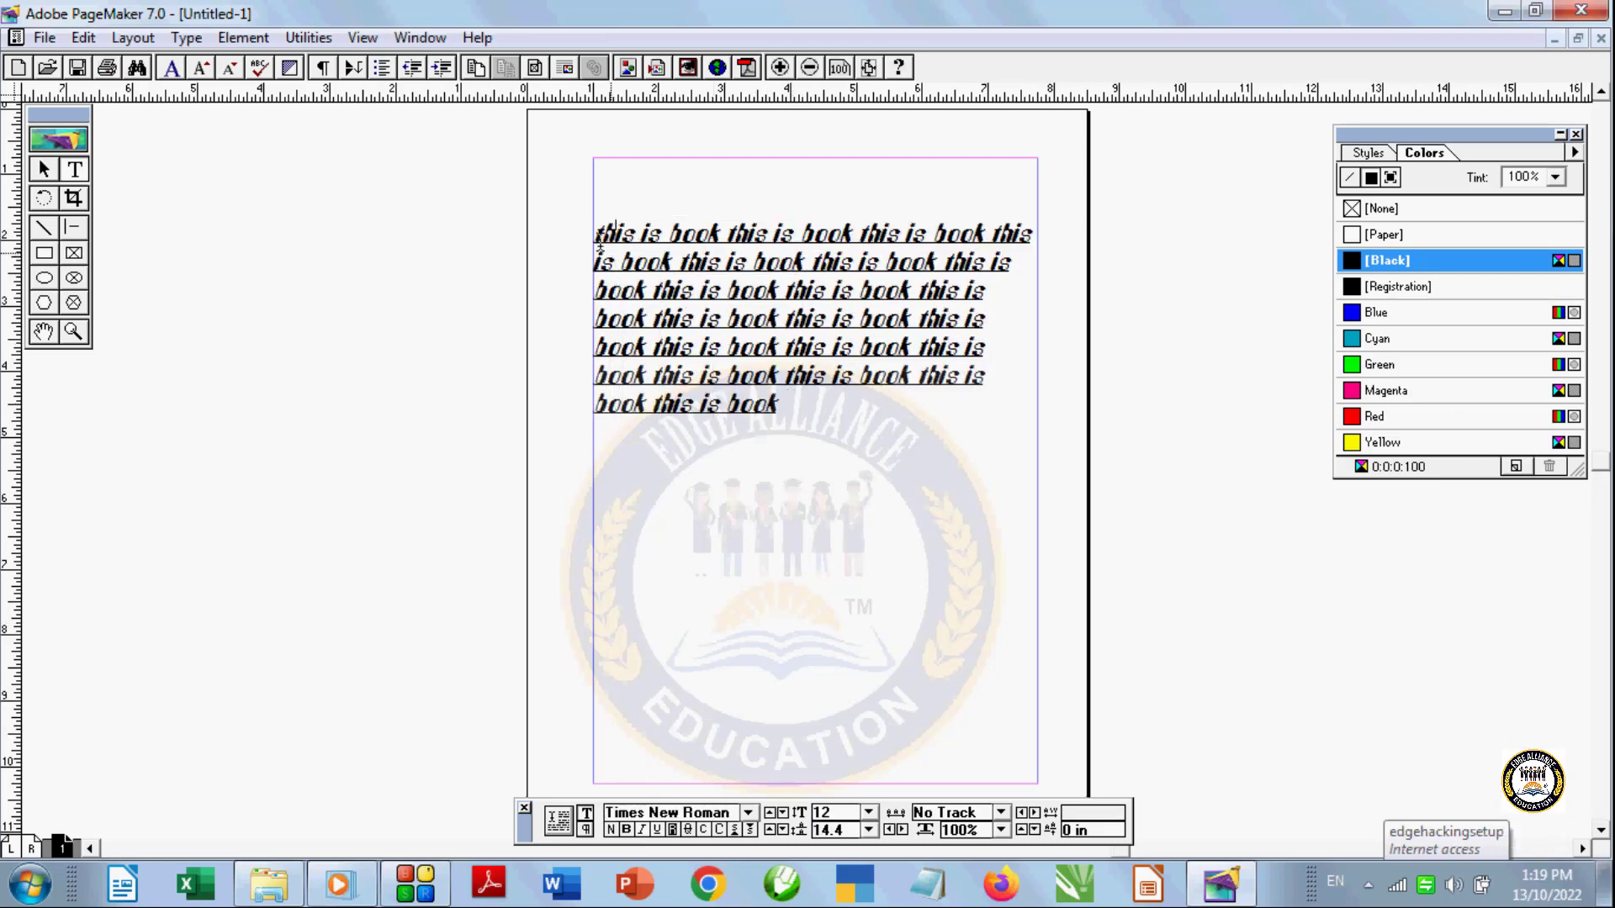
Select the text from its second letter to the end and remove its italic and underline styles
left_click_drag(601, 238, 772, 481)
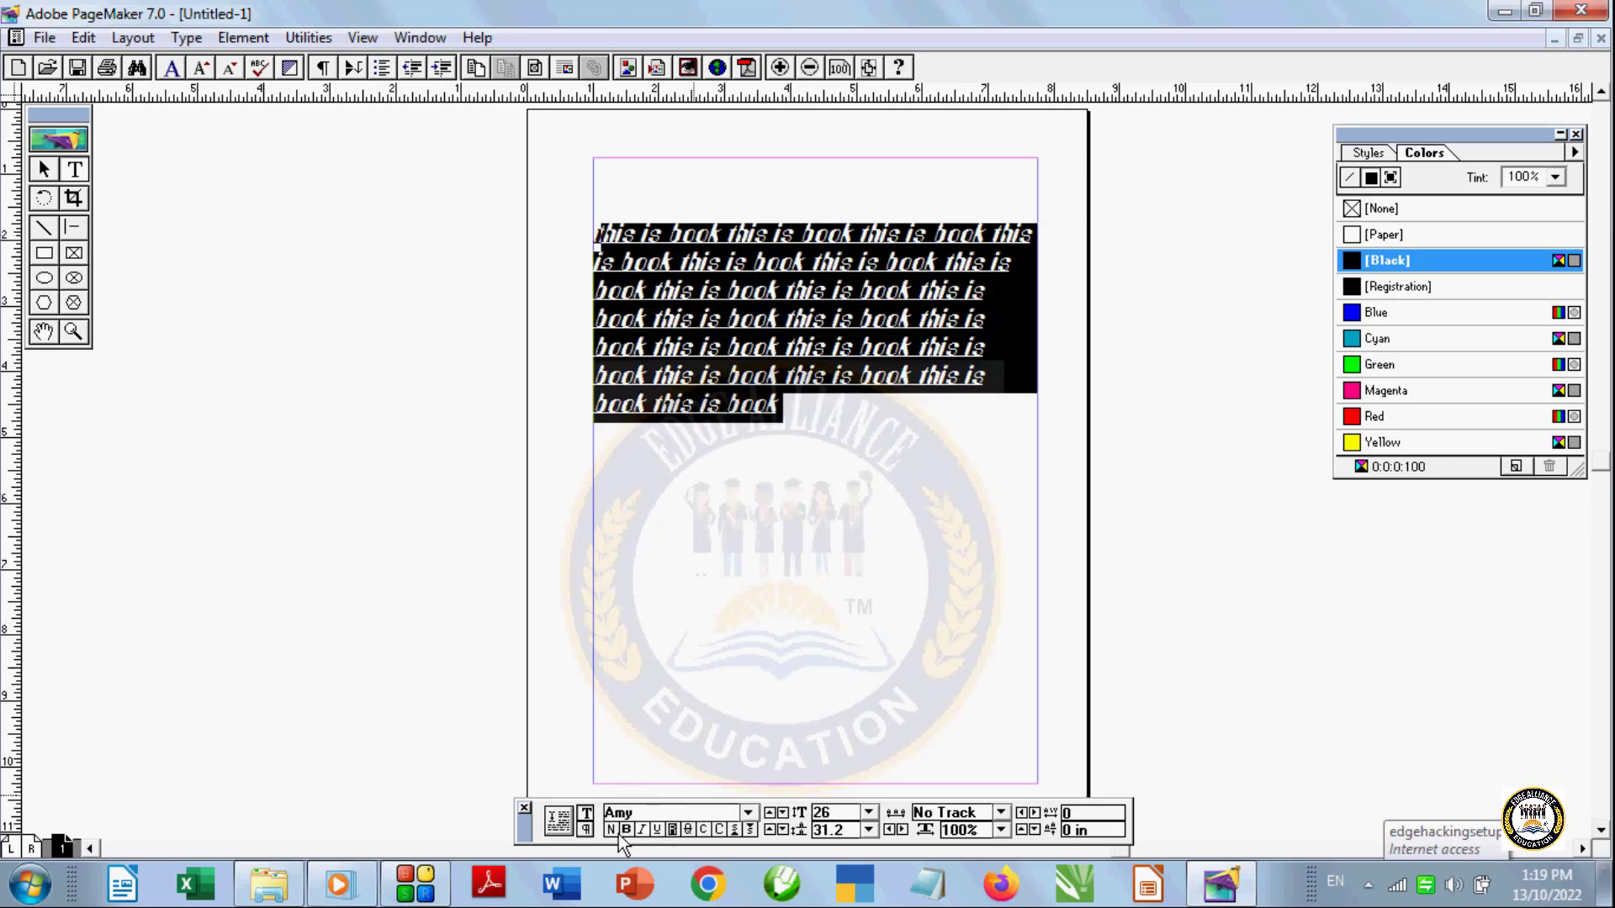
left_click(641, 830)
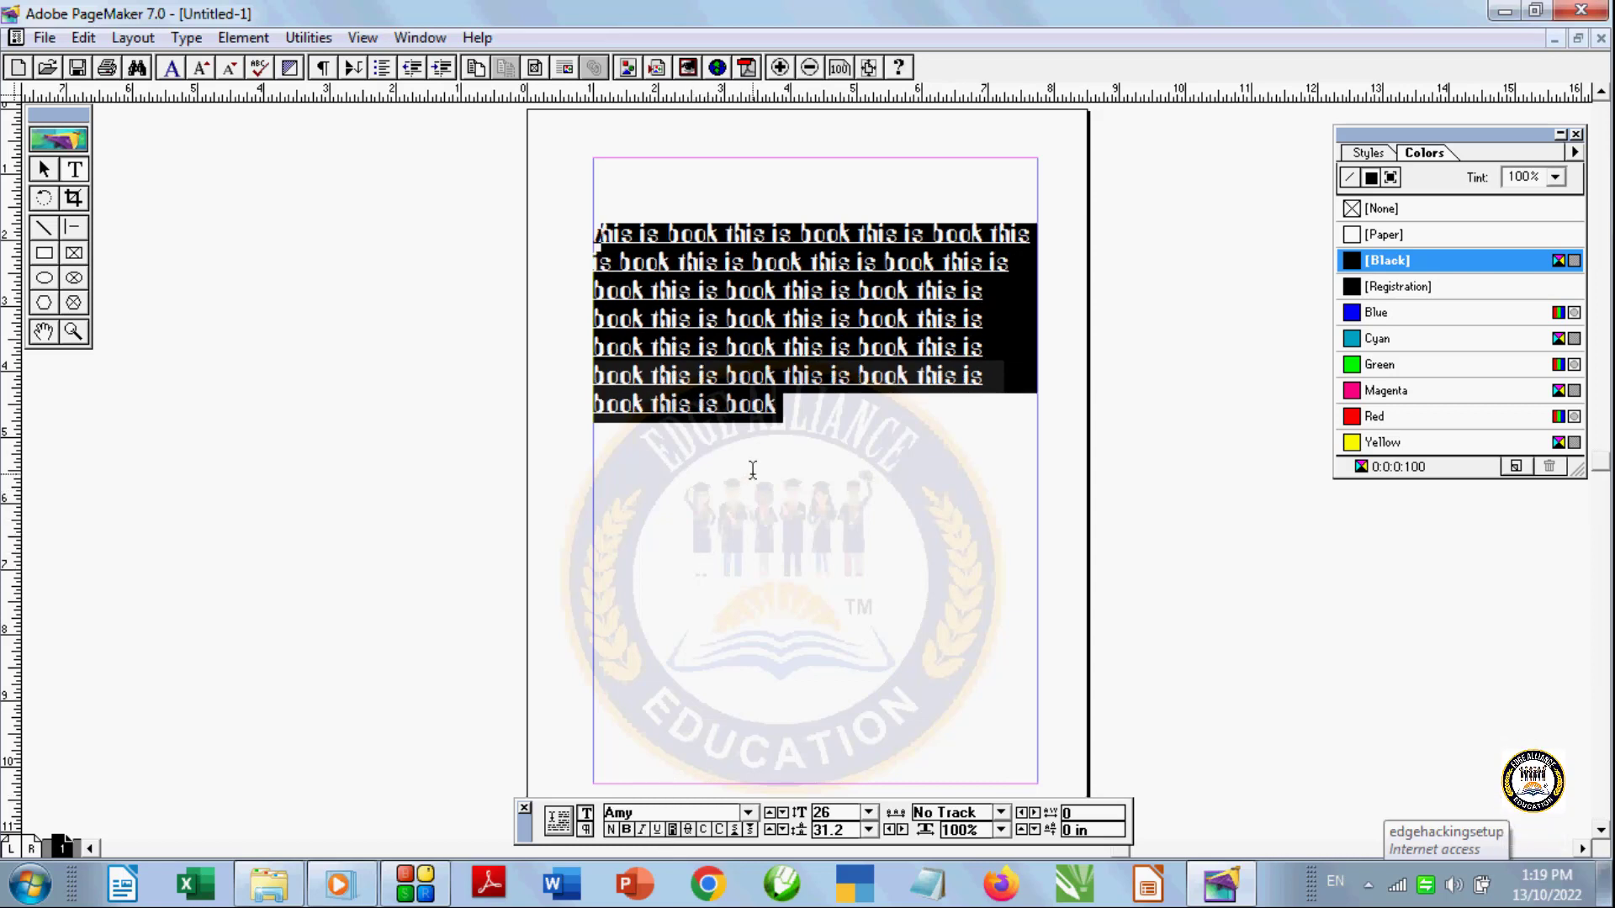
left_click(656, 830)
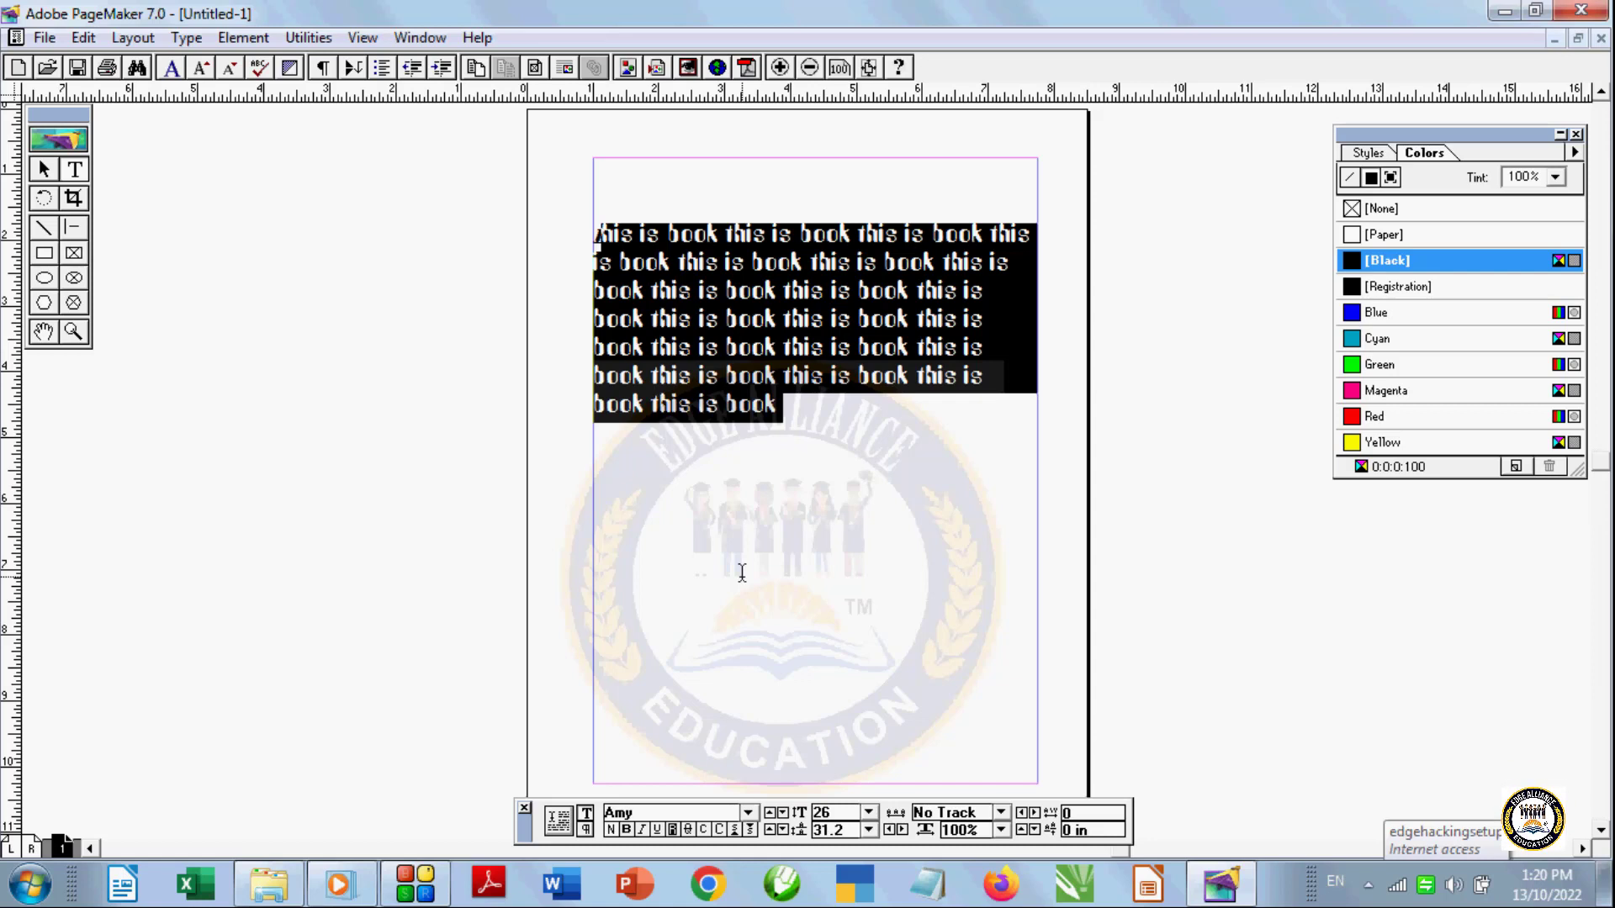
Switch the reverse style on and off for the selected text and make the text bold
left_click(673, 830)
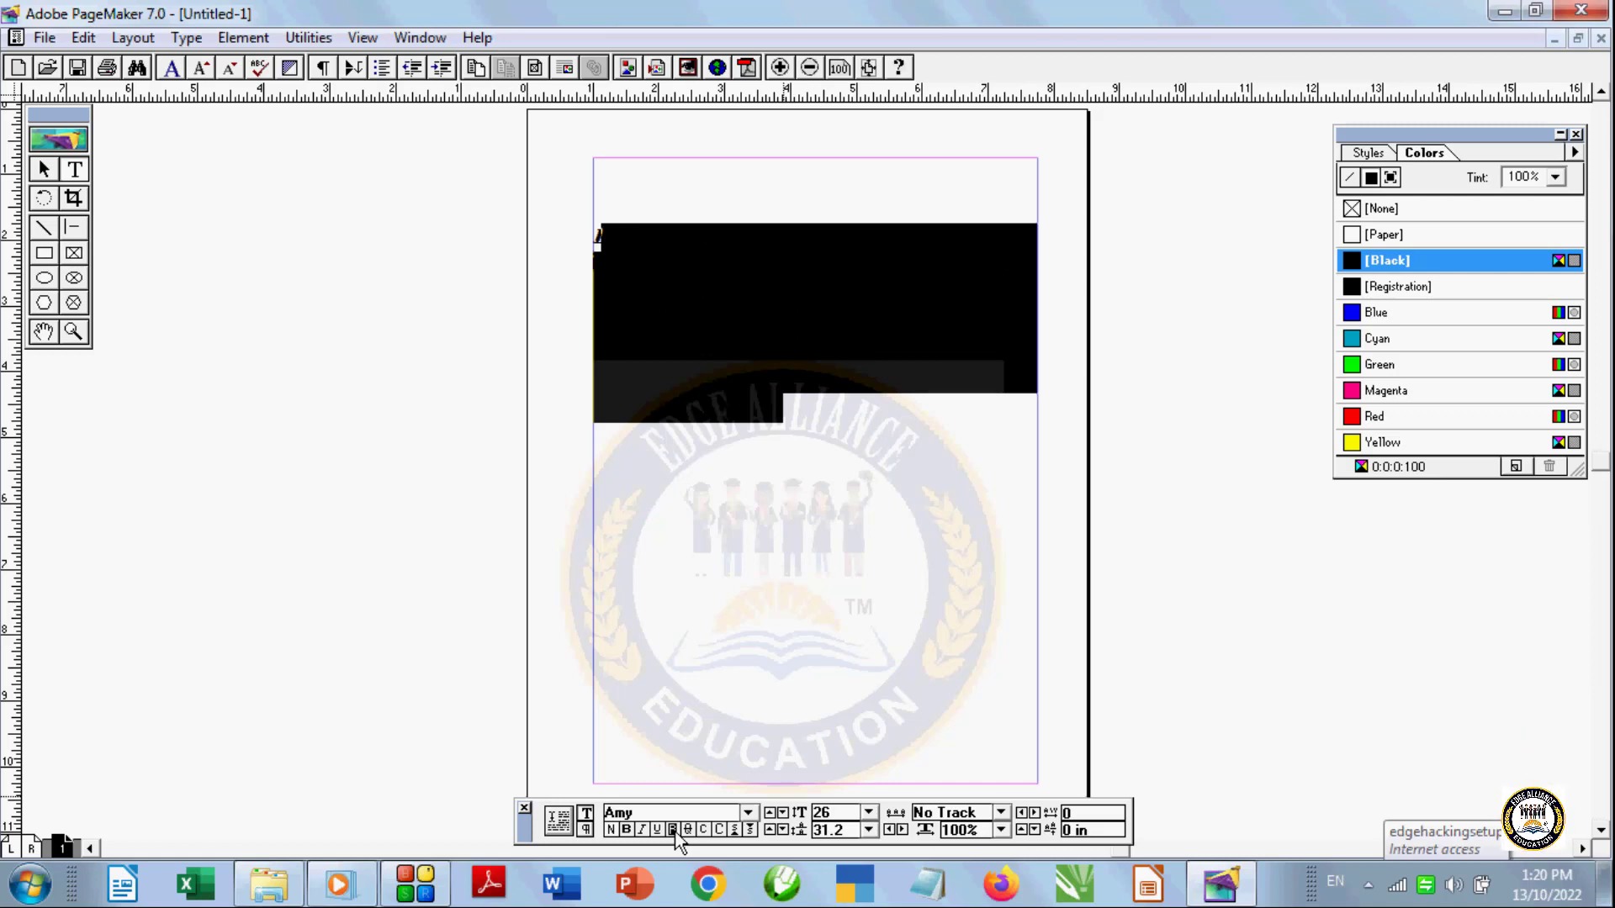
left_click(673, 830)
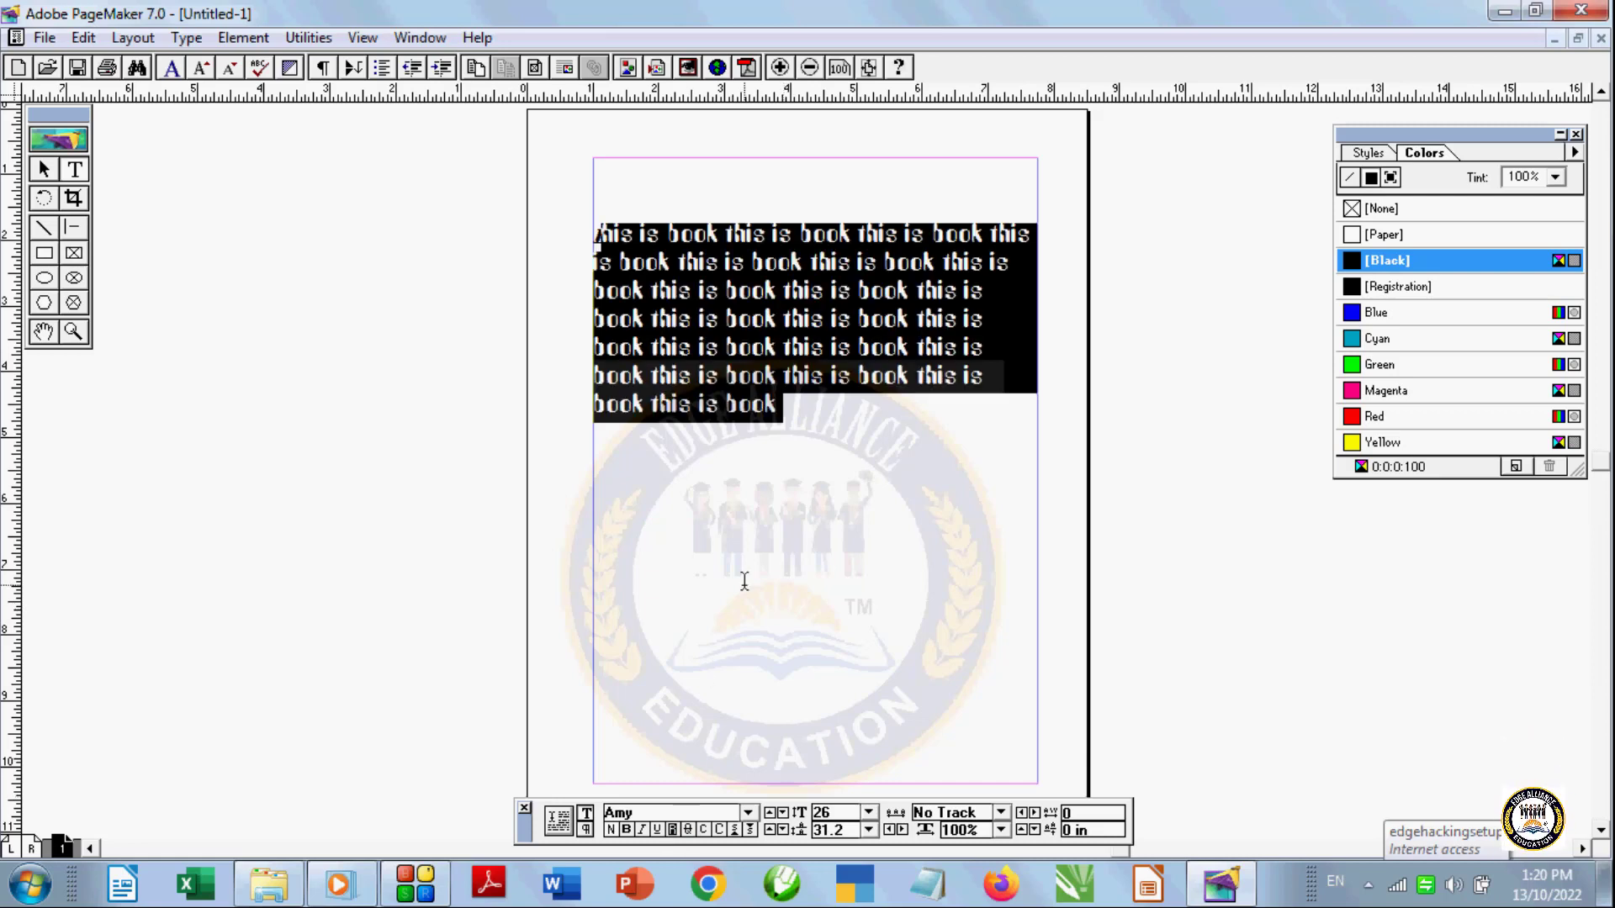
left_click(626, 830)
left_click(624, 826)
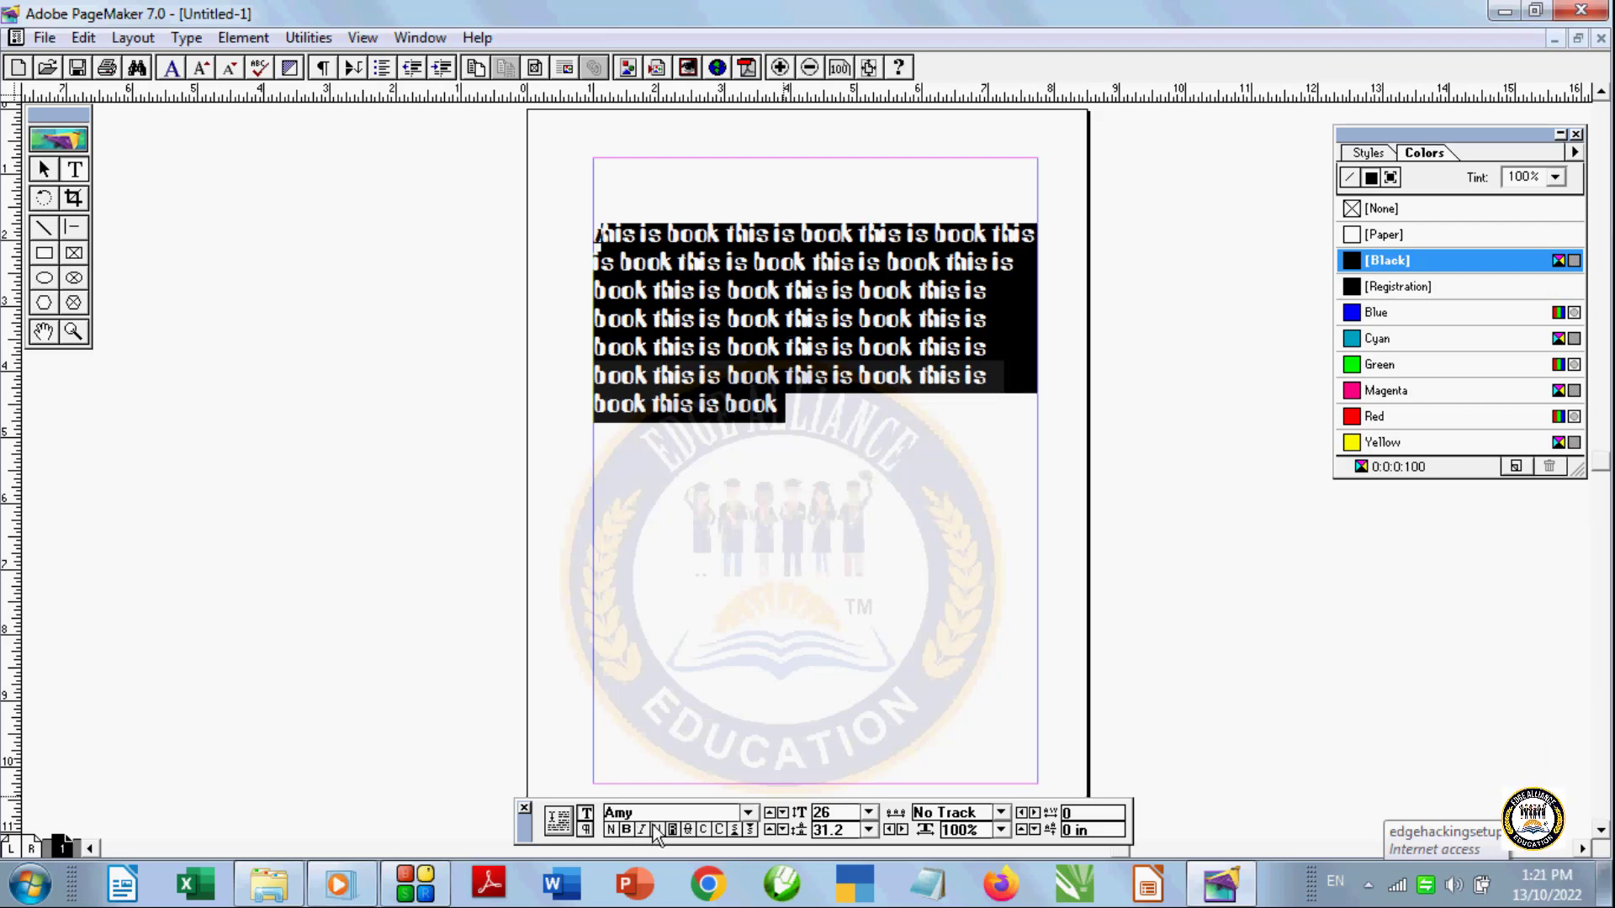
Change the selected text's font to Funky
left_click(748, 813)
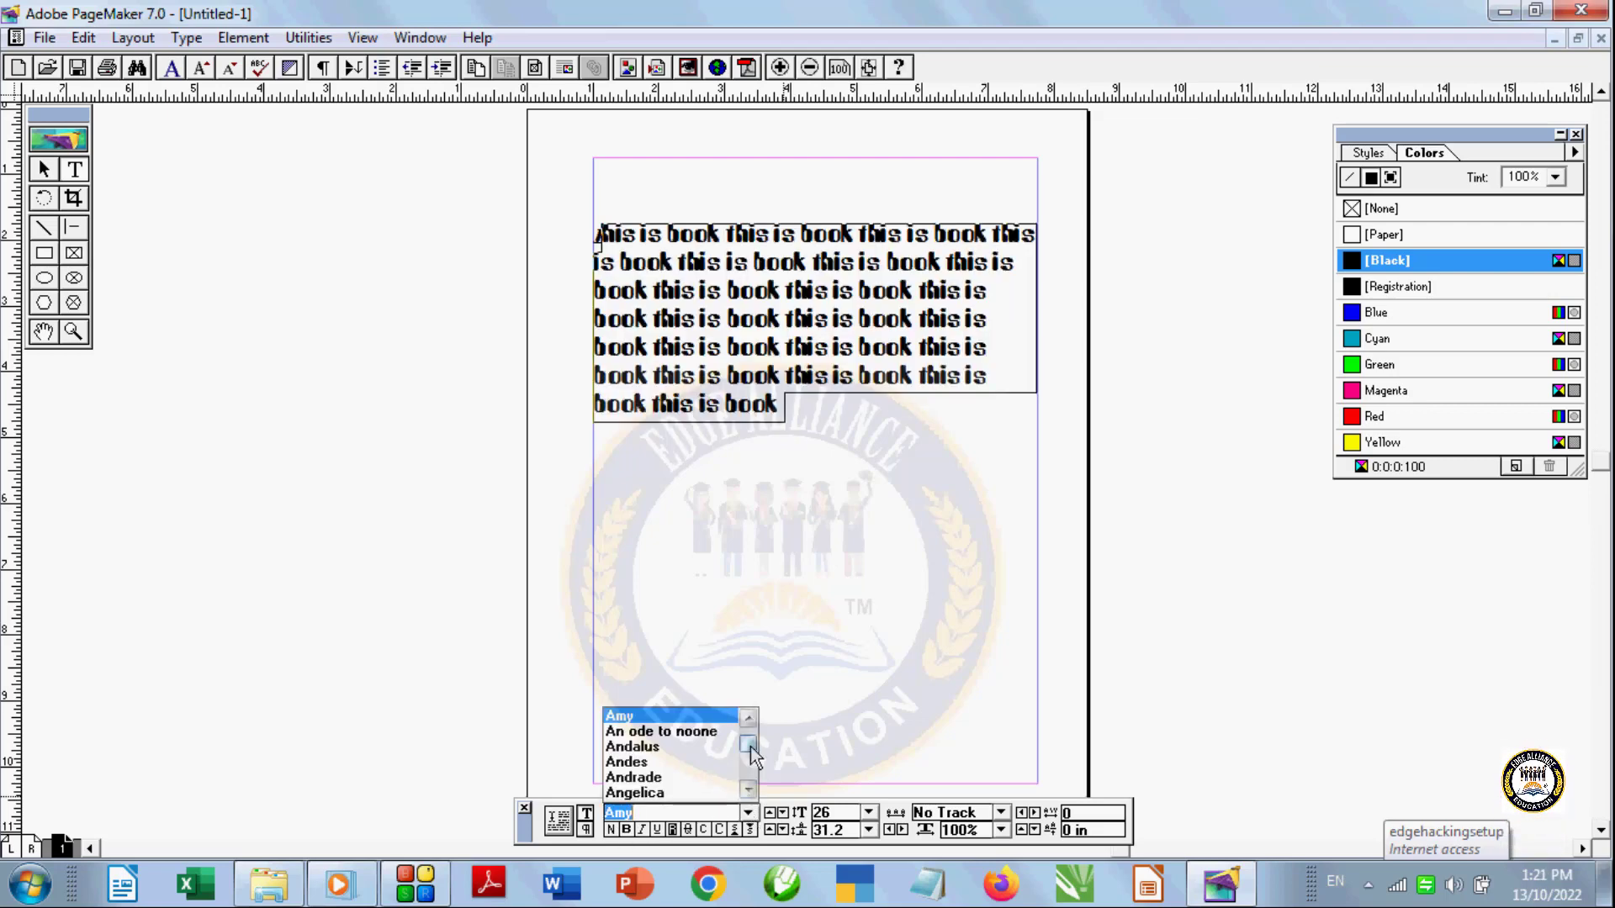
left_click_drag(748, 745, 748, 763)
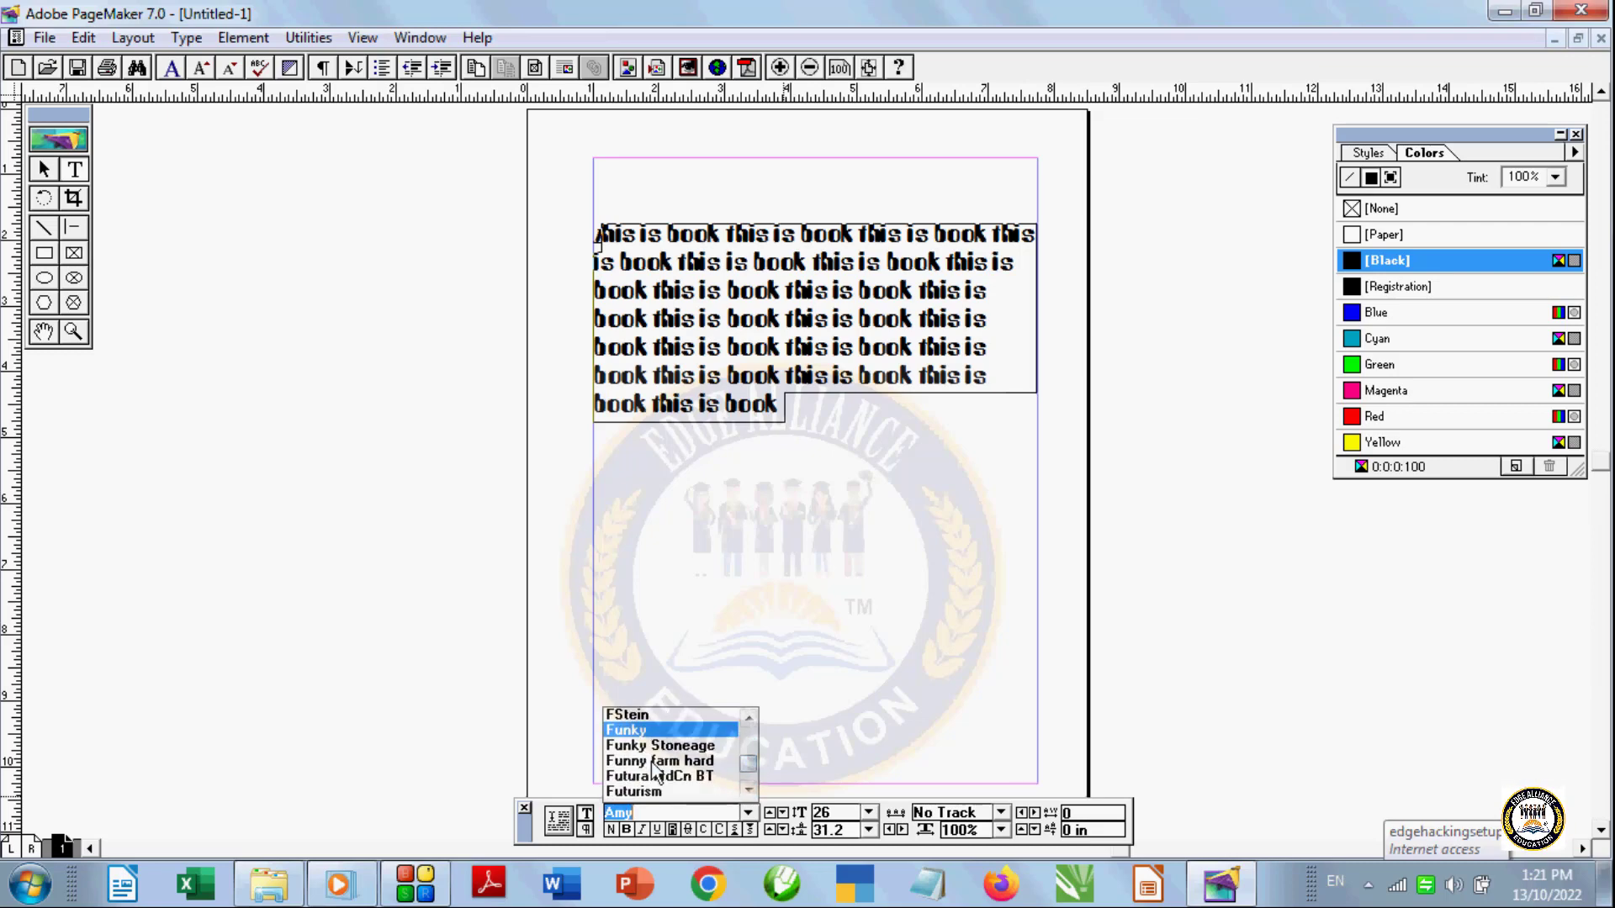
left_click(653, 762)
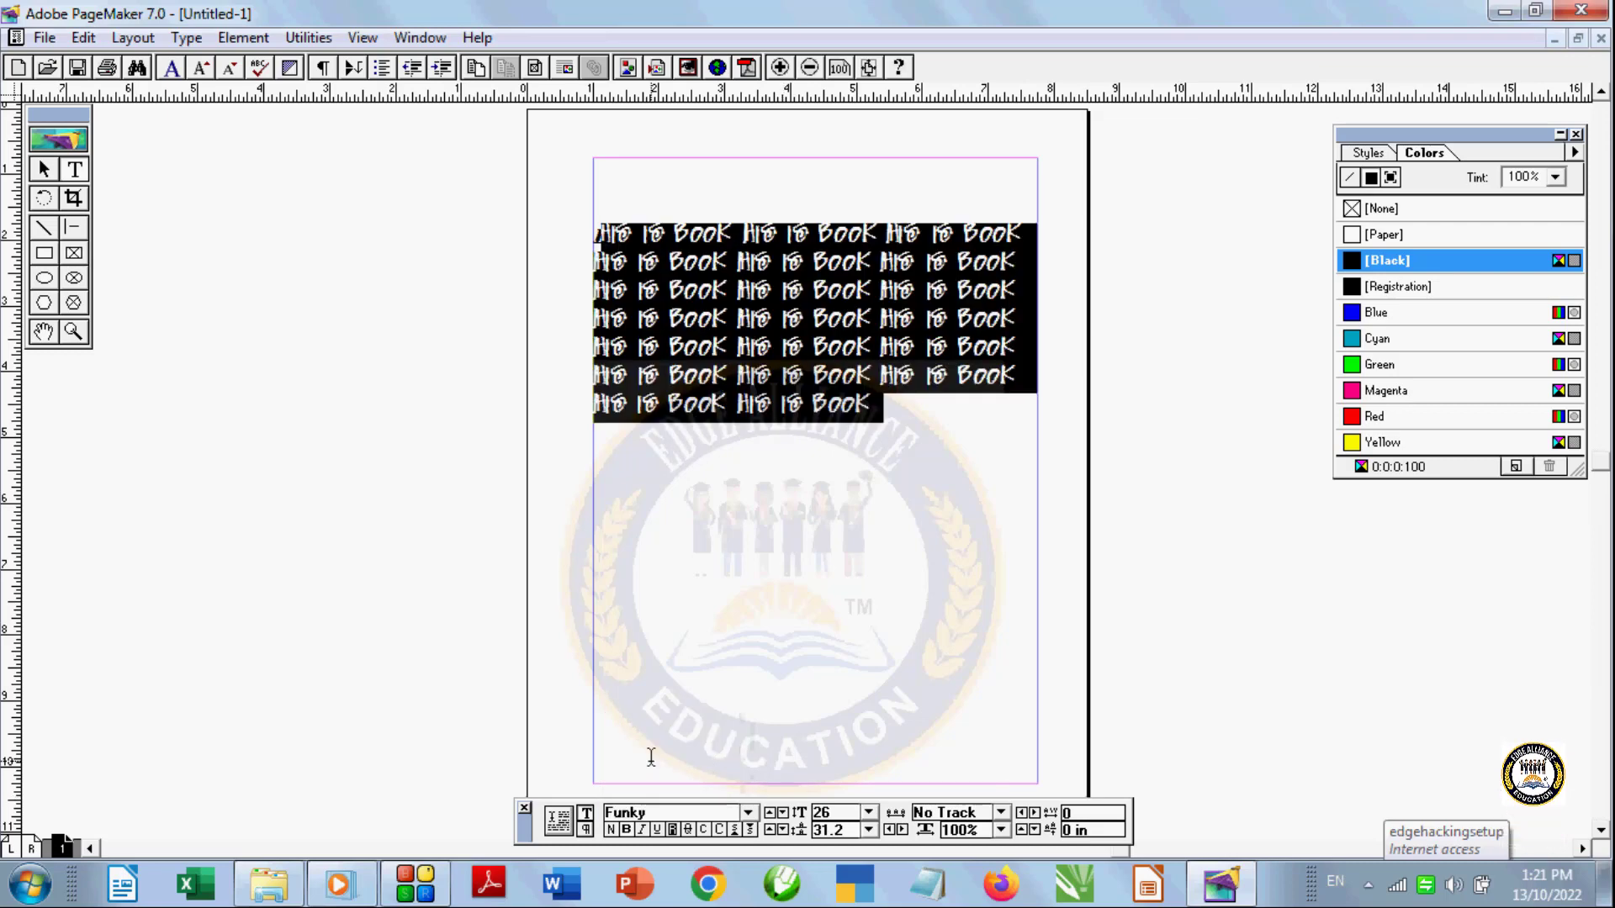
Apply italic and underline to the selected text, and reset it to the normal style
left_click(643, 830)
left_click(657, 829)
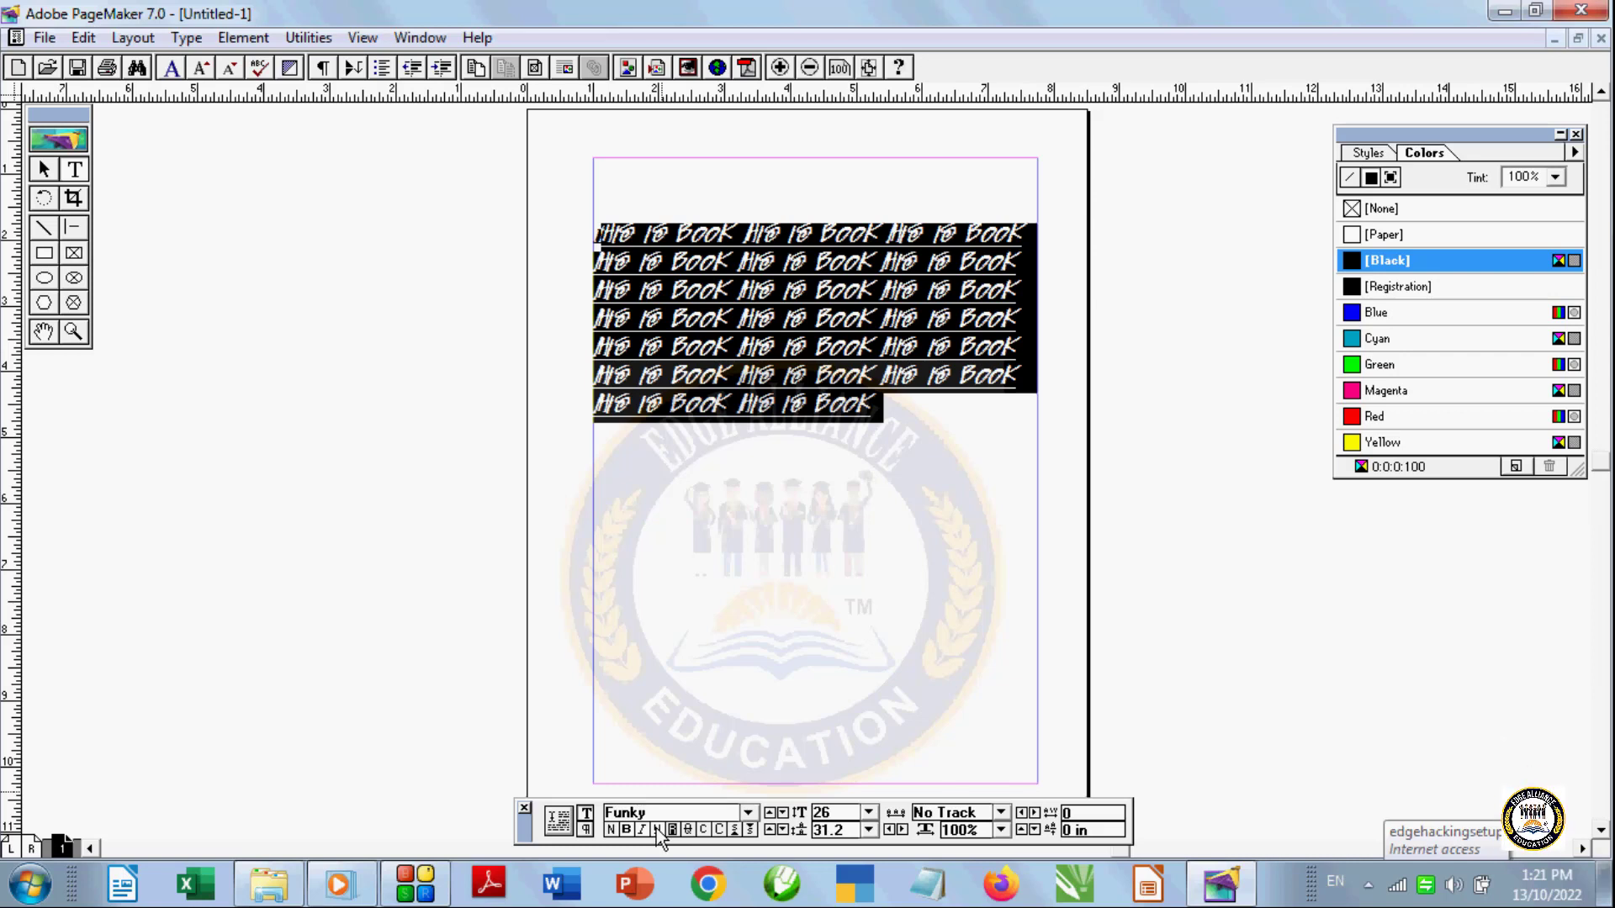
left_click(612, 831)
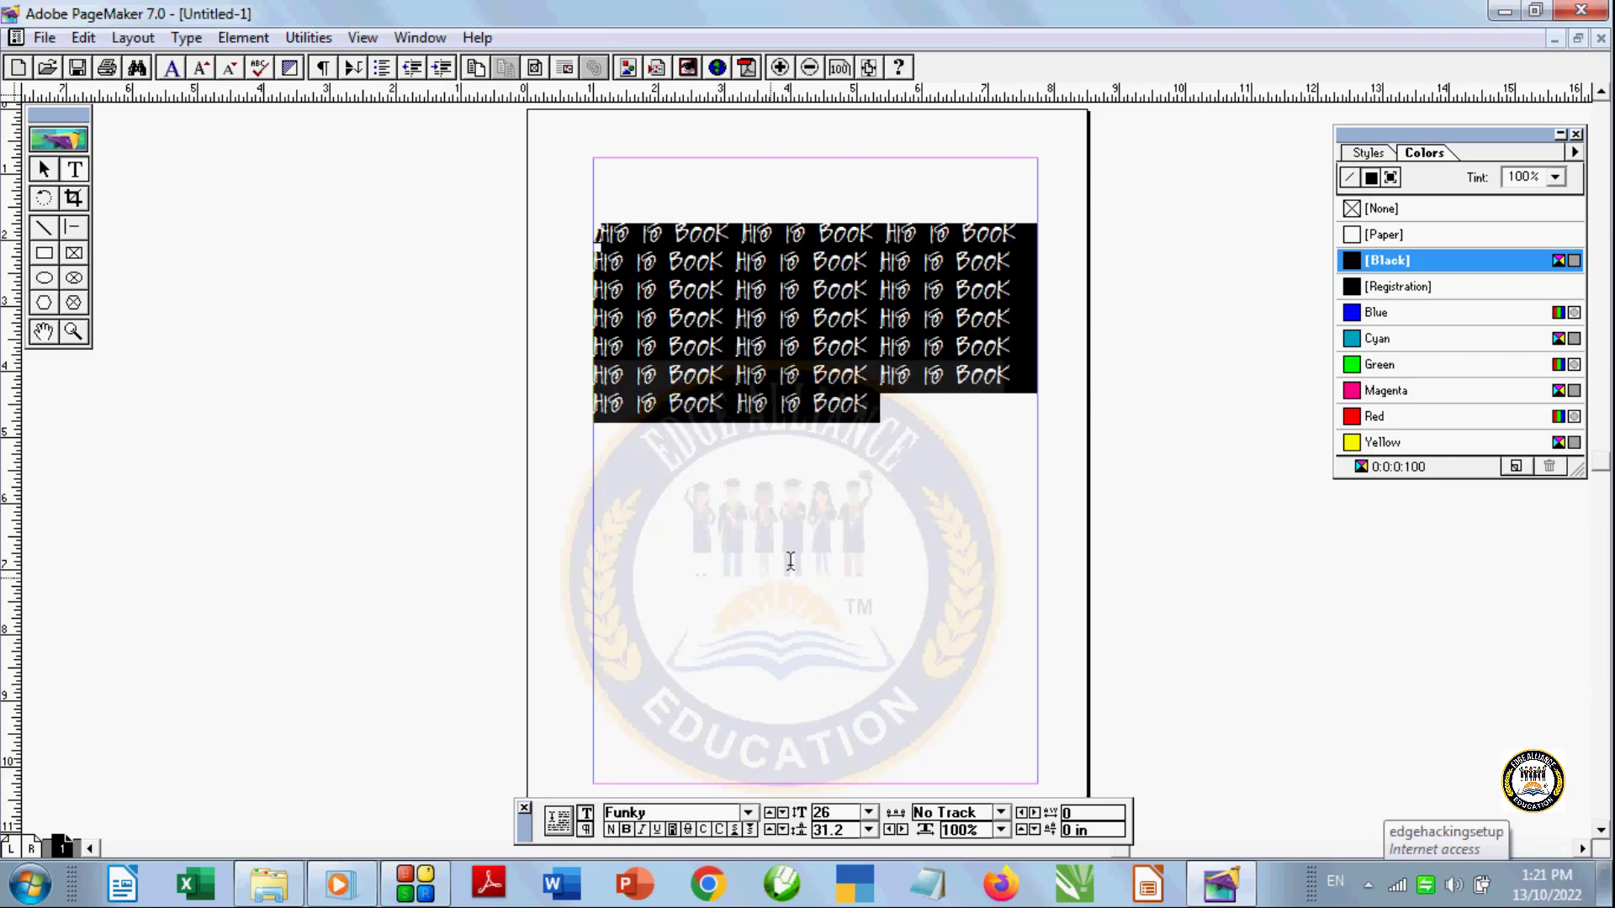
left_click(869, 505)
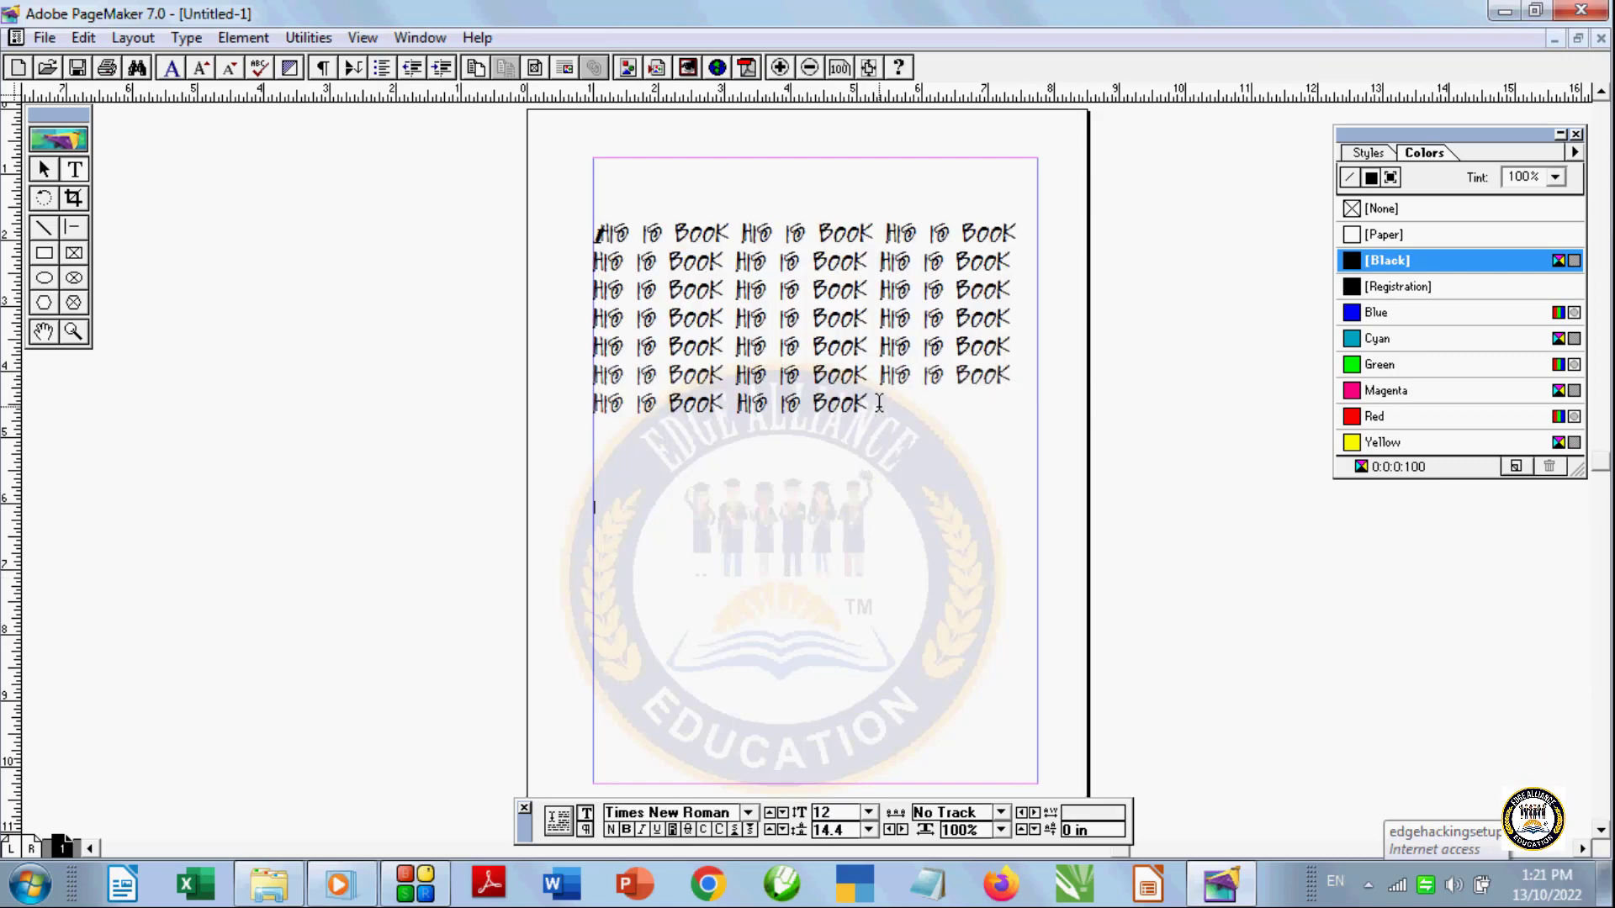
Change the whole text block's font to 14 minutes and after that to Utsaah
left_click_drag(879, 404, 569, 173)
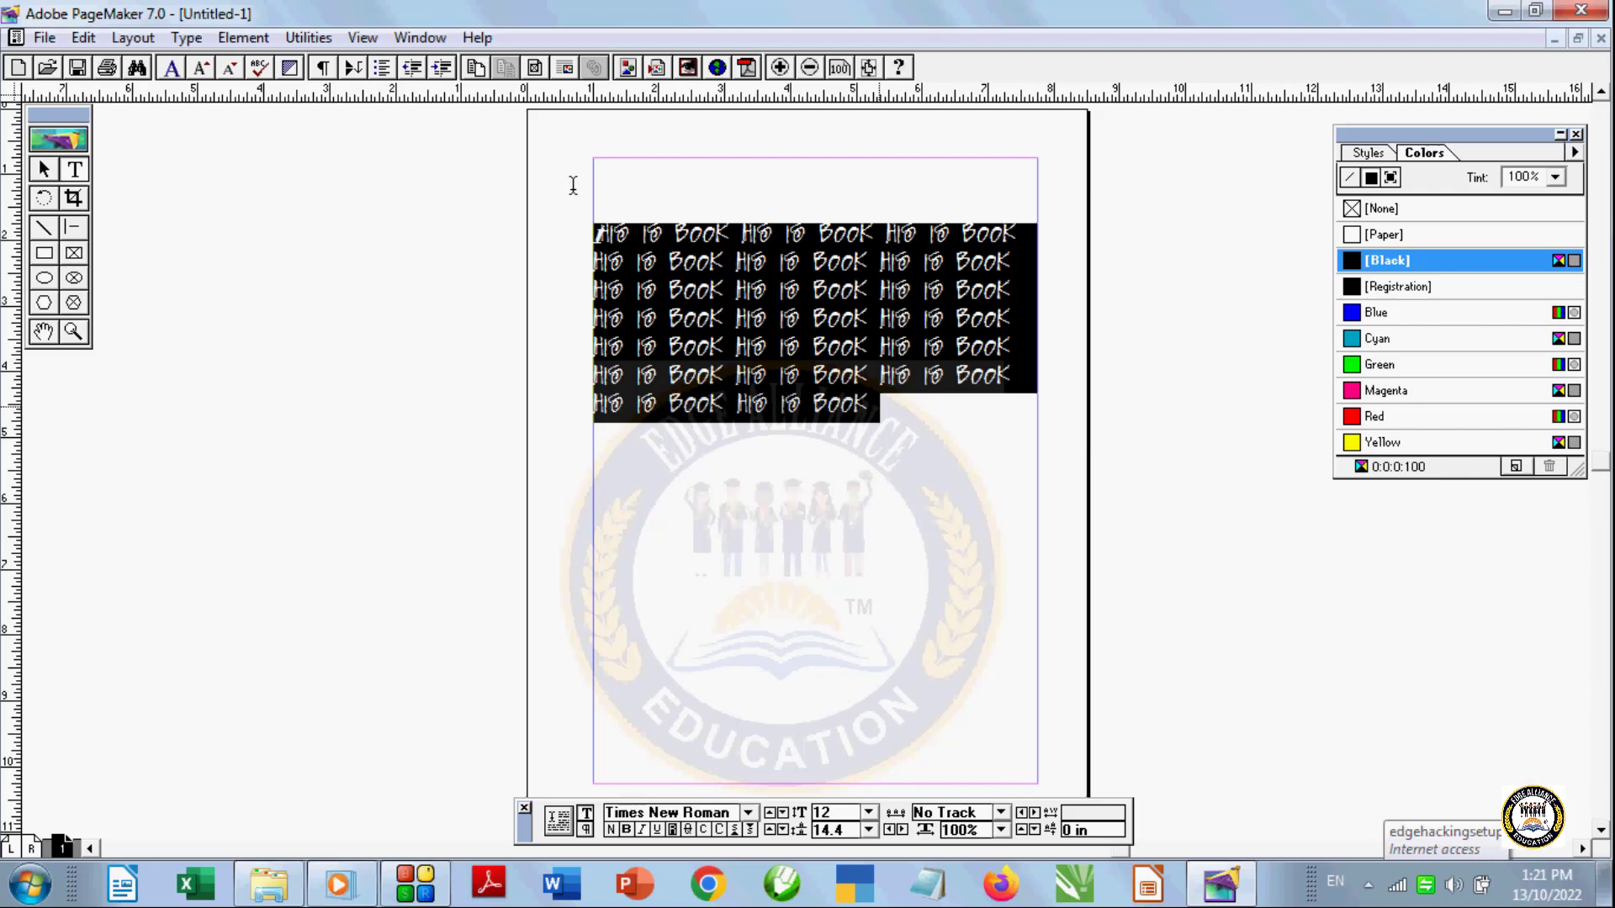
left_click(748, 812)
left_click_drag(740, 765, 745, 737)
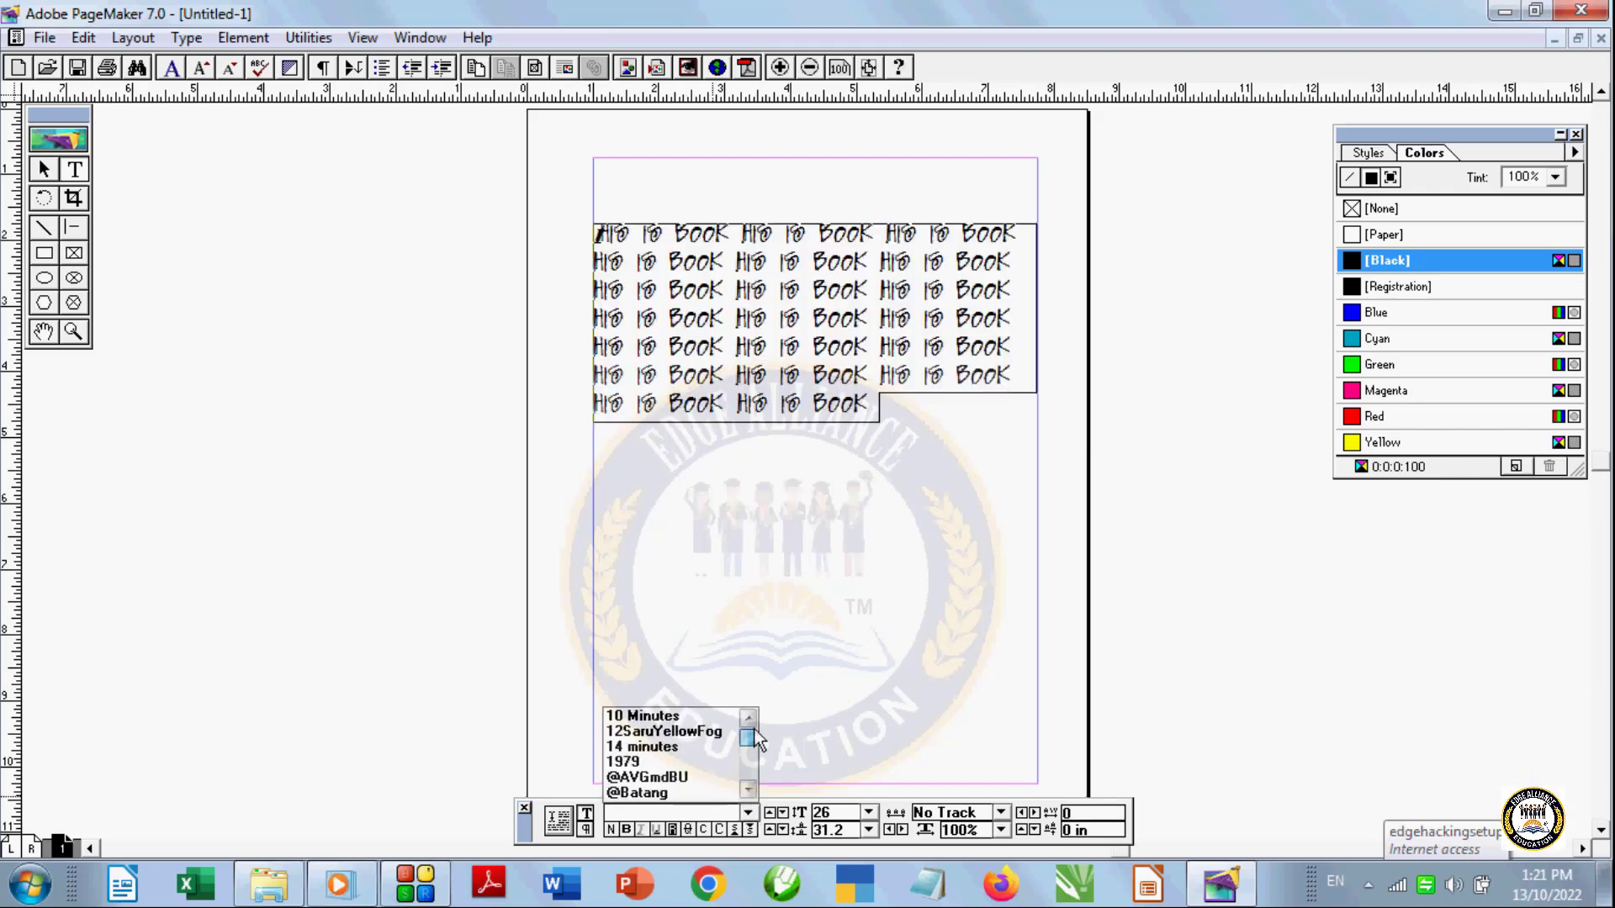
left_click(654, 748)
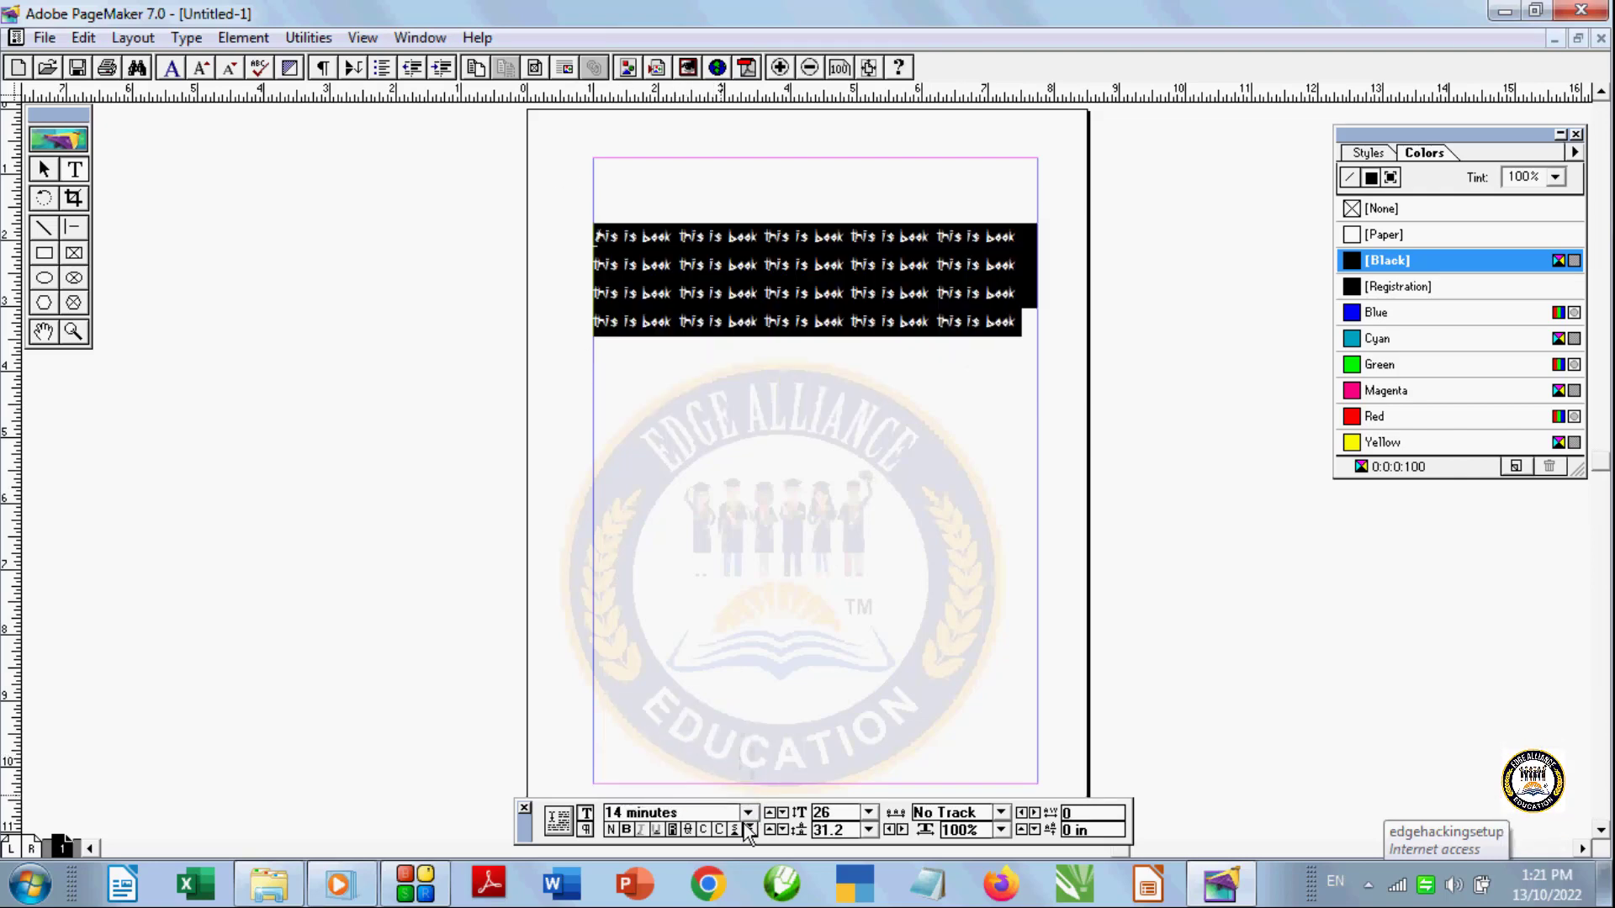
left_click(747, 813)
left_click_drag(754, 737, 752, 781)
left_click(656, 751)
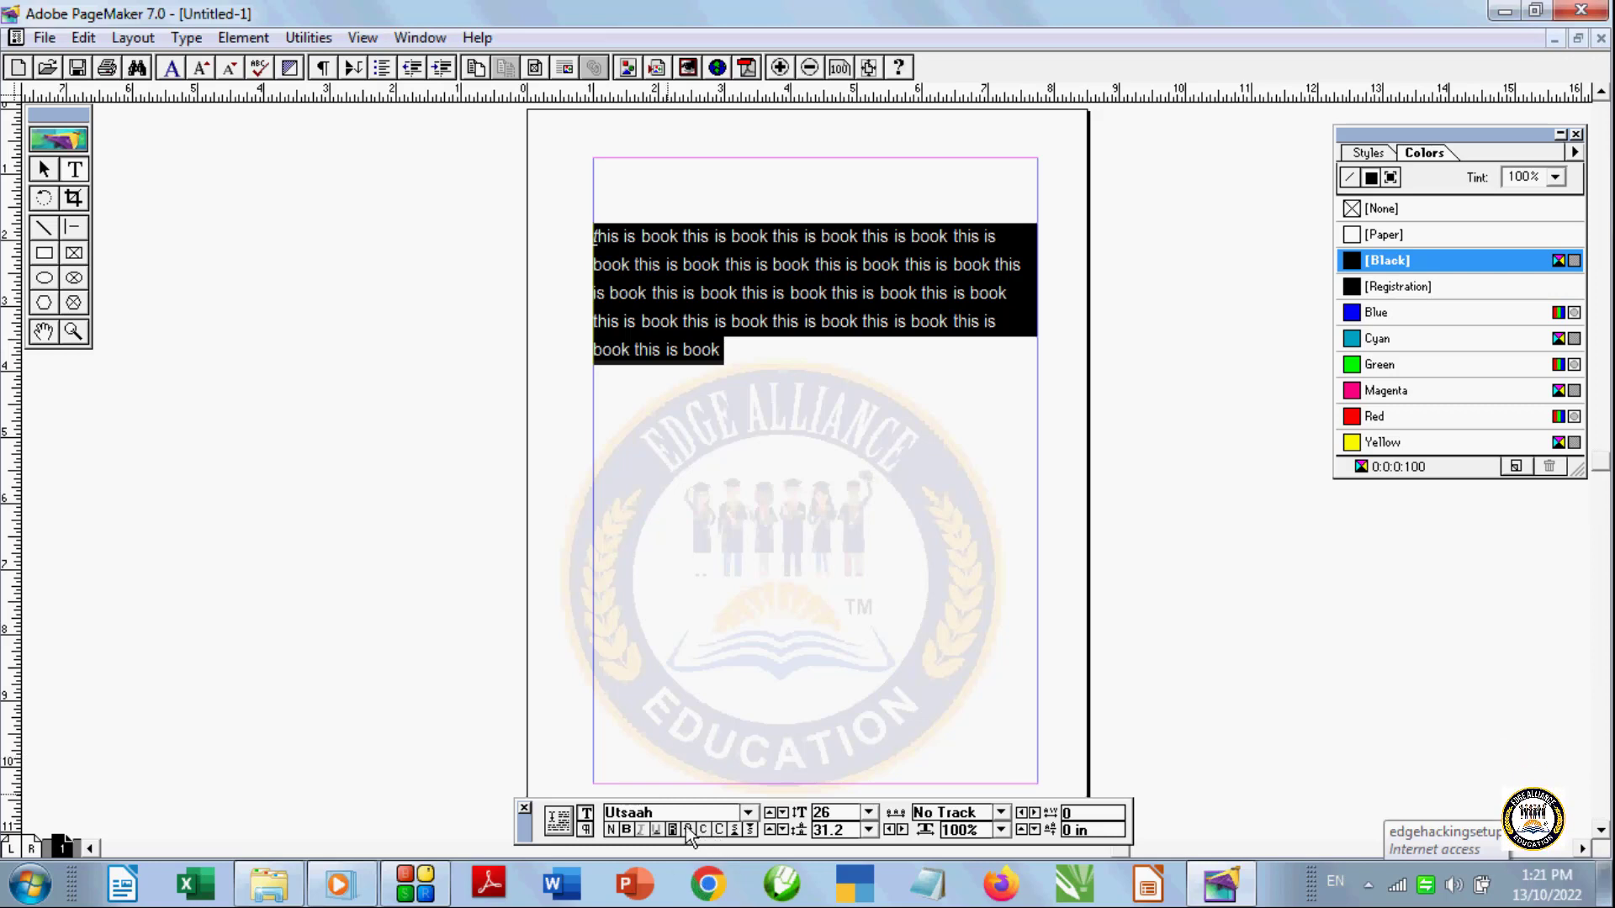
left_click(723, 389)
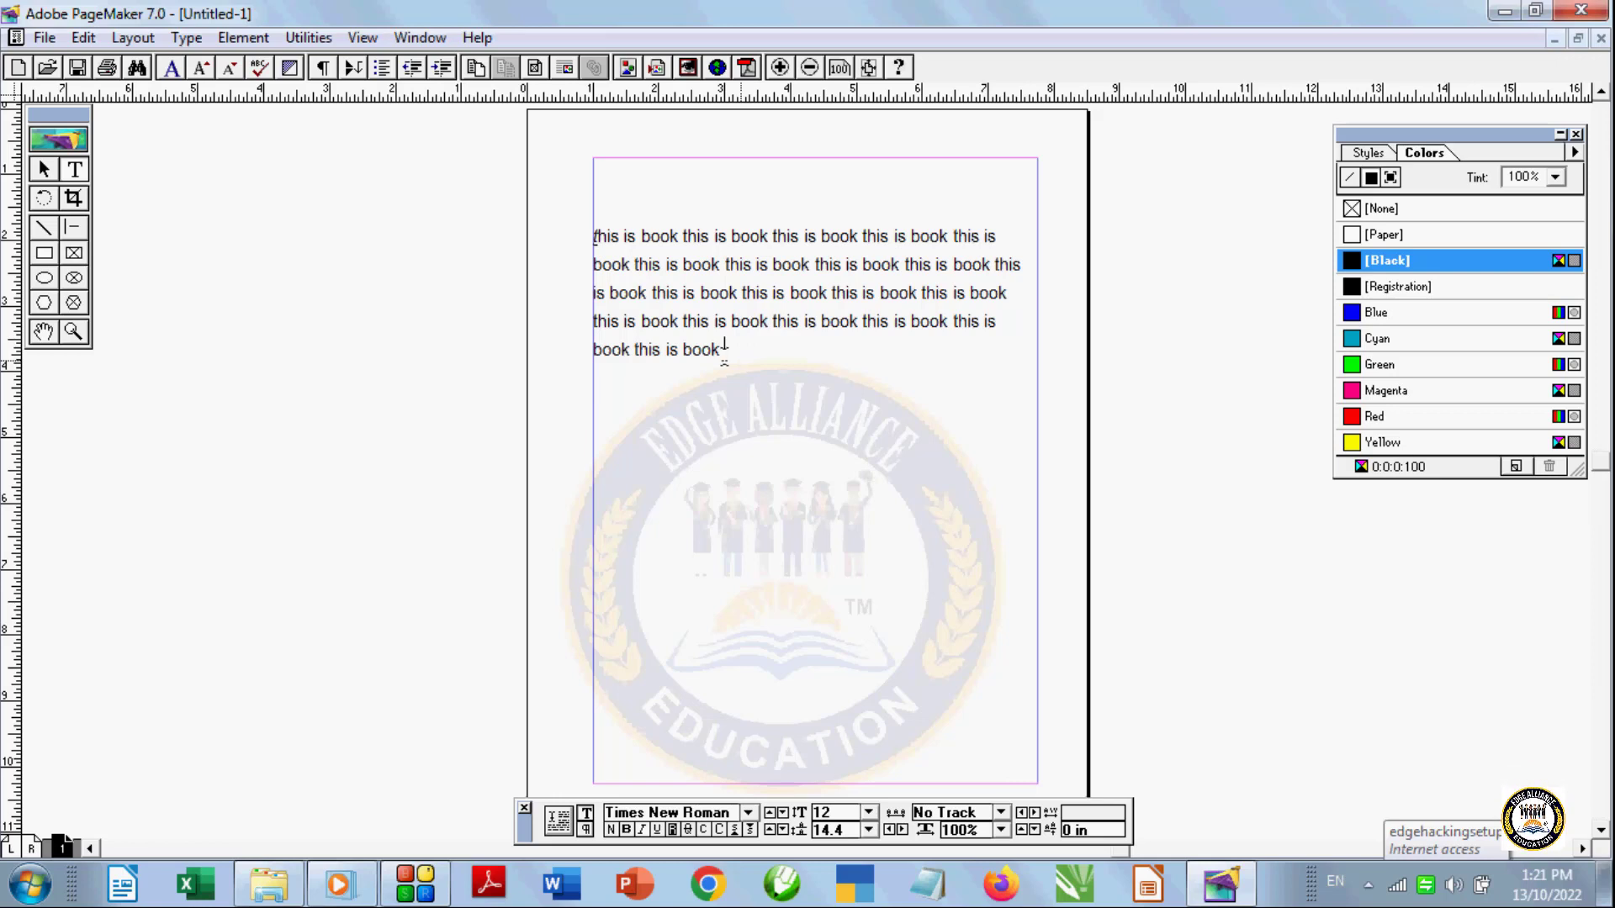
Apply strikethrough to the last text line, "book this is book", and remove it again
left_click_drag(724, 354, 591, 350)
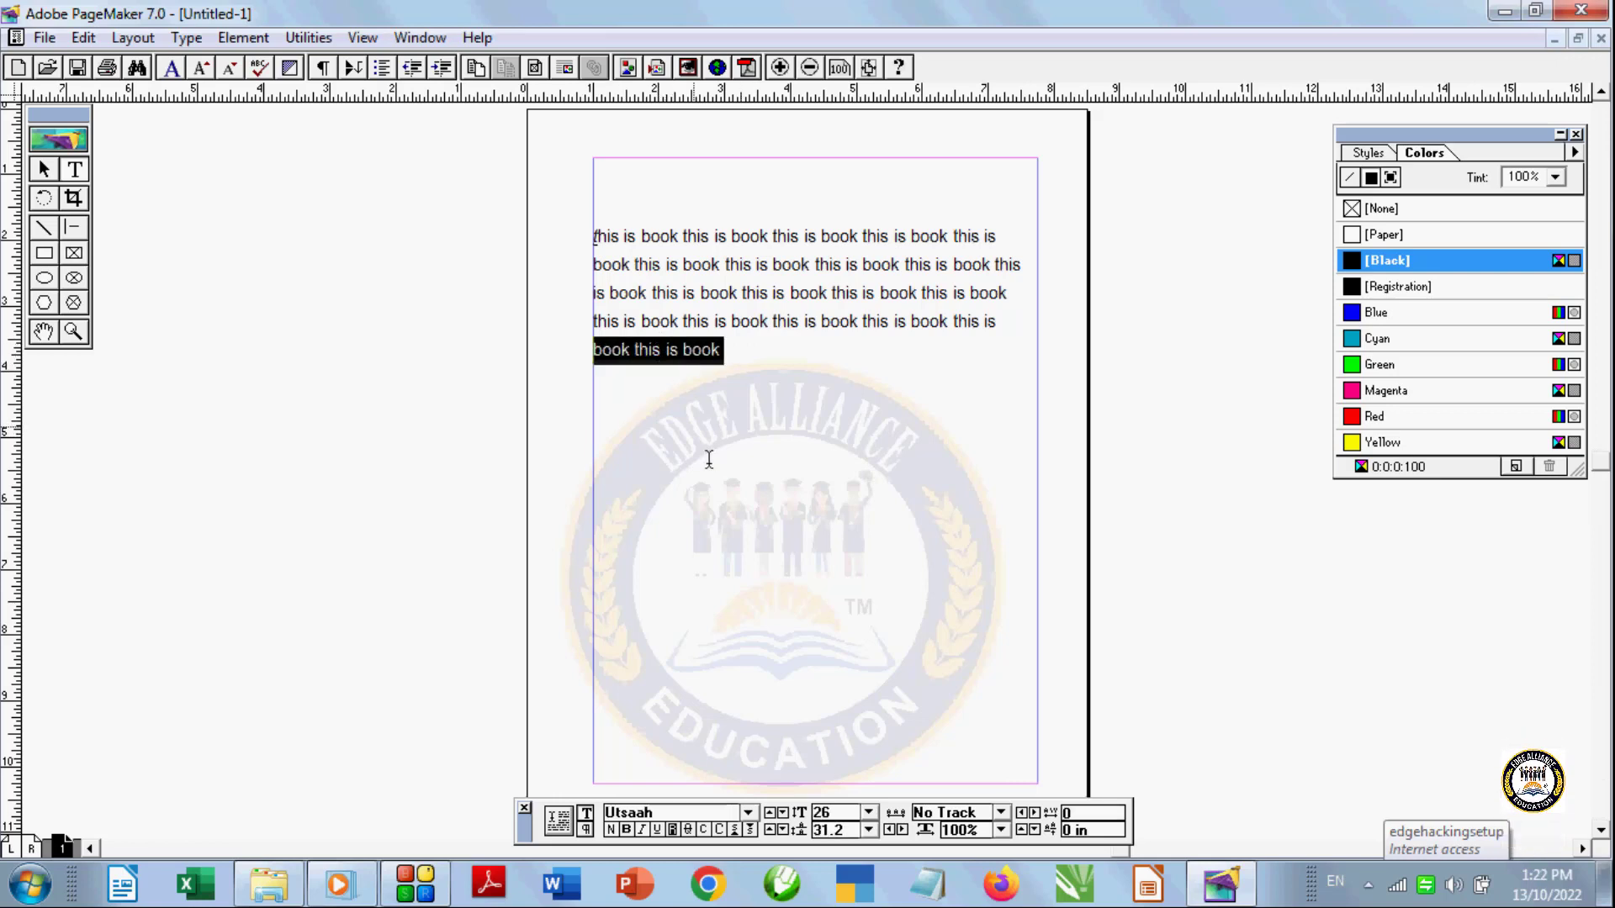
left_click(688, 832)
left_click(735, 375)
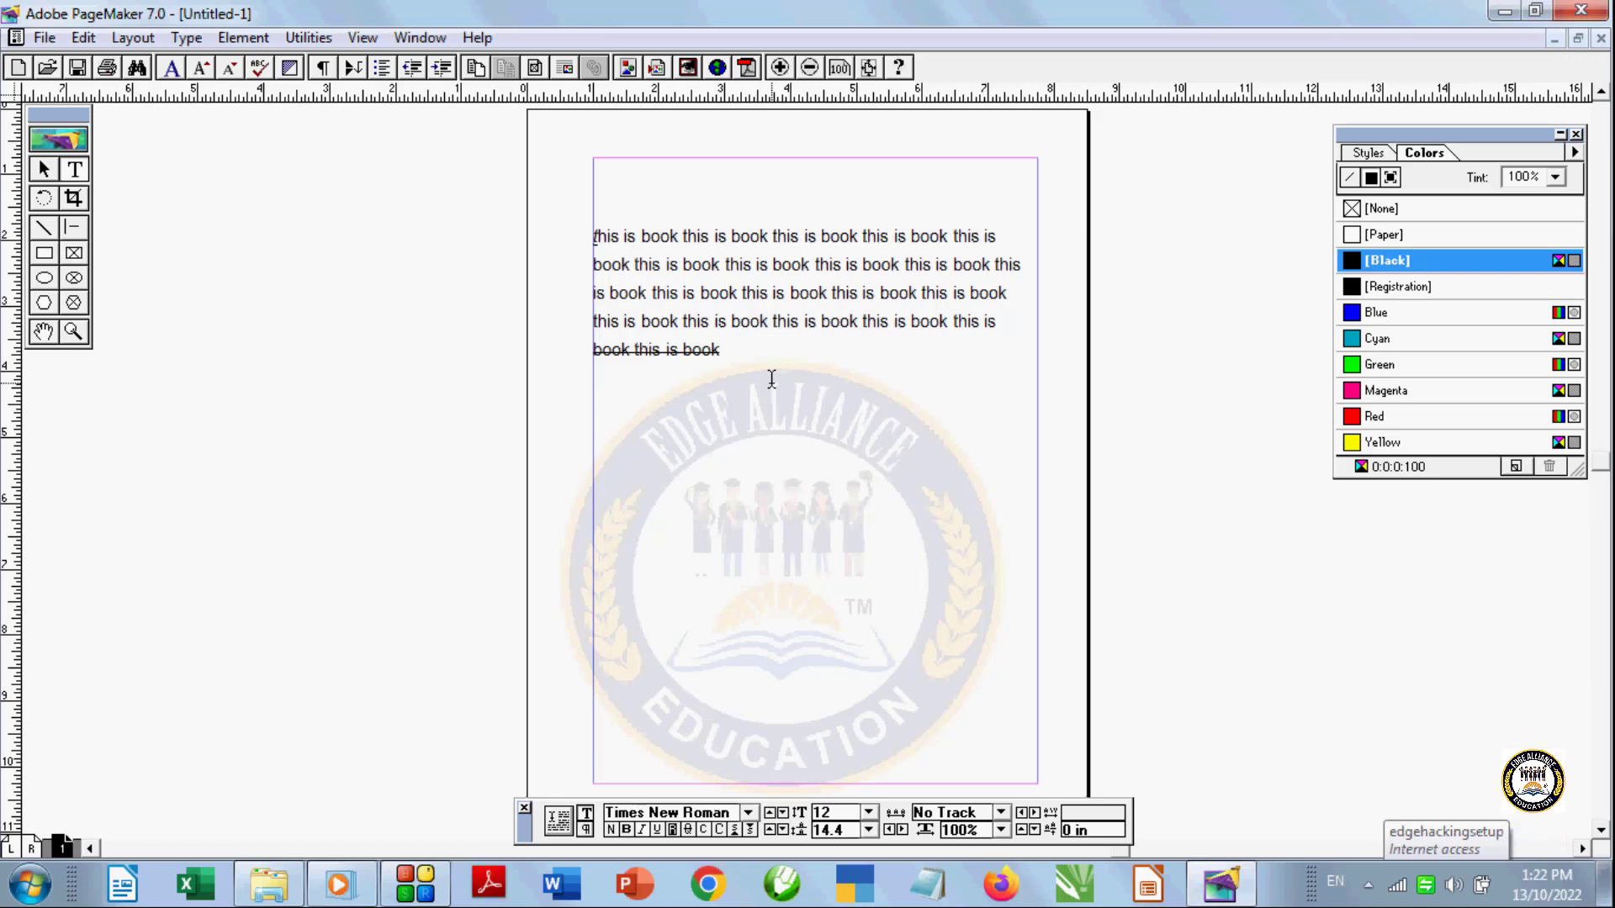
left_click_drag(728, 350, 586, 354)
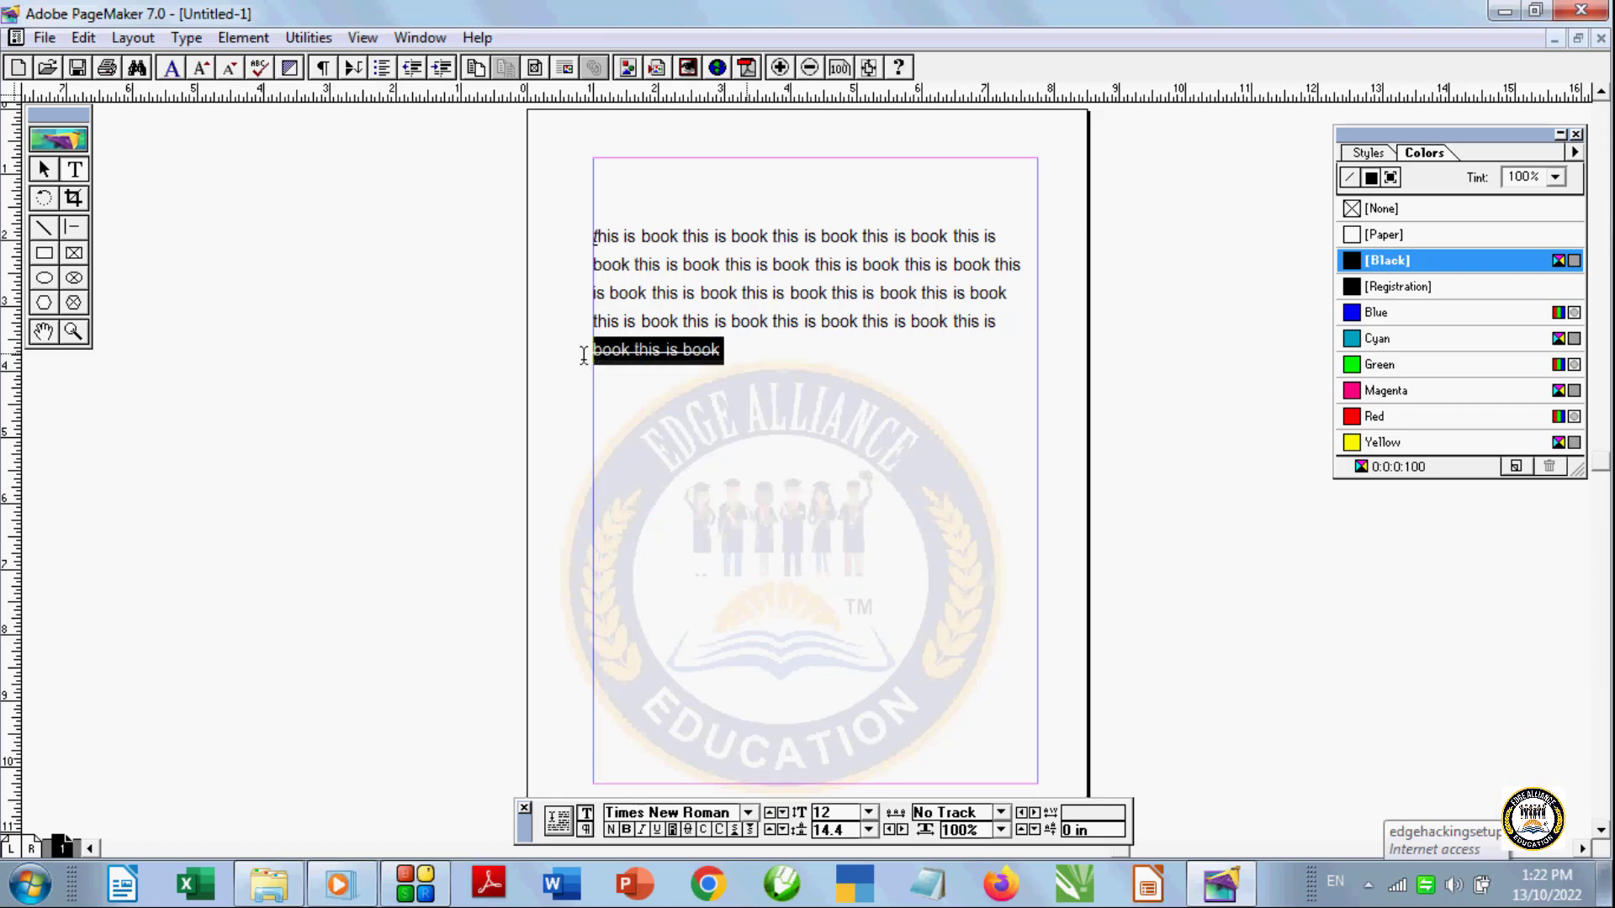
left_click(685, 830)
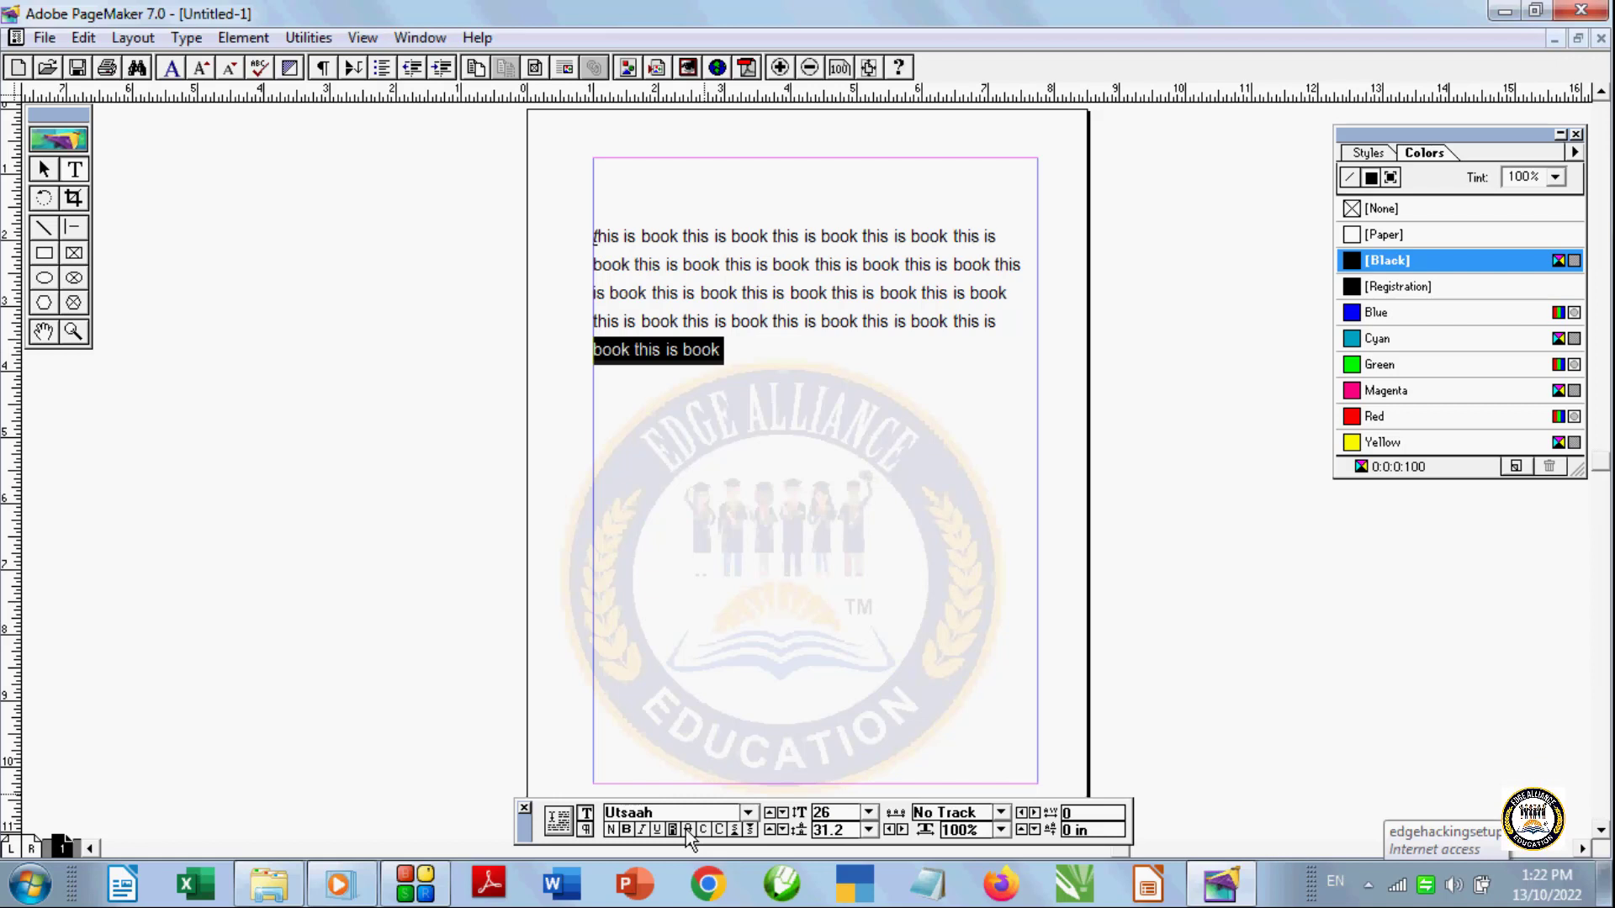
left_click(727, 413)
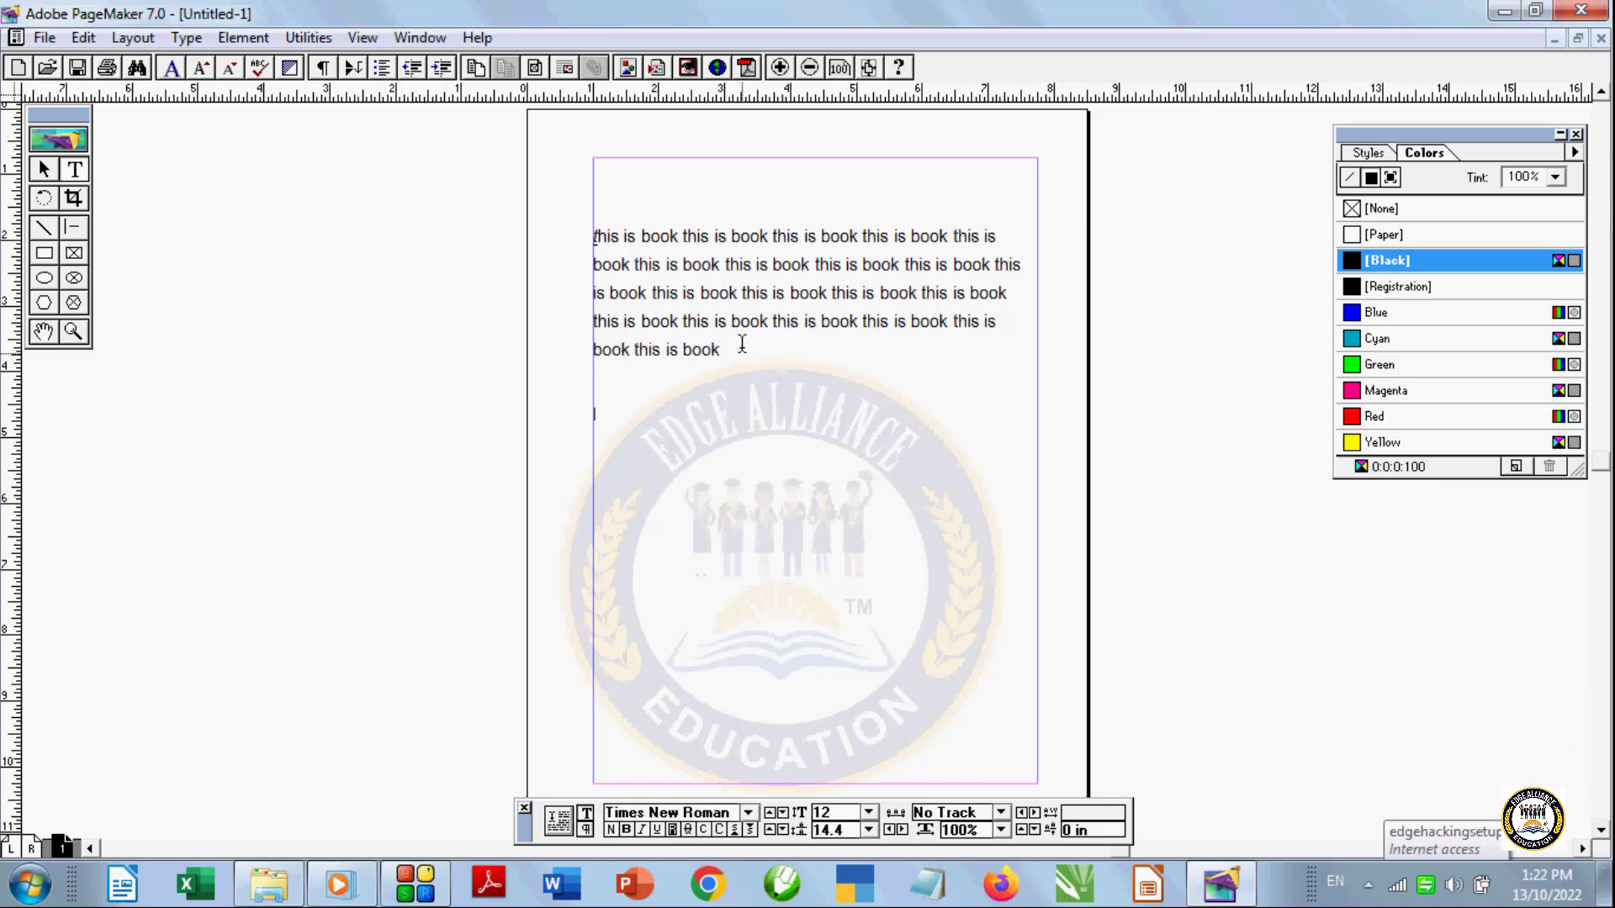
Select the text from its second letter to the end and apply small caps followed by all caps
left_click_drag(726, 349, 596, 219)
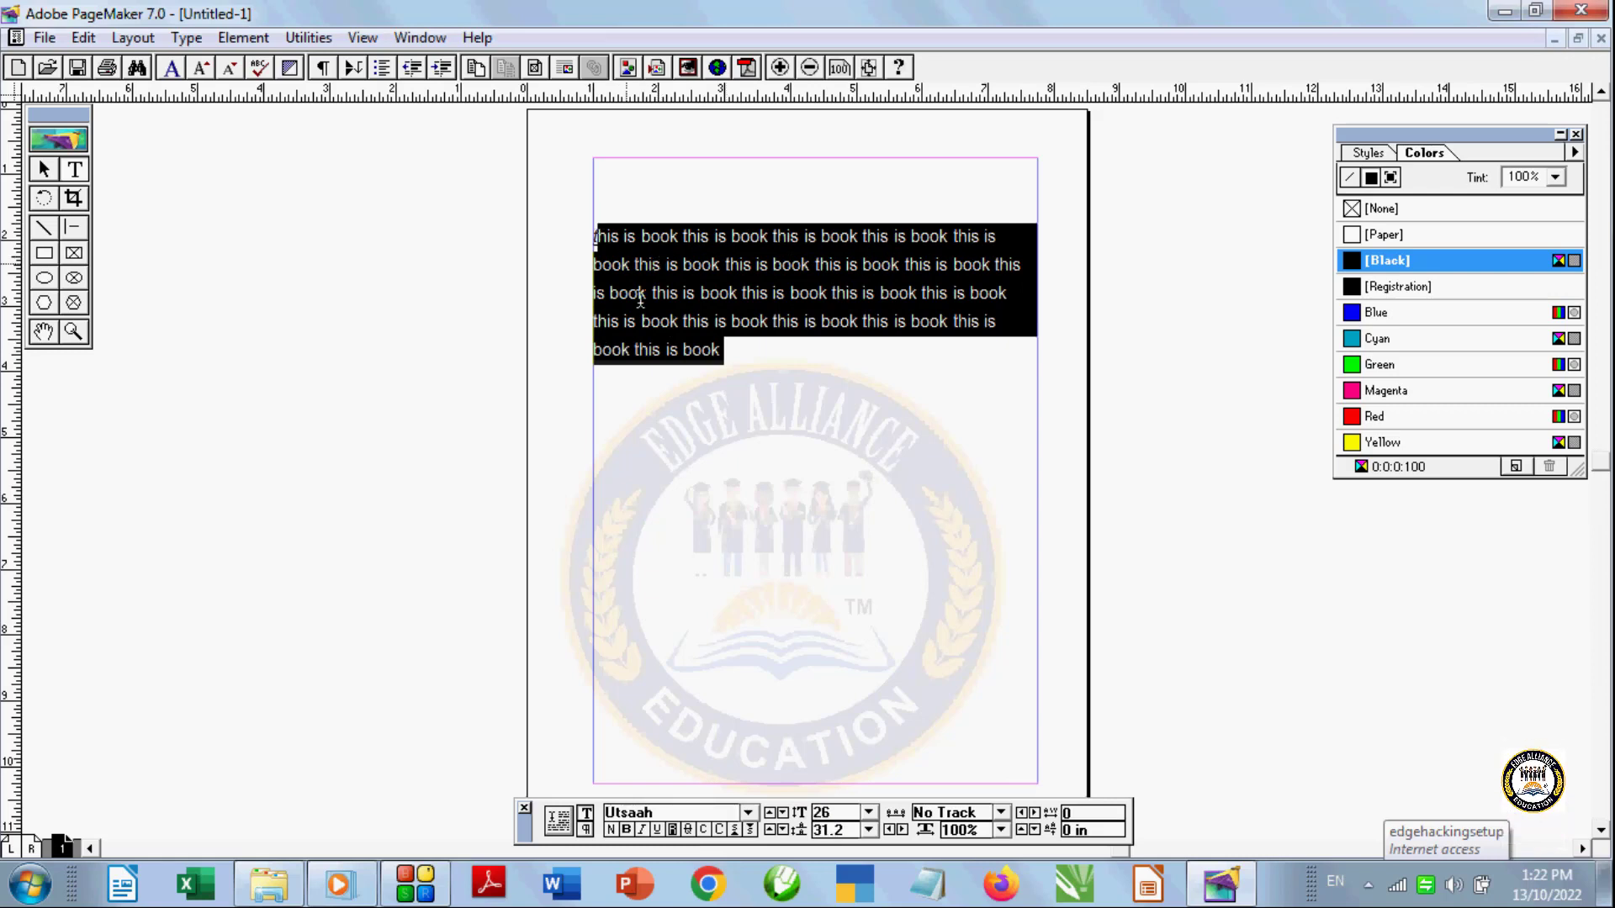
left_click(704, 831)
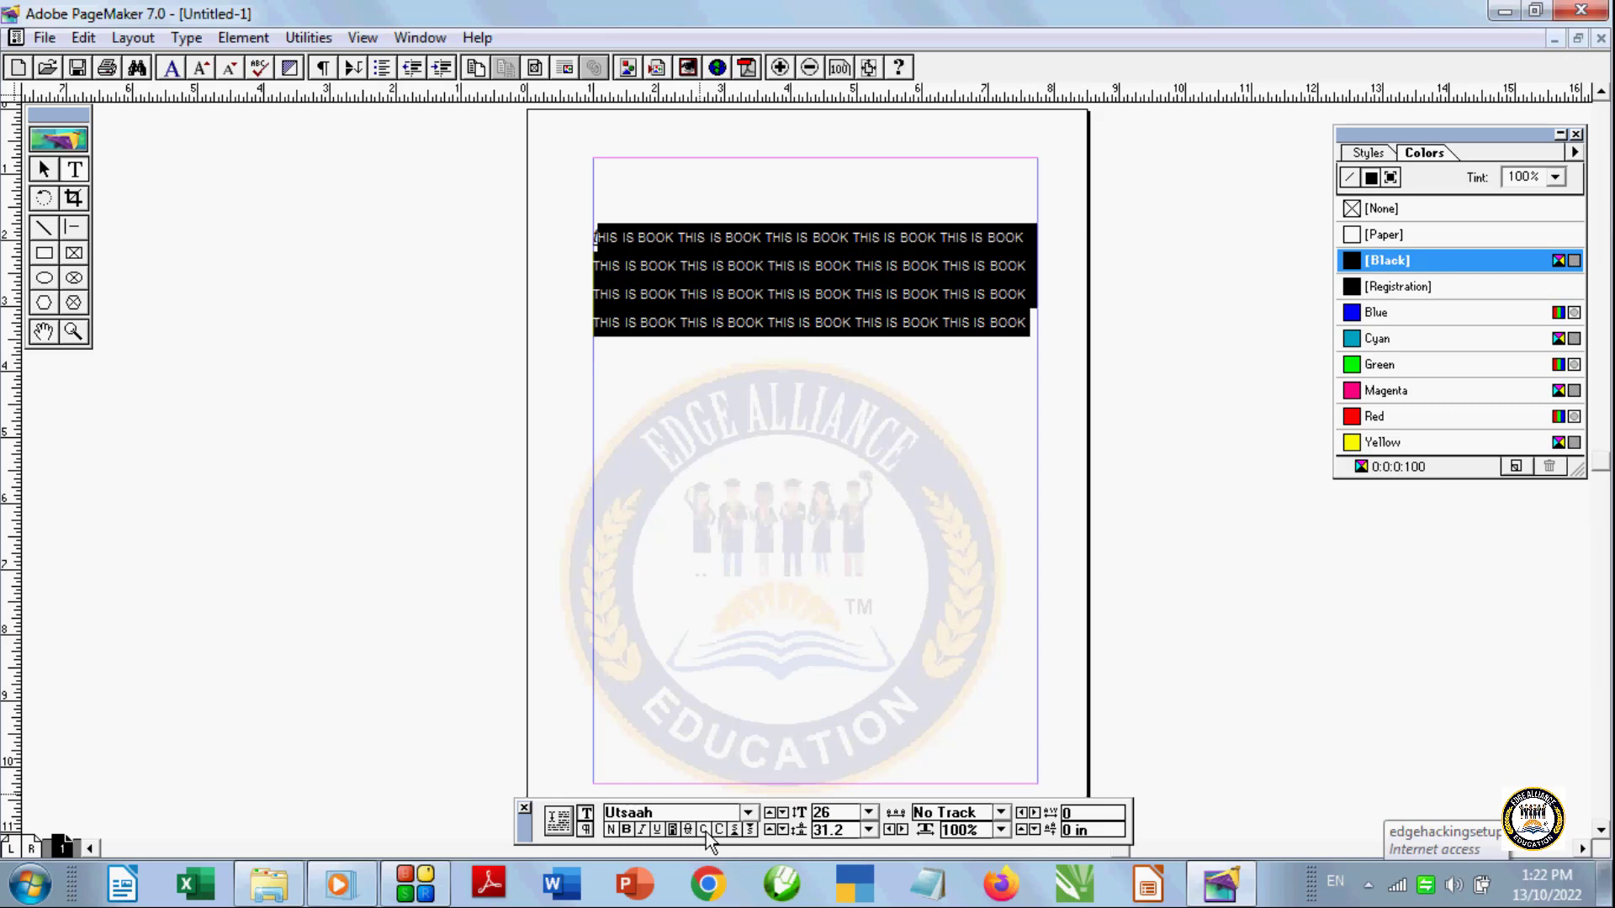
left_click(719, 828)
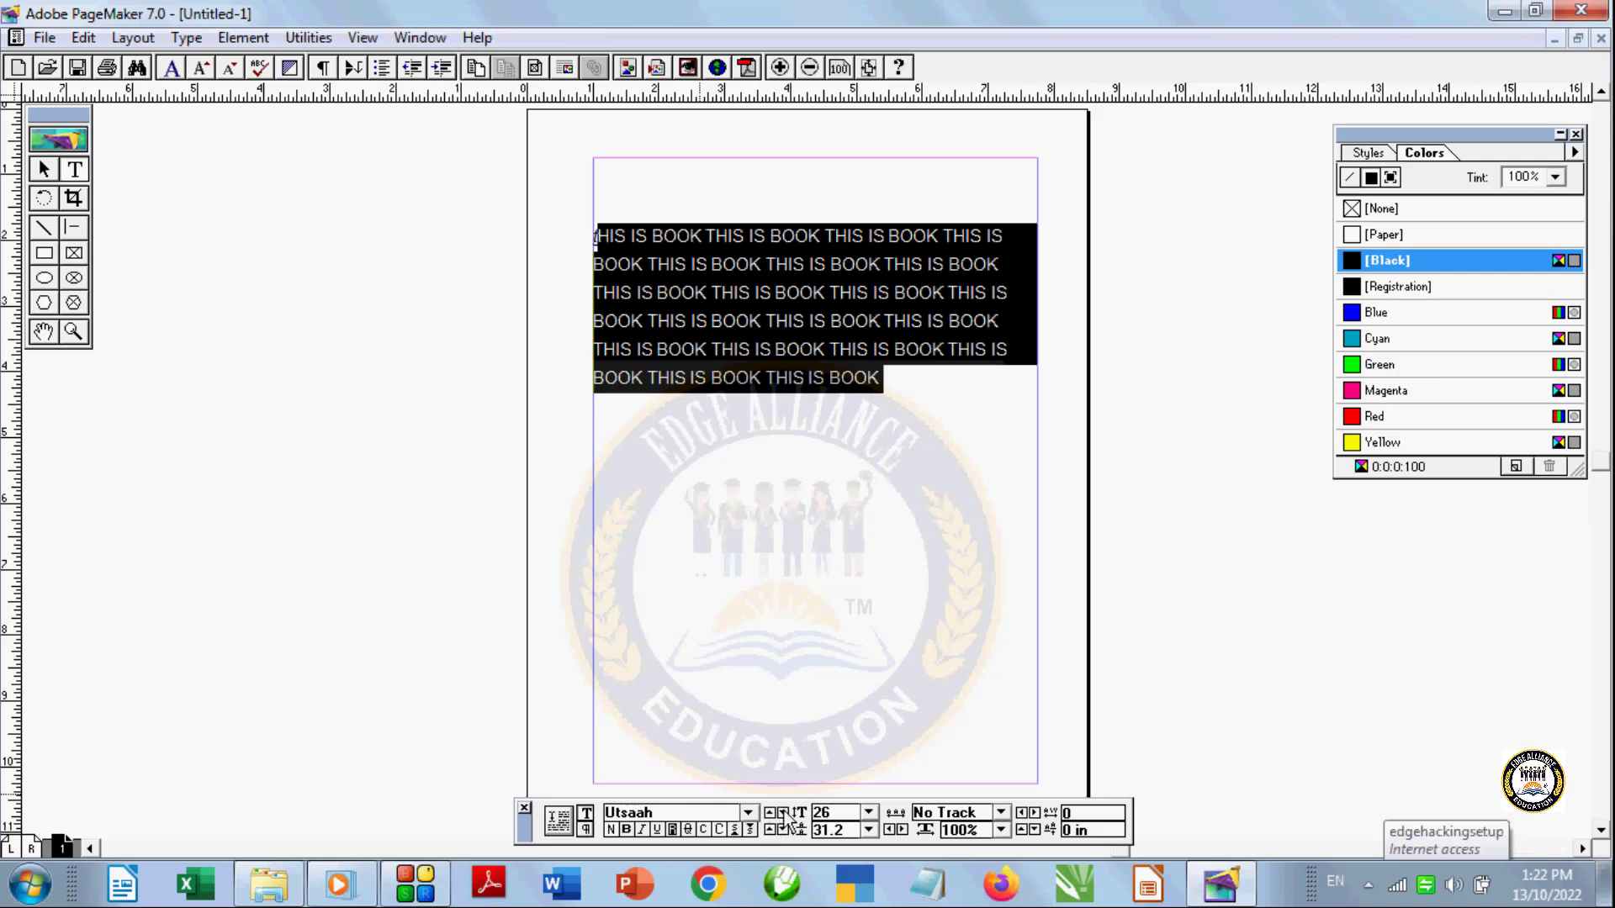
Set the selected text's size to 11 points
left_click(868, 815)
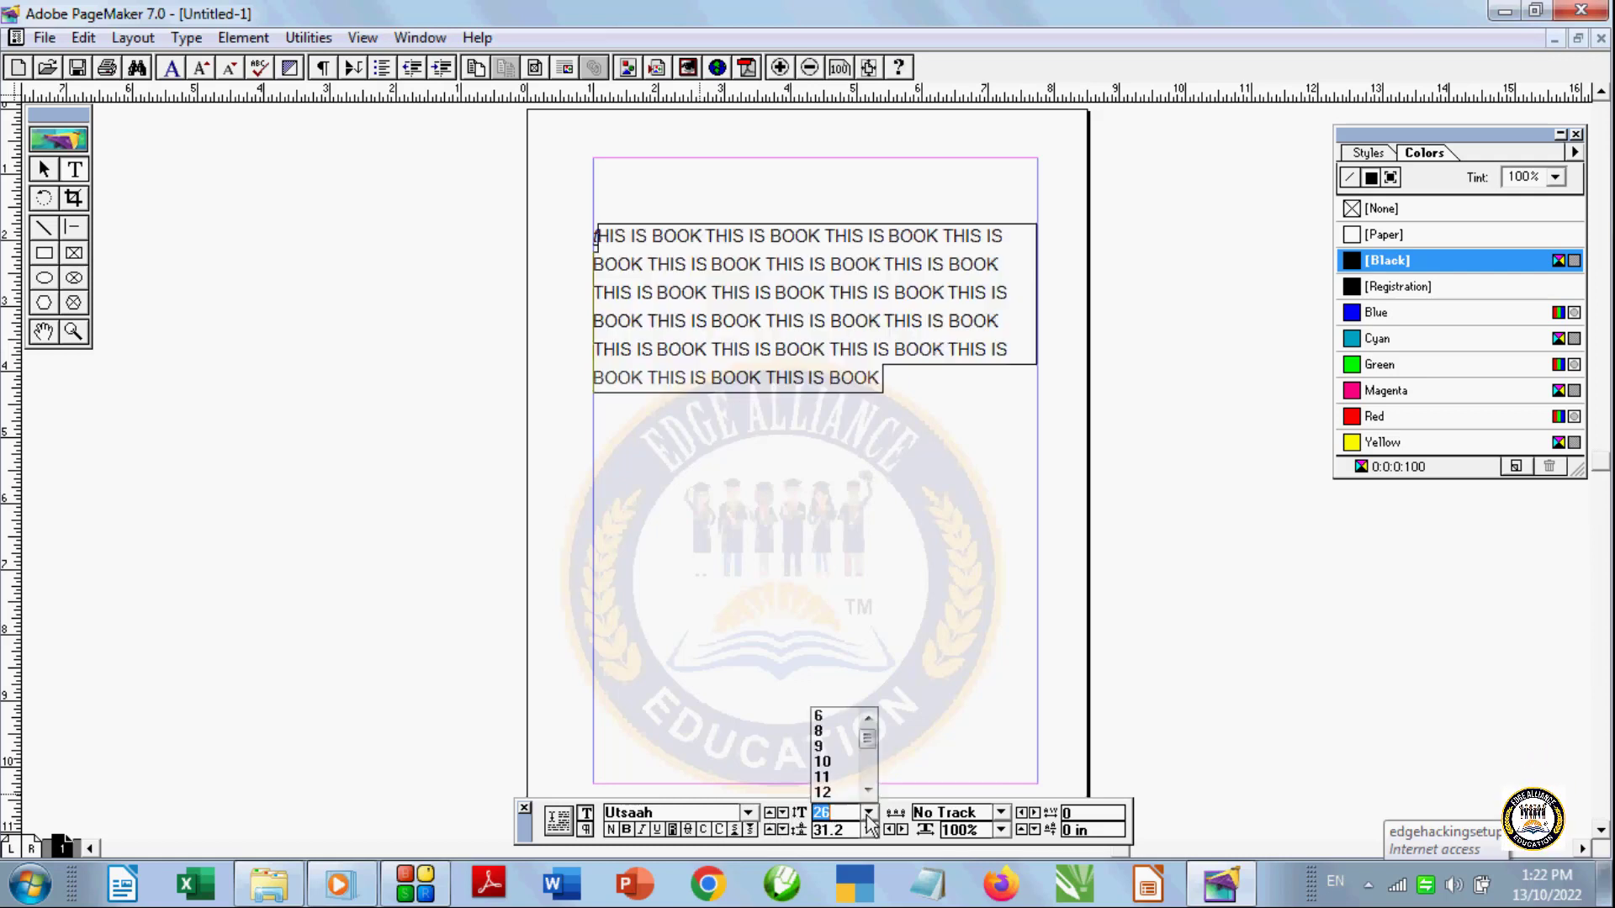
left_click(858, 800)
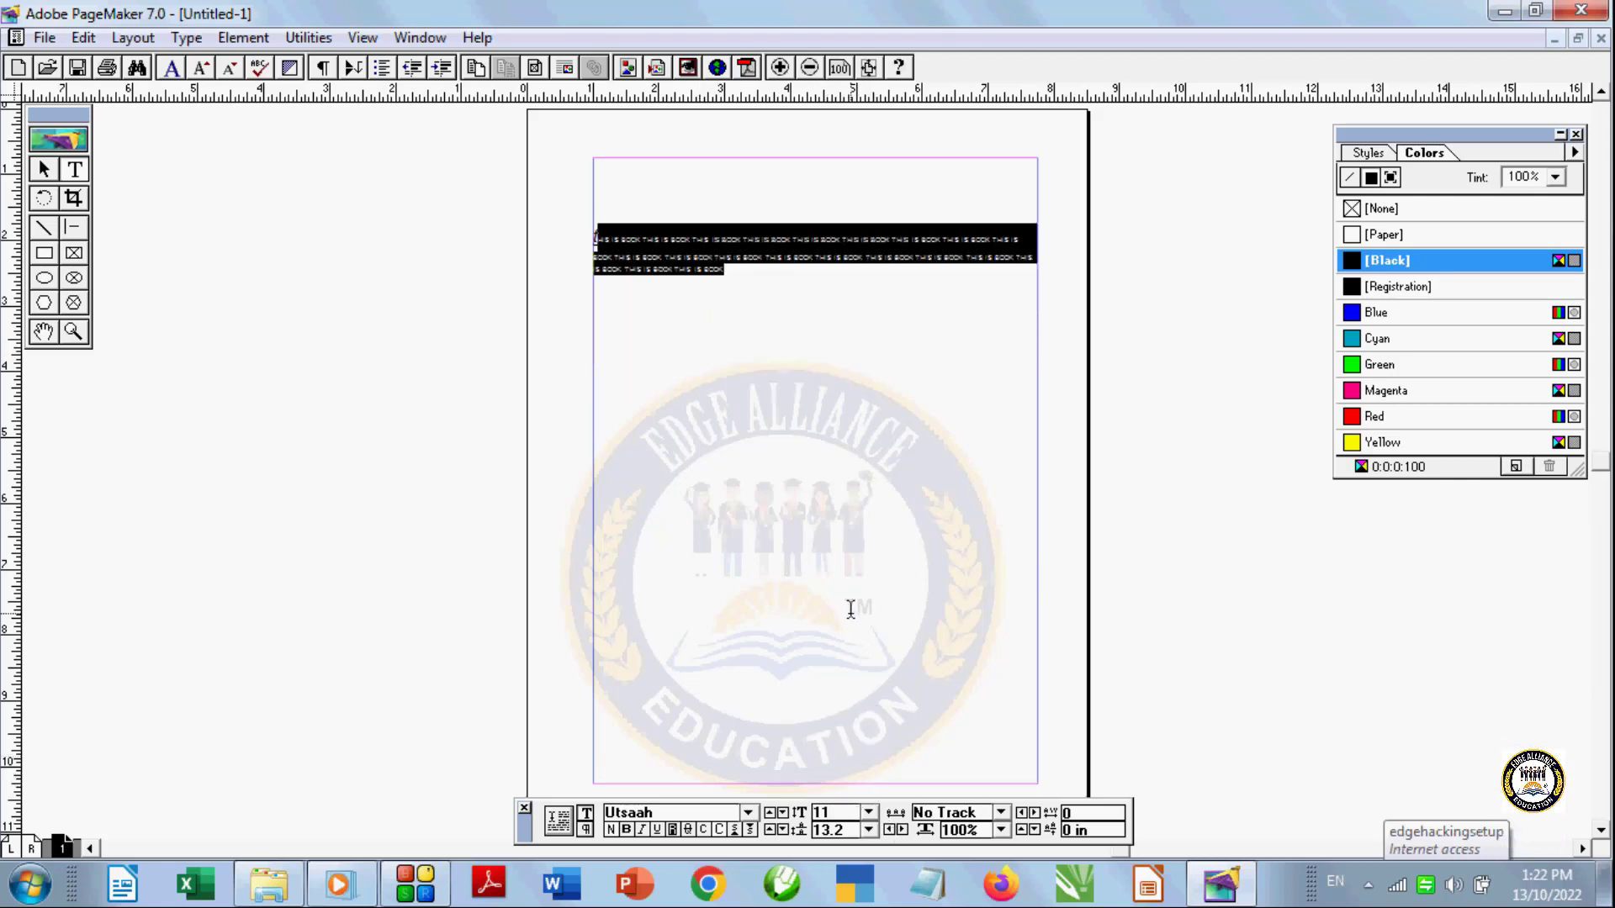
Increase the selected text's size in steps to 24 points
key("ctrl+alt+shift+period")
key("ctrl+alt+shift+period")
key("ctrl+alt+shift+period")
key("ctrl+alt+shift+period")
key("ctrl+alt+shift+period")
key("ctrl+alt+shift+period")
key("ctrl+alt+shift+period")
key("ctrl+alt+shift+period")
key("ctrl+alt+shift+period")
key("ctrl+alt+shift+period")
key("ctrl+alt+shift+period")
key("ctrl+alt+shift+period")
key("ctrl+alt+shift+period")
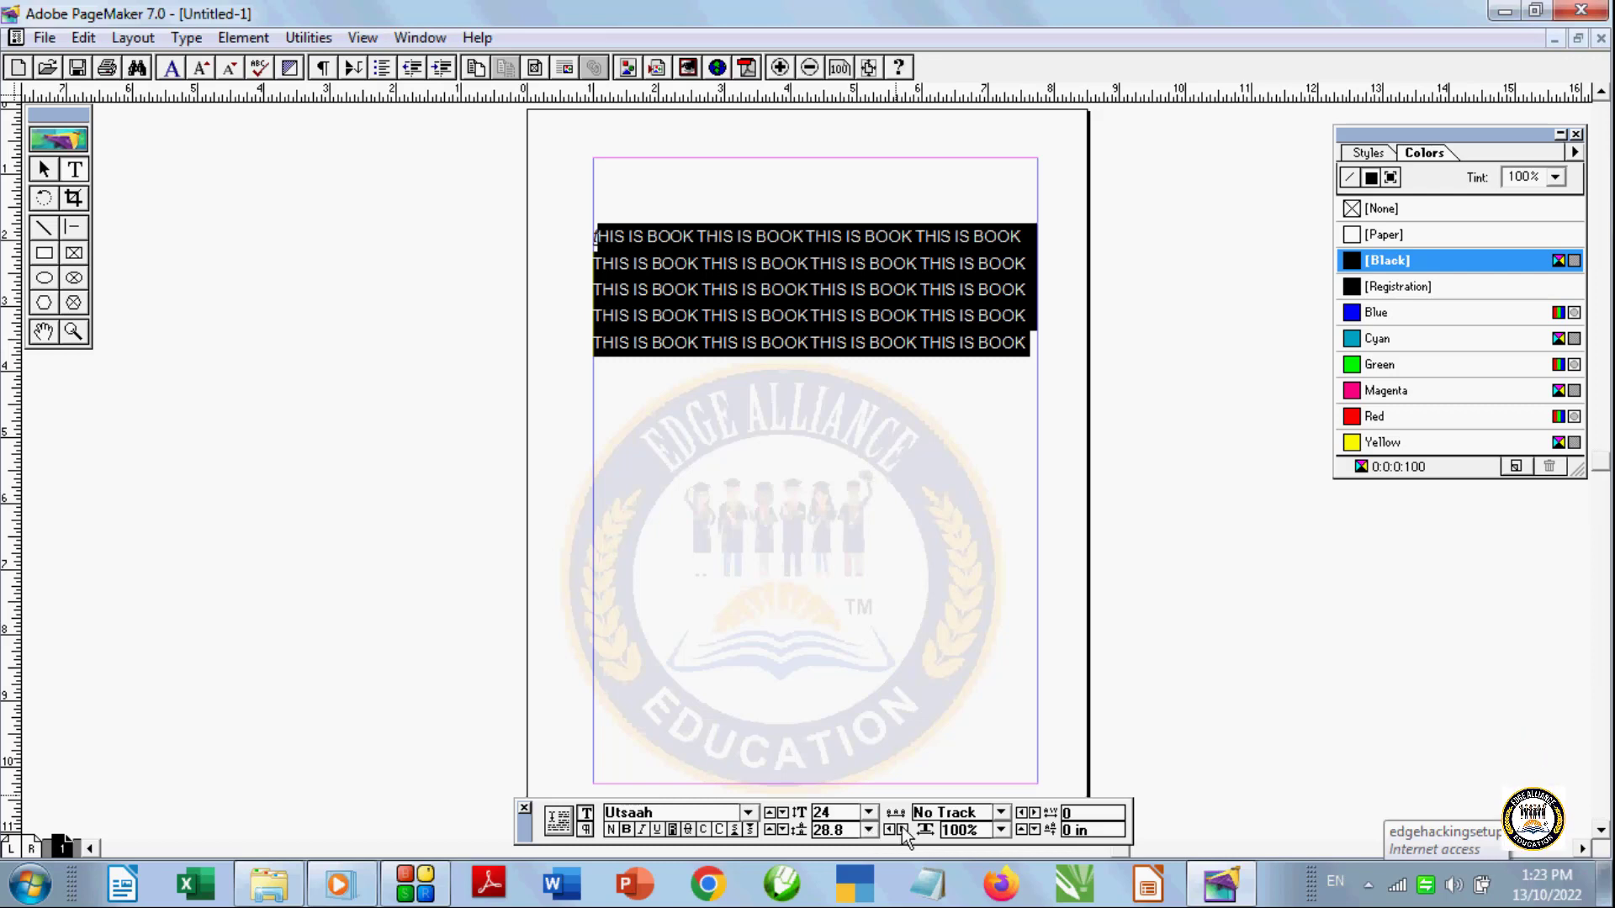
Try leading values of 25 and 72 on the selected text, and finish with a leading of 25.5
left_click(868, 830)
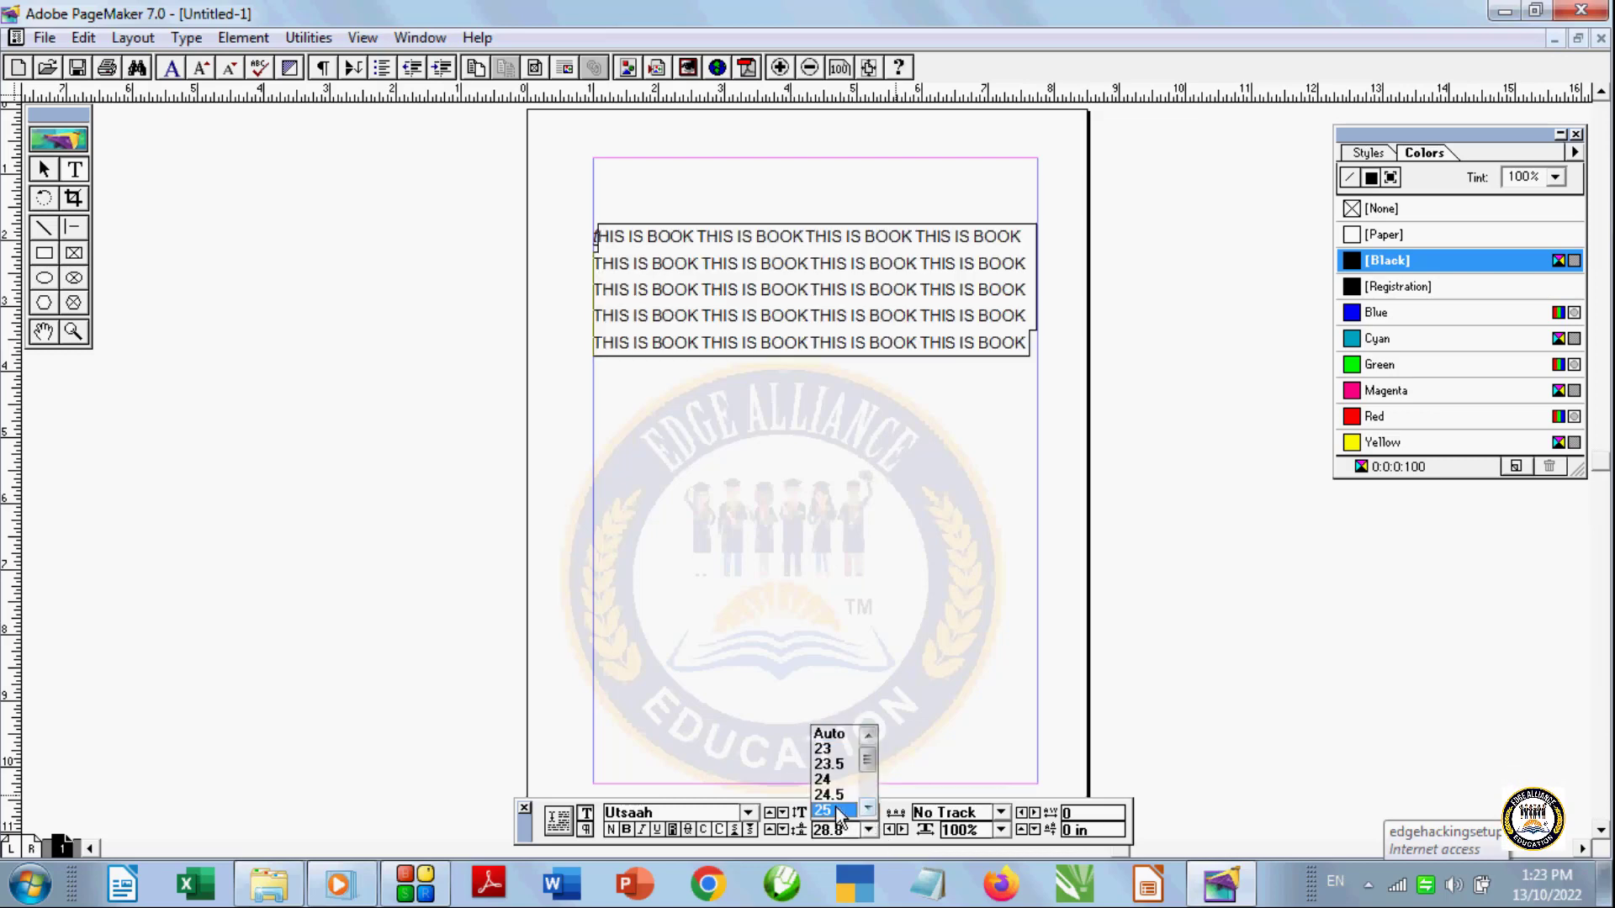
left_click(833, 811)
left_click(868, 830)
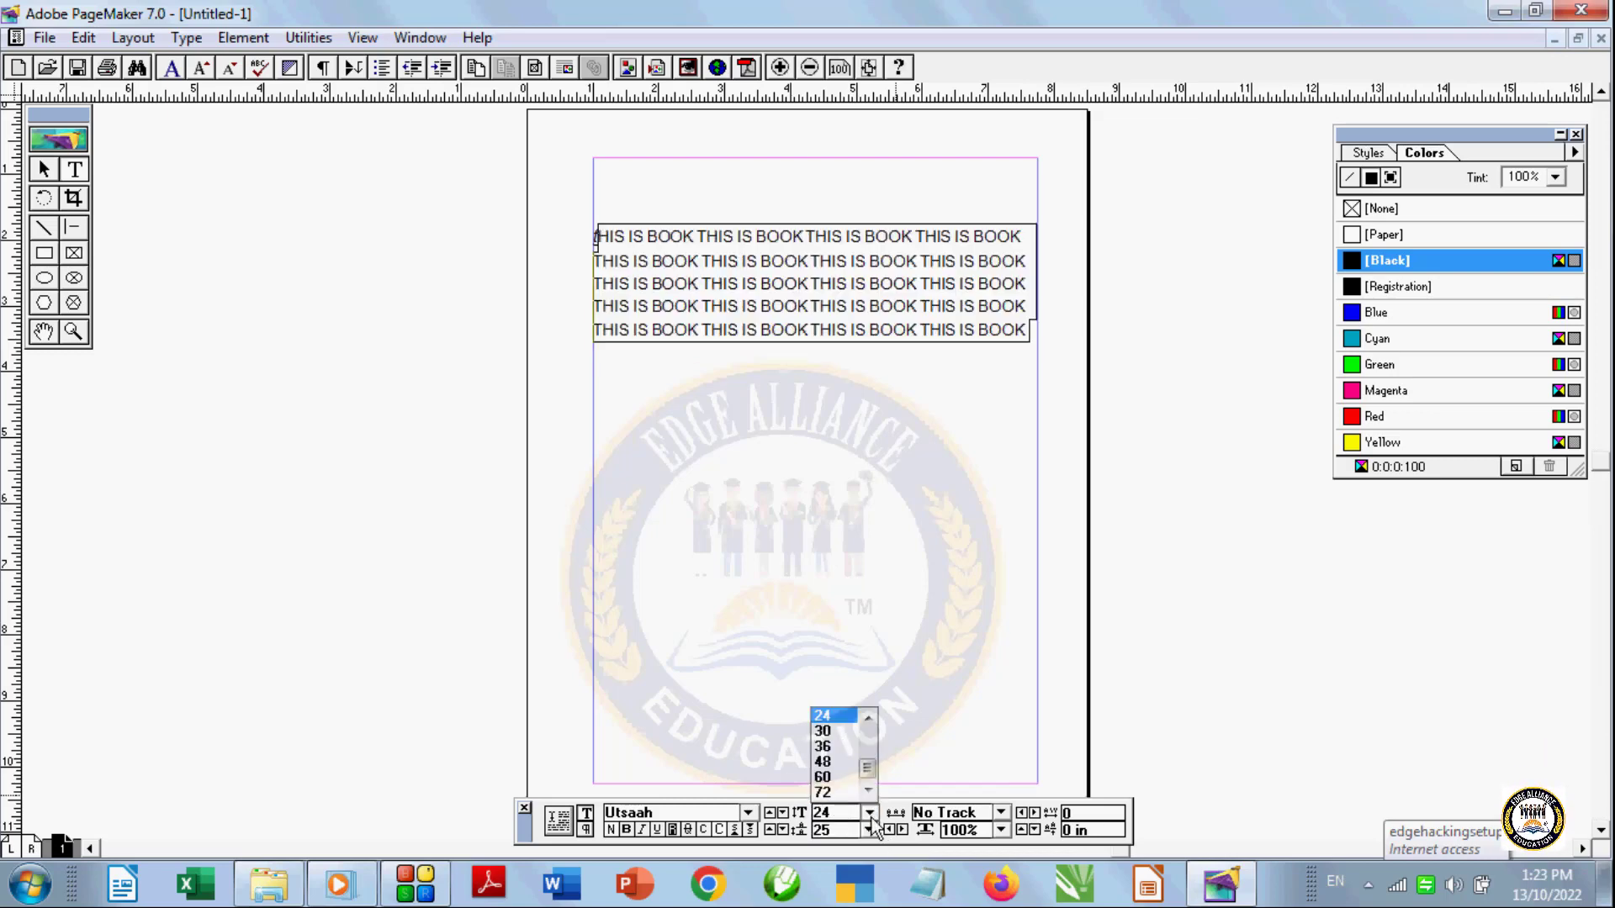
left_click(855, 811)
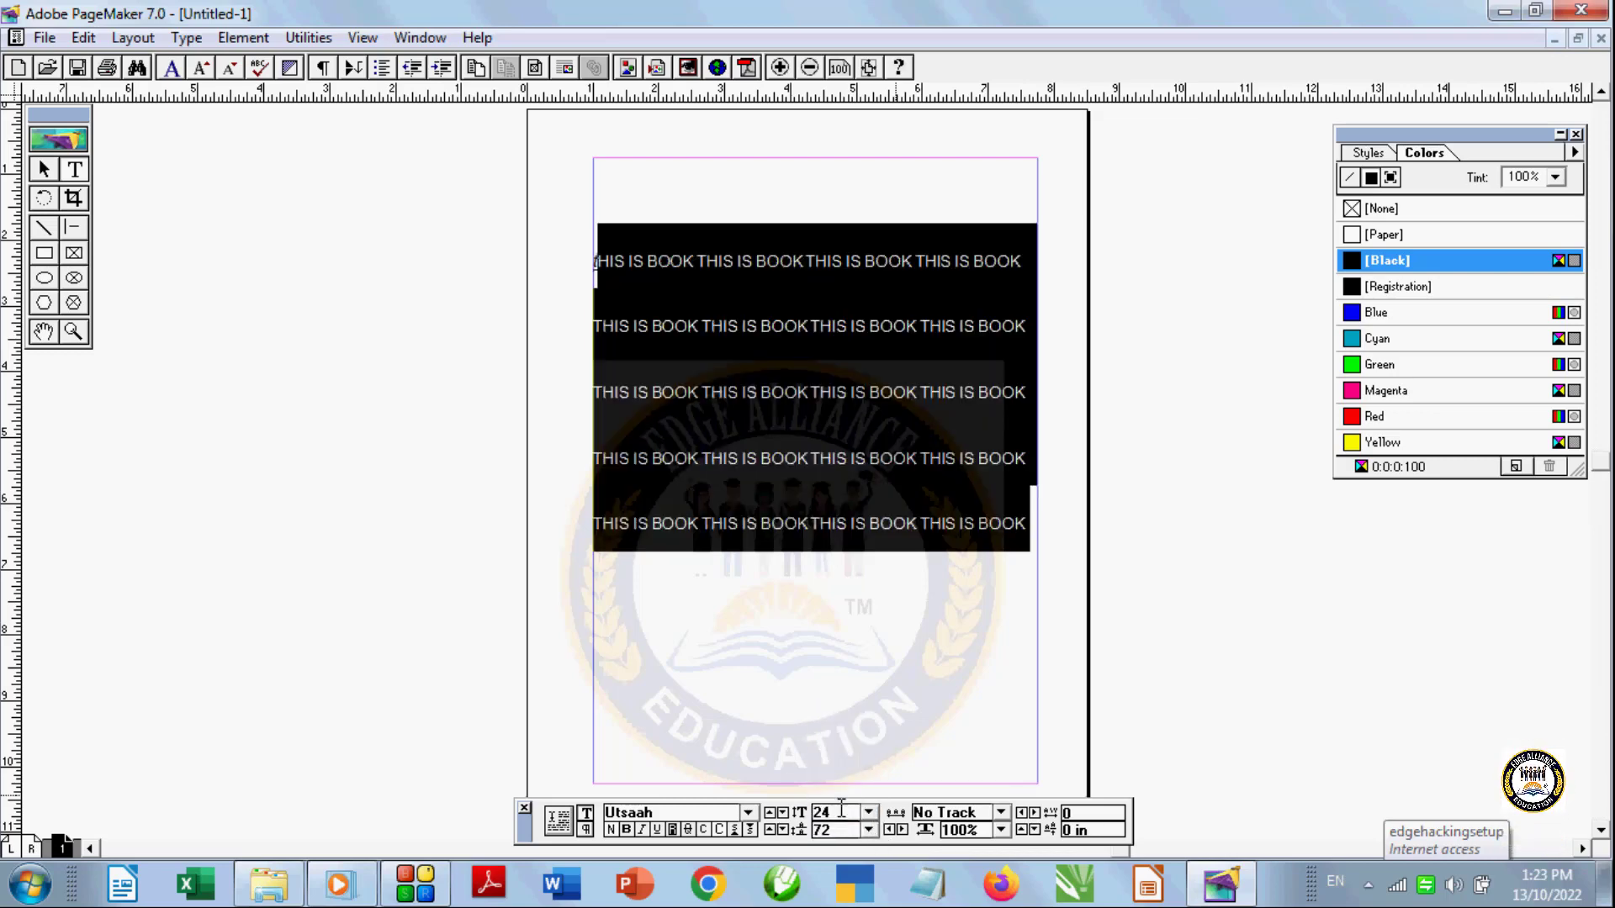
left_click(868, 830)
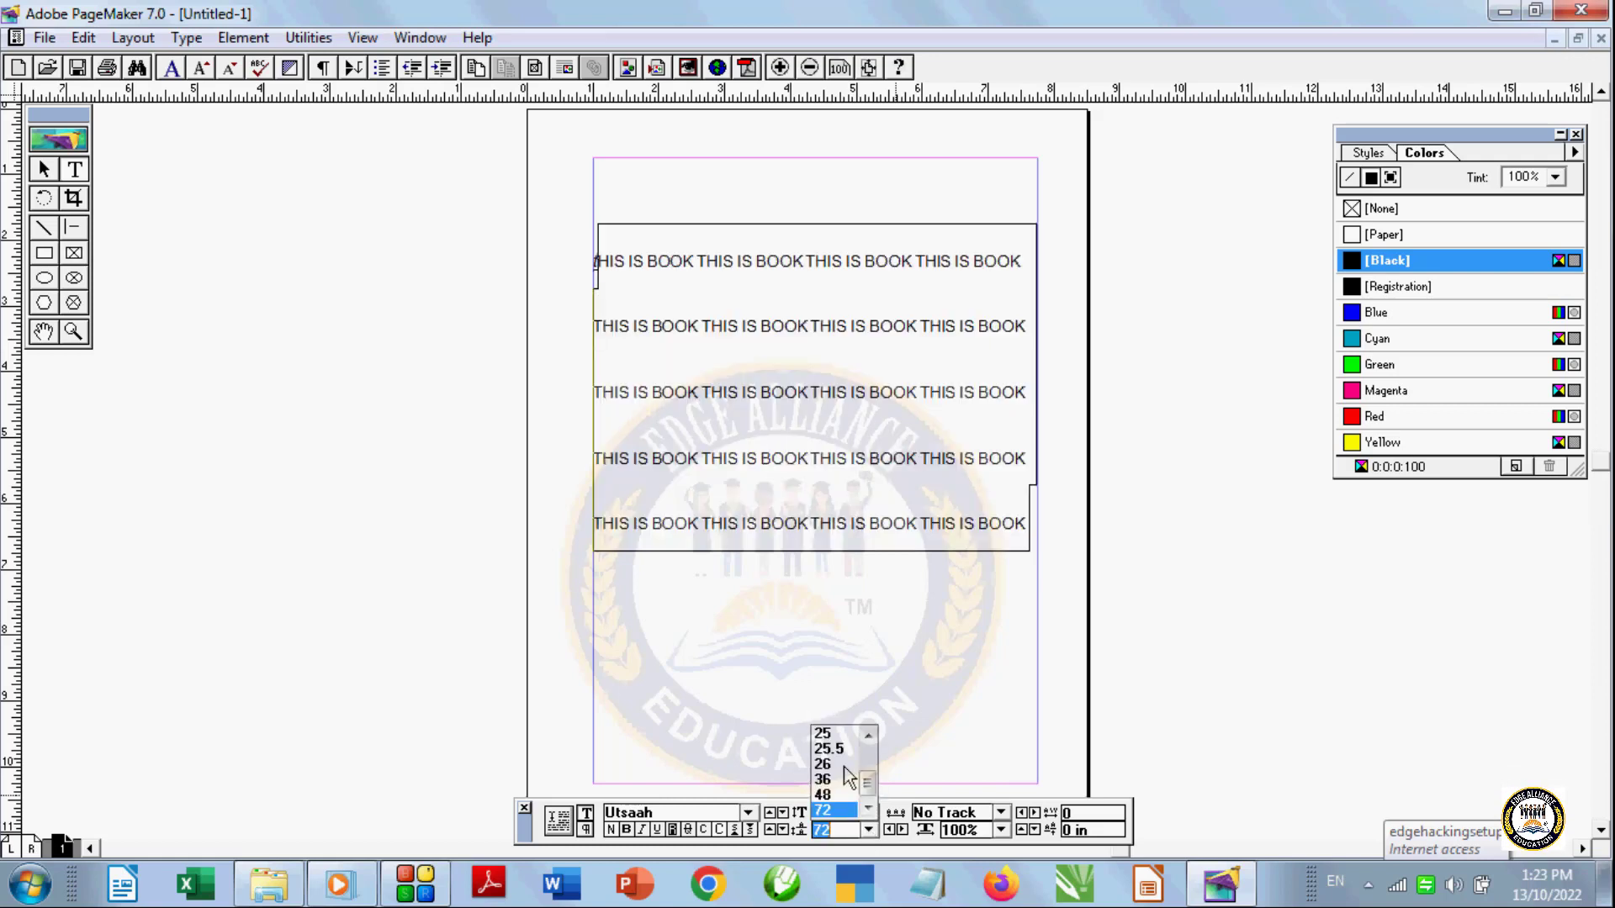
left_click(835, 743)
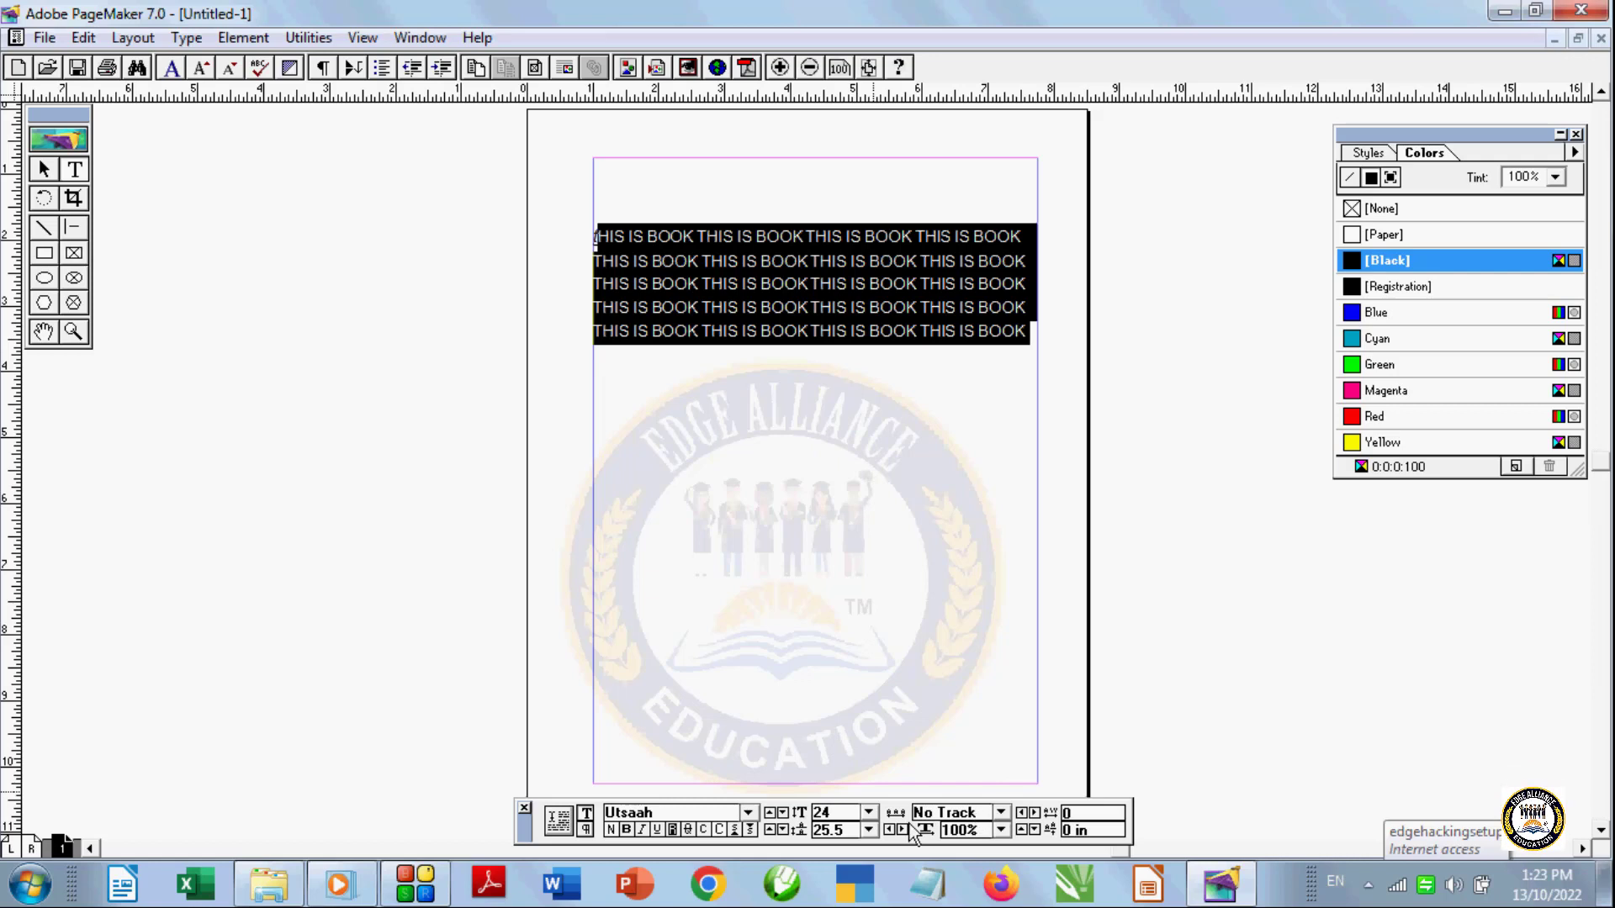
Apply Very Loose, Loose, Normal and Tight tracking to the selected text in turn, ending with Very Tight
left_click(1001, 813)
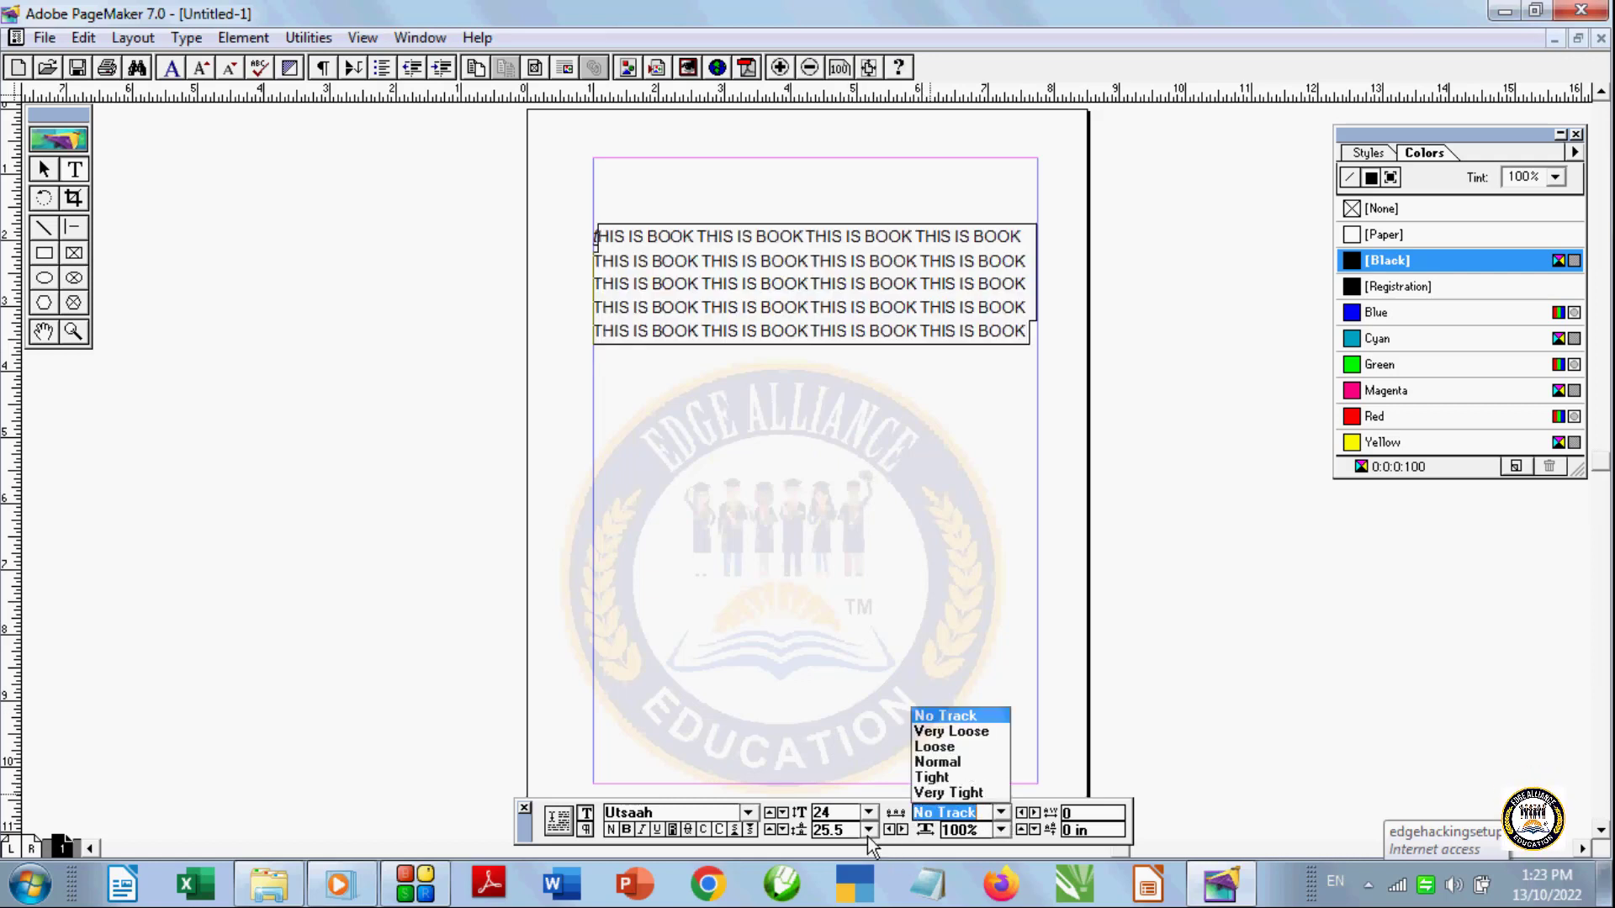
left_click(963, 729)
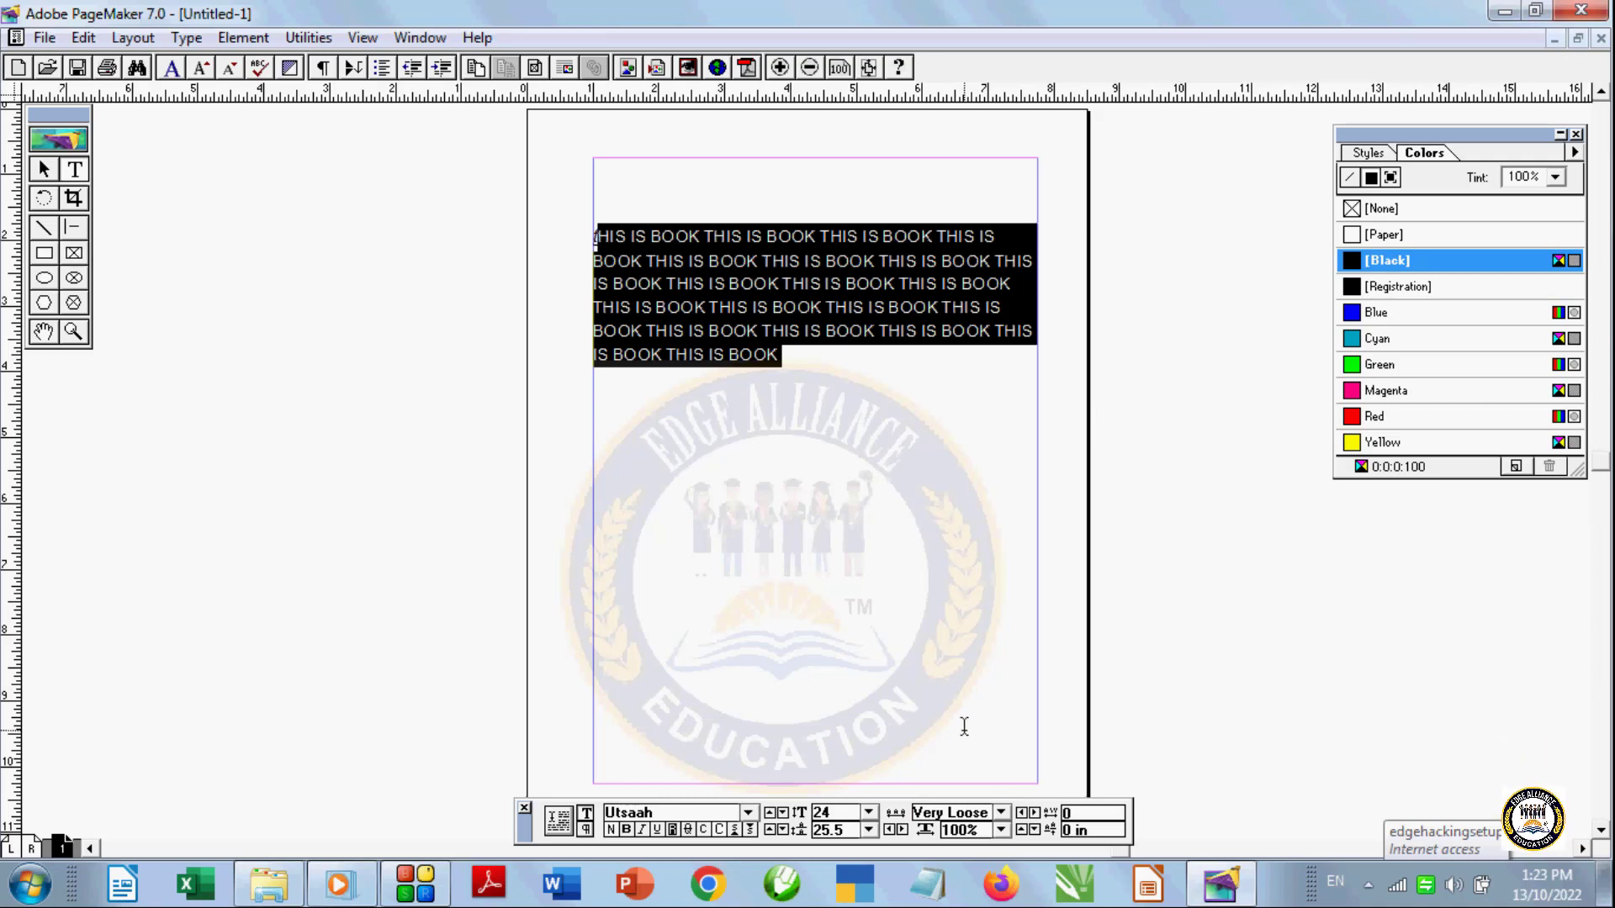
left_click(1001, 812)
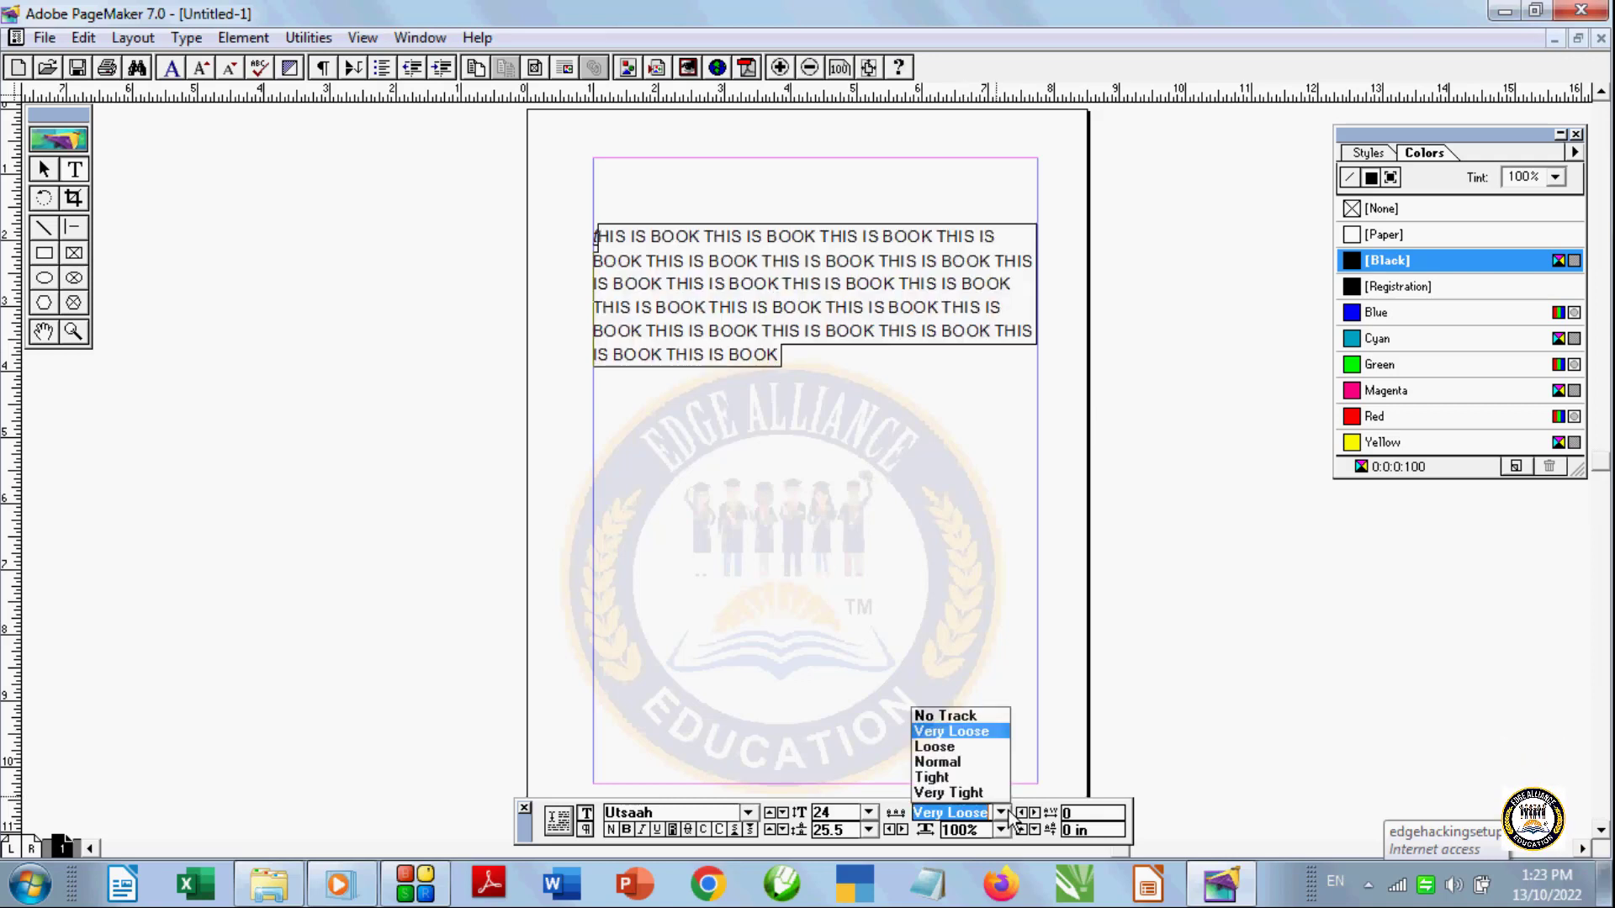
left_click(933, 747)
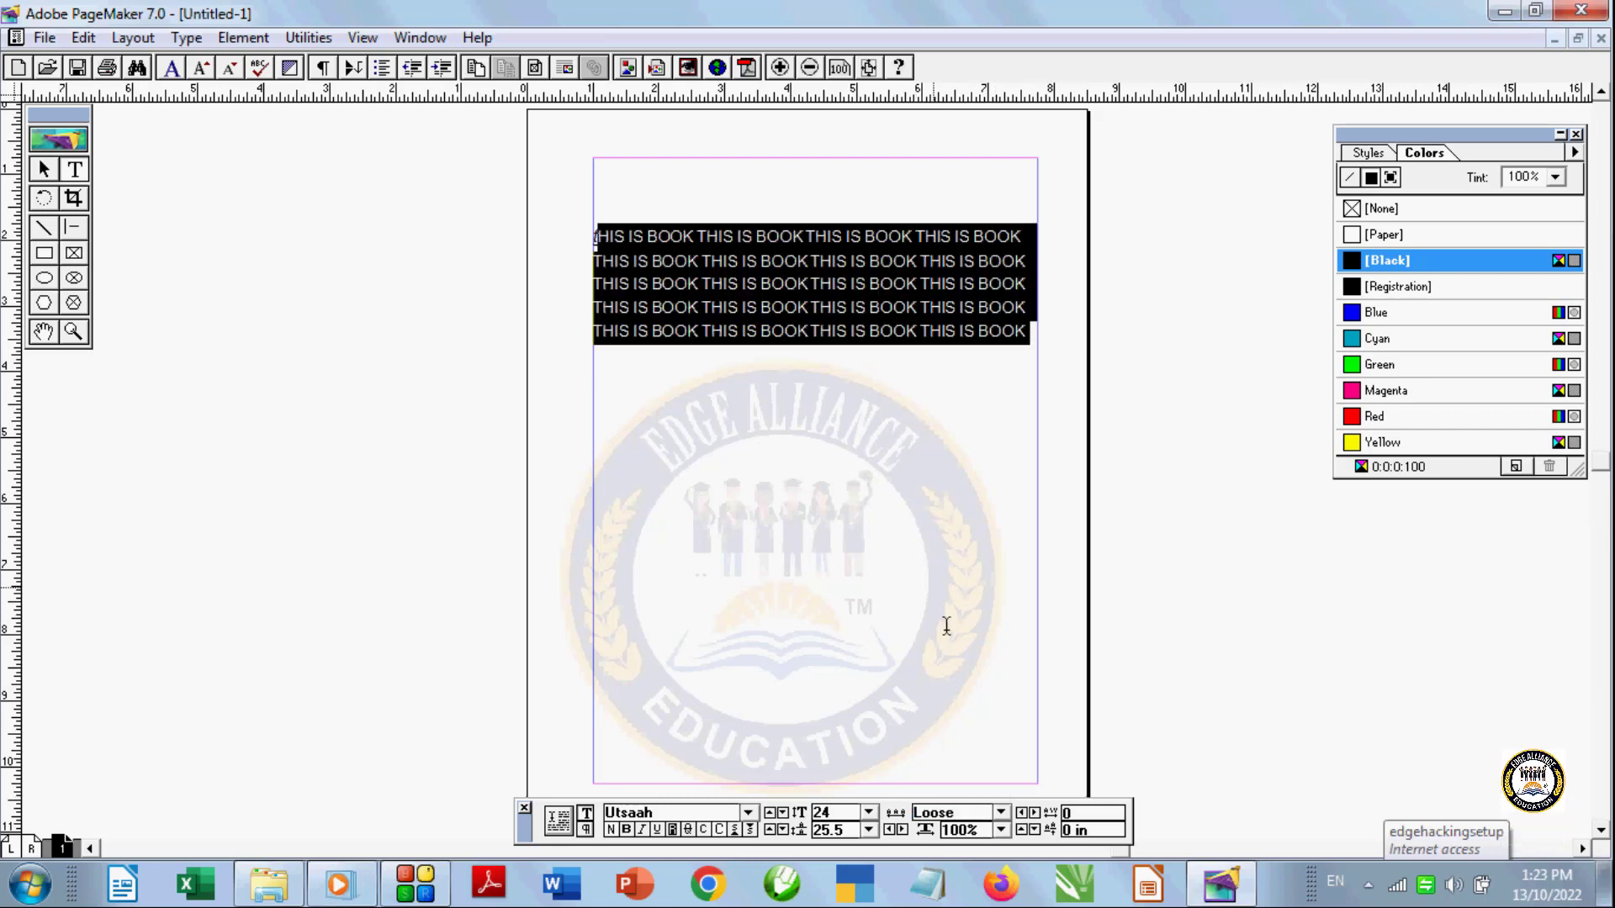
left_click(1000, 813)
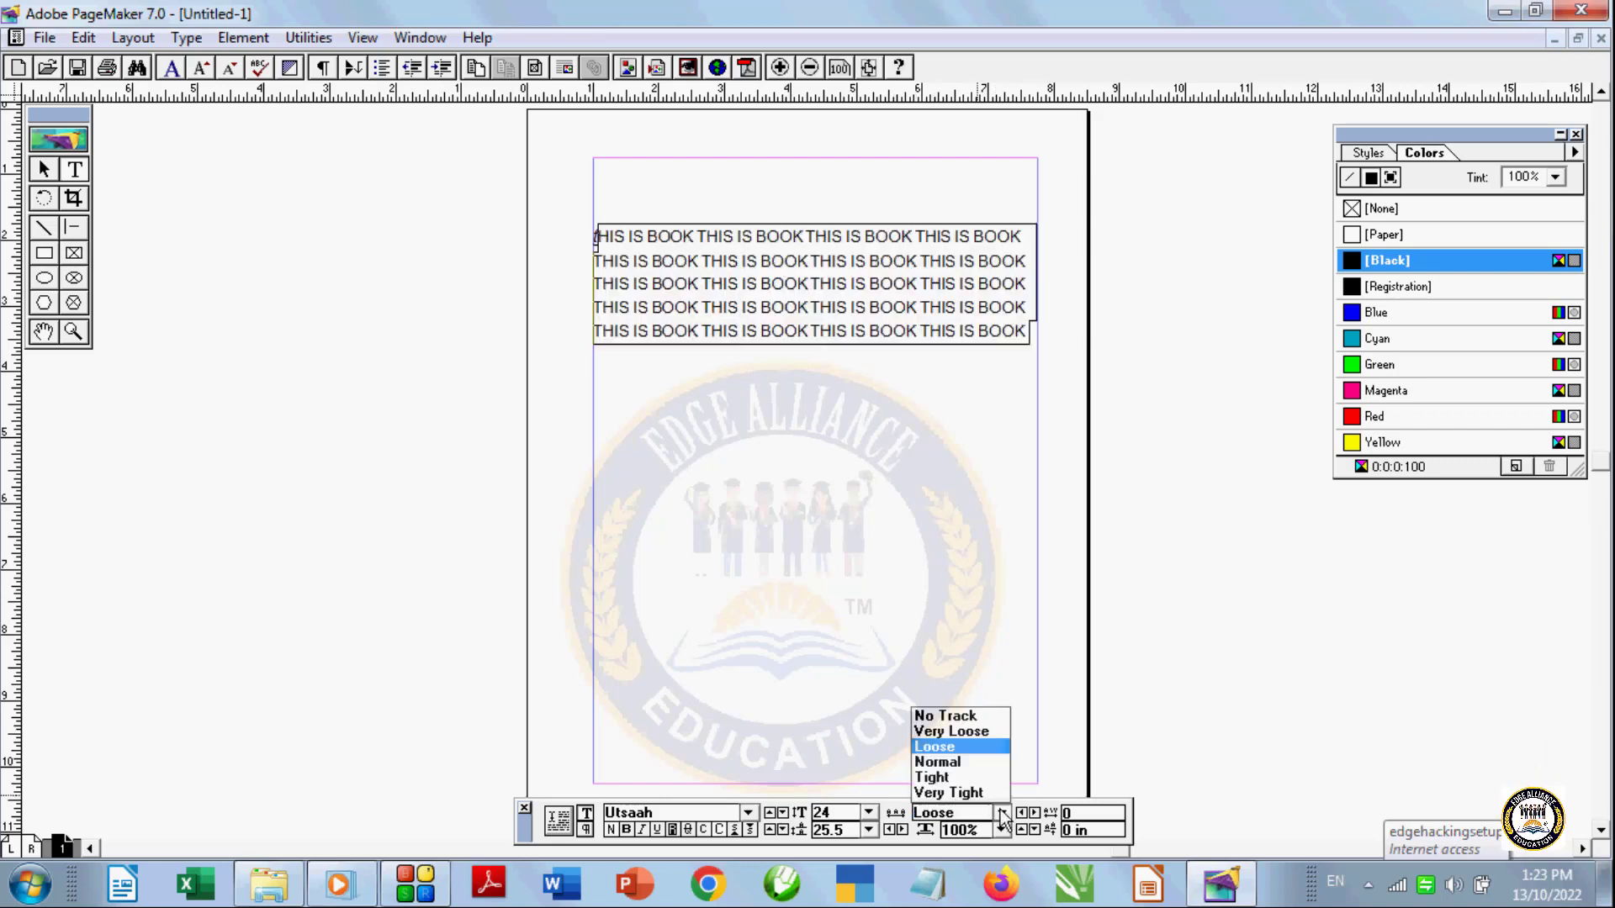
left_click(942, 759)
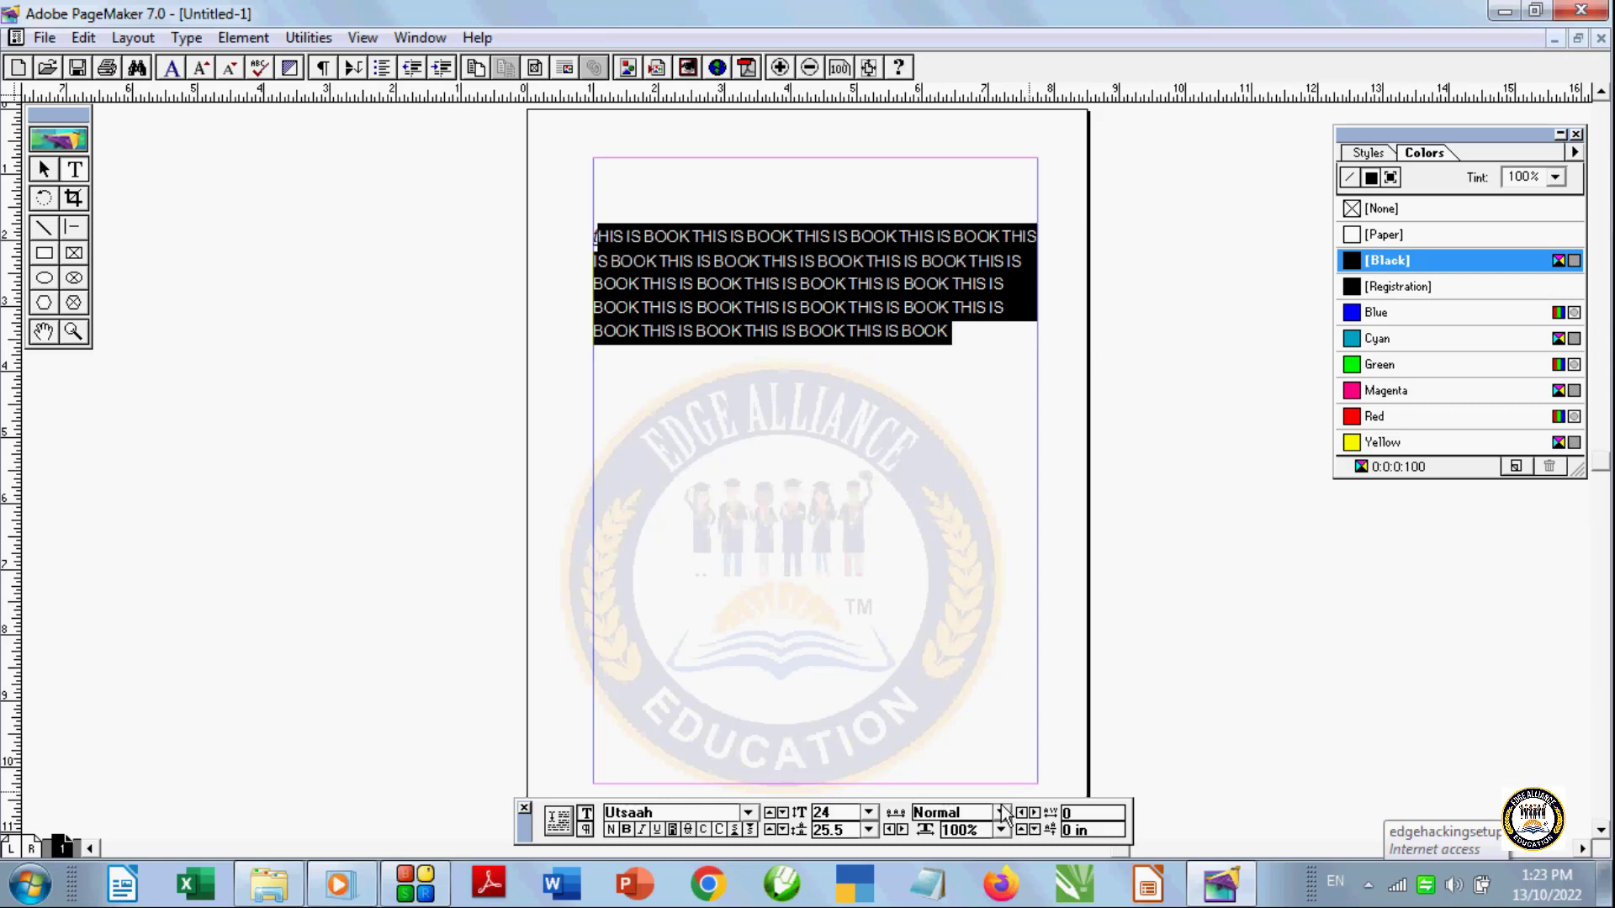
left_click(1001, 813)
left_click(948, 775)
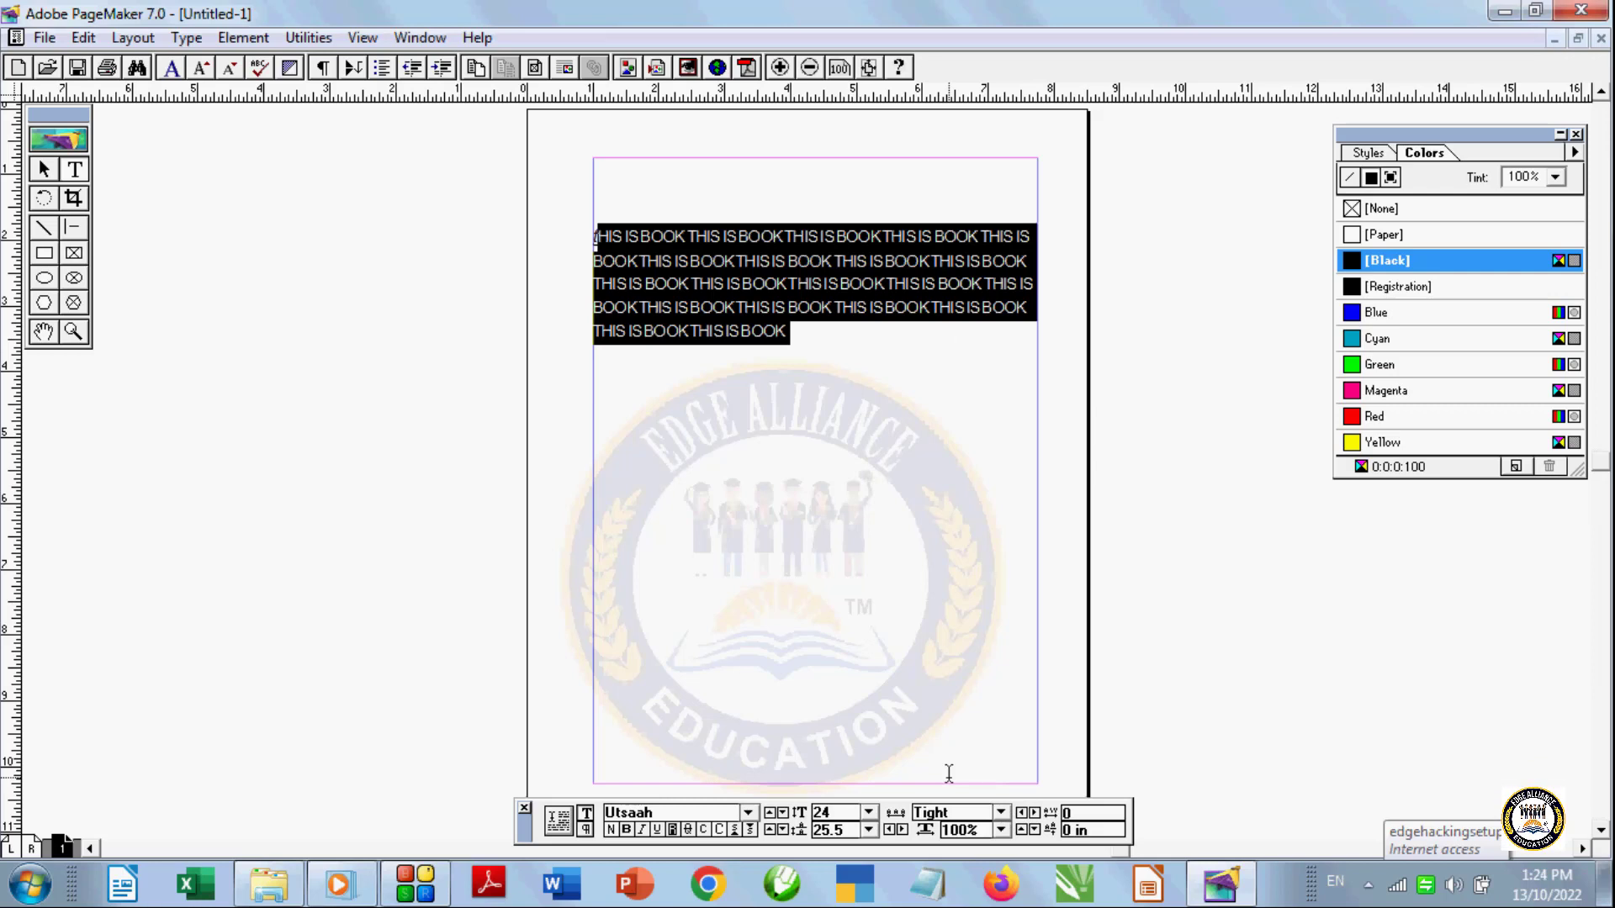
left_click(1002, 814)
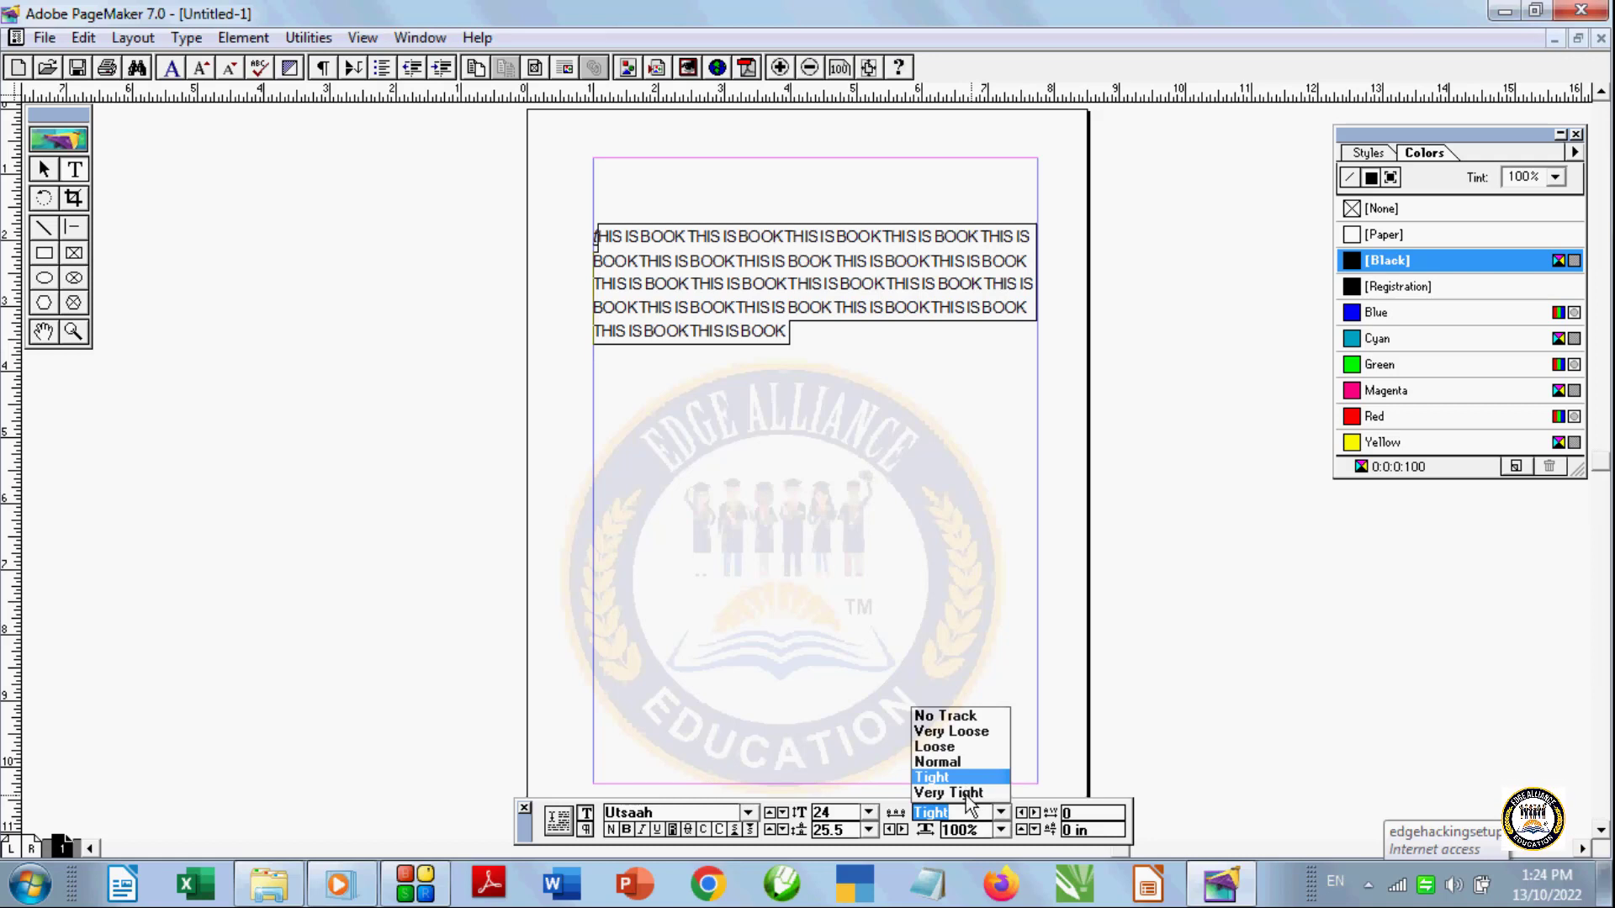
left_click(967, 792)
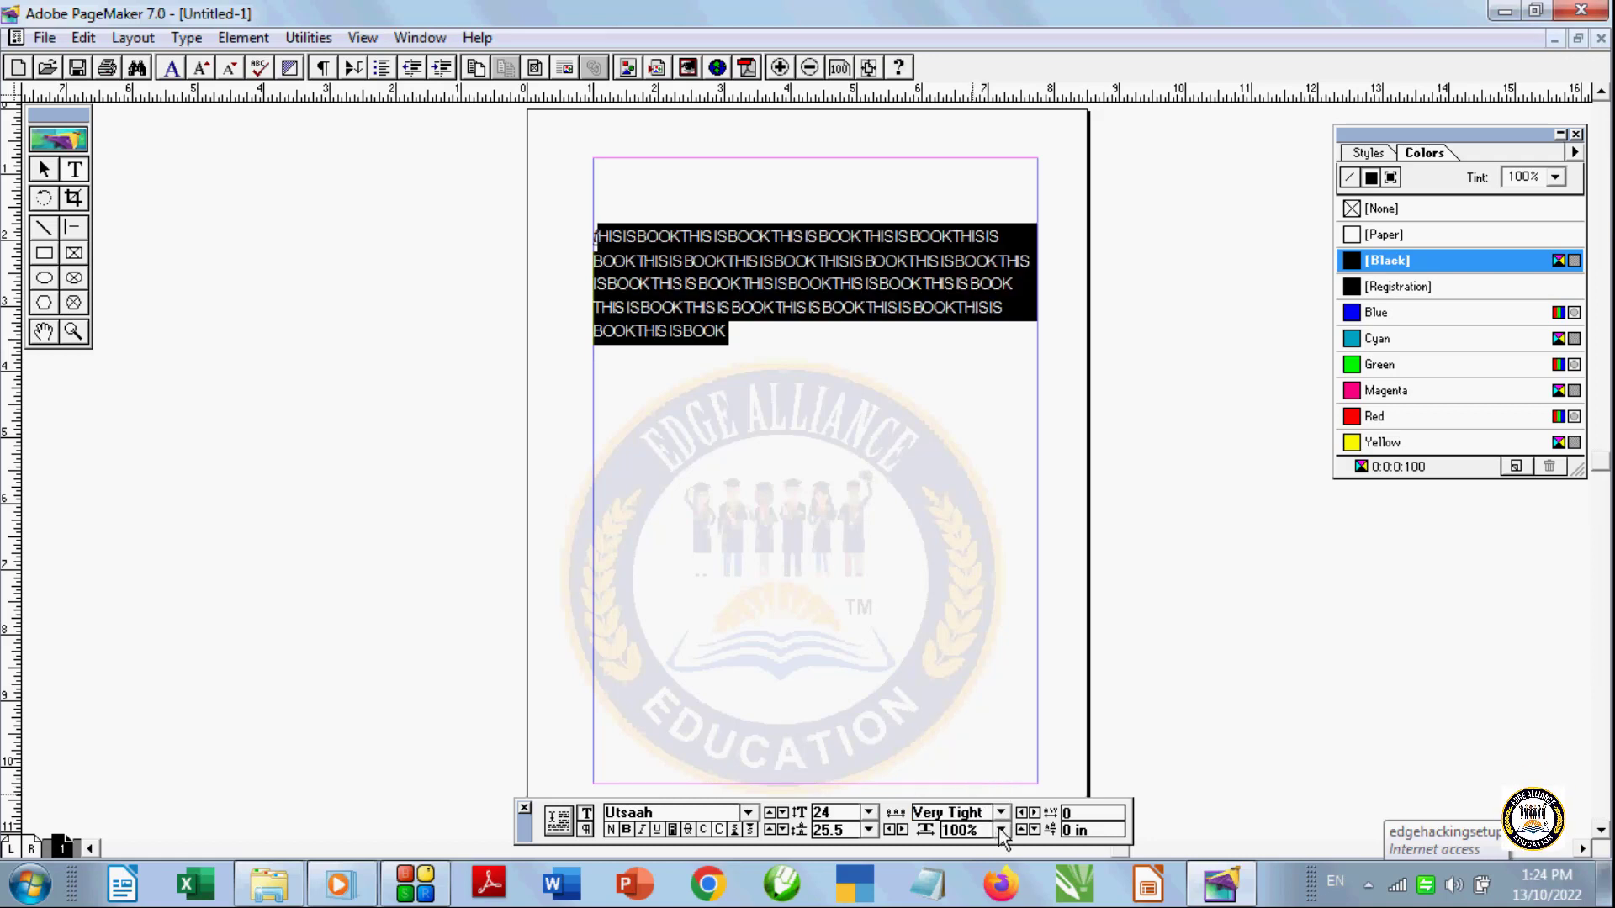
Increase the selected text's kerning in steps to 0.1 and lower its baseline shift to -0.03 in
left_click(1034, 812)
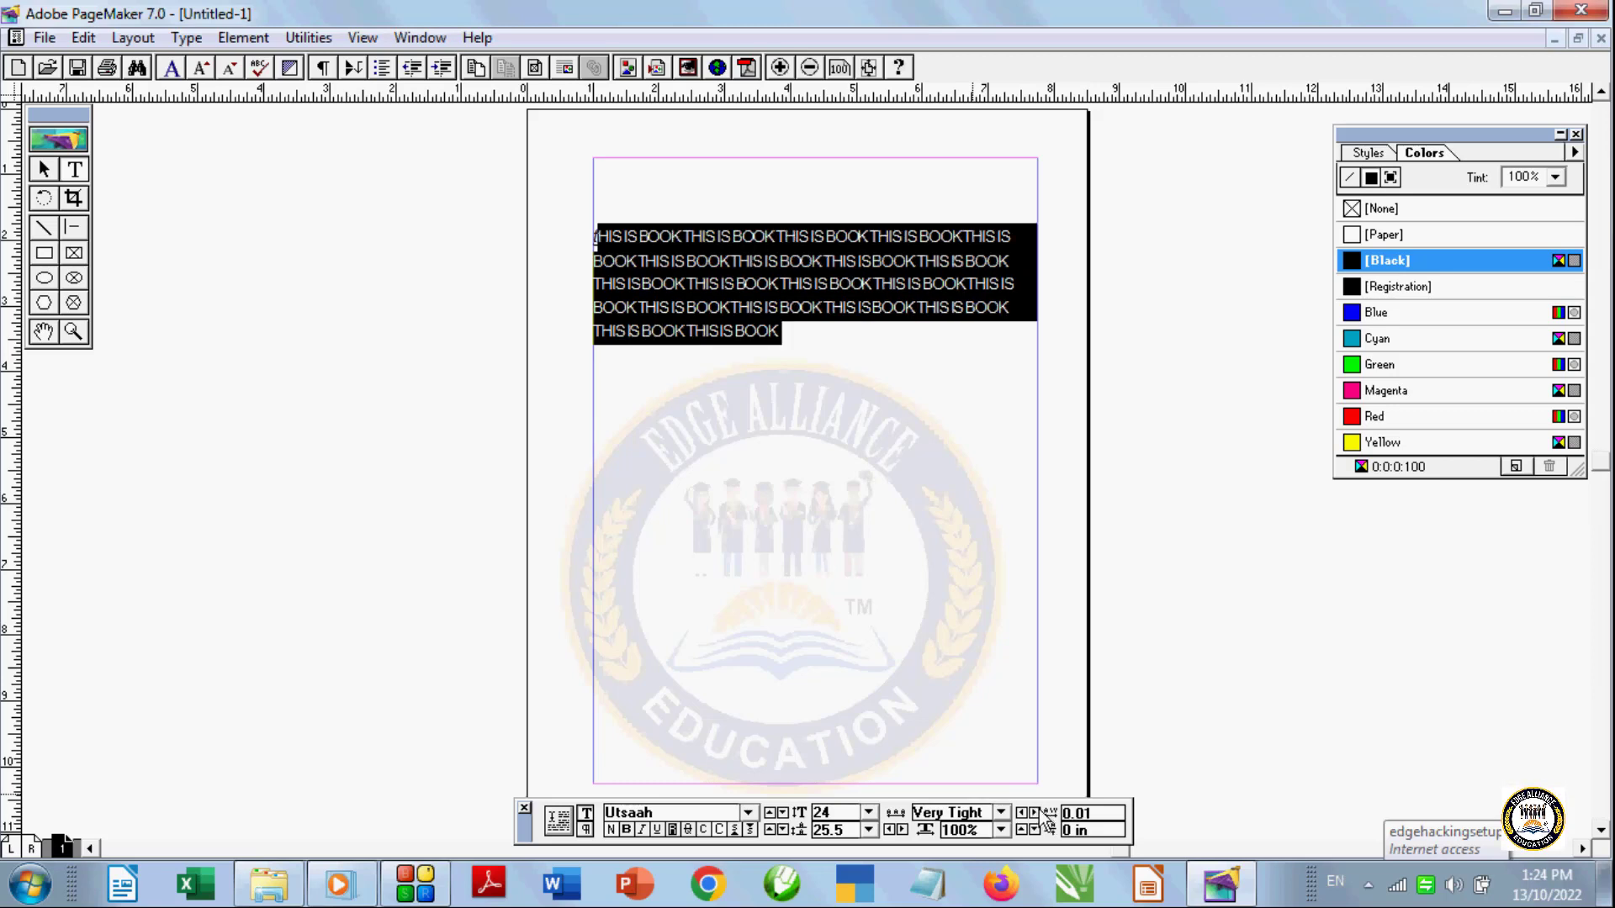
left_click(1036, 813)
left_click(1036, 812)
left_click(1043, 812)
left_click(1044, 812)
left_click(1044, 813)
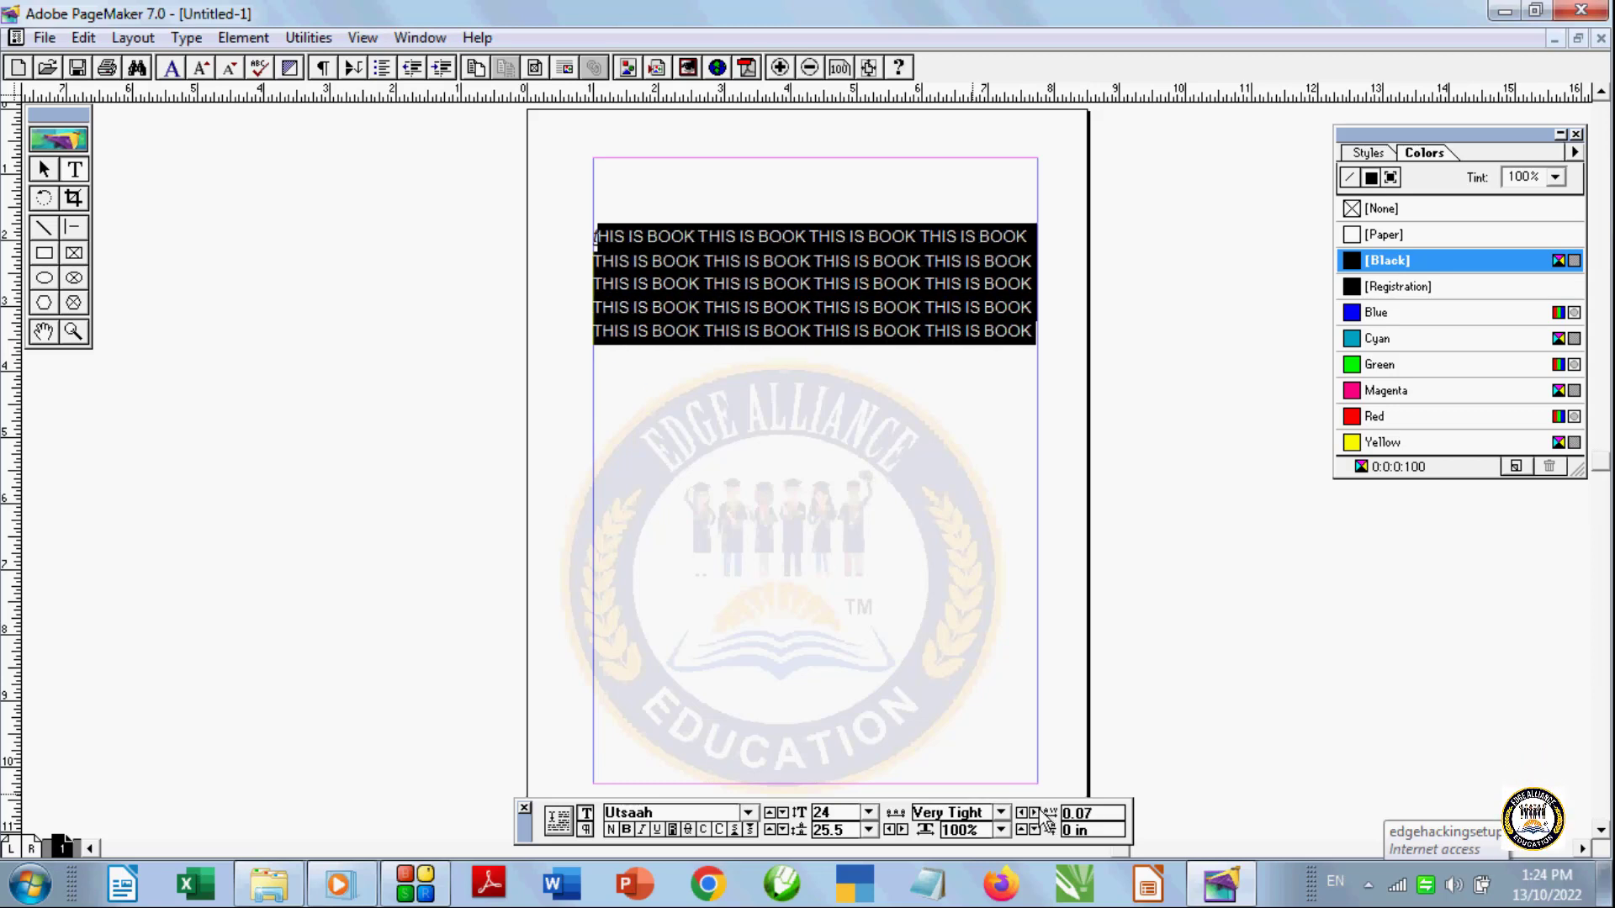
left_click(1033, 830)
left_click(1034, 830)
left_click(1033, 830)
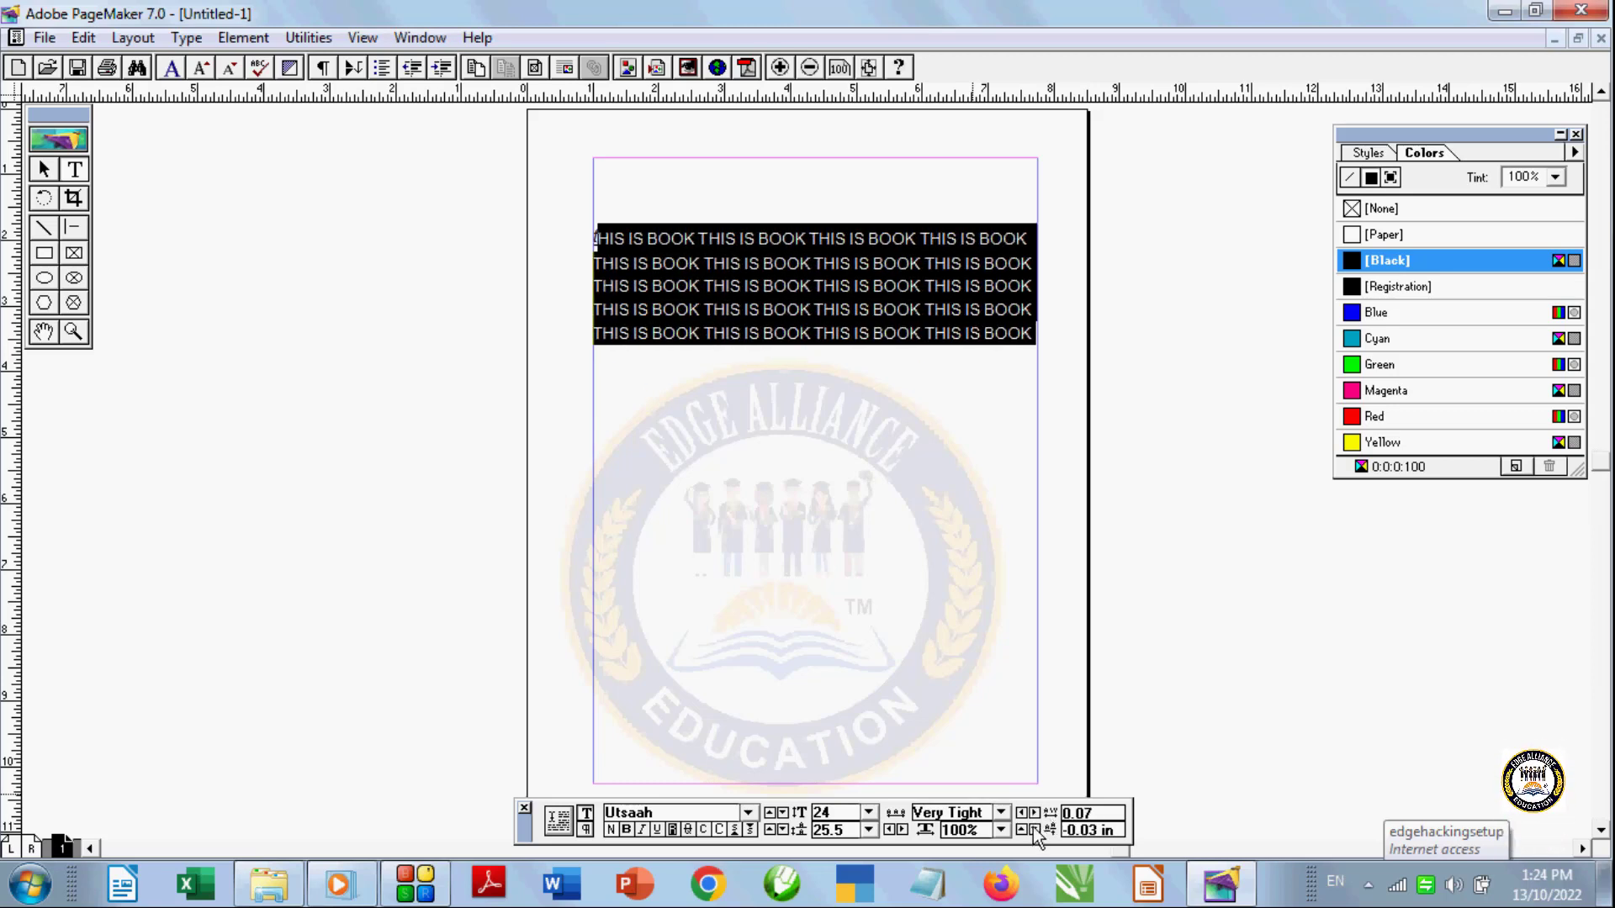
left_click(1033, 814)
left_click(1034, 813)
left_click(1034, 813)
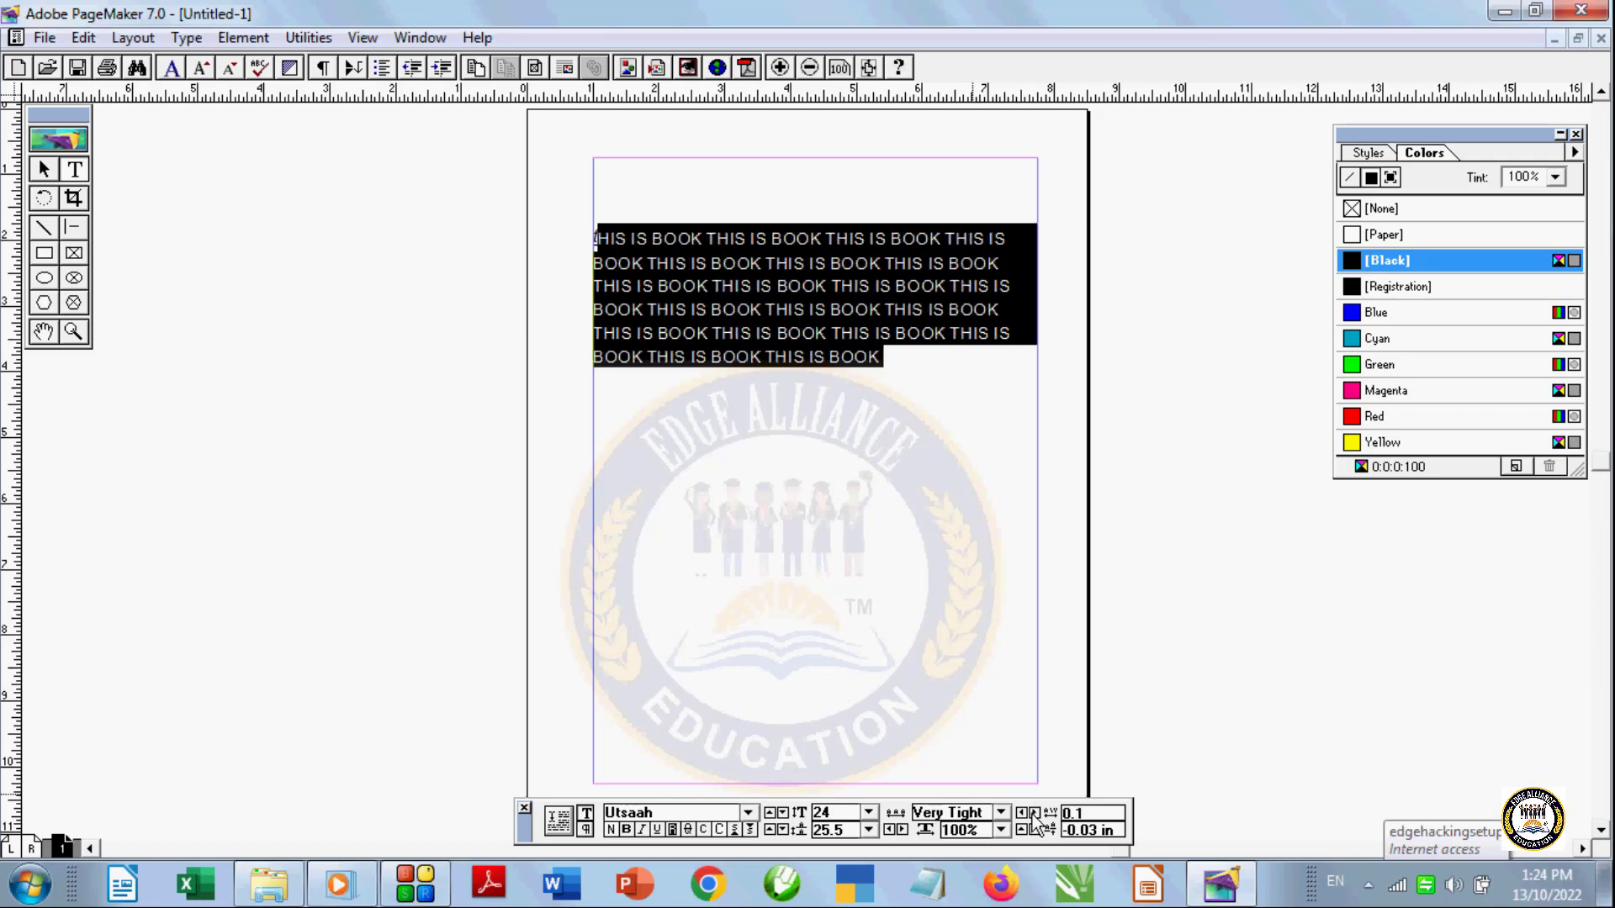
left_click(1034, 831)
Display the paragraph formatting options, start a new text line below the existing block and right-align it
left_click(587, 829)
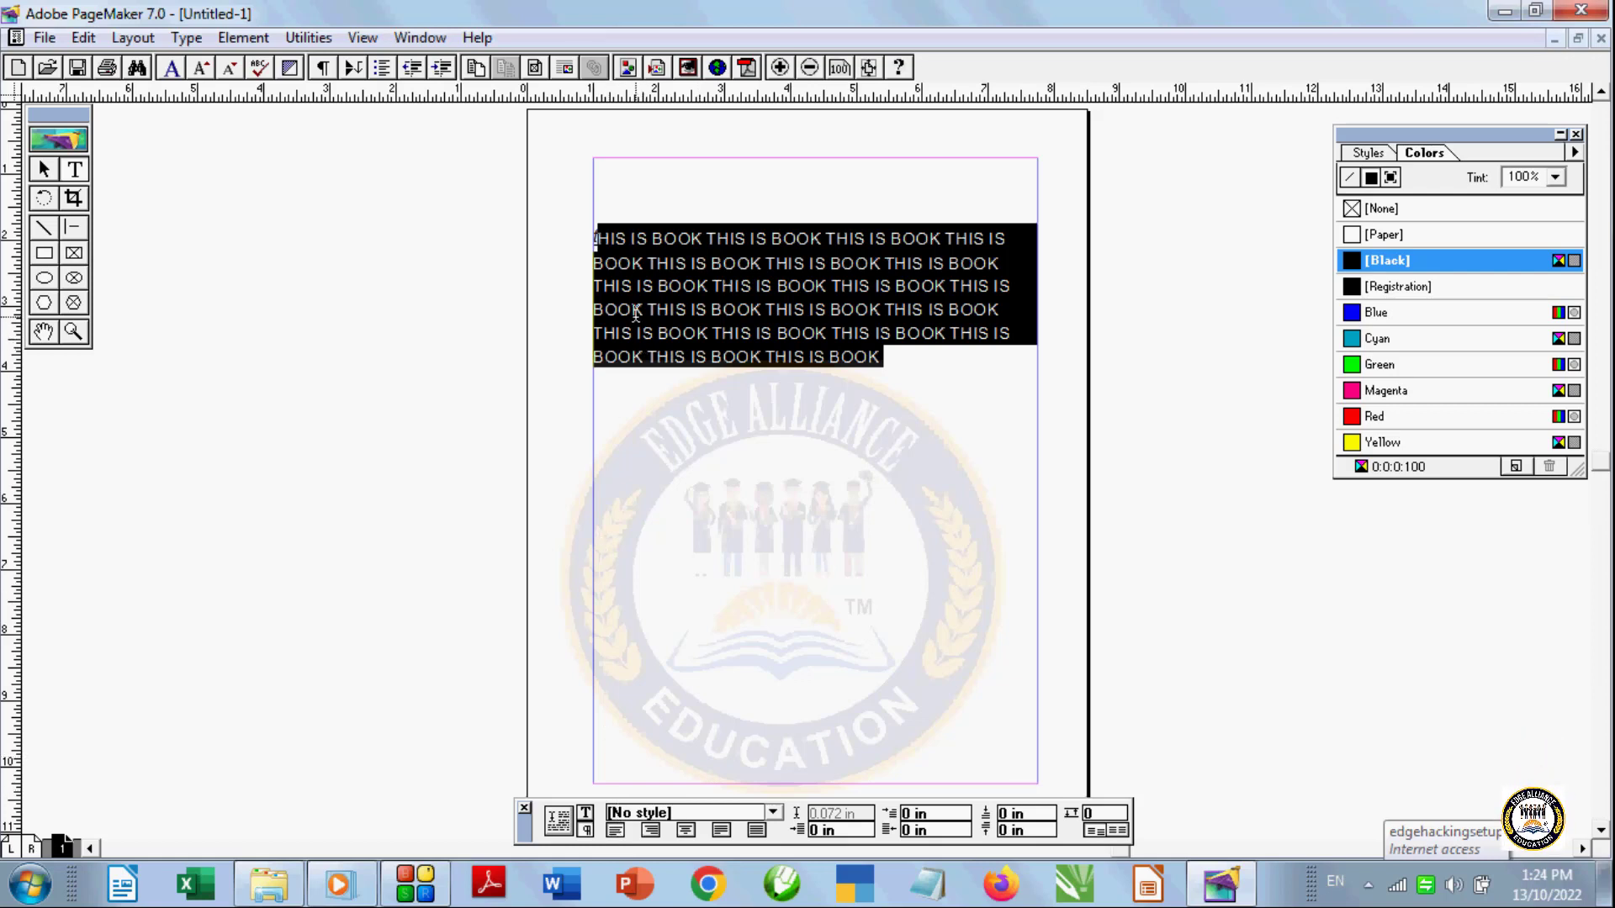
left_click(762, 428)
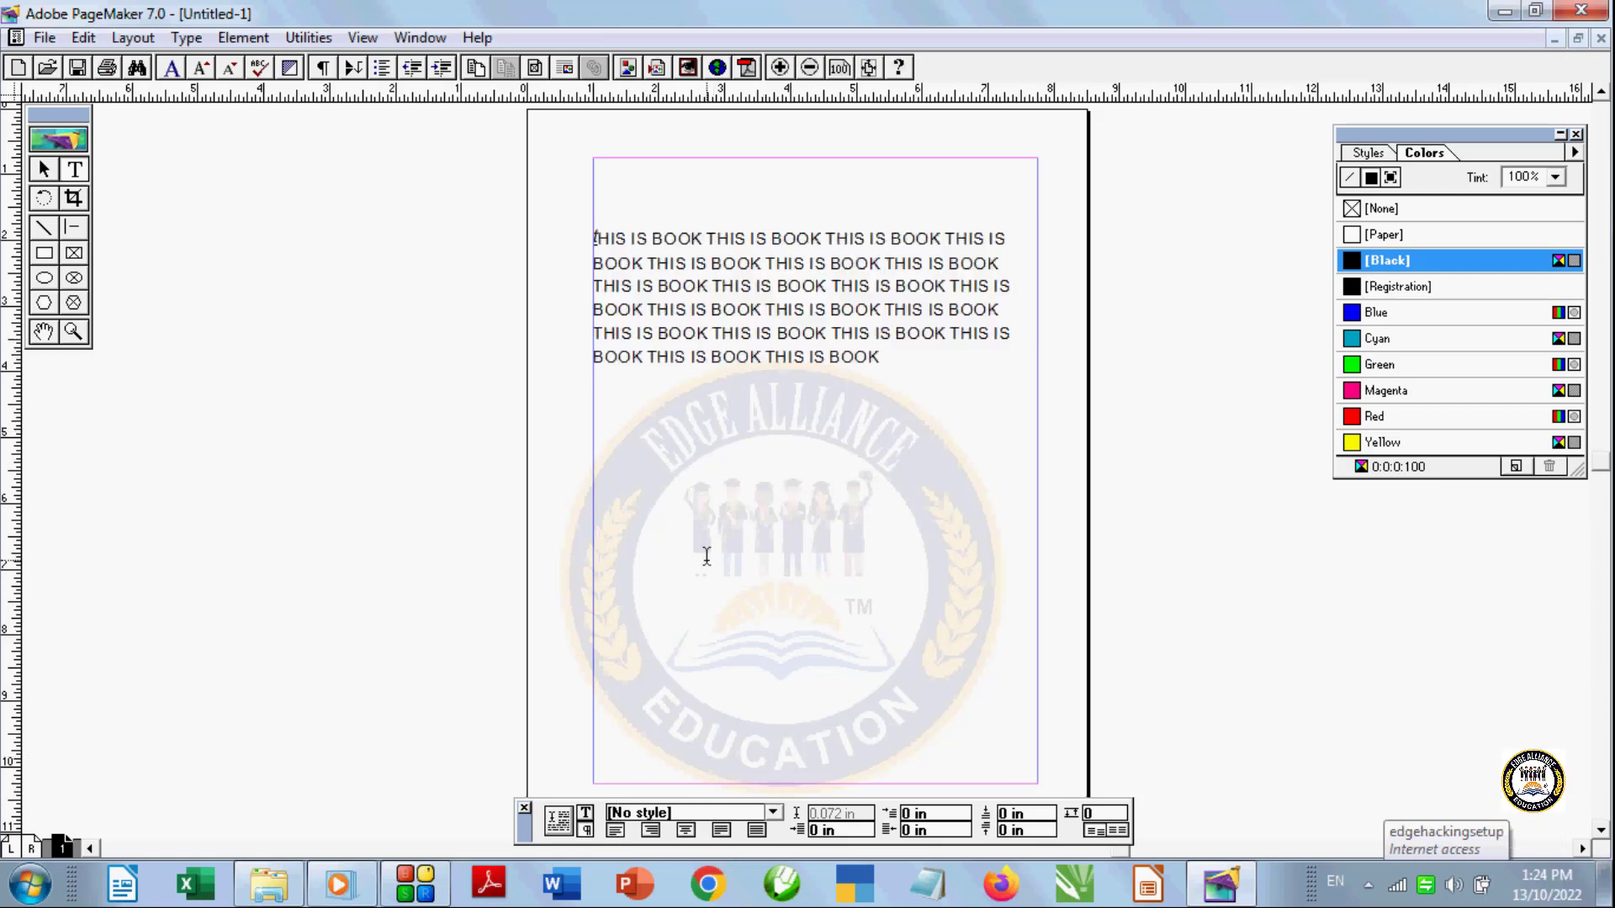
left_click(639, 423)
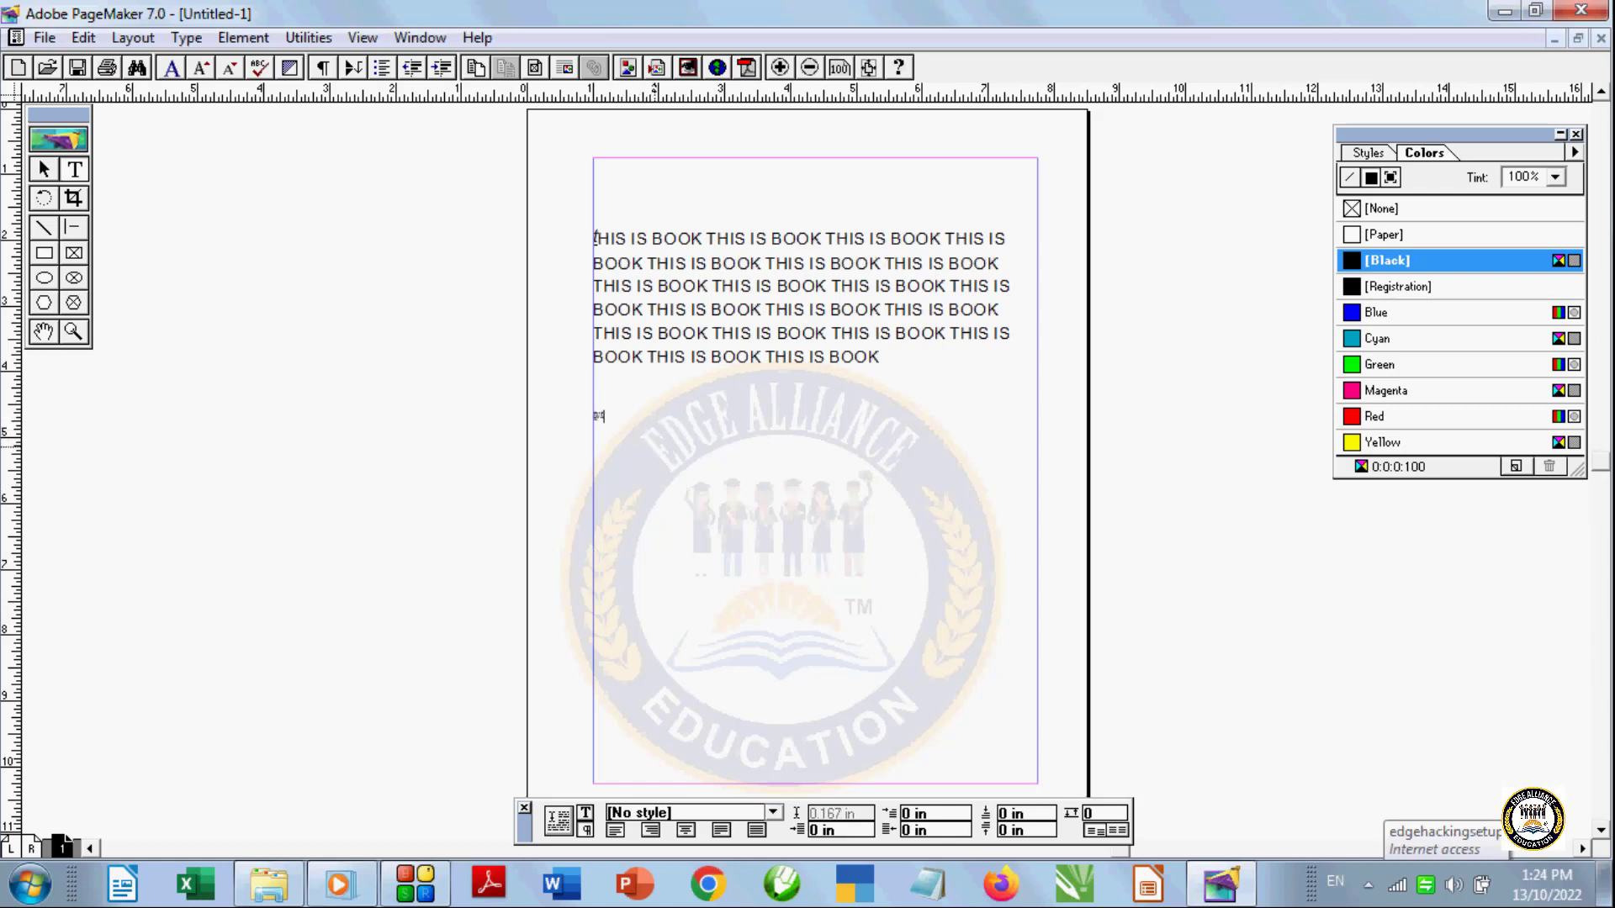
left_click(650, 831)
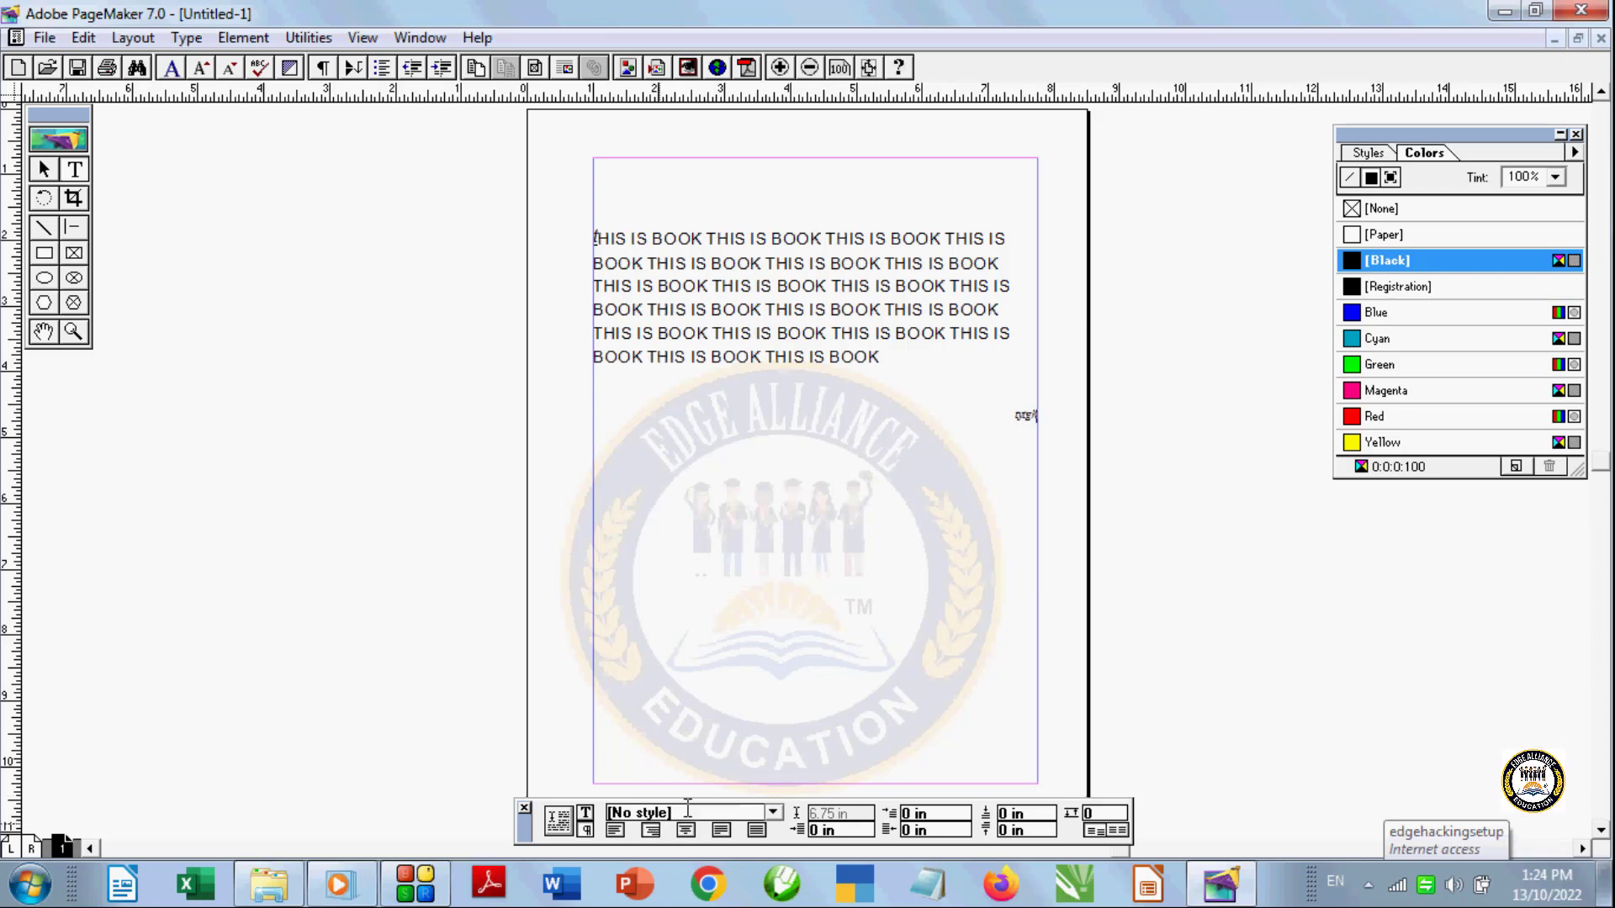
Try adding "hgjh" to the paragraph style name of the new line
left_click(681, 812)
type("hgjh")
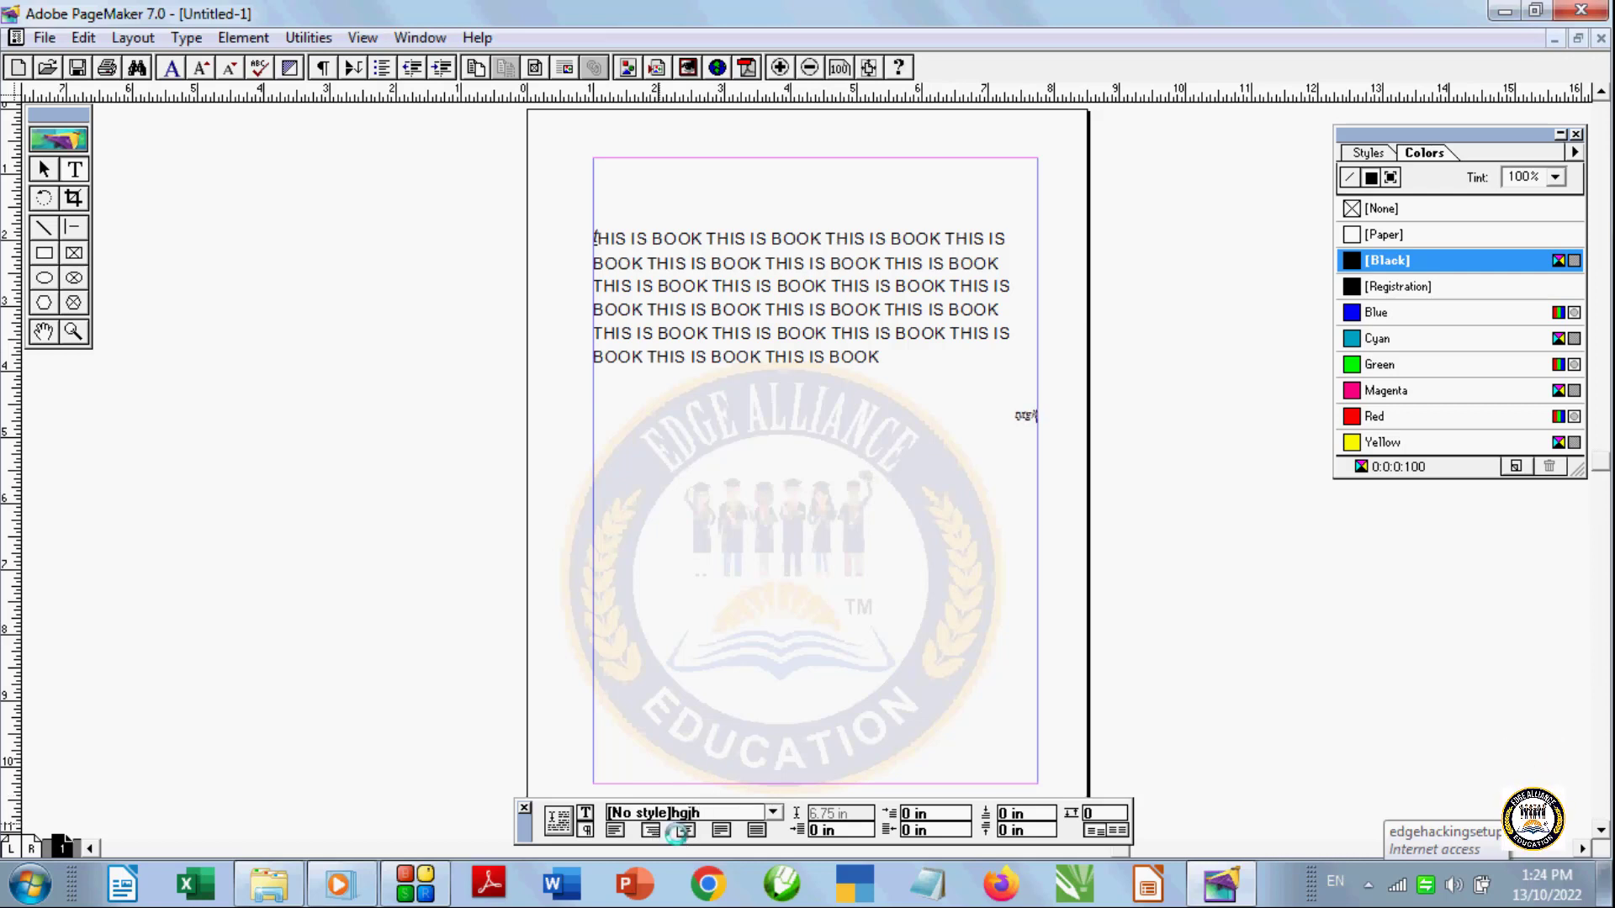
key("Return")
left_click(856, 437)
Select the whole text block and try right, centre and justified alignment, ending with force-justified alignment
left_click_drag(928, 382, 560, 220)
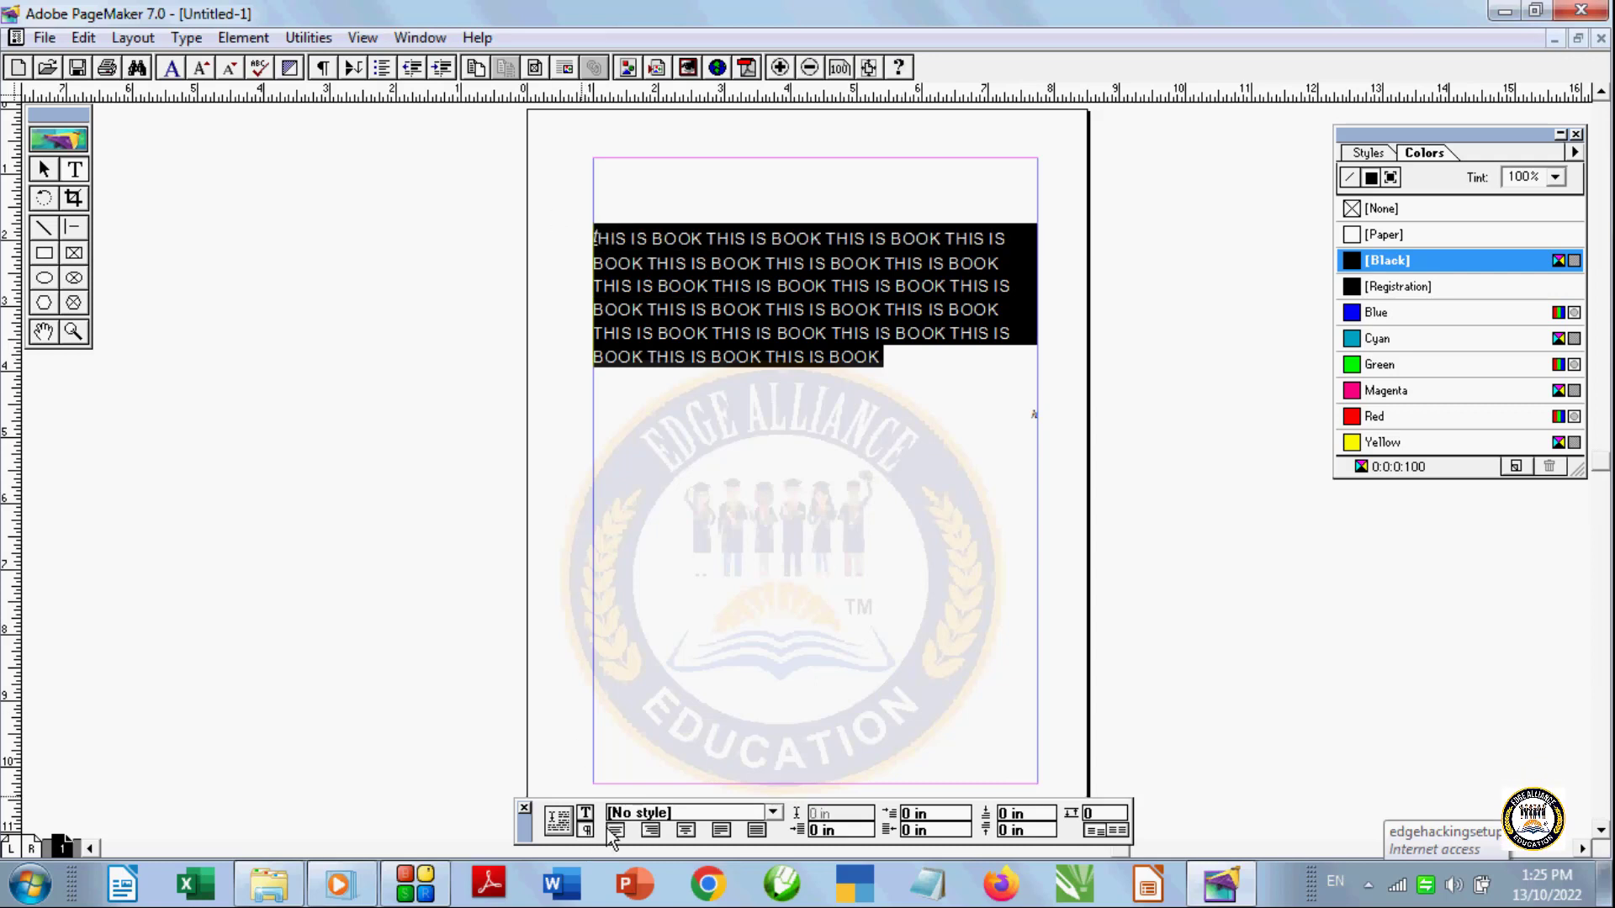
left_click(649, 831)
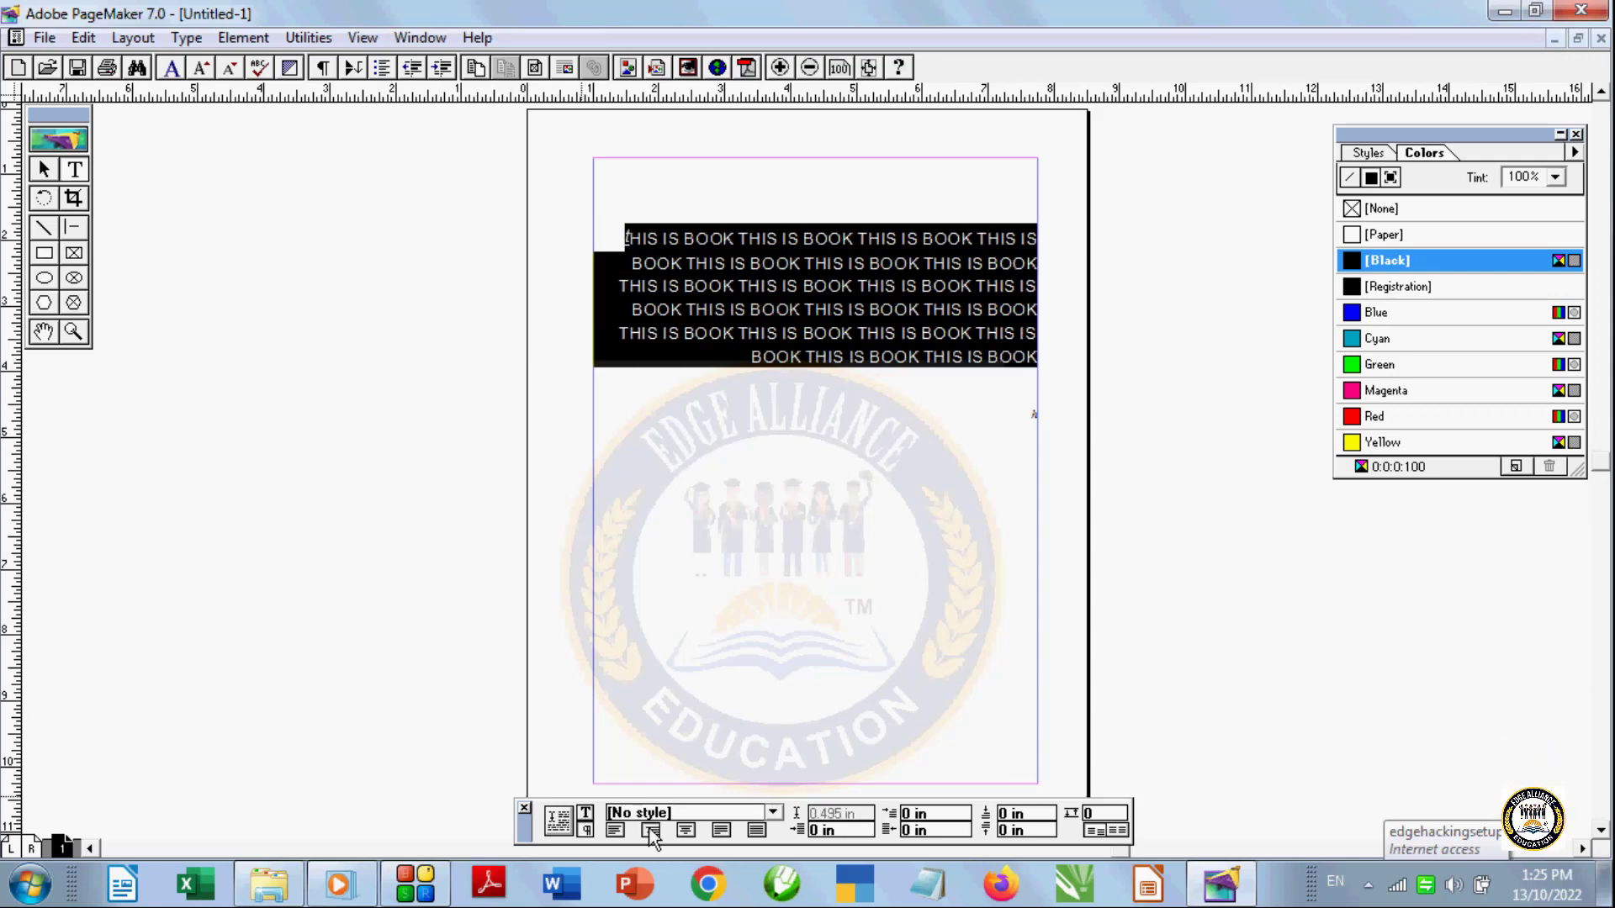
left_click(686, 831)
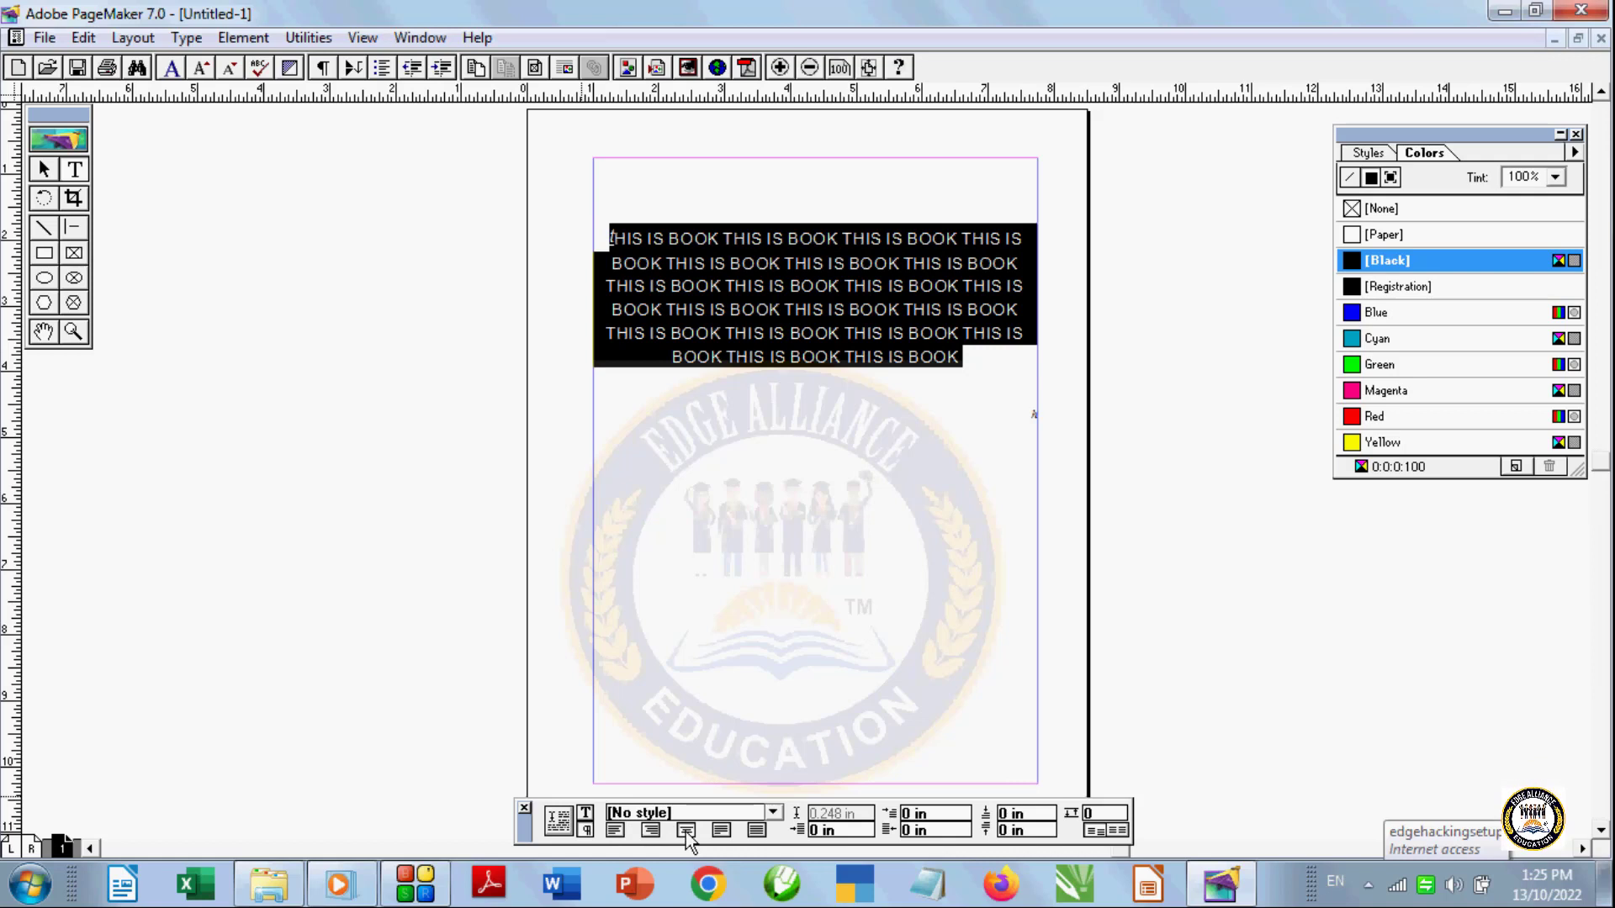
left_click(649, 831)
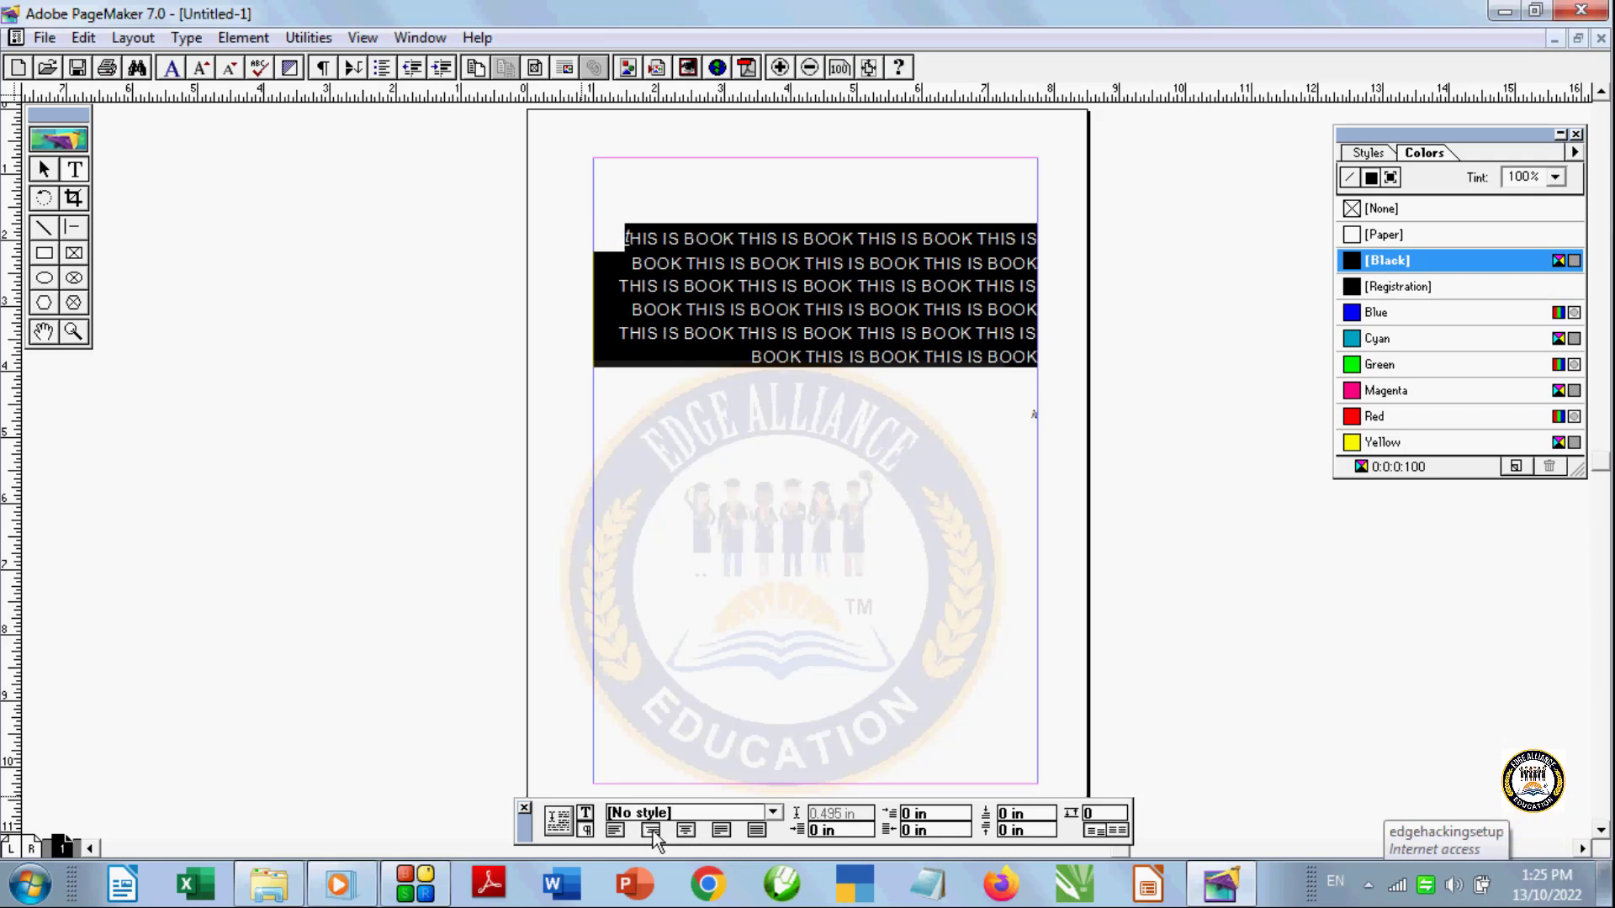
left_click(686, 831)
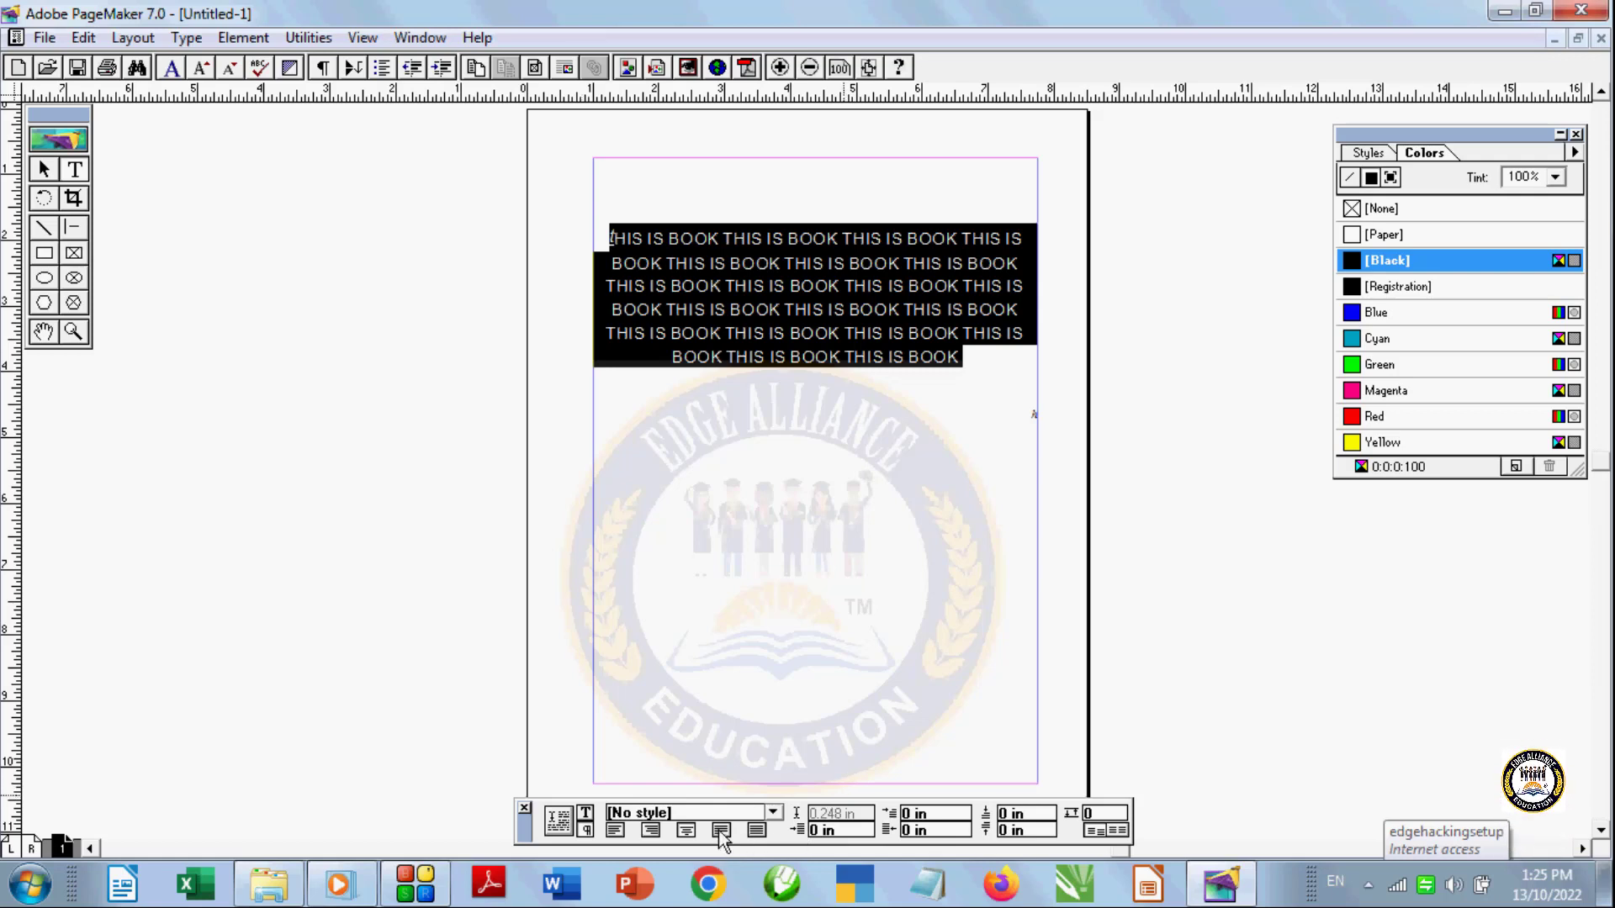
left_click(720, 831)
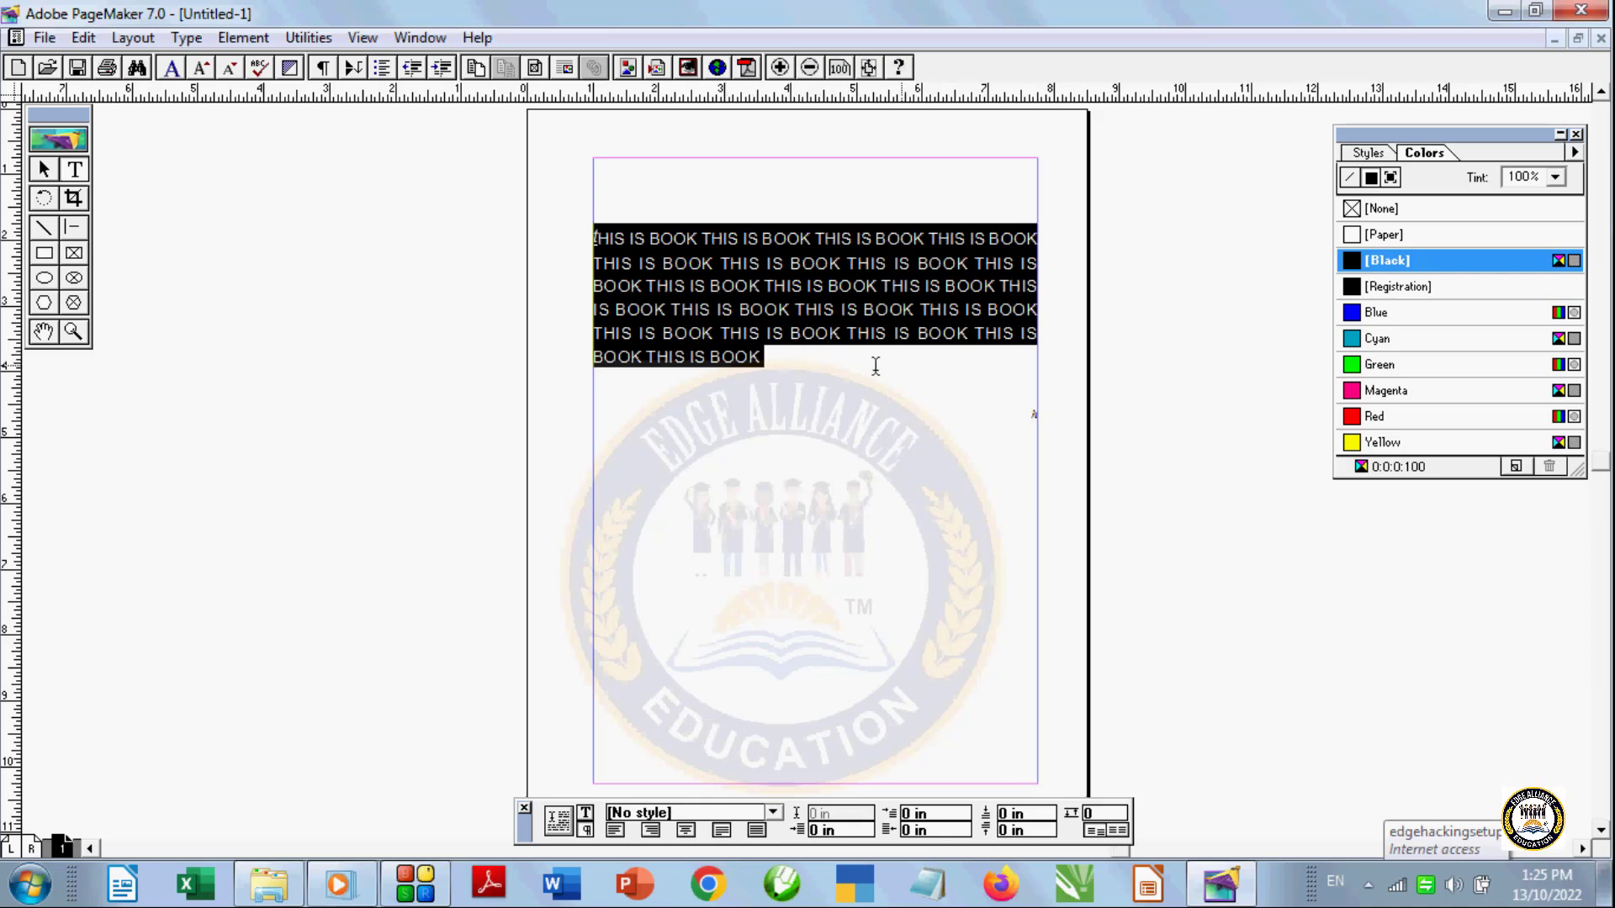
left_click(756, 832)
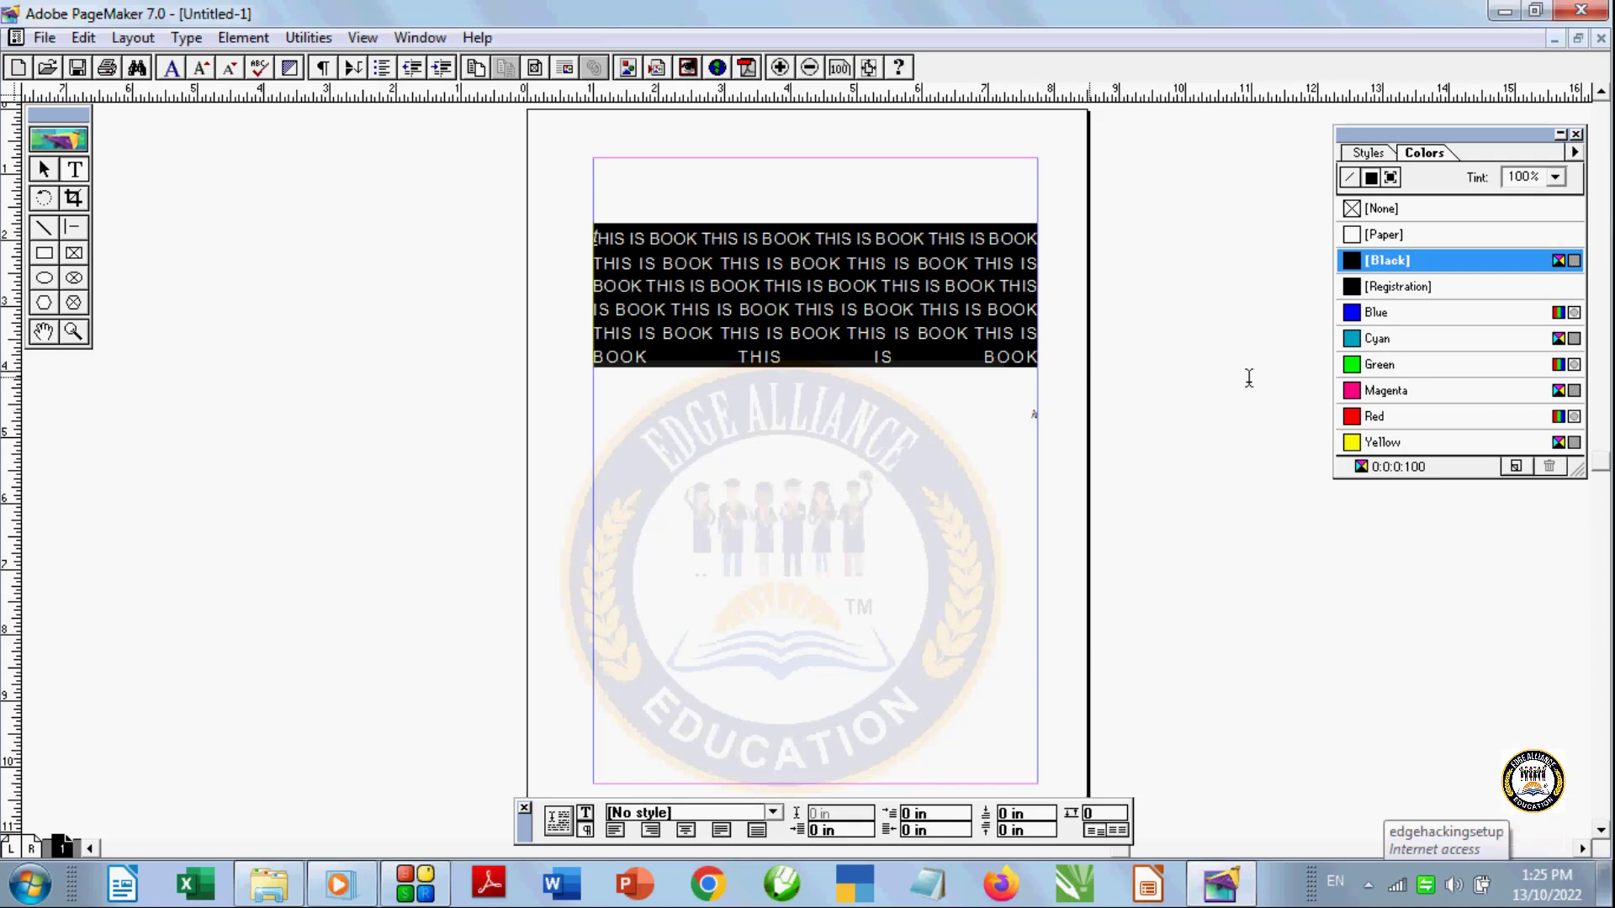
Colour the selected text Magenta, Green, Red, Cyan and Blue in turn, and finish with Green
left_click(1393, 390)
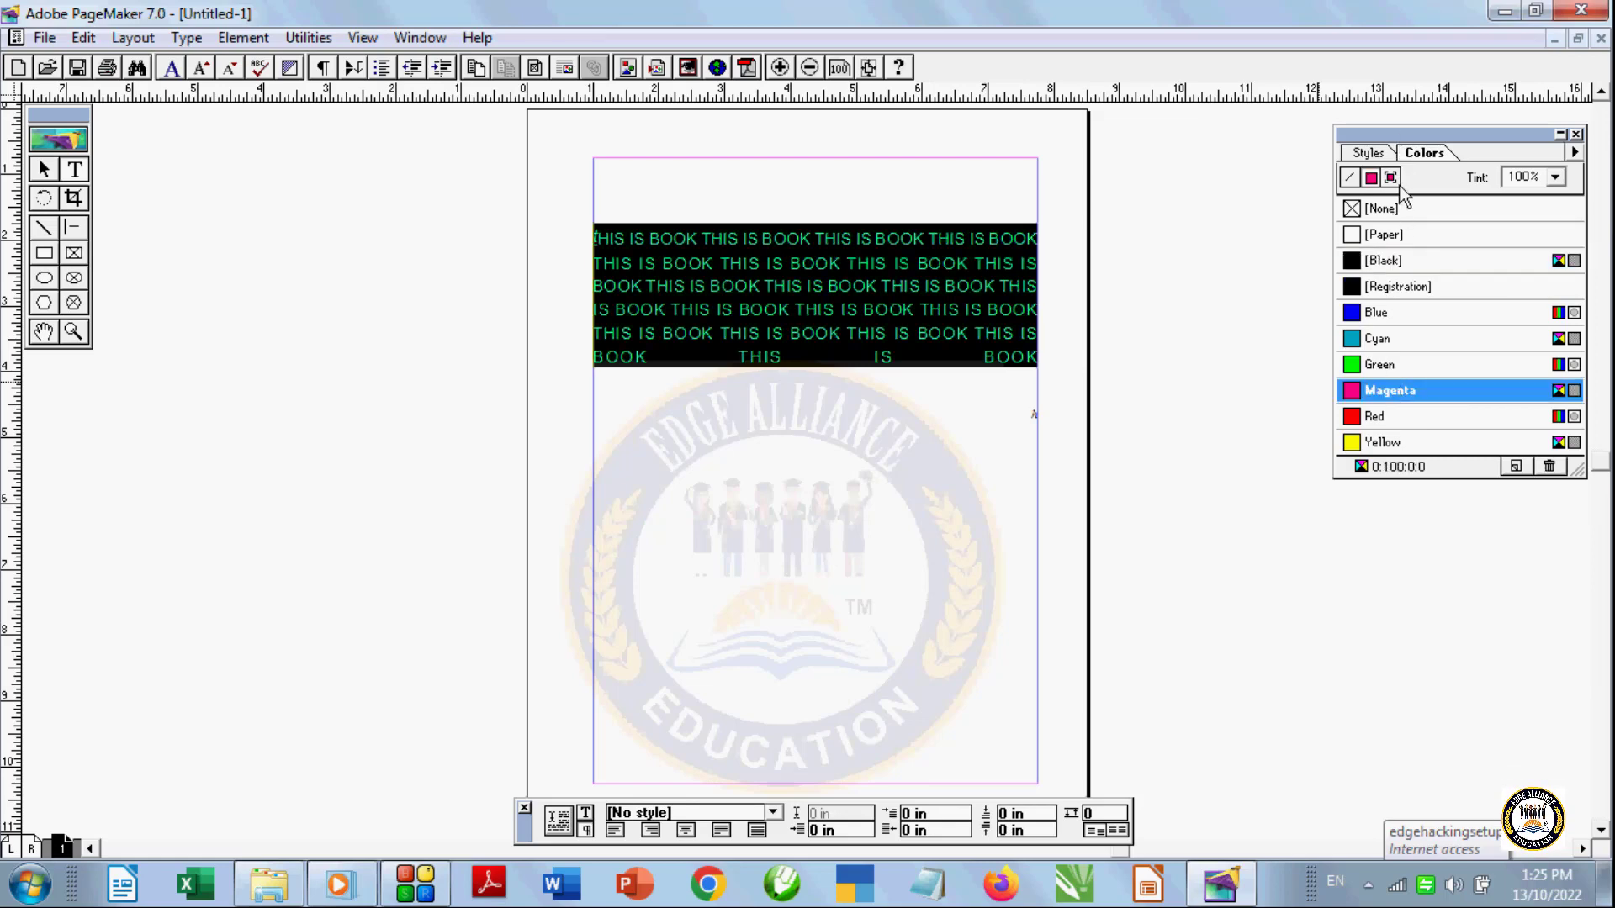
left_click(1399, 365)
left_click(1392, 416)
left_click(1395, 341)
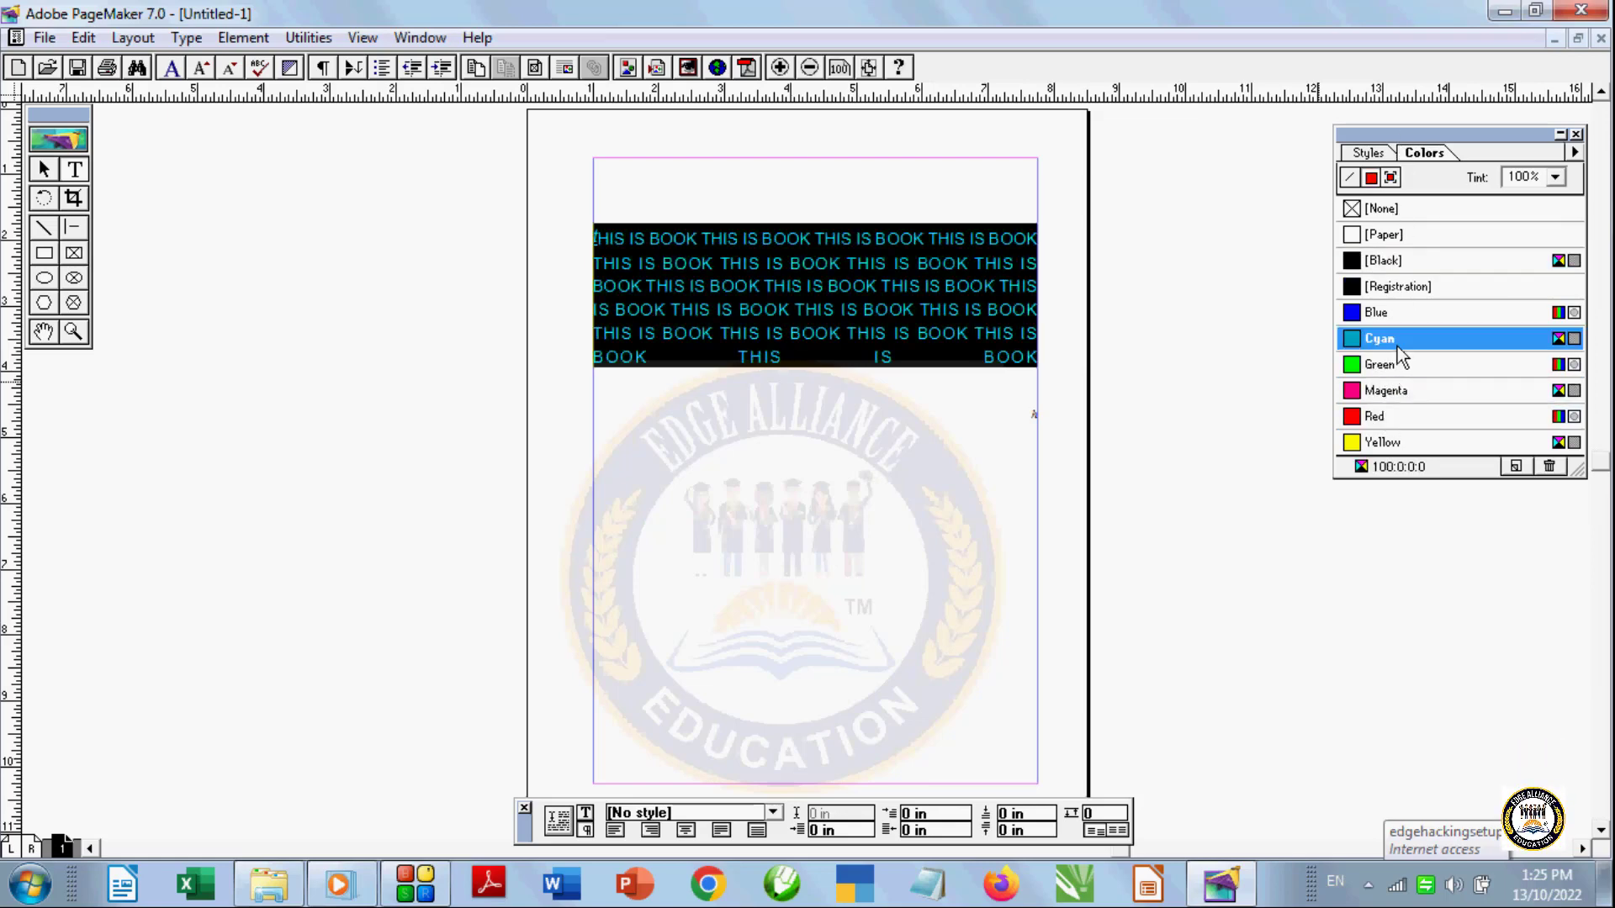
left_click(1394, 320)
left_click(1396, 364)
Deselect the text block and switch back to the character formatting options
left_click(945, 418)
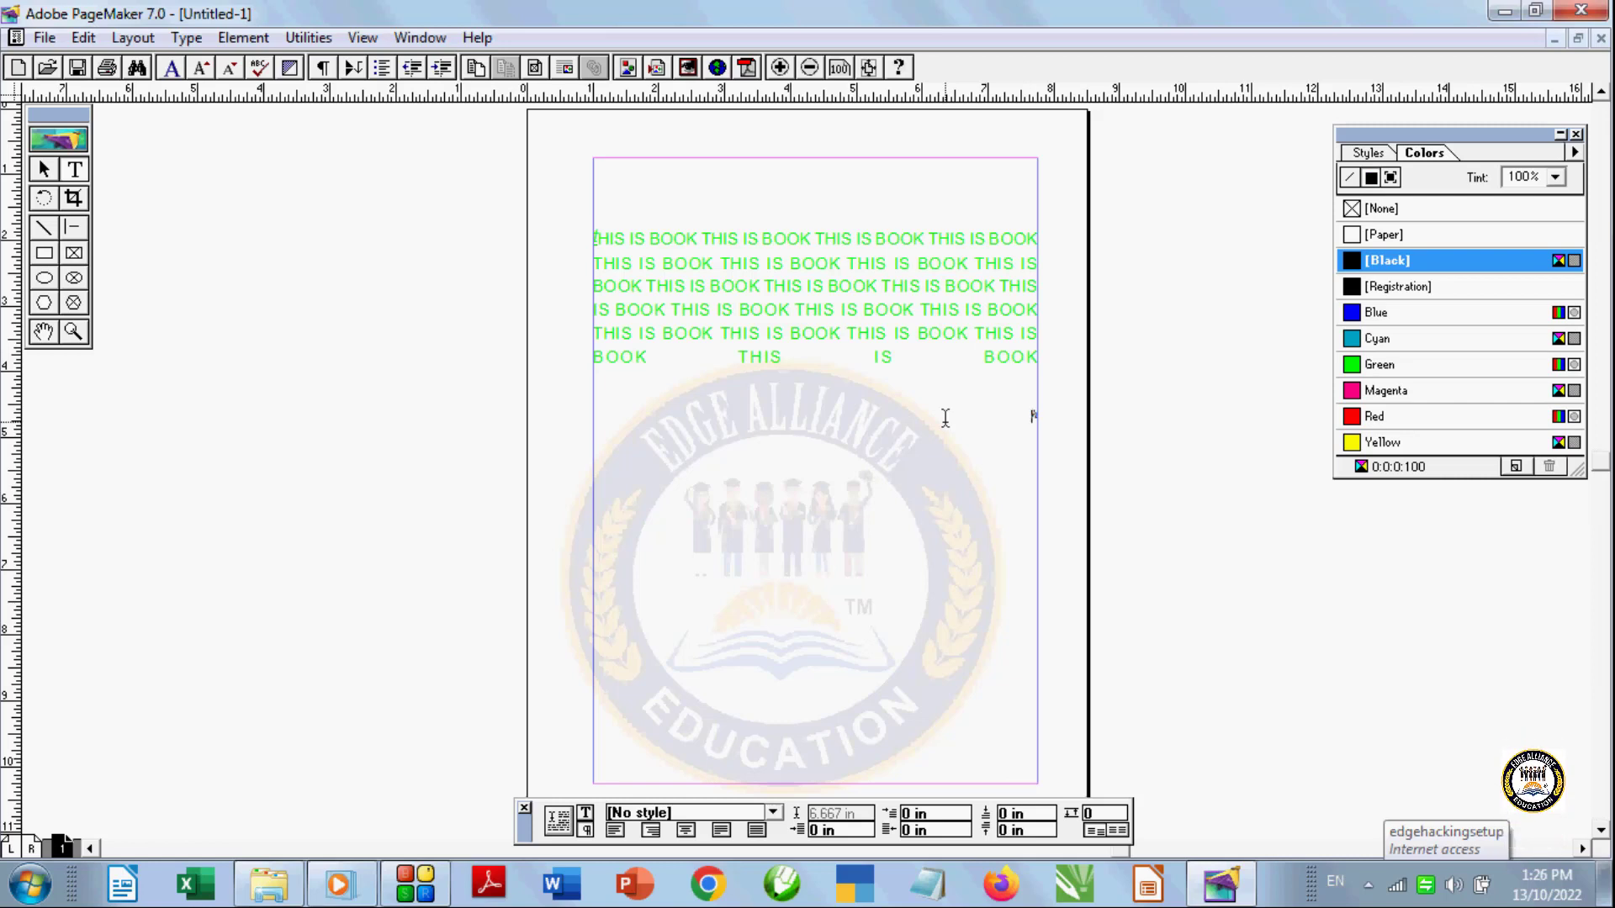
left_click(586, 814)
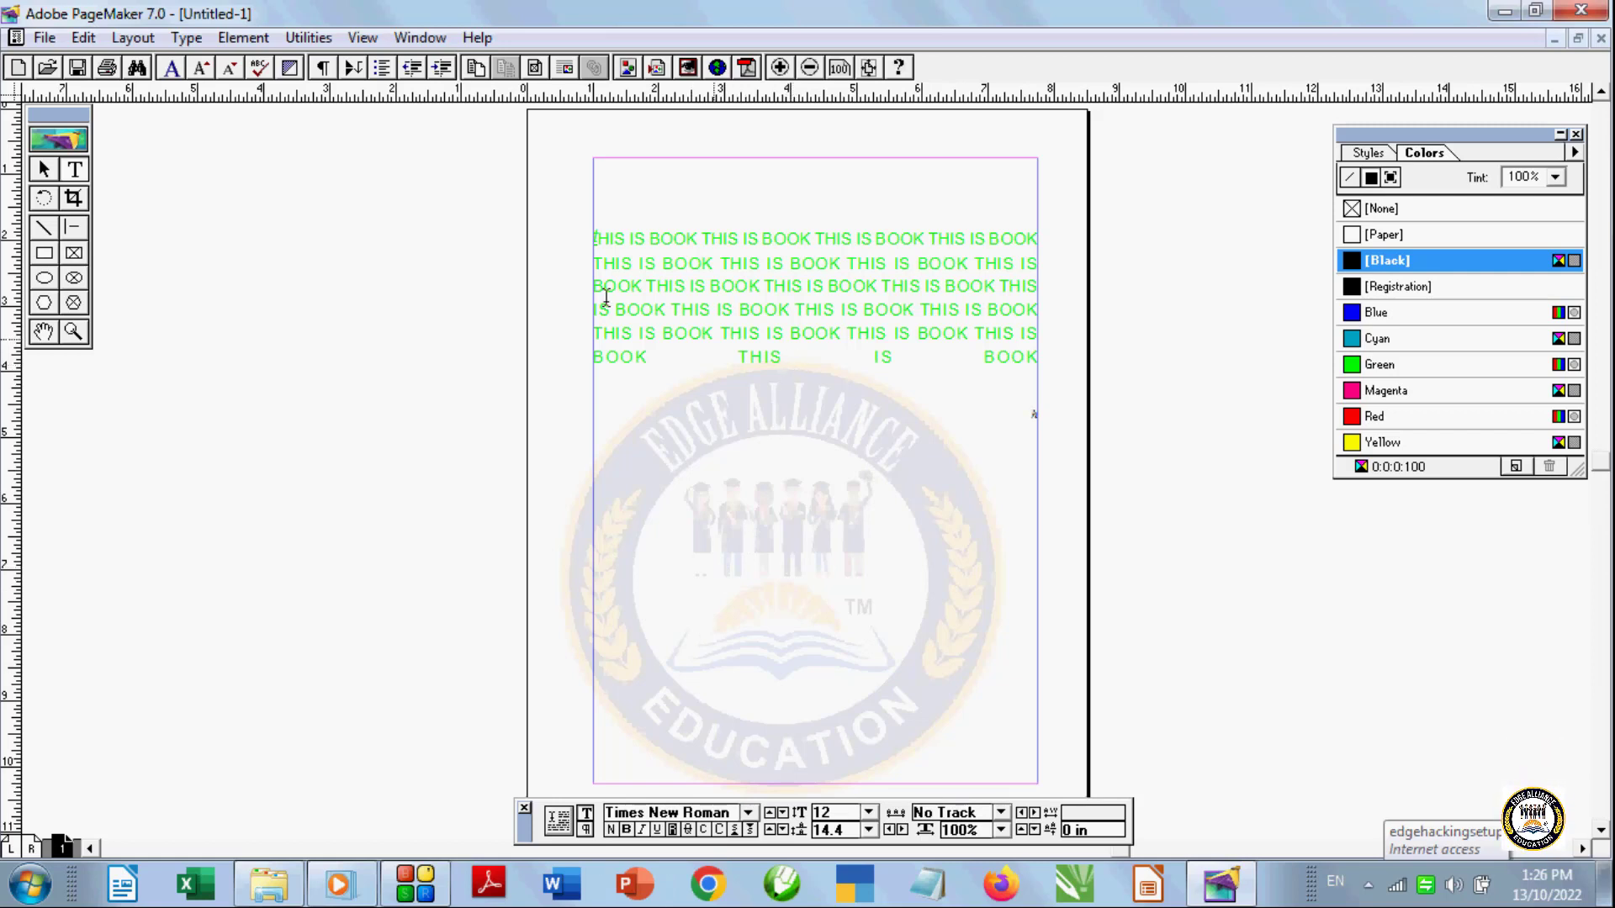
Select the green text block as an object, move it to about X 1.25 in, Y 2.608 in, and delete it
left_click(45, 169)
left_click(690, 287)
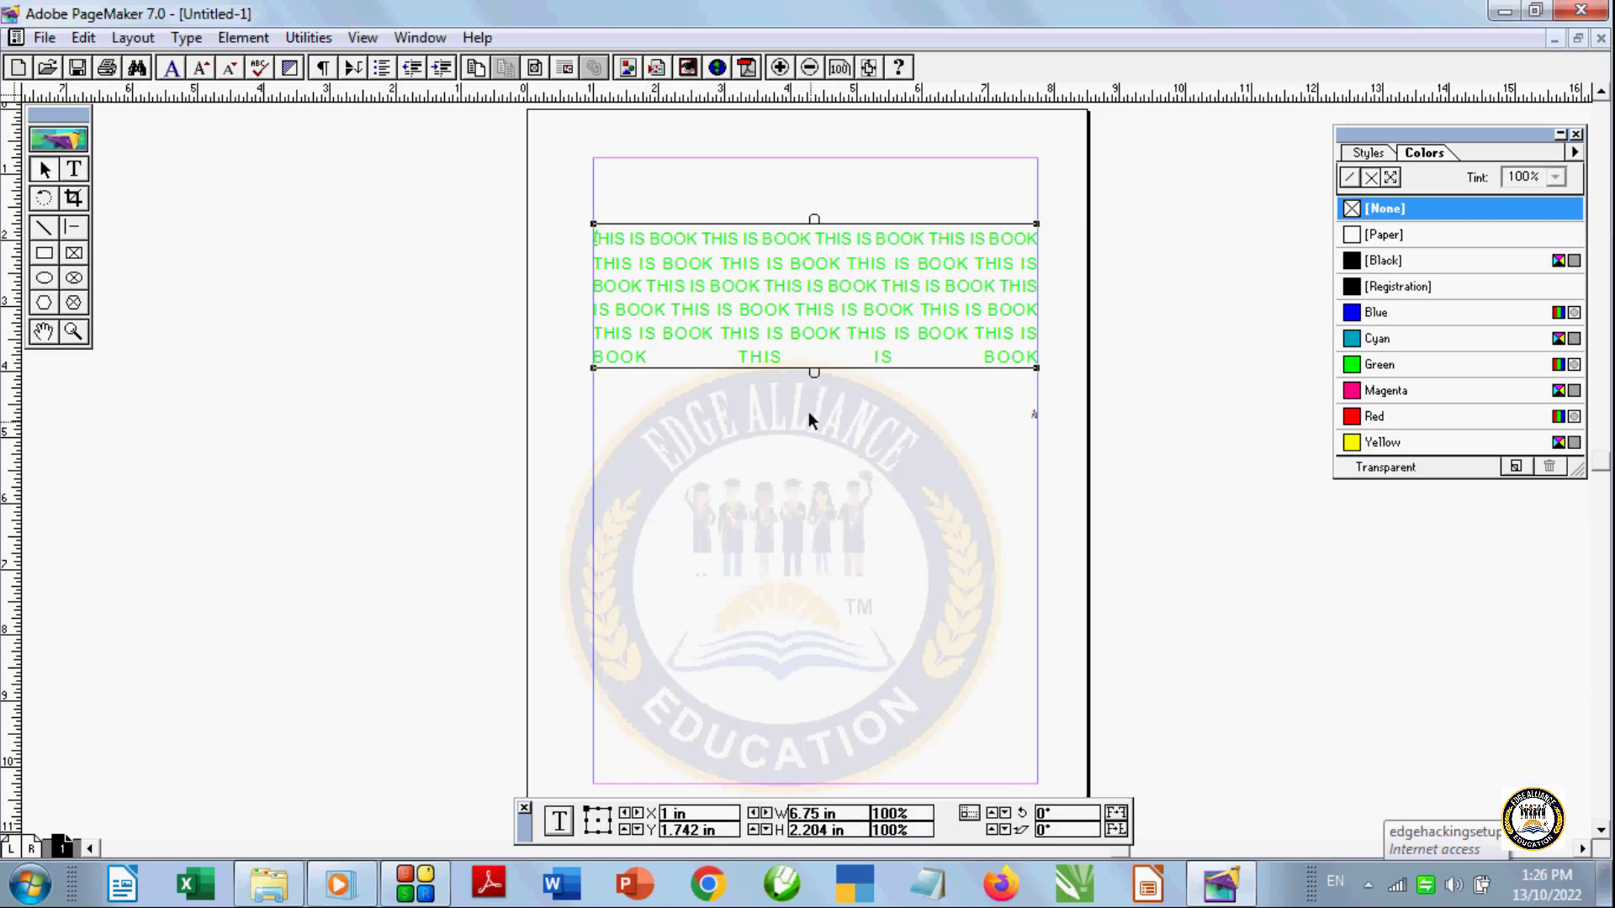
left_click(689, 476)
left_click(730, 299)
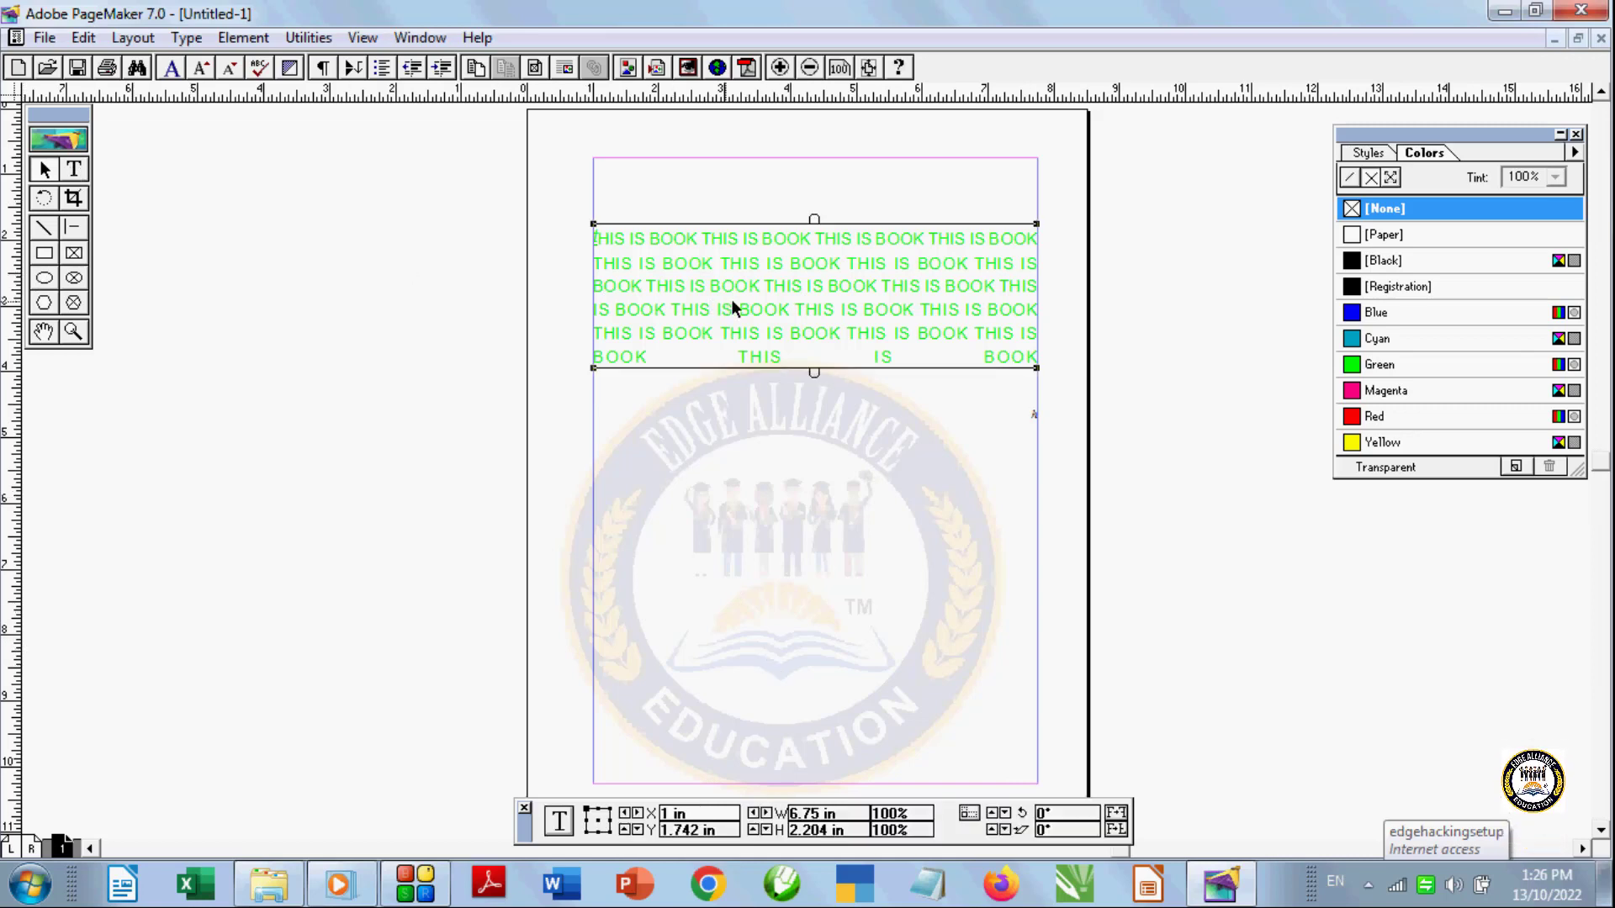
left_click_drag(805, 289, 779, 336)
left_click(805, 488)
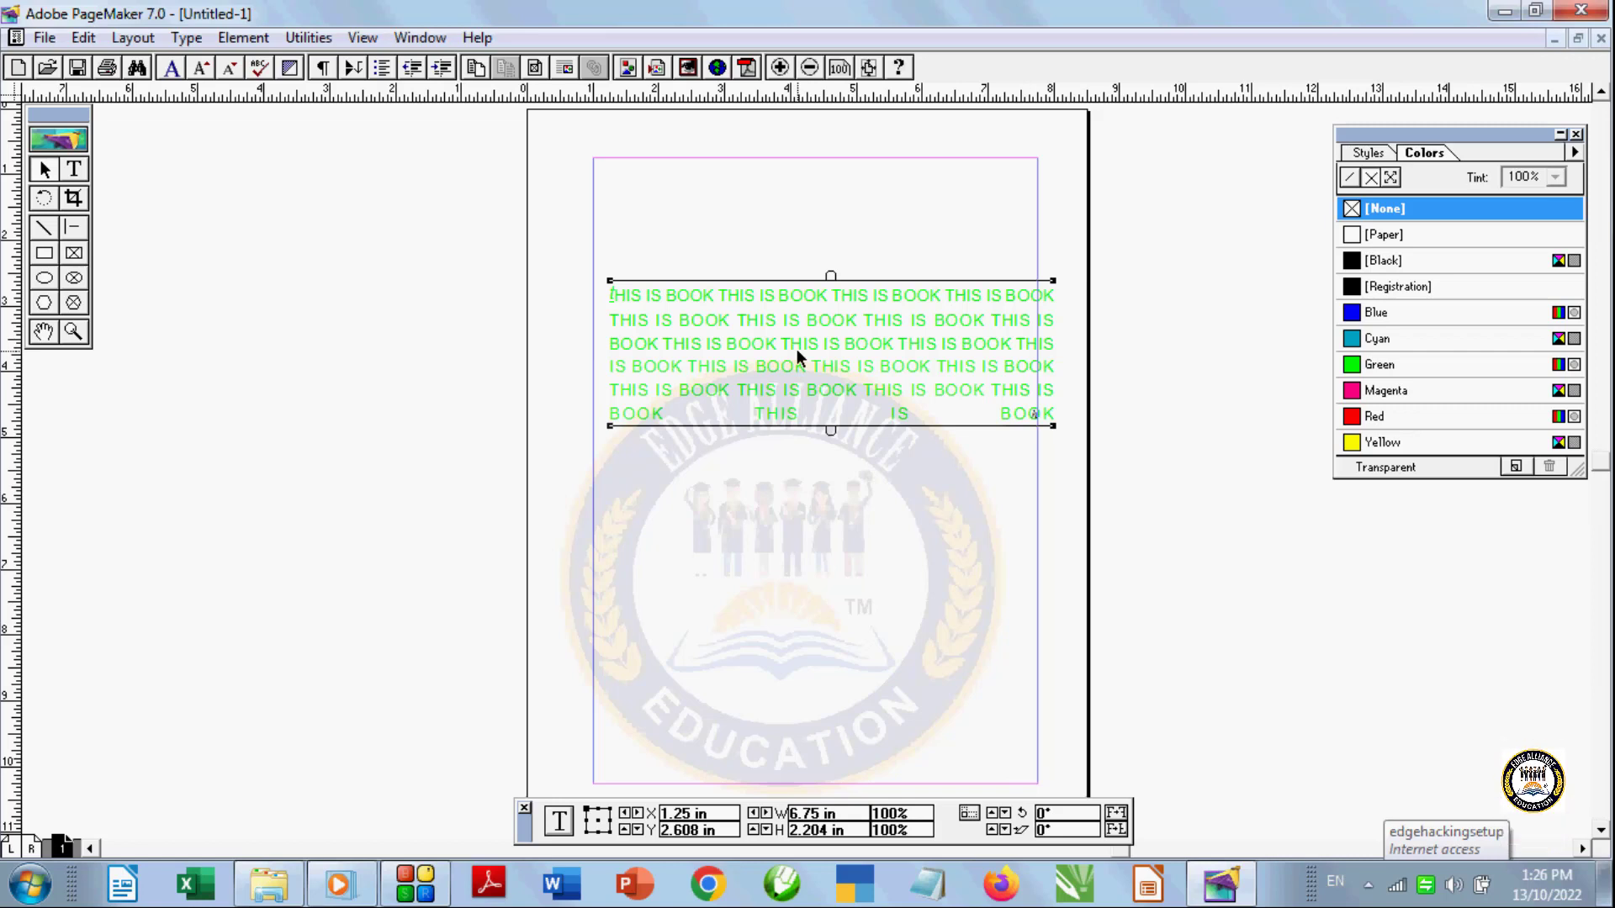
key("Delete")
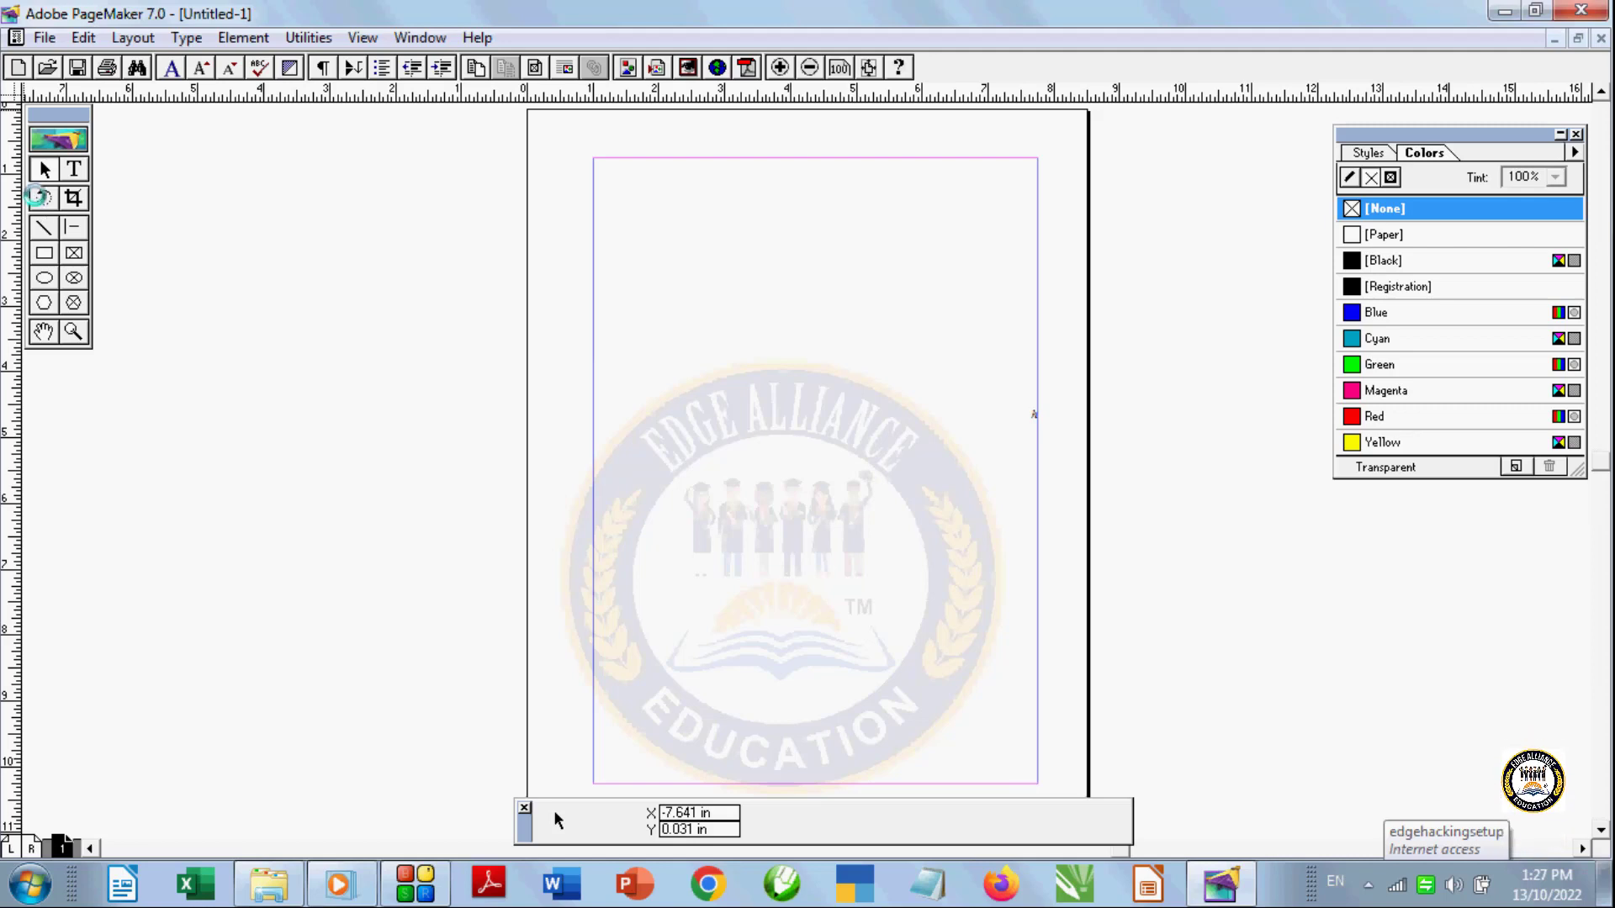
Place the picture 1715.tmp.jpg with a complete copy in the publication, sized about 5.09 by 5.5 in on the page
key("ctrl+d")
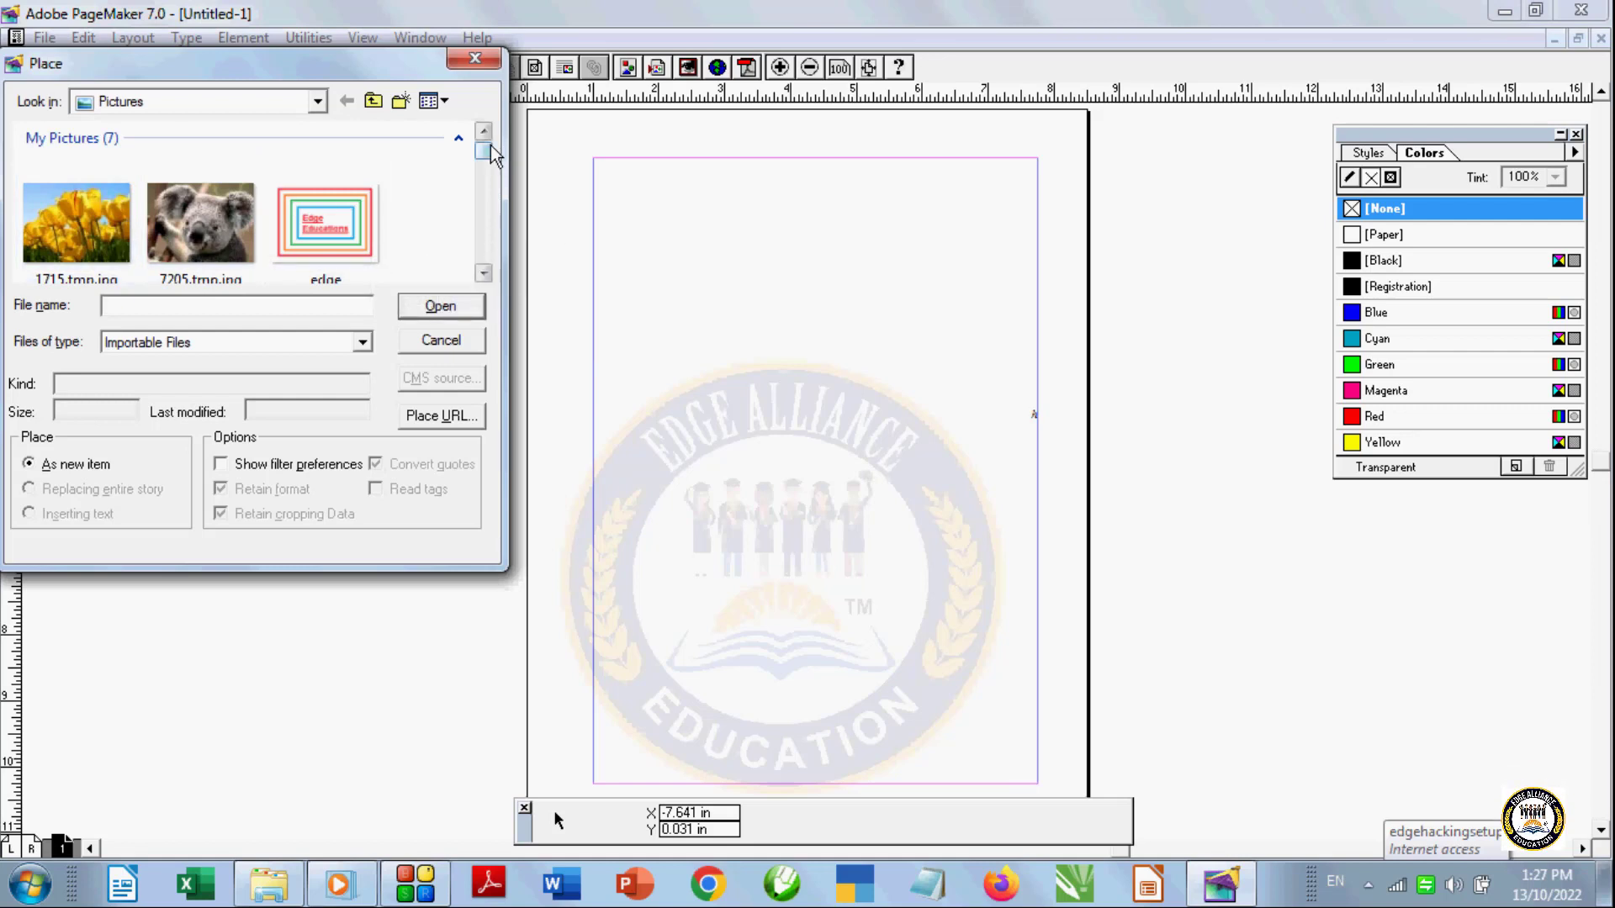
mouse_move(483, 151)
left_mouse_down()
mouse_move(482, 229)
mouse_move(483, 152)
left_mouse_up()
left_click(77, 219)
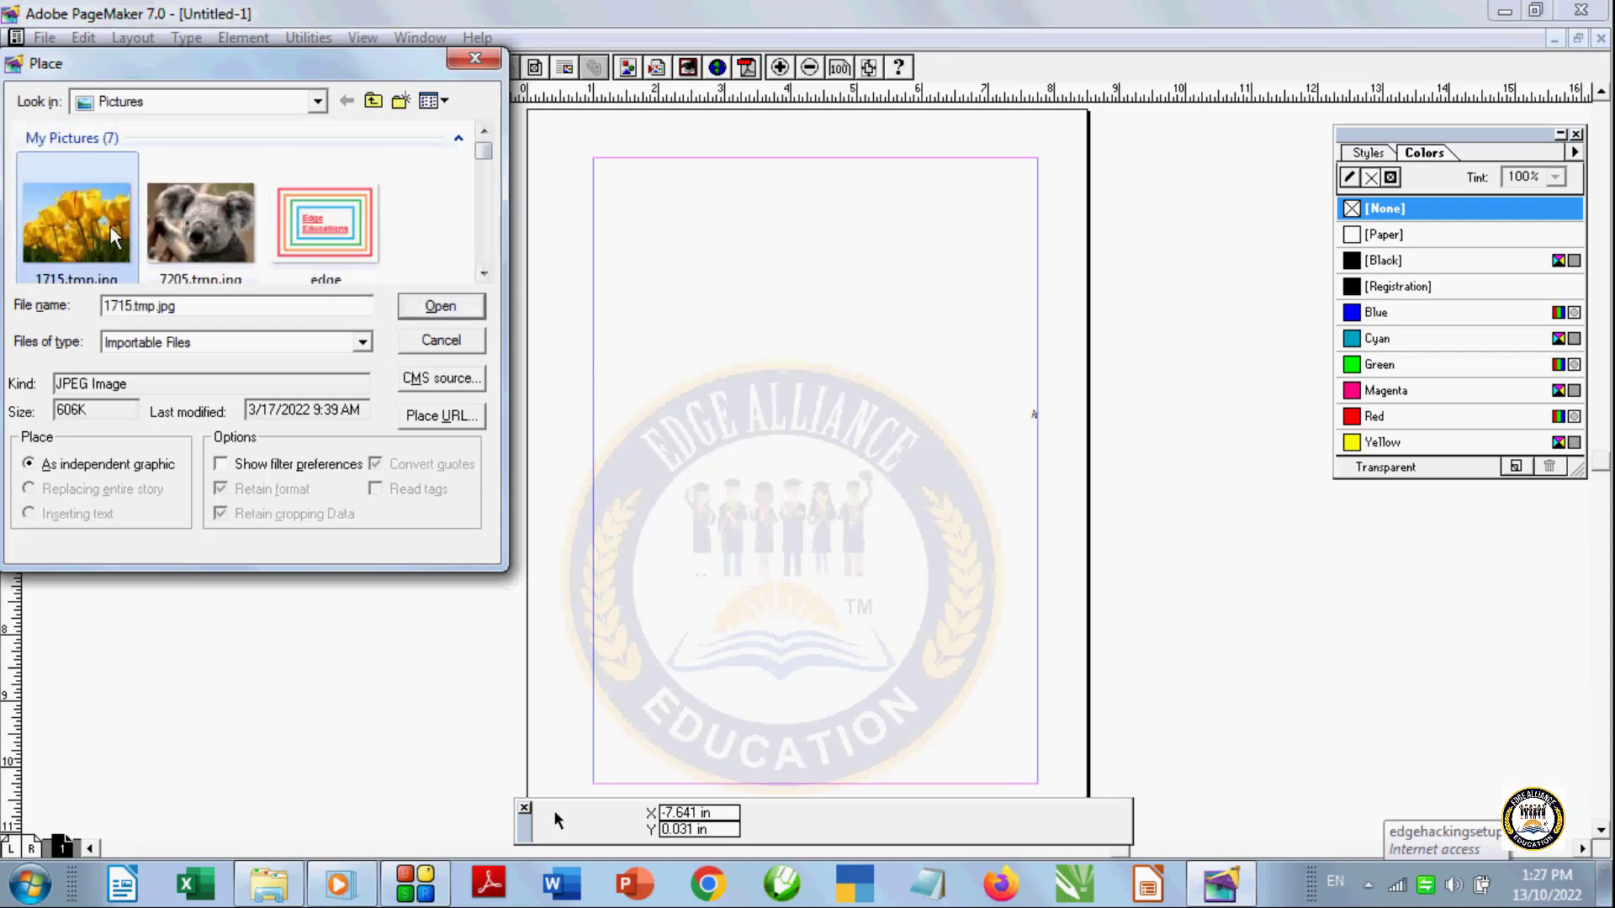
left_click(441, 307)
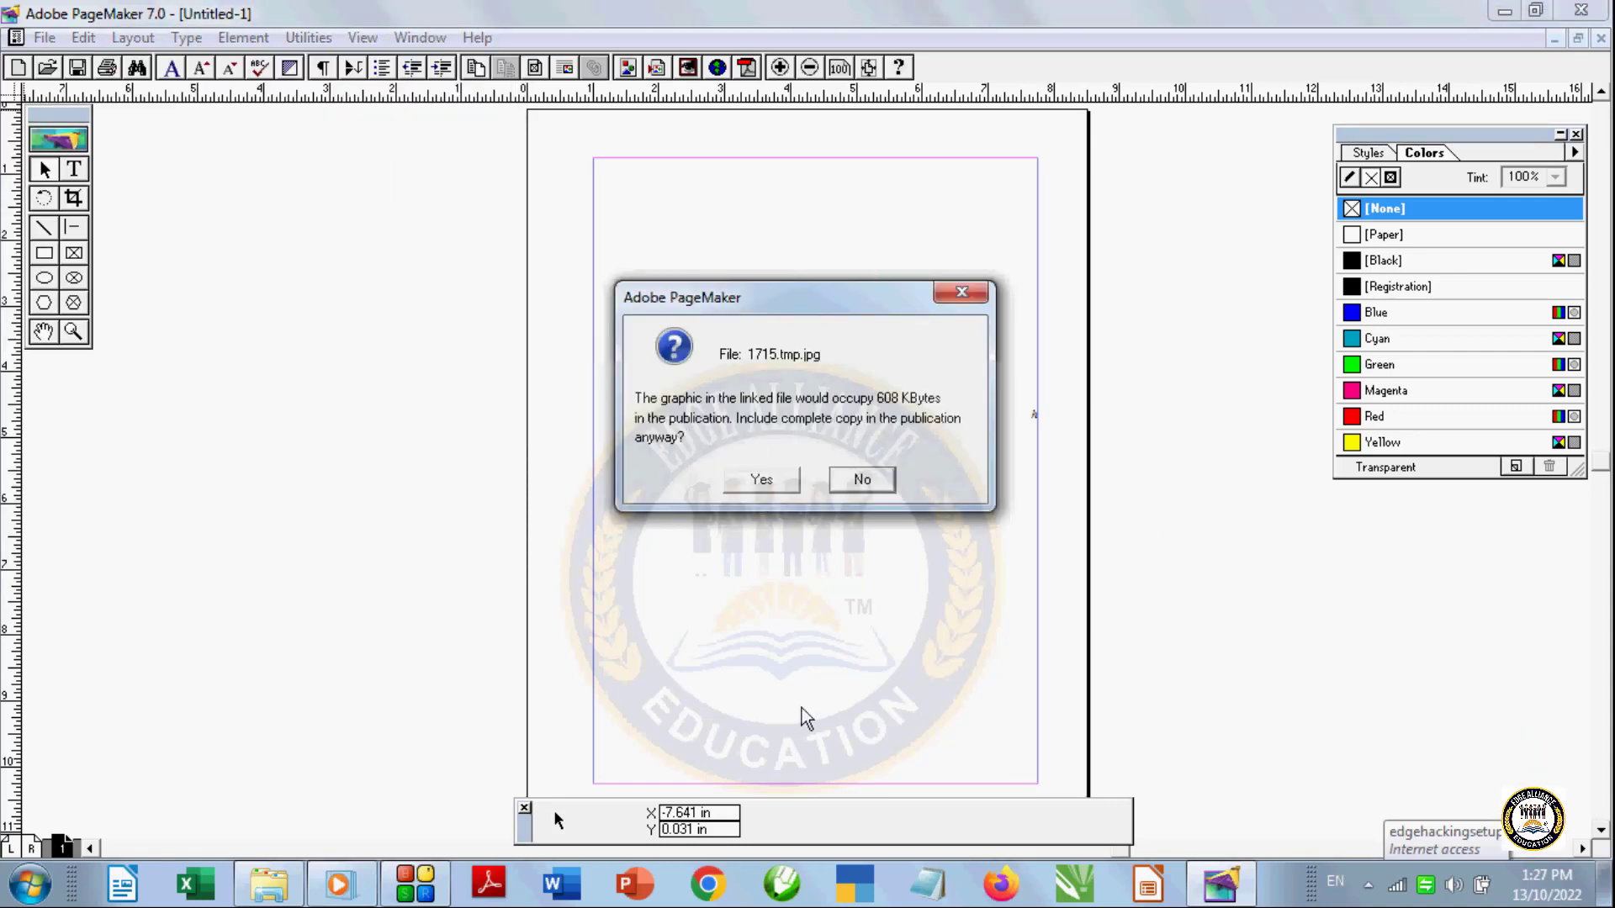
left_click(761, 481)
left_click_drag(648, 245, 983, 607)
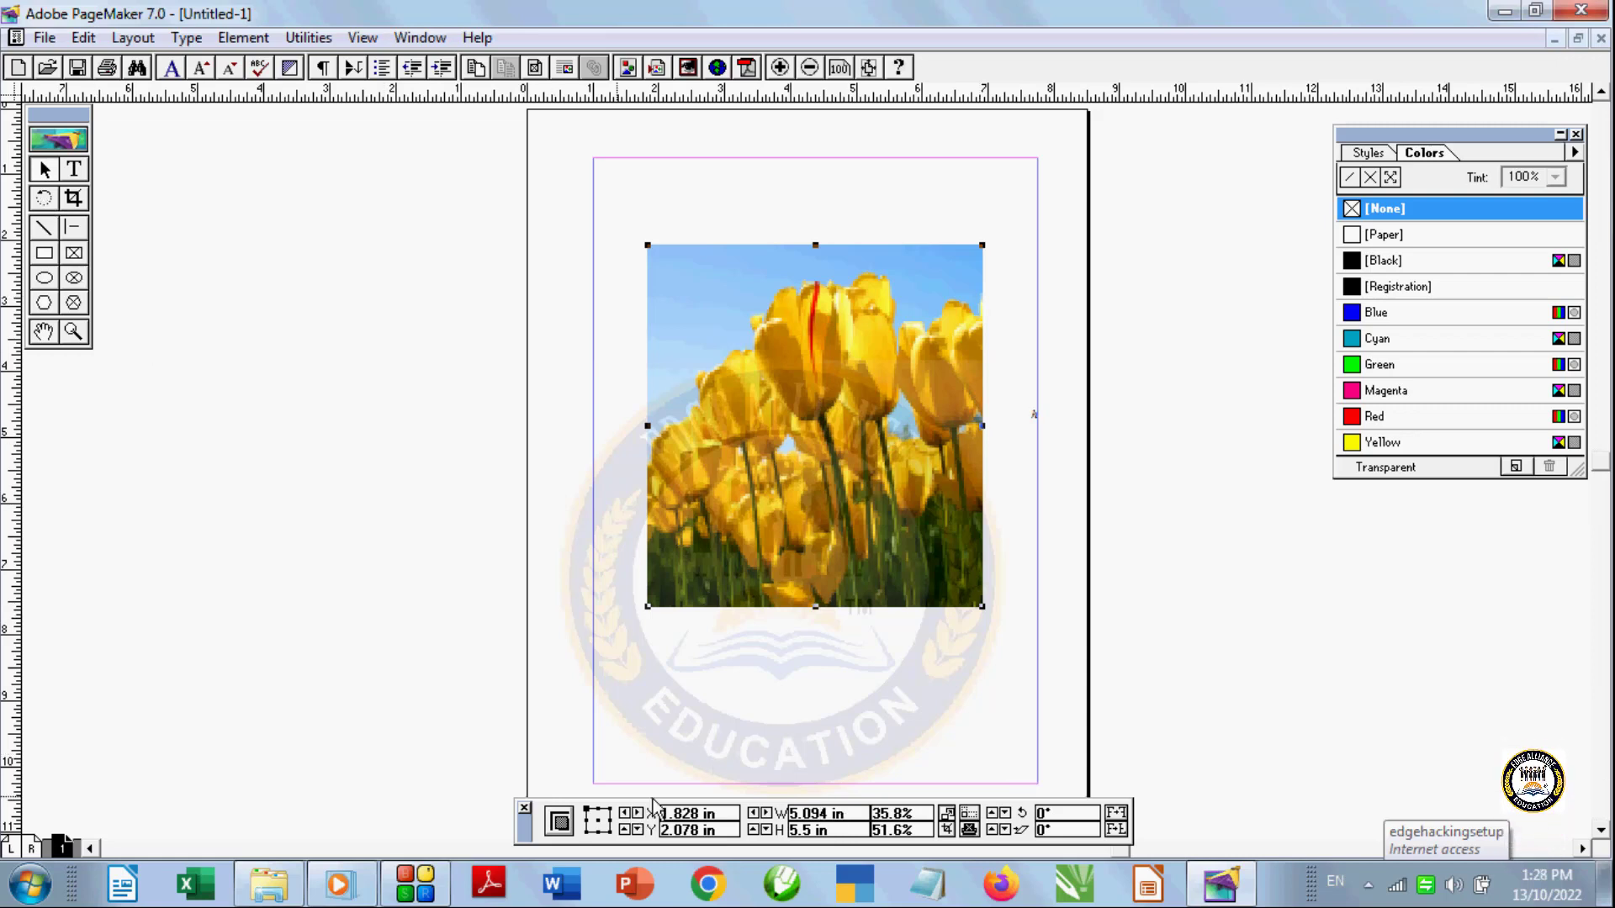
Rotate the tulip picture to about -137.26° and move it back onto the page
left_click(44, 199)
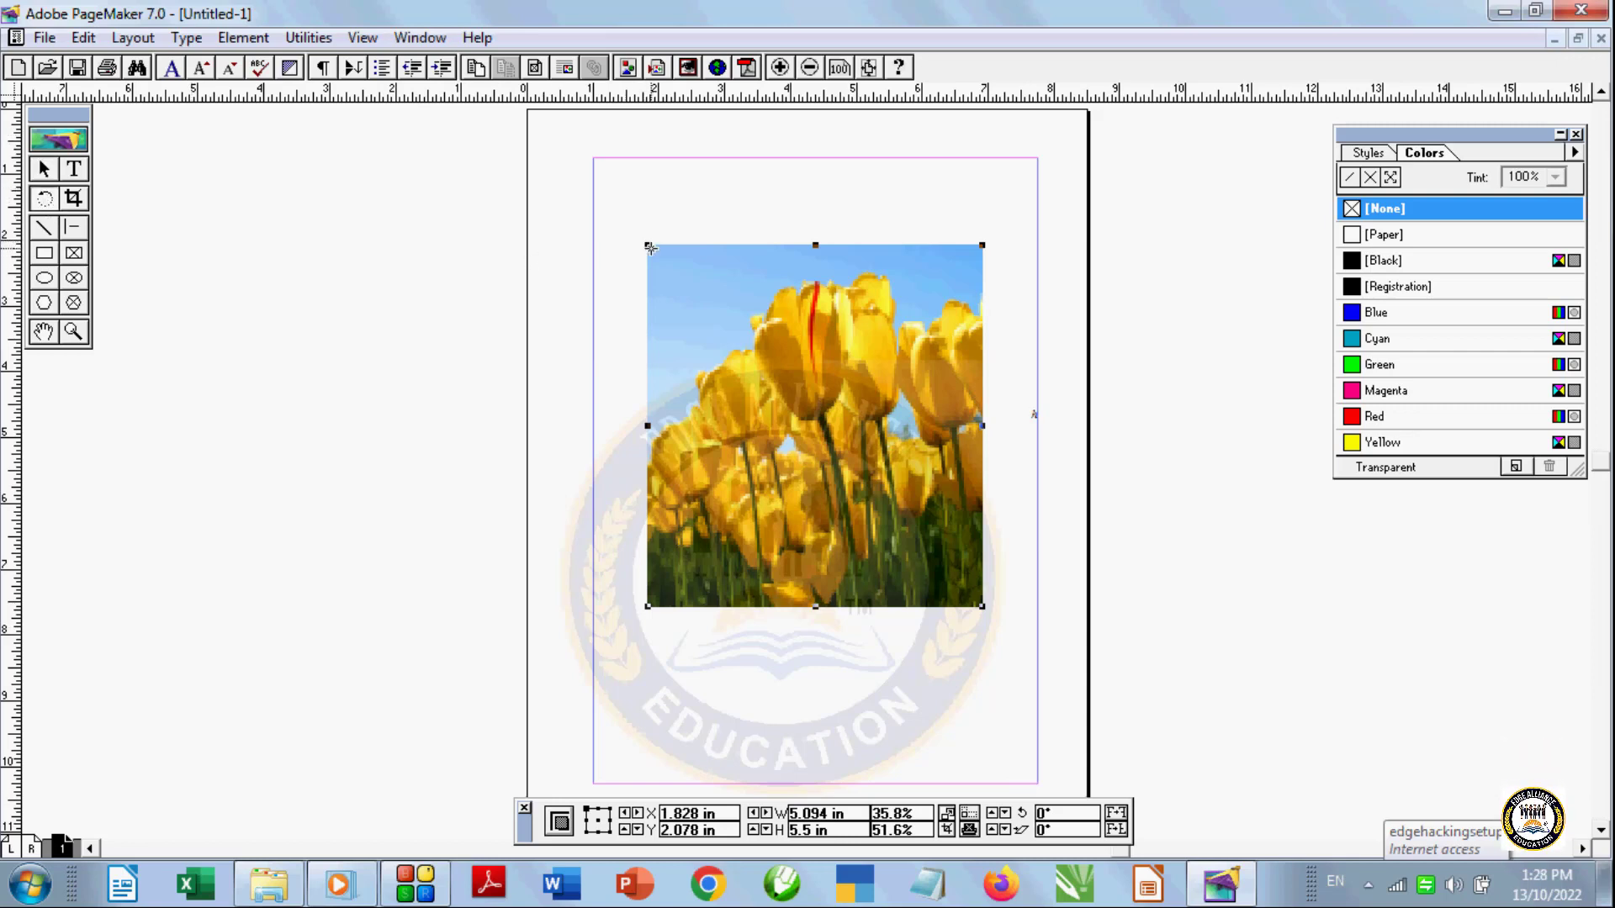
left_click_drag(649, 245, 593, 357)
left_click_drag(484, 177, 599, 232)
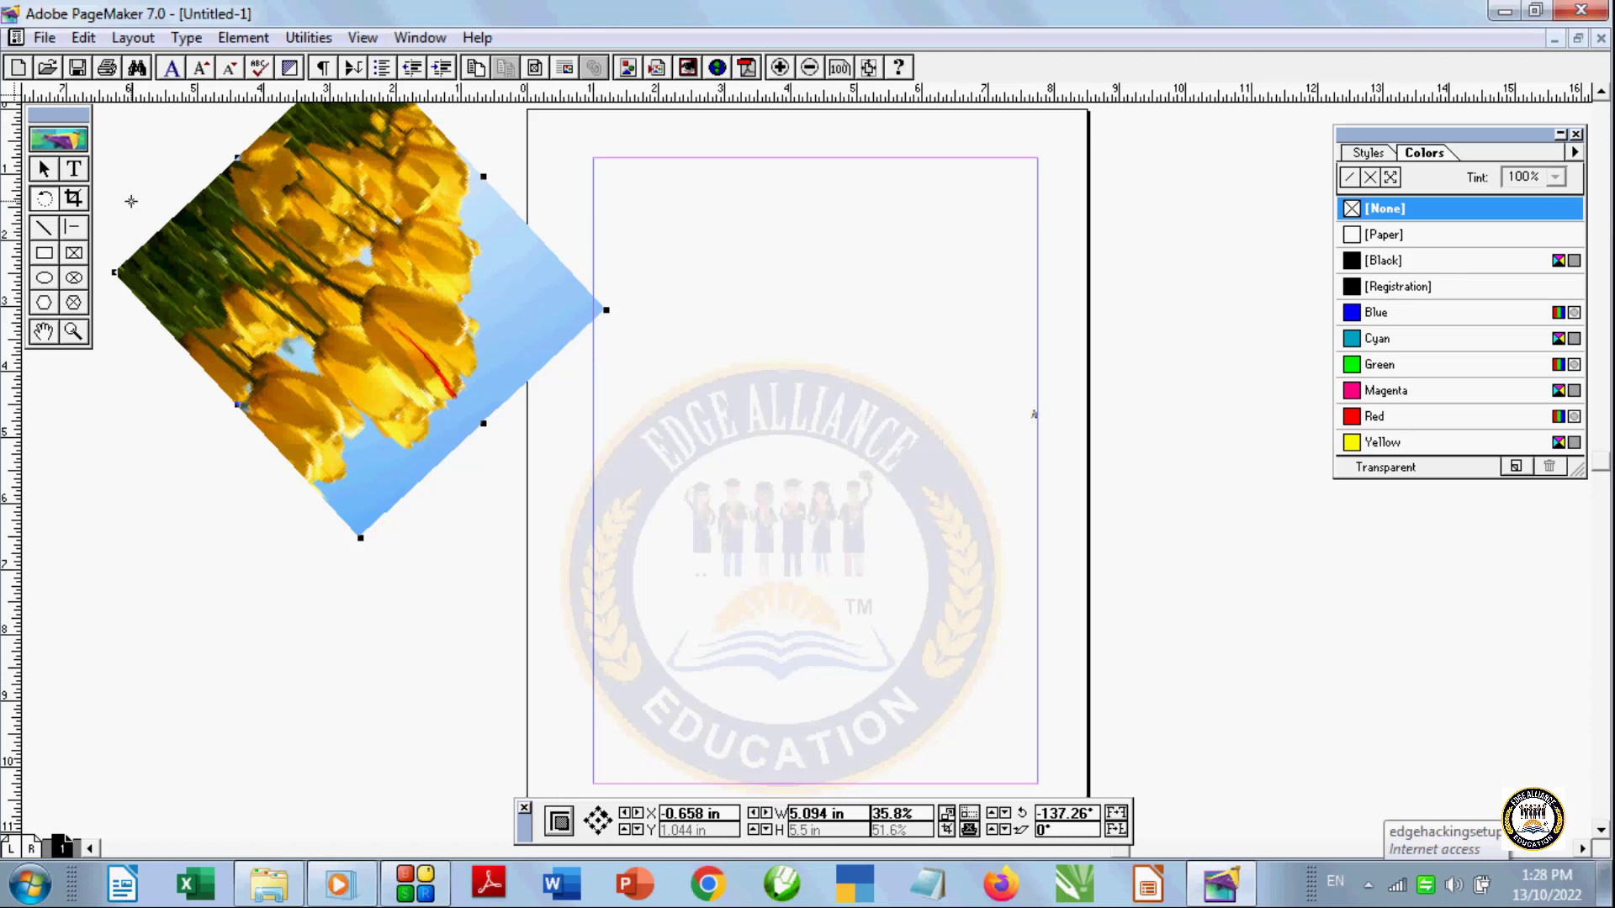
left_click(46, 169)
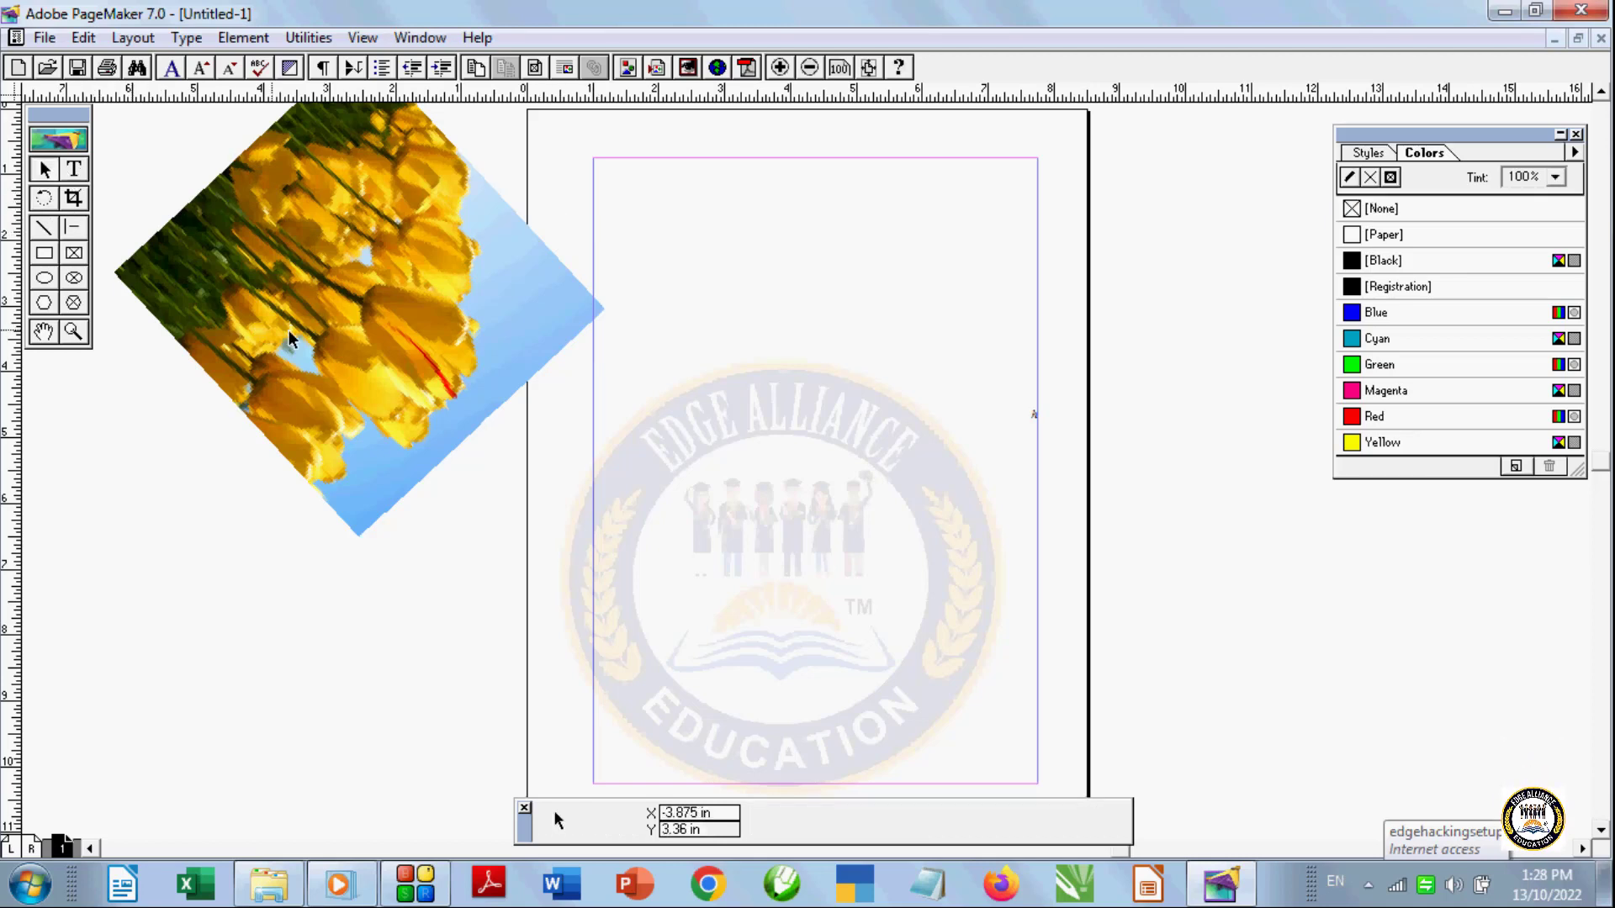
left_click_drag(282, 322, 693, 461)
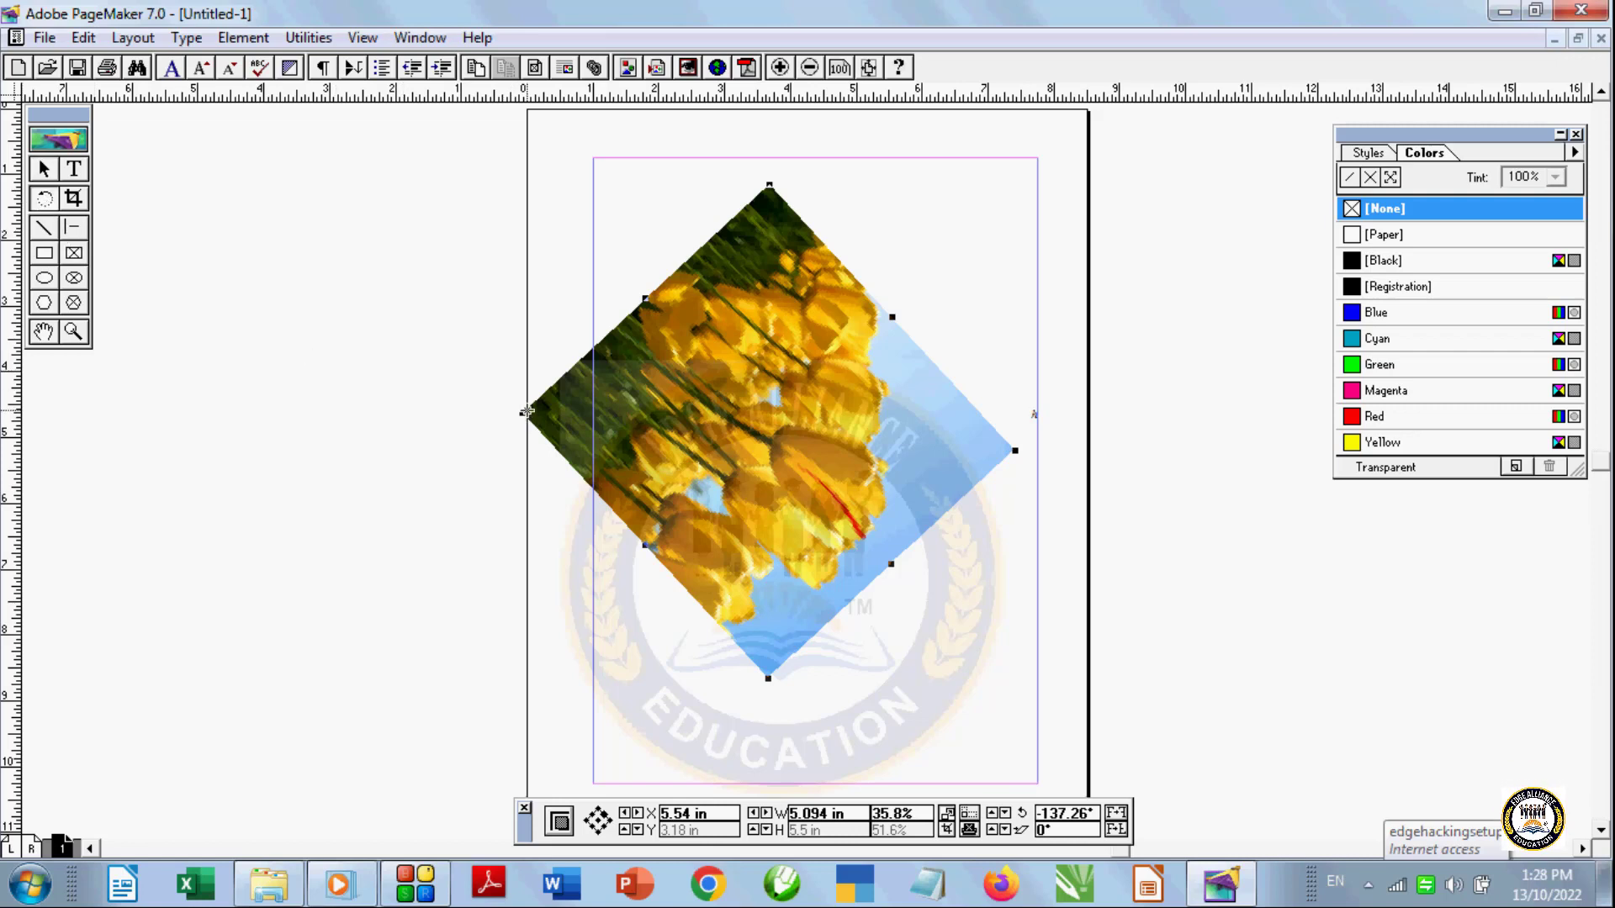
Rotate the tulip picture nearly upright, to about 1.78°, and move it back inside the page margins
left_click_drag(525, 412, 461, 361)
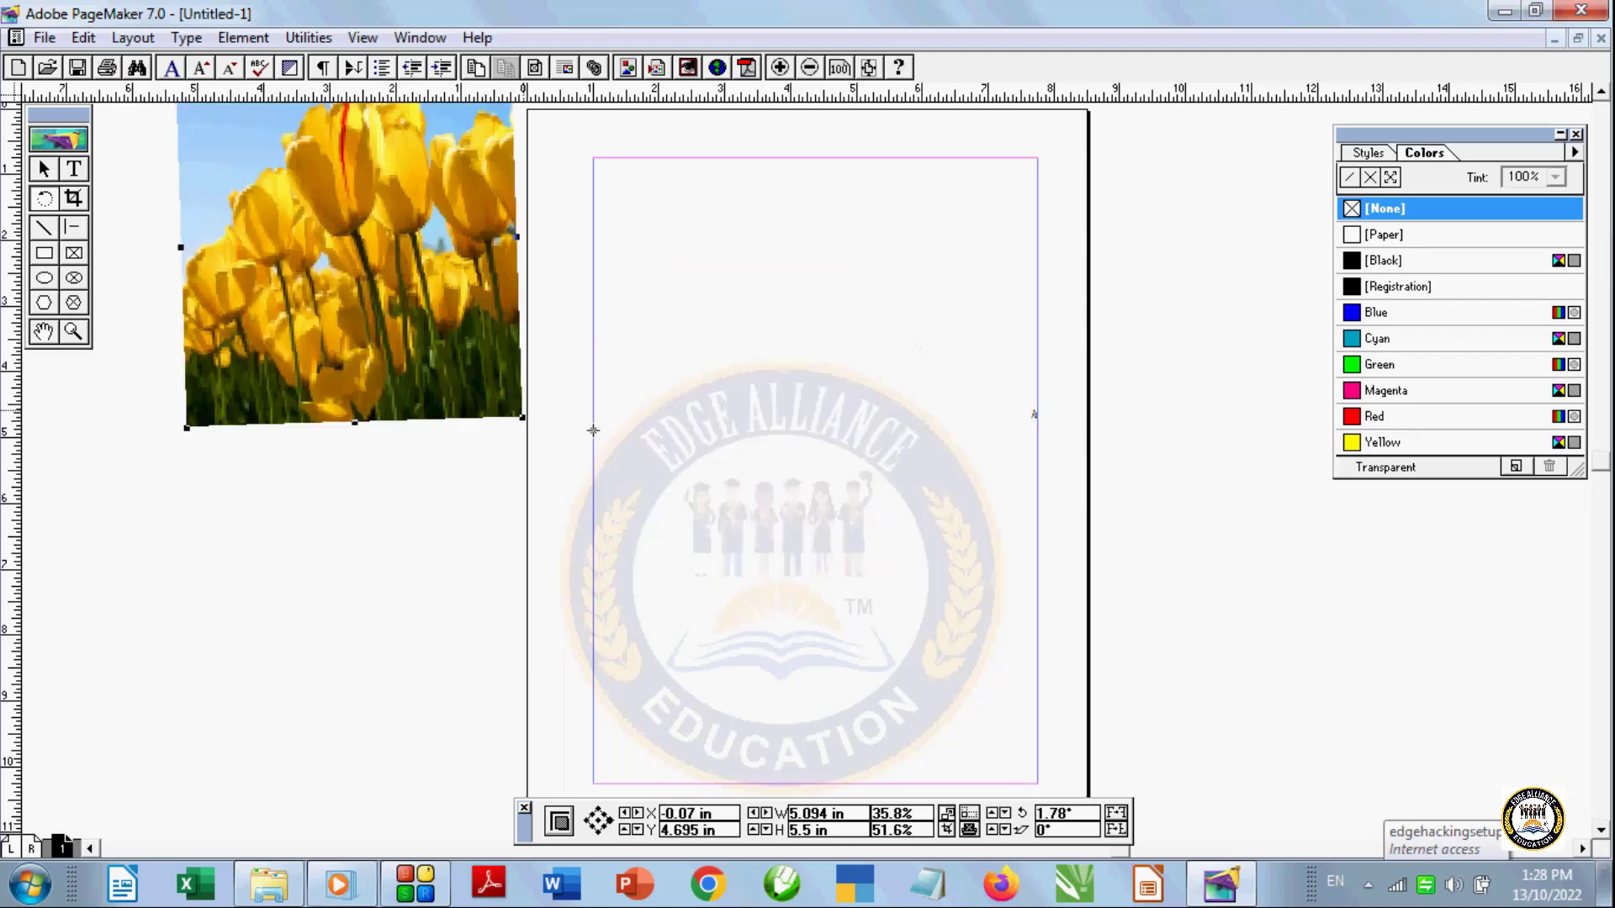
left_click(45, 172)
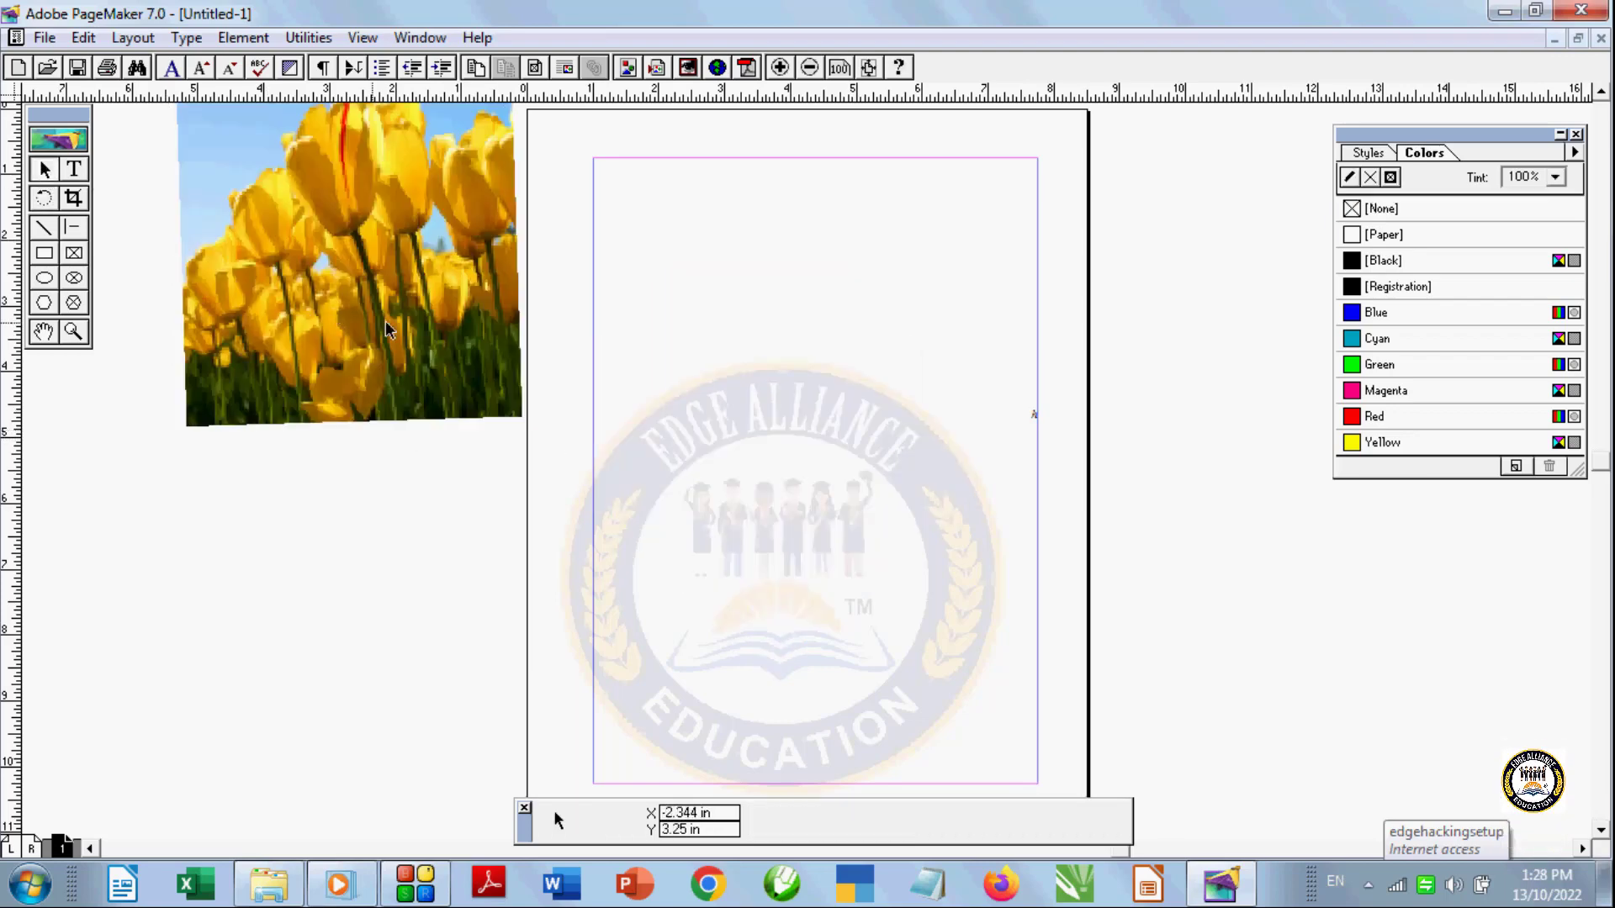
left_click_drag(370, 317, 776, 417)
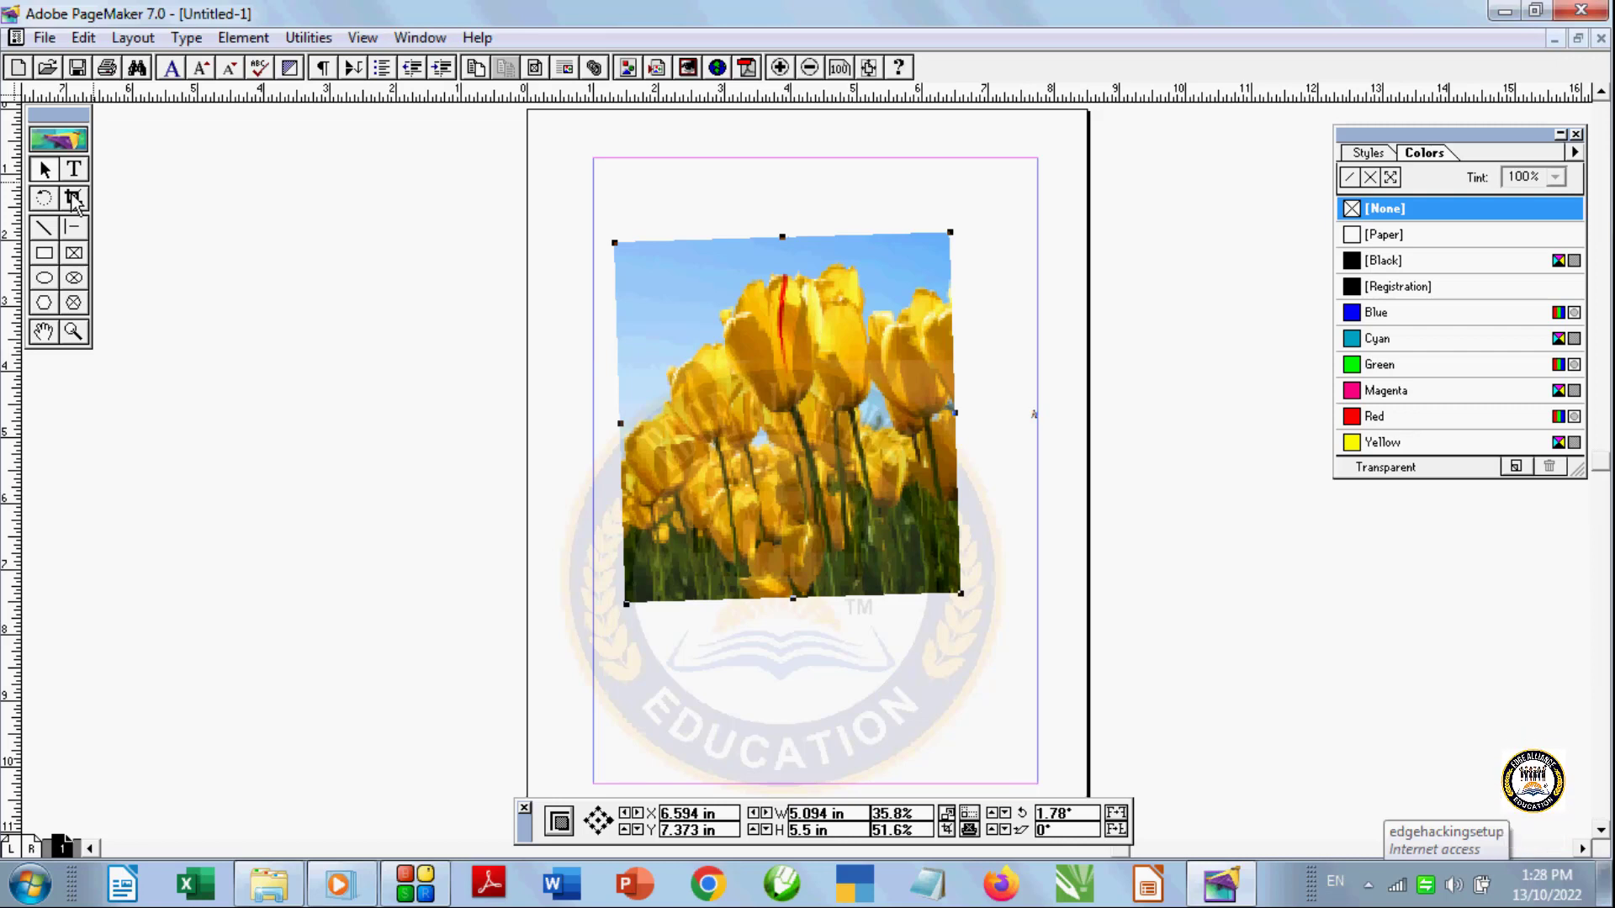
Crop the tulip picture from its upper-left corner down to an area about 2.51 by 2.23 in
left_click(145, 375)
left_click(74, 171)
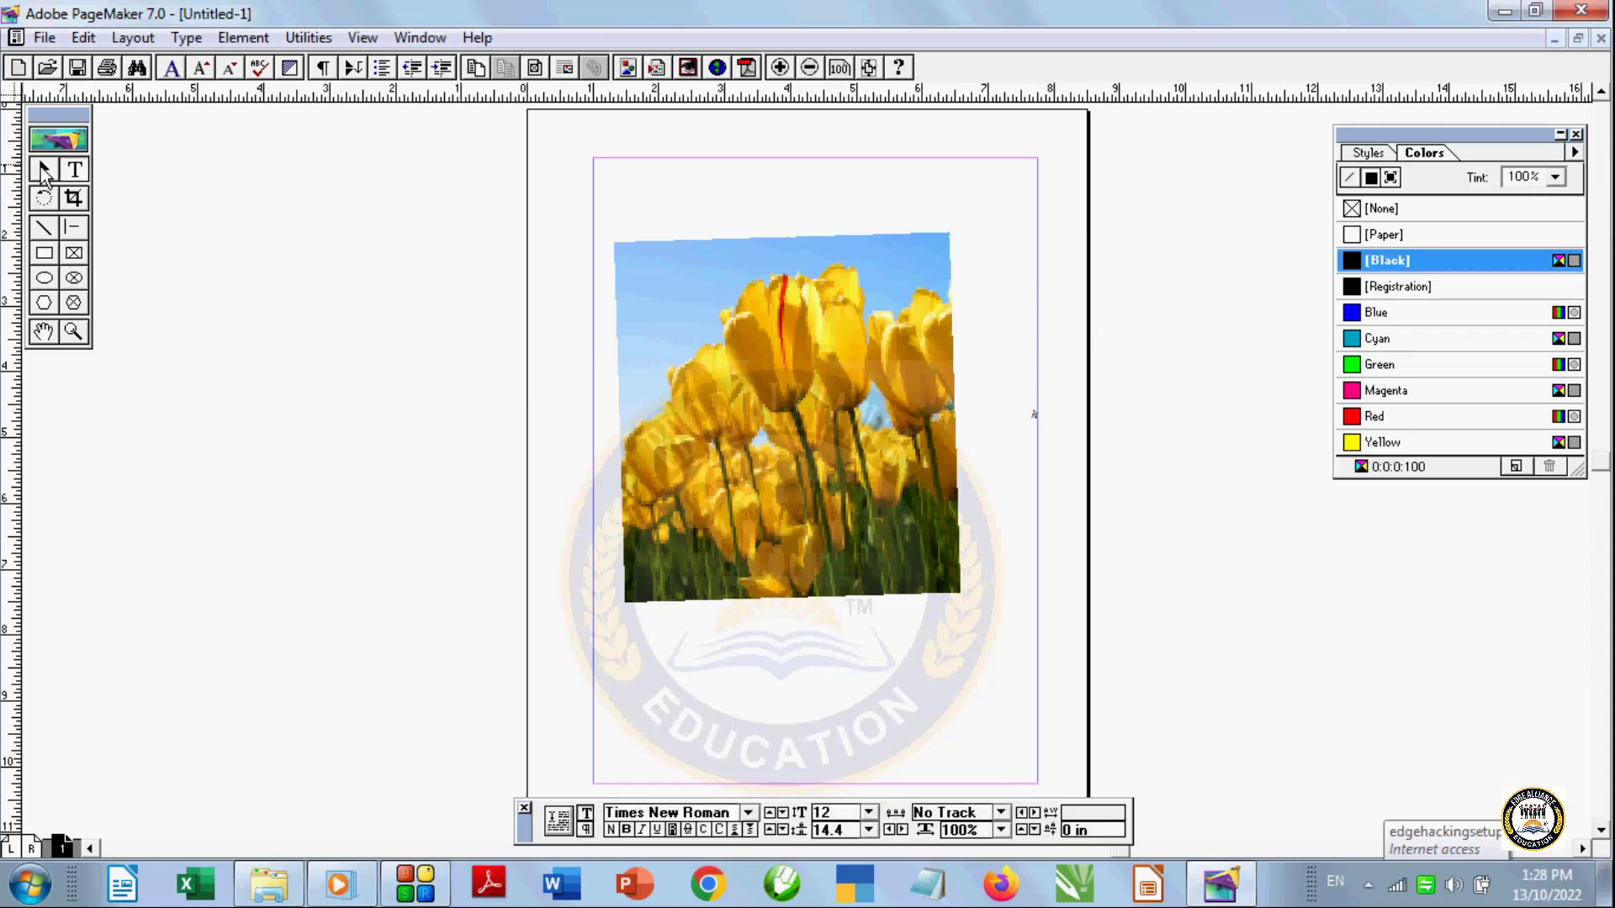
left_click(45, 171)
left_click(799, 492)
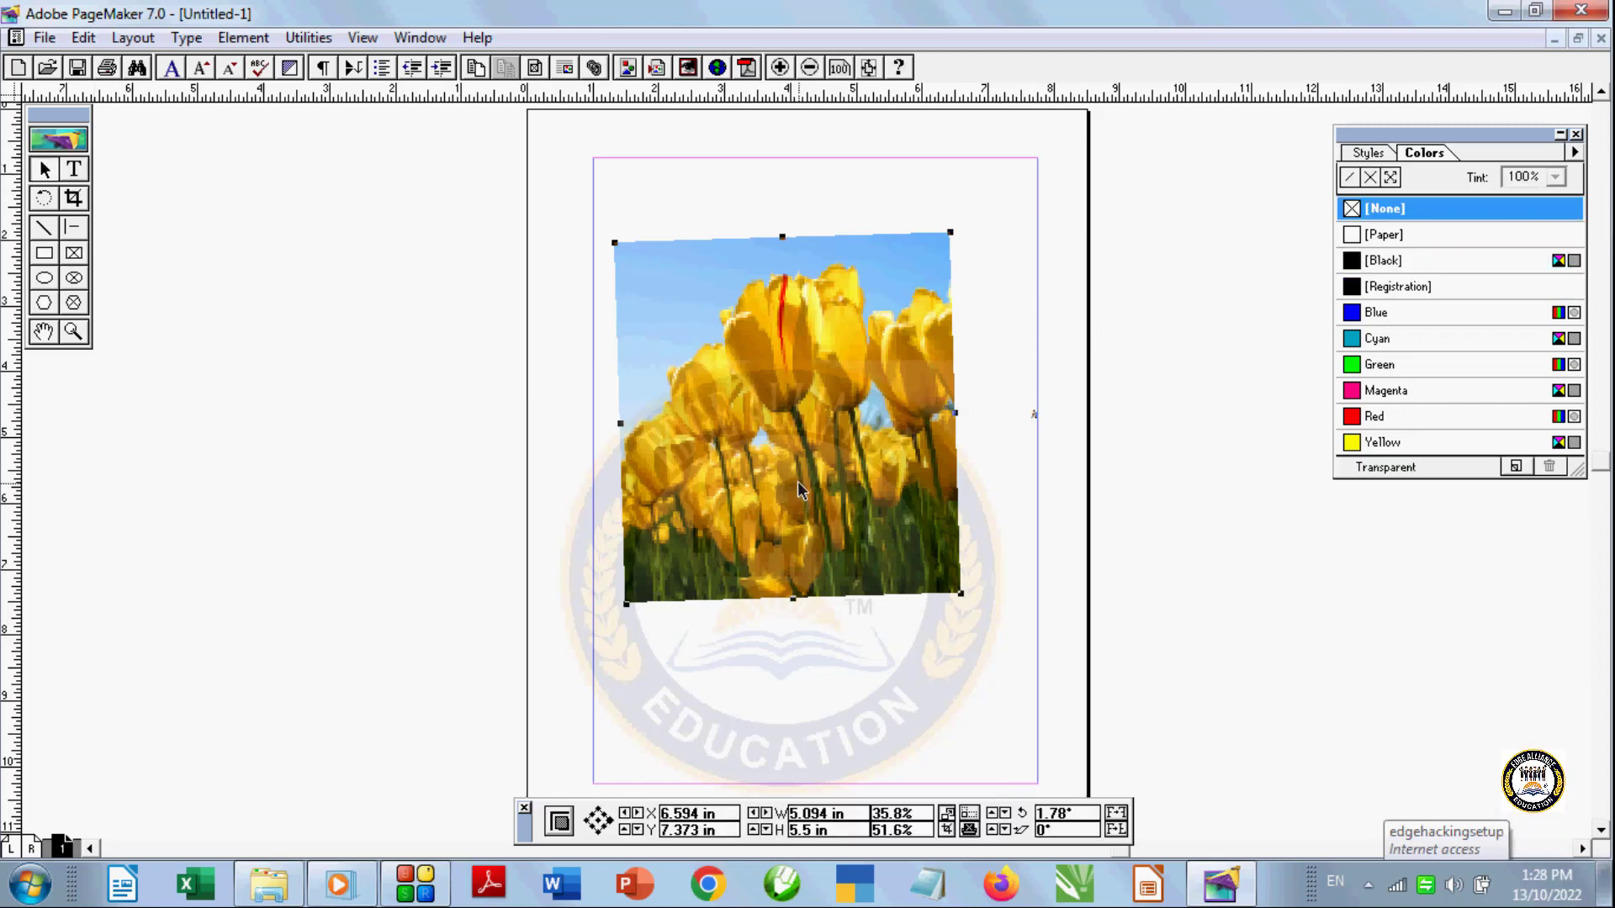
left_click(73, 200)
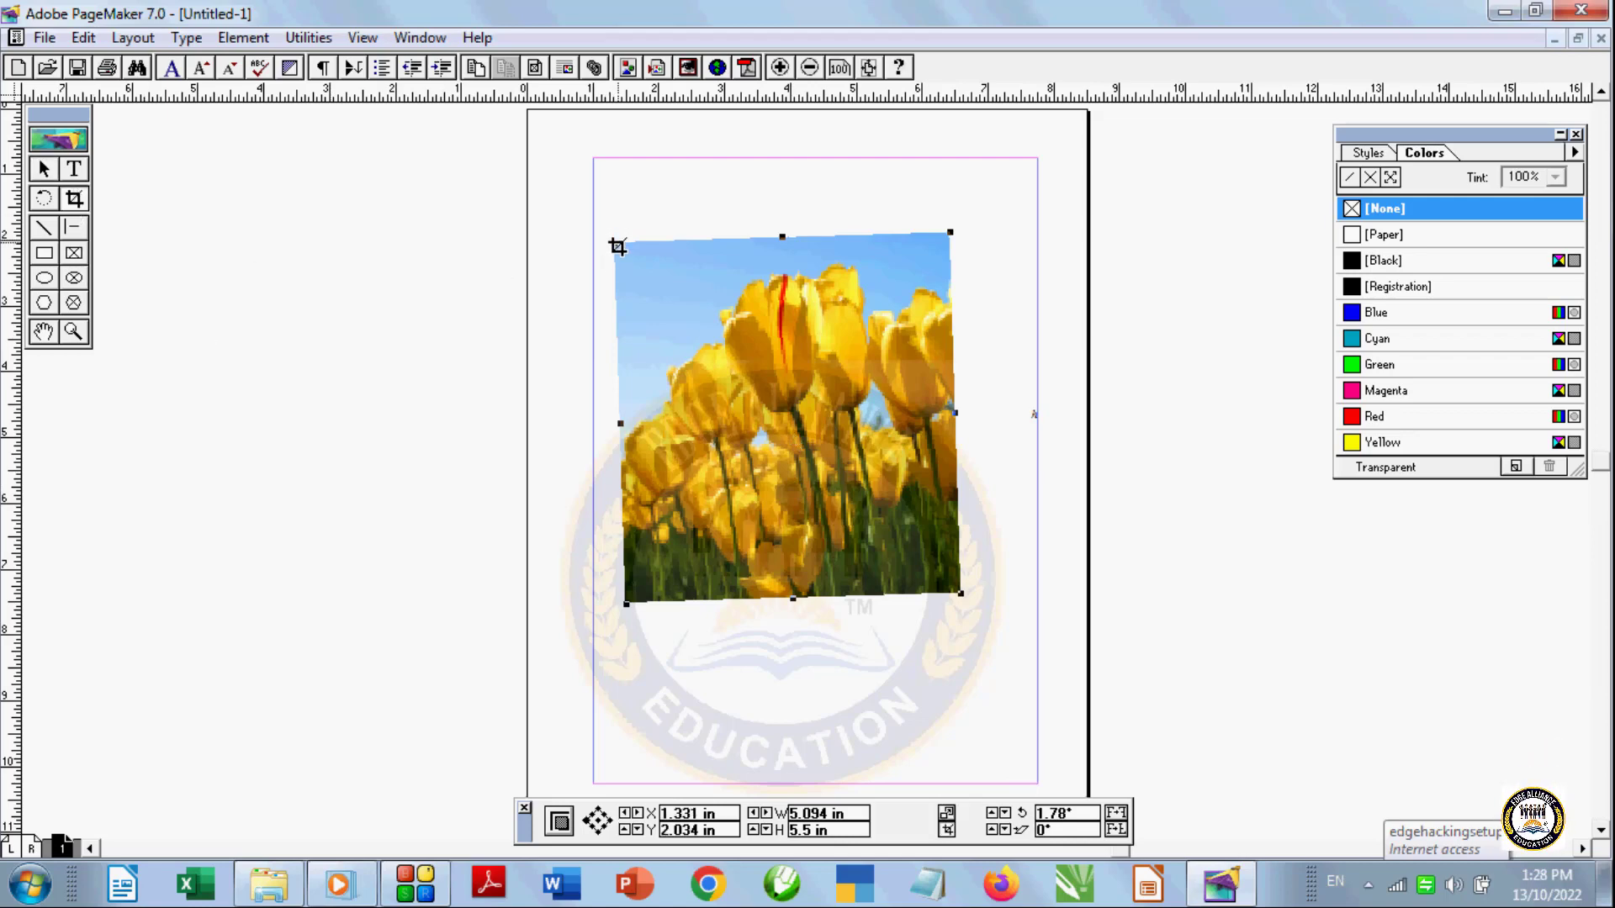
left_click_drag(618, 246, 792, 452)
left_click(781, 631)
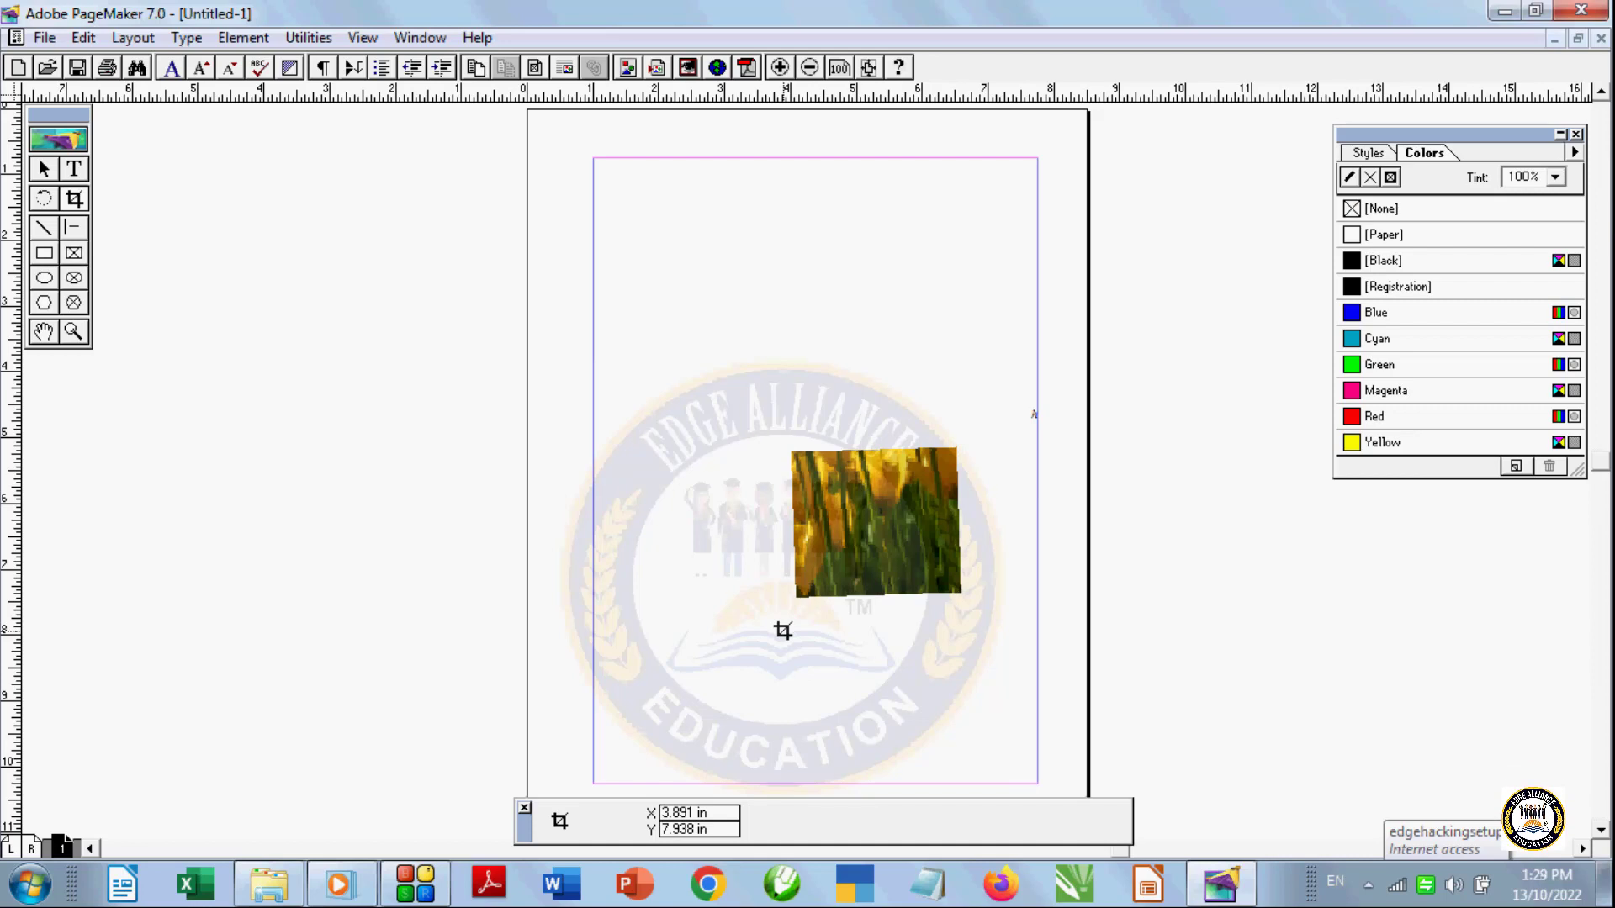
Select the cropped picture and delete it from the page
left_click(46, 170)
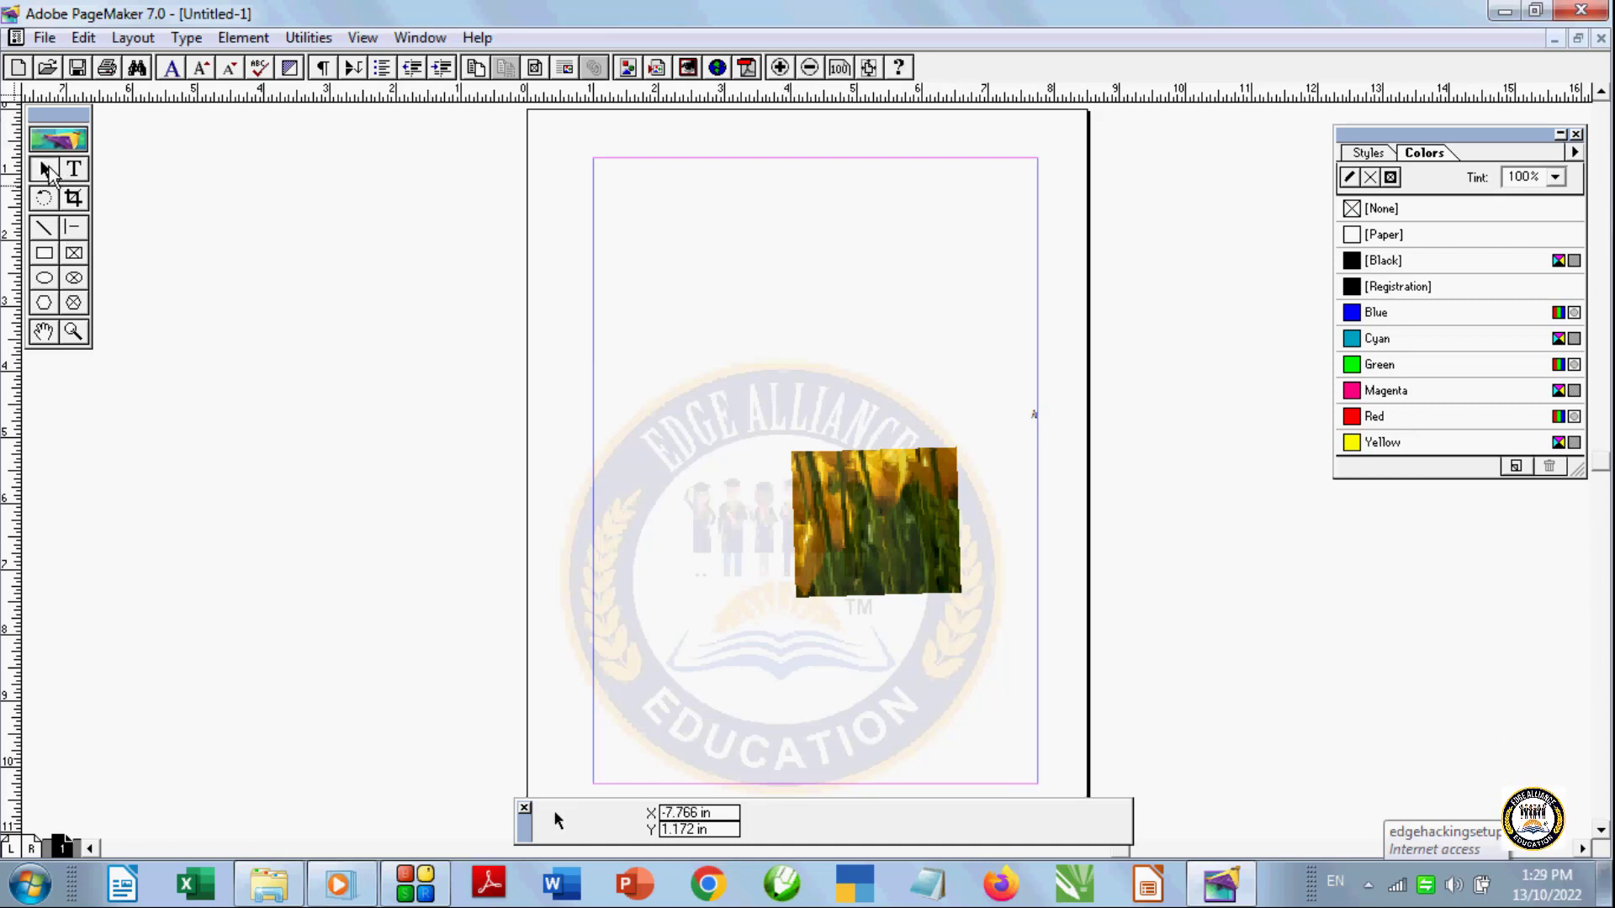
left_click(872, 542)
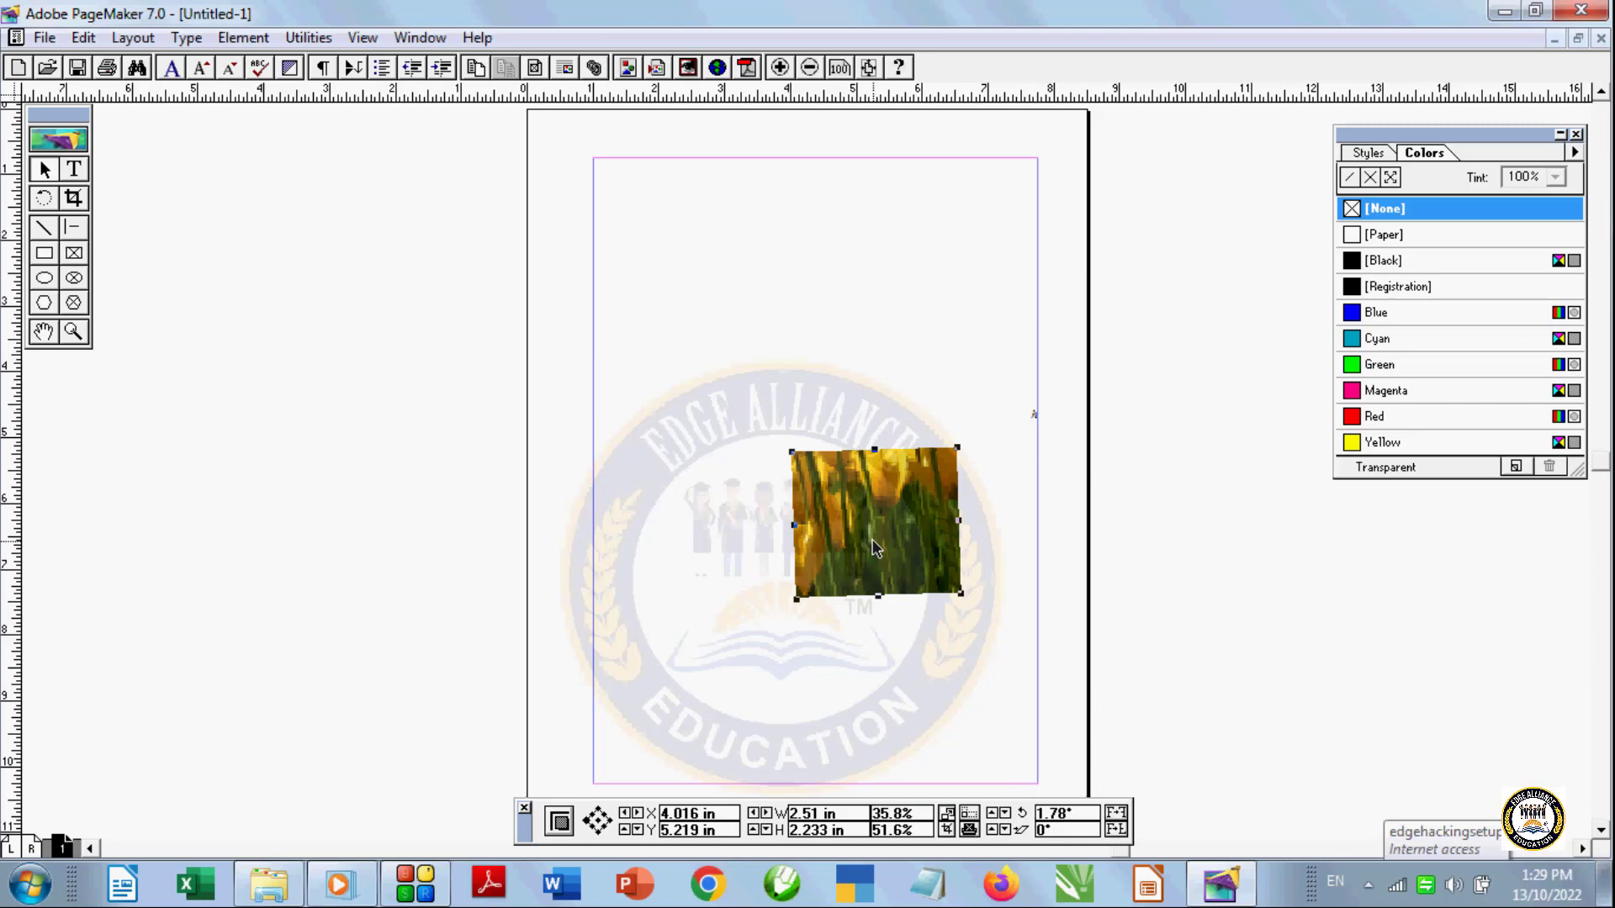
key("Delete")
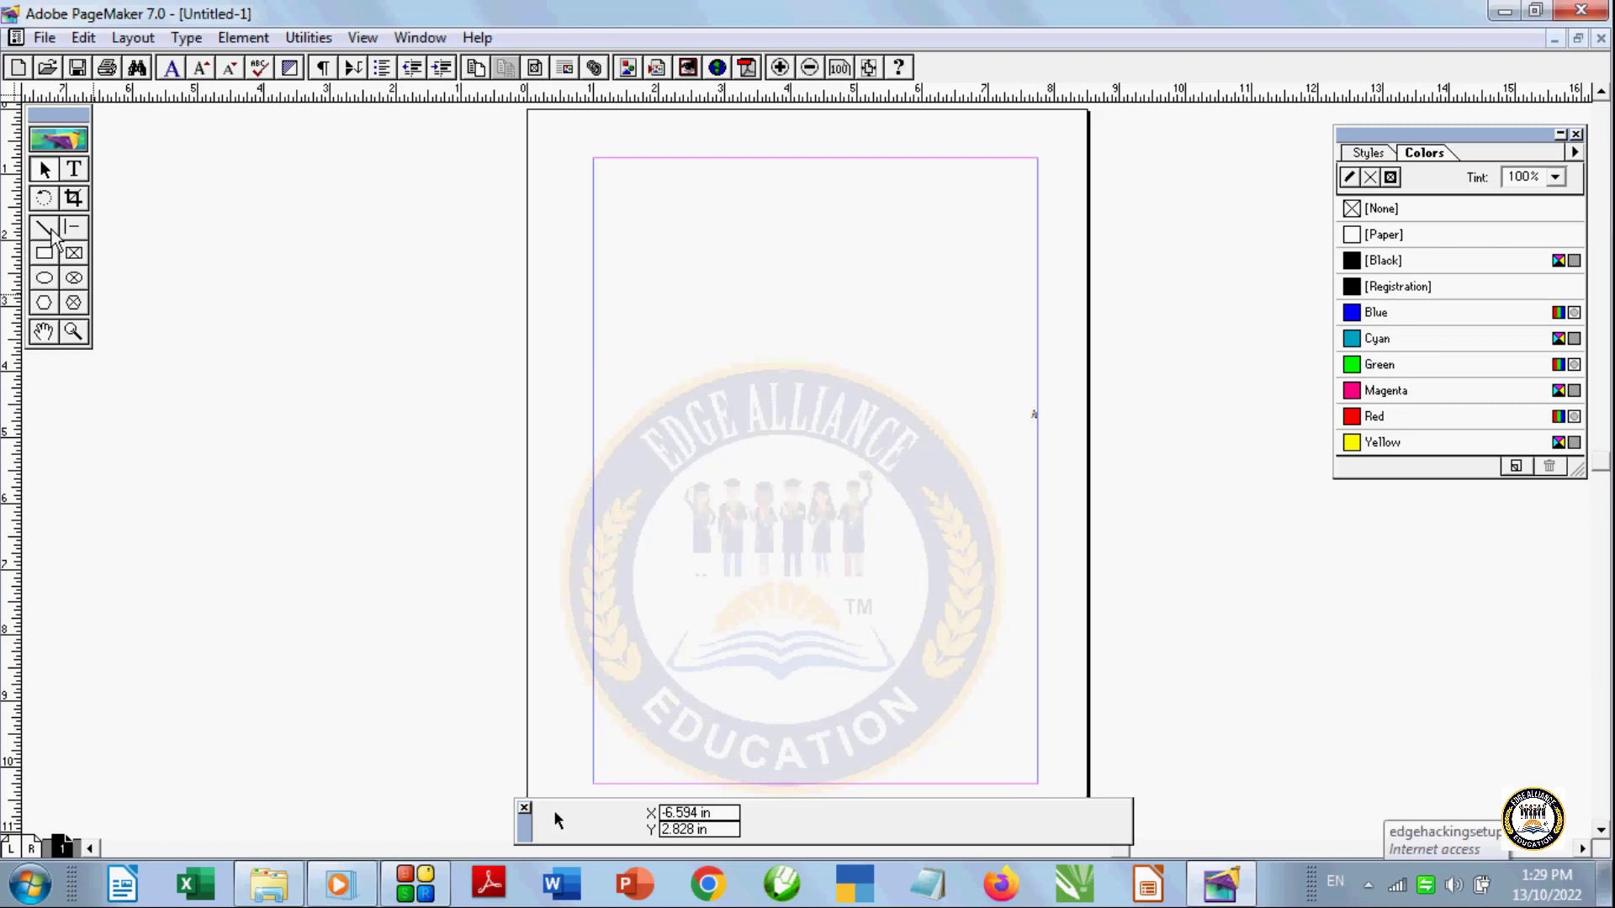
Draw a near-vertical line about 7.77 in long and try Green, Cyan and Magenta on it, ending with Blue
left_click(48, 228)
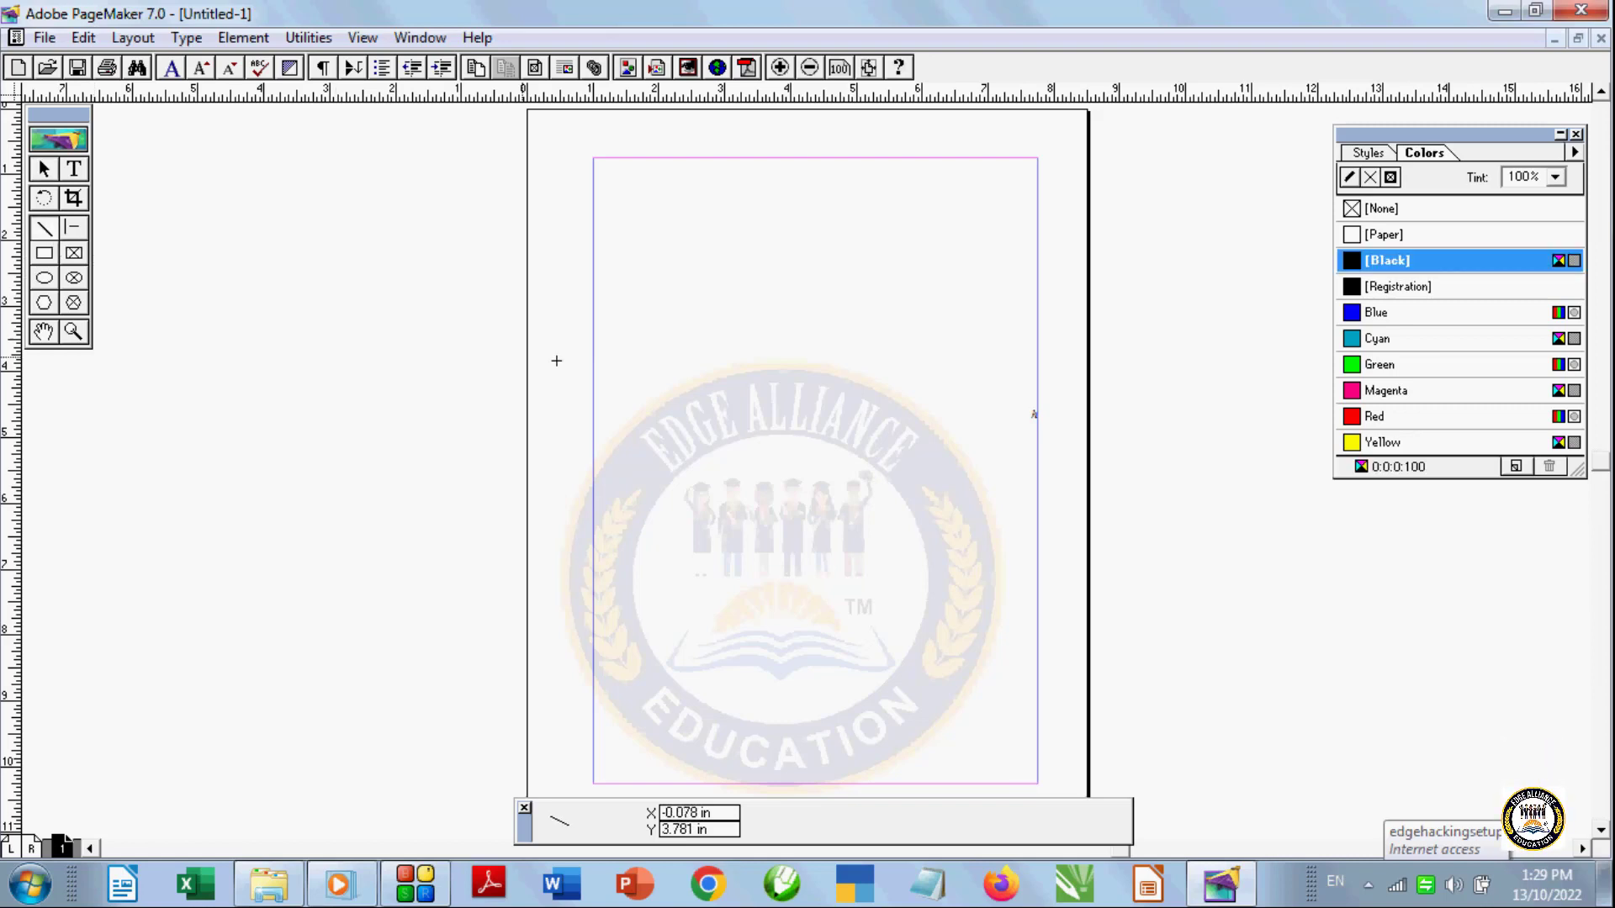
left_click_drag(709, 241, 720, 738)
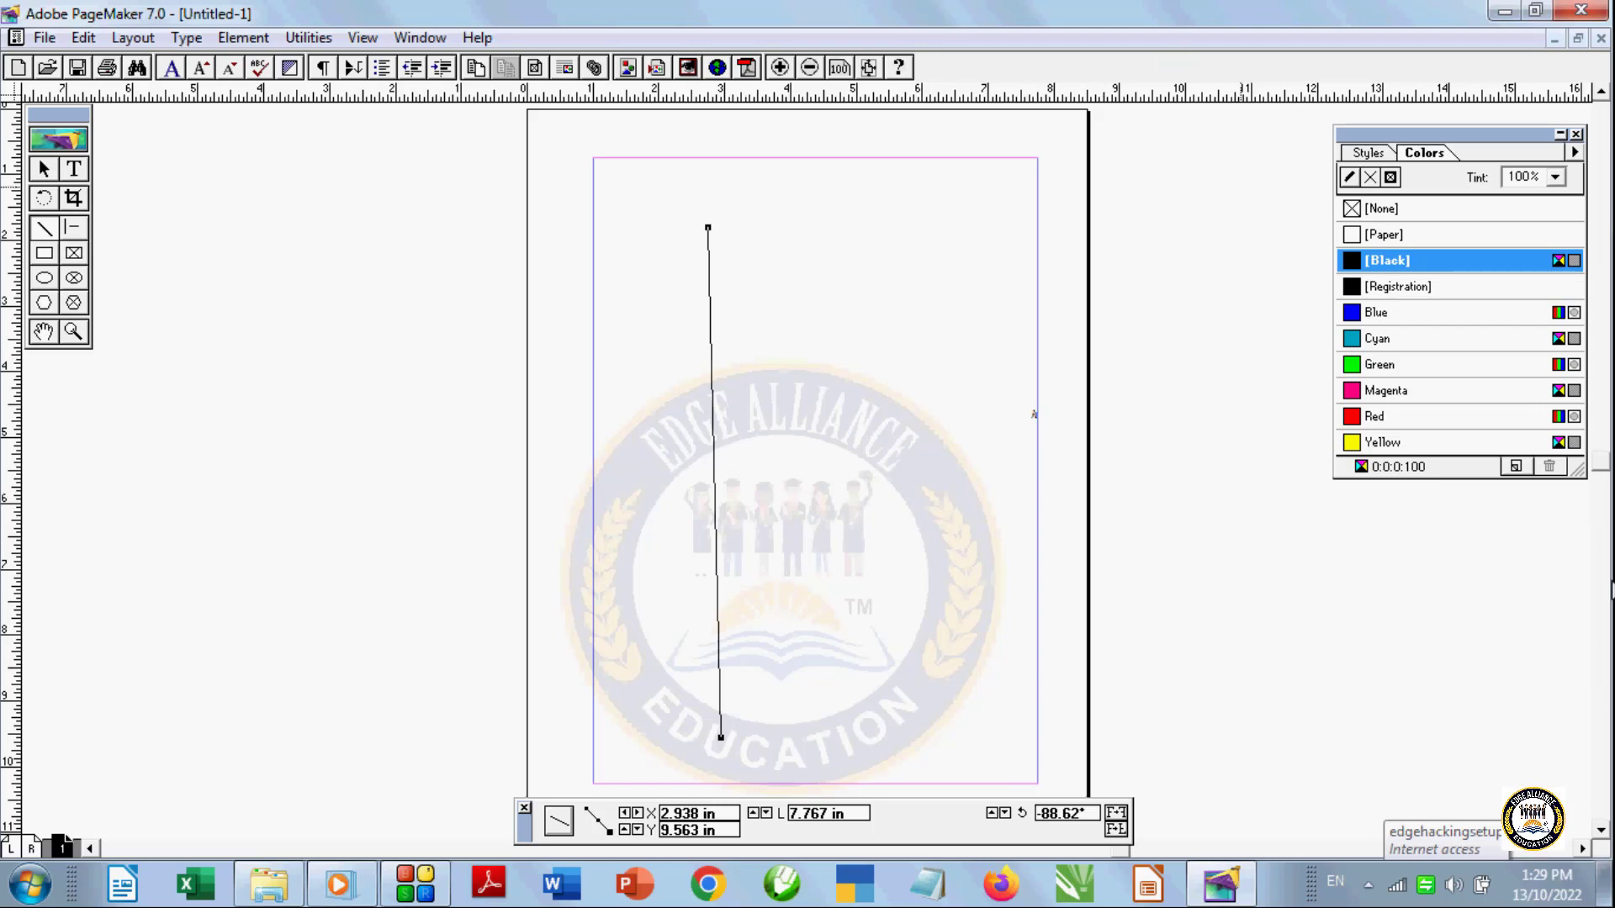
left_click(1381, 366)
double_click(1379, 340)
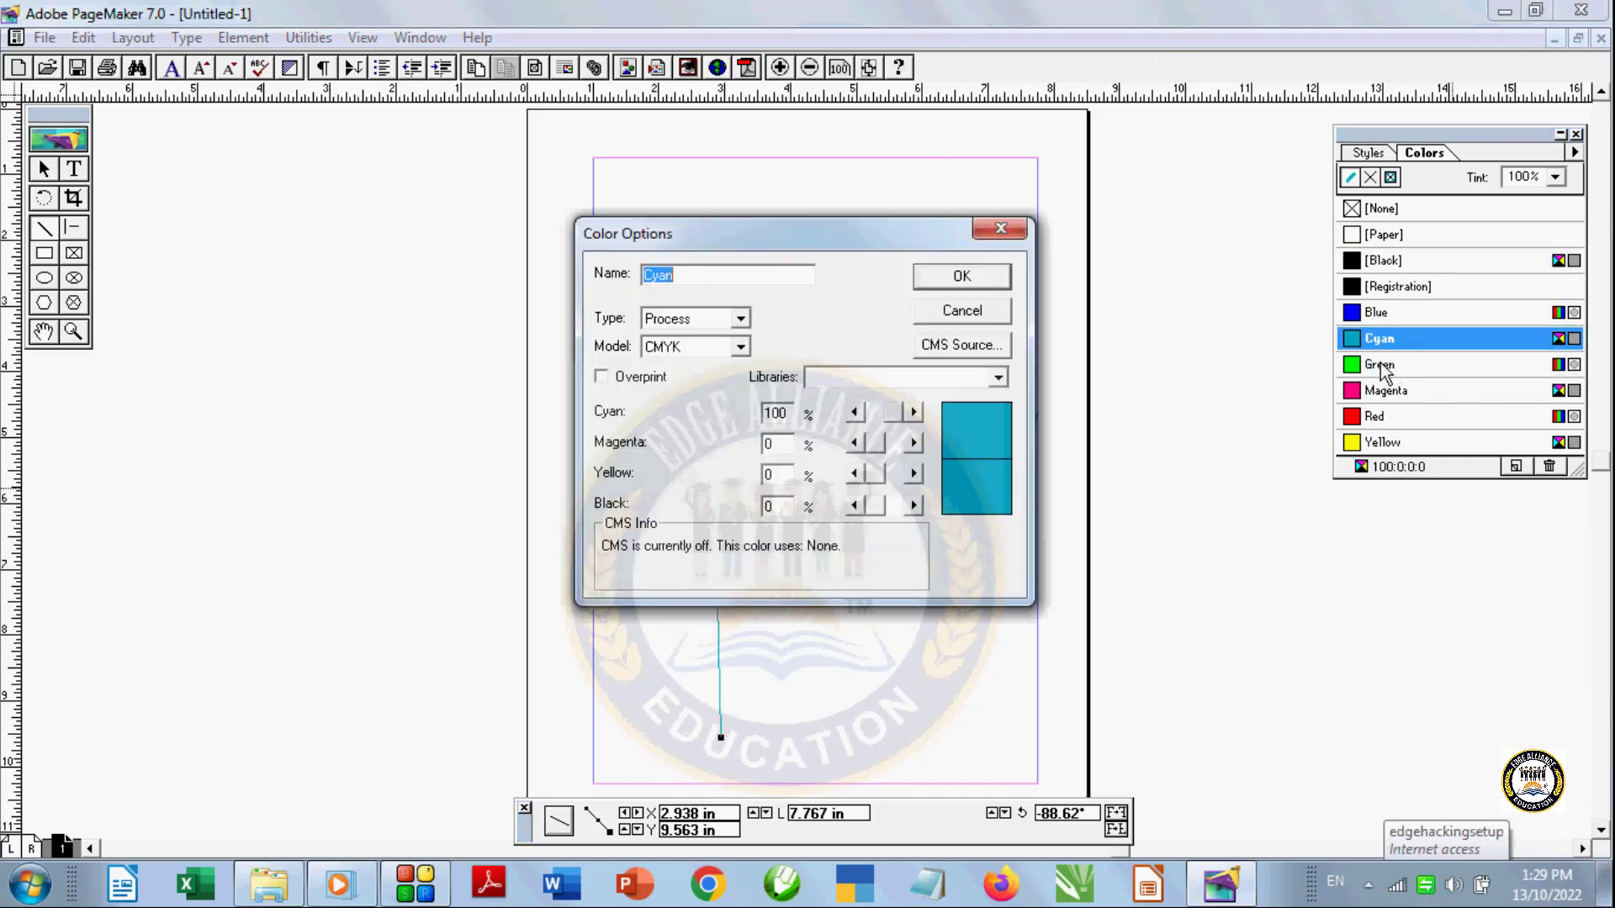
left_click(962, 313)
left_click(1376, 370)
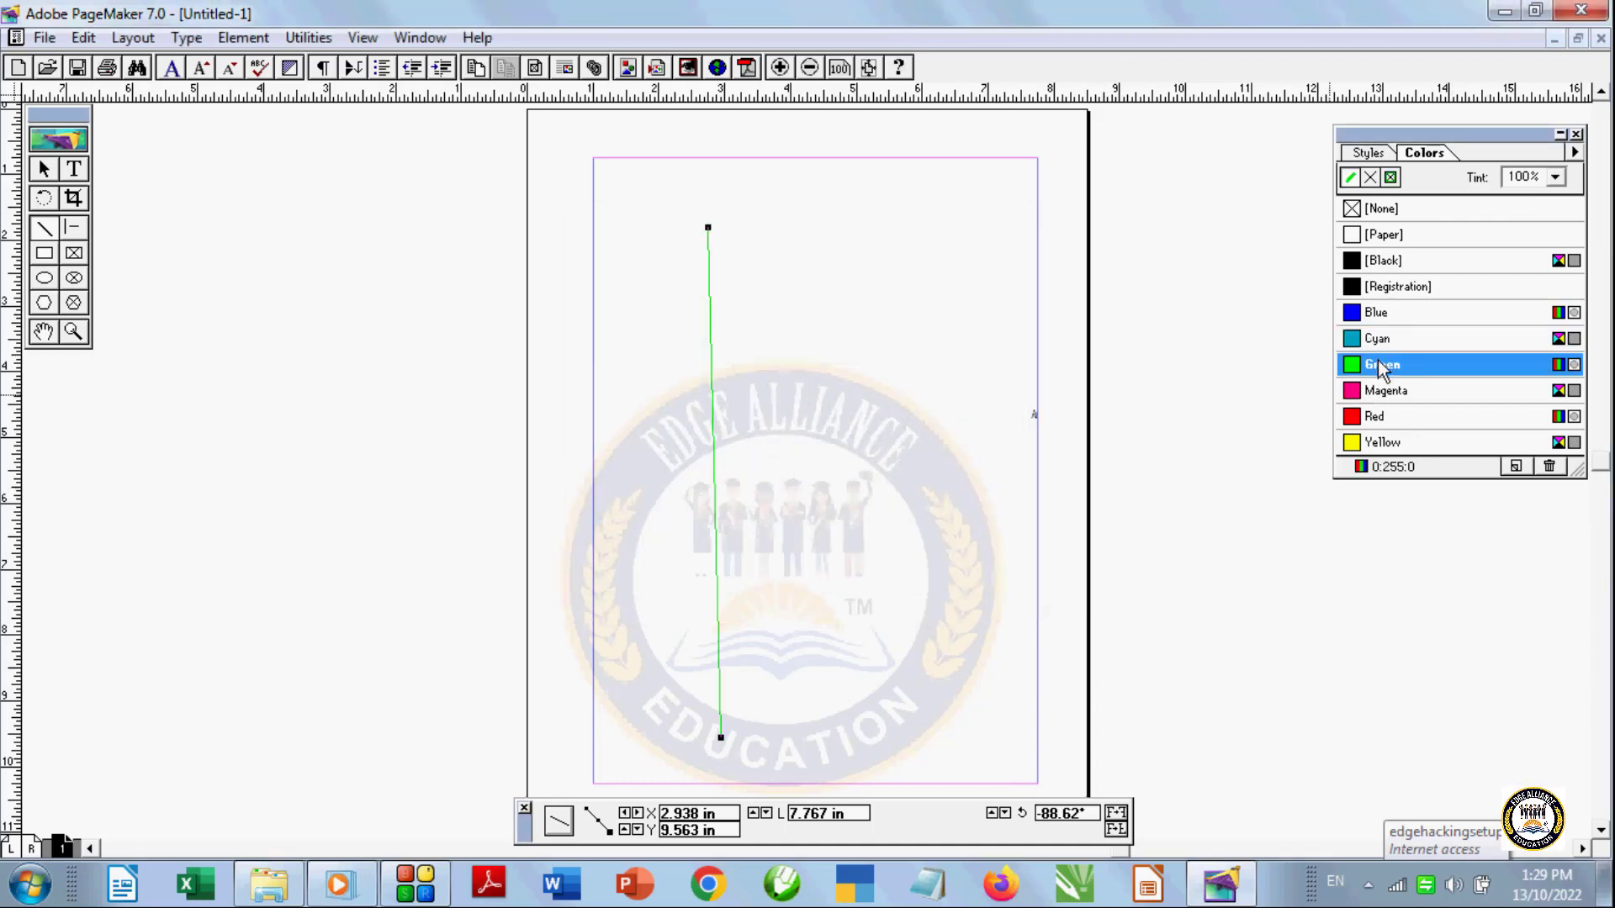
left_click(1373, 388)
left_click(1373, 314)
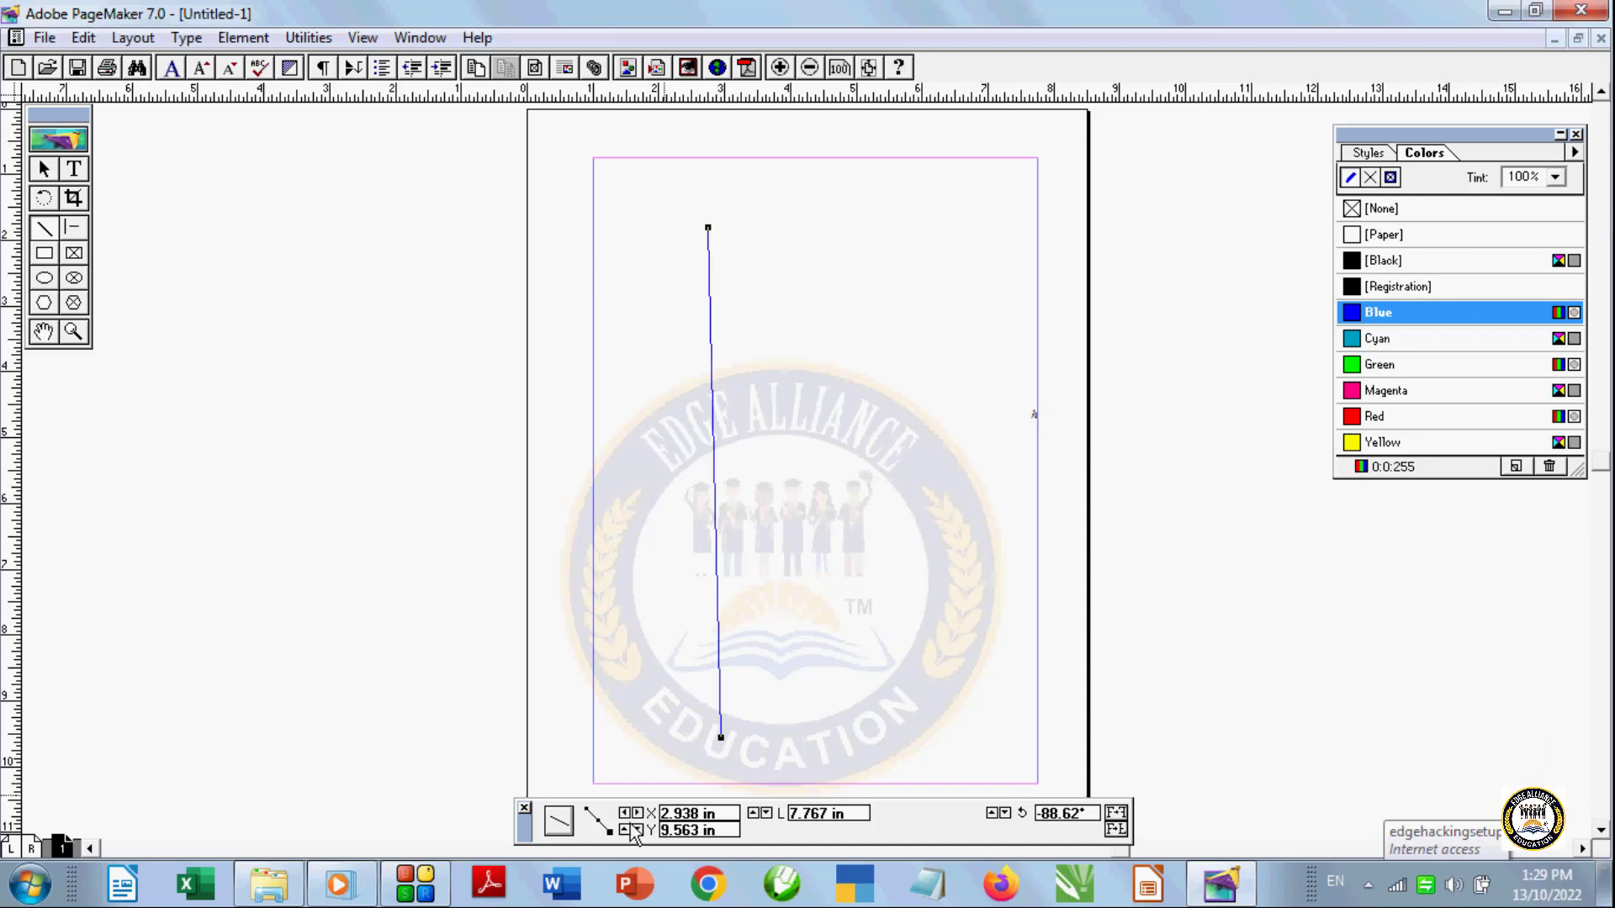
Nudge the blue line slightly left and down to X 2.898 in, Y 9.653 in
left_click(631, 814)
left_click(631, 815)
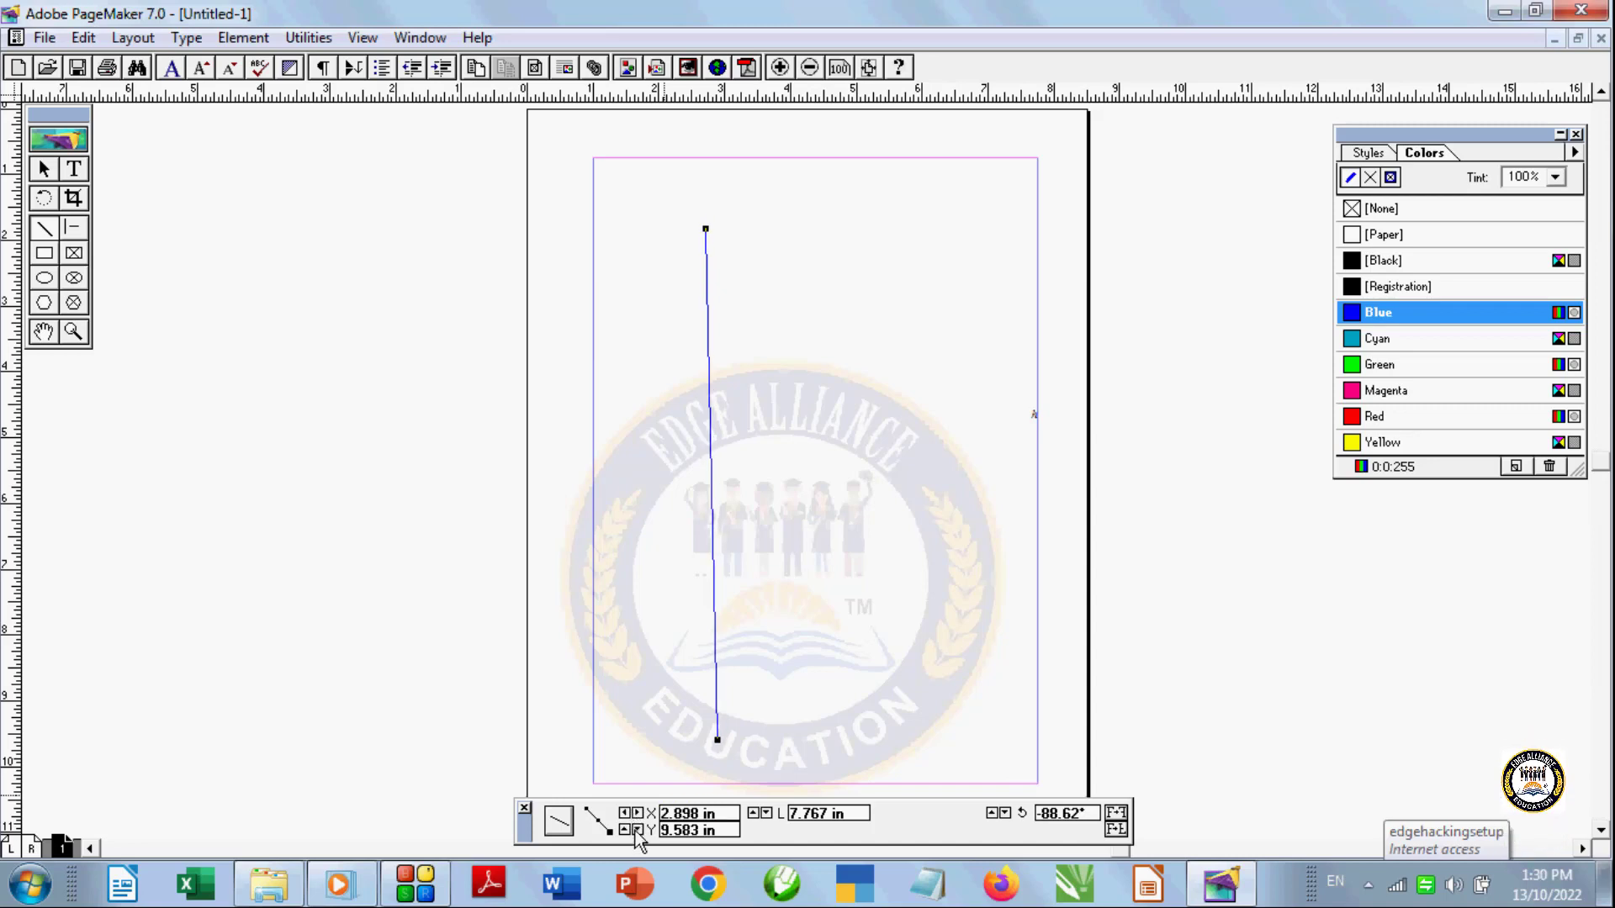
left_click(637, 831)
left_click(636, 831)
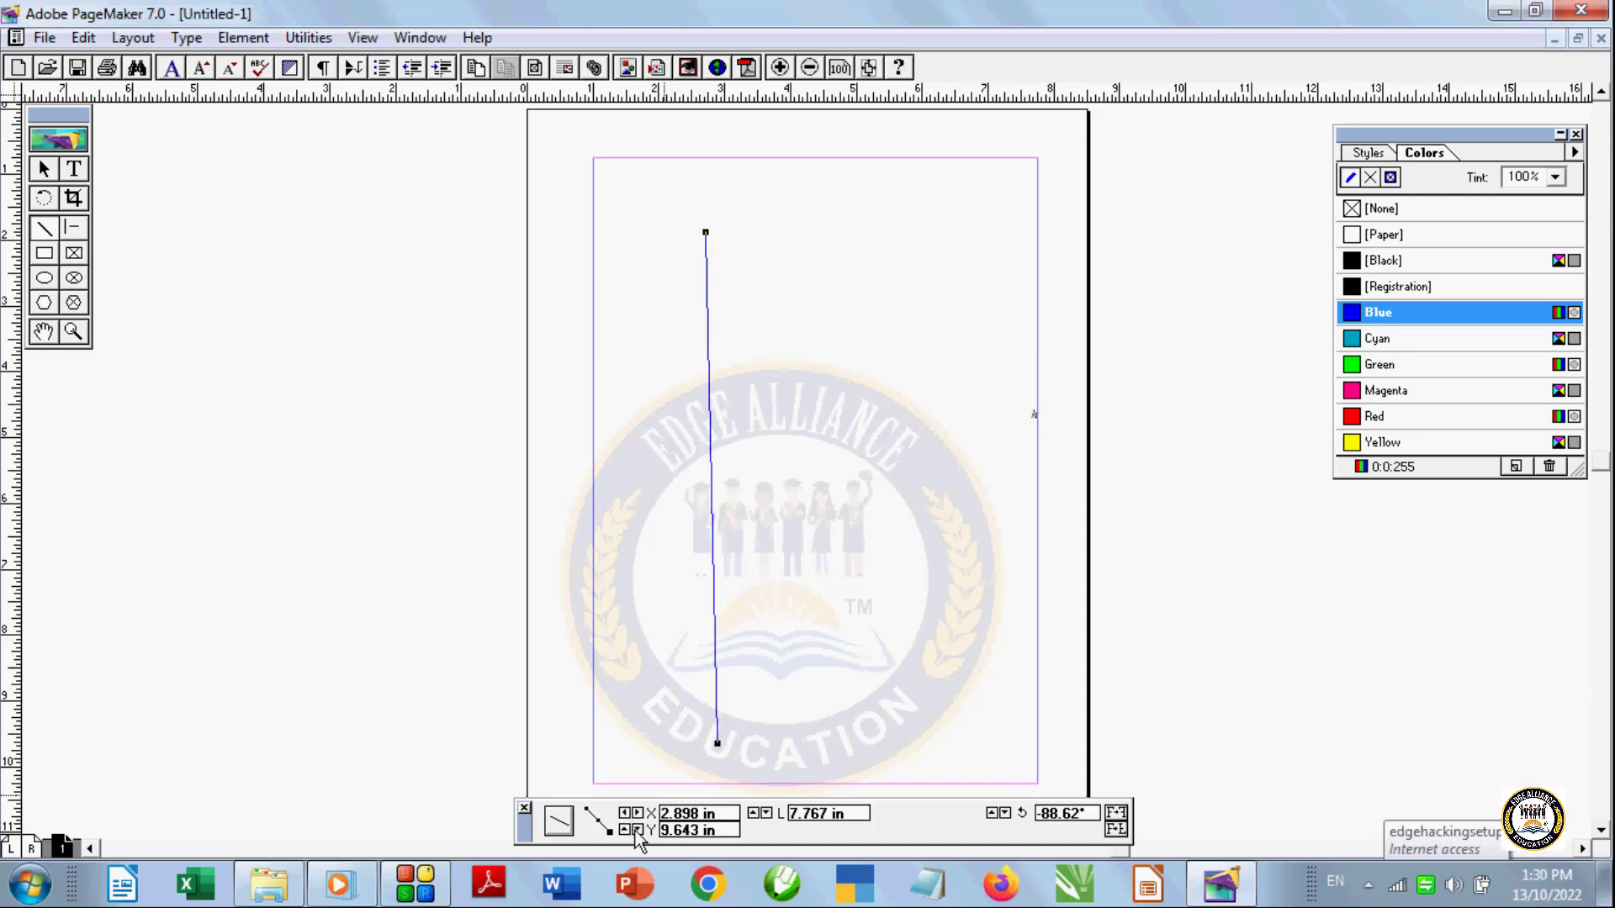
Shorten the blue line stepwise to a length of 7.477 in
left_click(766, 814)
left_click(766, 813)
left_click(767, 814)
left_click(766, 814)
left_click(767, 813)
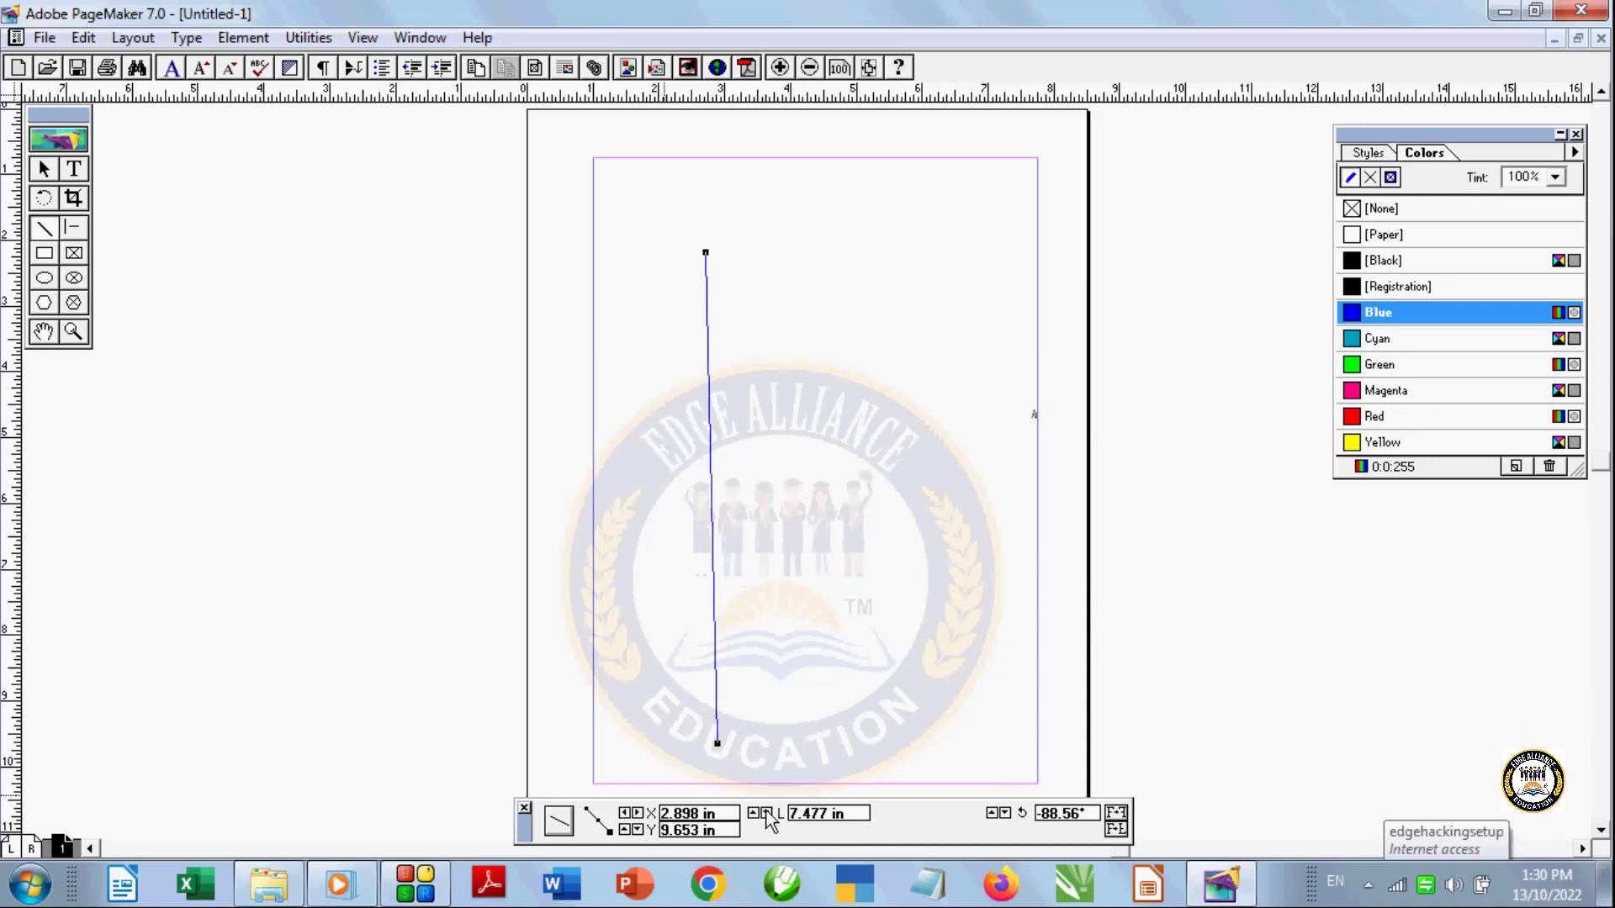
Rotate the blue line stepwise past vertical to an angle of 89.34° and deselect it
left_click(1005, 814)
left_click(1005, 813)
left_click(1005, 813)
left_click(1005, 813)
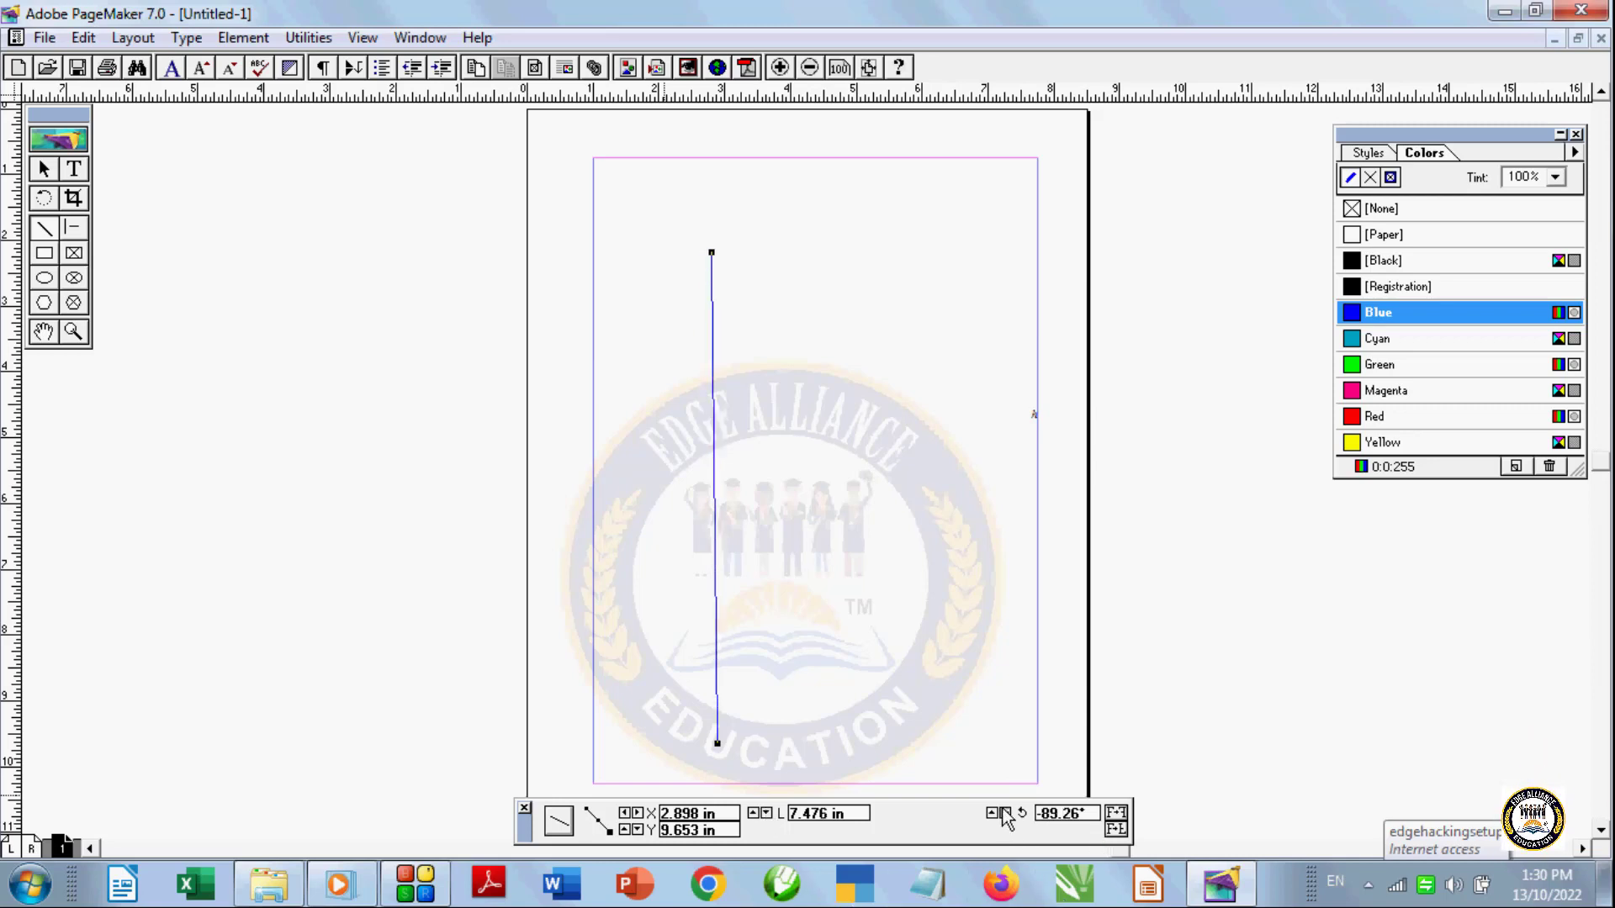
left_click(1005, 813)
left_click(1005, 813)
left_click(1005, 813)
left_click(1005, 814)
left_click(1005, 813)
left_click(1005, 813)
left_click(1005, 813)
left_click(1005, 814)
left_click(1005, 813)
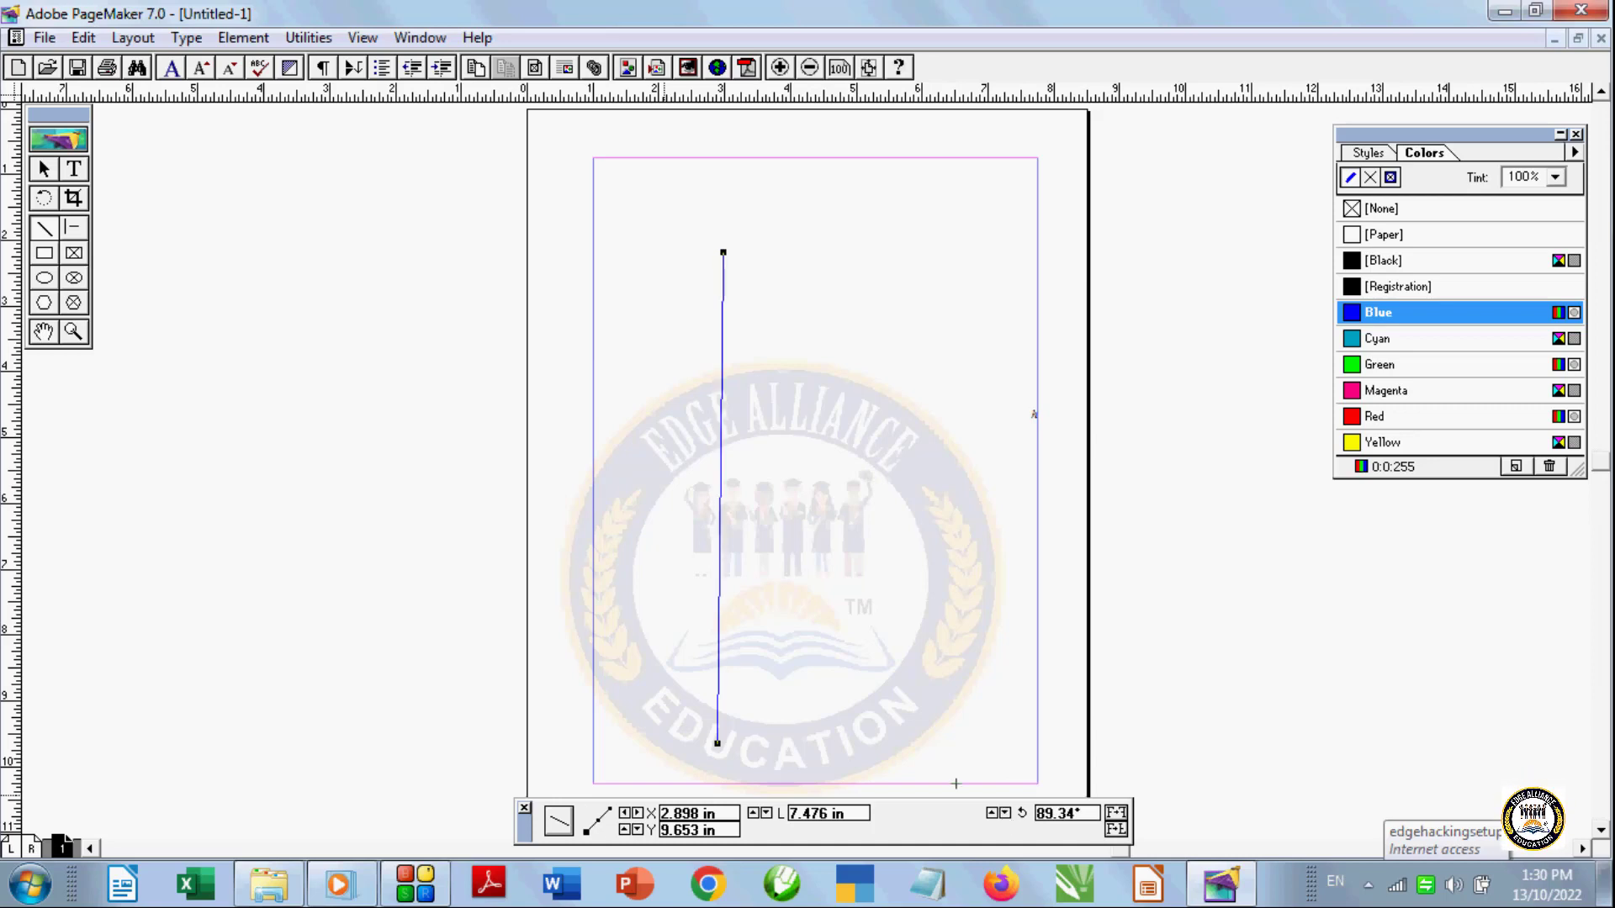
left_click(43, 168)
left_click(545, 448)
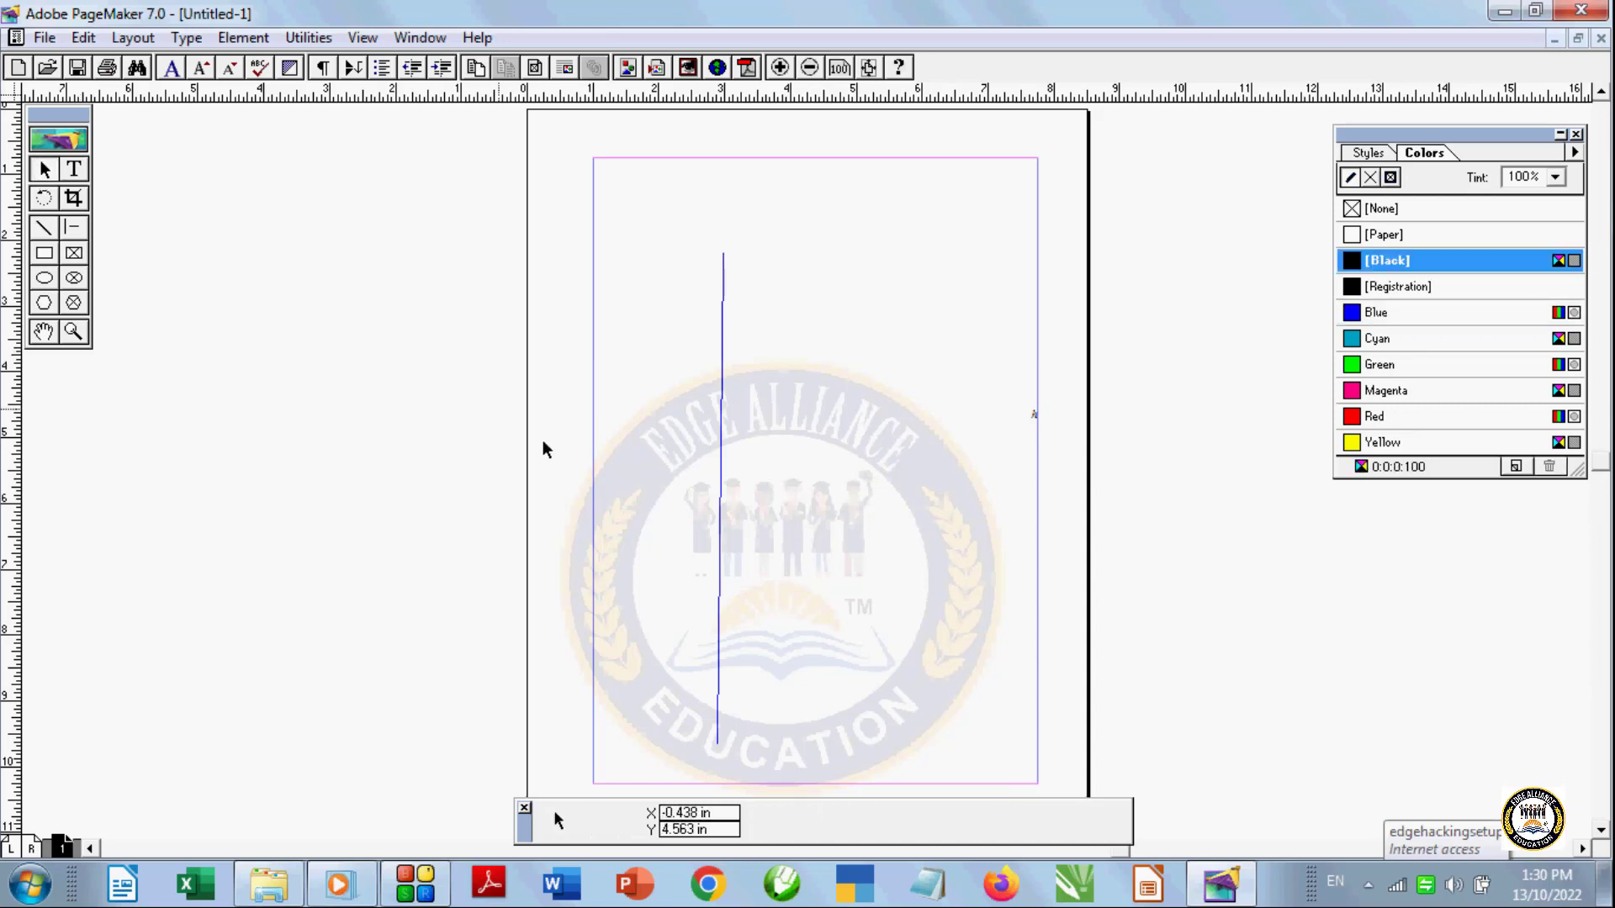
Delete the blue line and set the custom stroke to a triple-line style with a weight of 12 points
left_click(718, 504)
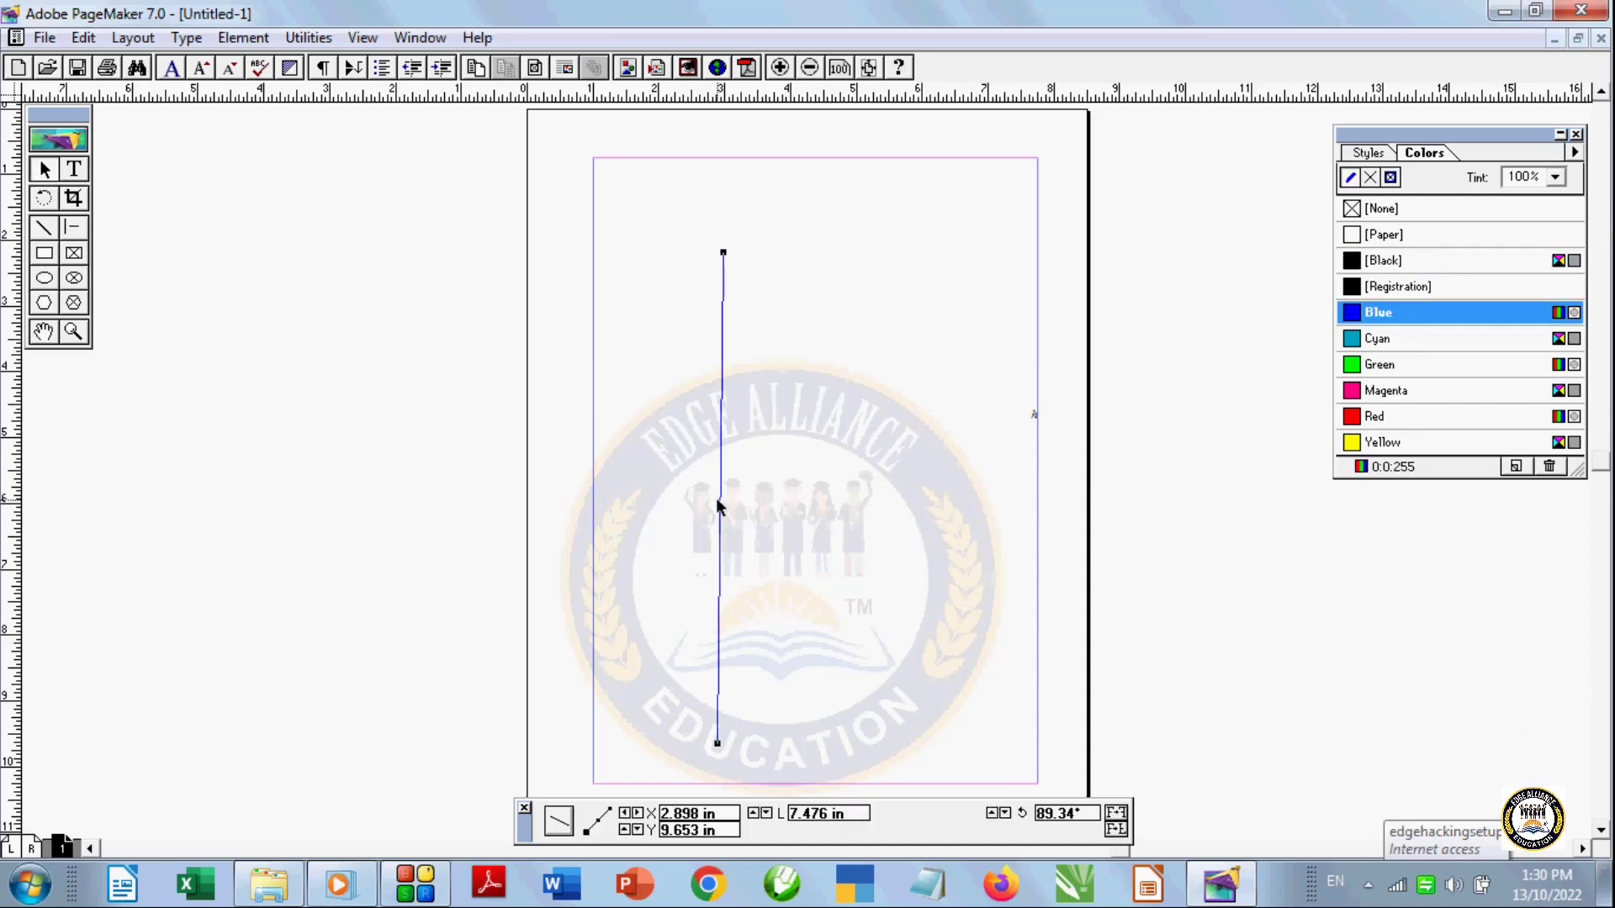
key("Delete")
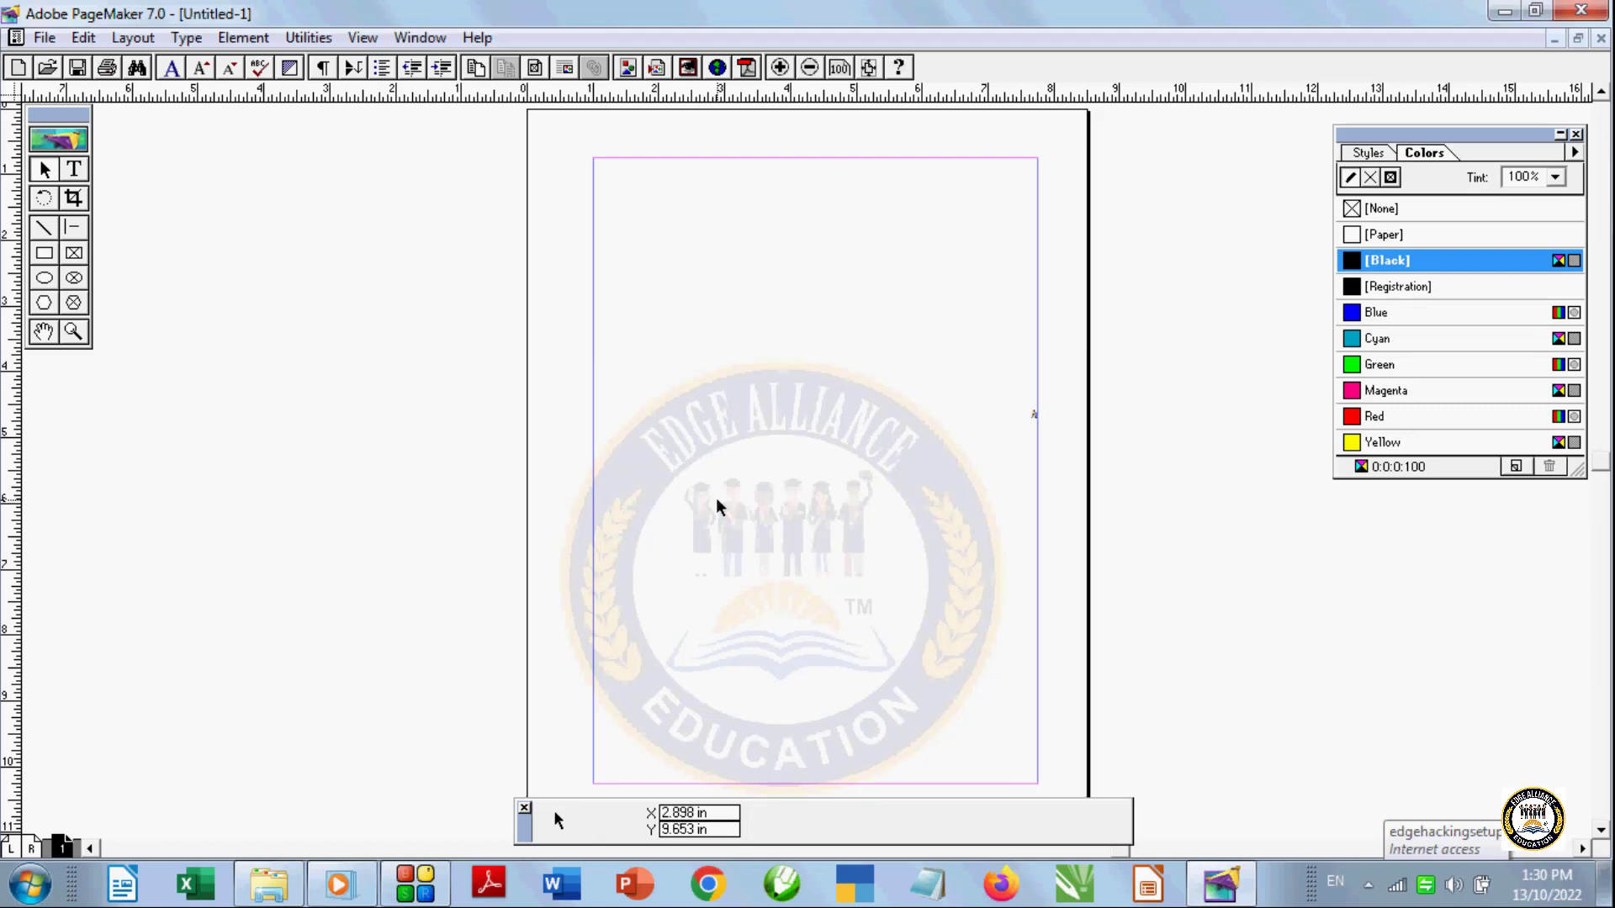
double_click(44, 229)
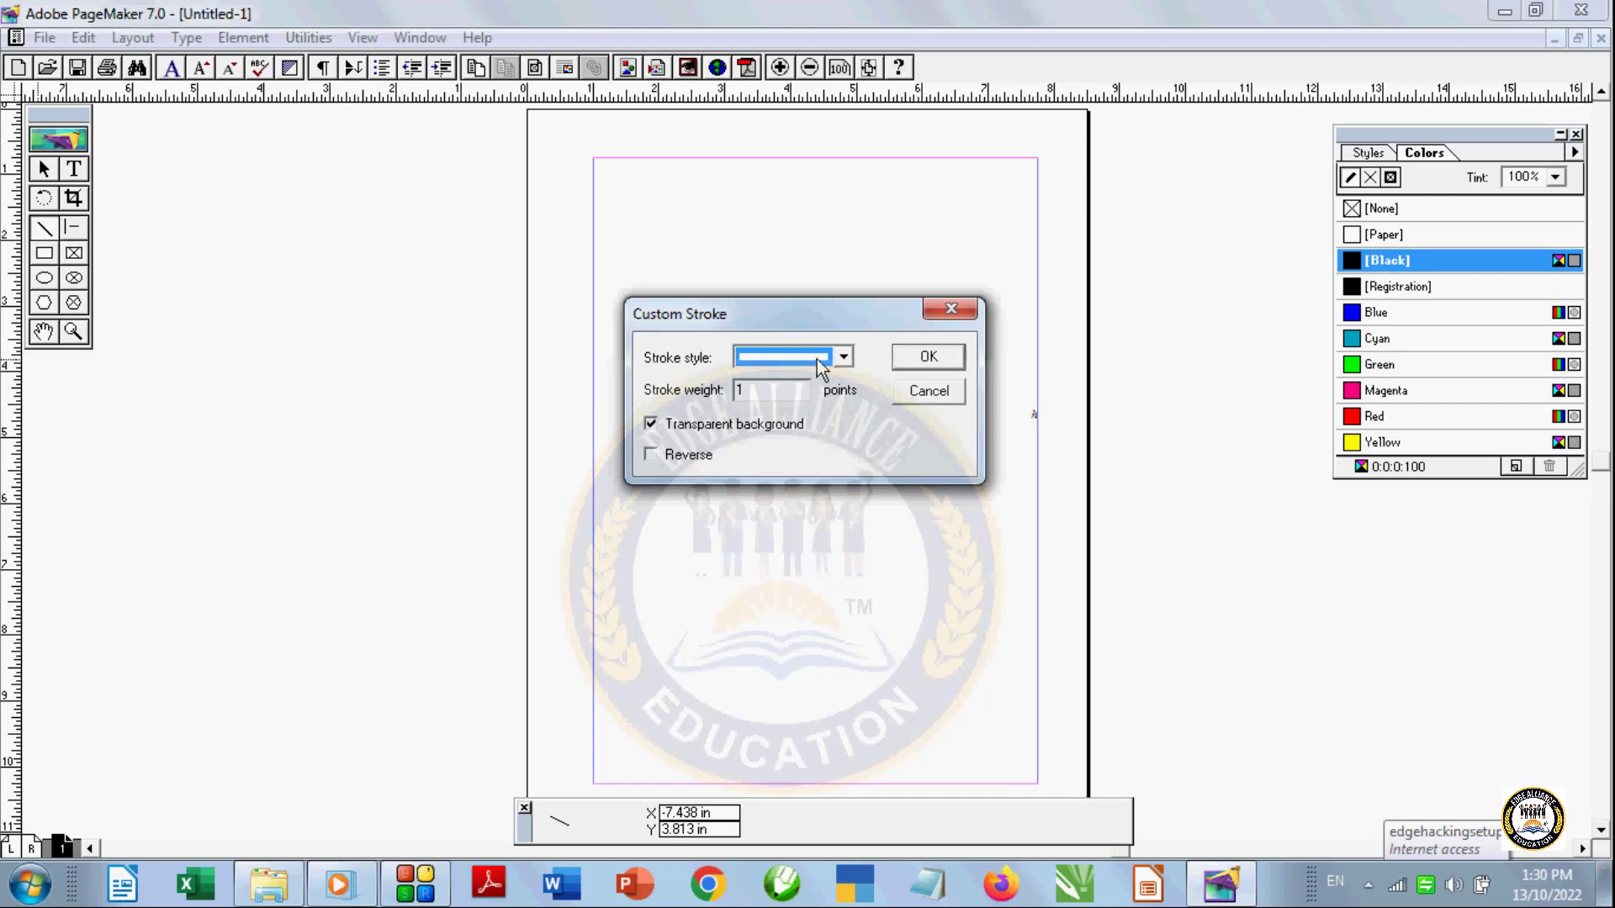
left_click(842, 359)
mouse_move(843, 403)
left_mouse_down()
mouse_move(848, 433)
mouse_move(839, 410)
left_mouse_up()
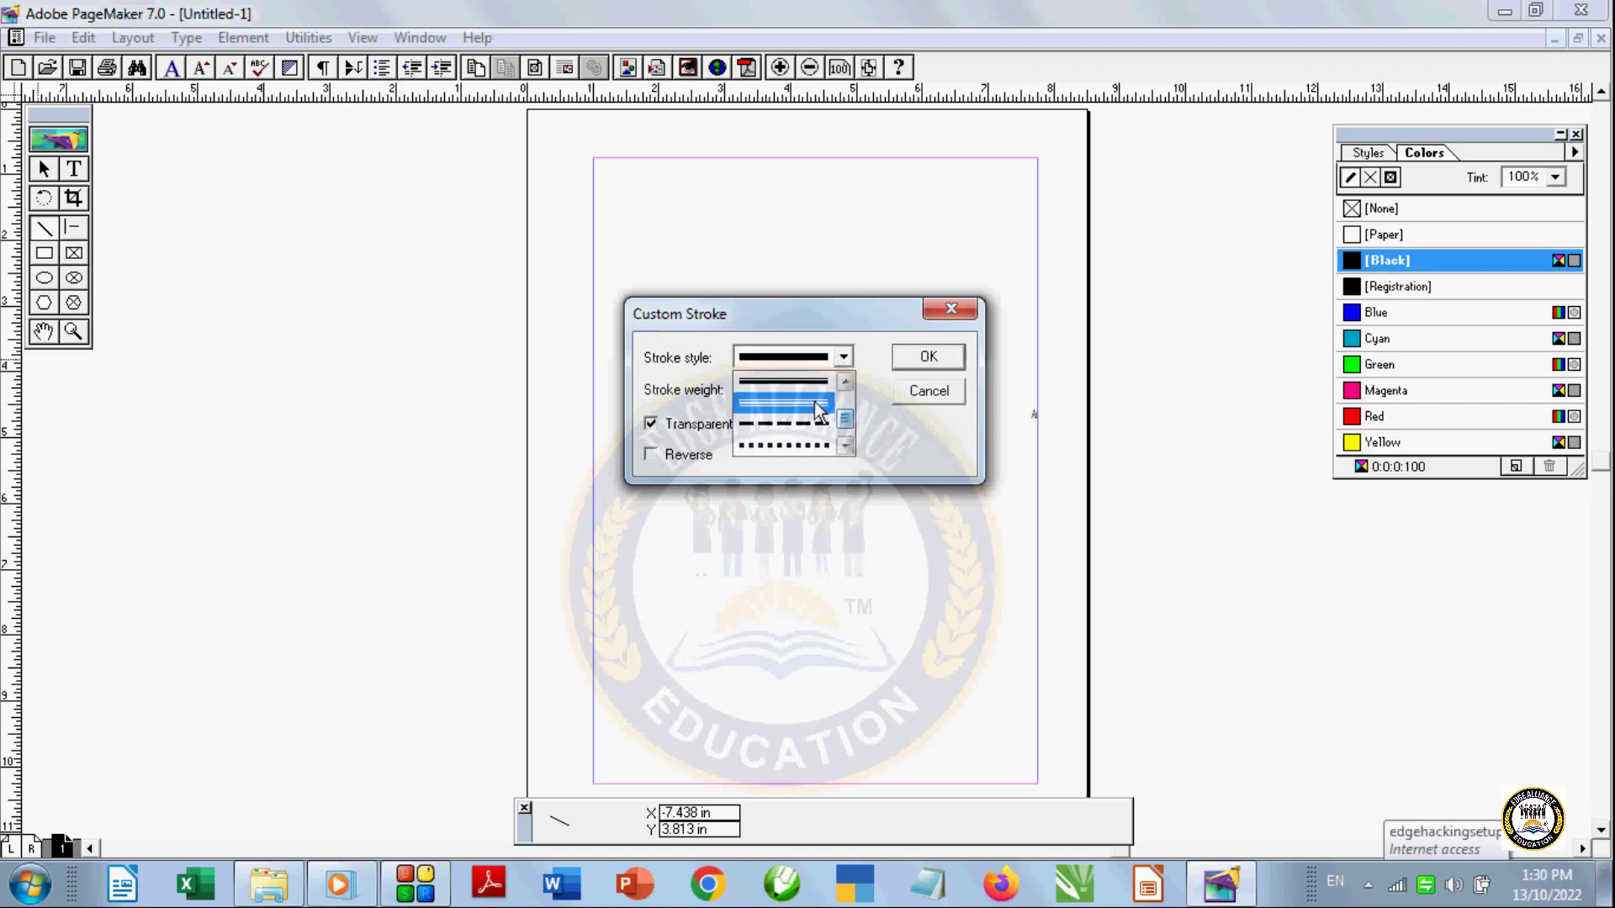
left_click(812, 407)
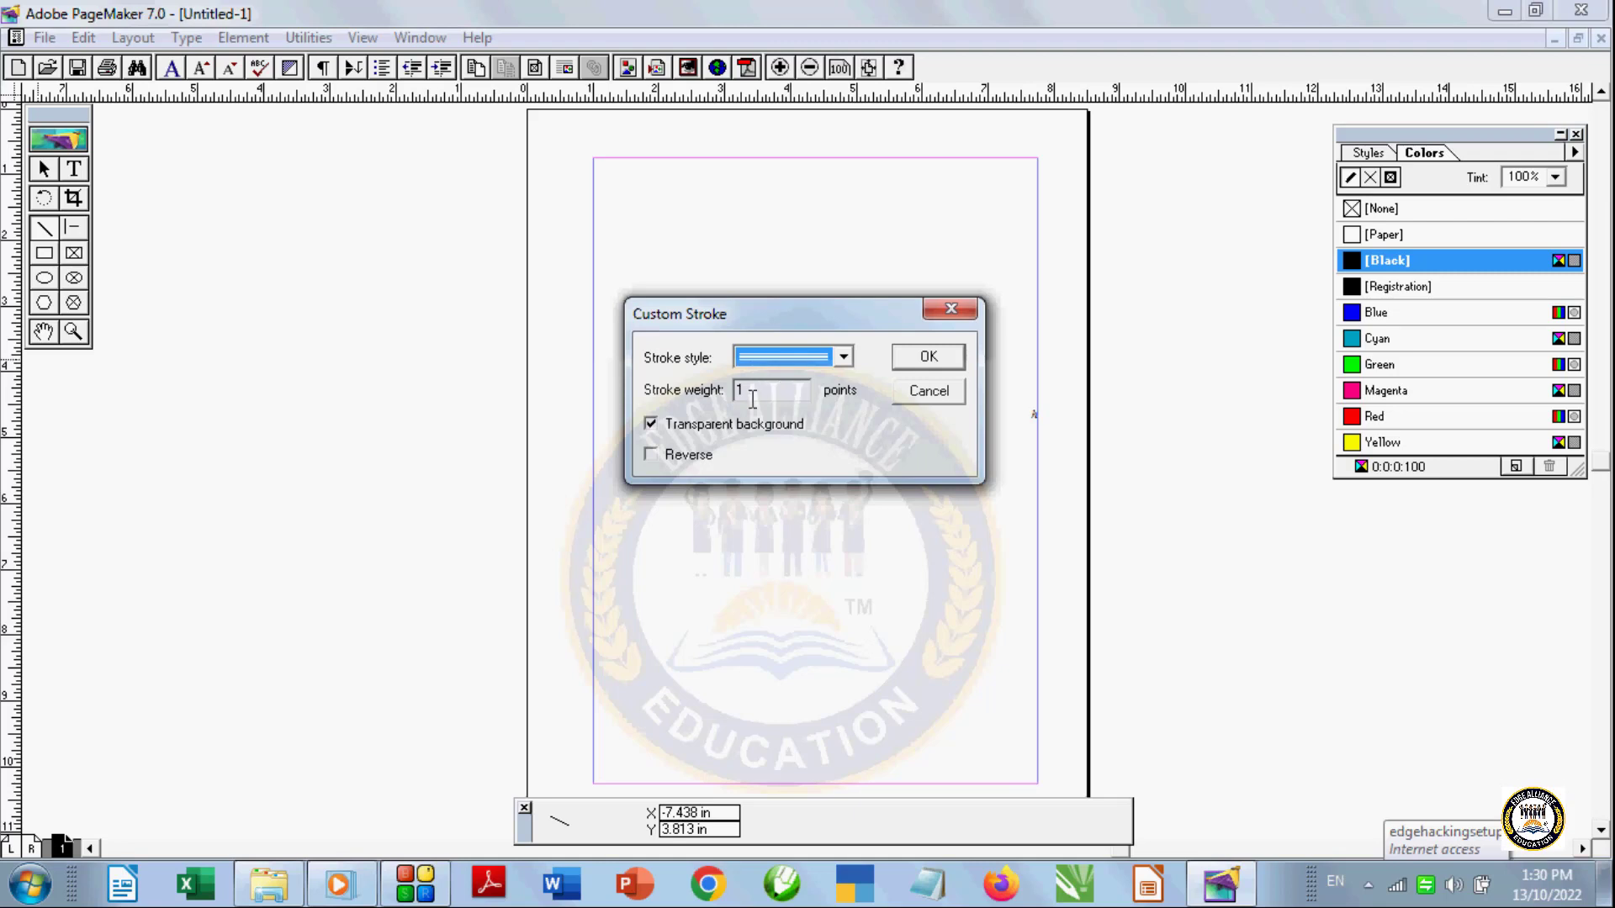
left_click(752, 387)
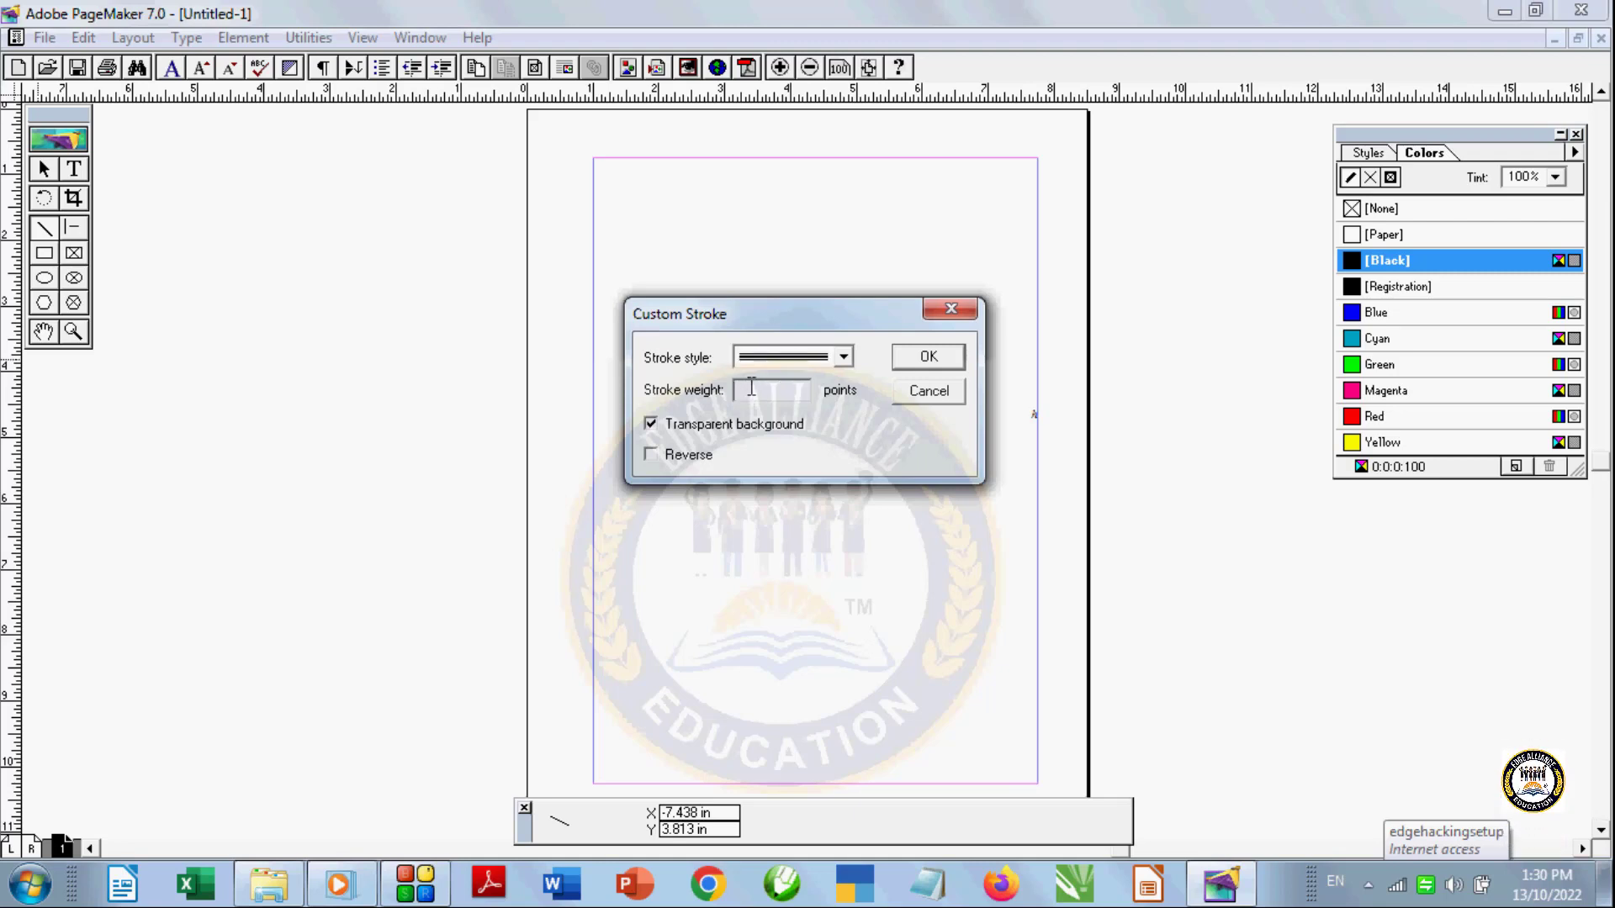
type("12")
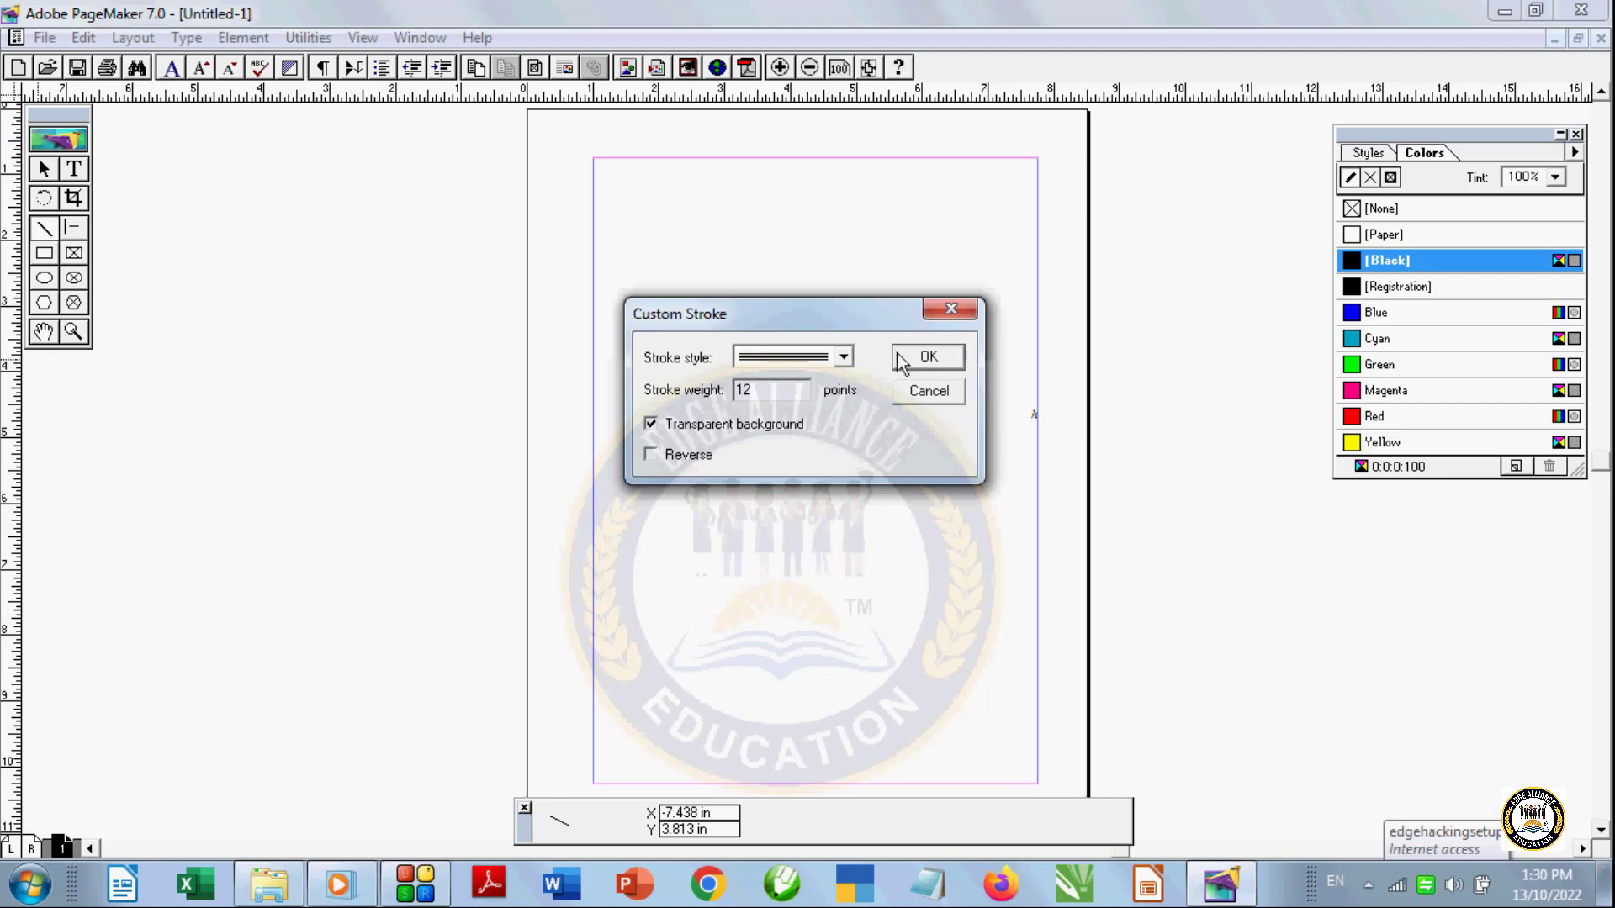
left_click(921, 364)
left_click(925, 362)
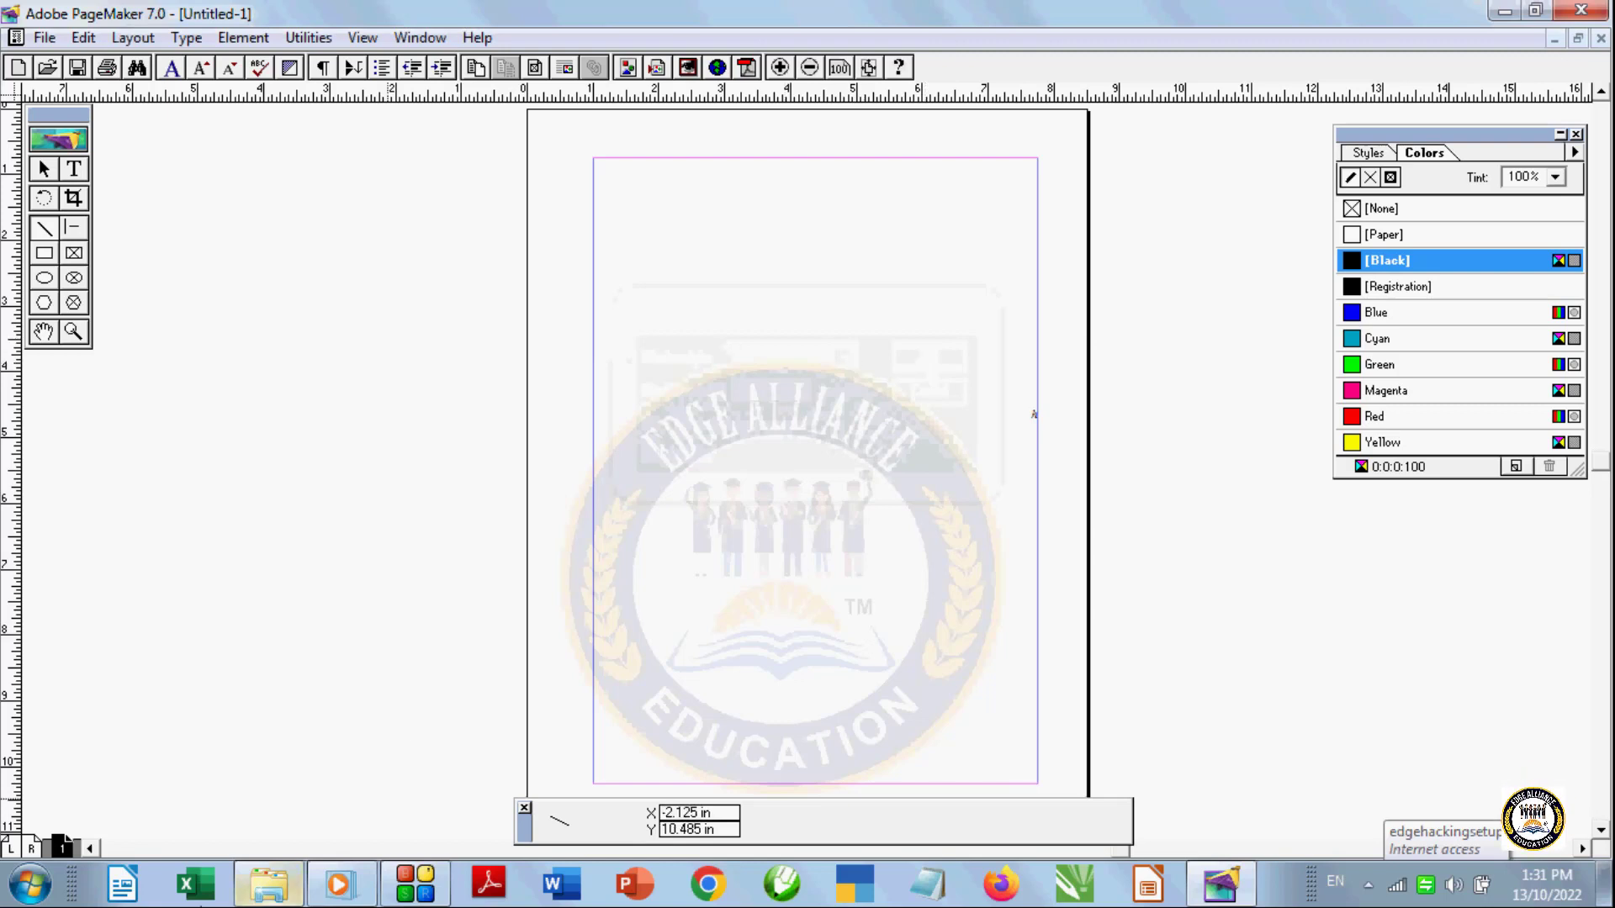
Draw a vertical triple-stroke line about 6.58 in long, try Green, Magenta and Red on it, and delete it
left_click_drag(691, 268, 697, 702)
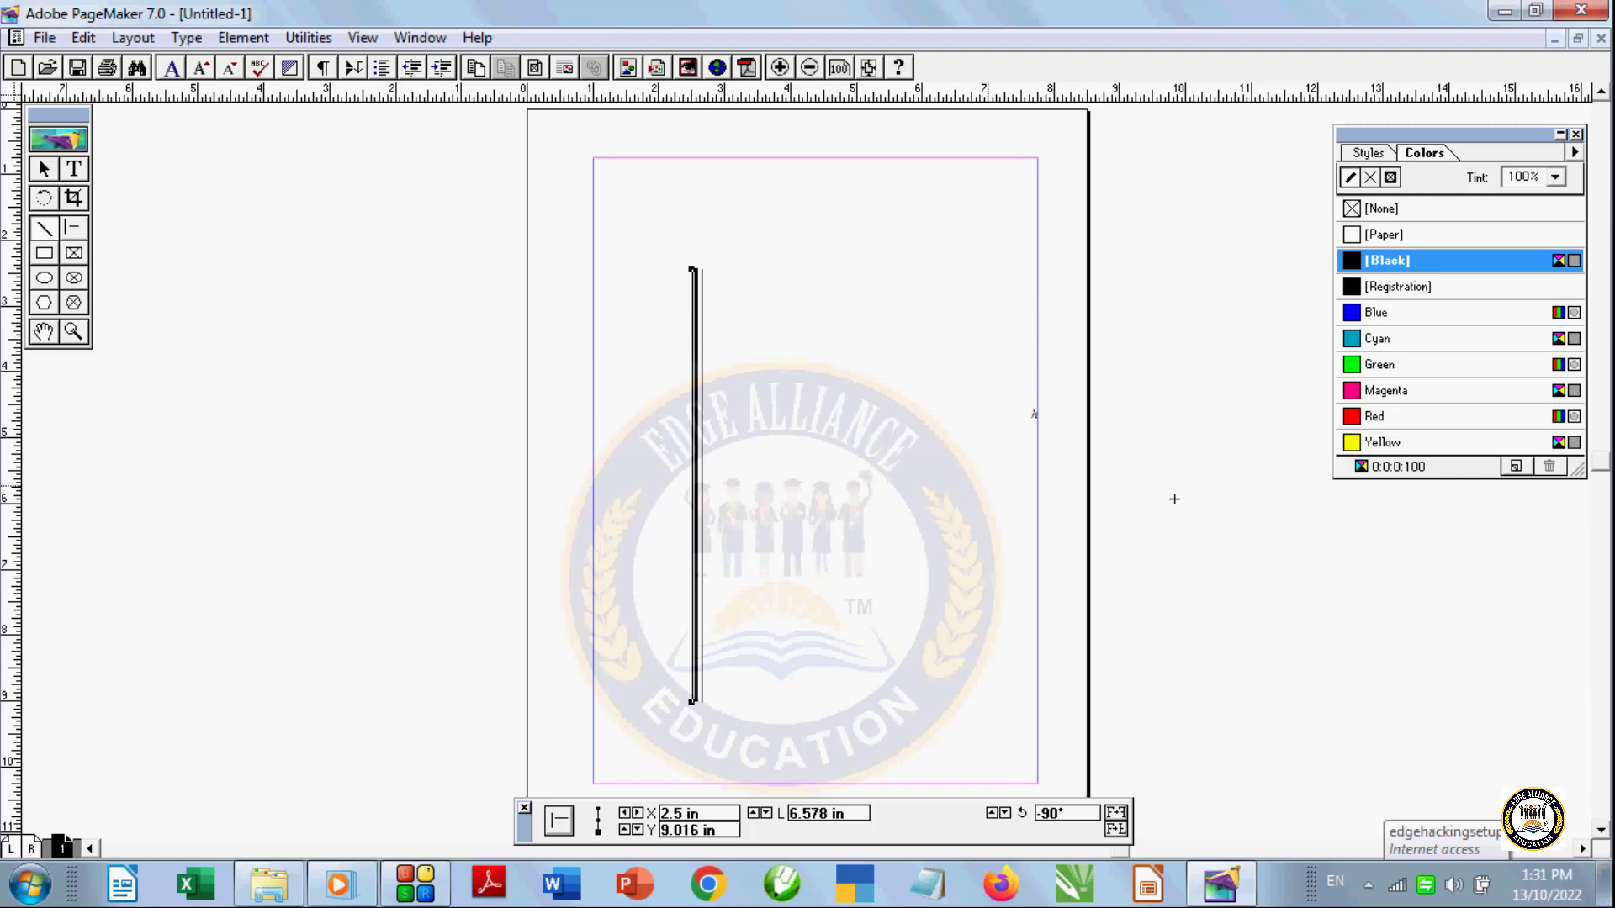
left_click(1373, 370)
left_click(1386, 392)
left_click(1391, 418)
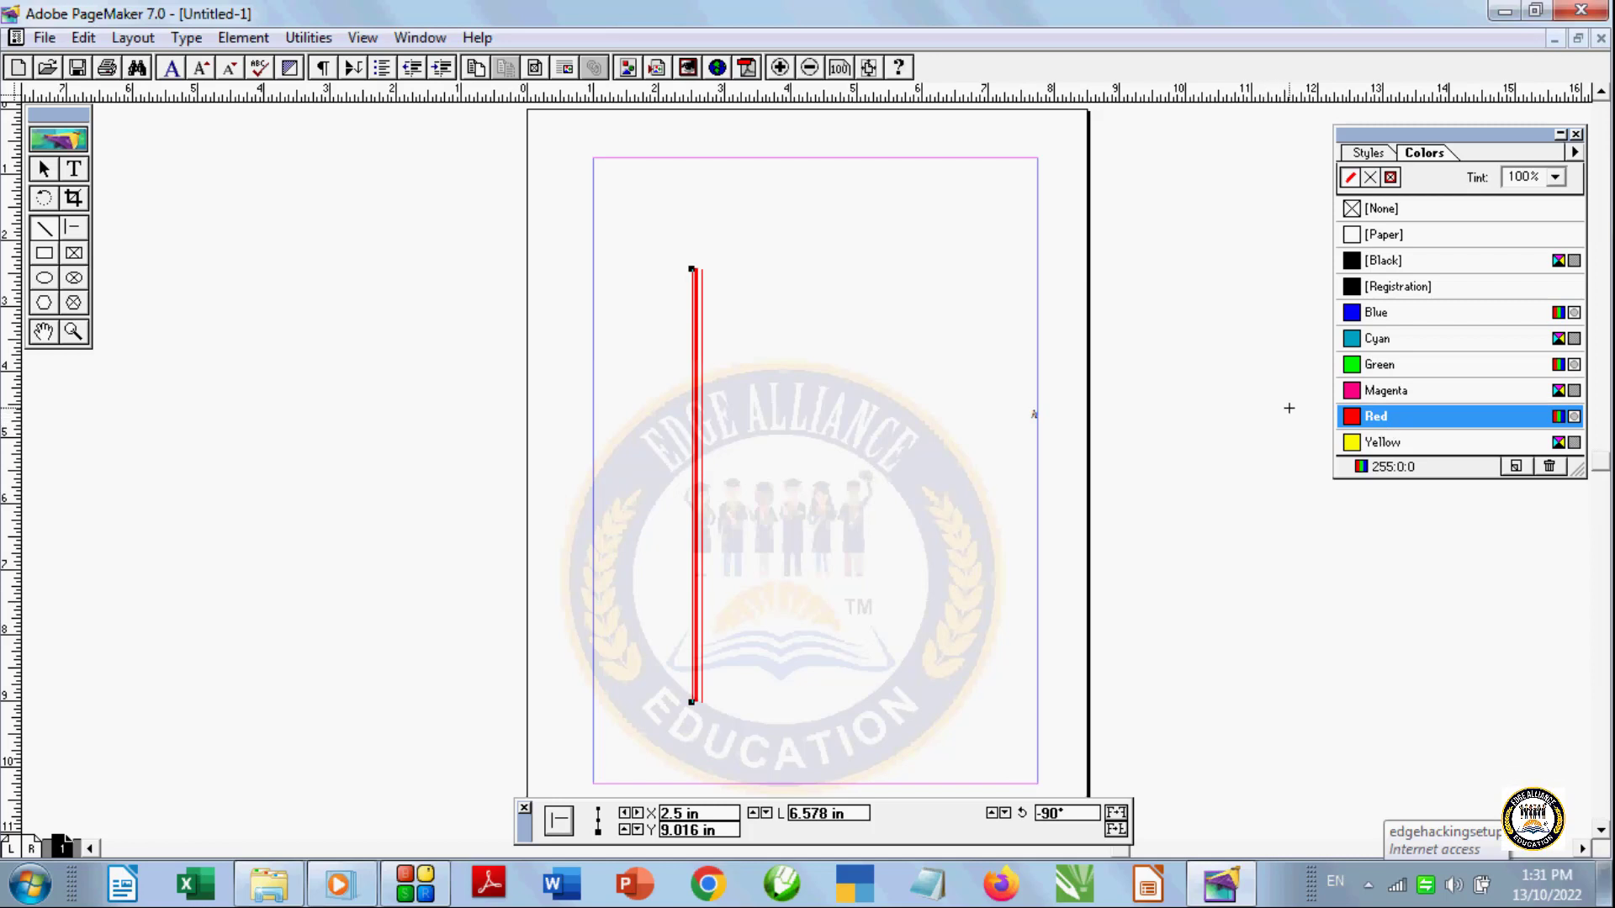
key("Delete")
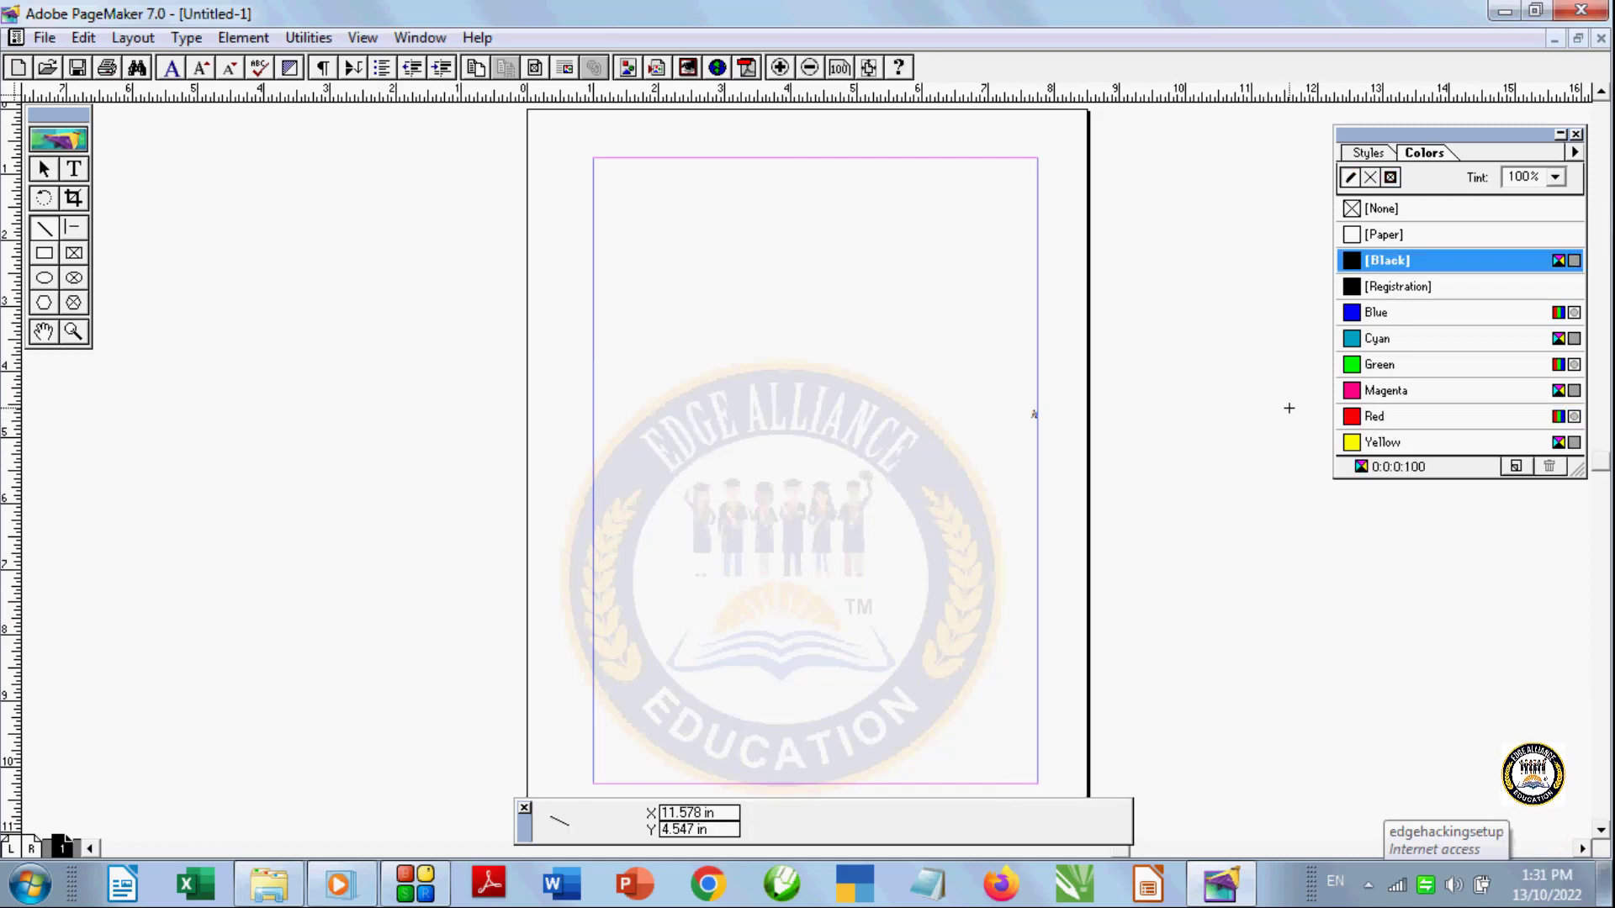
Draw a slightly slanted triple-stroke line about 5.07 in long with the Line tool, and delete it
left_click(53, 235)
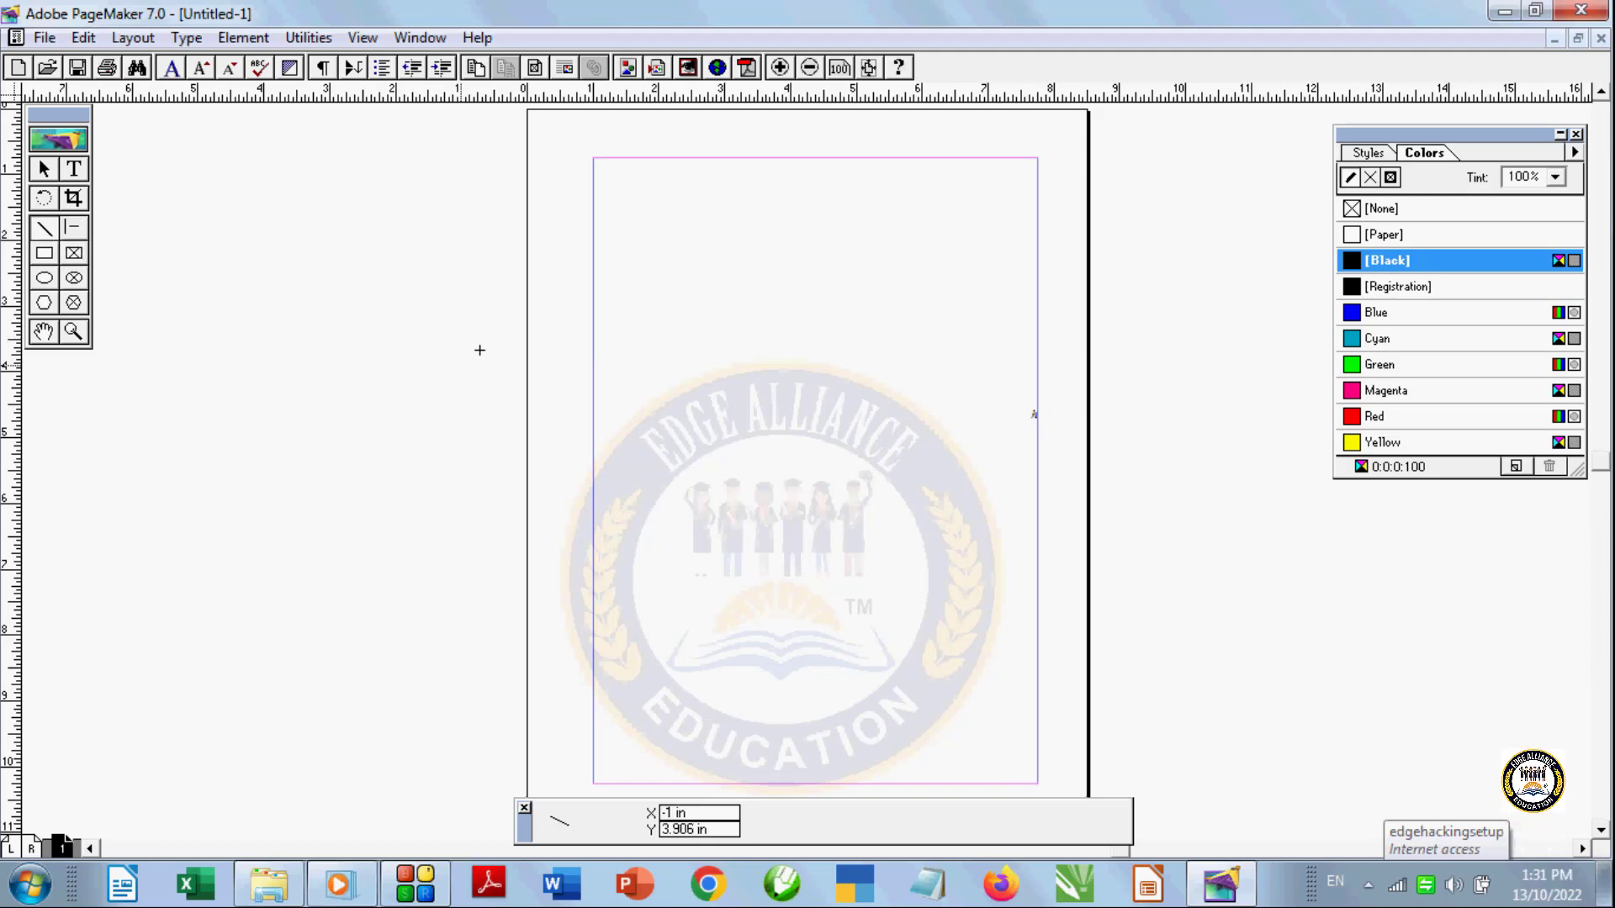
left_click_drag(674, 226, 695, 559)
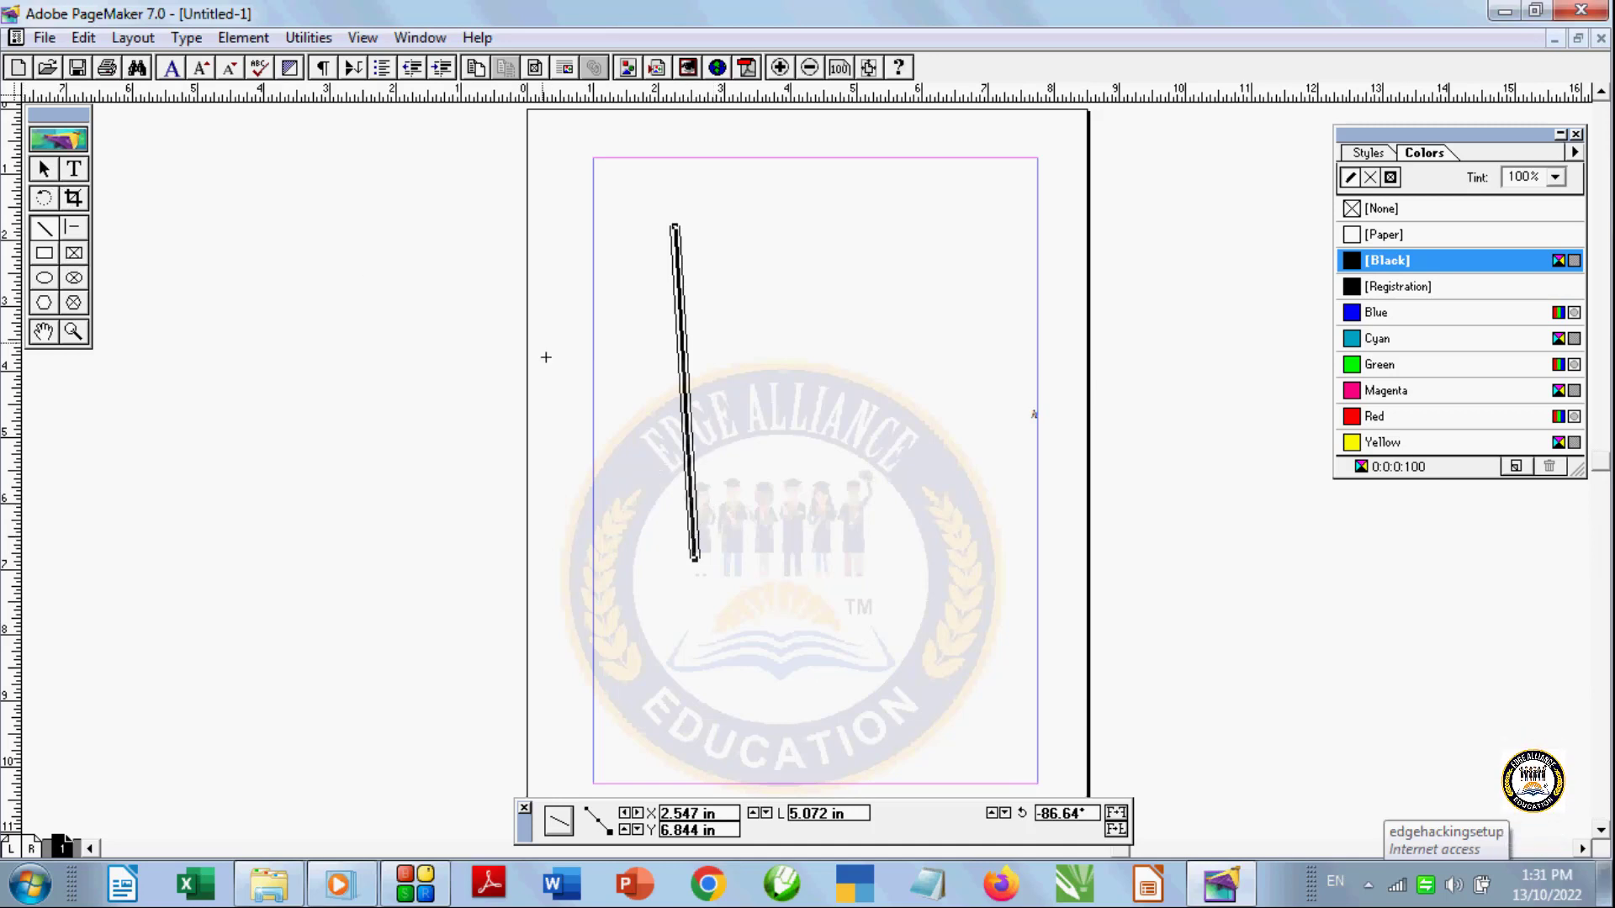
left_click(55, 177)
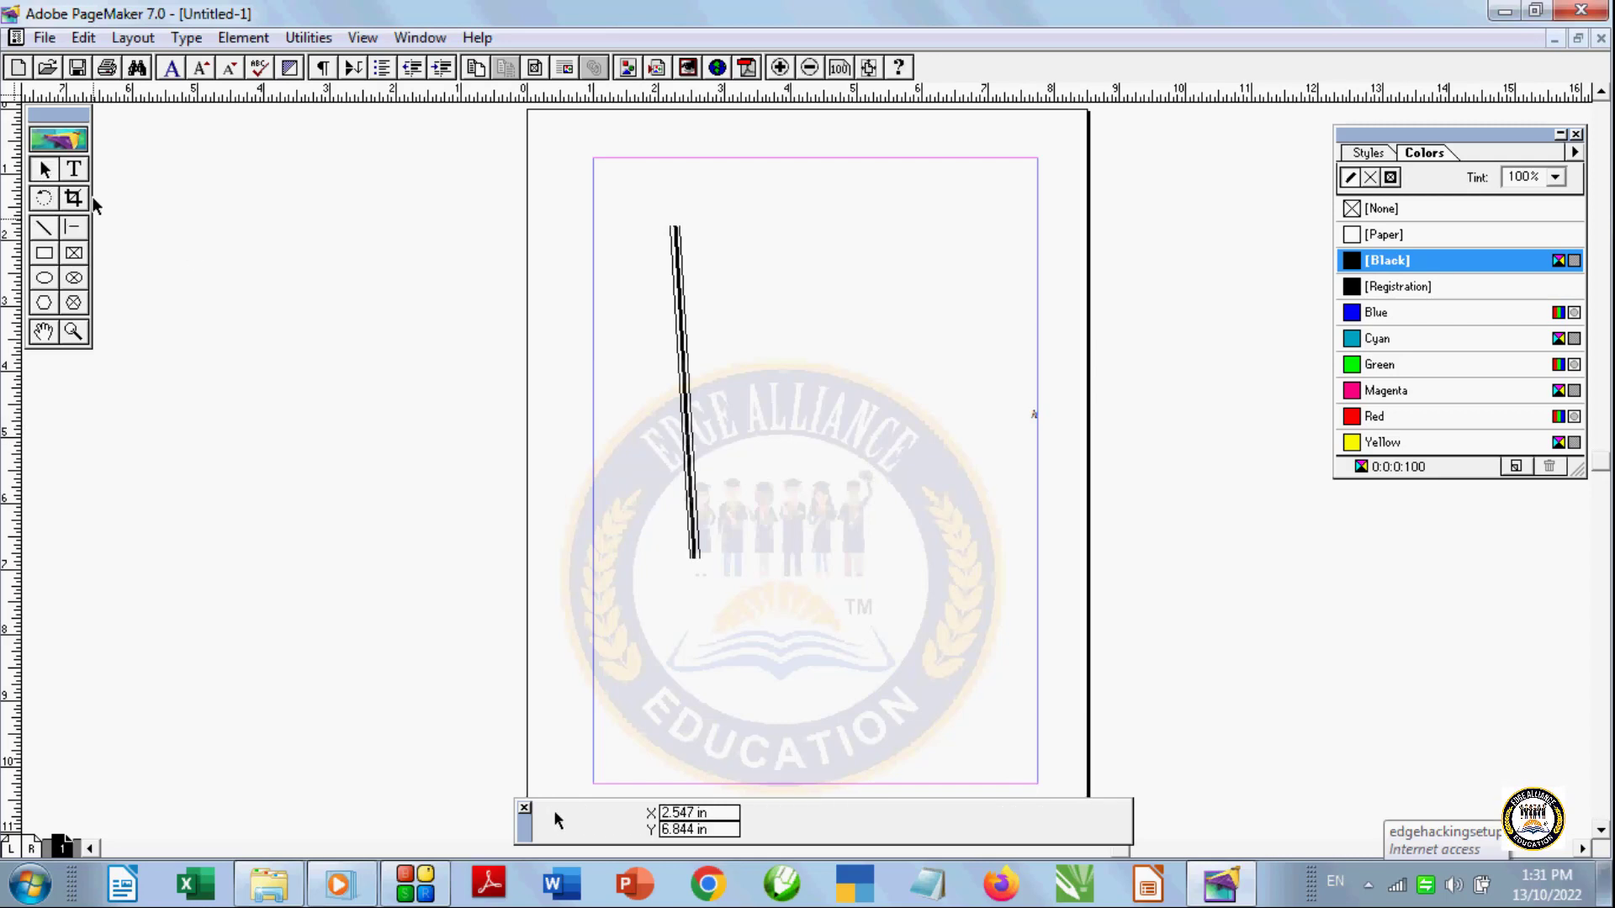
left_click(690, 341)
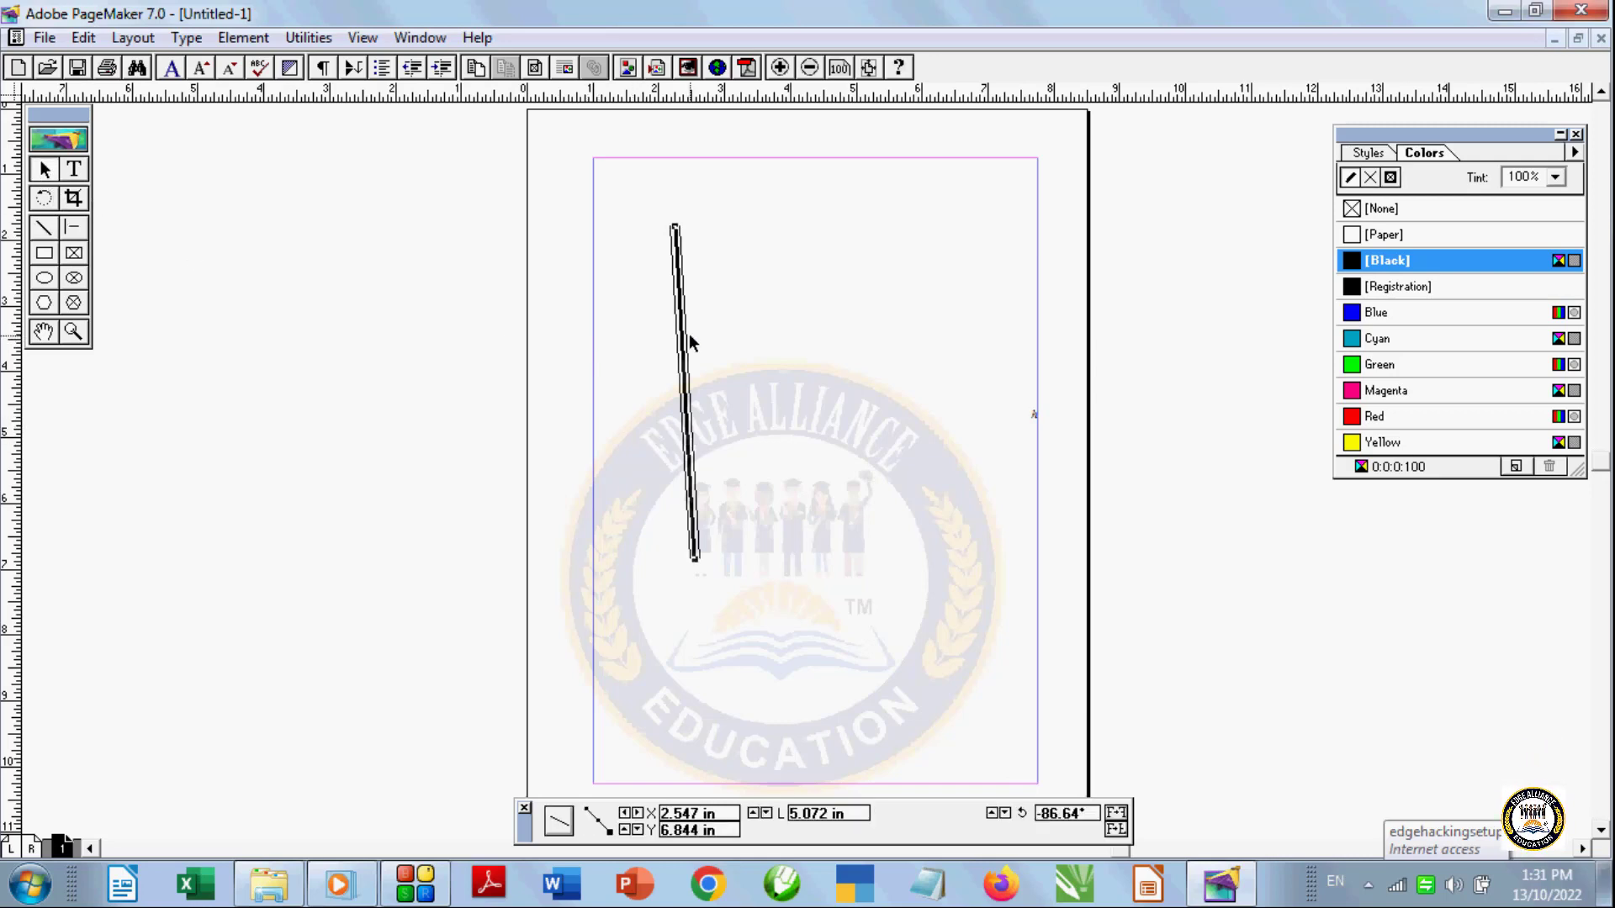
key("Delete")
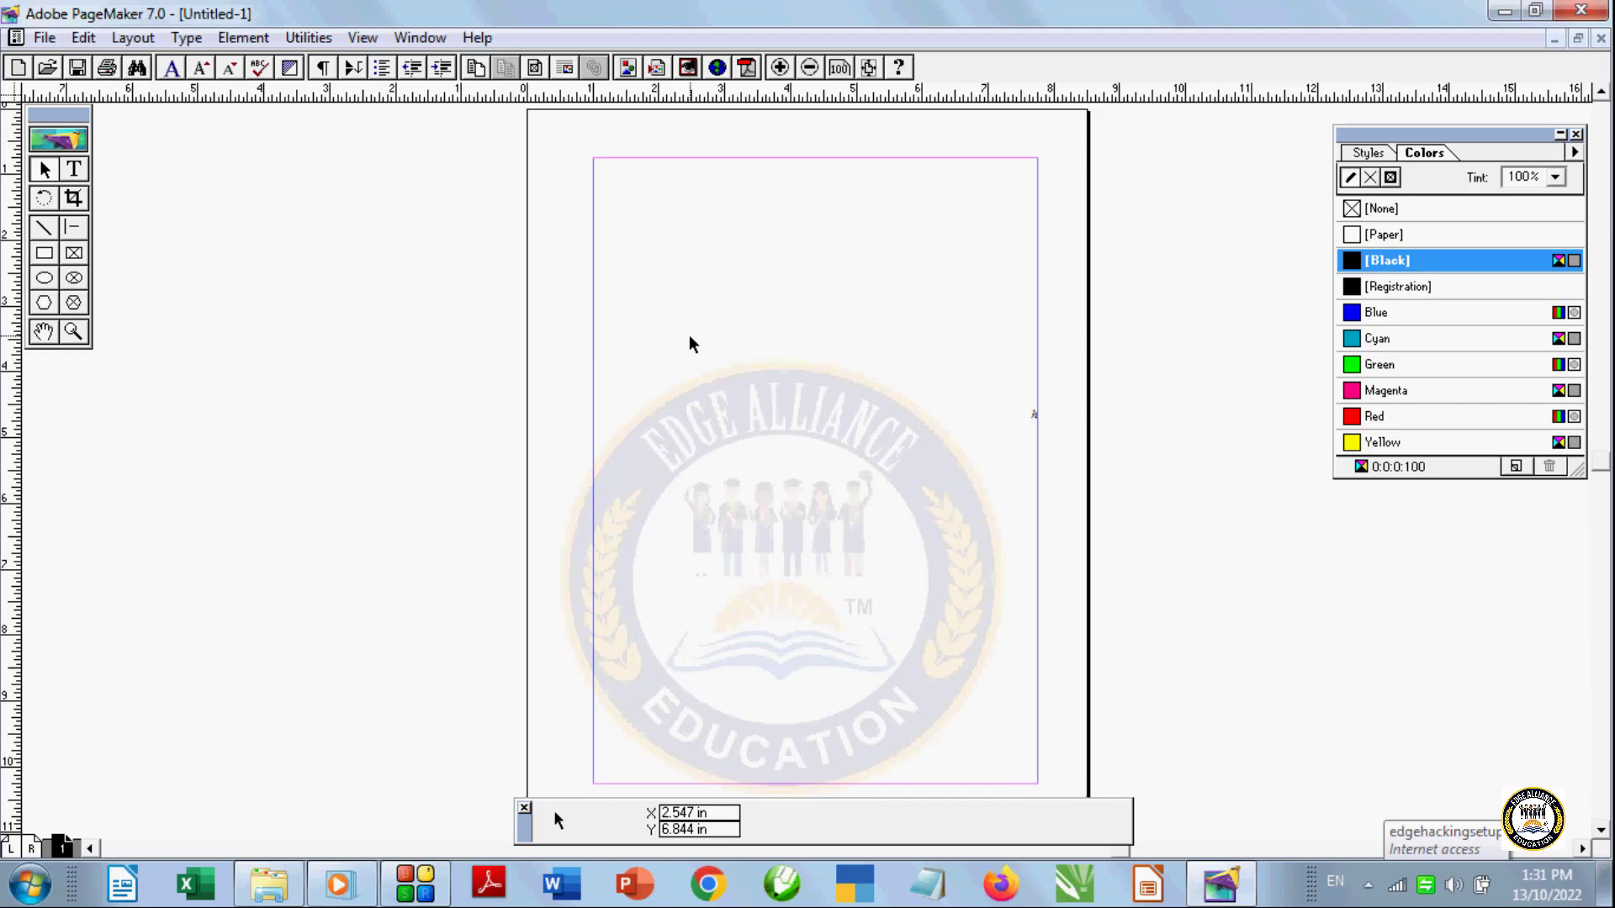
Set the custom stroke to a solid 1-point line and test it by drawing and deleting a slanted line about 5.41 in long
double_click(45, 234)
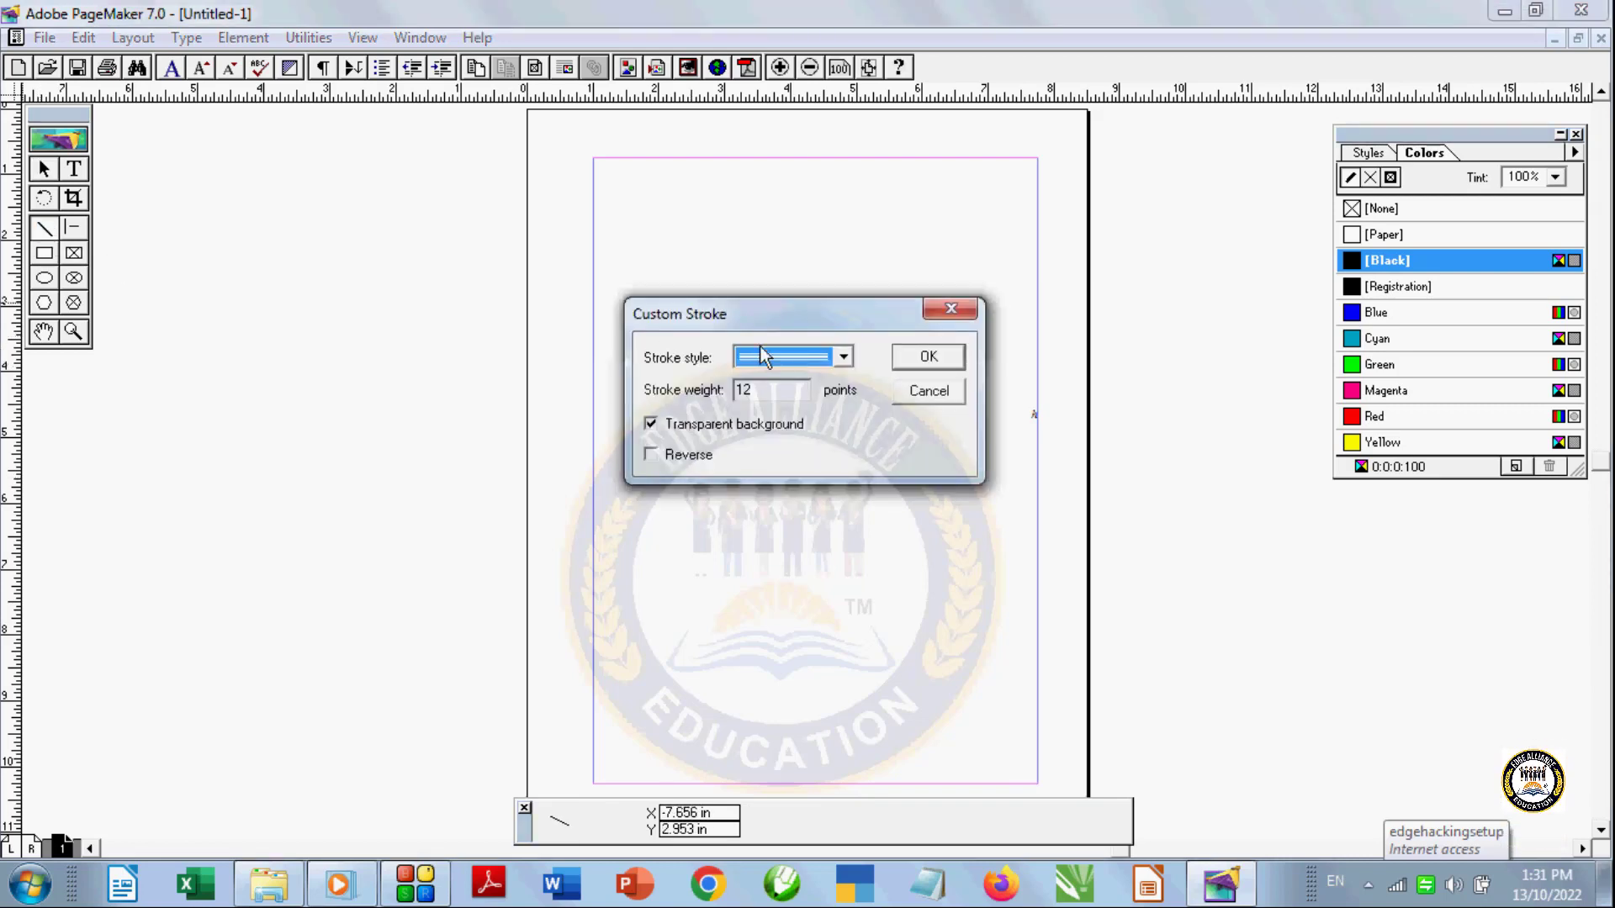
left_click(843, 357)
scroll(841, 420, "down", 1)
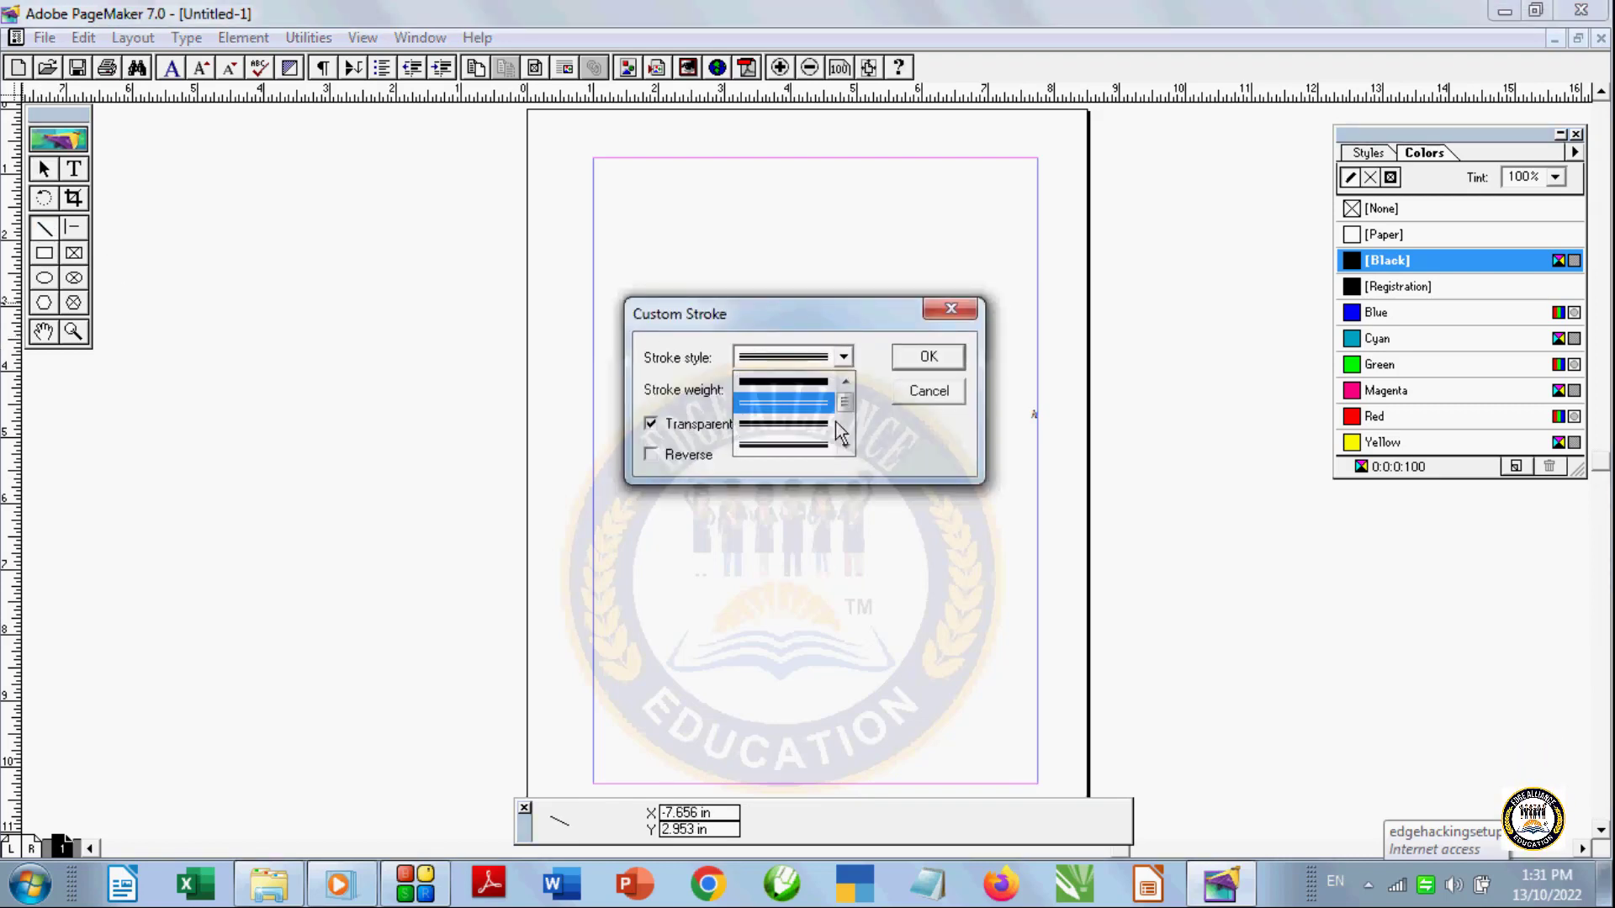
left_click(816, 389)
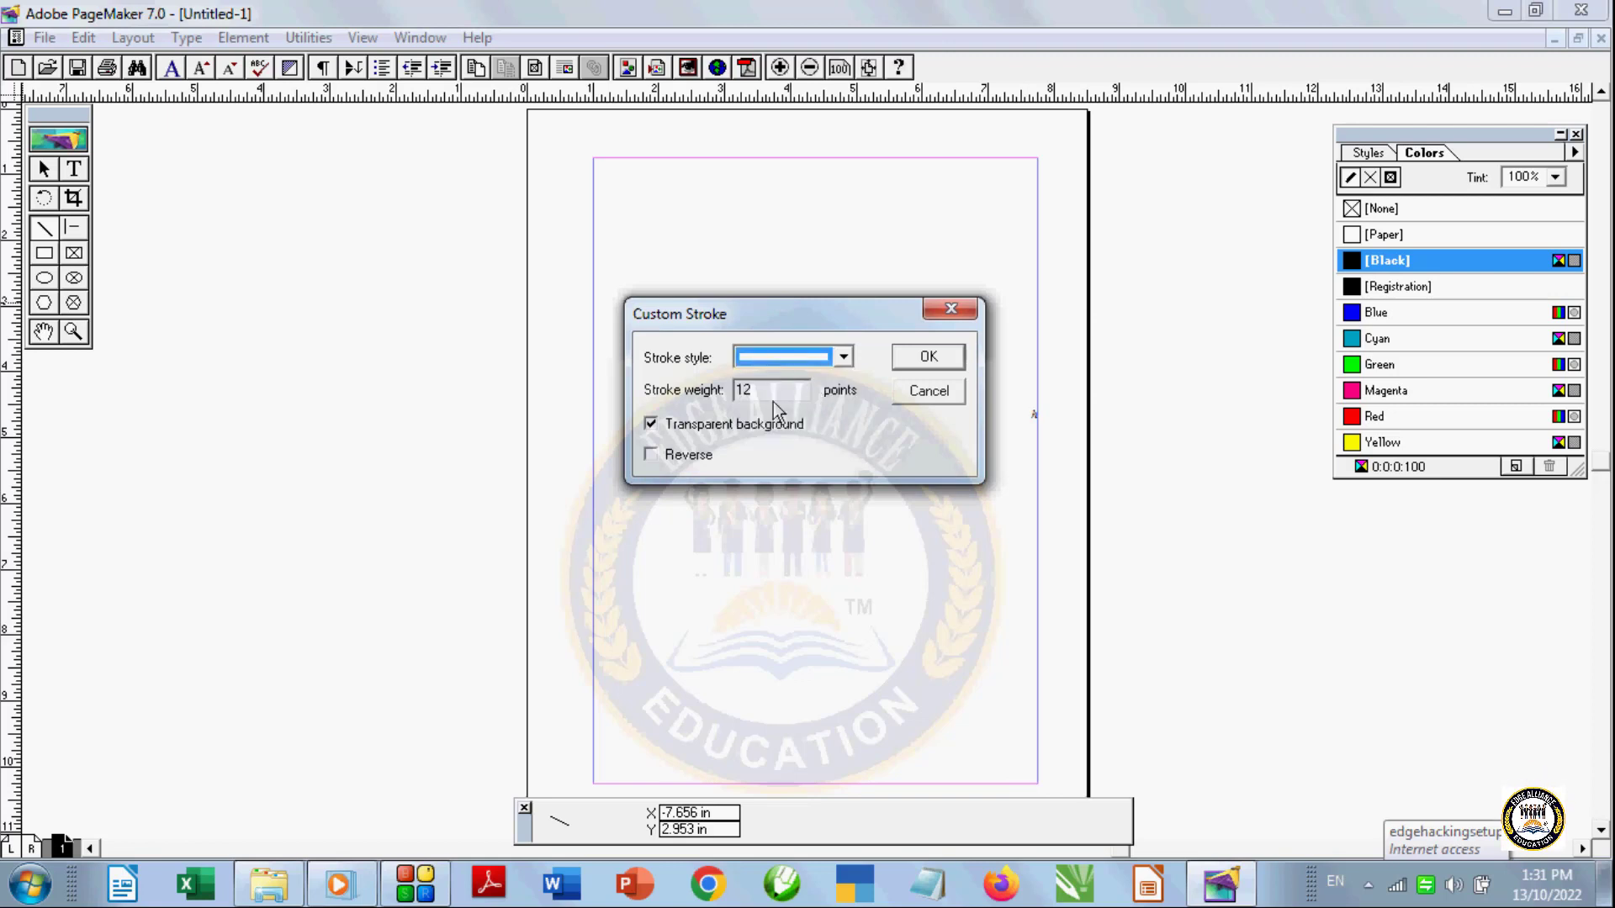
left_click(765, 390)
key("BackSpace")
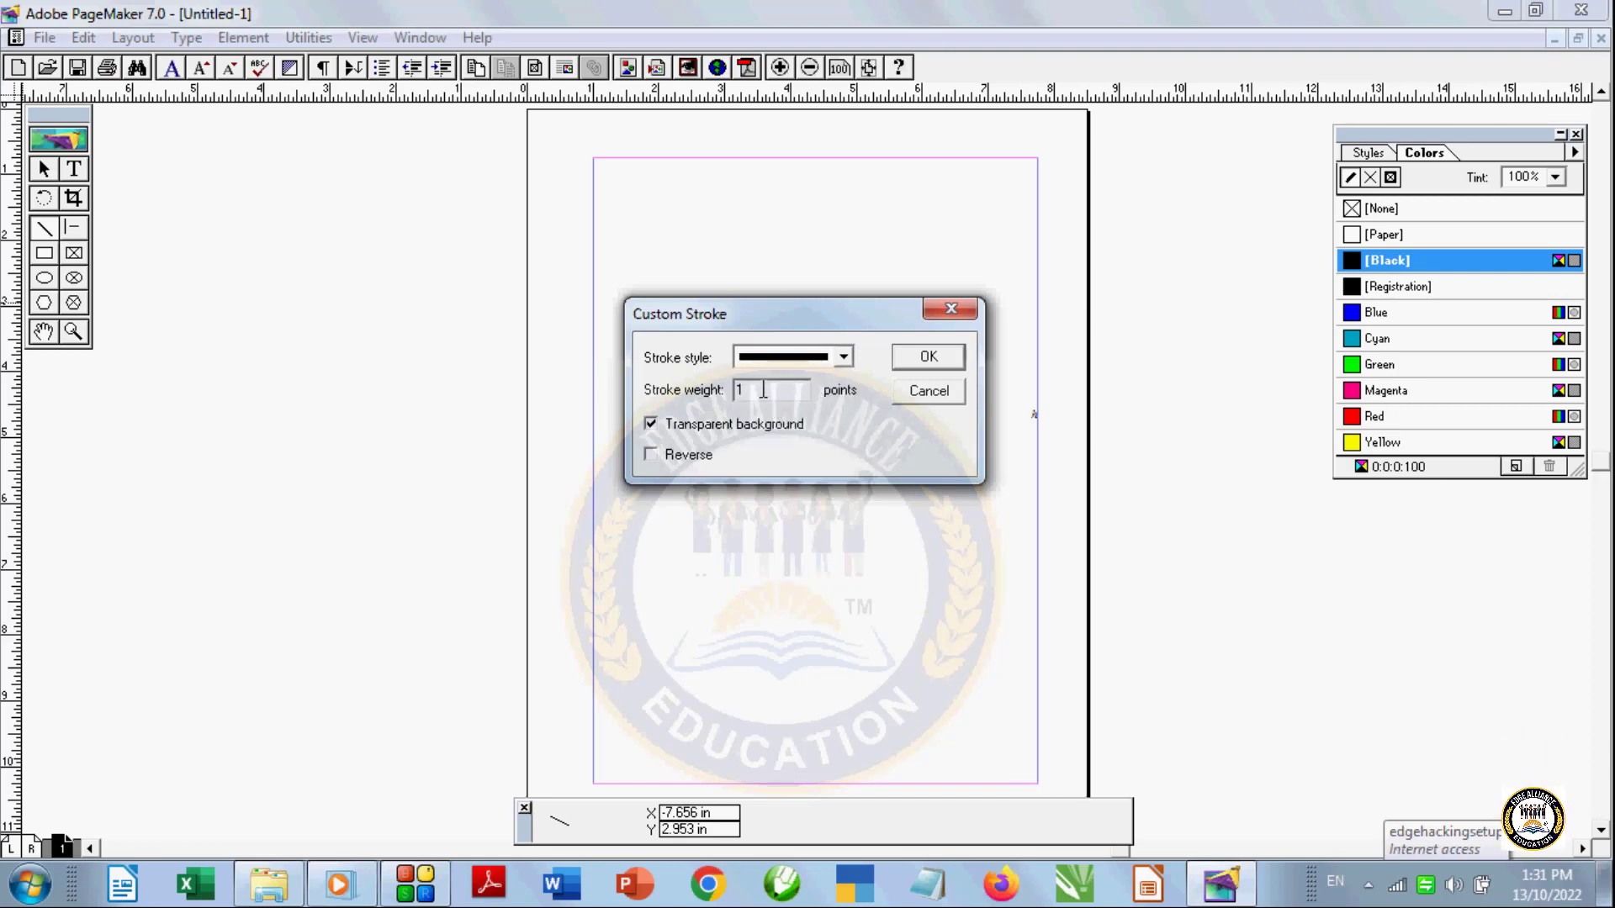
left_click(914, 357)
left_click_drag(800, 623, 771, 268)
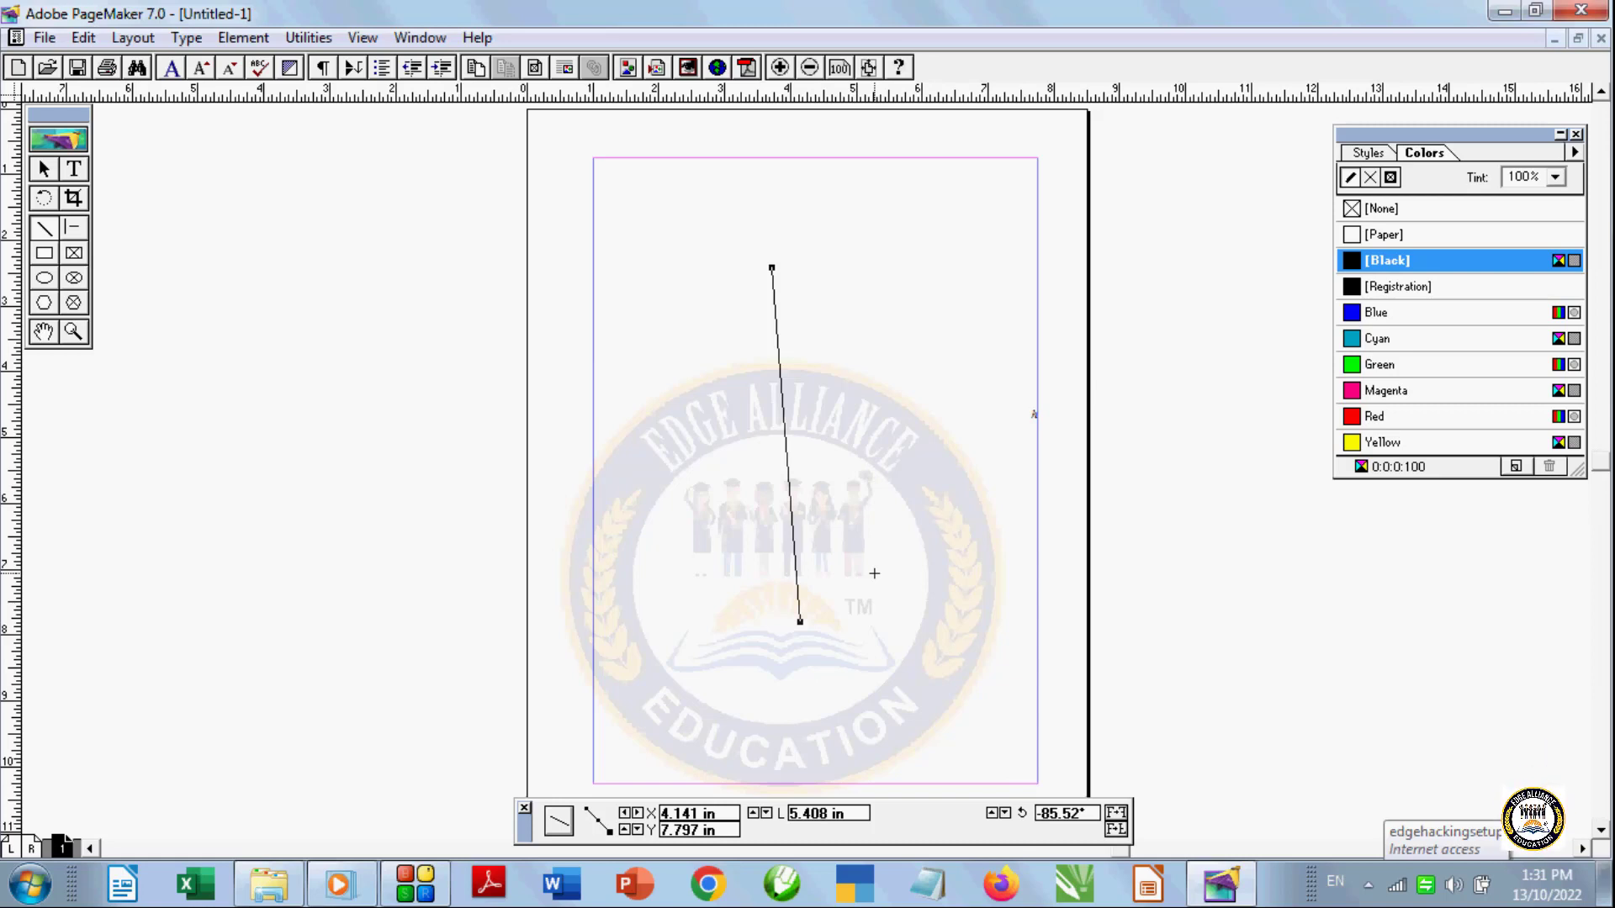
key("Delete")
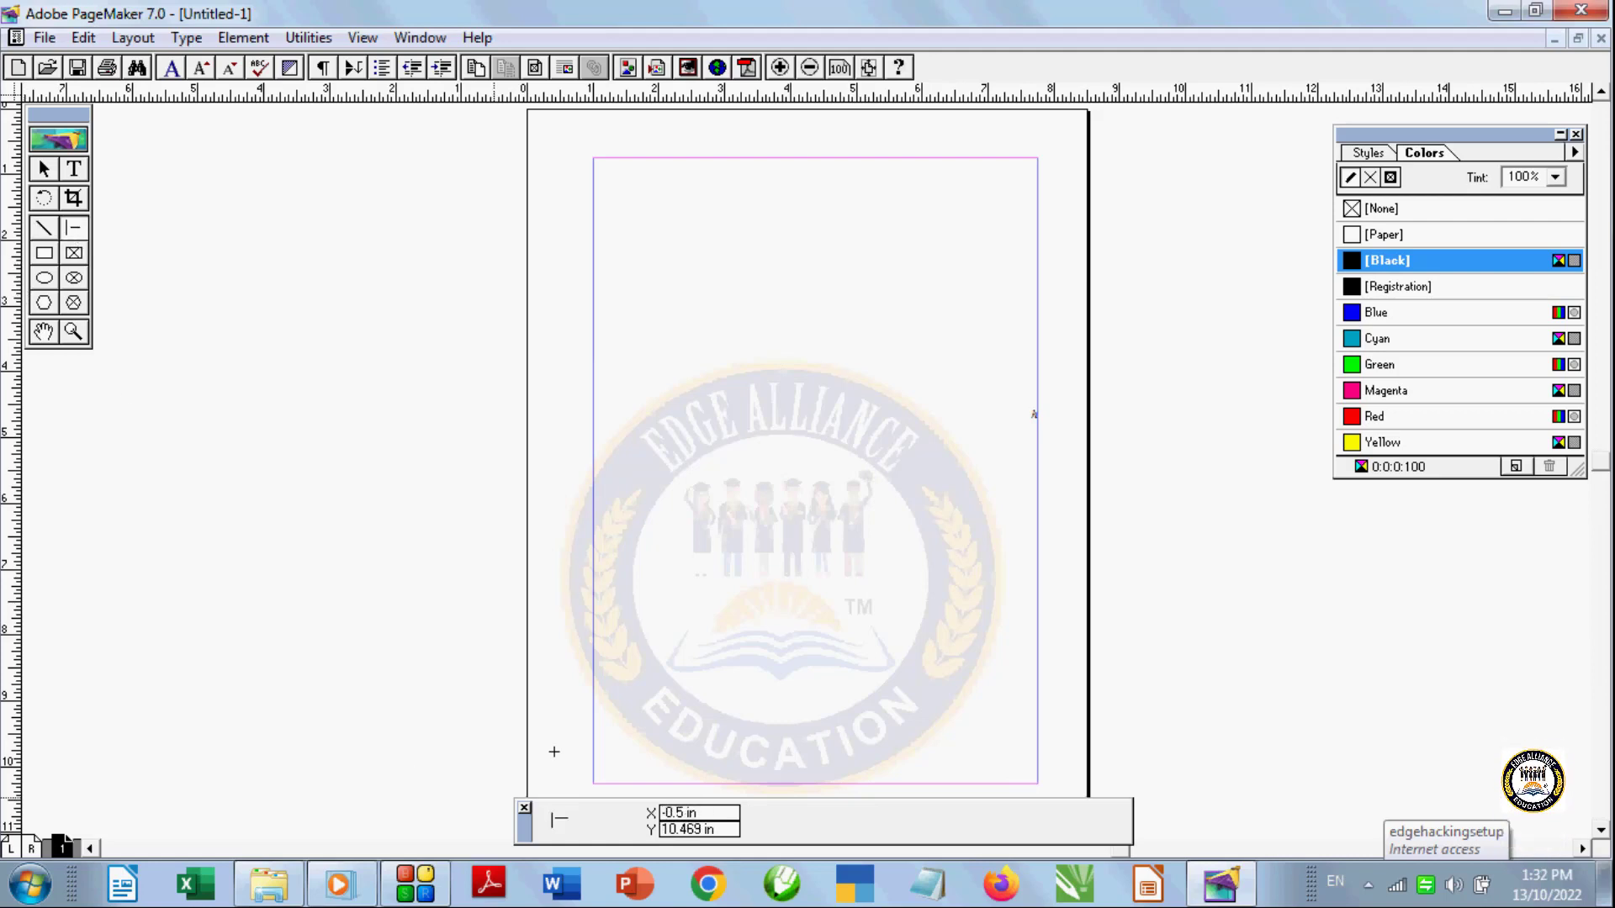
Draw a constrained vertical line about 6.17 in long and try Red and Magenta on it, ending with Cyan
left_click_drag(734, 242, 734, 646)
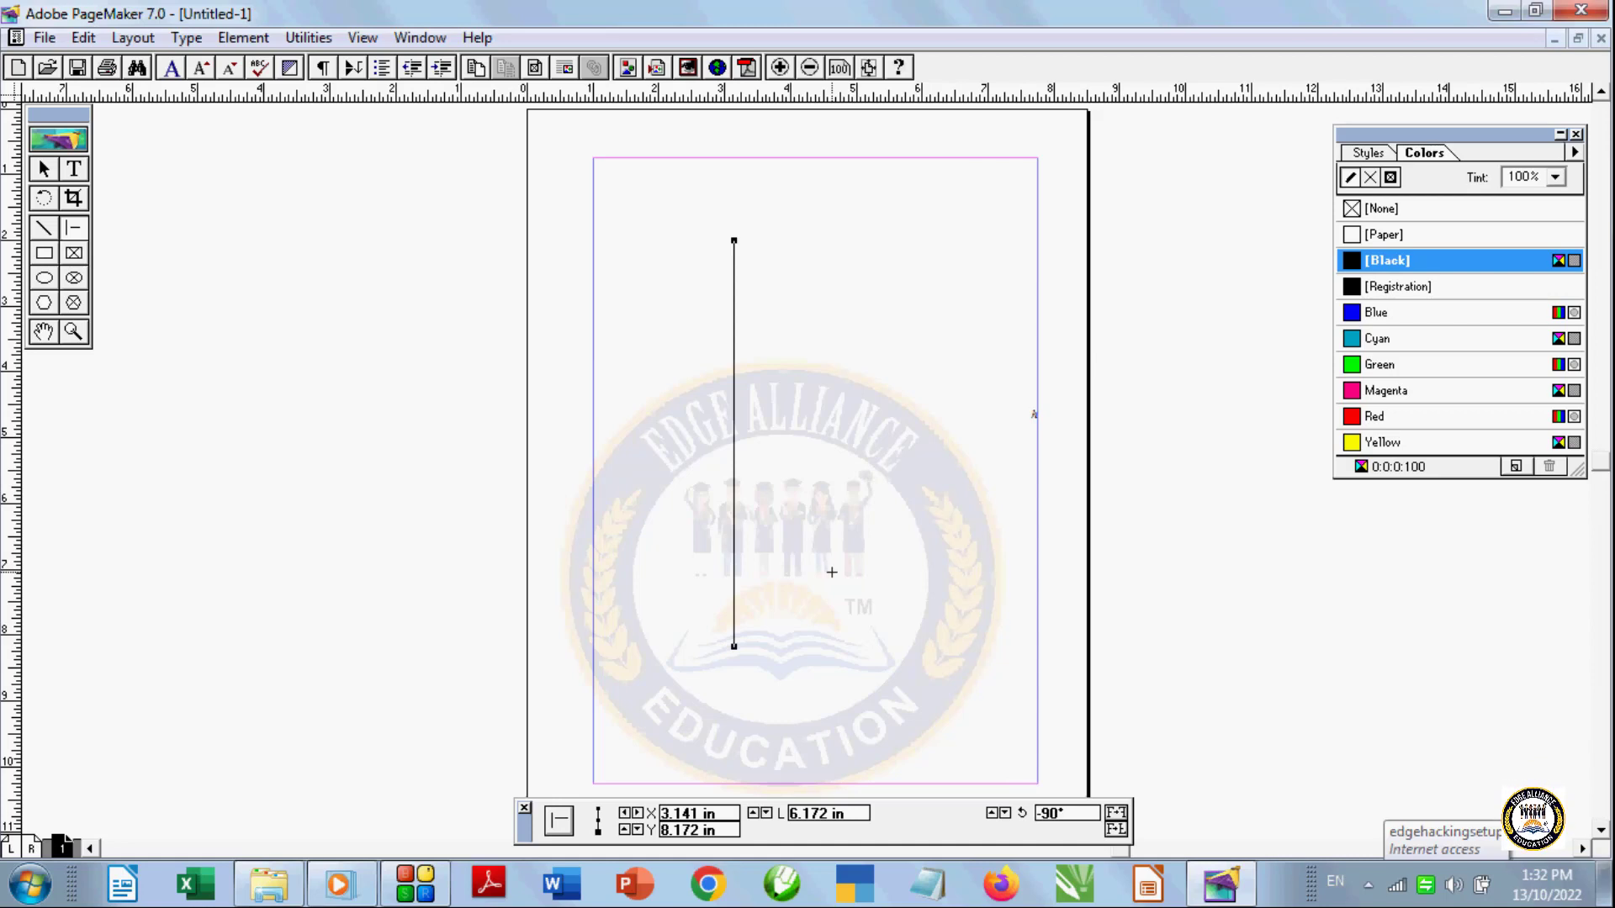
left_click(1374, 417)
left_click(1386, 390)
left_click(1378, 338)
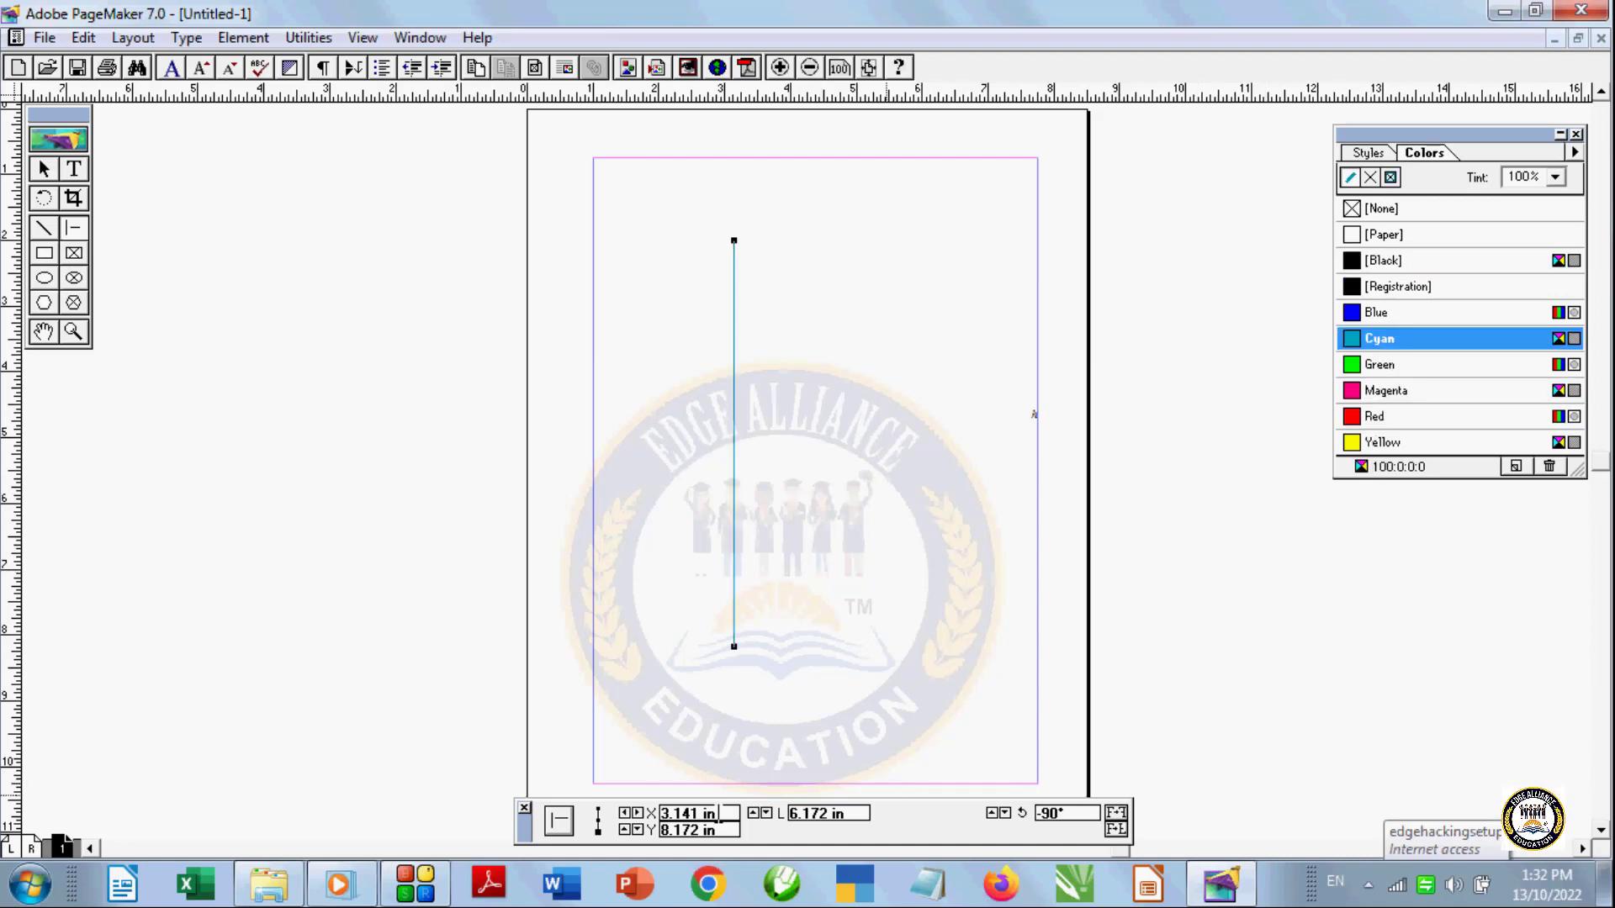
Shorten the cyan line to 6.112 in and nudge it right to X 3.241 in
left_click(766, 814)
left_click(638, 813)
left_click(638, 814)
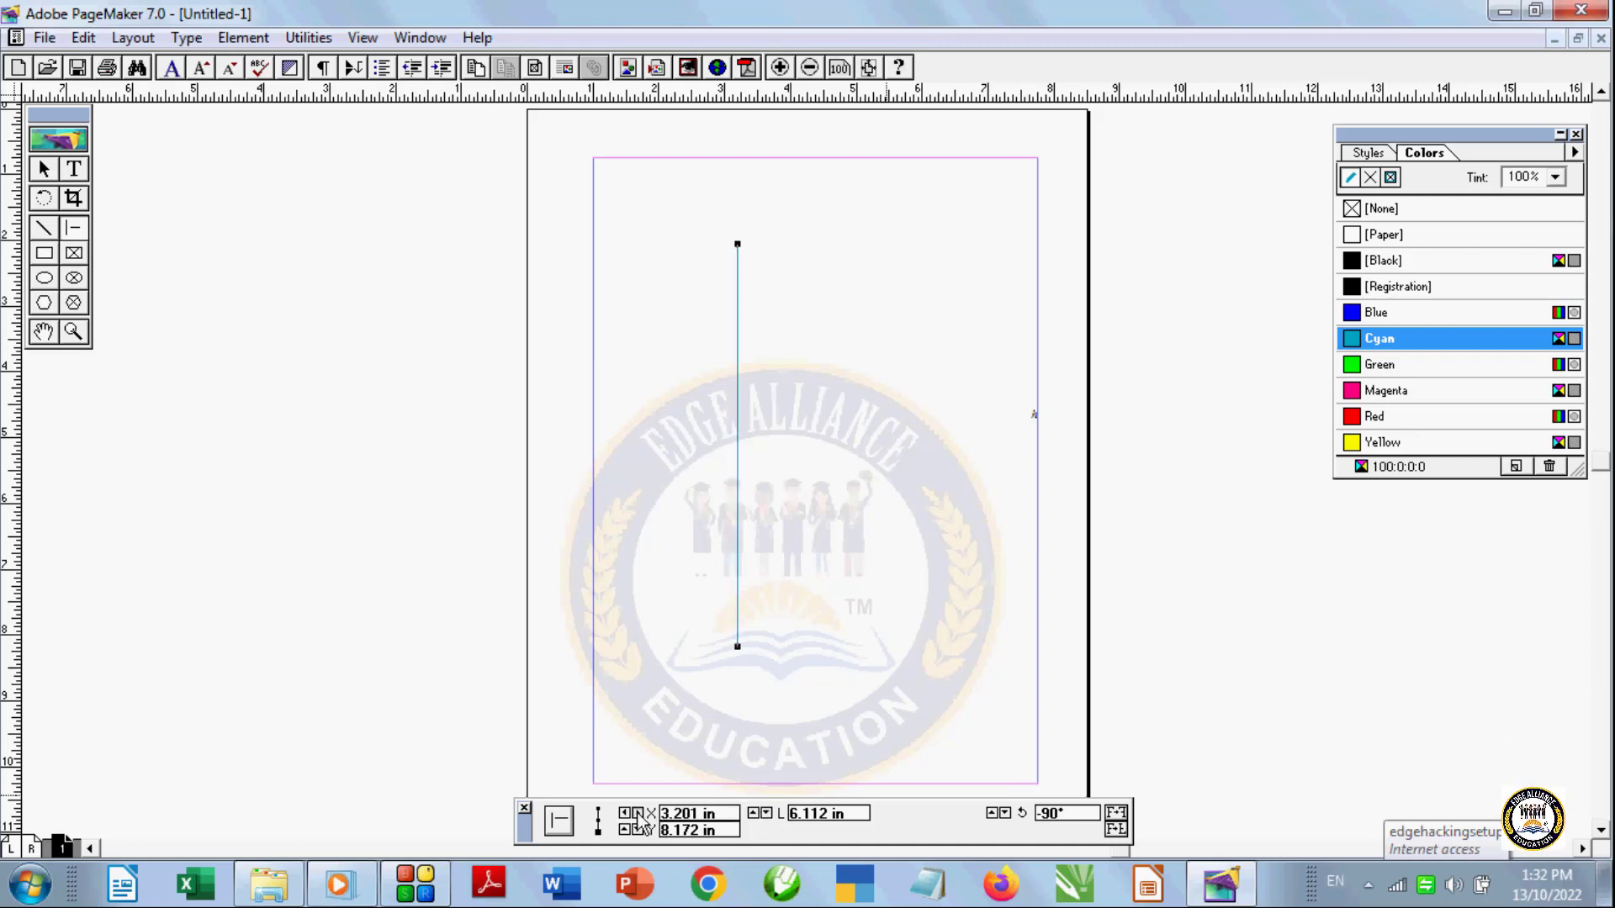
left_click(637, 813)
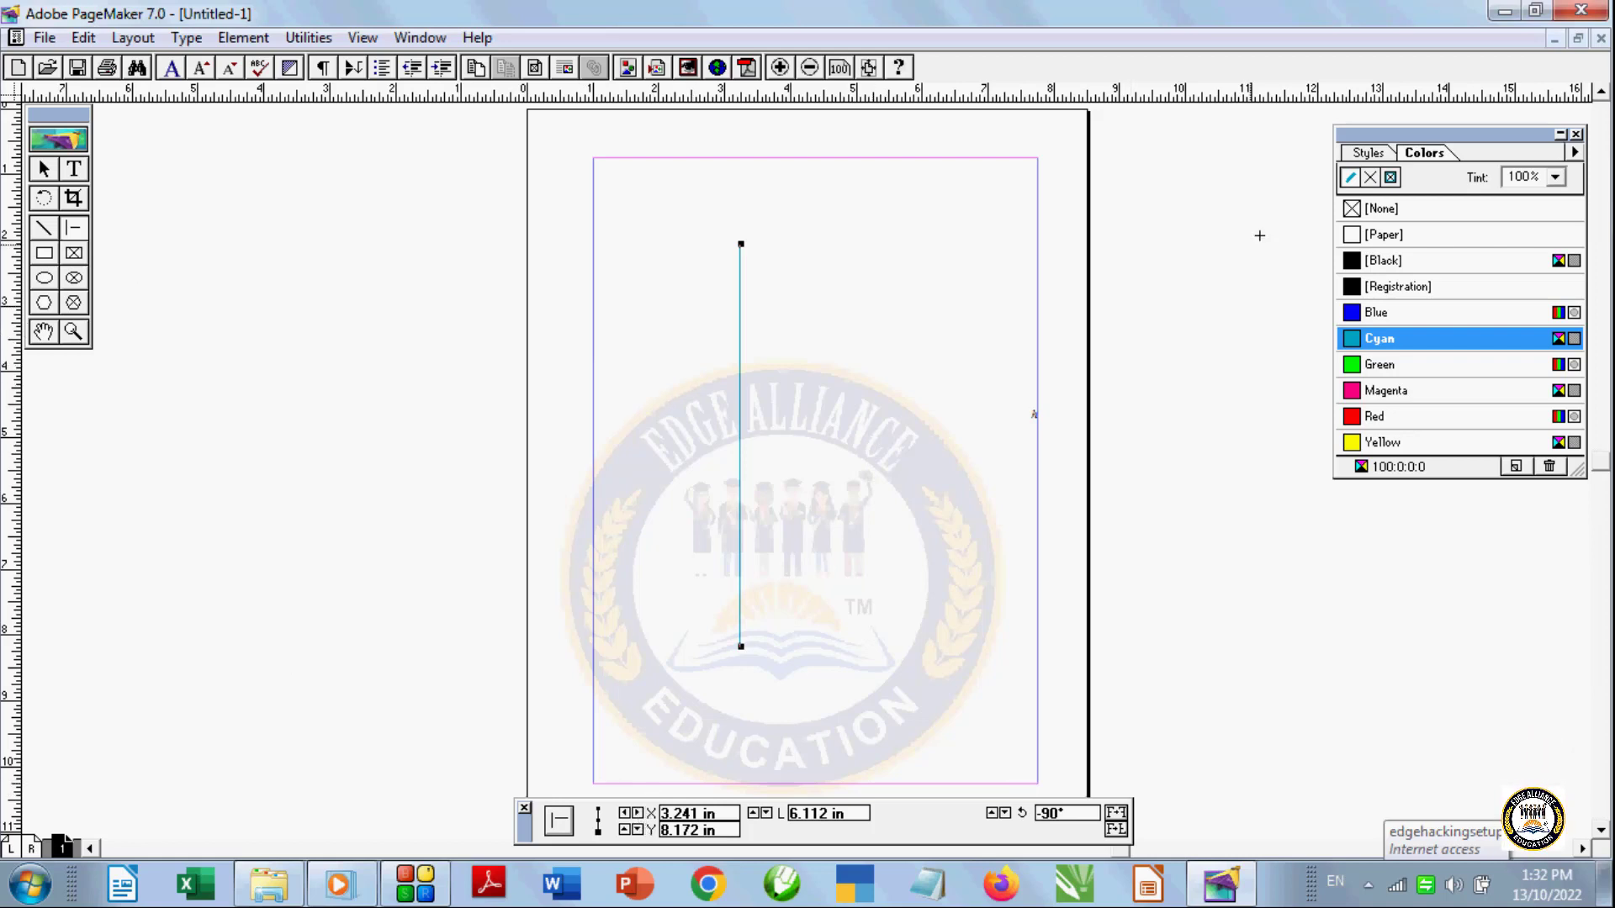
Recolour the vertical line Magenta and then Red, and delete it
left_click(1380, 390)
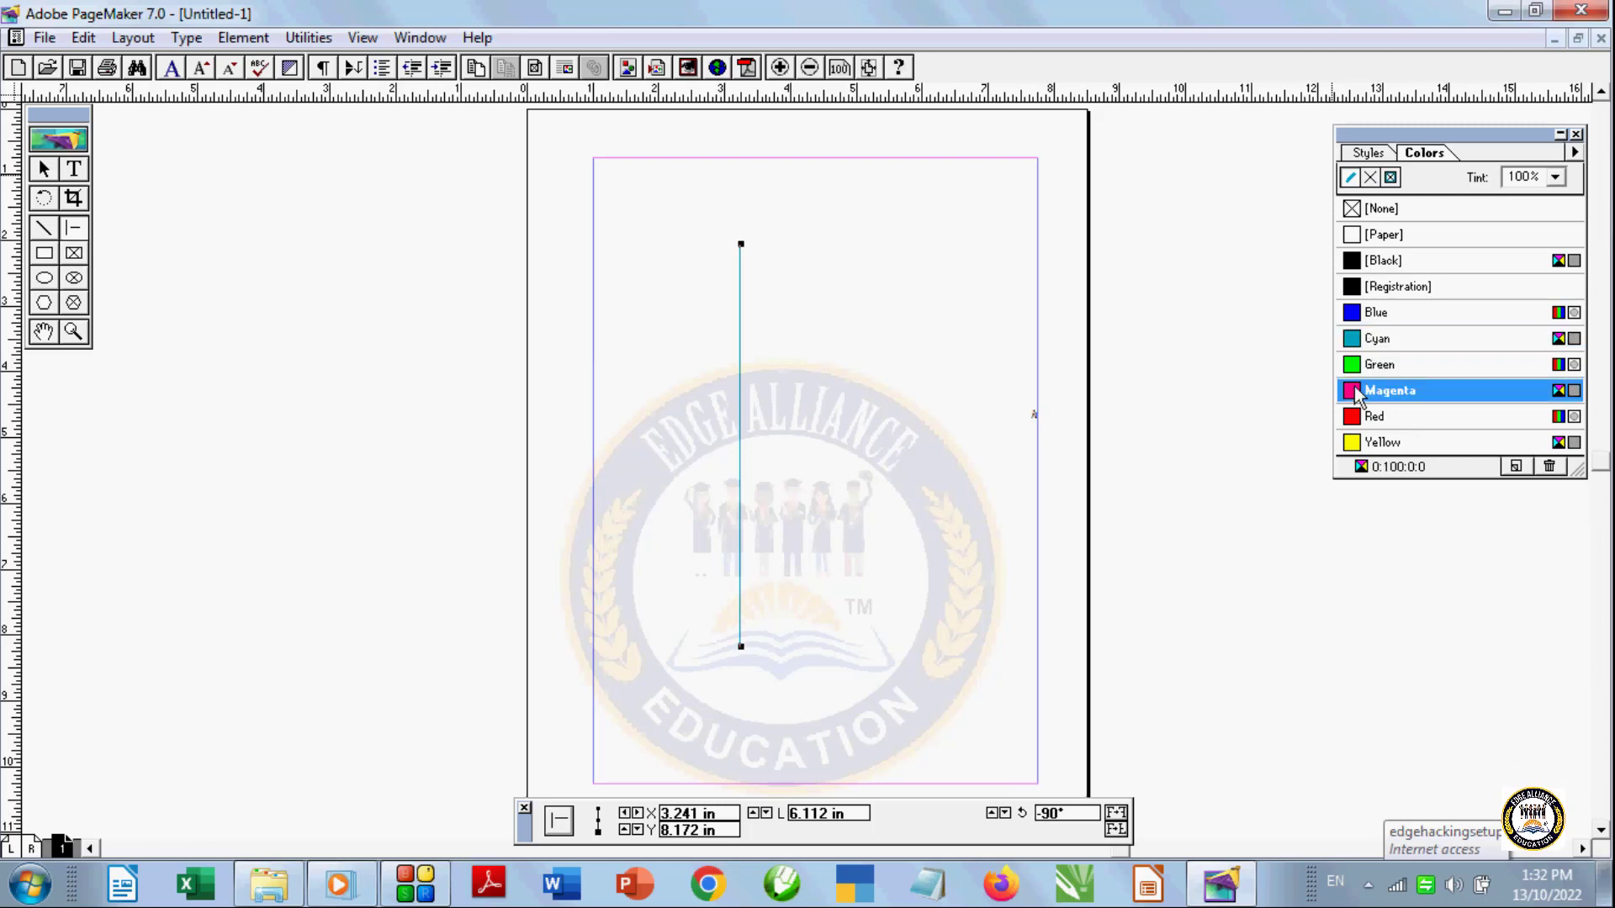
left_click(1380, 416)
left_click(44, 170)
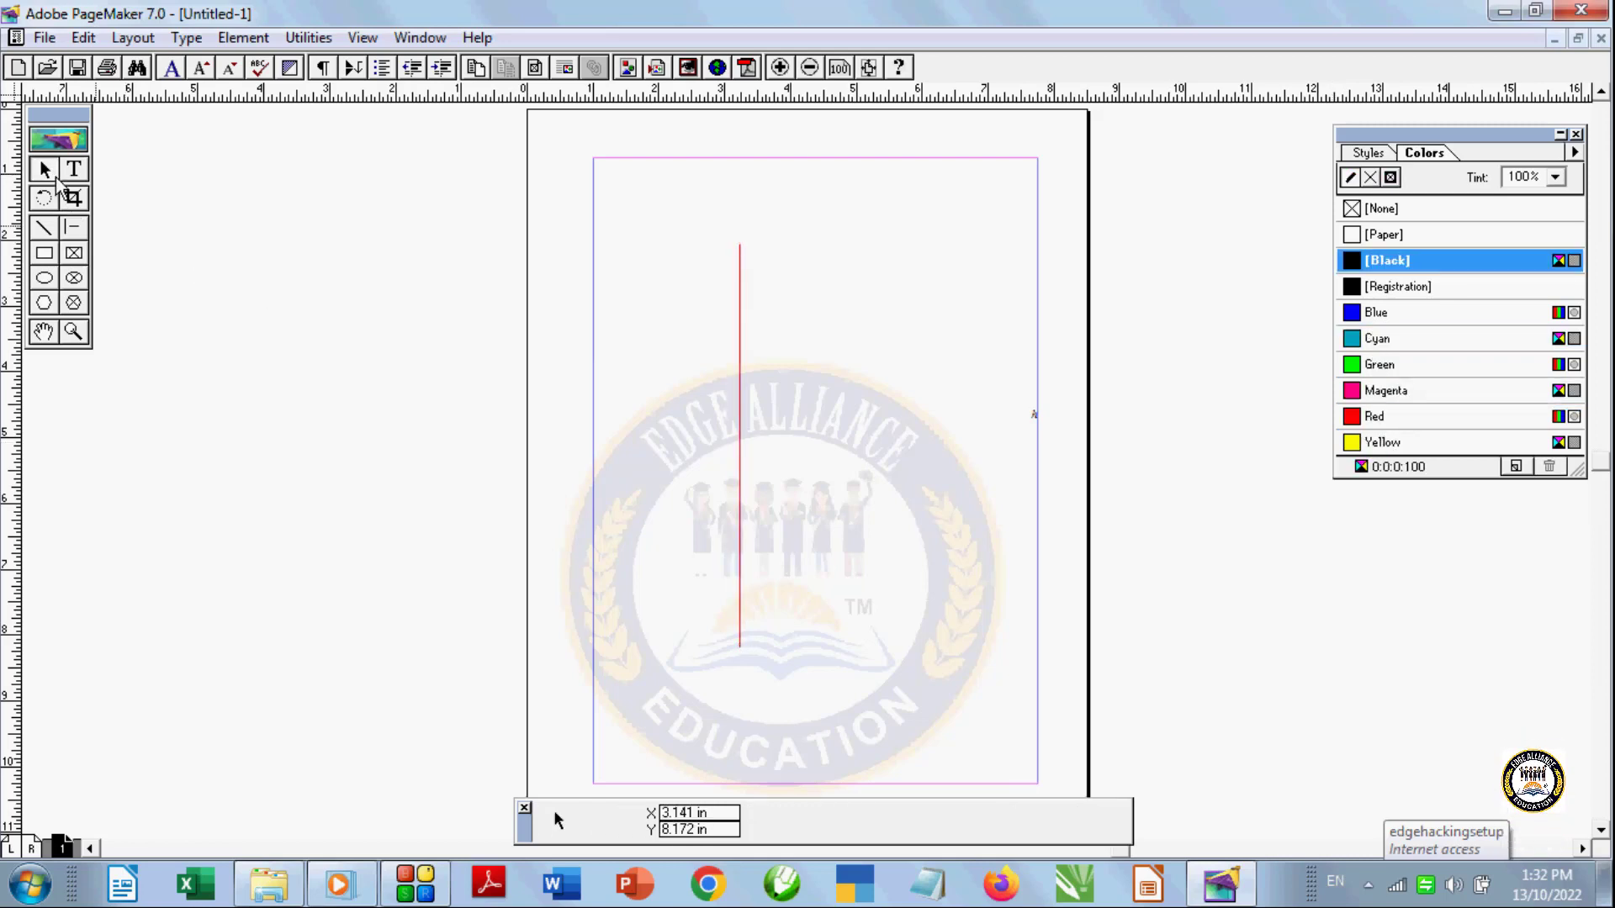
left_click(739, 259)
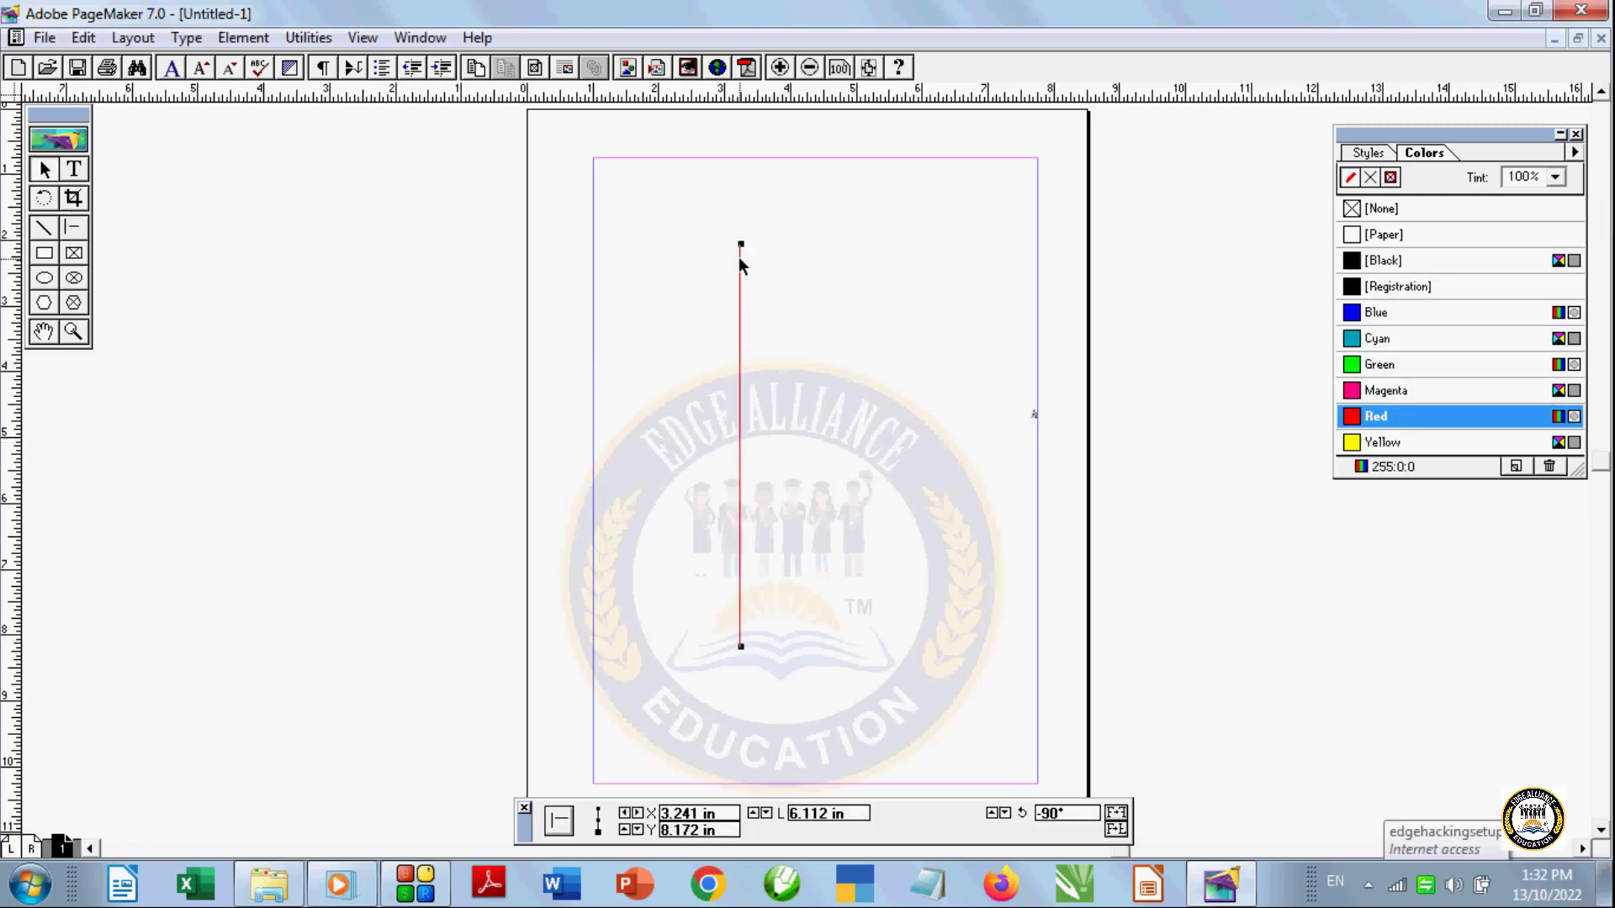
key("Delete")
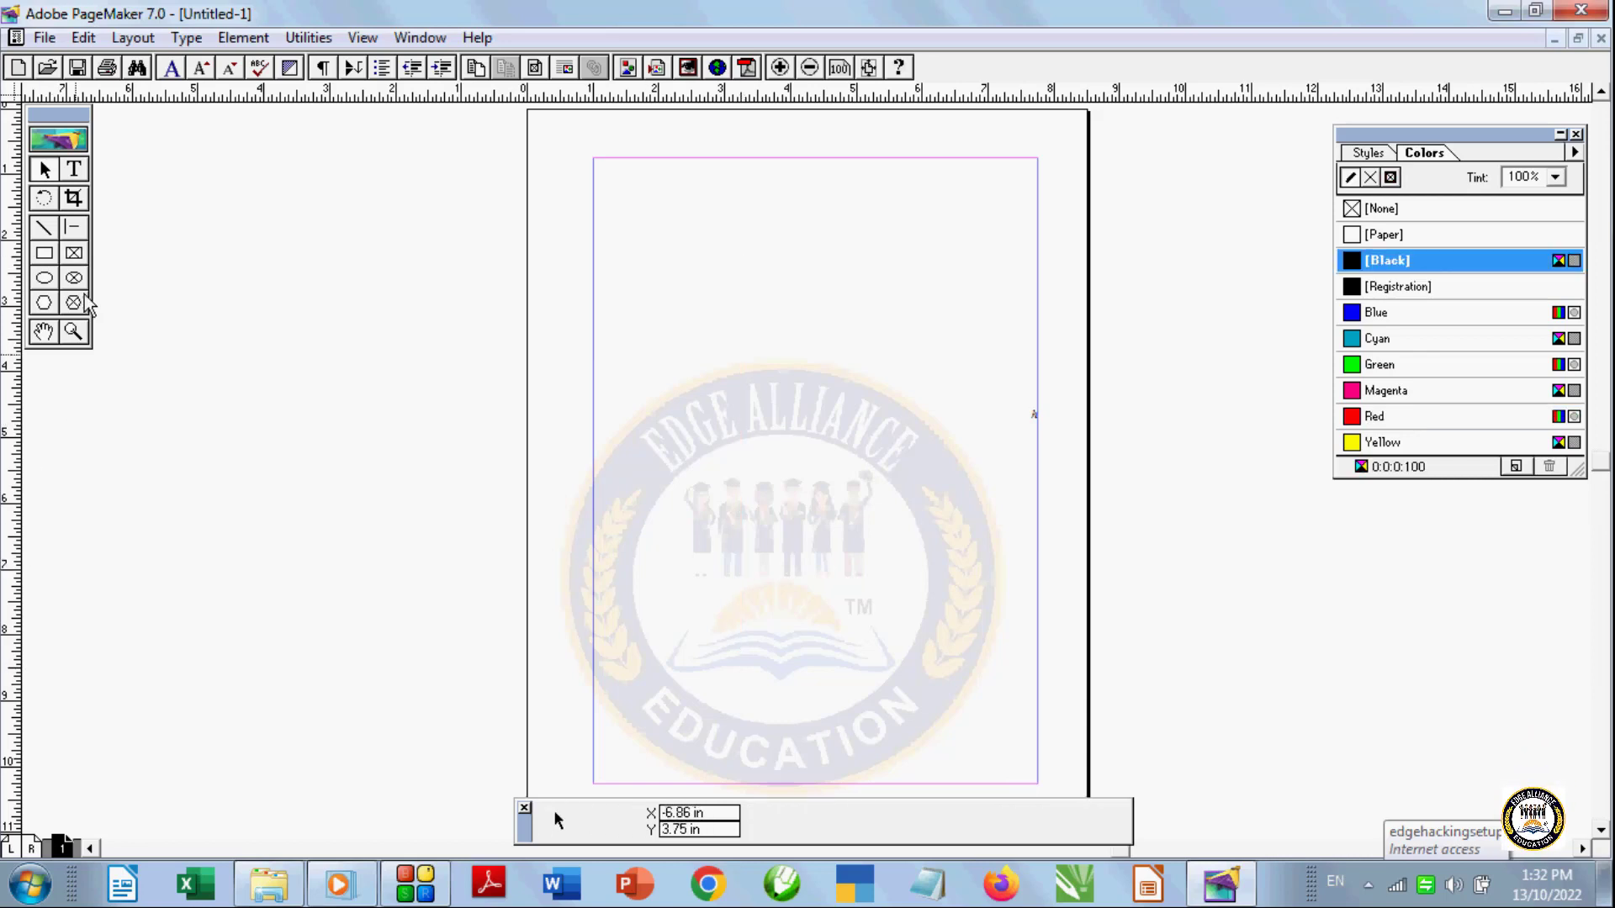
Draw a rectangle about 3.61 by 4.02 in and try Blue, Green and Magenta on its stroke, ending with Green
left_click(45, 253)
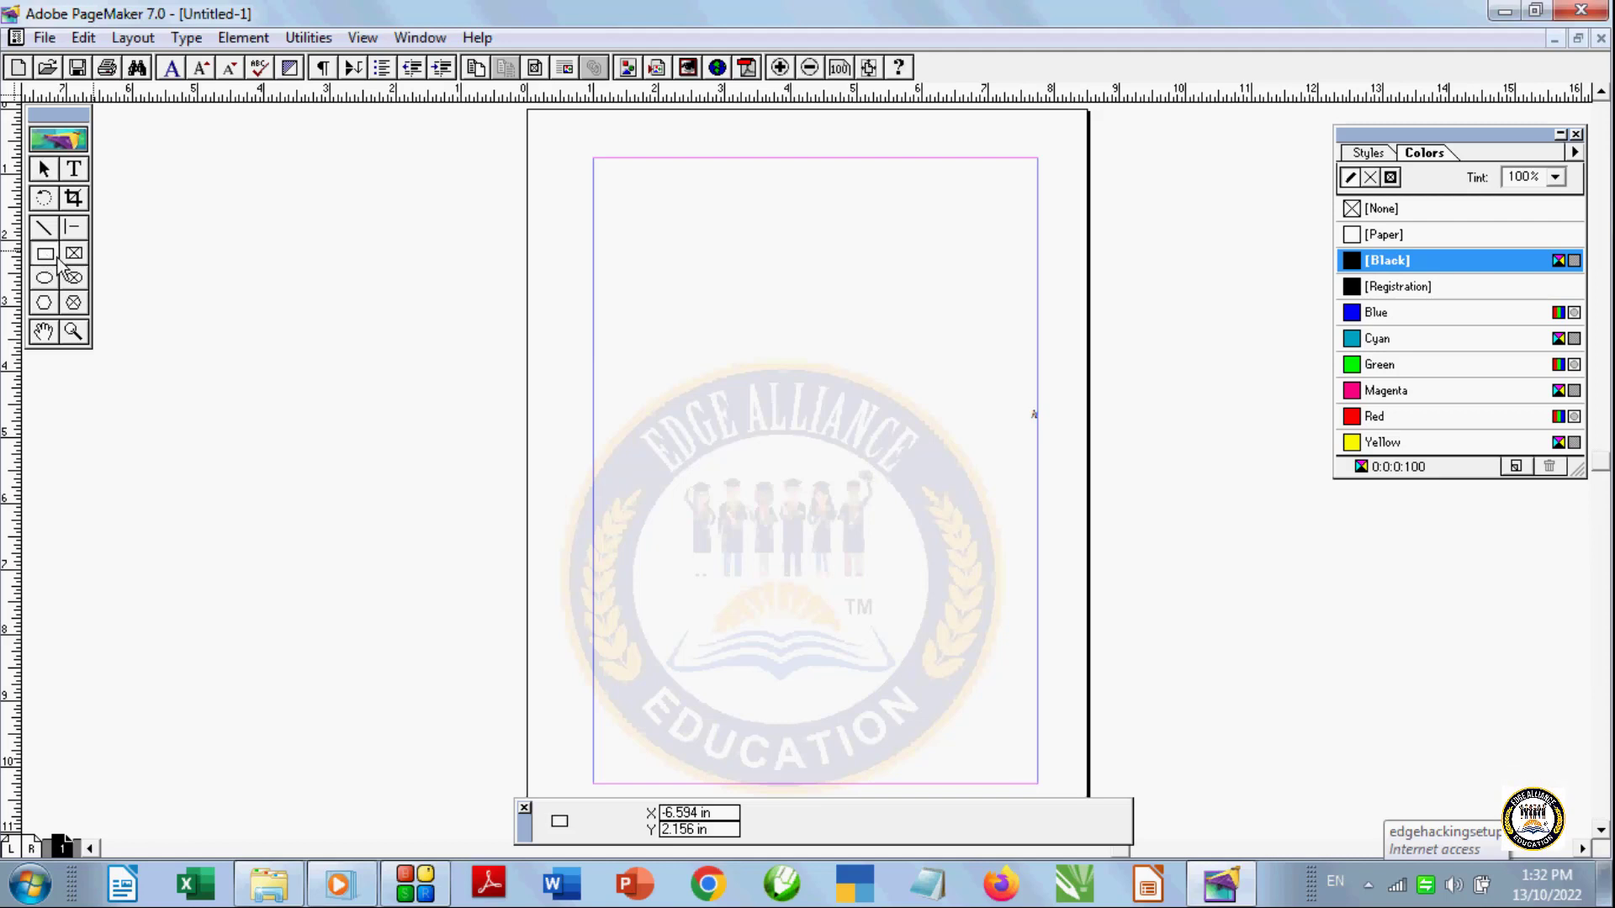
left_click_drag(614, 303, 851, 566)
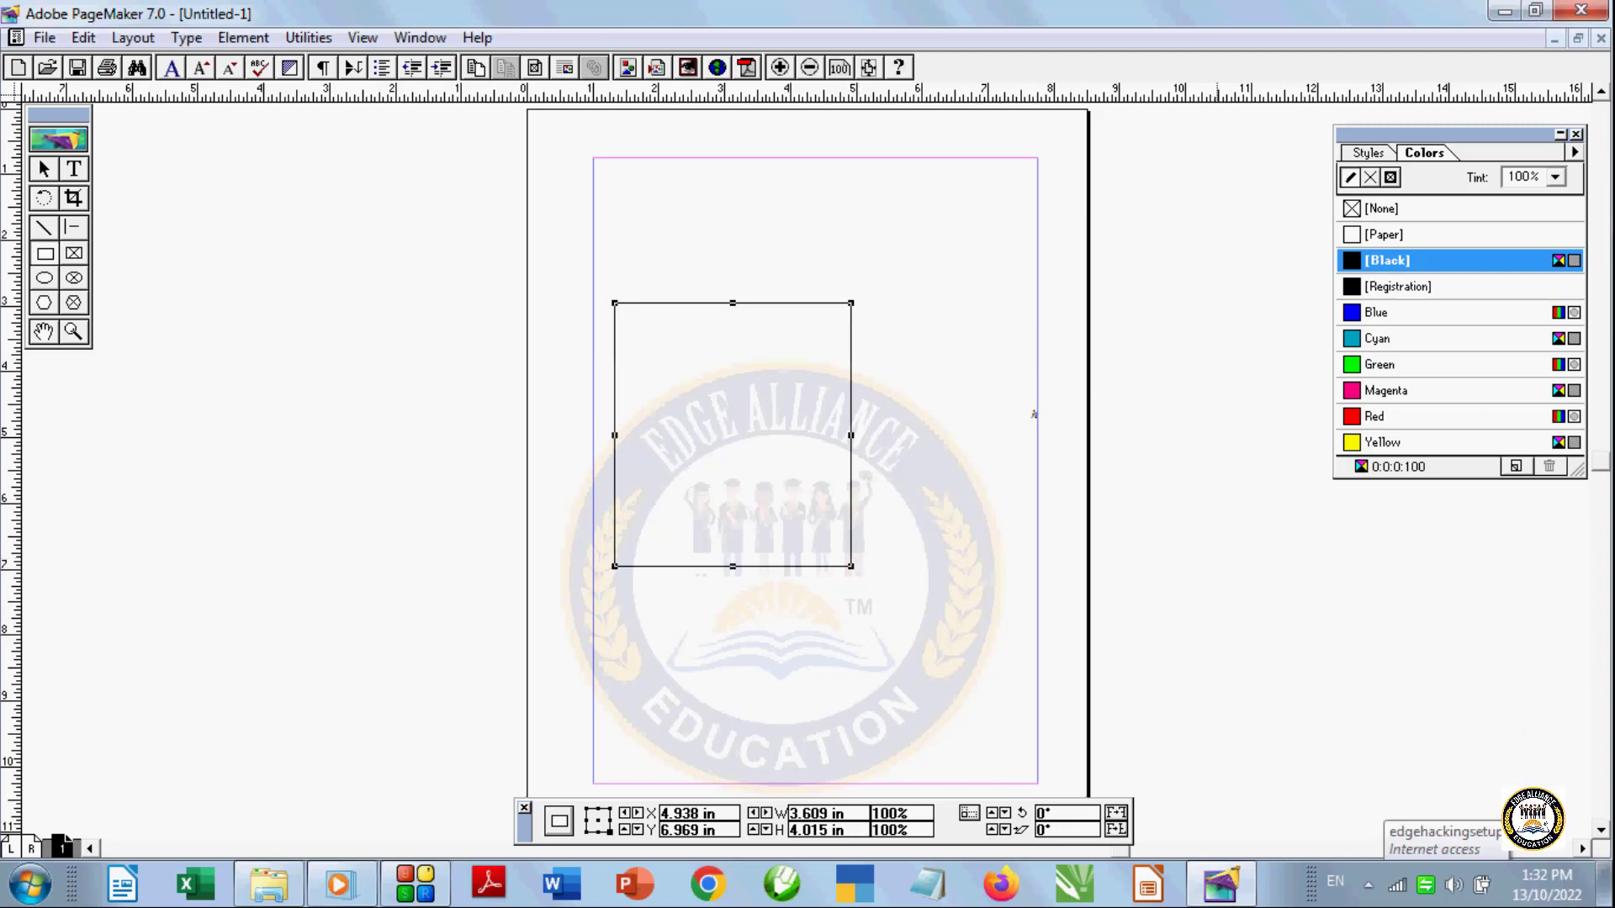
left_click(1371, 177)
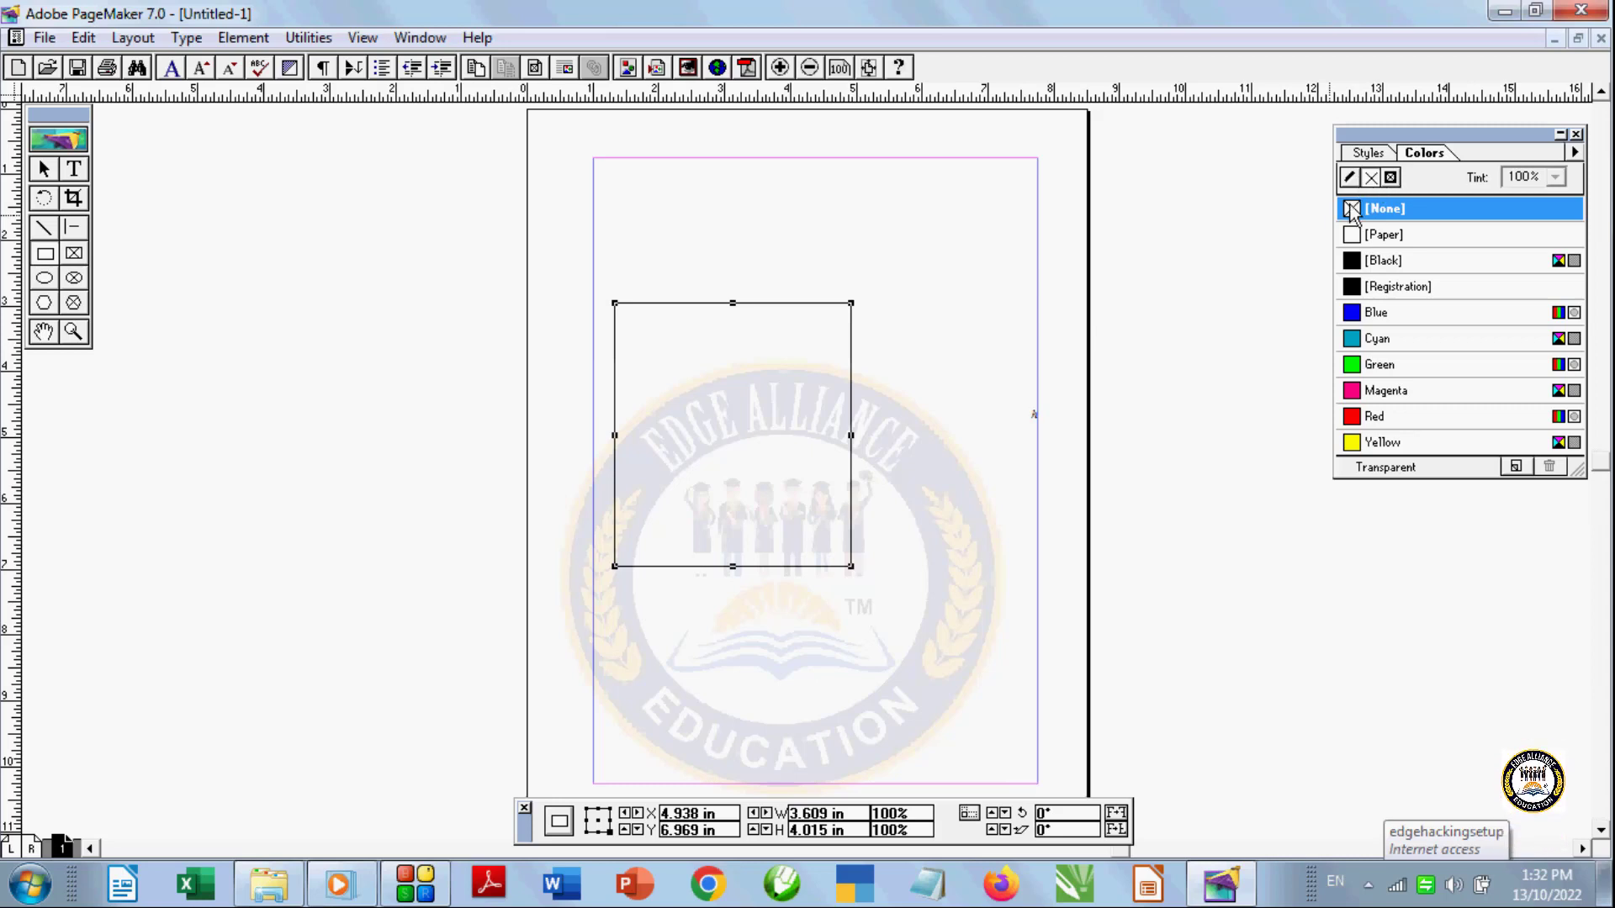
left_click(1350, 177)
left_click(1377, 314)
left_click(1376, 364)
left_click(1392, 391)
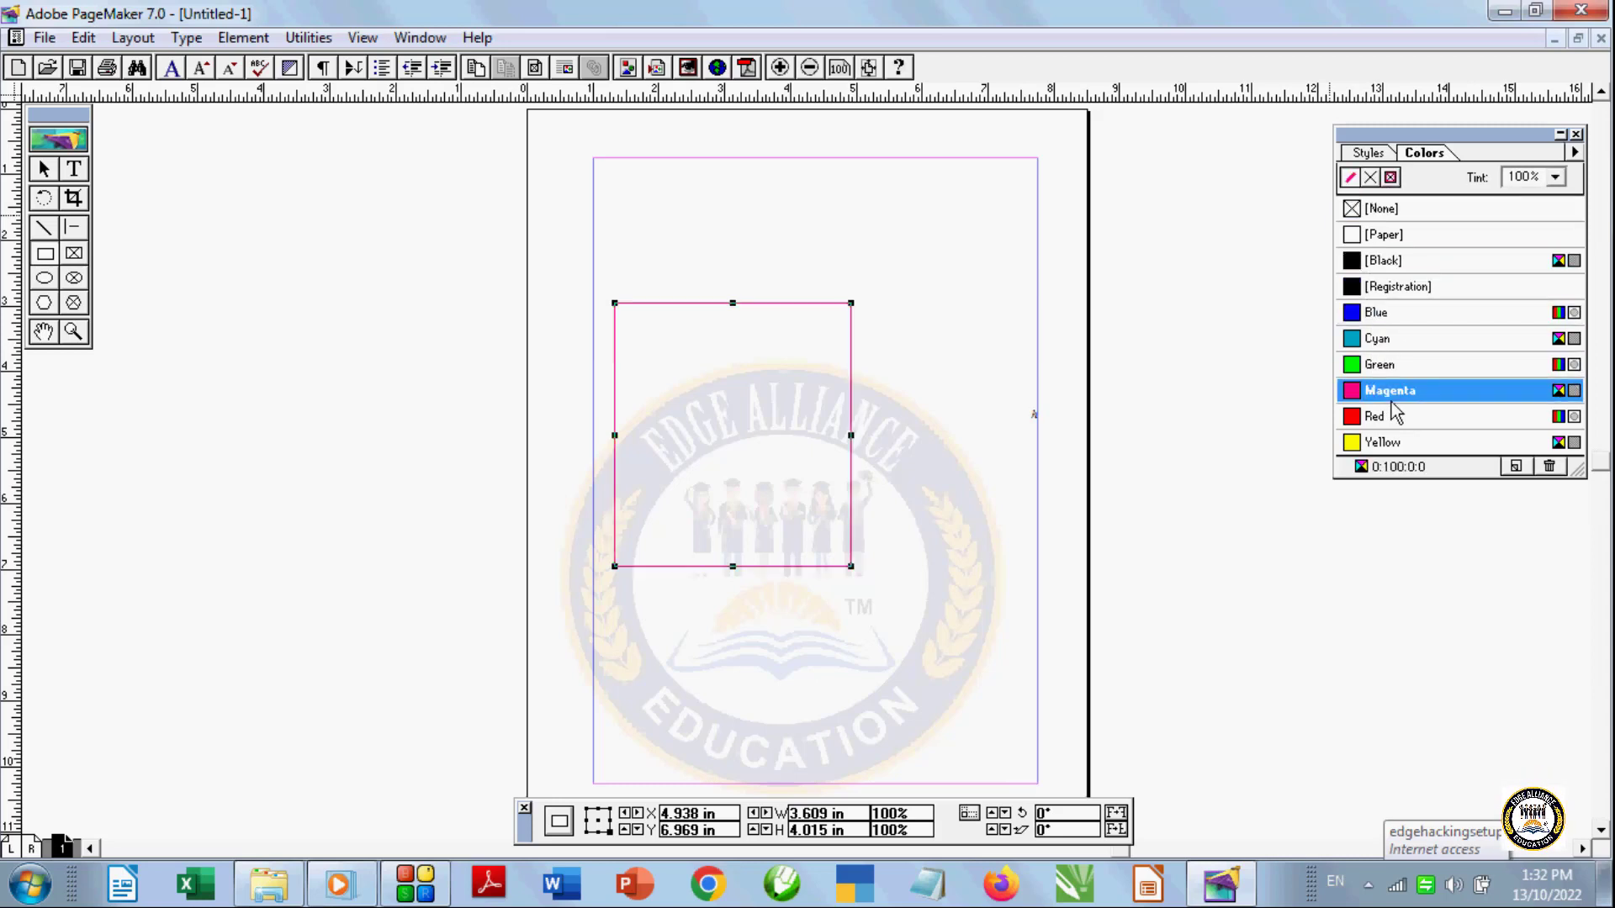
left_click(1395, 366)
Try a Blue fill and no fill on the green-stroked rectangle, ending with Blue
left_click(1370, 178)
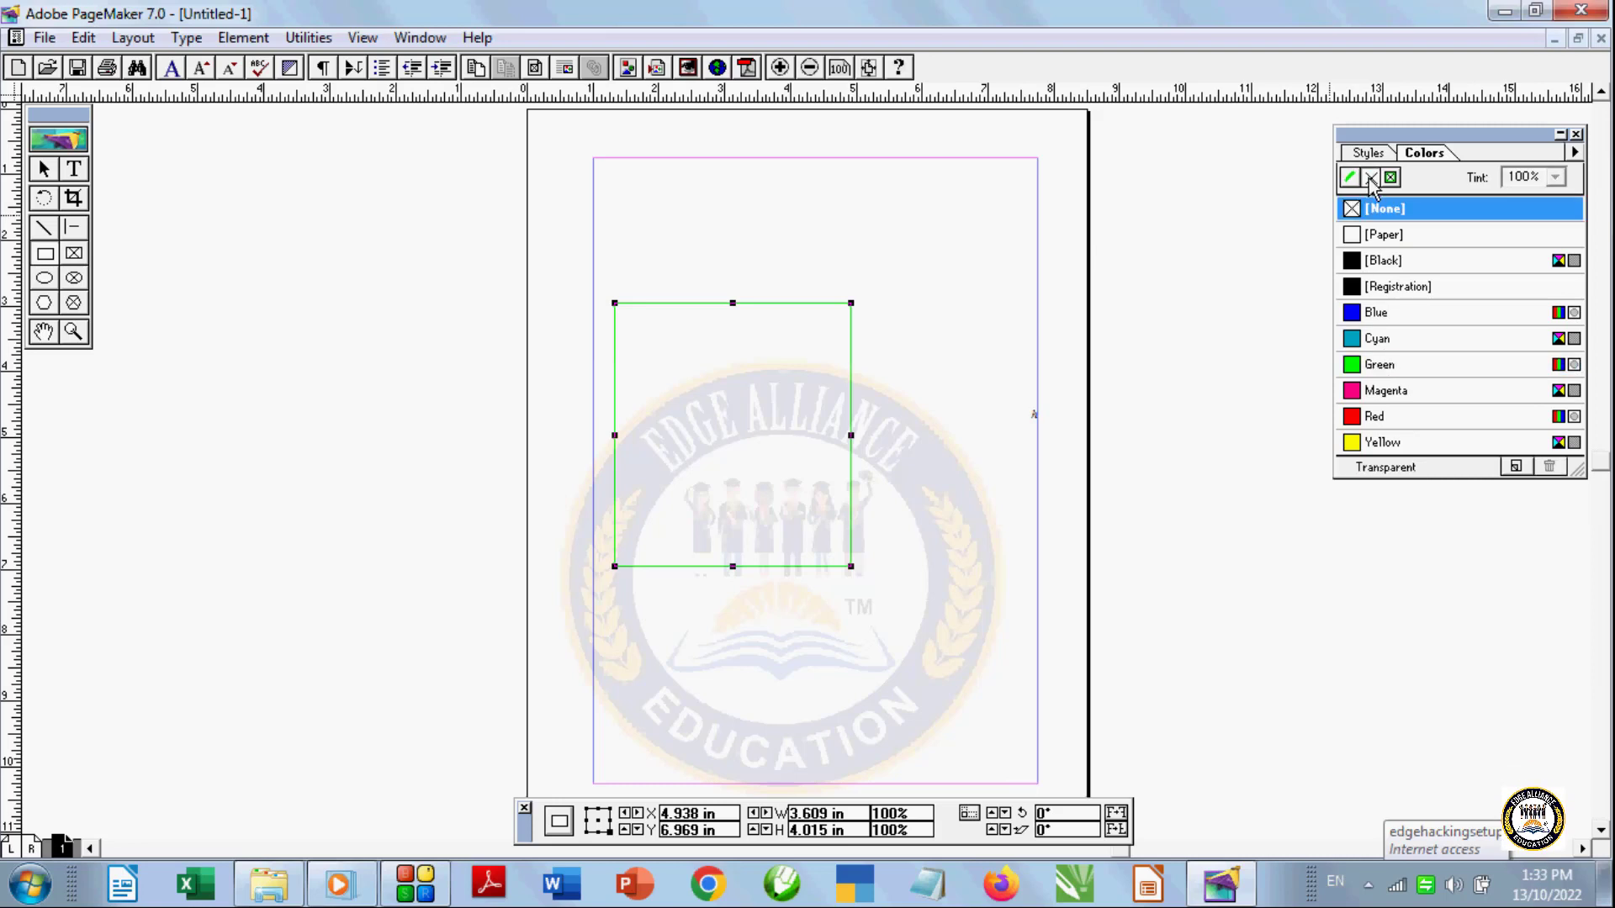
left_click(1372, 313)
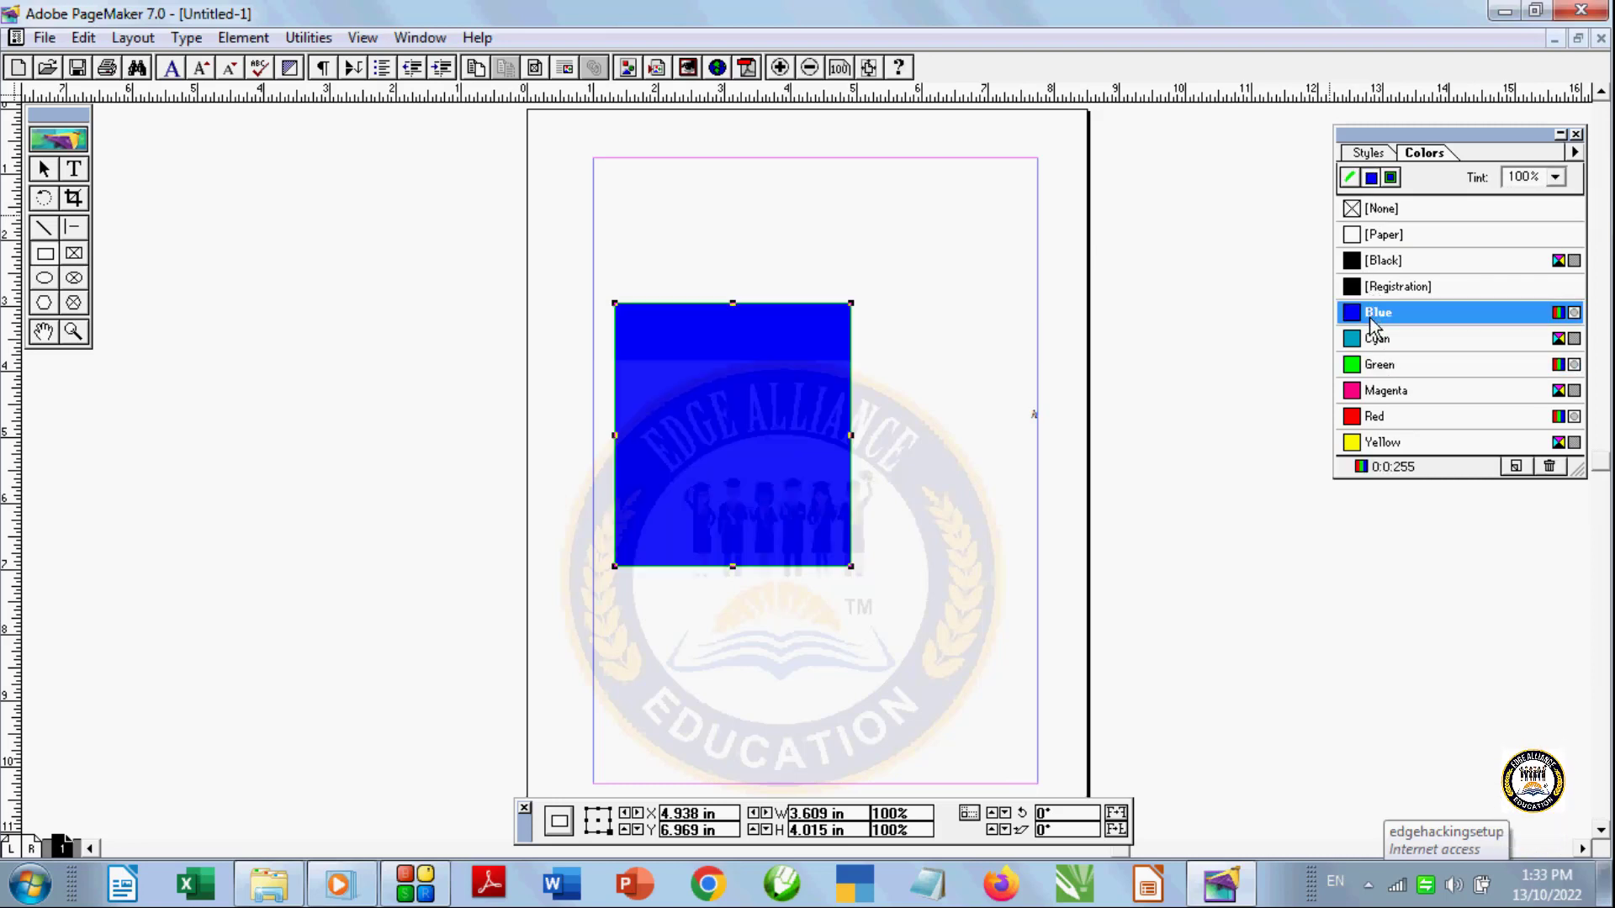
left_click(1379, 210)
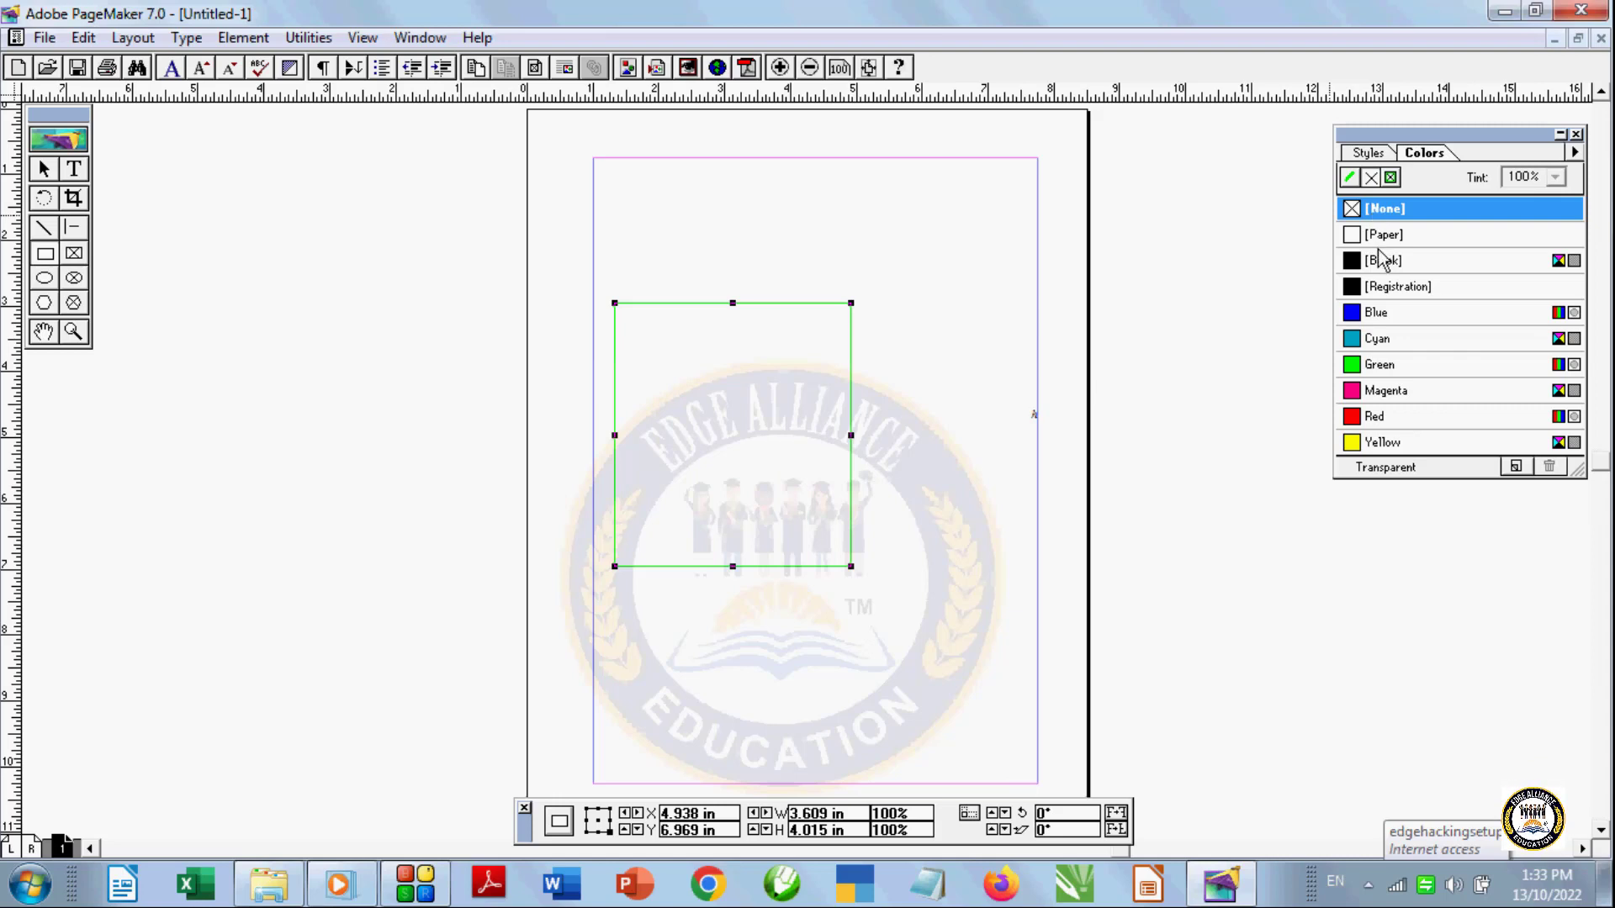
left_click(1380, 318)
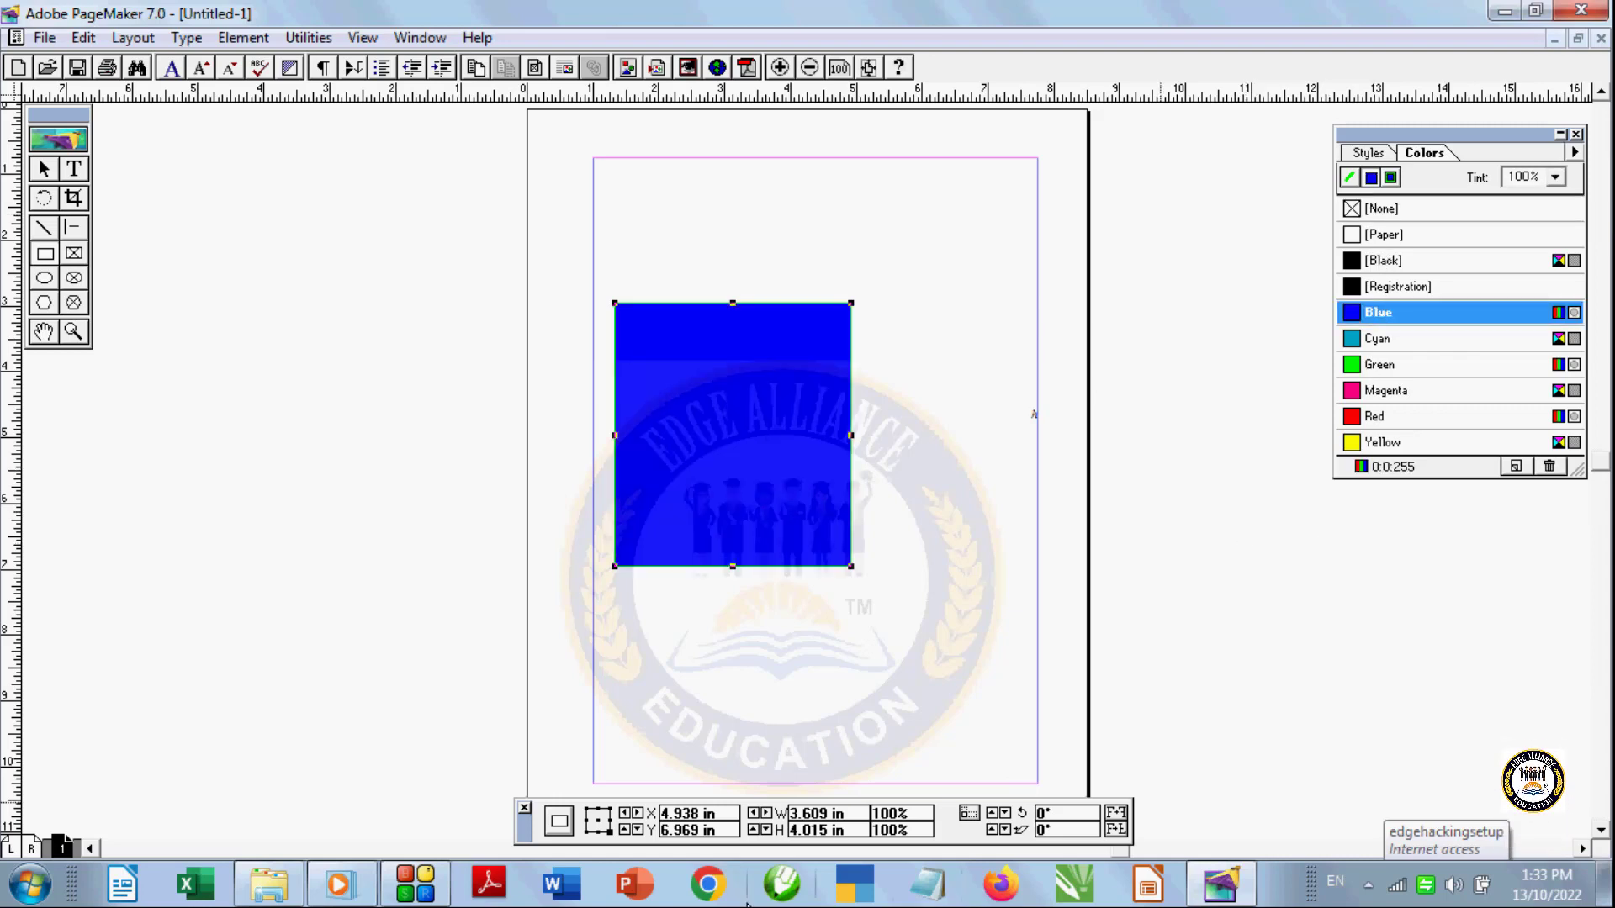
Nudge the blue rectangle right to X 5.098 in and down to Y 7.119 in
left_click(638, 814)
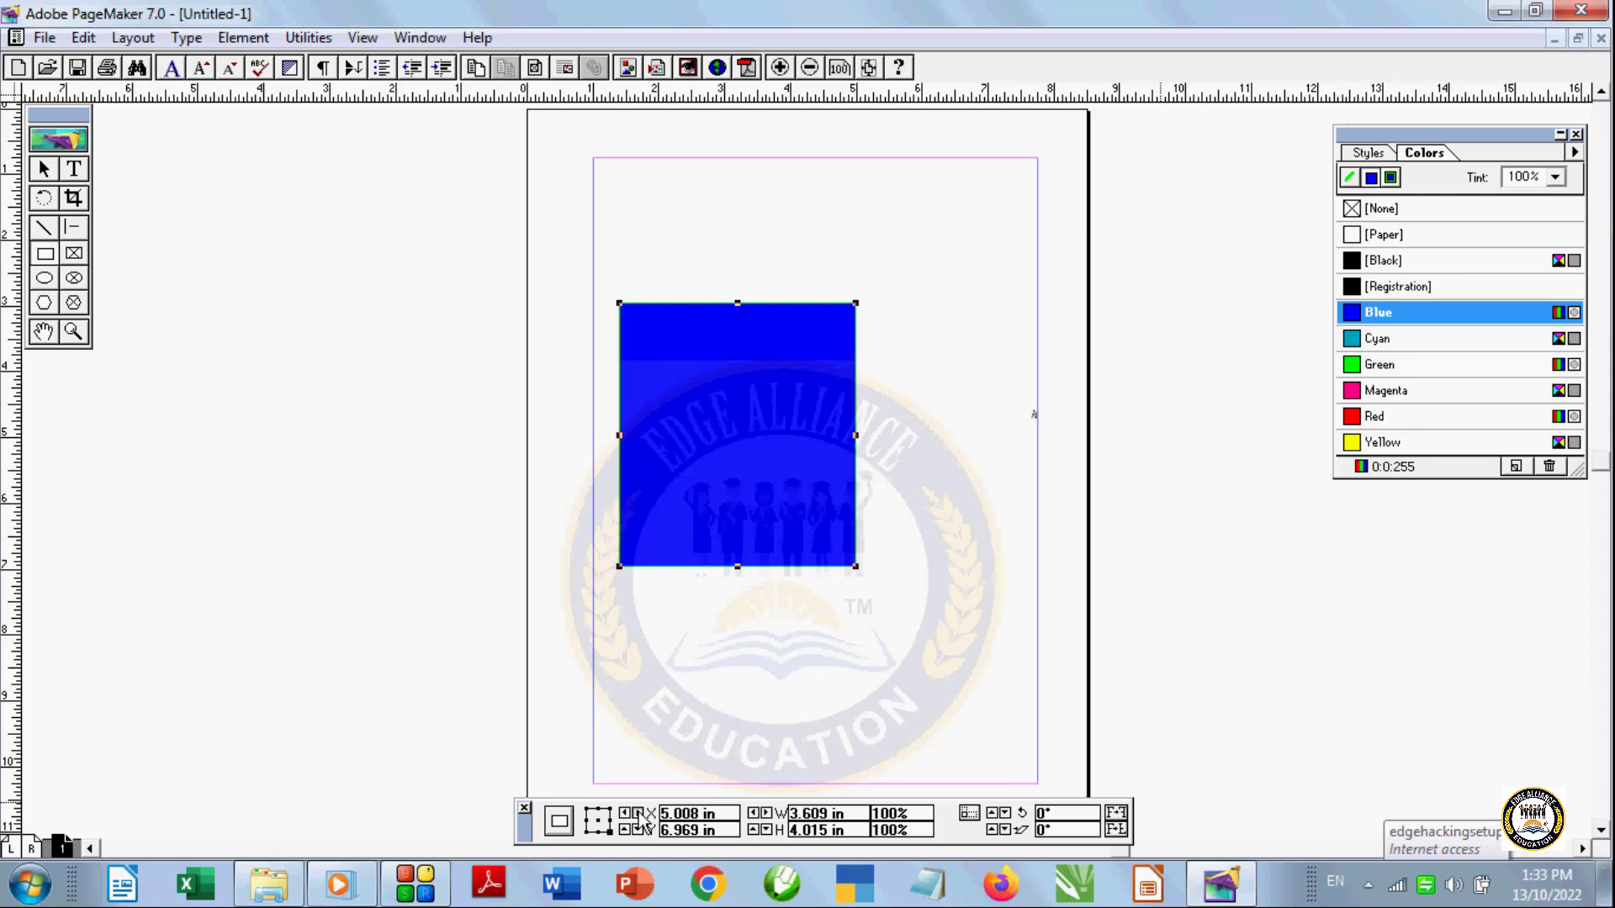
left_click(637, 814)
left_click(637, 813)
left_click(638, 813)
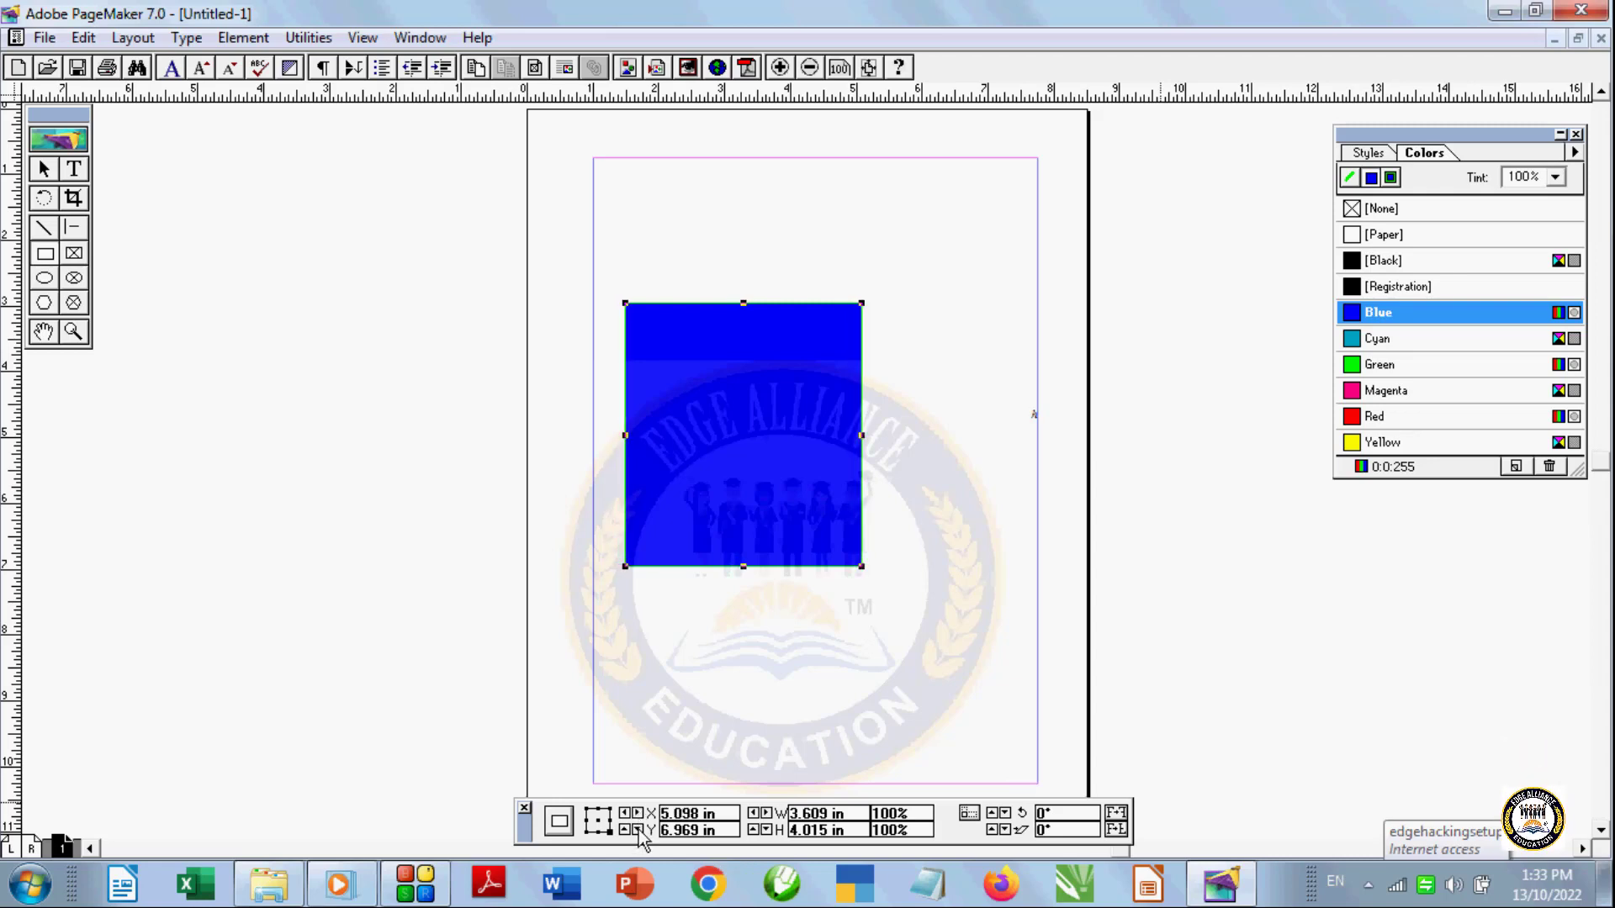
left_click(638, 830)
left_click(637, 830)
left_click(638, 830)
left_click(637, 830)
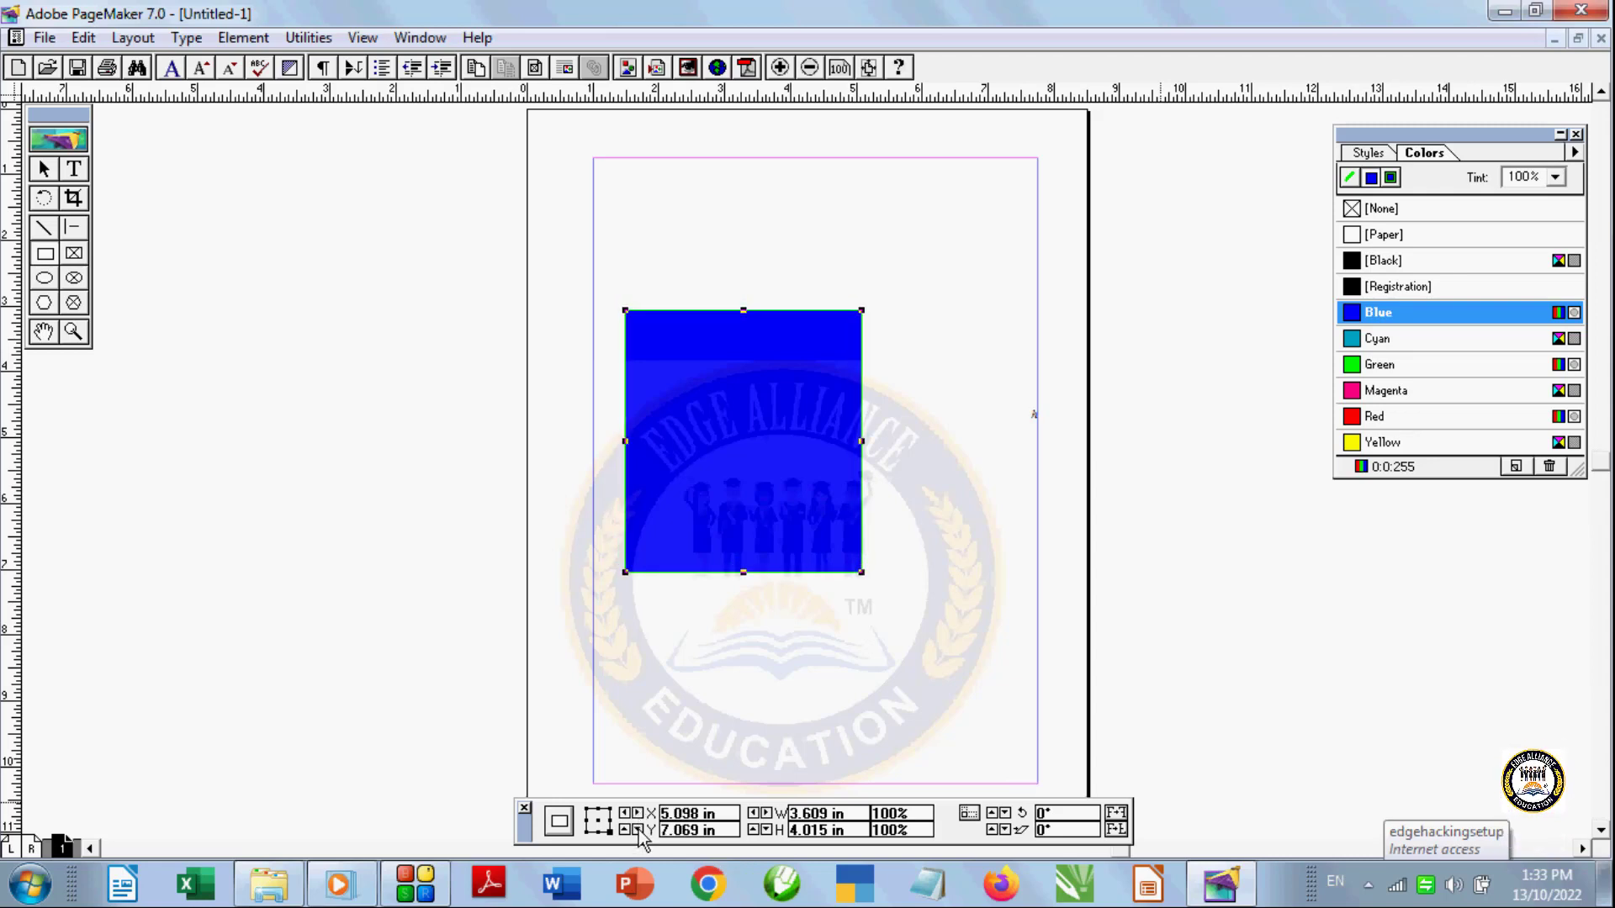
left_click(638, 830)
left_click(637, 830)
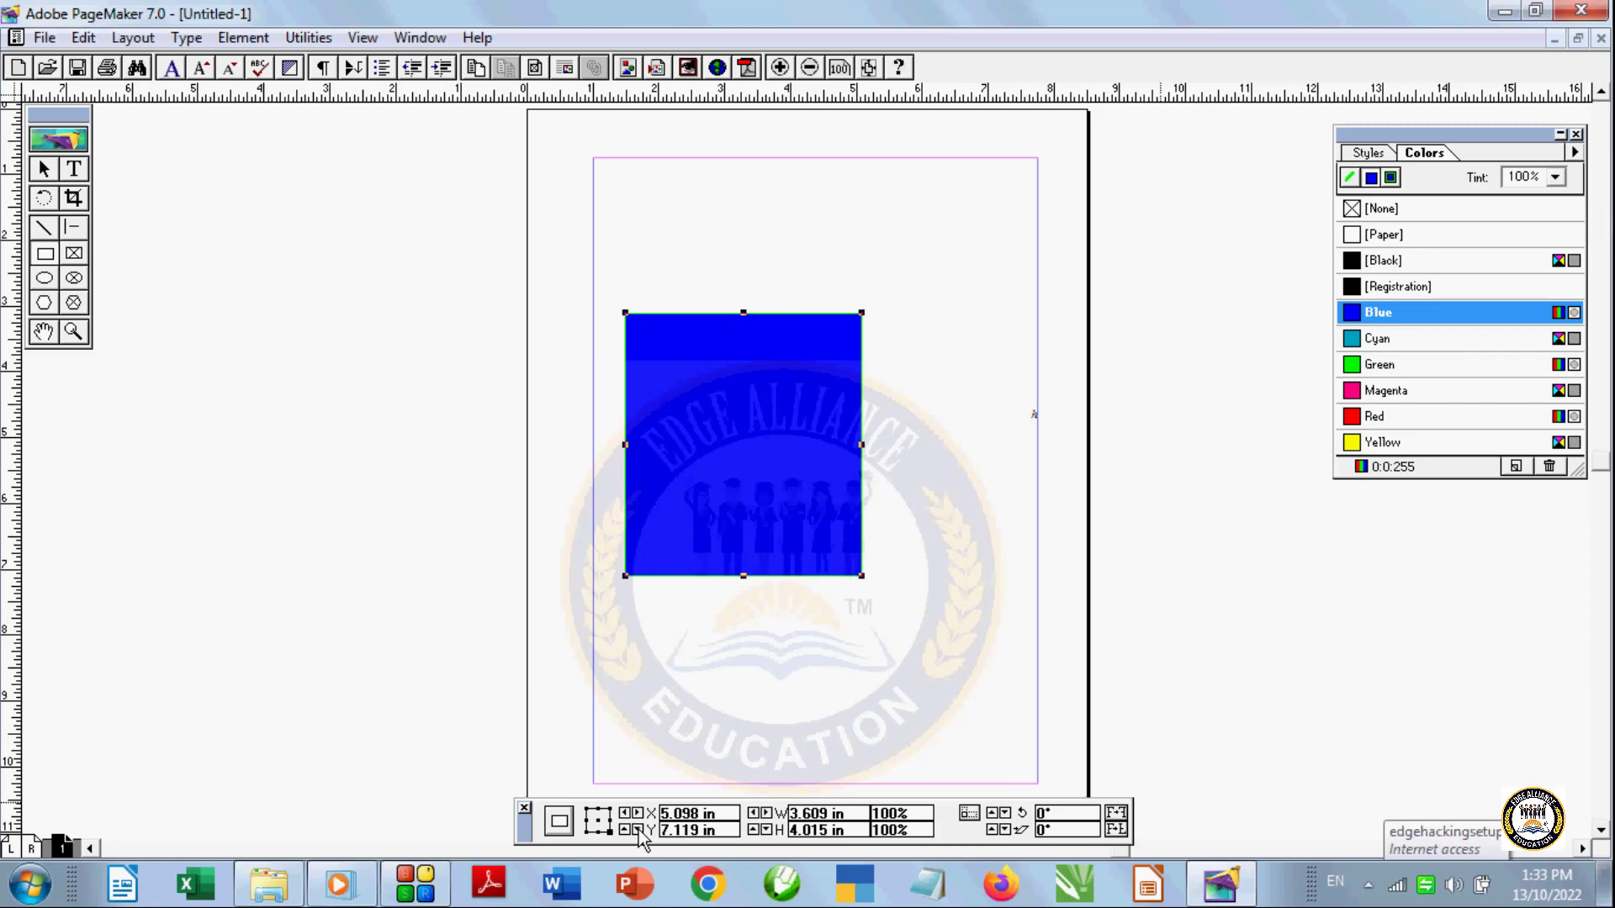
Widen the blue rectangle in small increments to 3.879 in
left_click(766, 815)
left_click(767, 814)
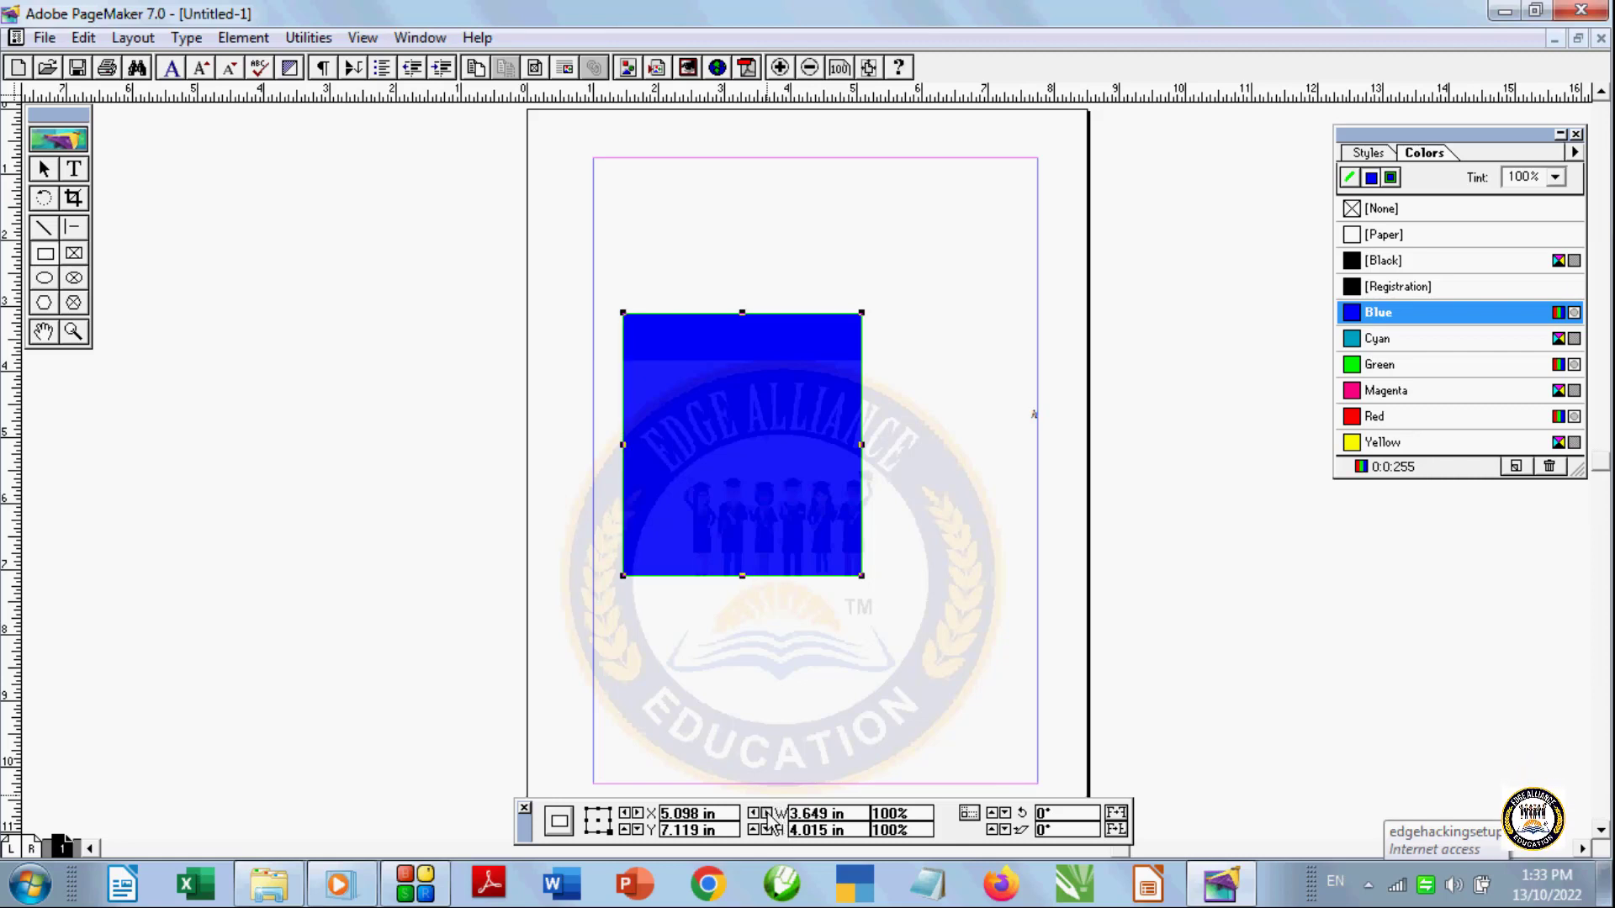
left_click(766, 815)
left_click(766, 814)
left_click(766, 814)
left_click(766, 814)
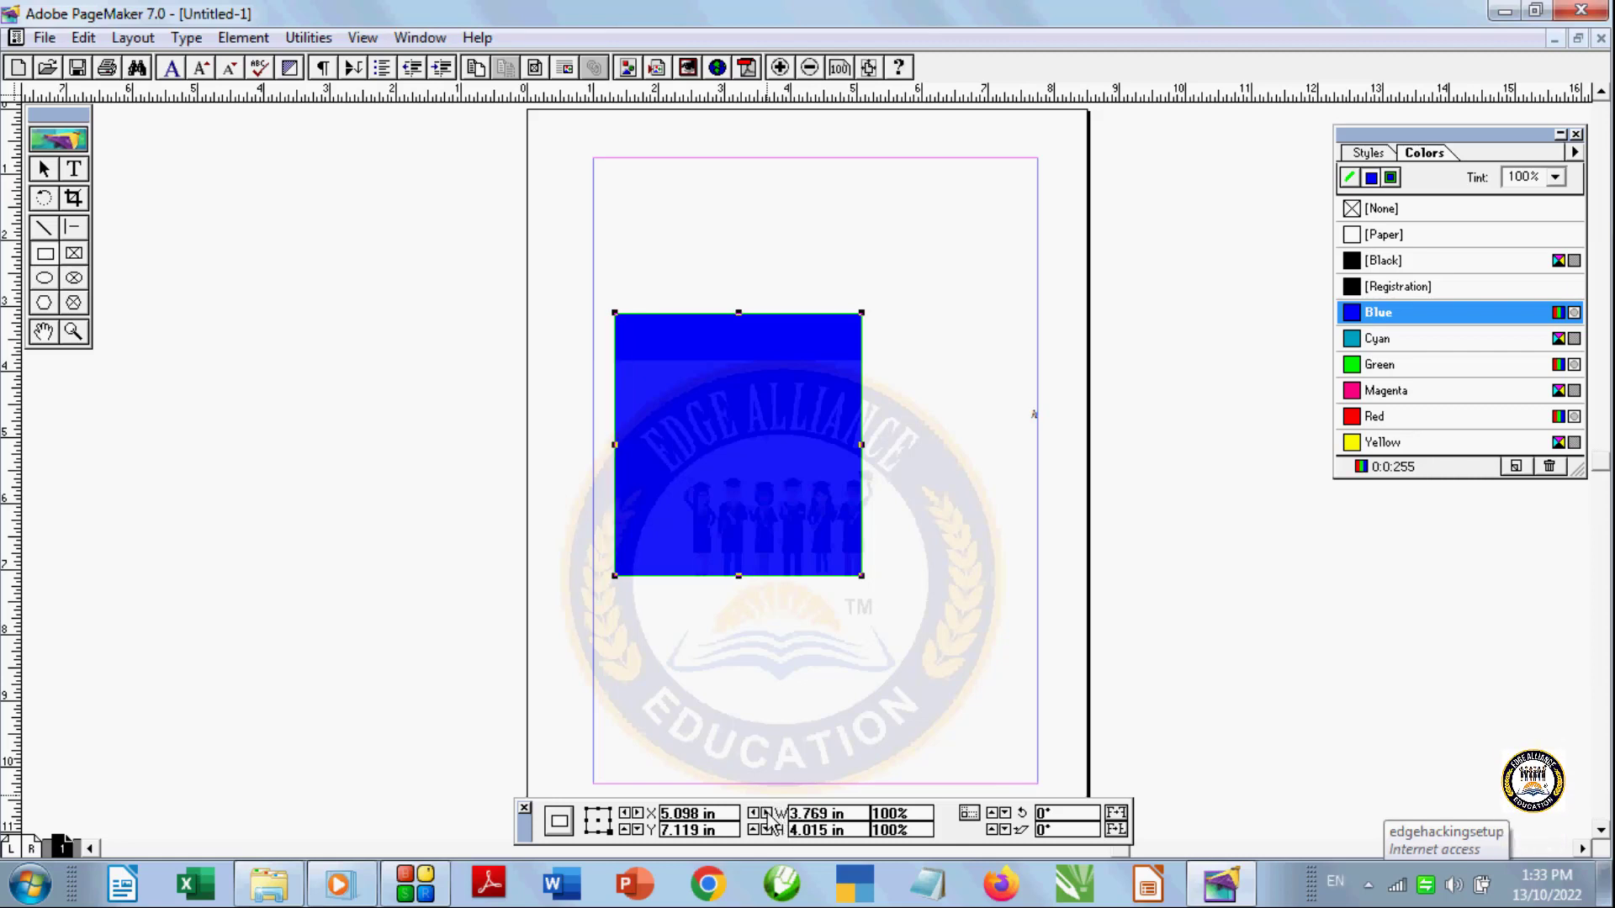
left_click(766, 814)
left_click(766, 814)
left_click(766, 814)
left_click(766, 814)
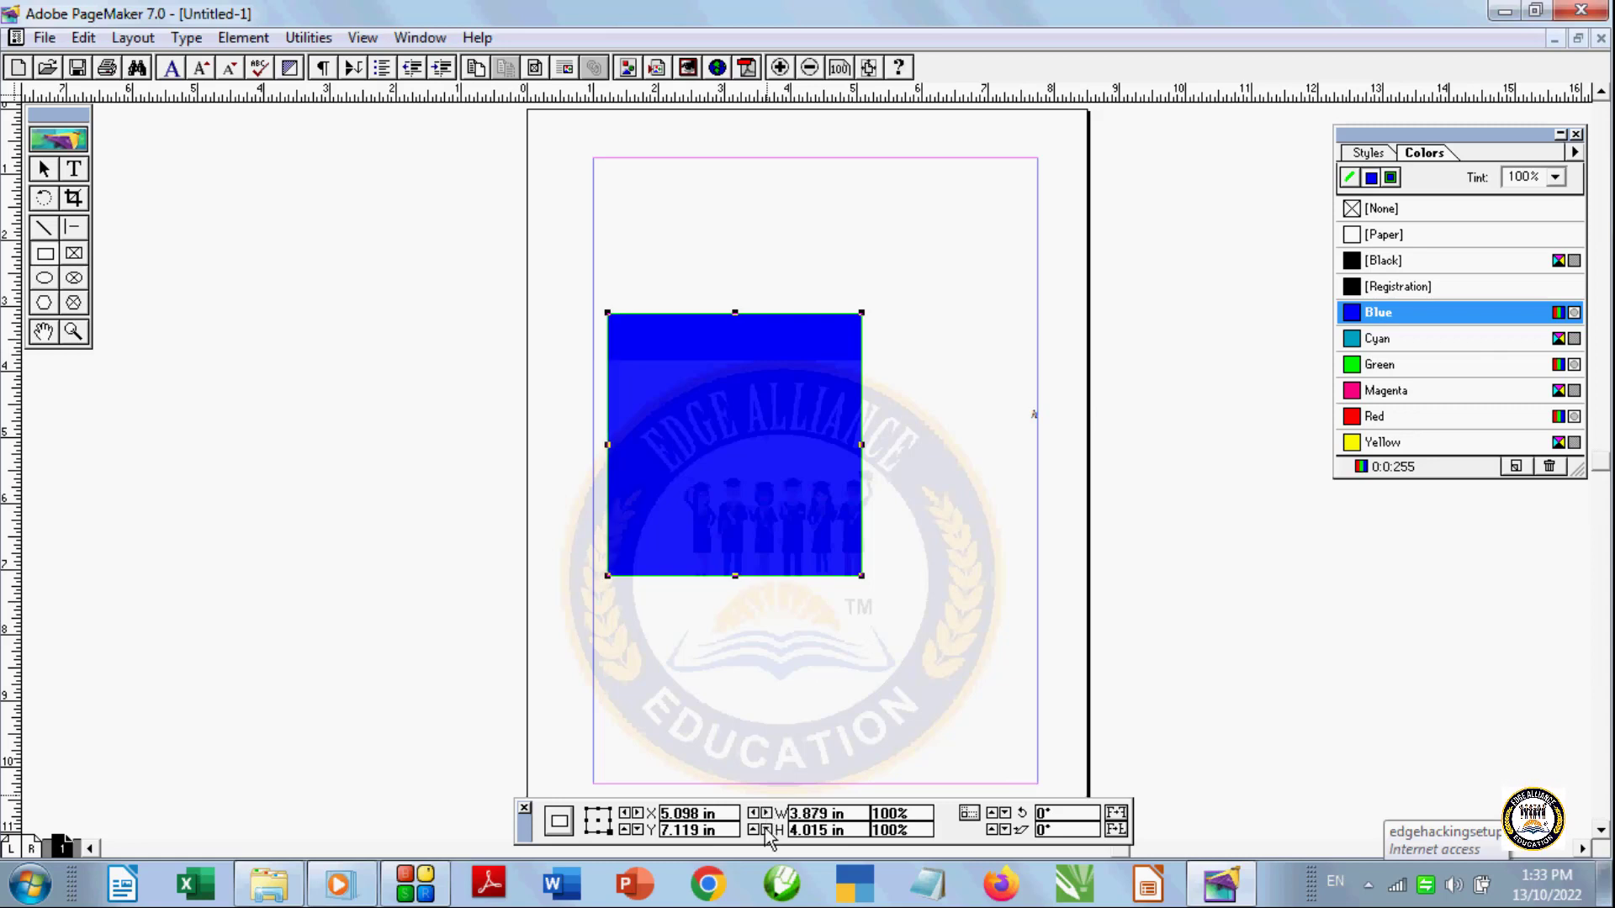
Reduce the blue rectangle's height in small increments to 3.825 in
left_click(766, 830)
left_click(766, 830)
left_click(767, 830)
left_click(766, 830)
left_click(767, 830)
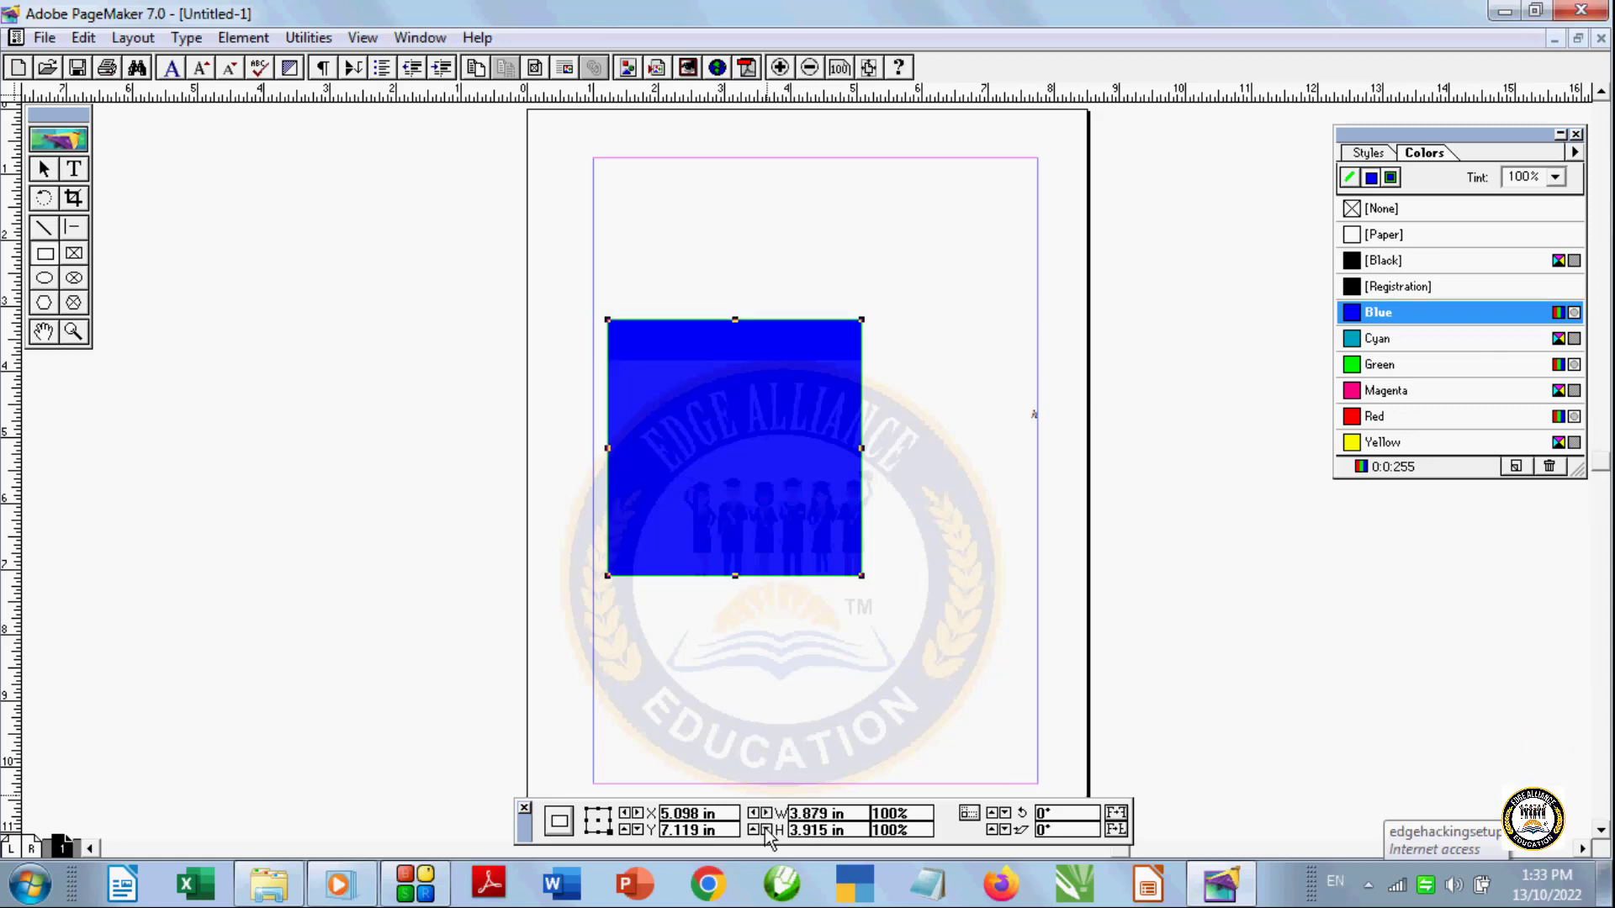
left_click(766, 830)
left_click(766, 830)
left_click(766, 830)
left_click(766, 830)
left_click(766, 831)
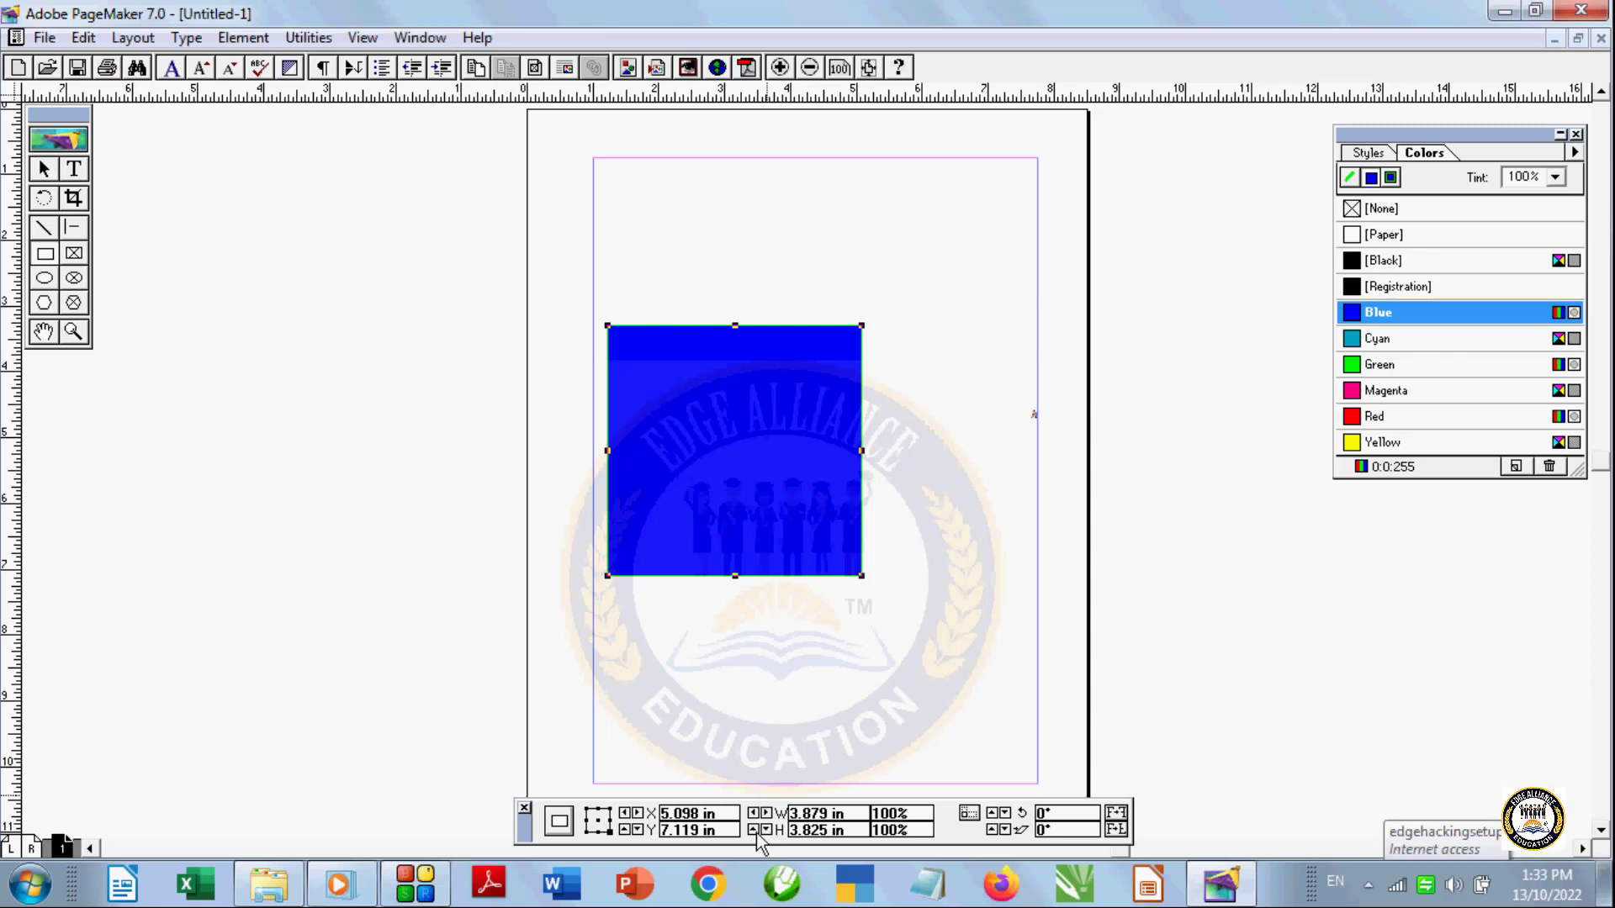
Increase the blue rectangle's height in small increments to 4.035 in
left_click(755, 833)
left_click(756, 833)
left_click(756, 833)
left_click(755, 833)
left_click(755, 833)
left_click(756, 833)
left_click(755, 833)
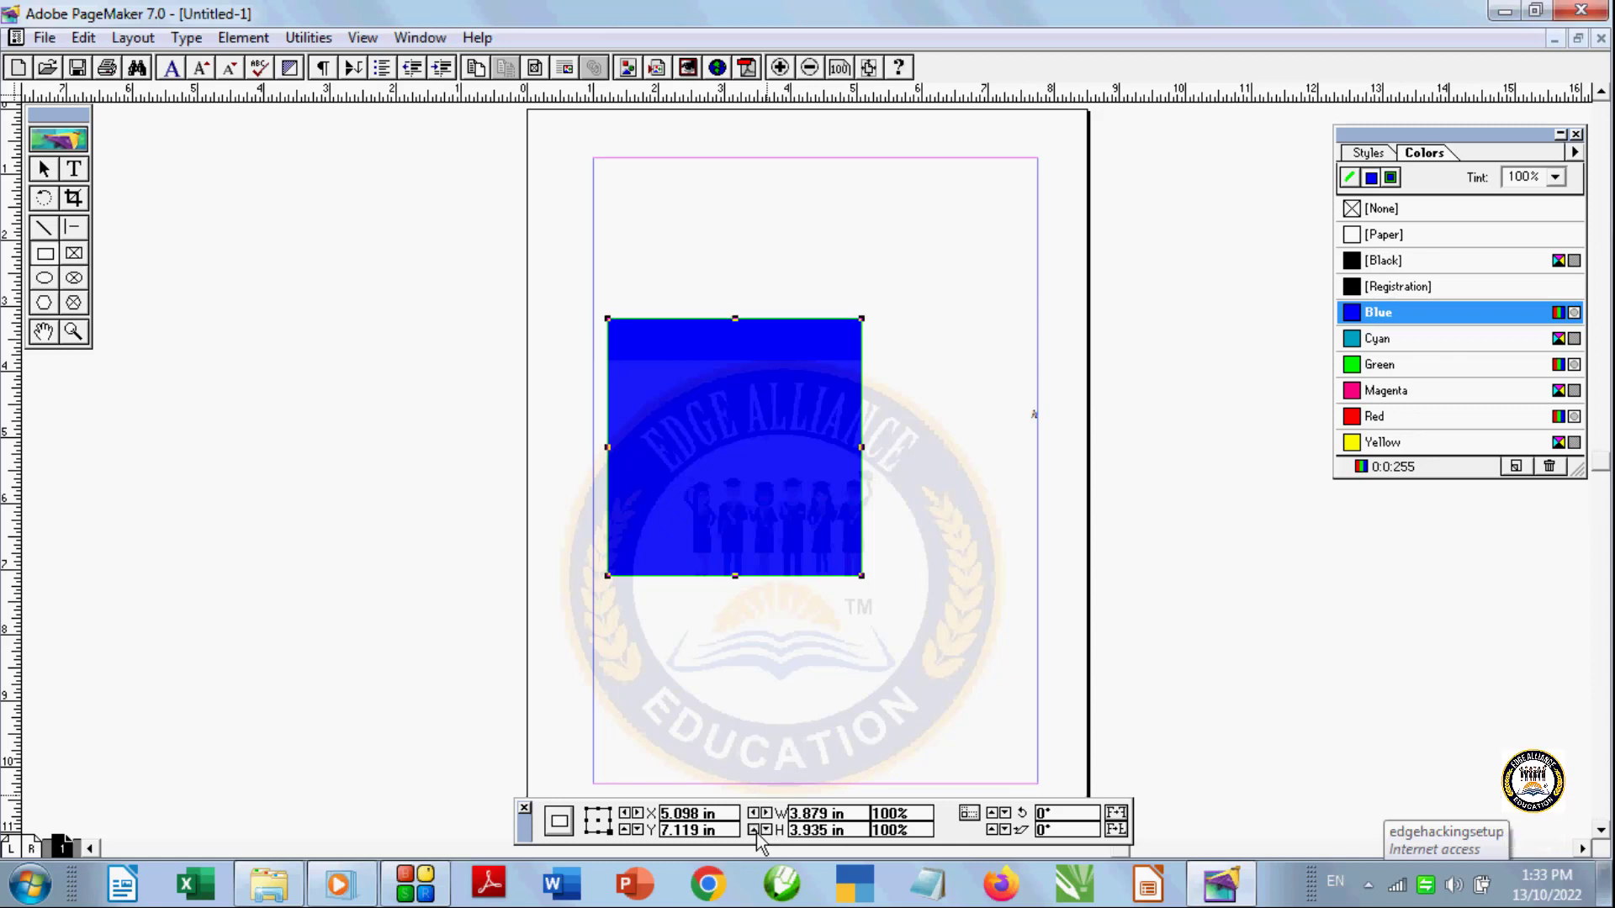
left_click(755, 833)
left_click(755, 832)
left_click(755, 833)
left_click(756, 833)
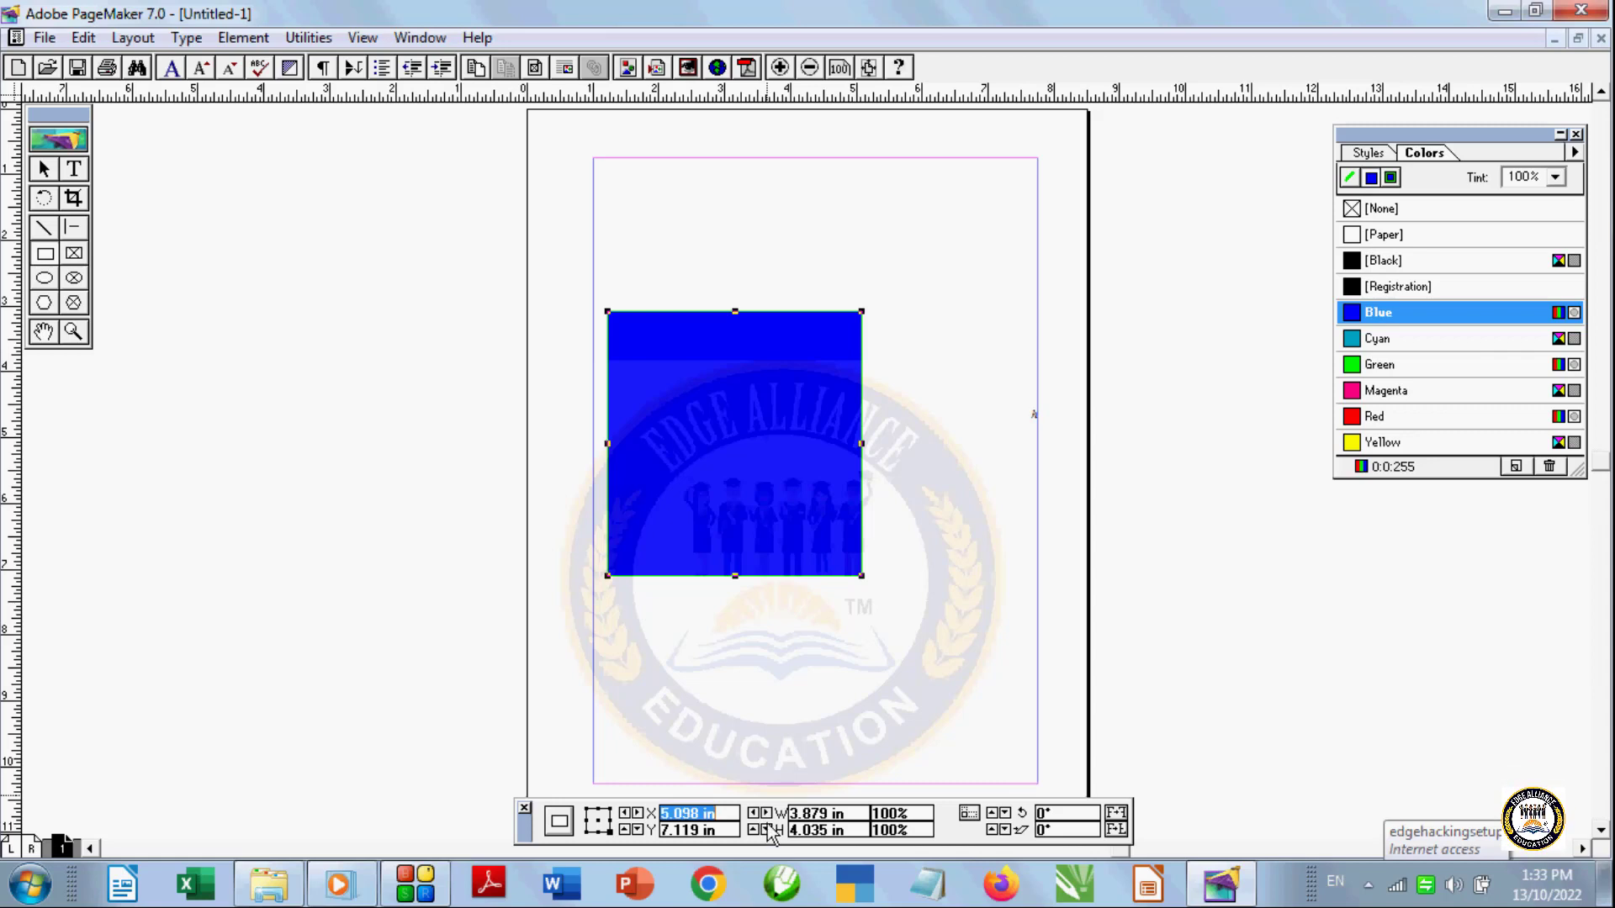
Rotate the blue rectangle to -3.8° and skew it to -2.7°
left_click(1006, 815)
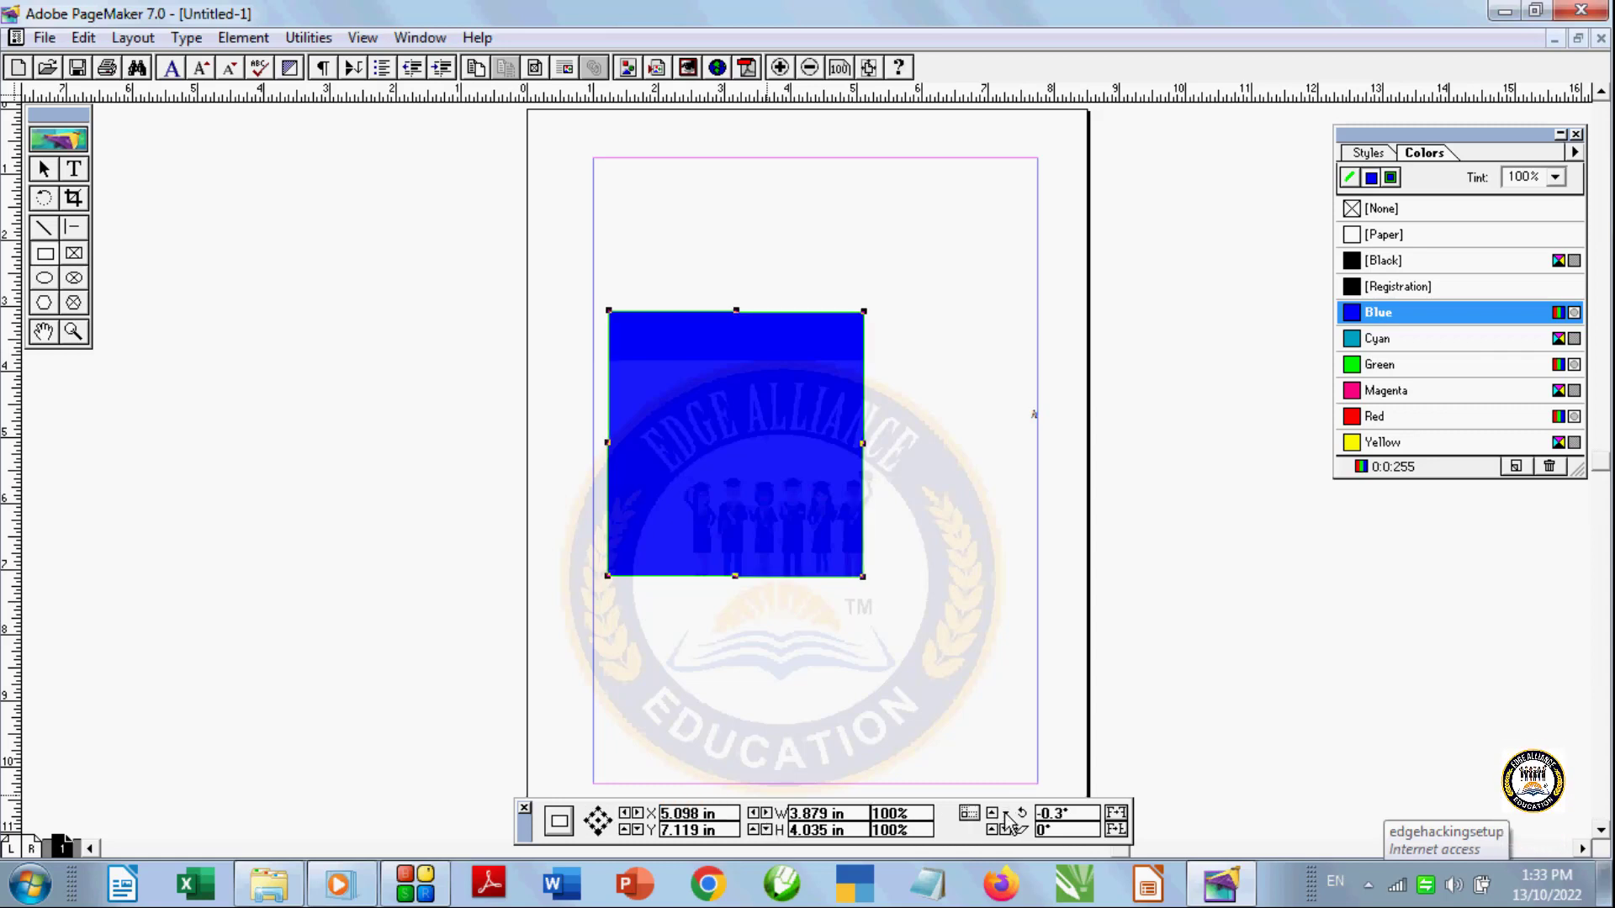
left_click(1006, 815)
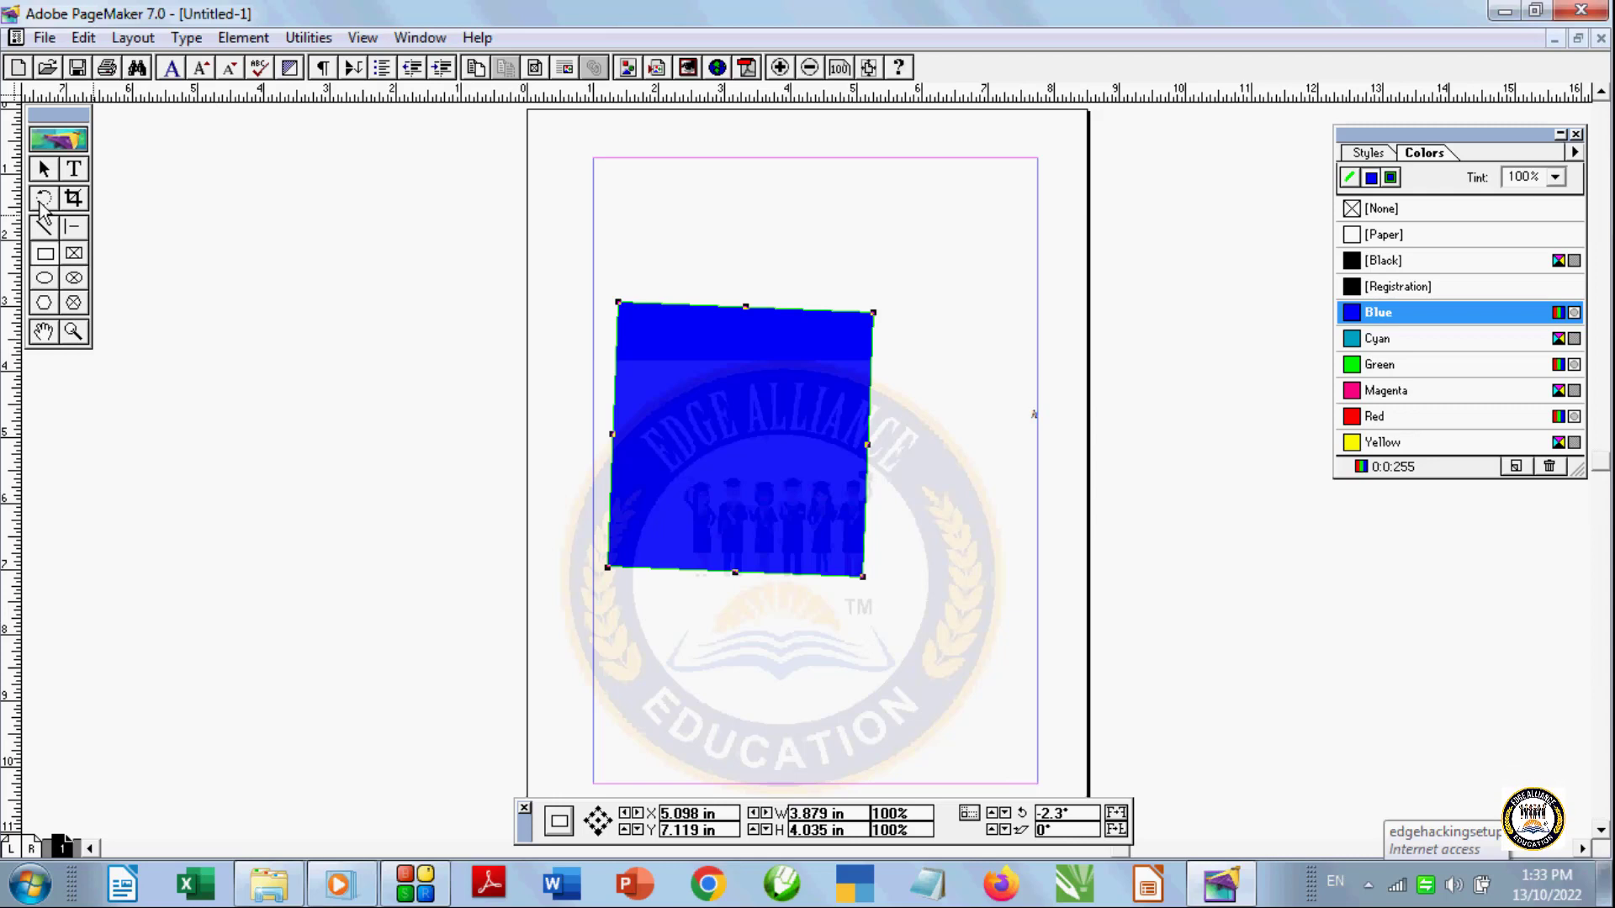
left_click(1006, 815)
left_click(1006, 815)
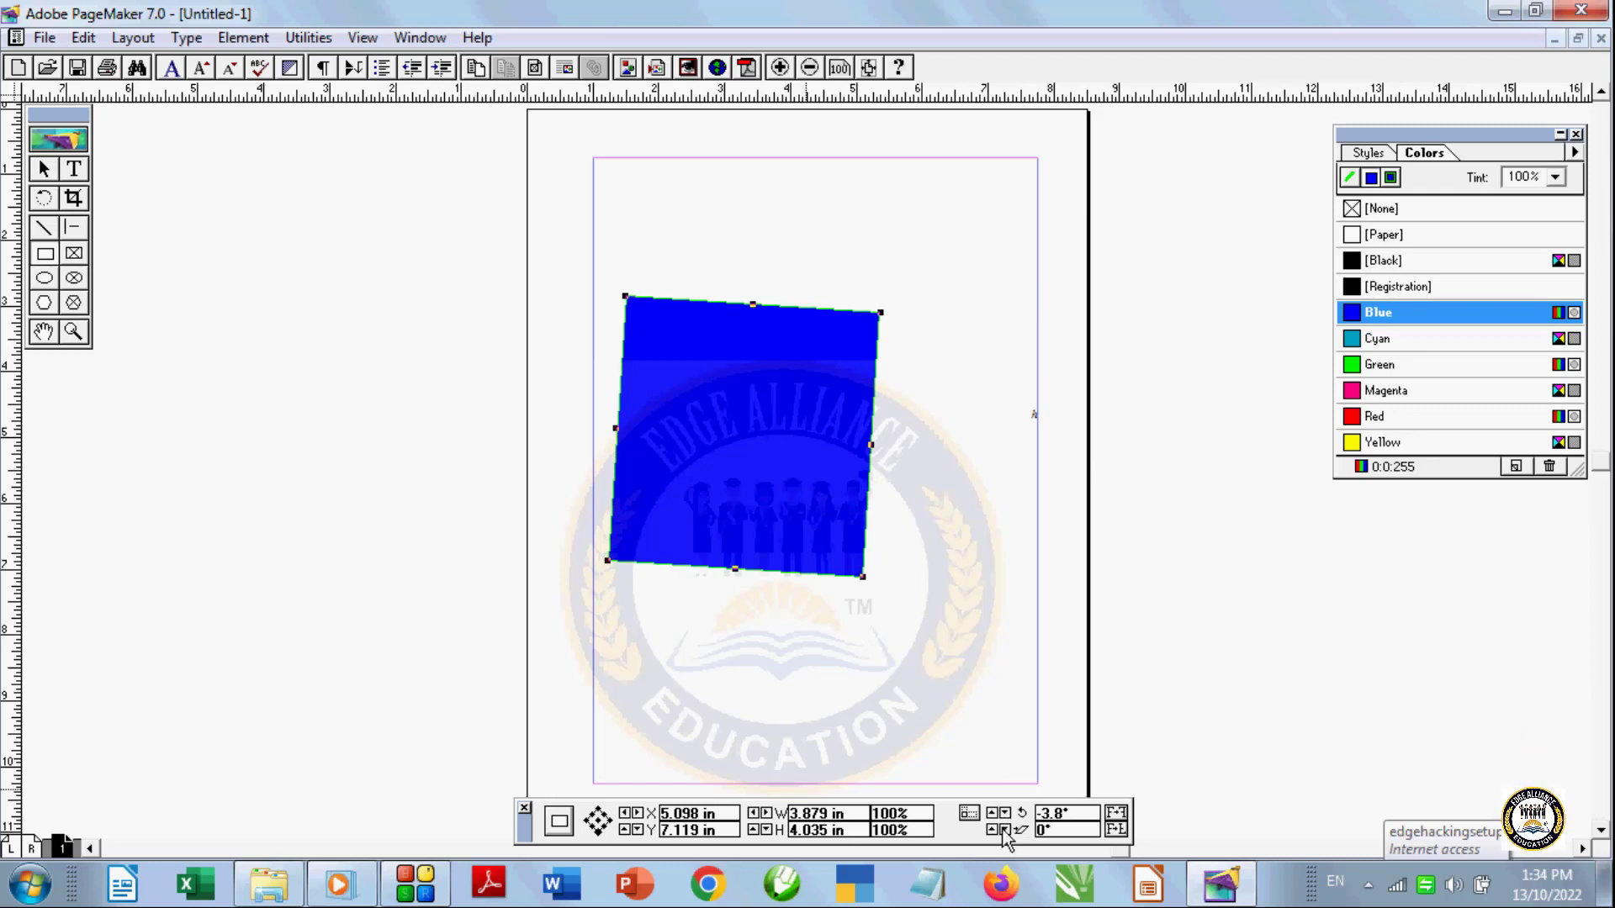
left_click(1004, 830)
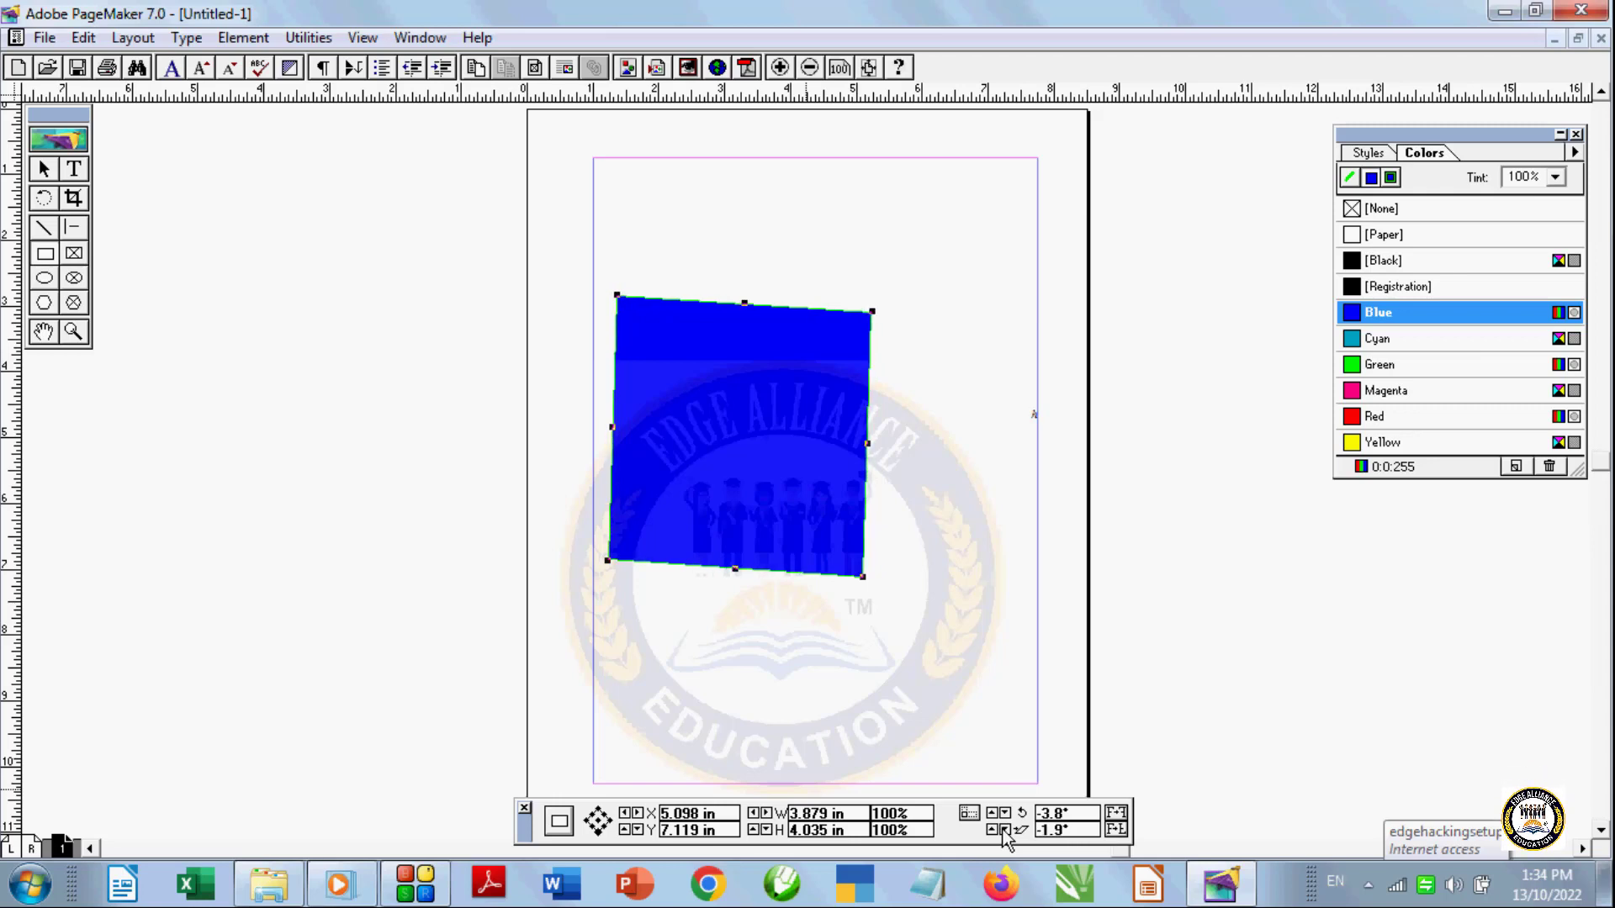
left_click(1004, 830)
left_click(1004, 830)
left_click(1004, 831)
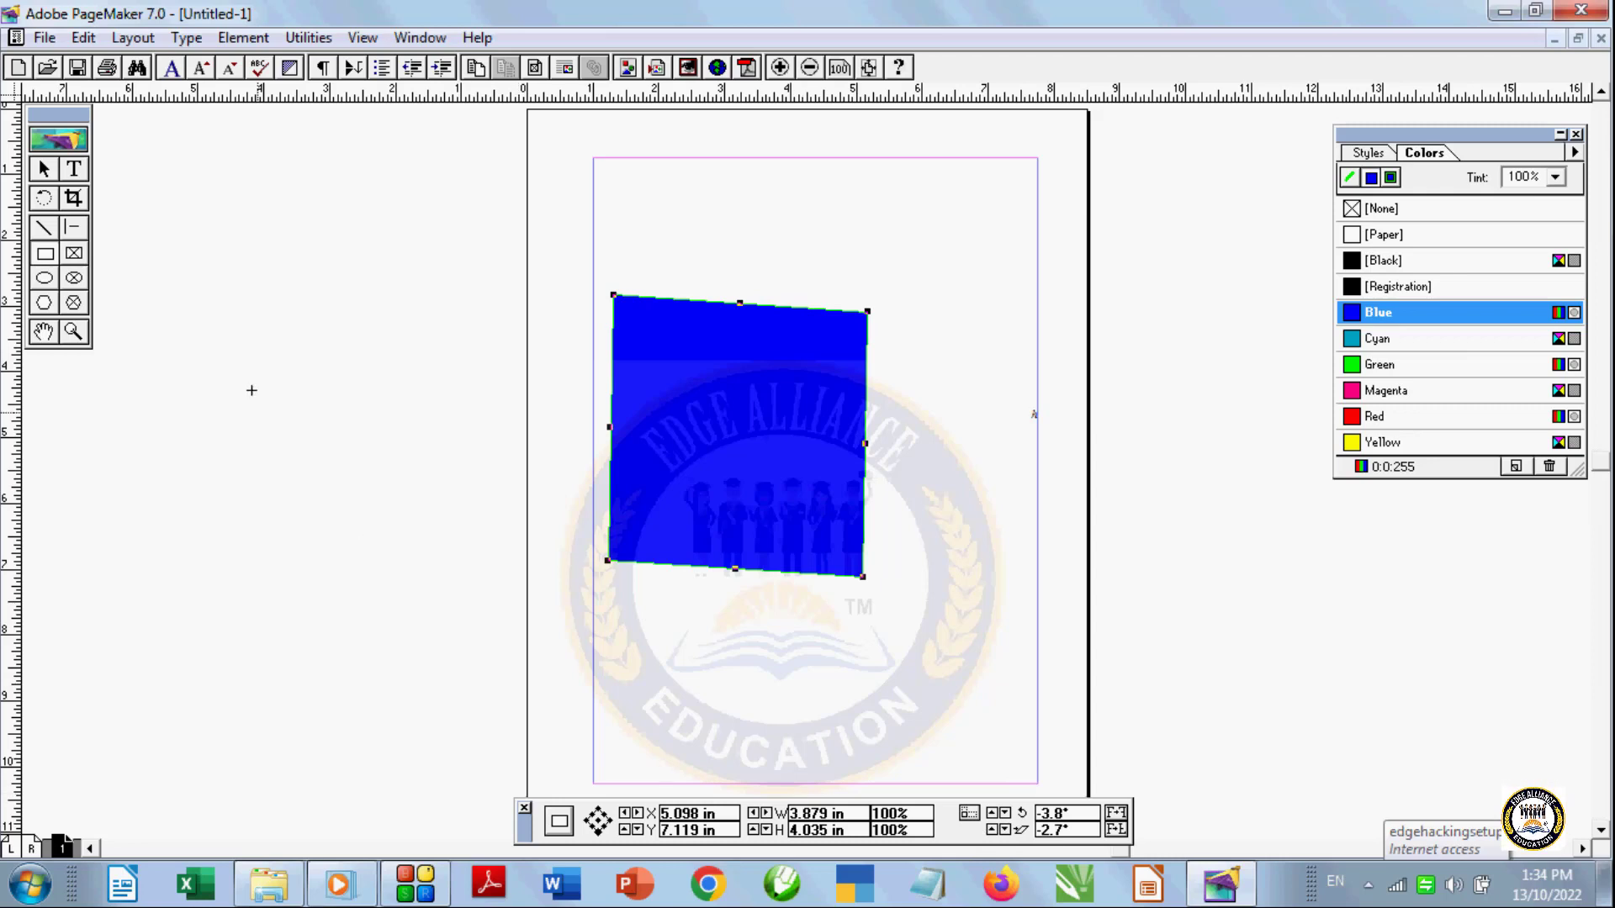
Delete the rotated and skewed blue rectangle from the page
left_click(46, 168)
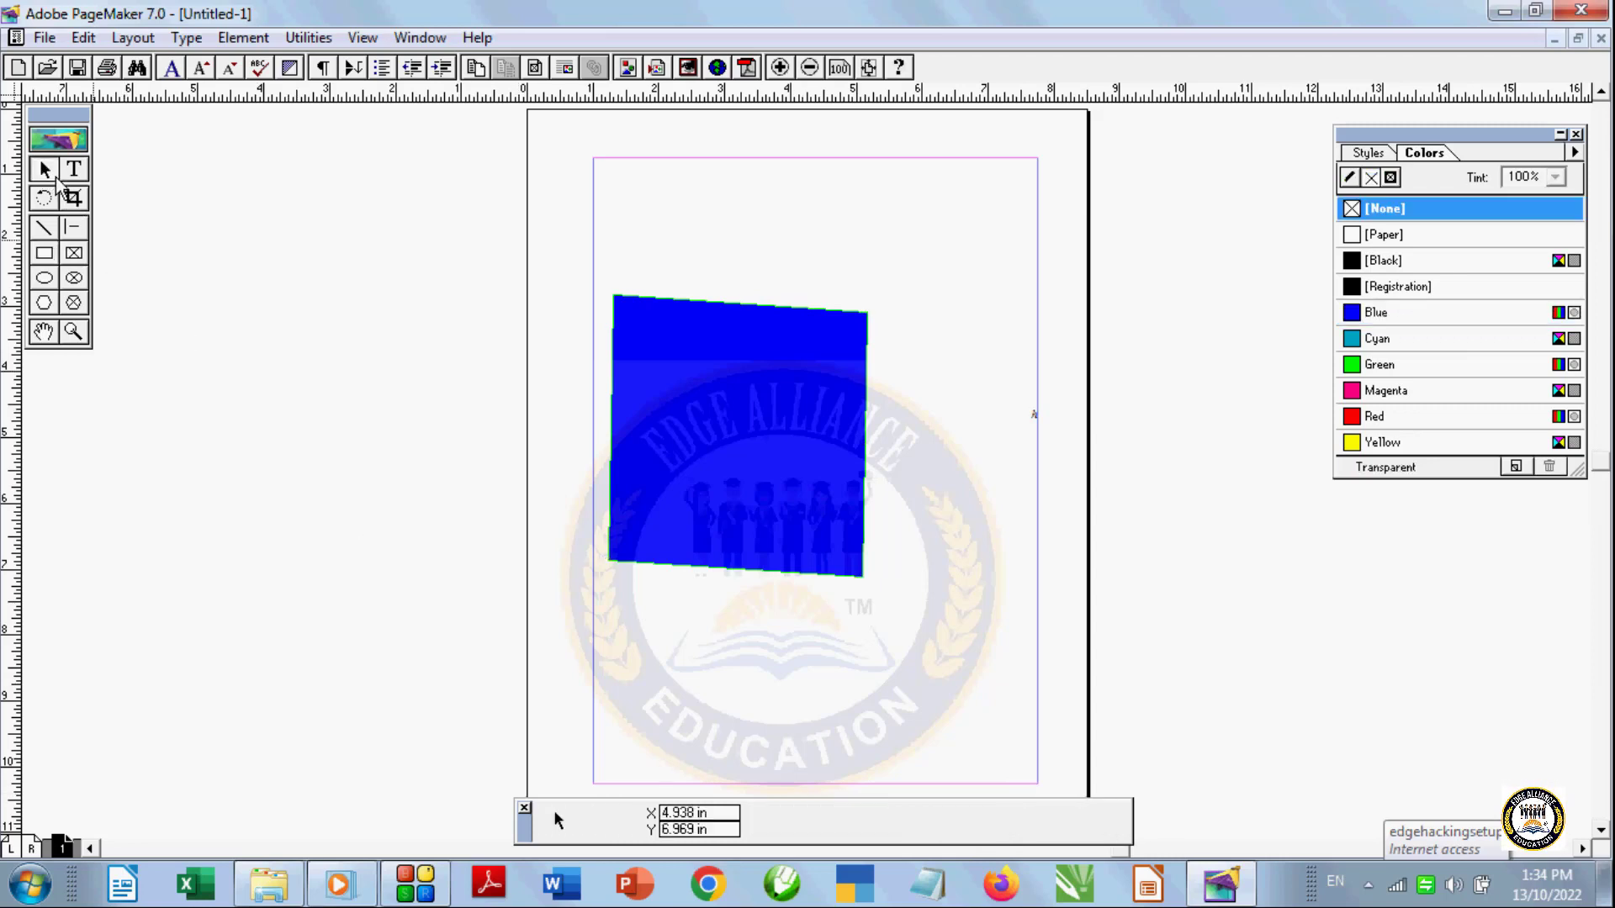
left_click(806, 477)
key("Delete")
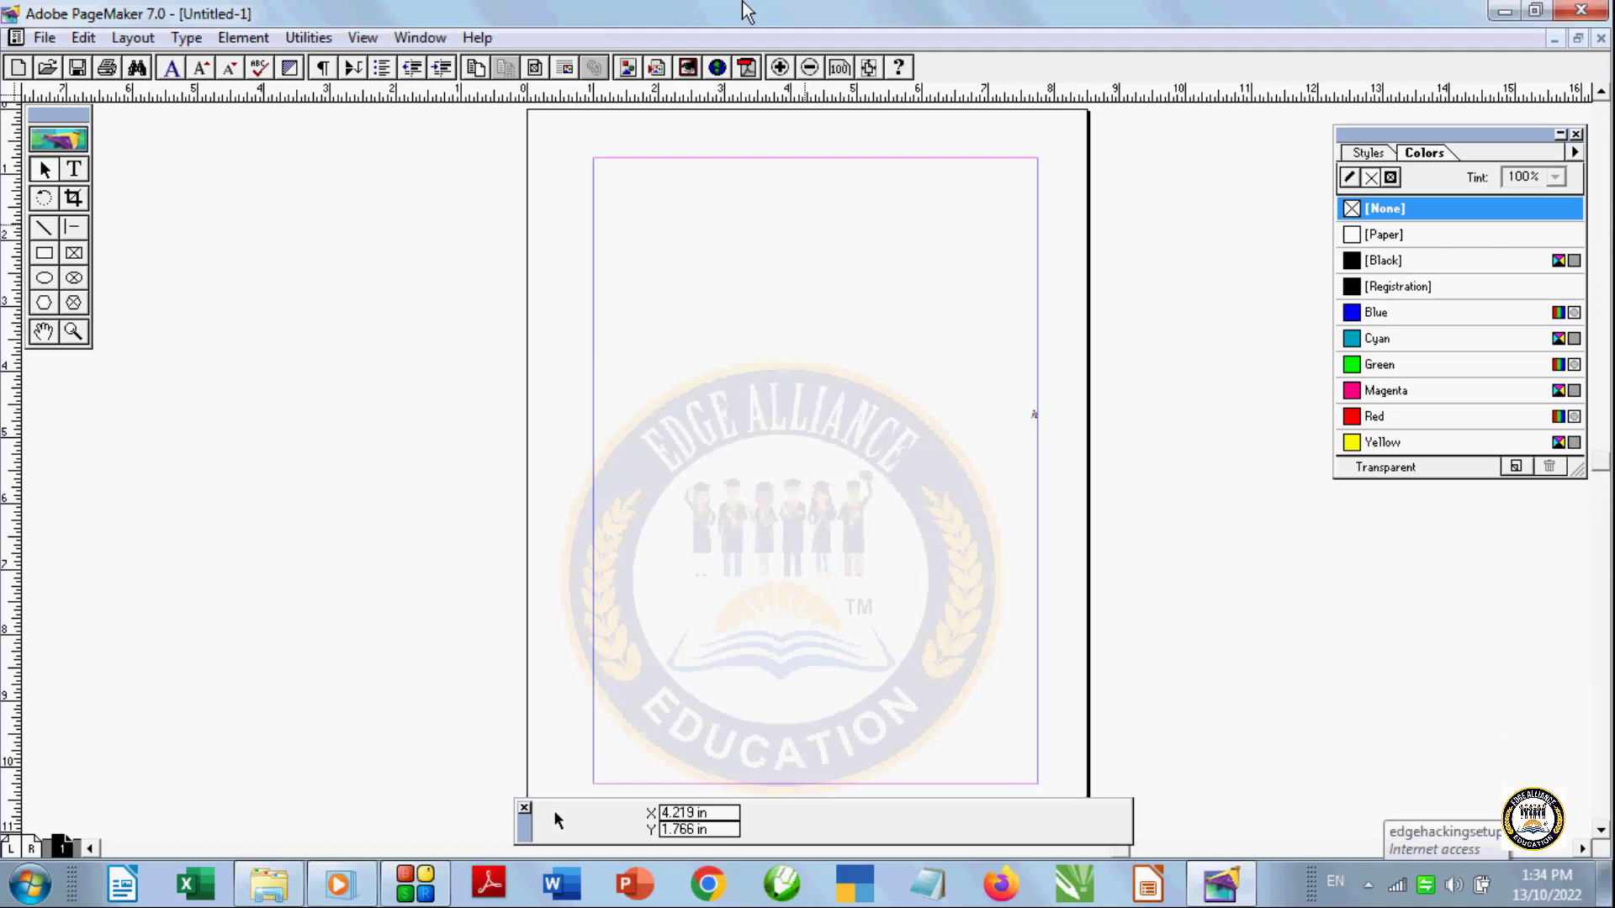
Choose the most rounded corner style for rectangles and draw one about 3.47 by 3.55 in
left_click(42, 251)
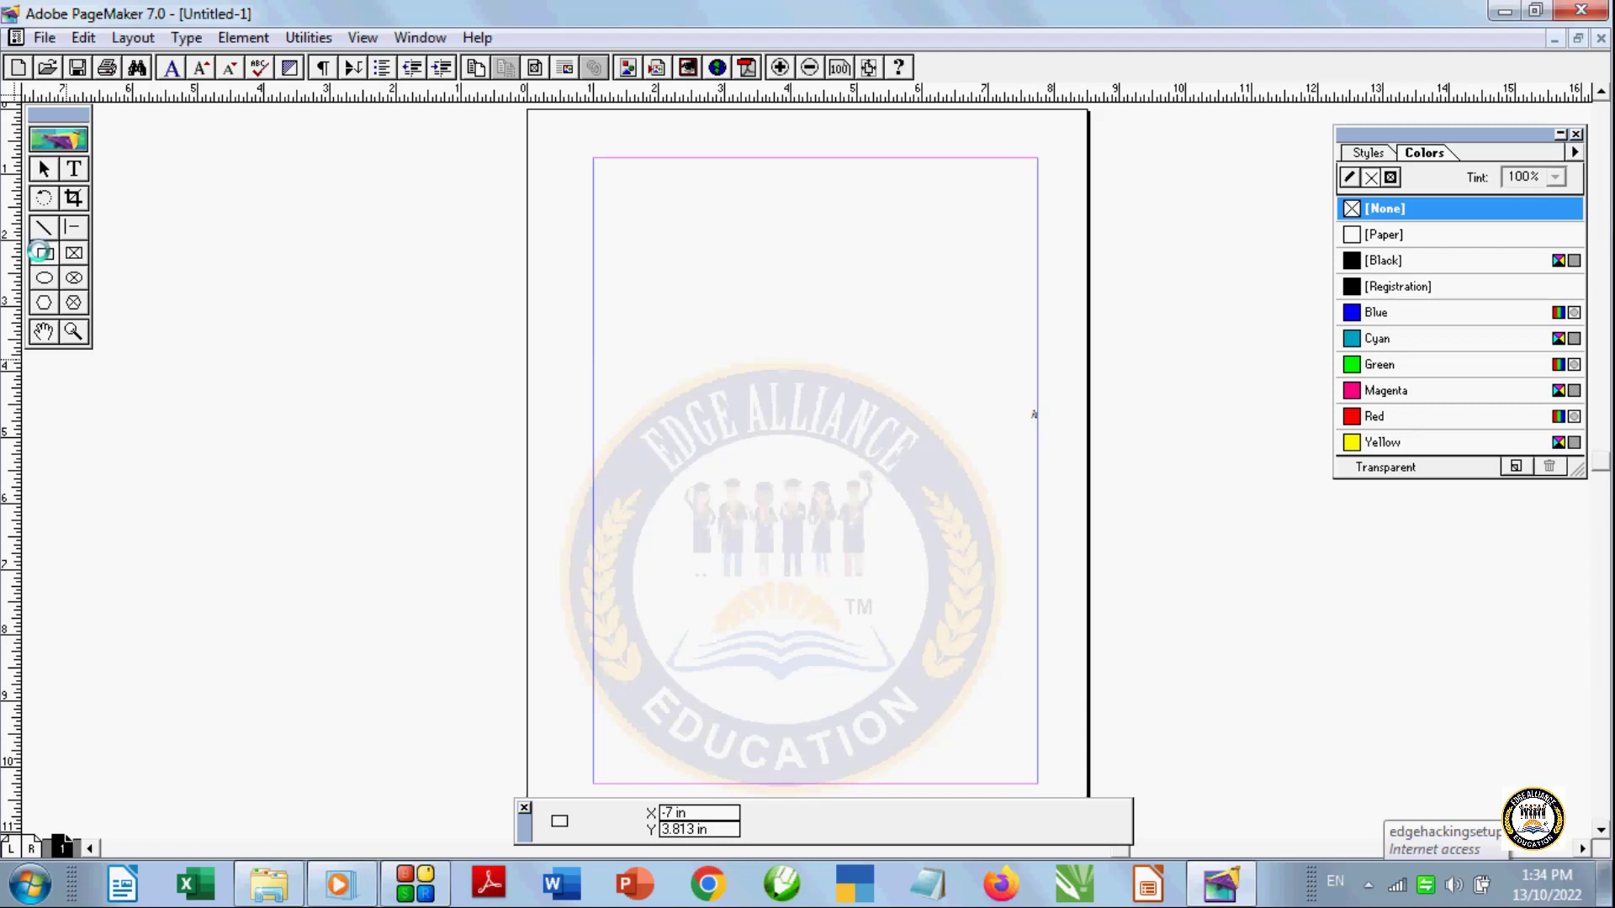
double_click(42, 252)
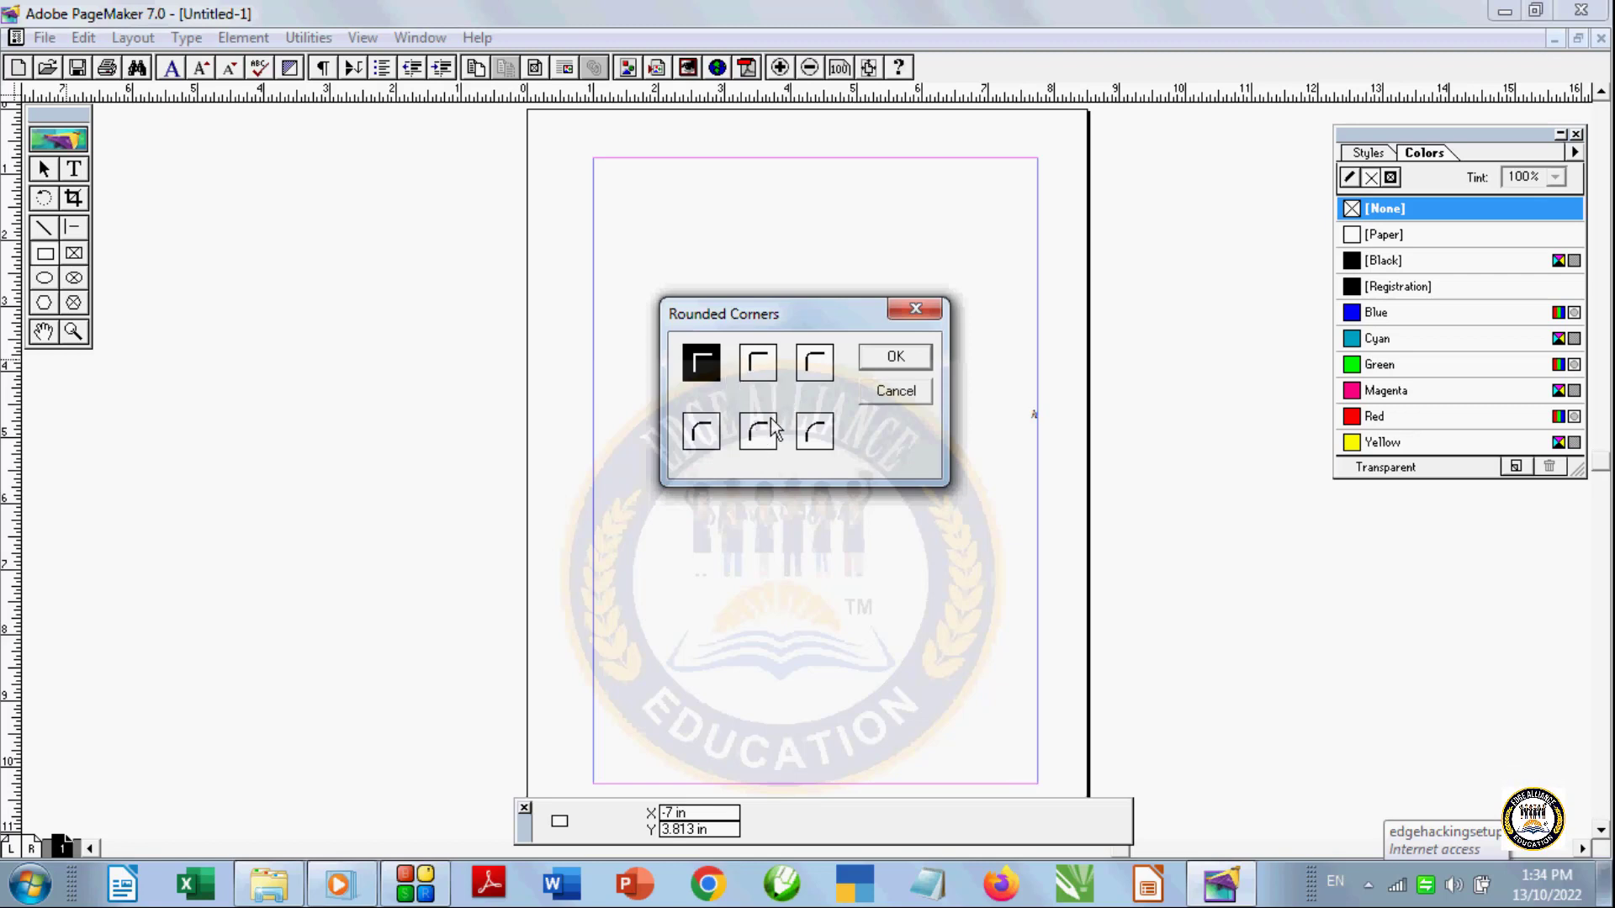
left_click(812, 433)
left_click(895, 357)
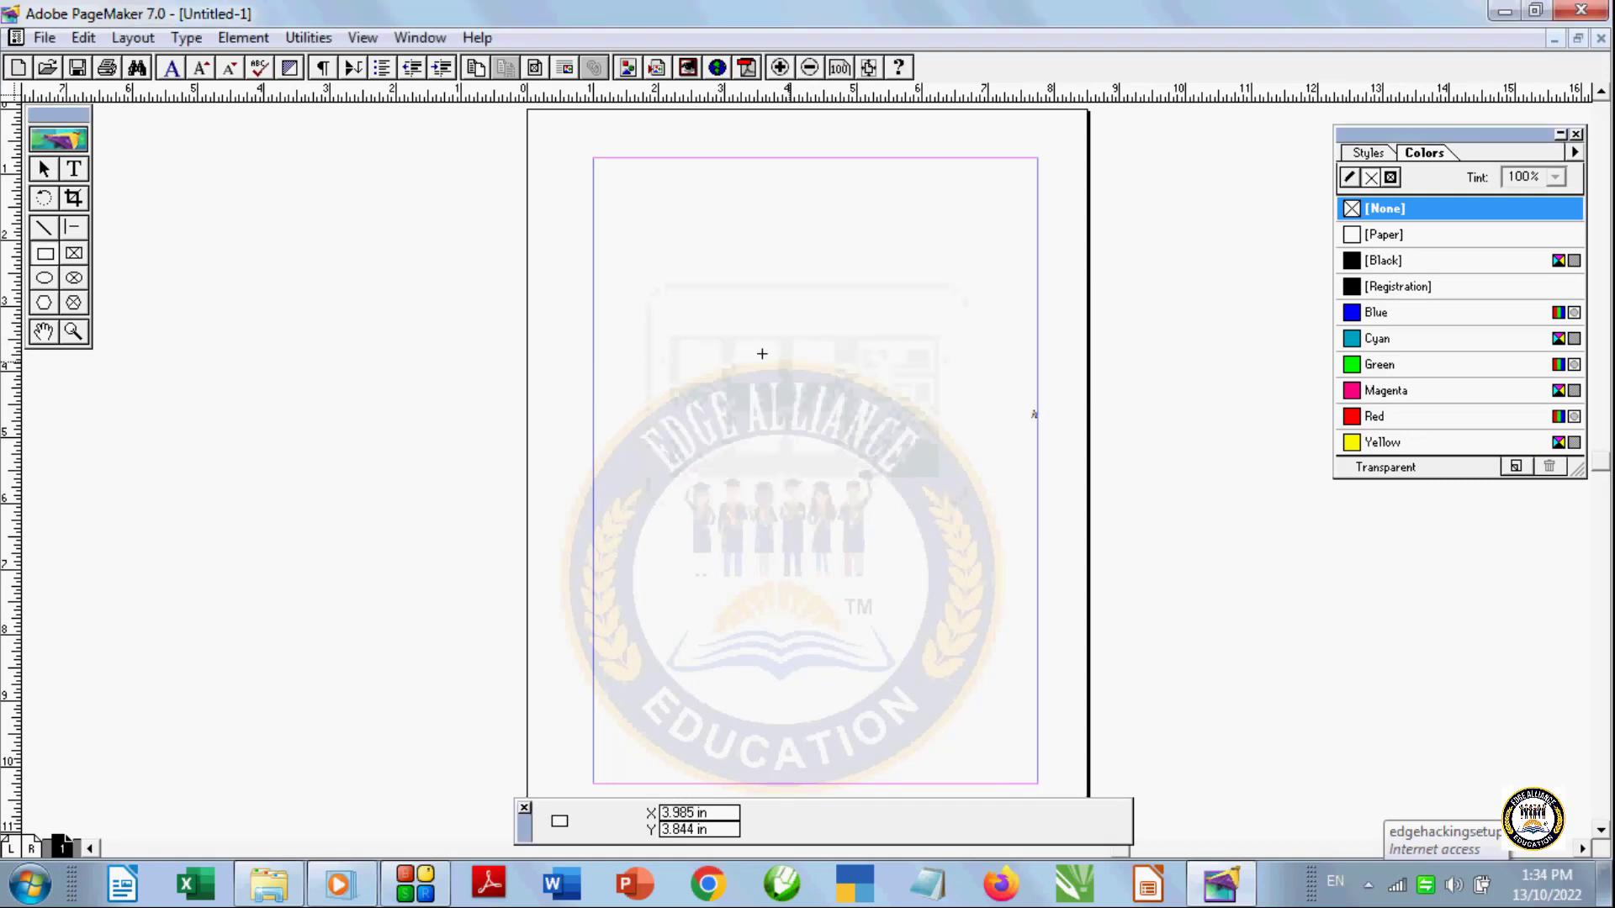
left_click_drag(662, 311, 888, 542)
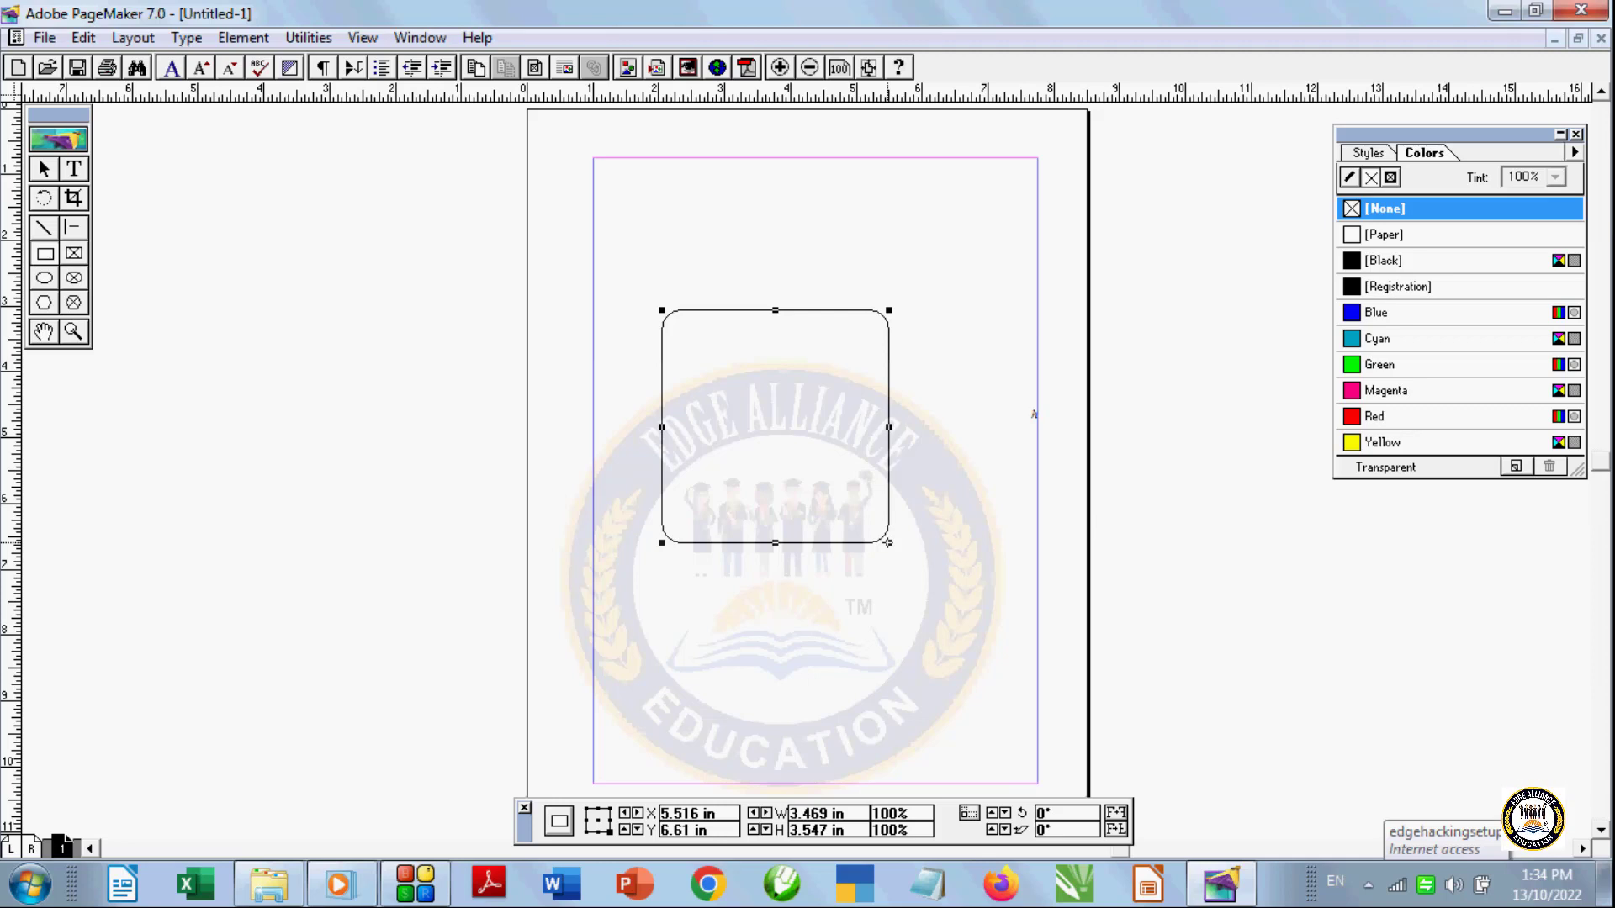
Try Red, Green, None, Blue, Magenta and Cyan as the rounded rectangle's fill, ending with Green
left_click(1380, 364)
left_click(1376, 416)
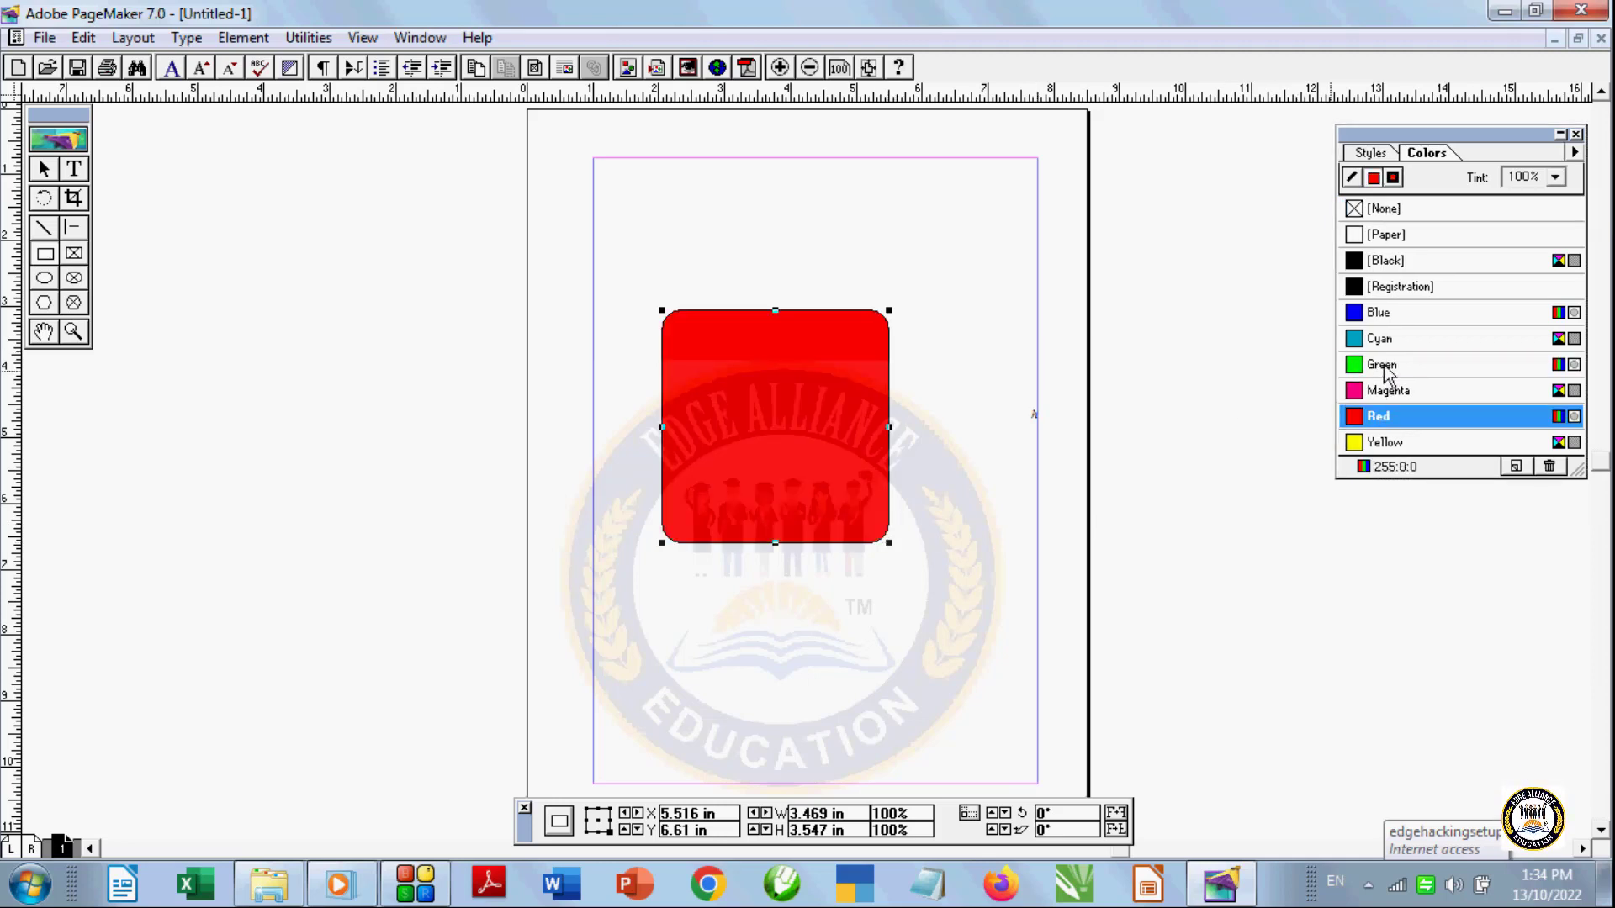
left_click(1381, 338)
left_click(1386, 364)
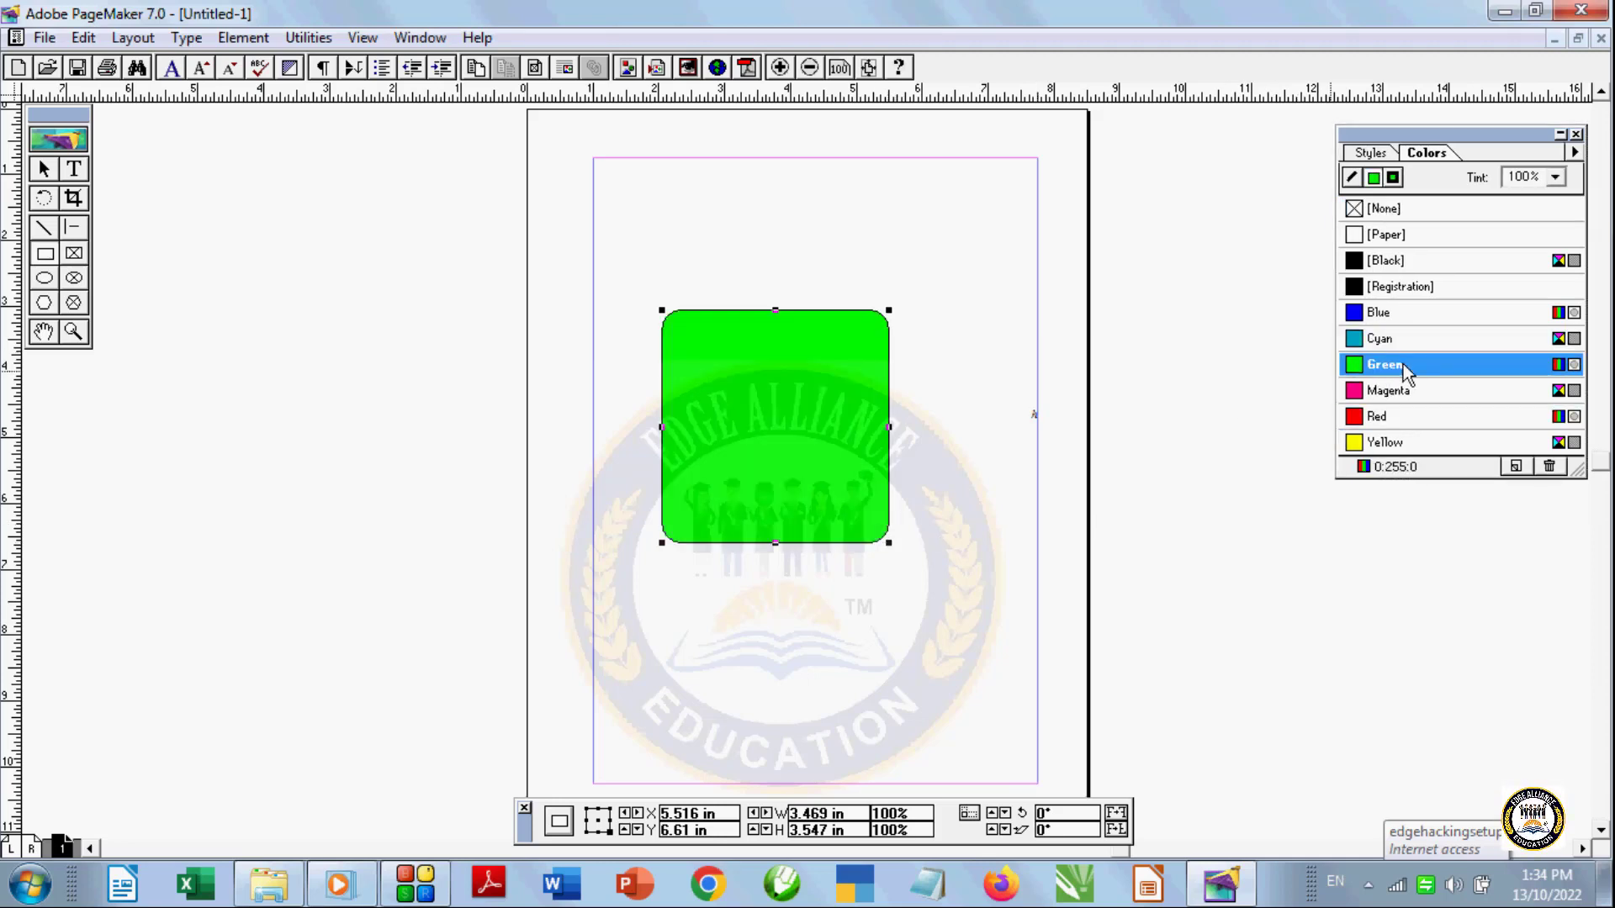
left_click(1380, 209)
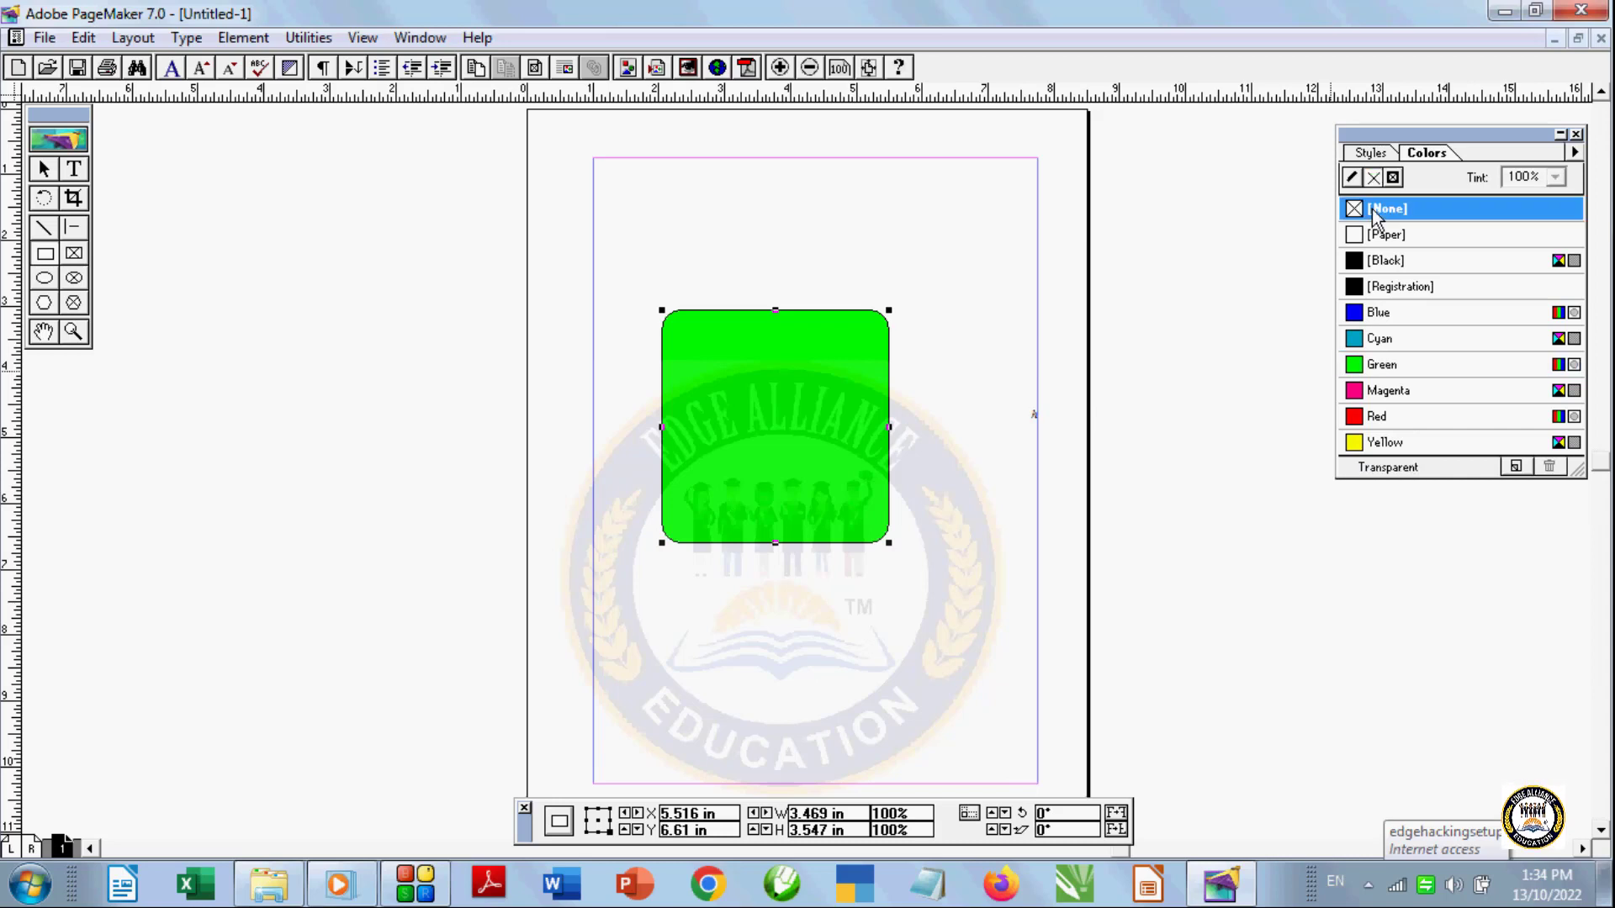
left_click(1389, 313)
left_click(1388, 391)
left_click(1373, 339)
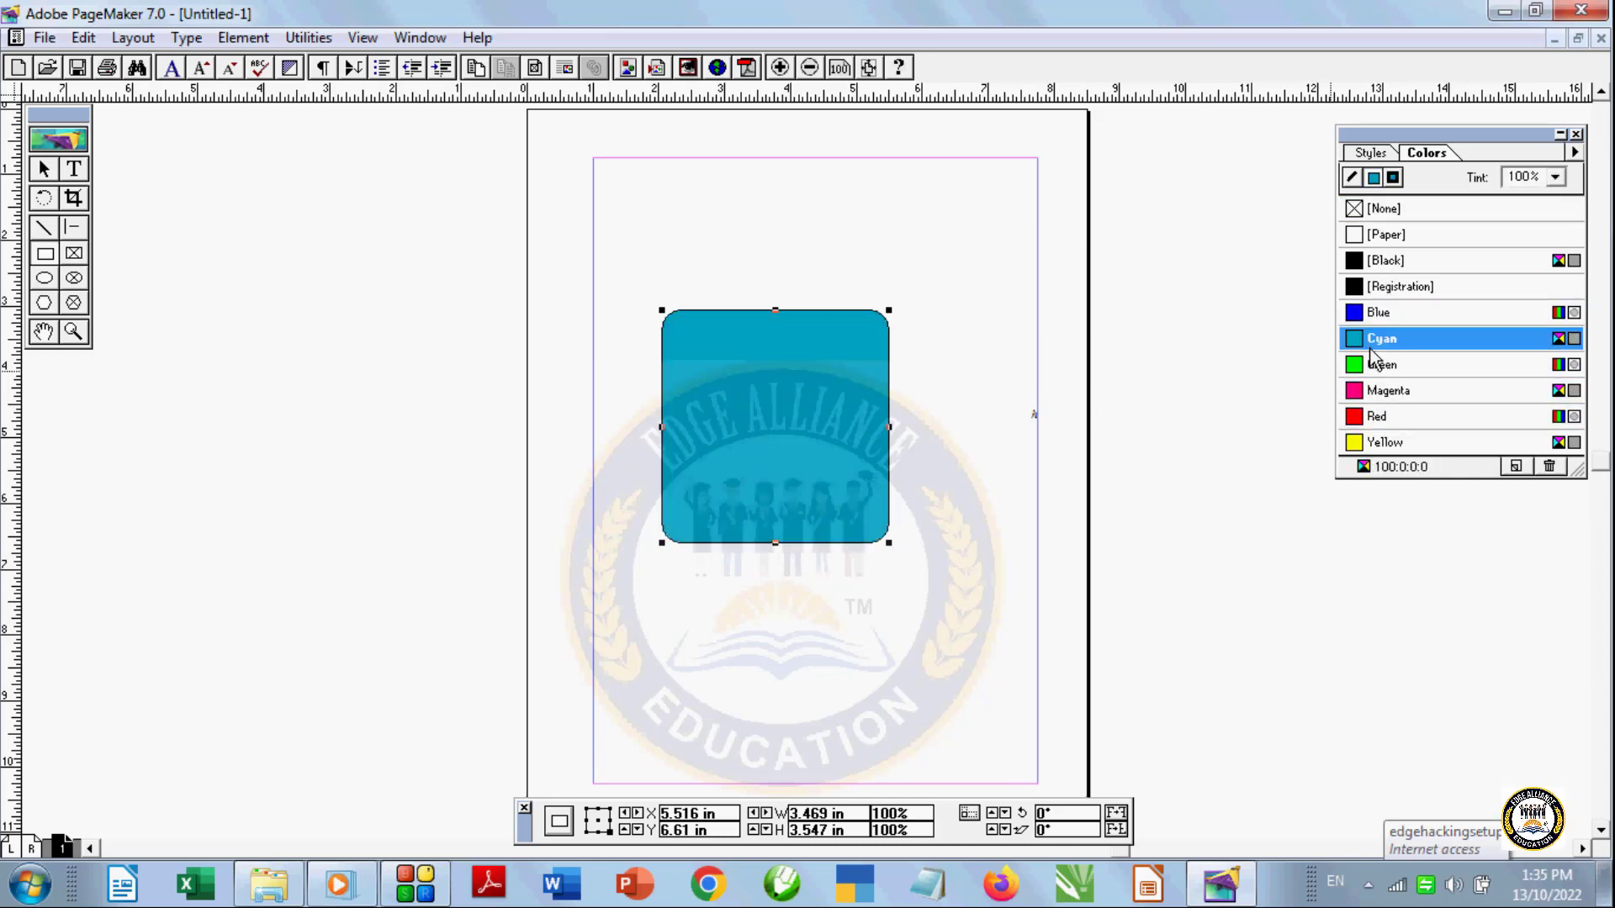
left_click(1380, 370)
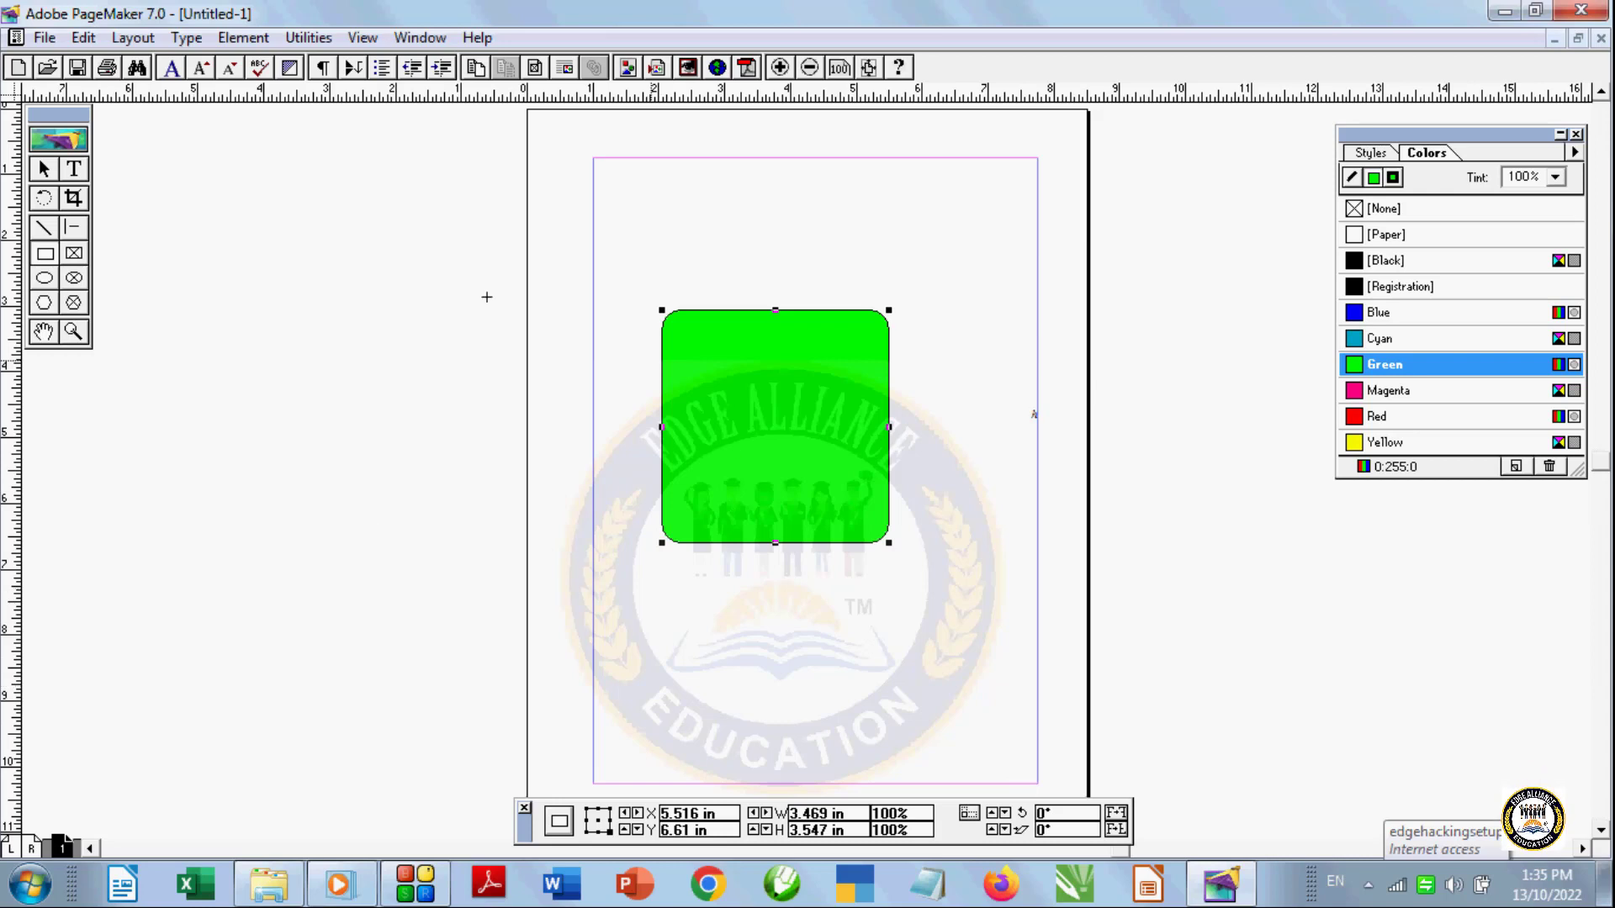
Delete the green rounded rectangle from the page
left_click(48, 169)
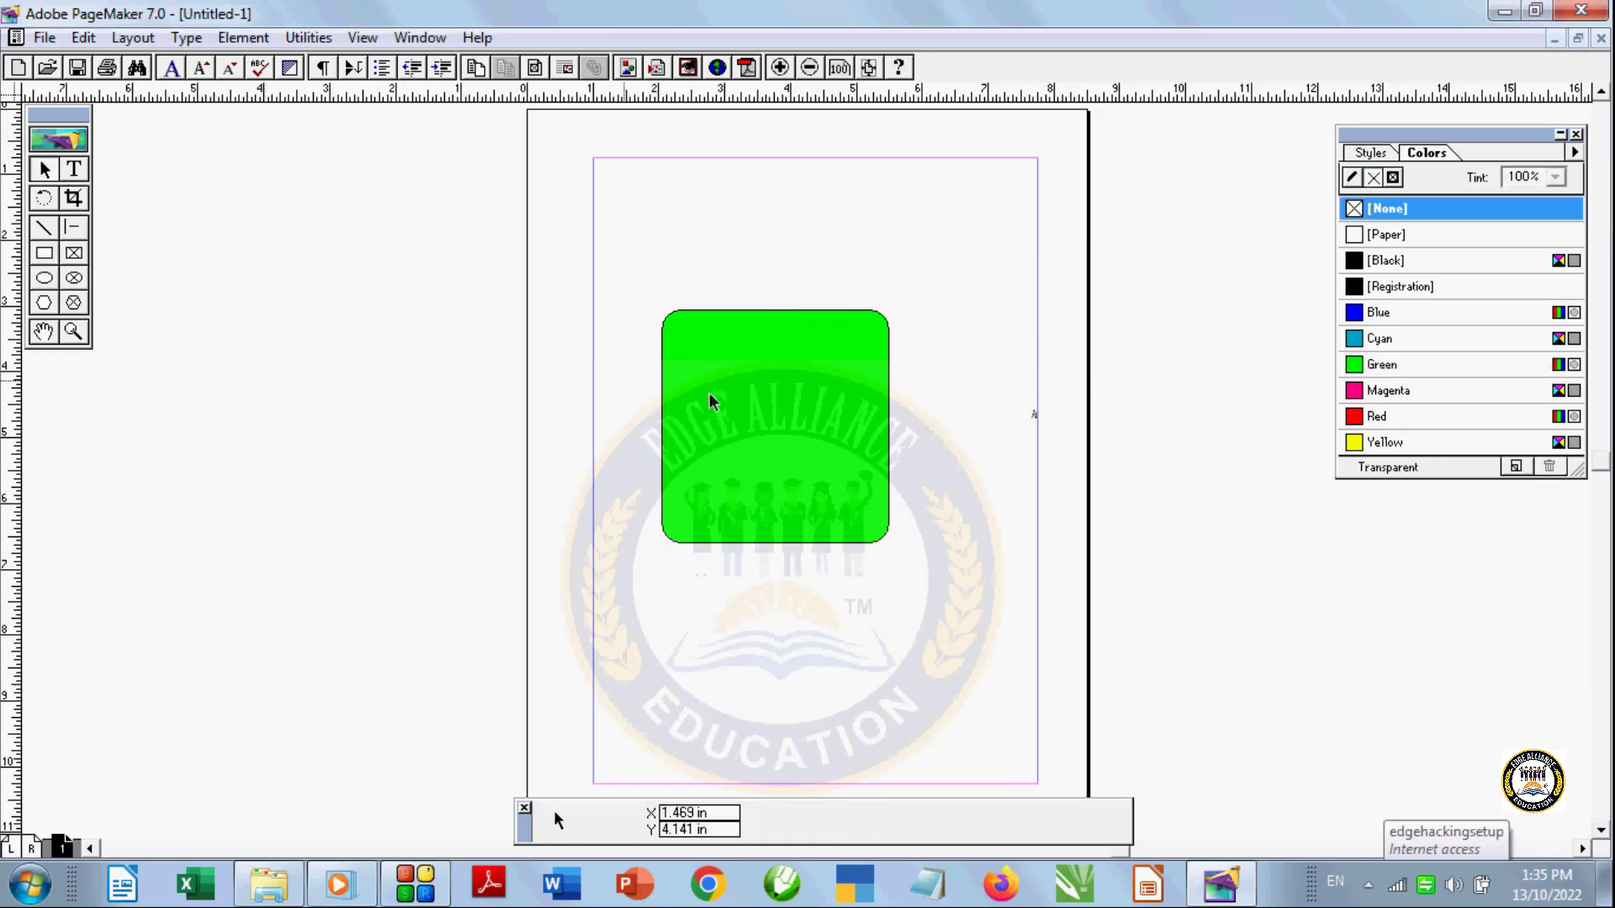
left_click(755, 404)
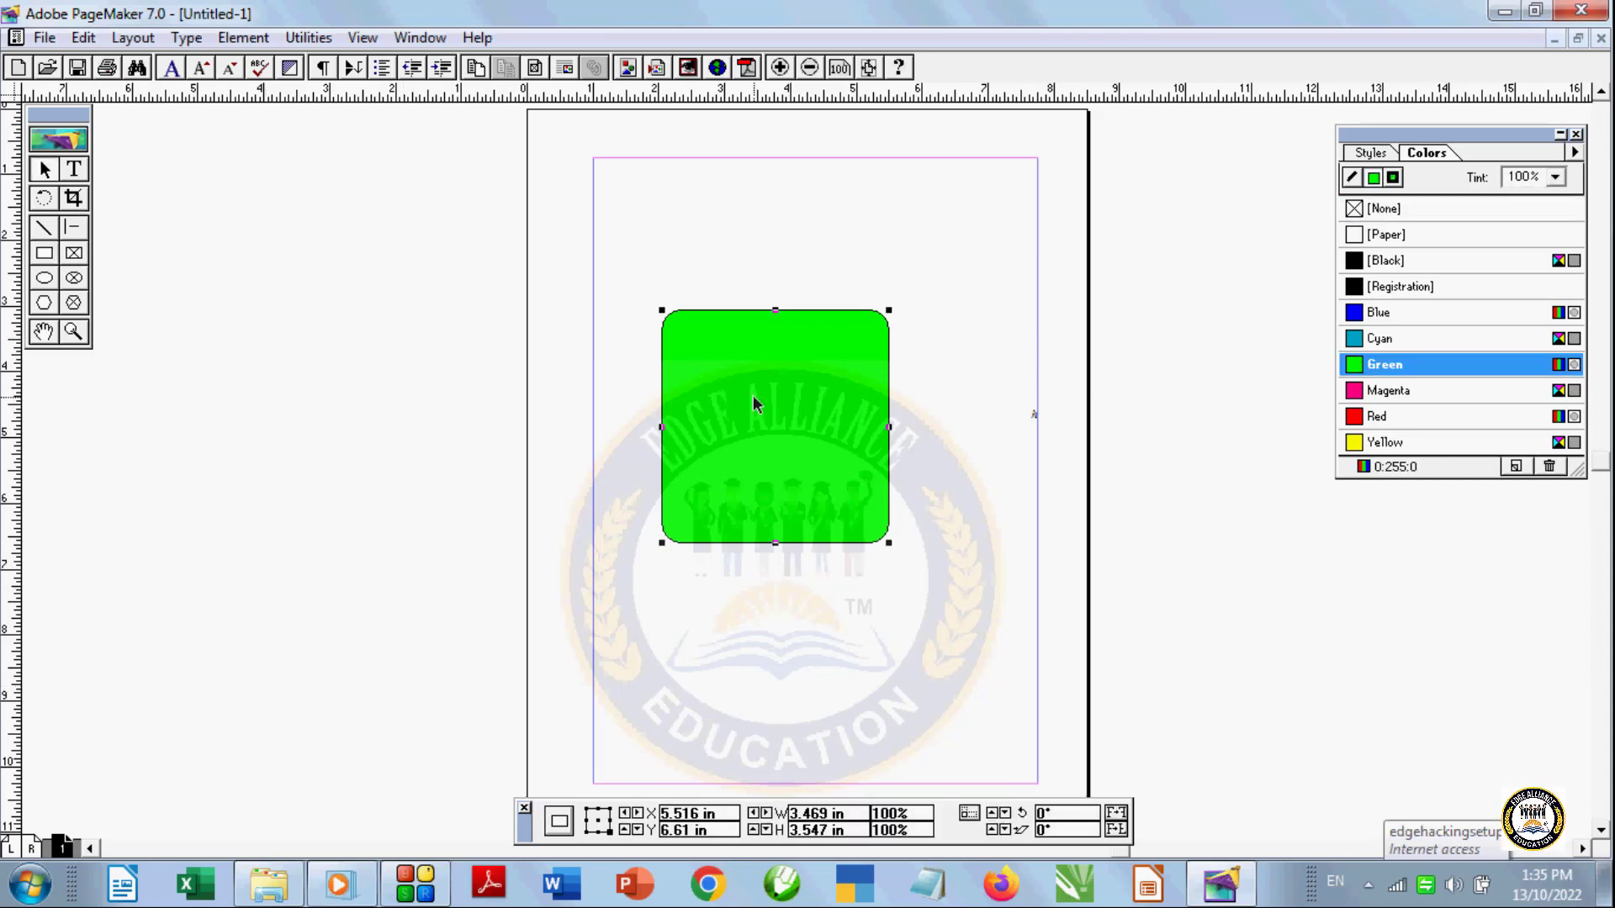
key("Delete")
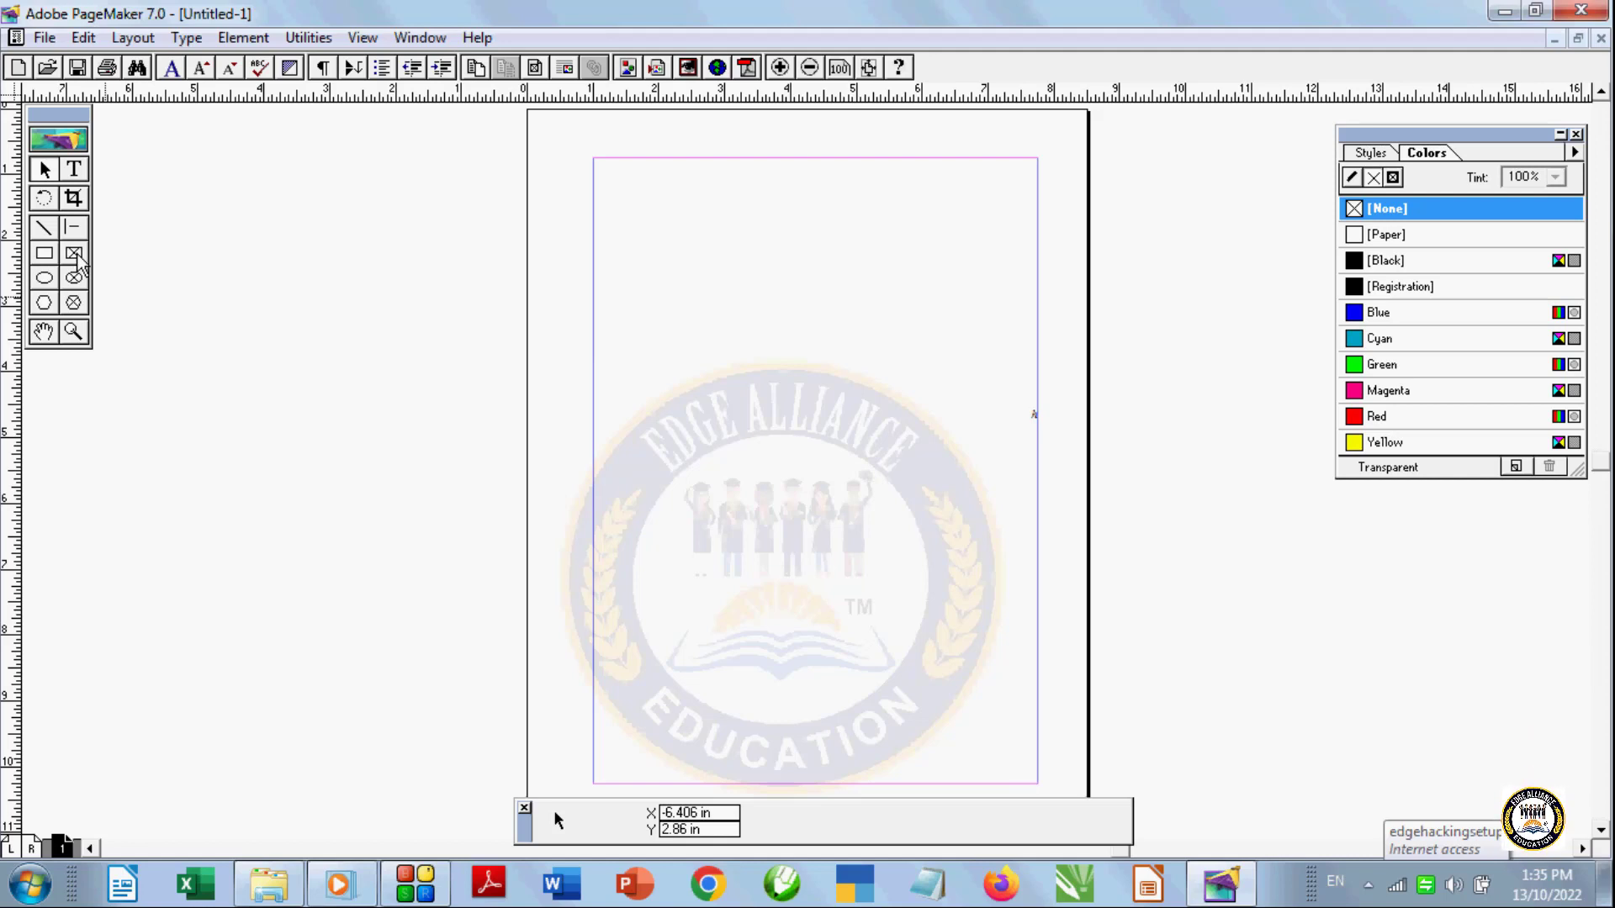
Draw a rectangular frame about 4.91 by 4.59 in within the page's upper half
left_click(75, 254)
left_click_drag(626, 280, 948, 582)
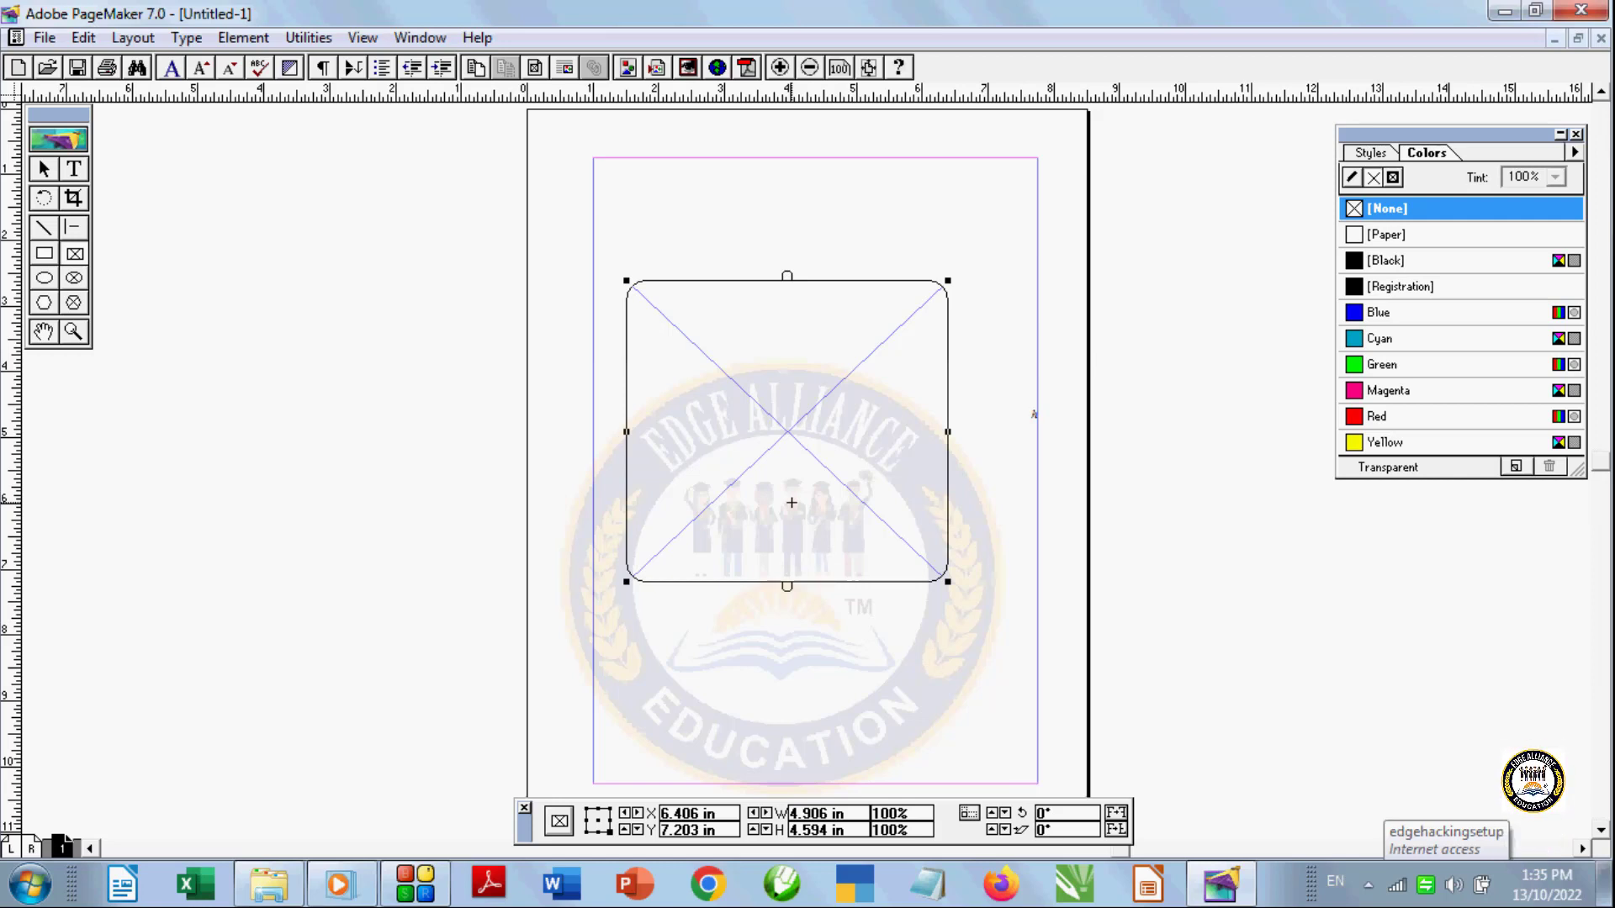
Place the picture 7205.tmp.jpg within the selected frame, including a complete copy in the publication
key("ctrl+d")
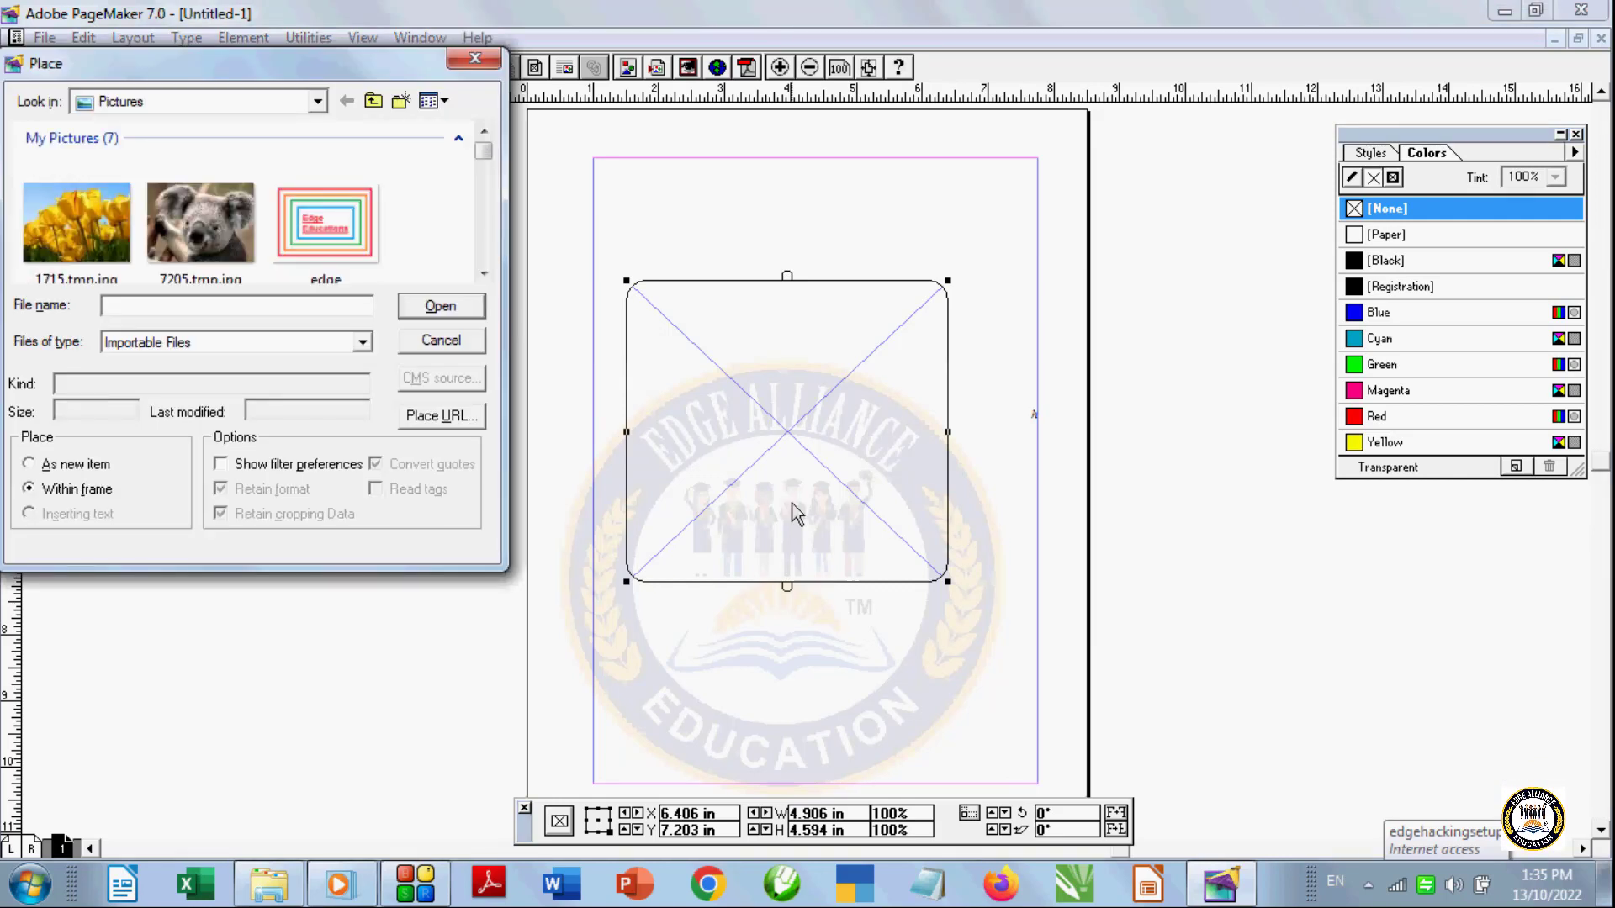
left_click(195, 244)
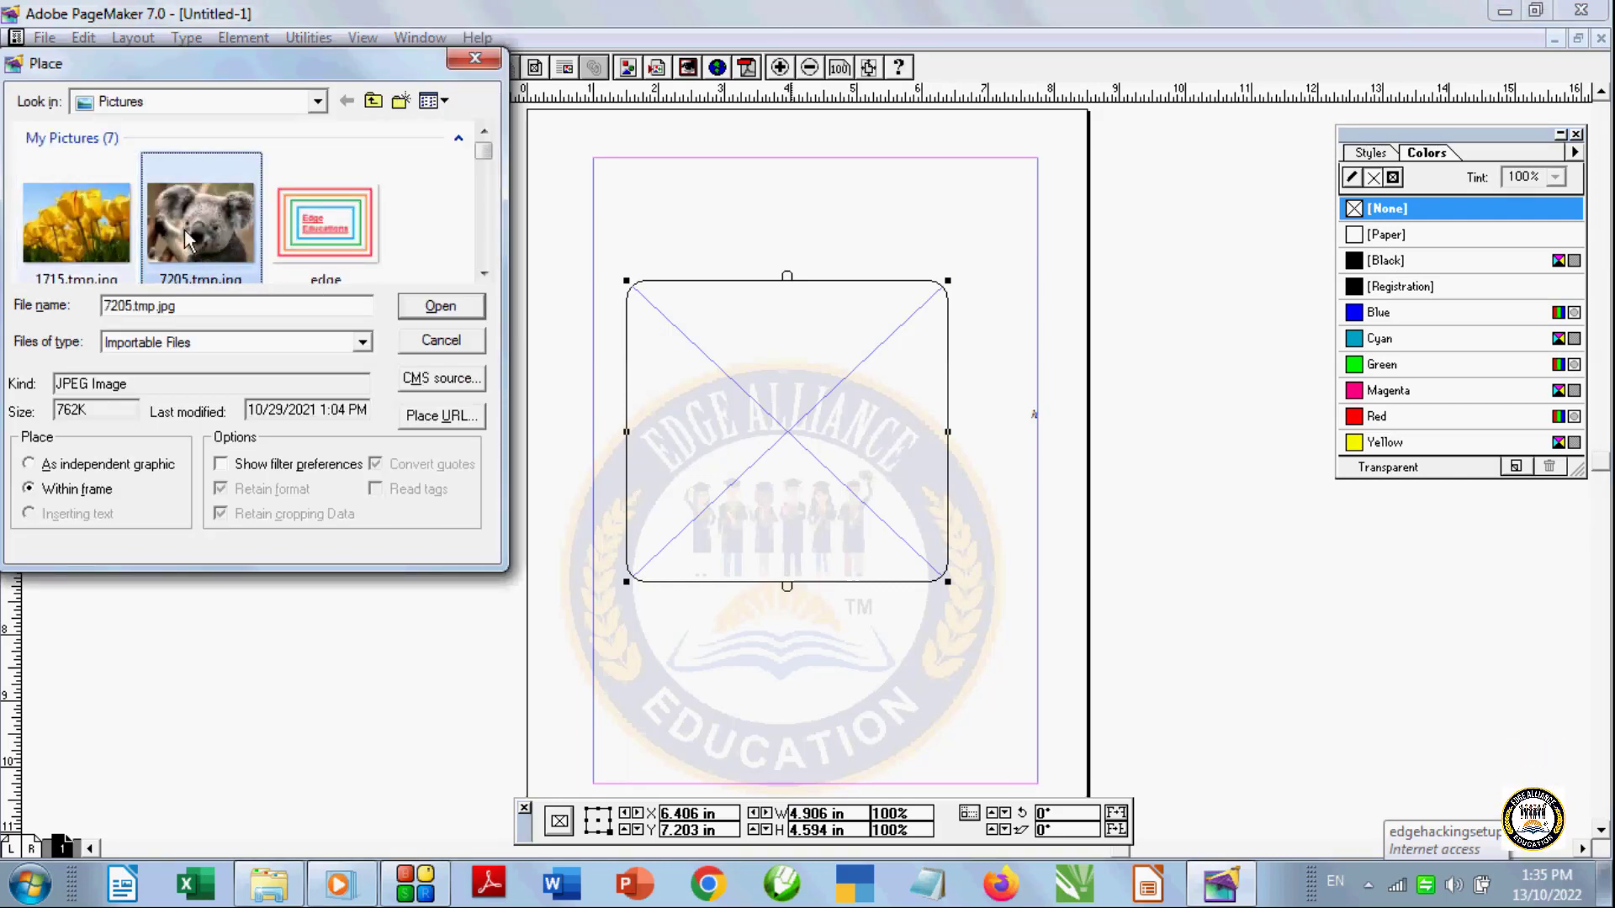
left_click(464, 310)
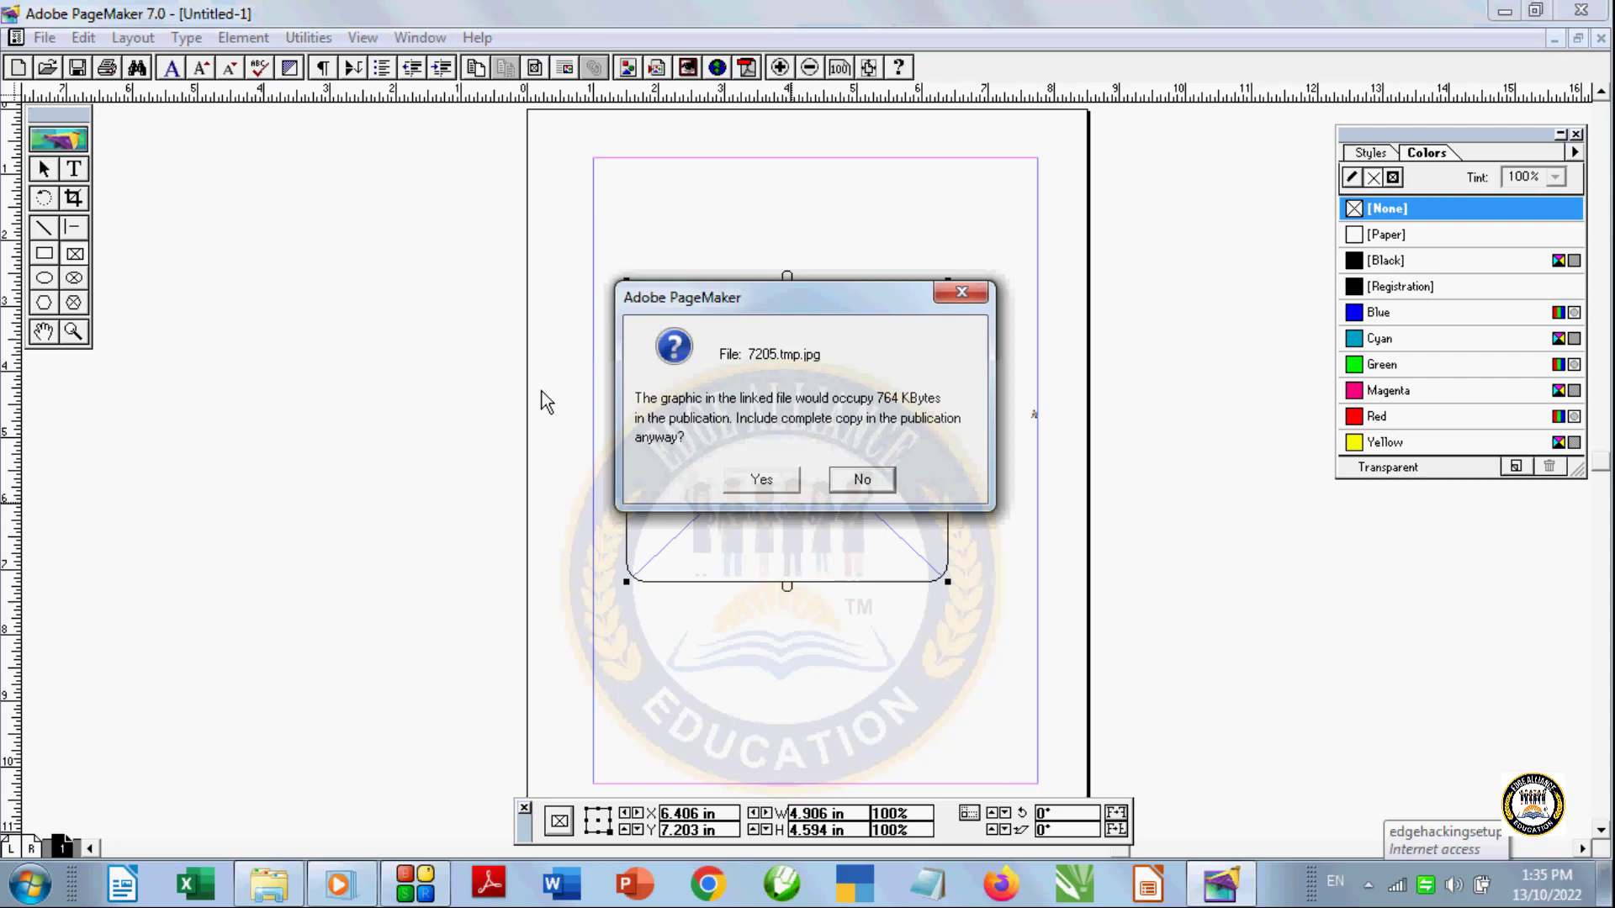
left_click(763, 476)
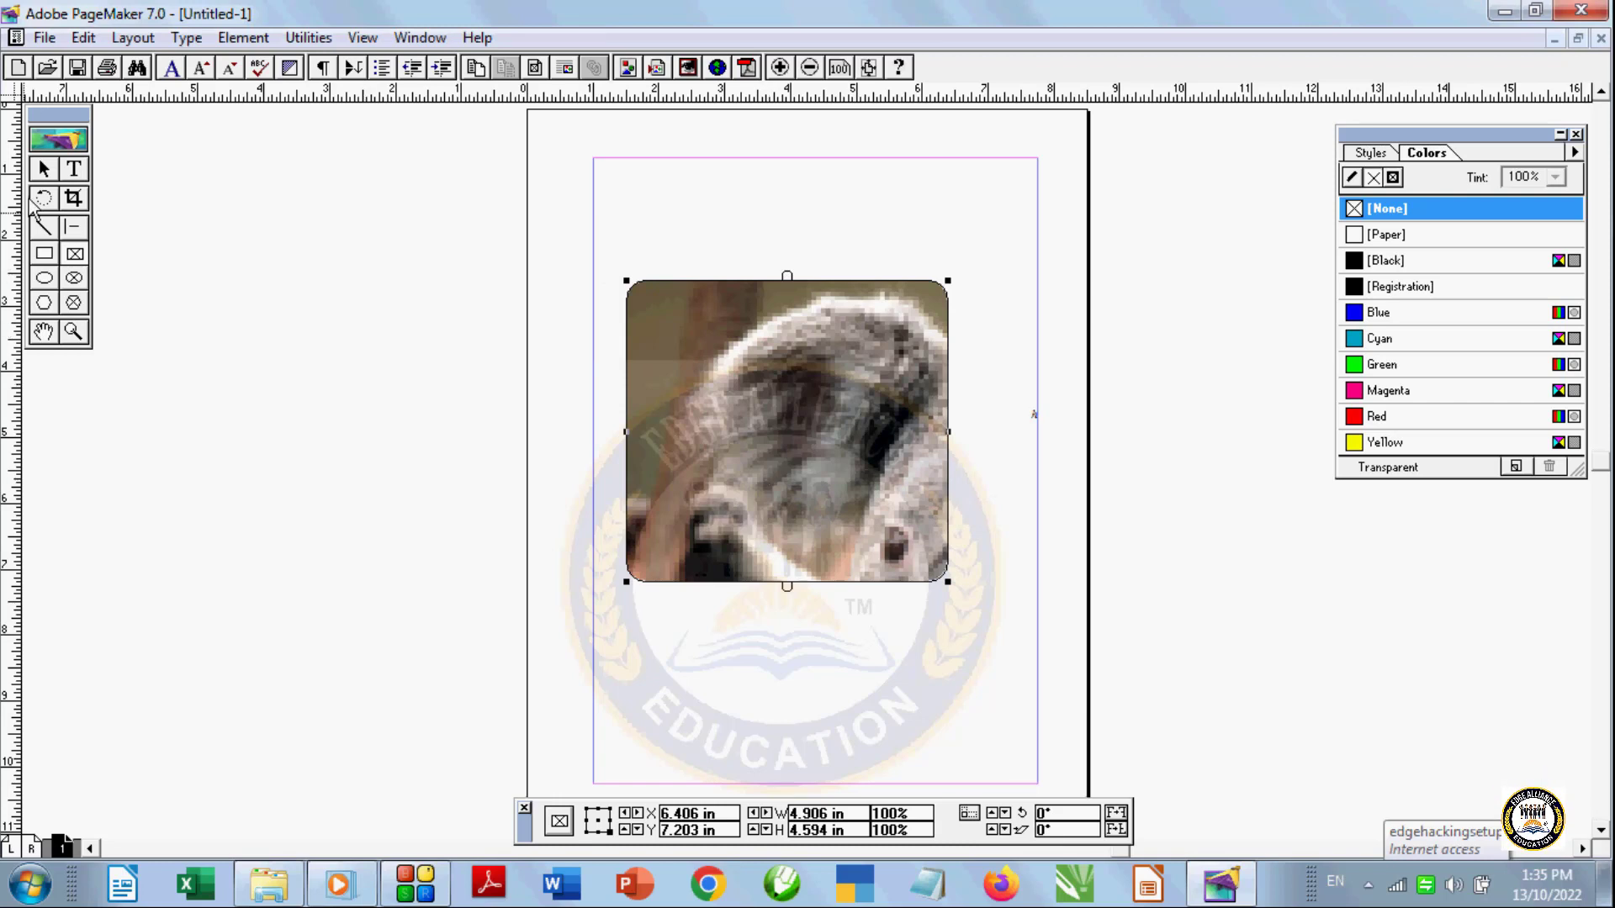
Delete the rounded frame containing the koala picture from the page
left_click(791, 402)
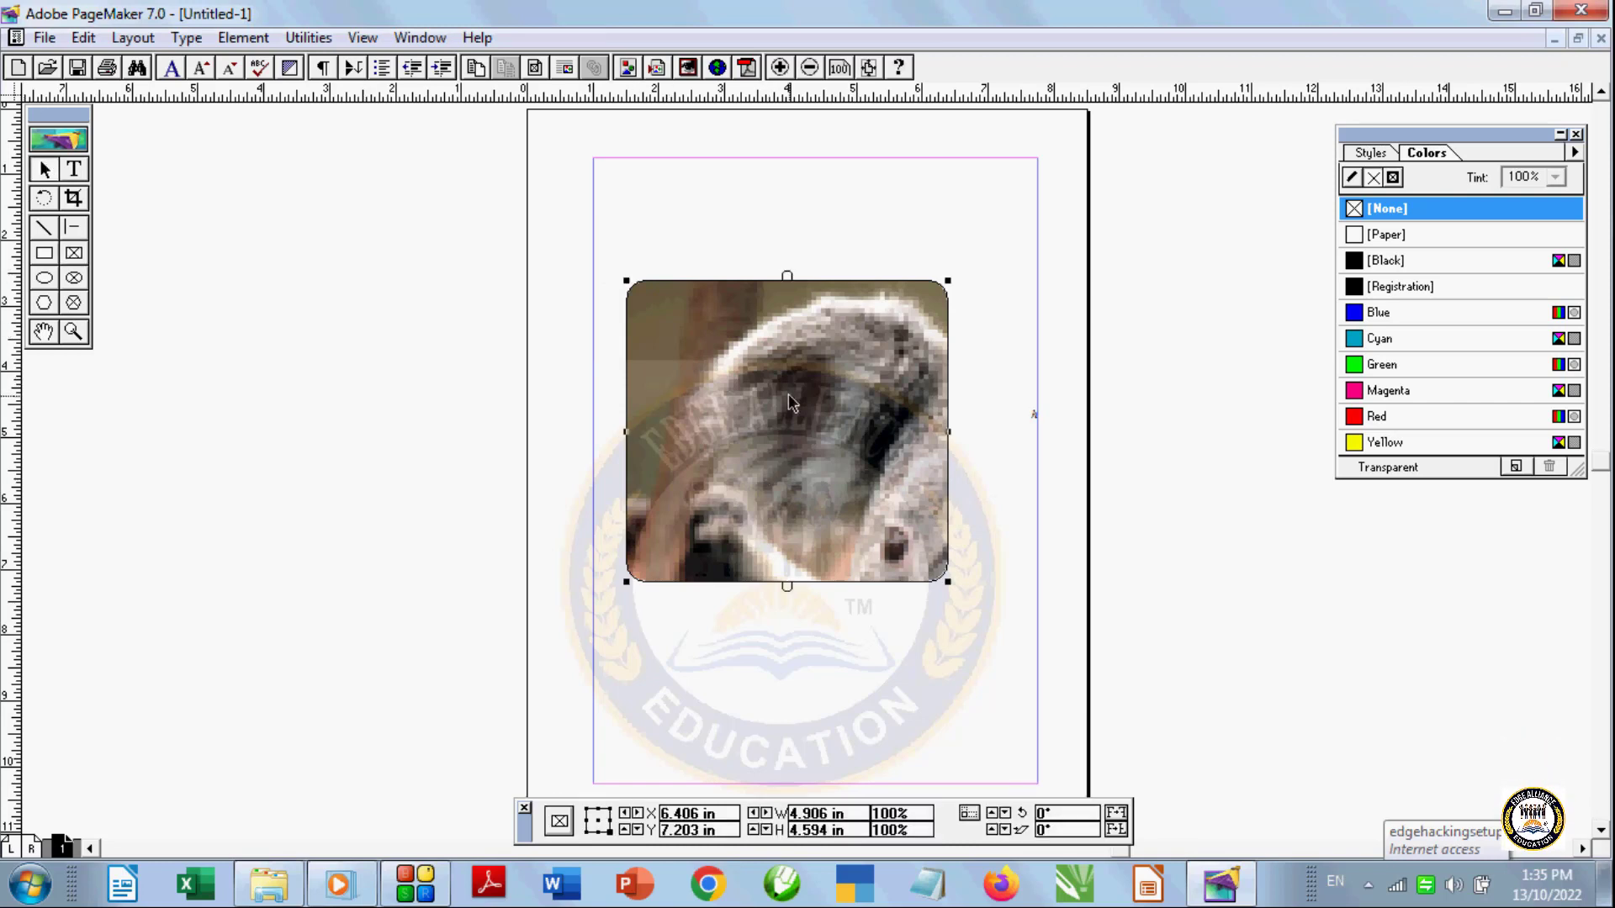
key("Delete")
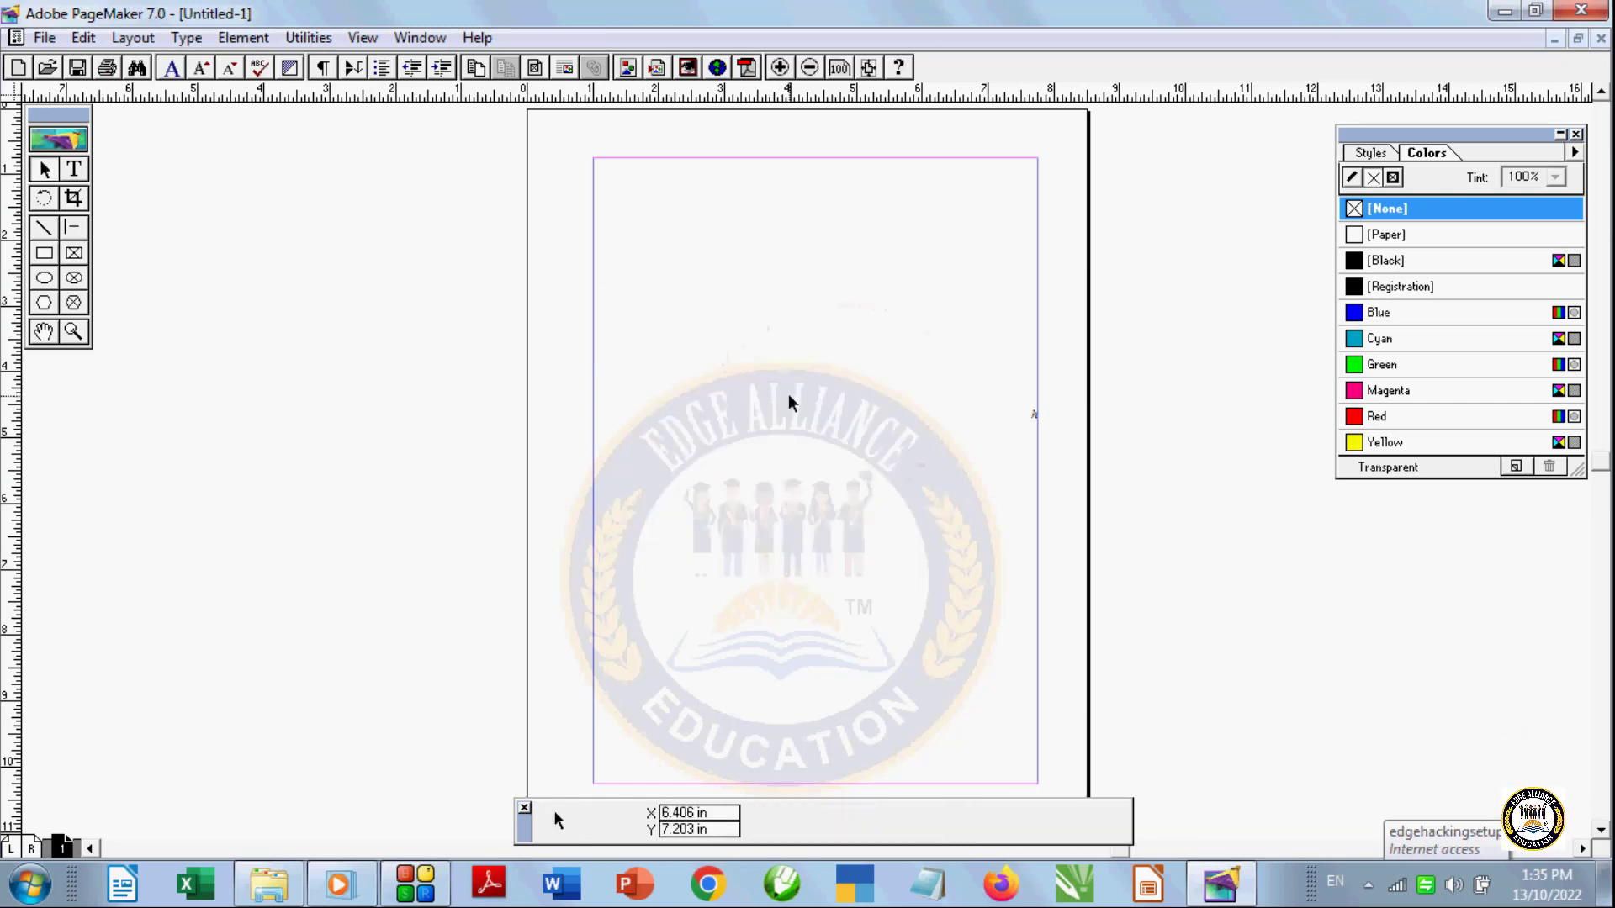
Draw an ellipse about 3.56 by 3.92 in on the page and colour it Magenta
left_click(47, 278)
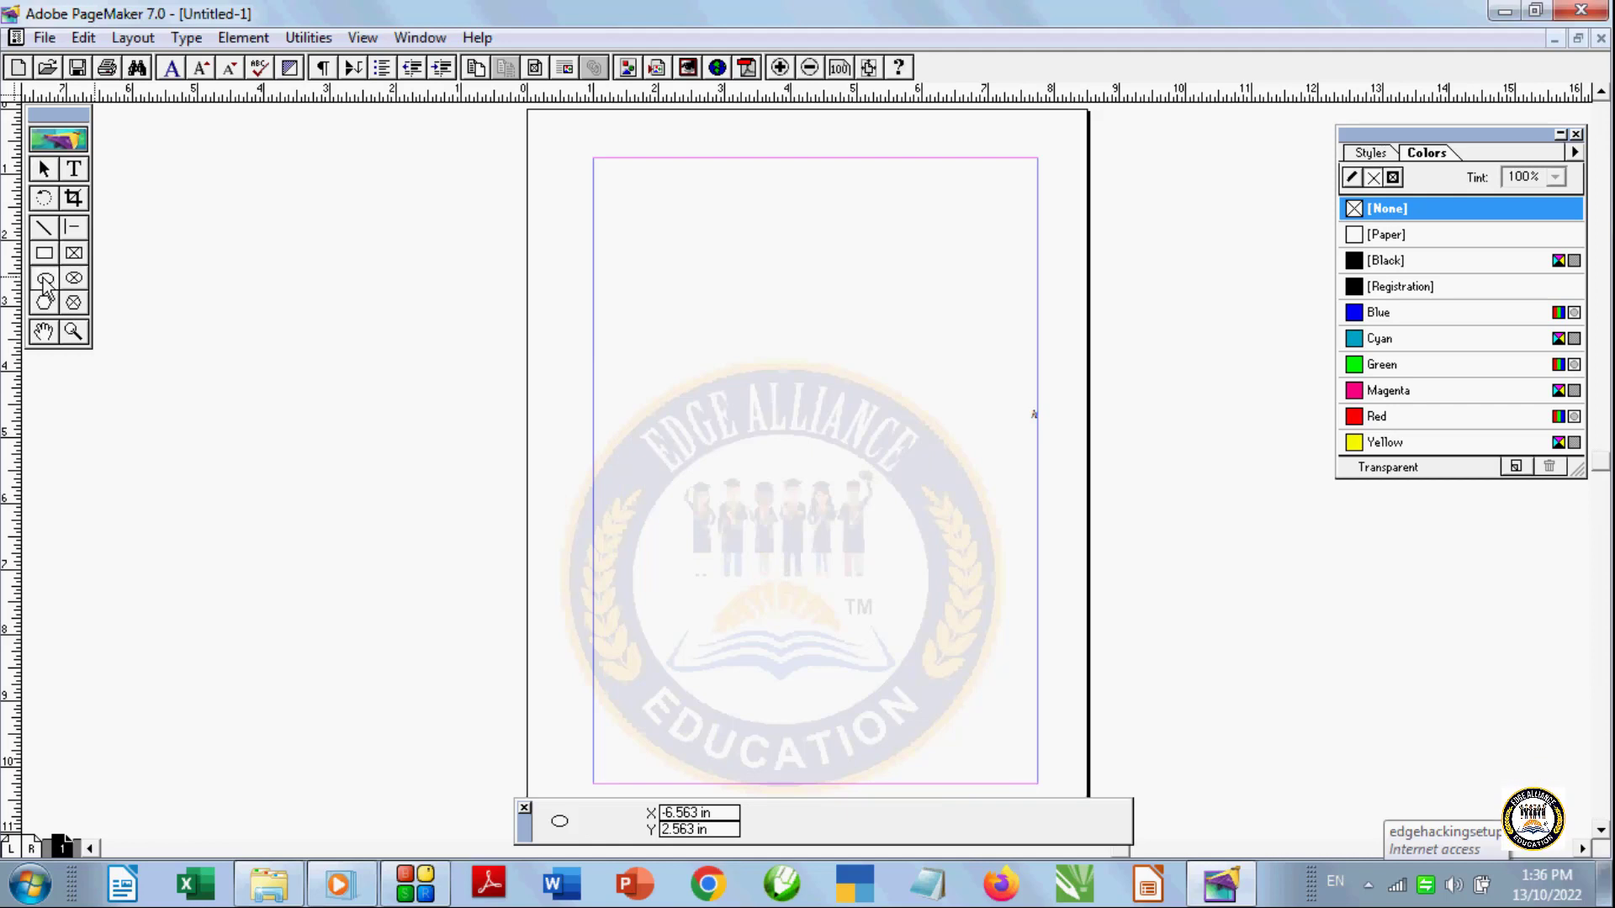
left_click_drag(648, 305, 883, 563)
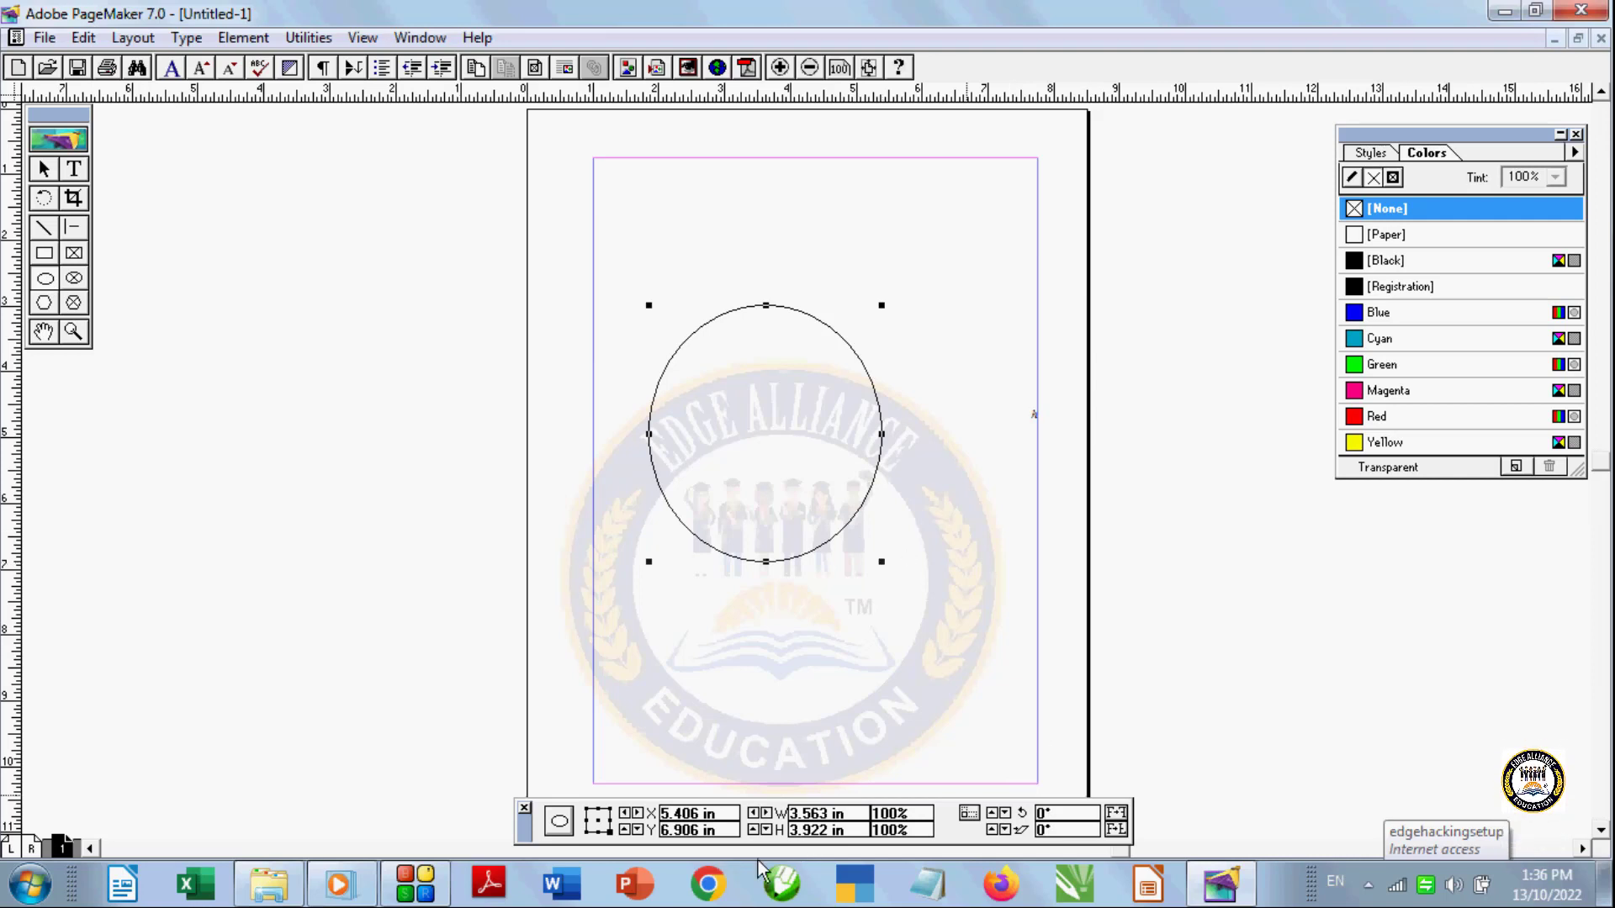
left_click(1380, 391)
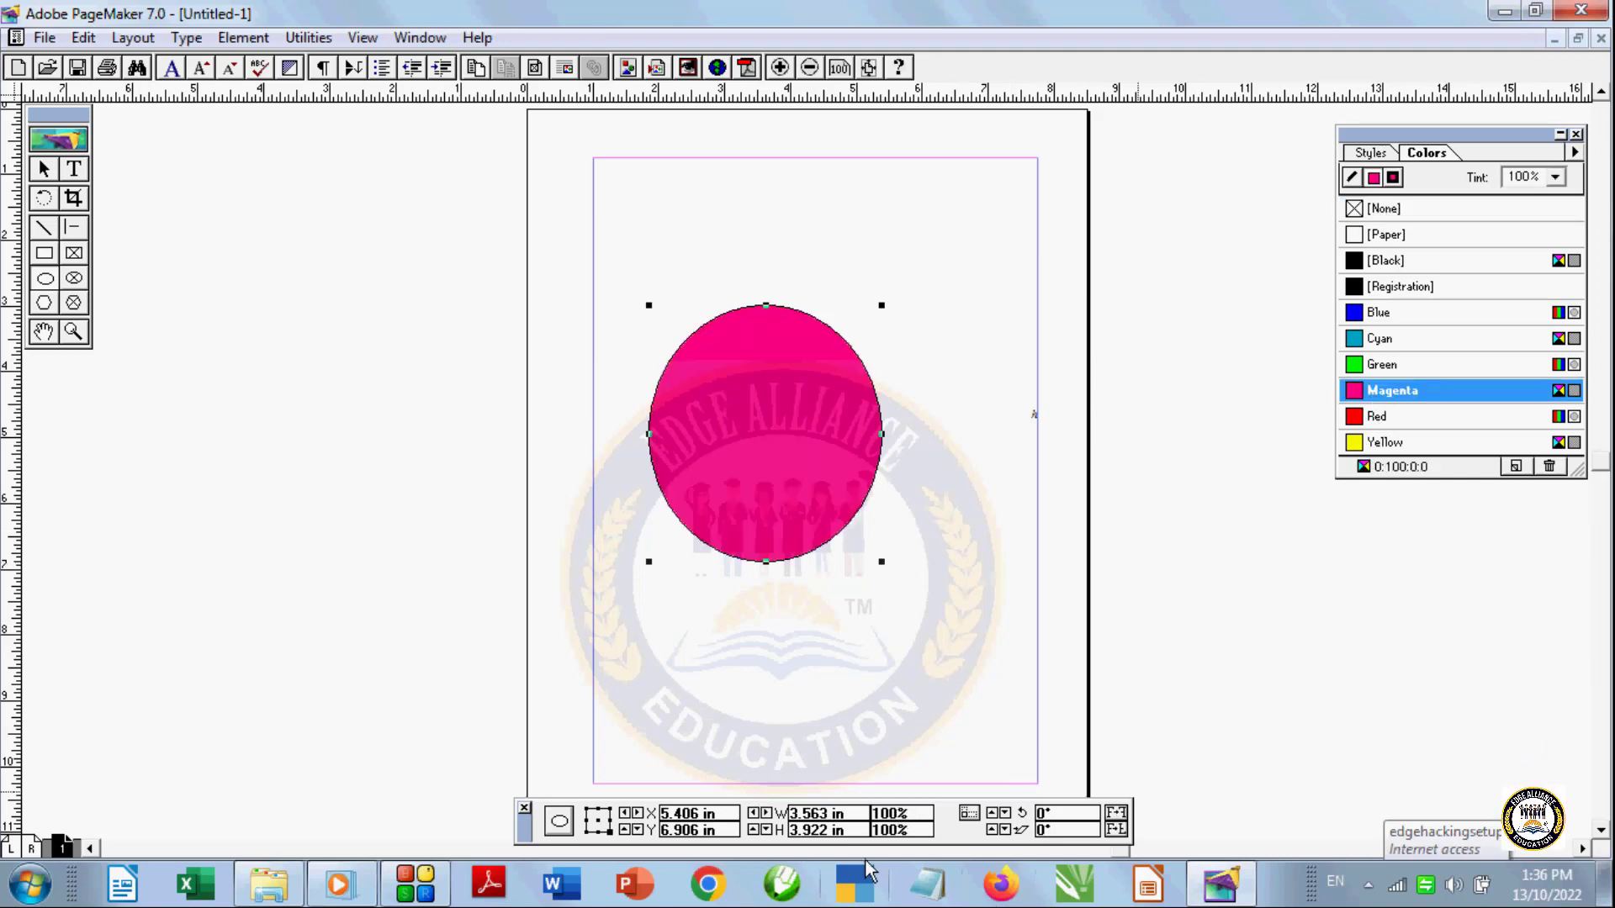
Reduce the magenta ellipse's width in small steps to 3.503 in and delete the ellipse
left_click(753, 813)
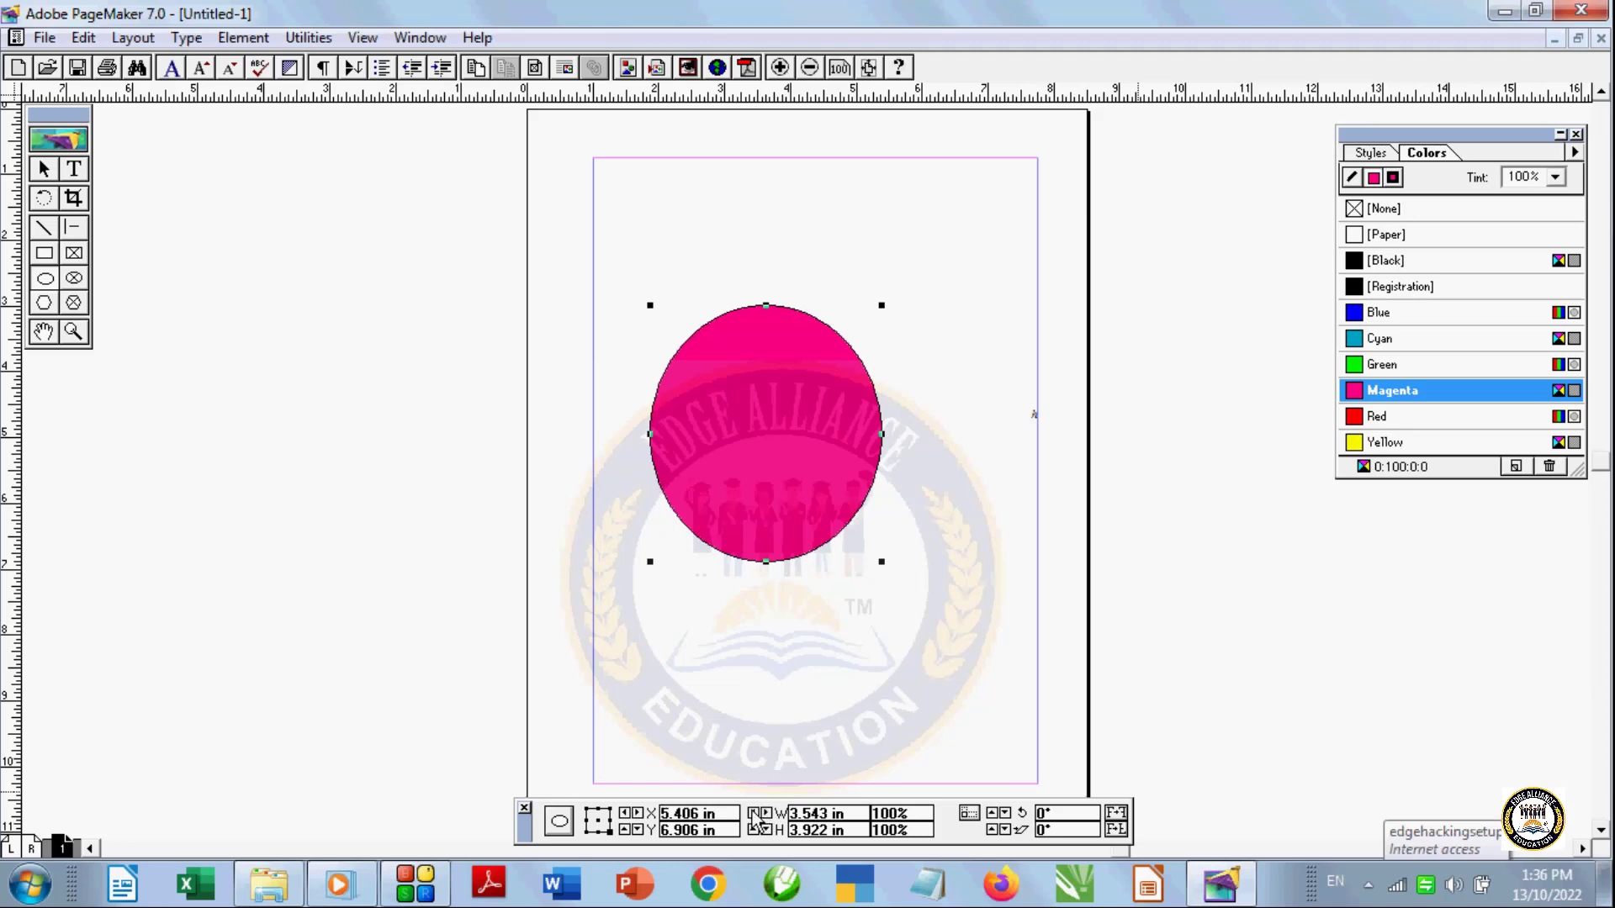
left_click(752, 814)
left_click(753, 813)
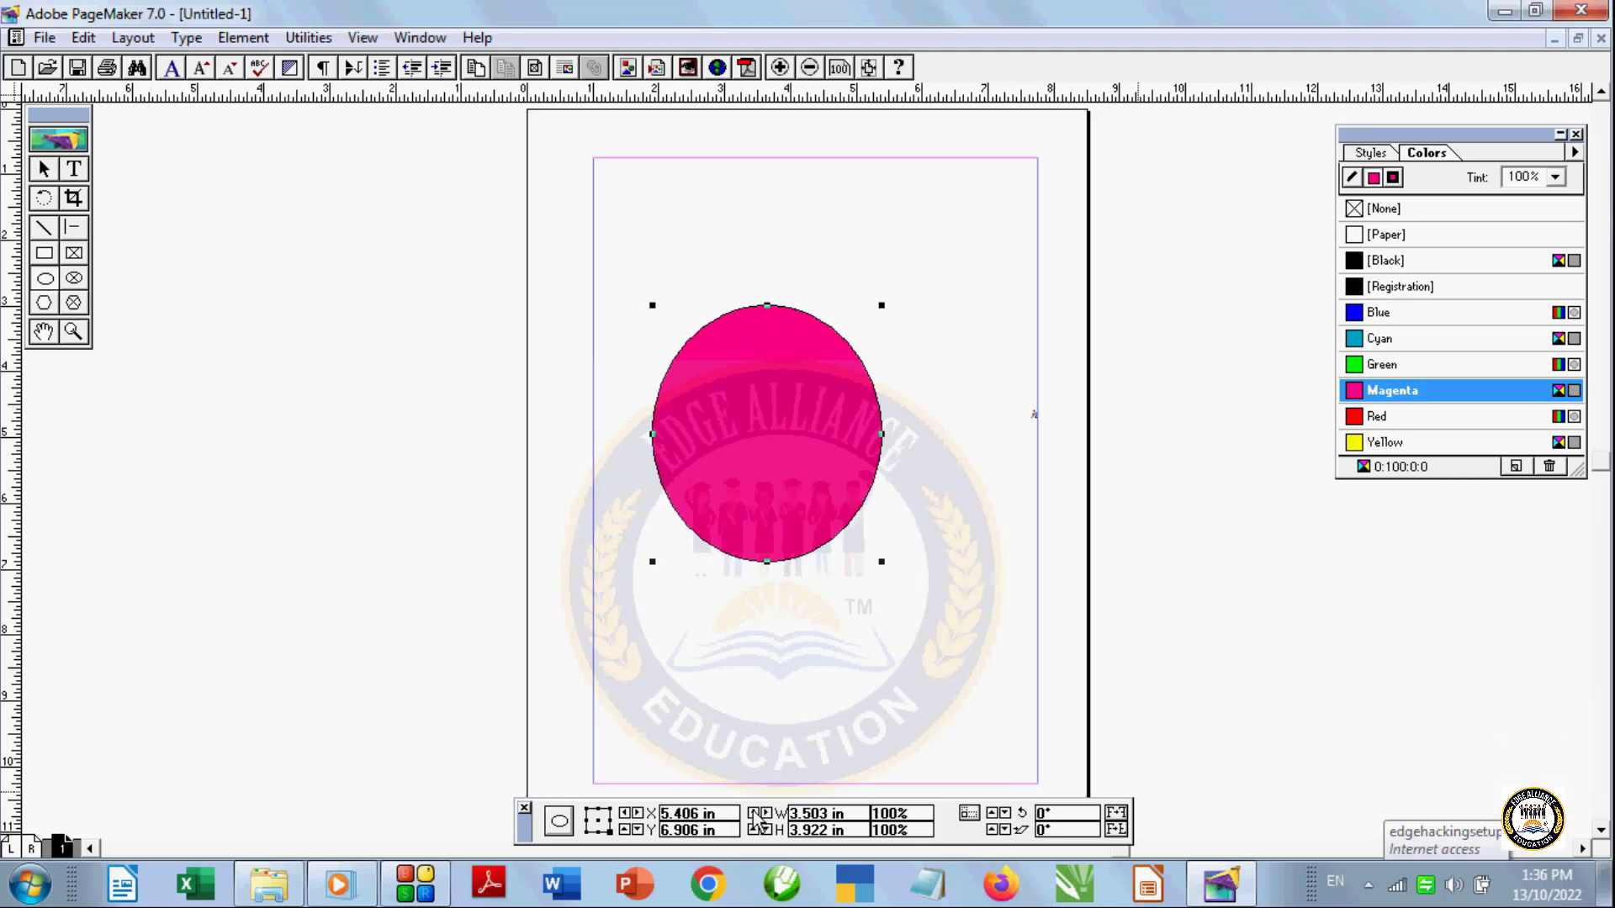
key("Delete")
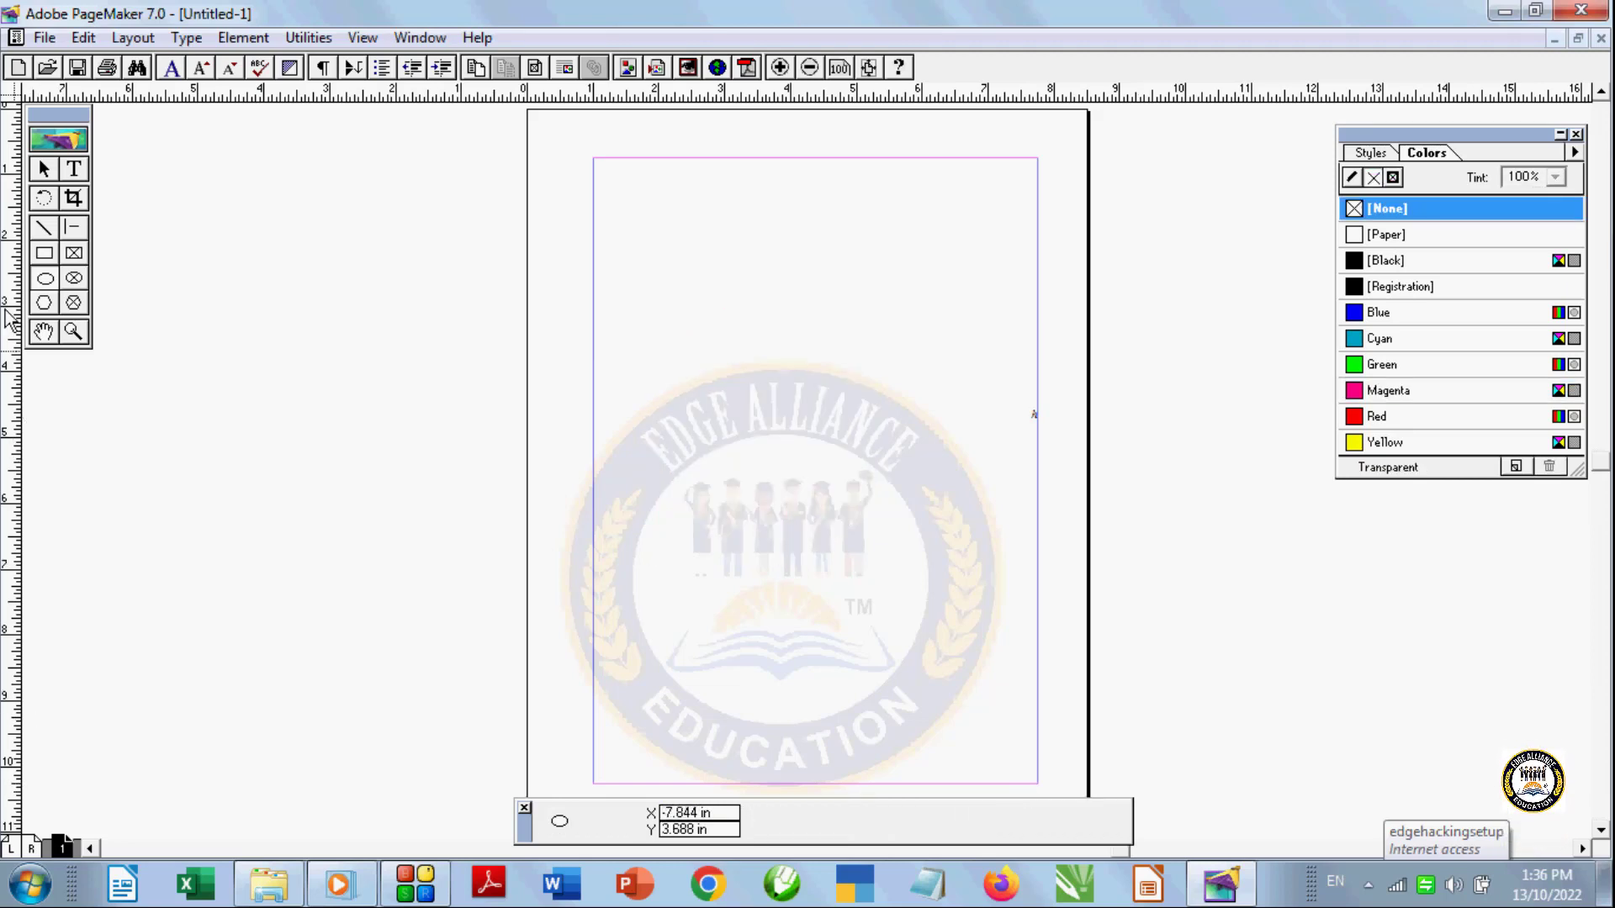
Set the default fill for new ellipses to Solid in Blue
double_click(47, 280)
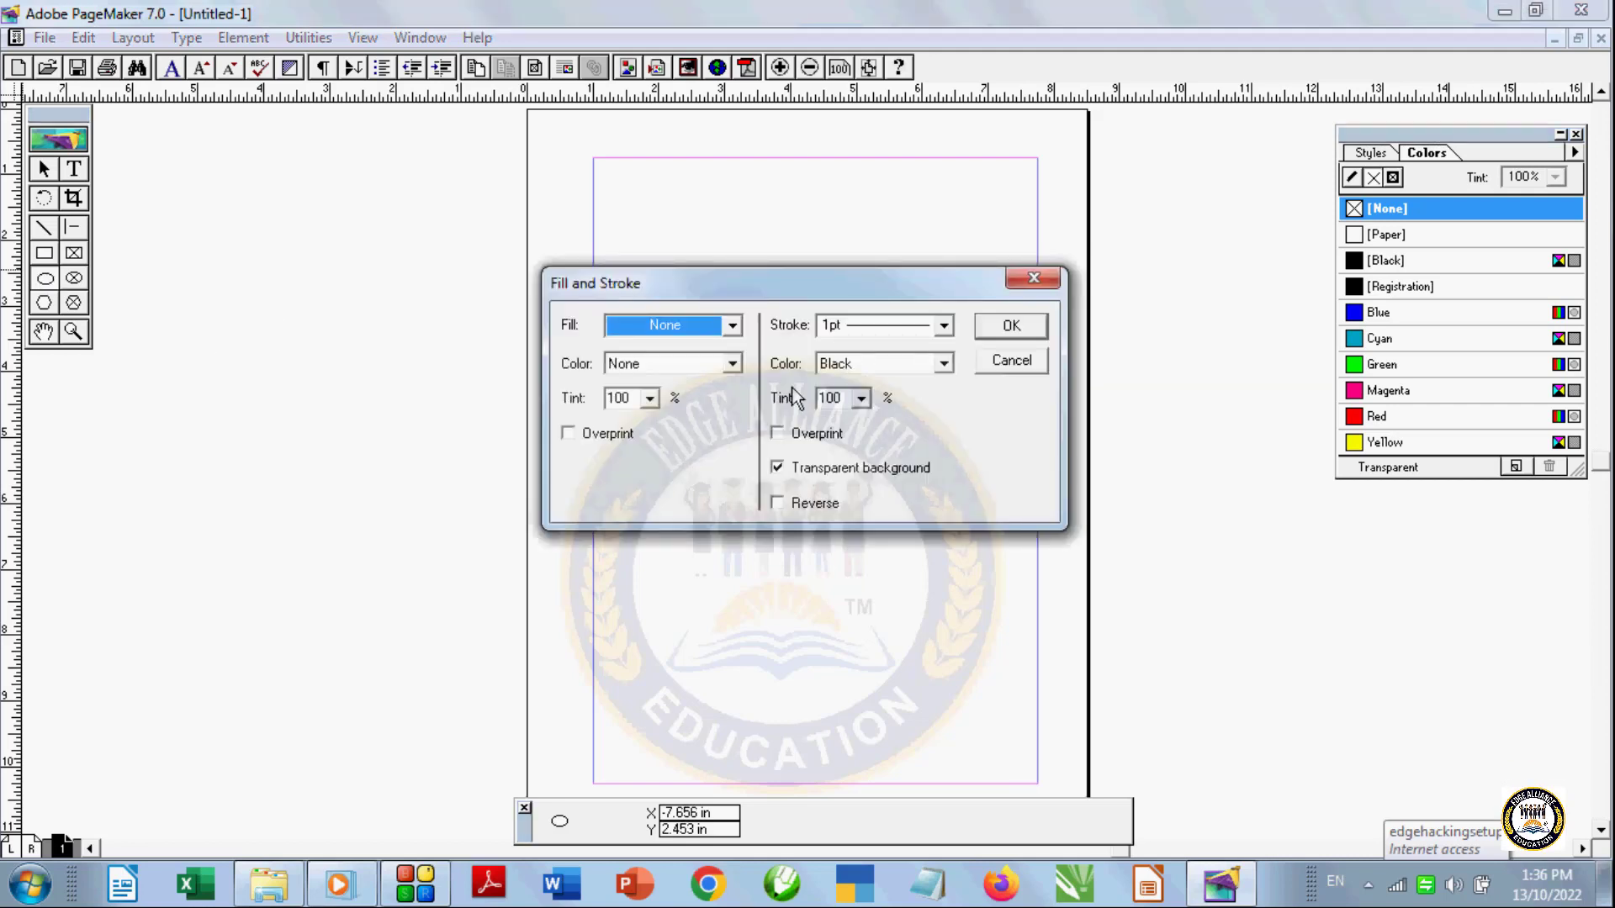
left_click(1031, 366)
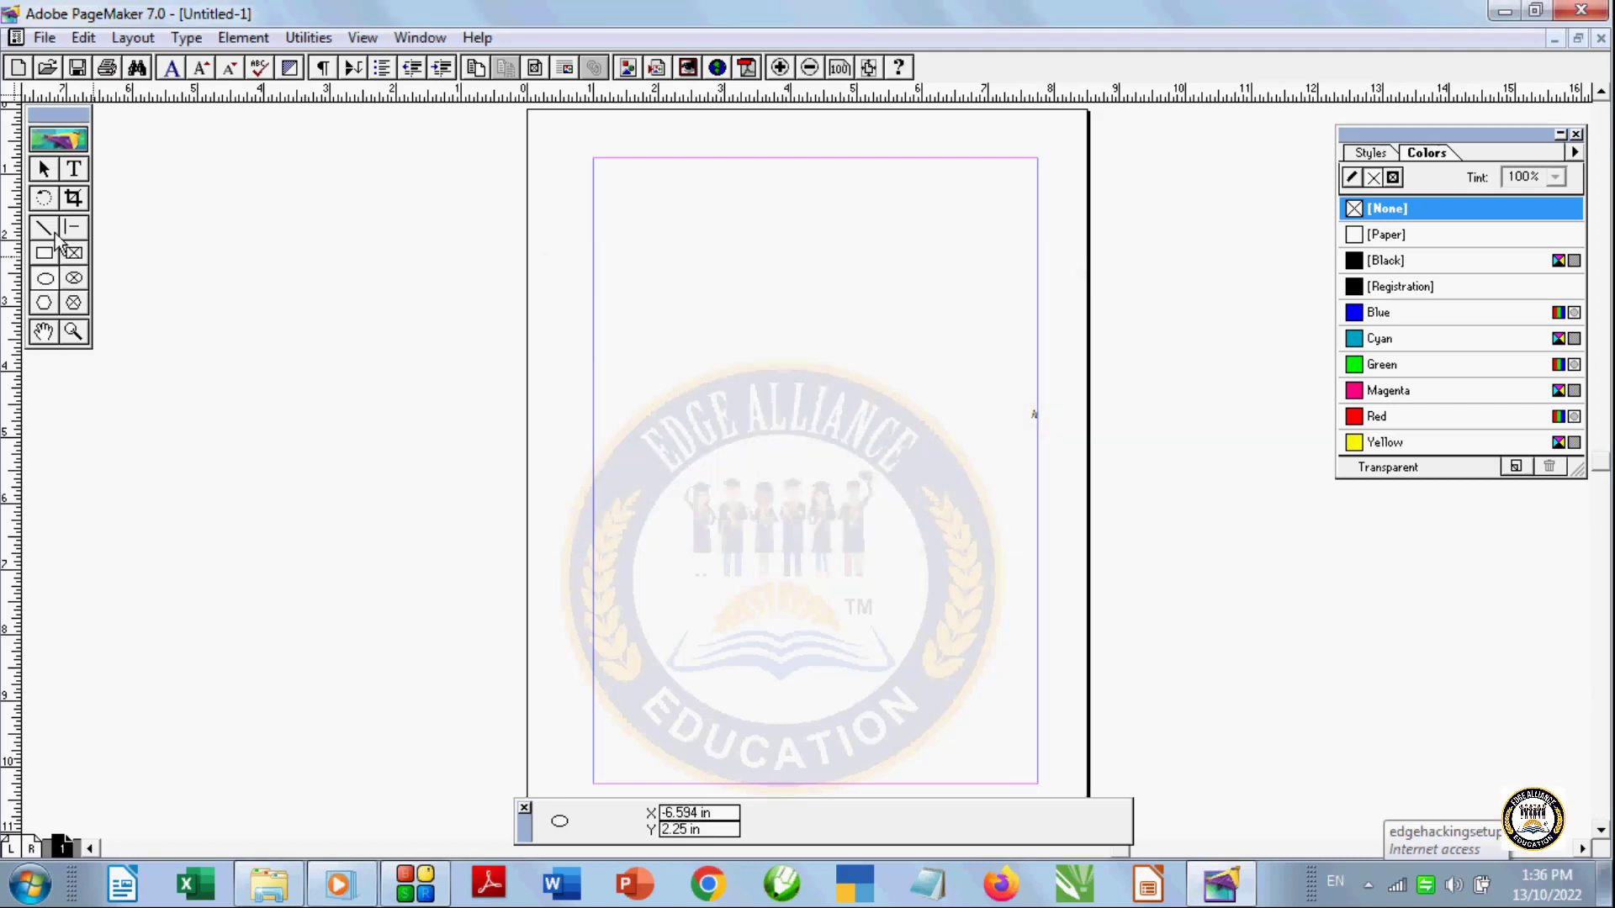
double_click(48, 278)
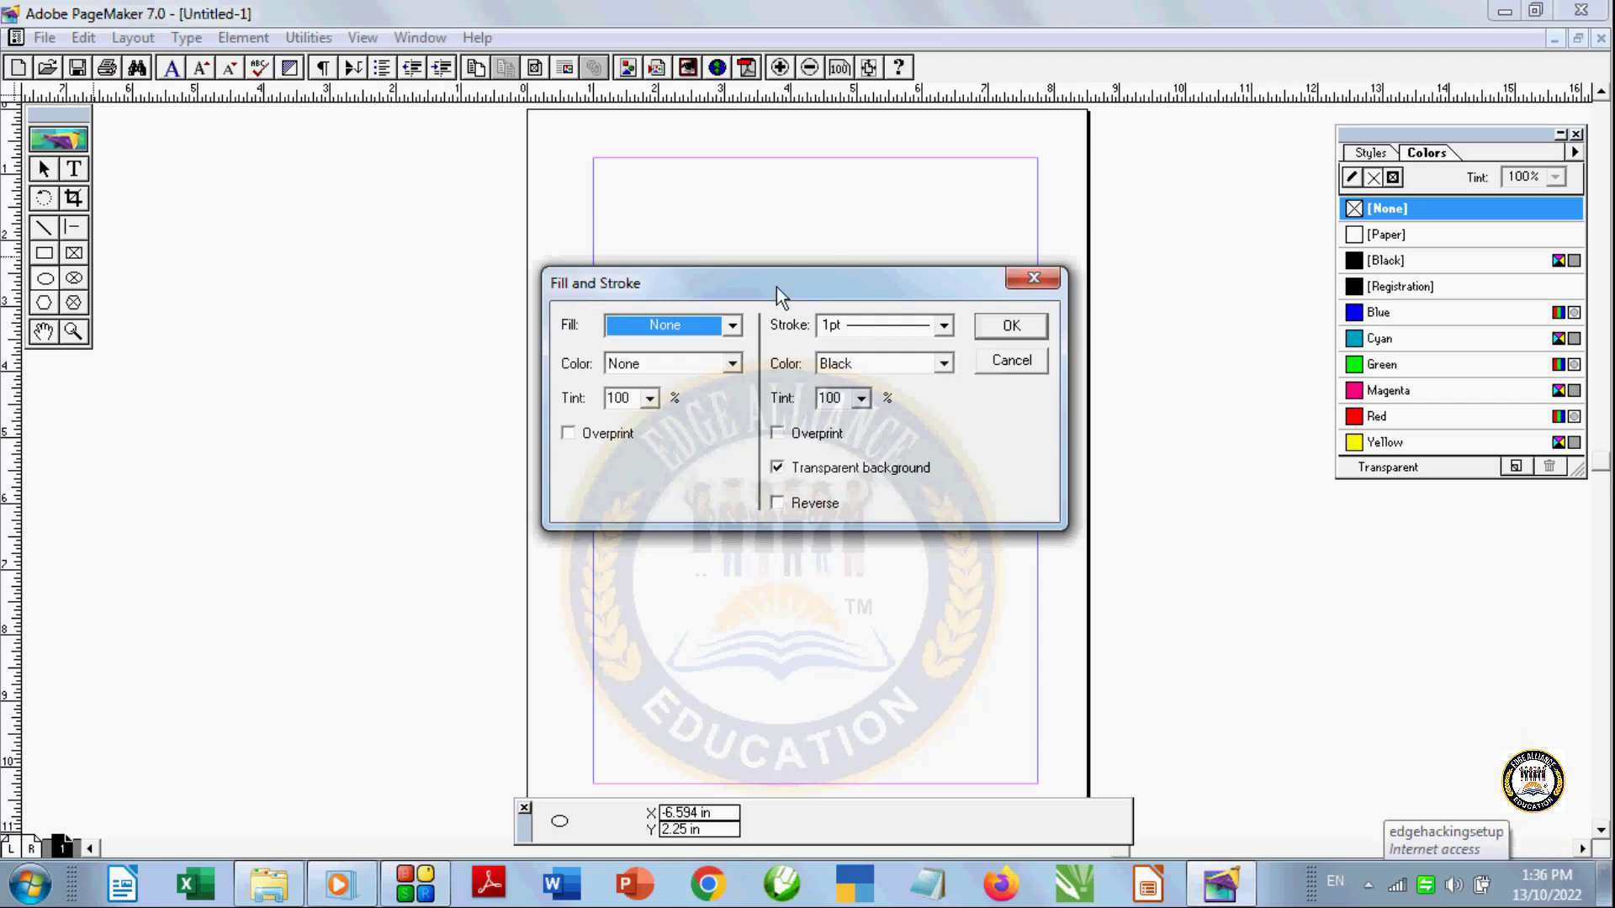
left_click(733, 325)
mouse_move(737, 383)
left_mouse_down()
mouse_move(735, 412)
mouse_move(735, 374)
left_mouse_up()
left_click(685, 394)
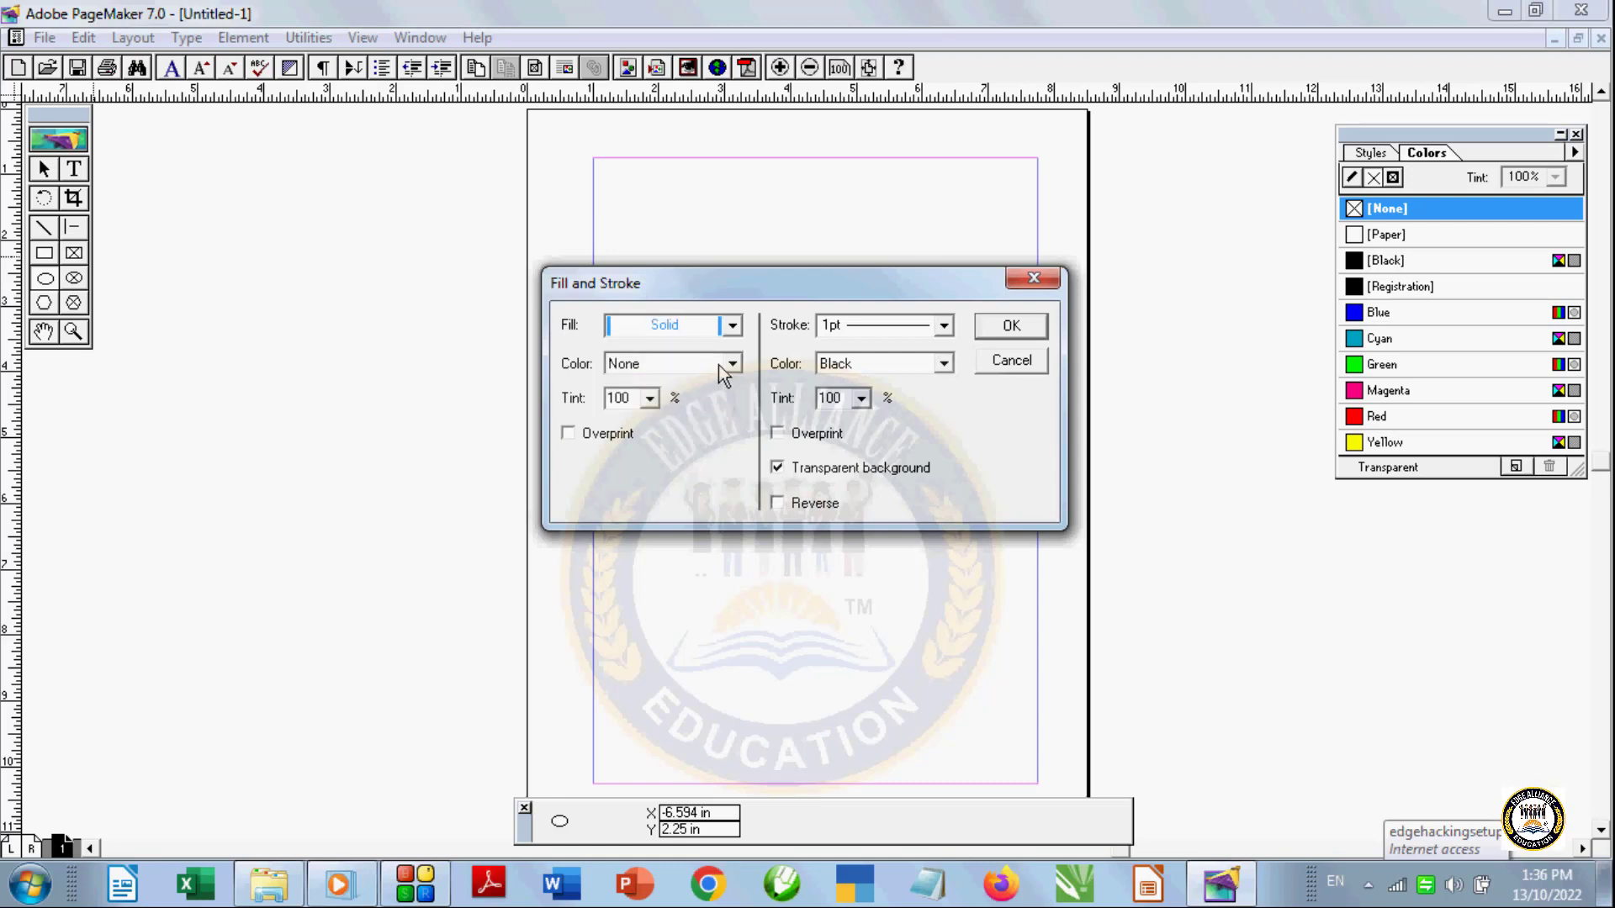
left_click(722, 365)
mouse_move(733, 413)
left_mouse_down()
mouse_move(728, 457)
mouse_move(734, 389)
left_mouse_up()
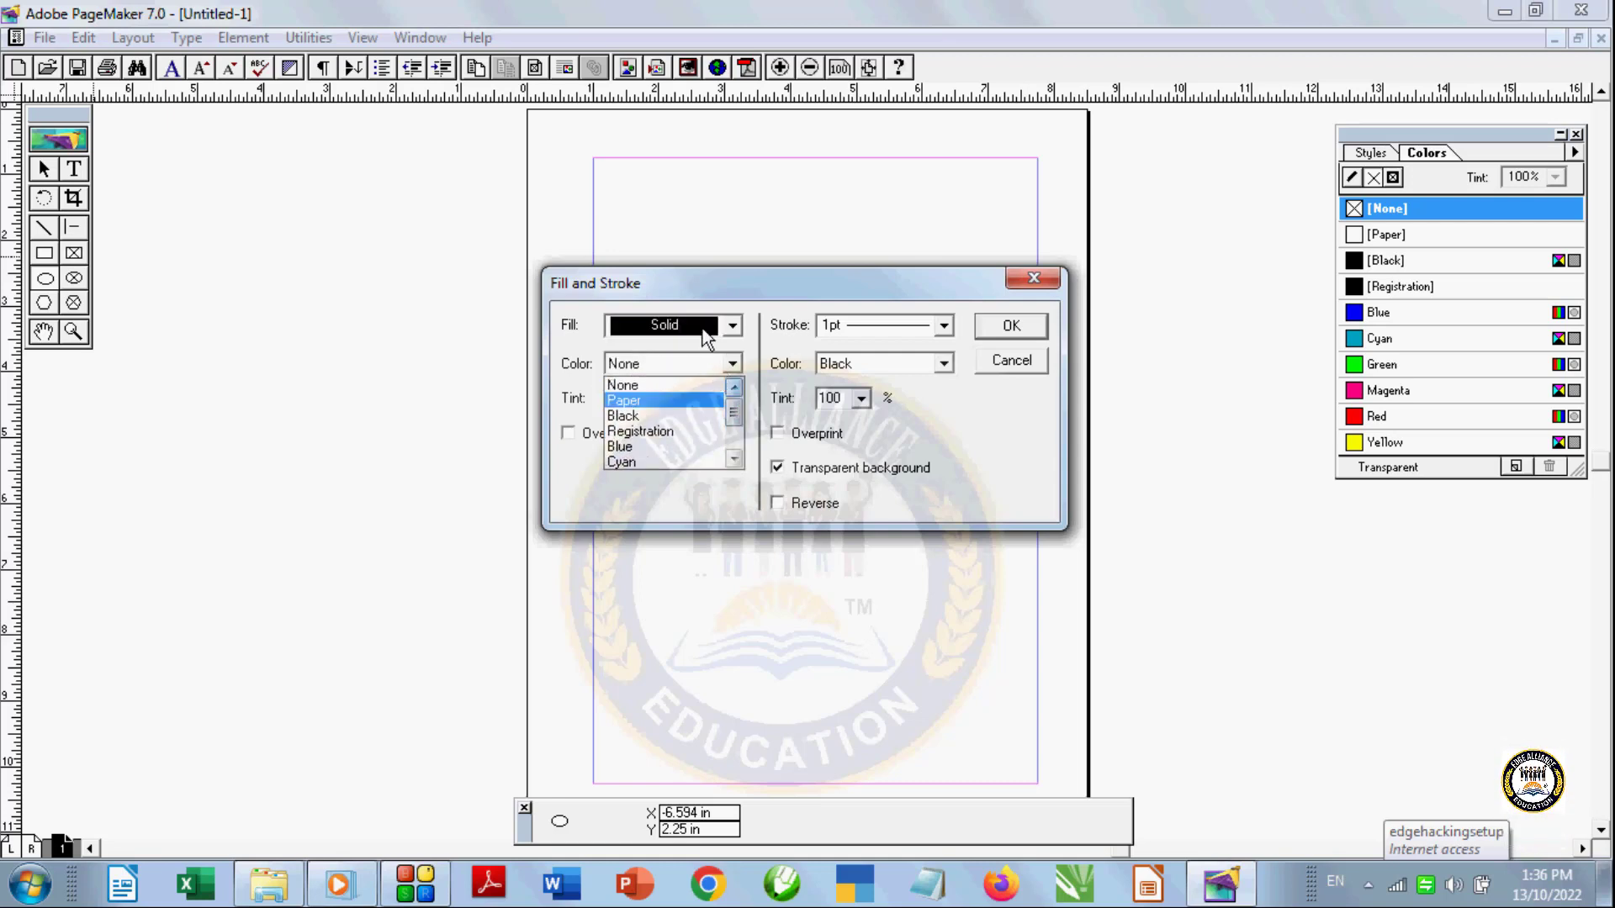
left_click(717, 384)
left_click(695, 366)
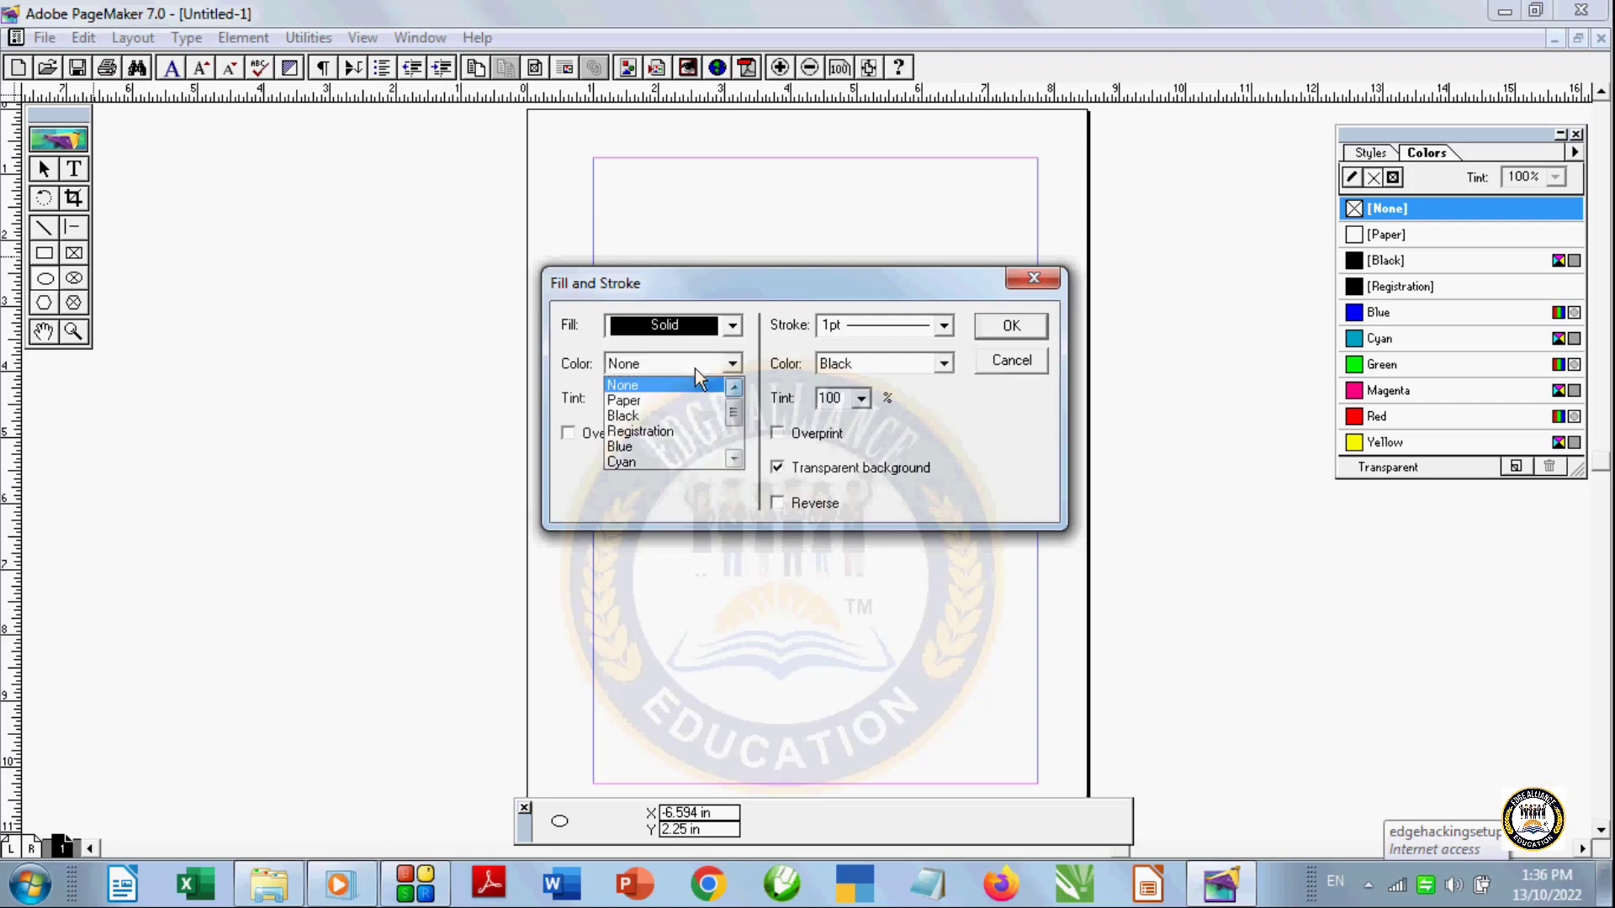
left_click(650, 447)
Set the default stroke for new ellipses to a 6pt solid line in Green and accept the settings
left_click(861, 331)
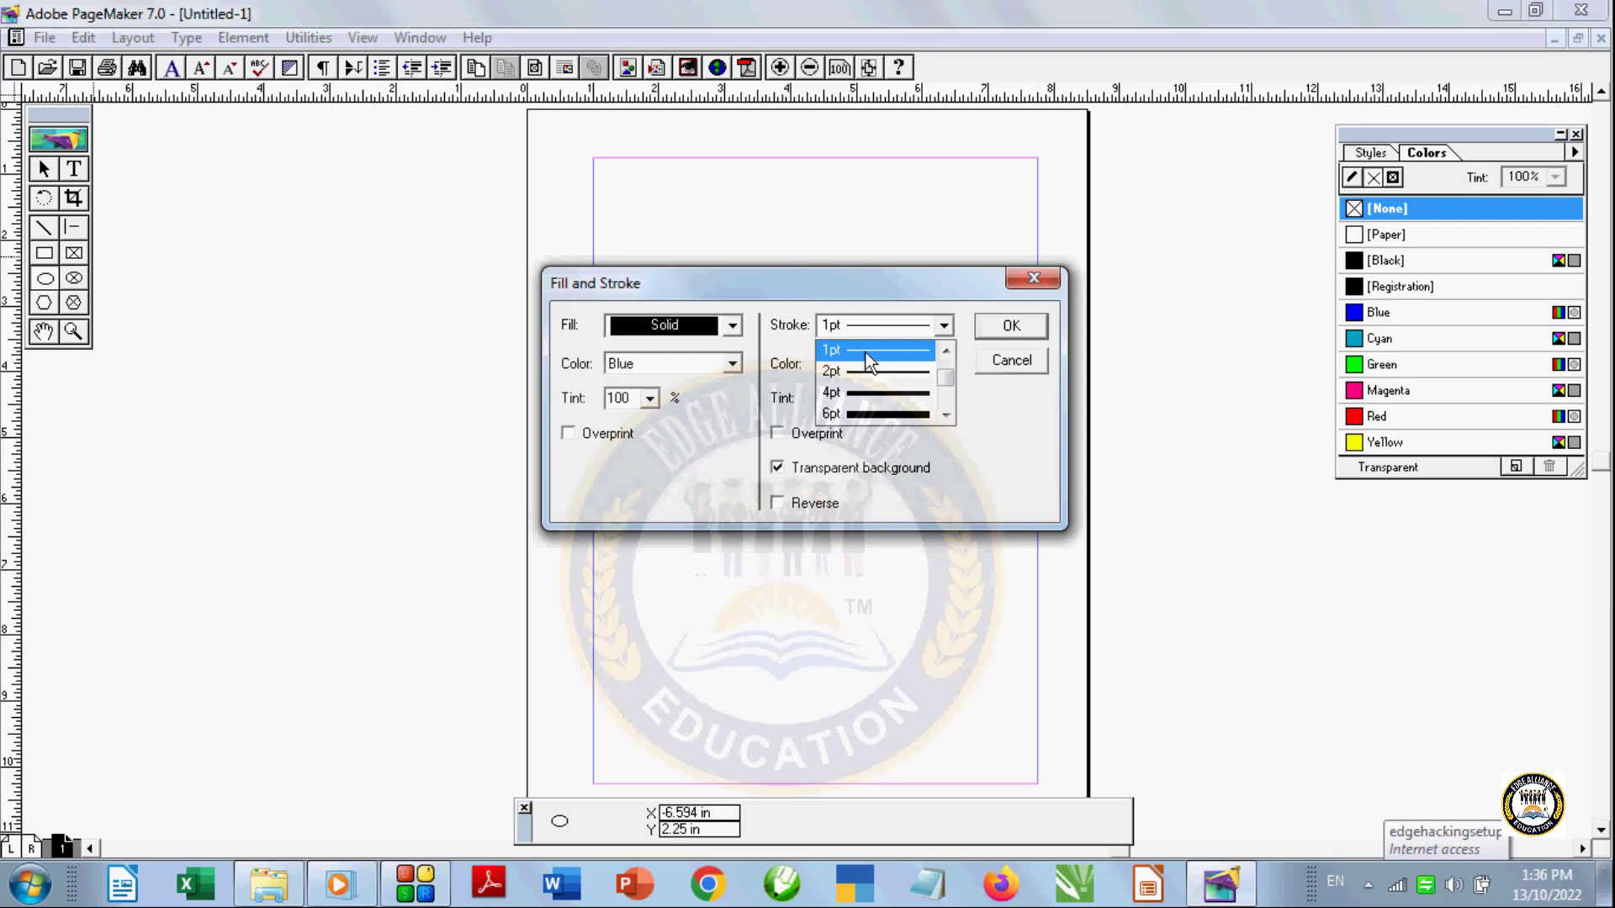
left_click(881, 412)
left_click(925, 363)
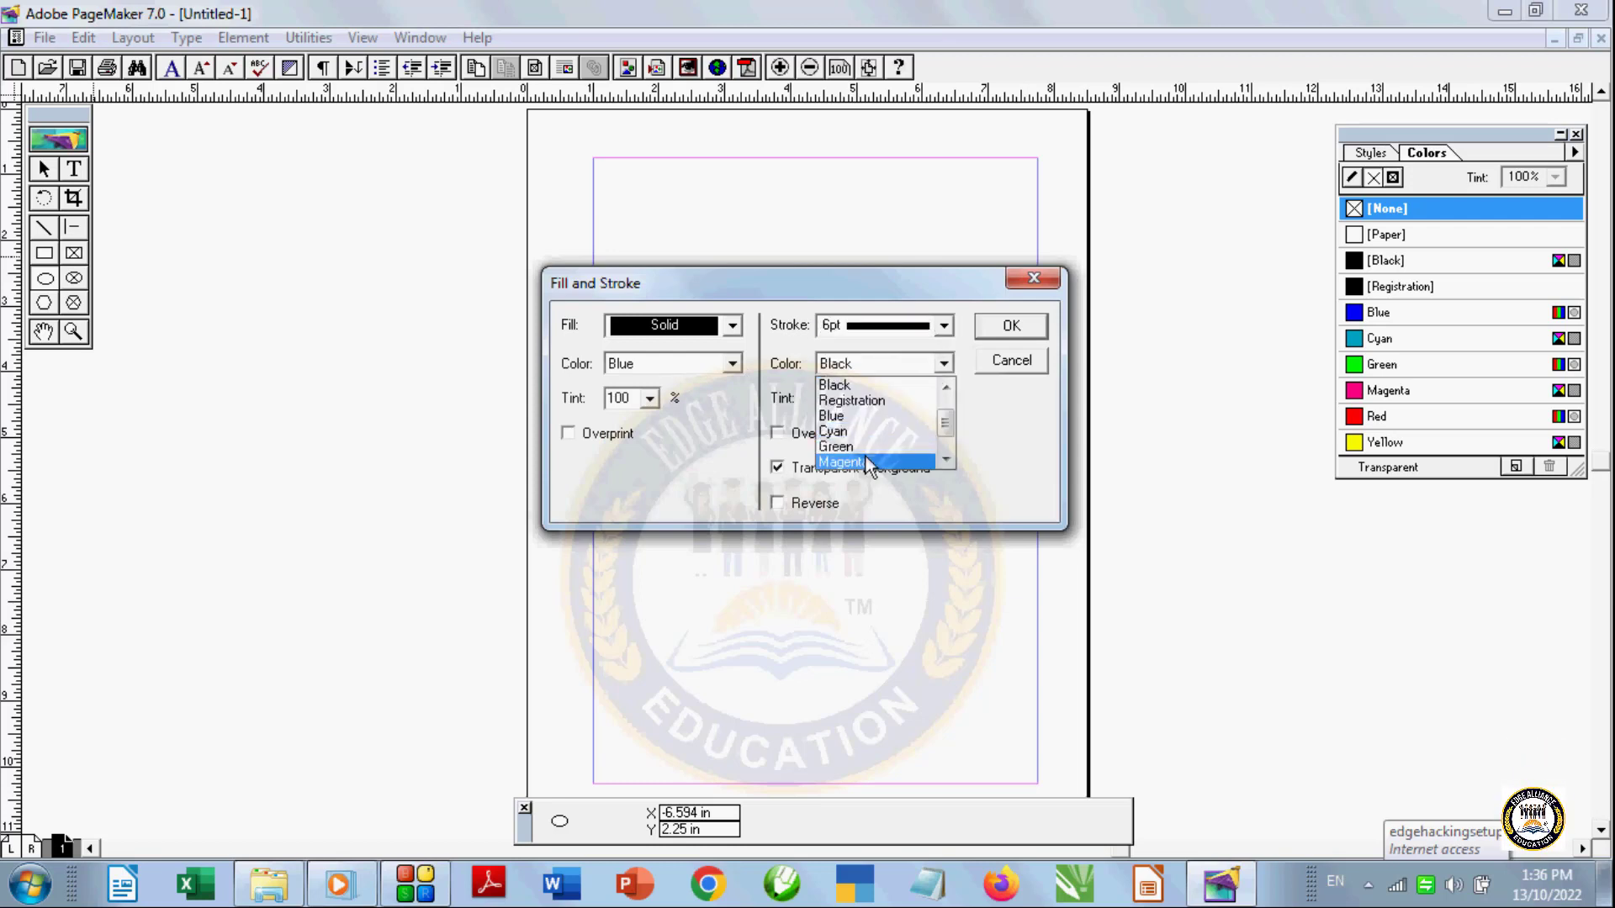
left_click(858, 446)
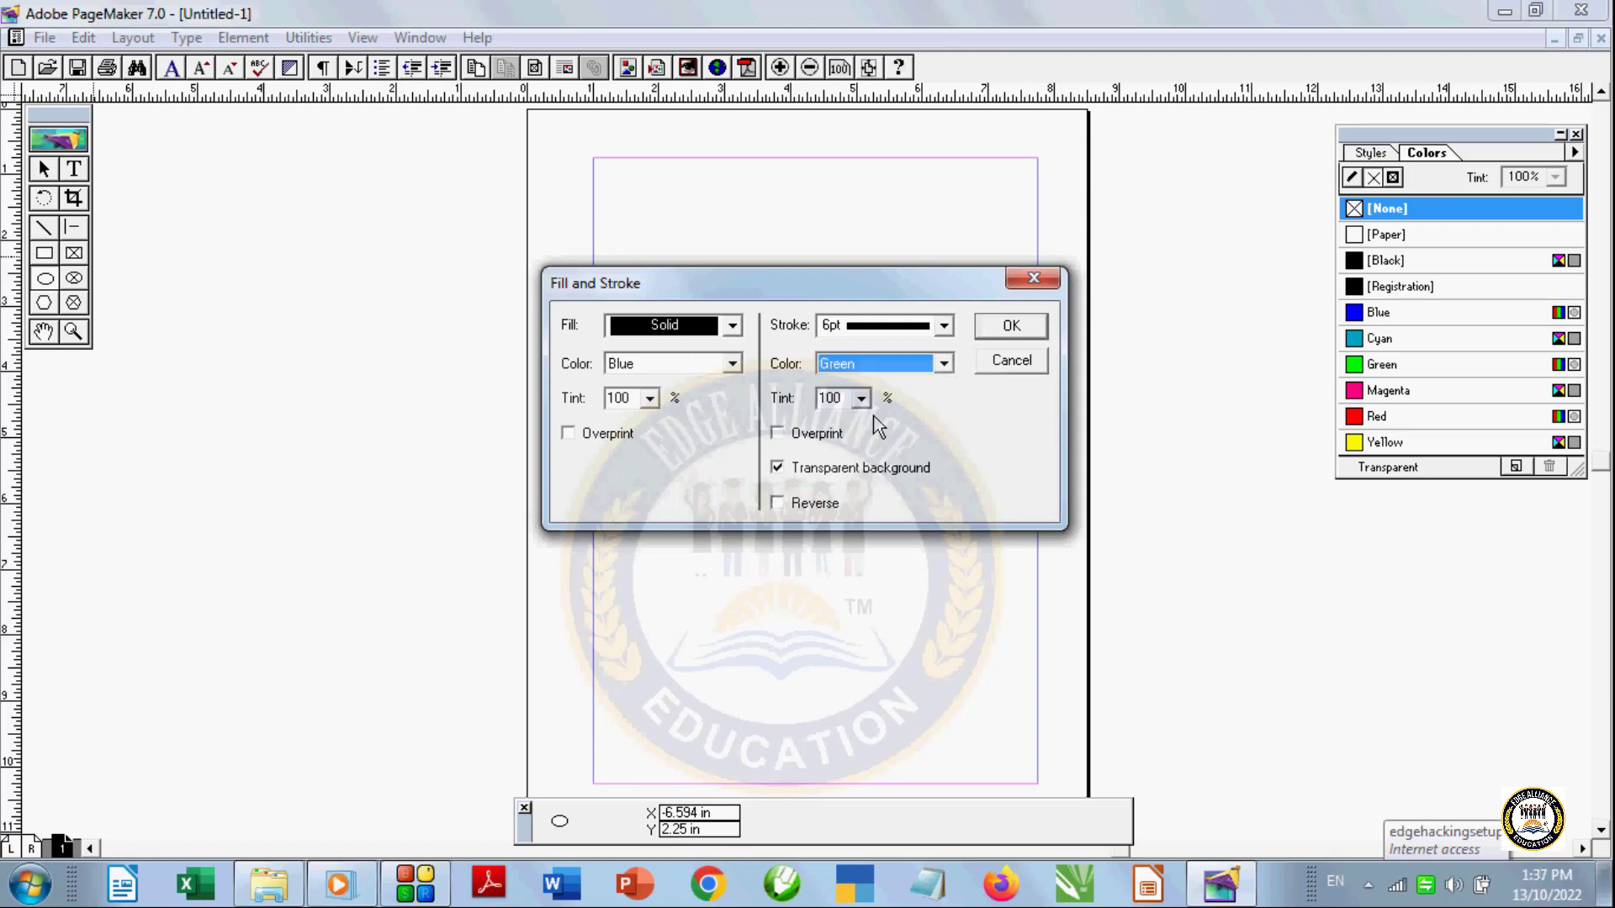
left_click(991, 328)
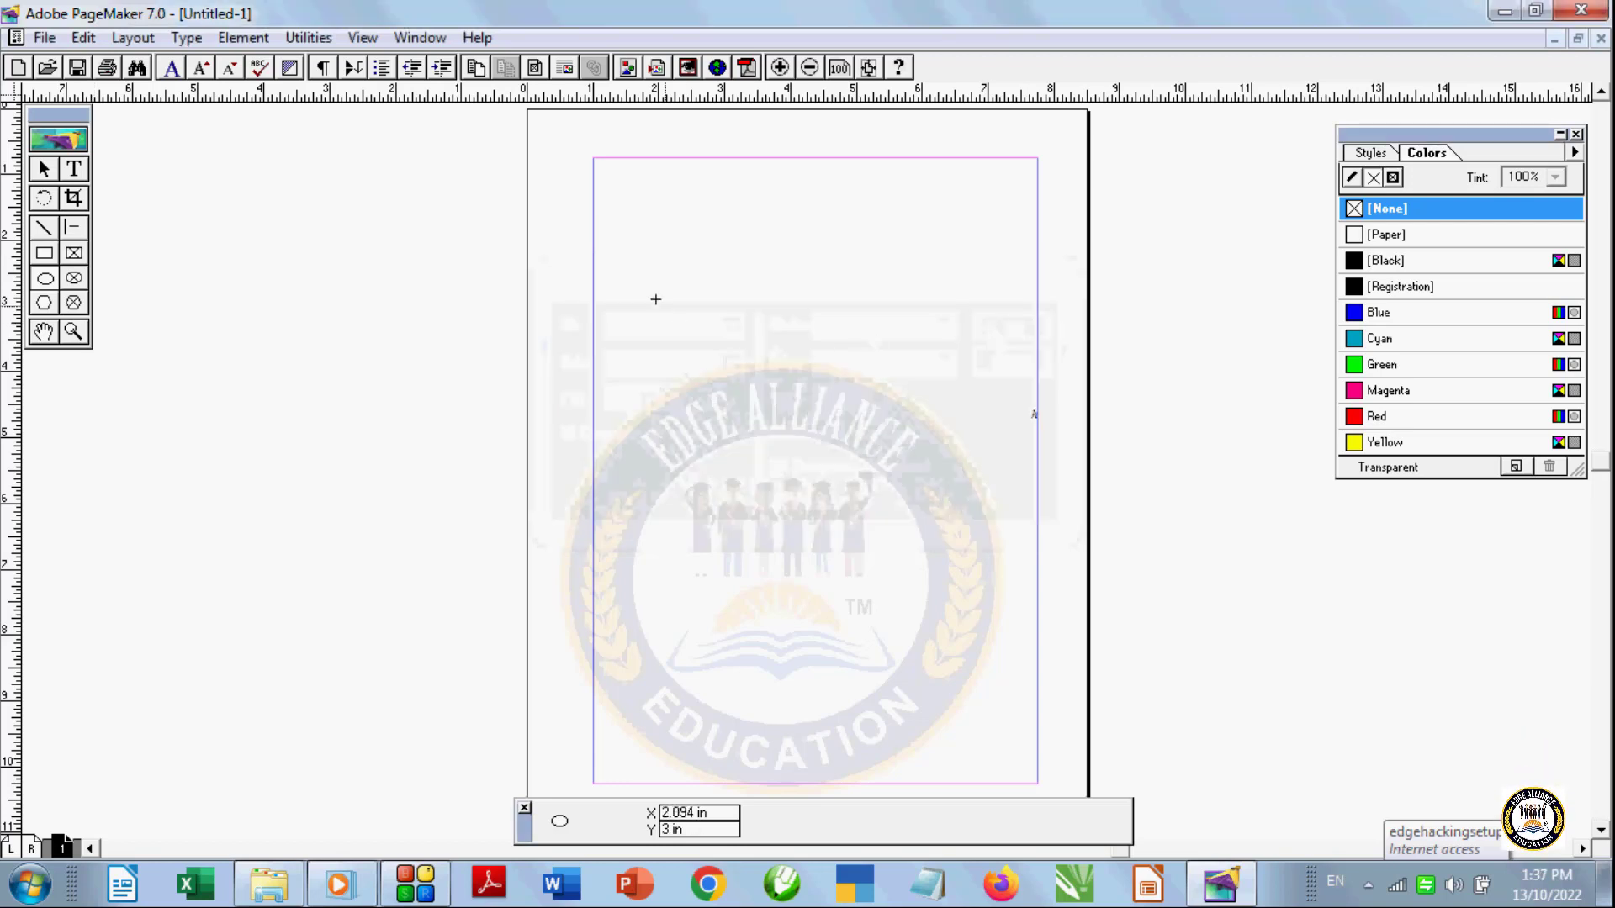
Draw a blue ellipse with a green outline, about 4.64 by 4.95 in, and delete it
mouse_move(653, 294)
left_mouse_down()
mouse_move(721, 389)
mouse_move(960, 617)
left_mouse_up()
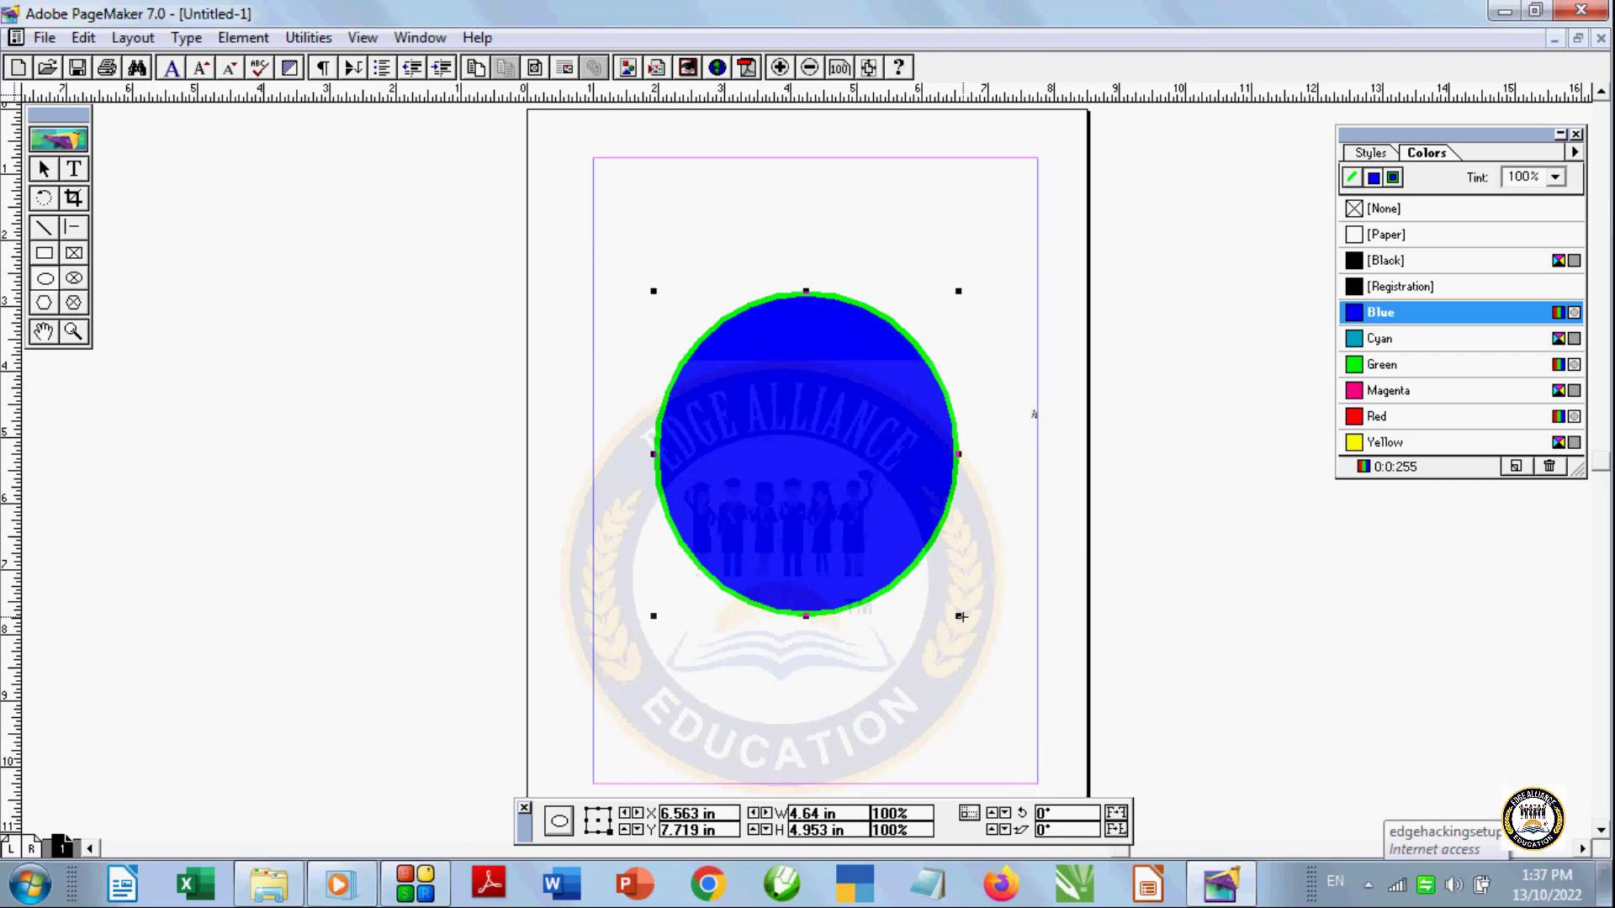
key("Delete")
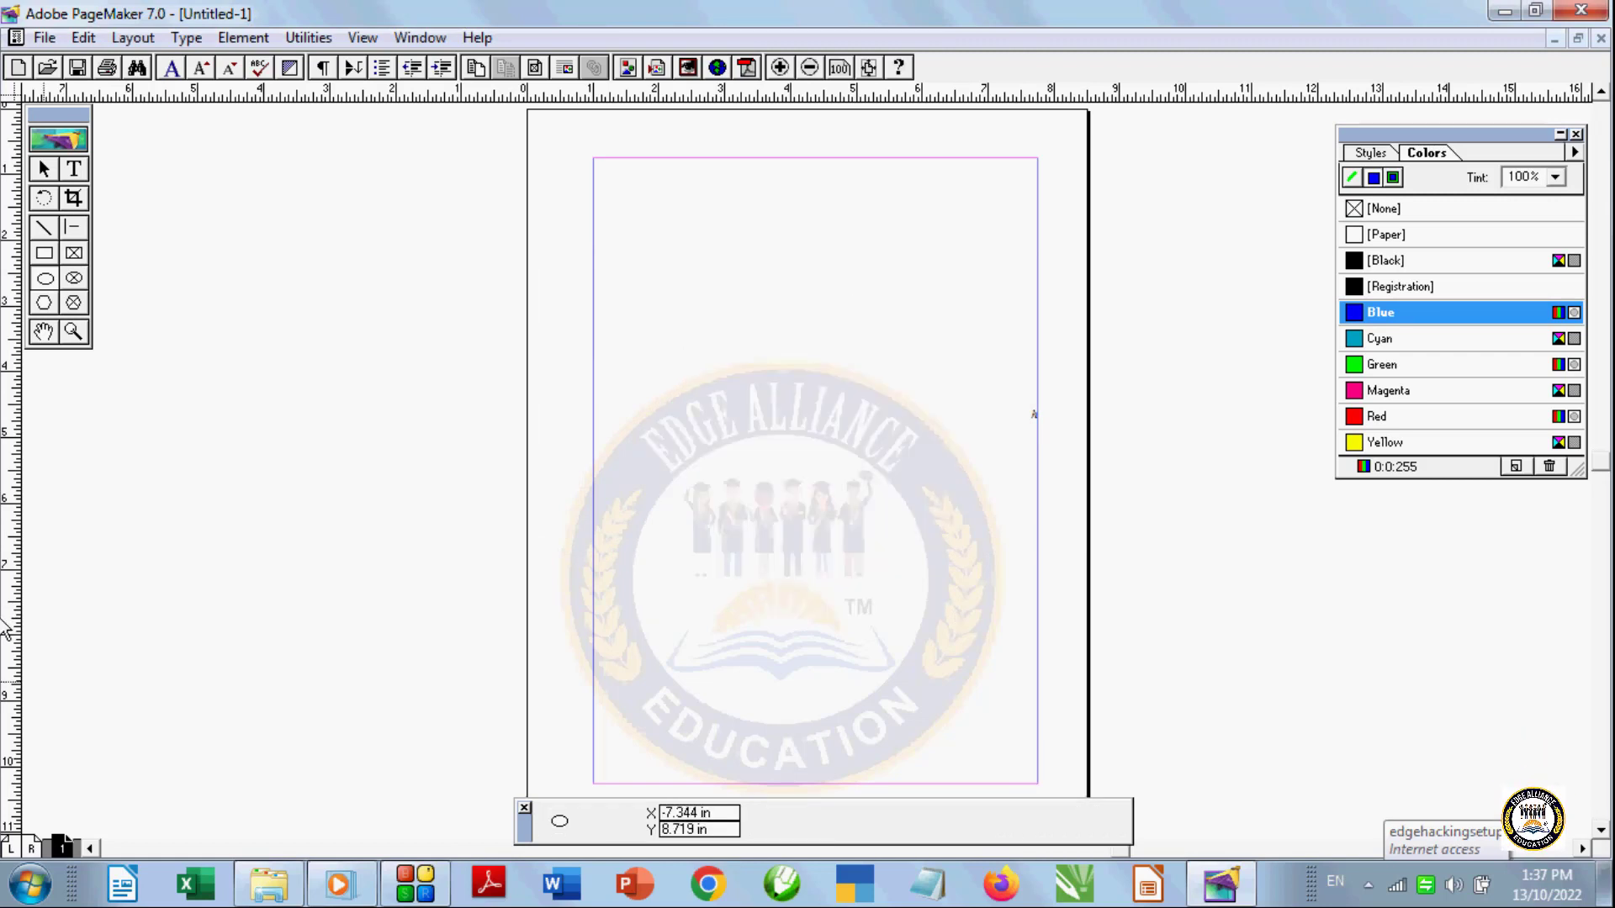
Set the default ellipse fill to the crosshatched grid pattern in Green
double_click(45, 279)
left_click(698, 331)
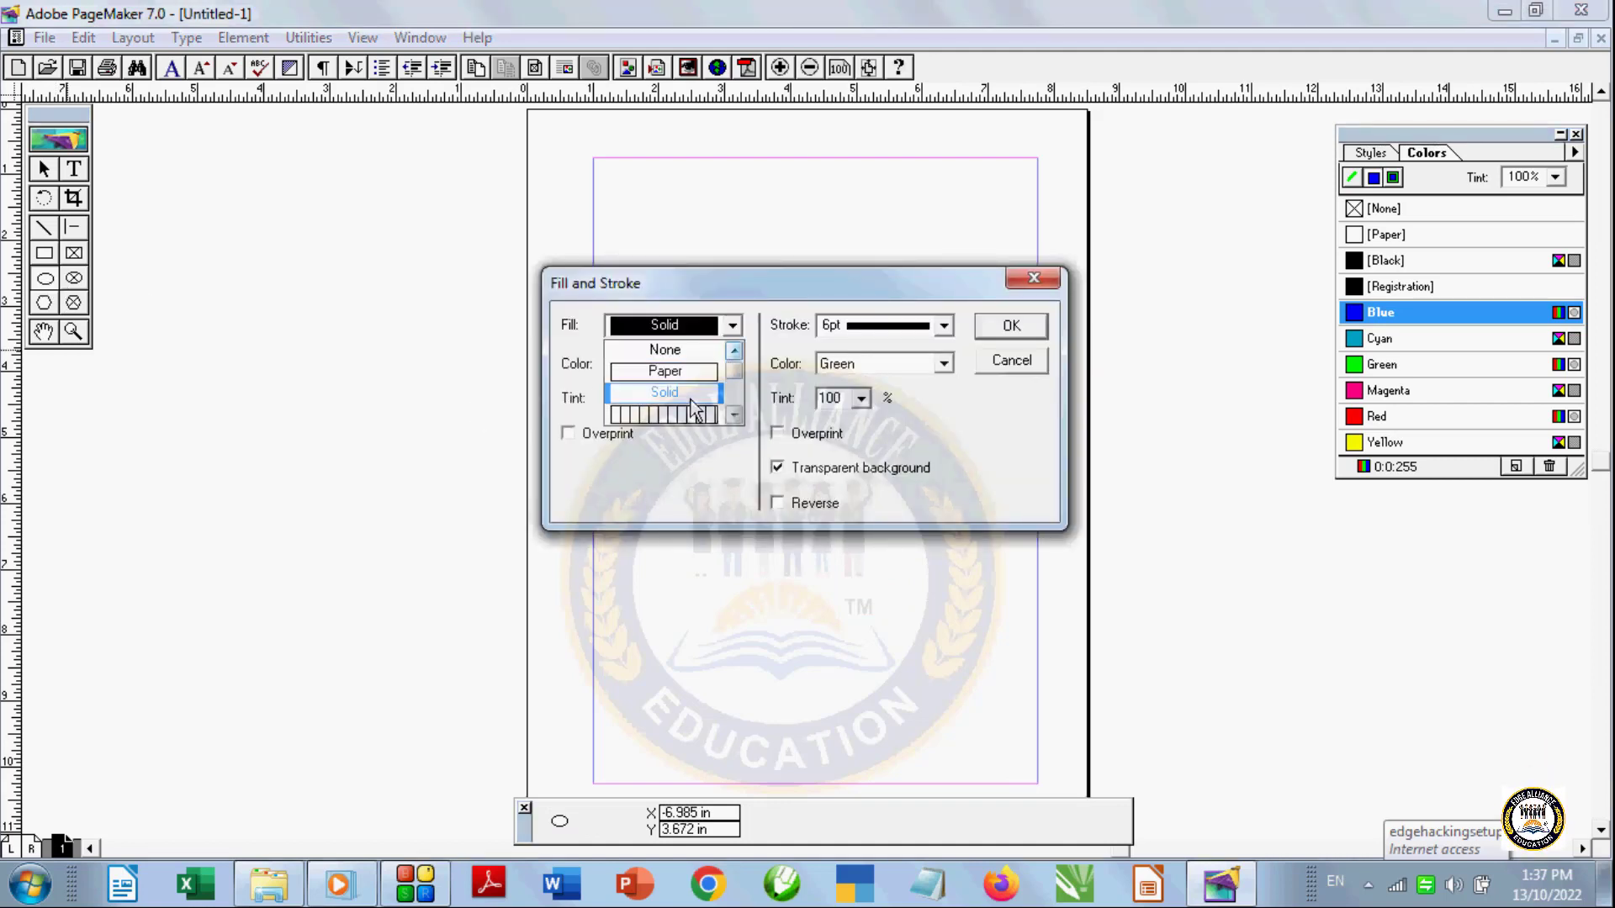
mouse_move(735, 366)
left_mouse_down()
mouse_move(737, 389)
mouse_move(735, 363)
left_mouse_up()
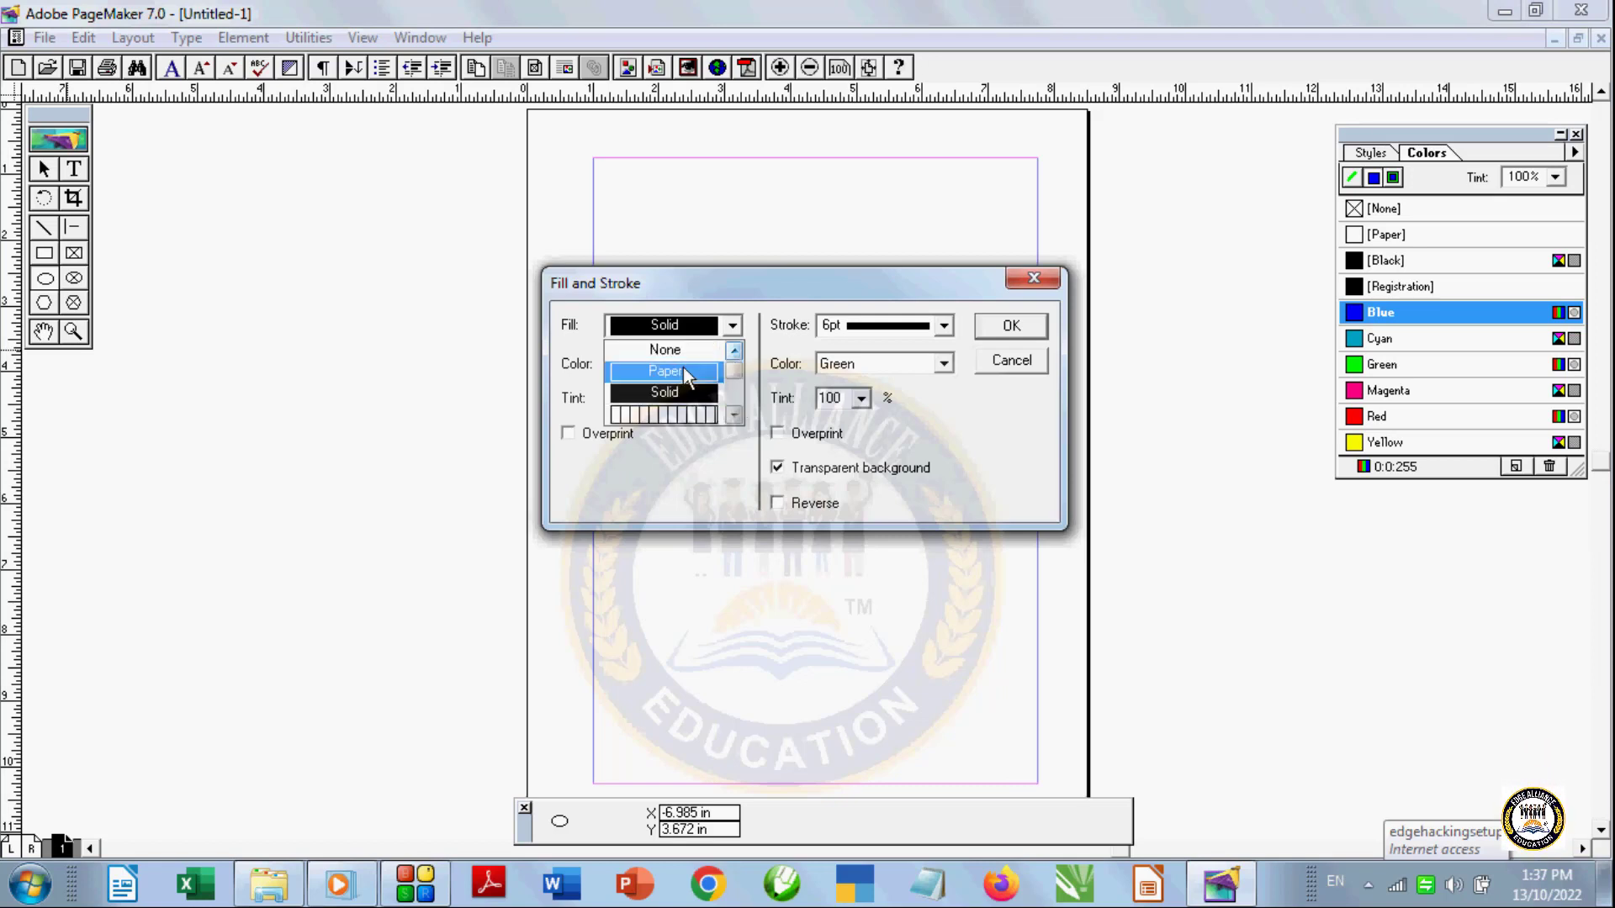
left_click(688, 405)
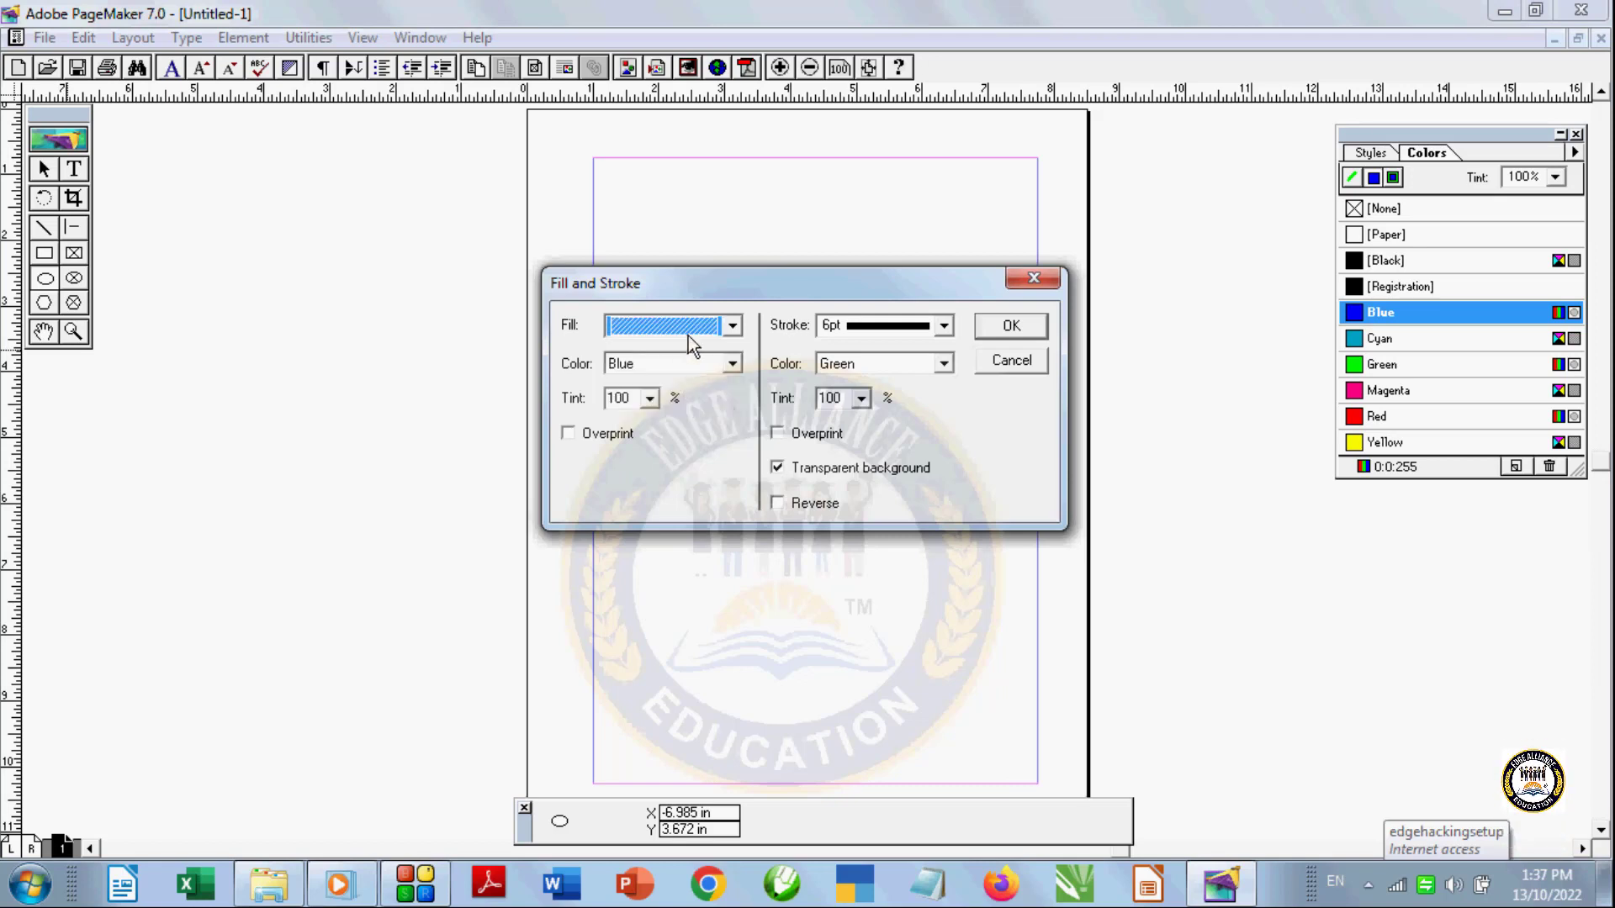
left_click(673, 326)
left_click(684, 409)
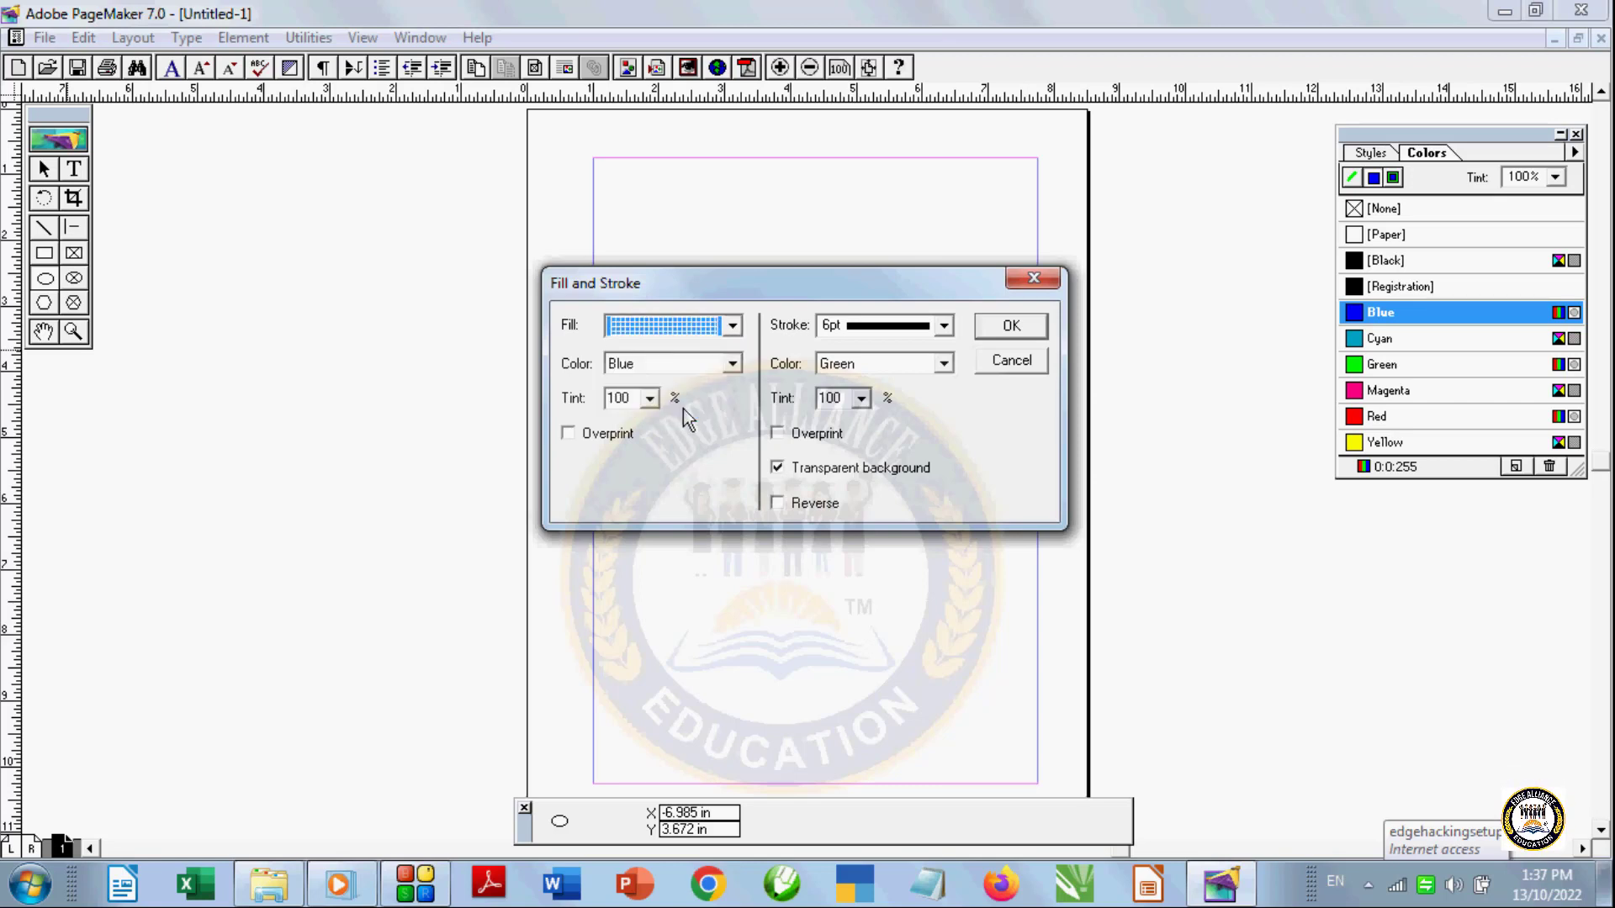
left_click(692, 371)
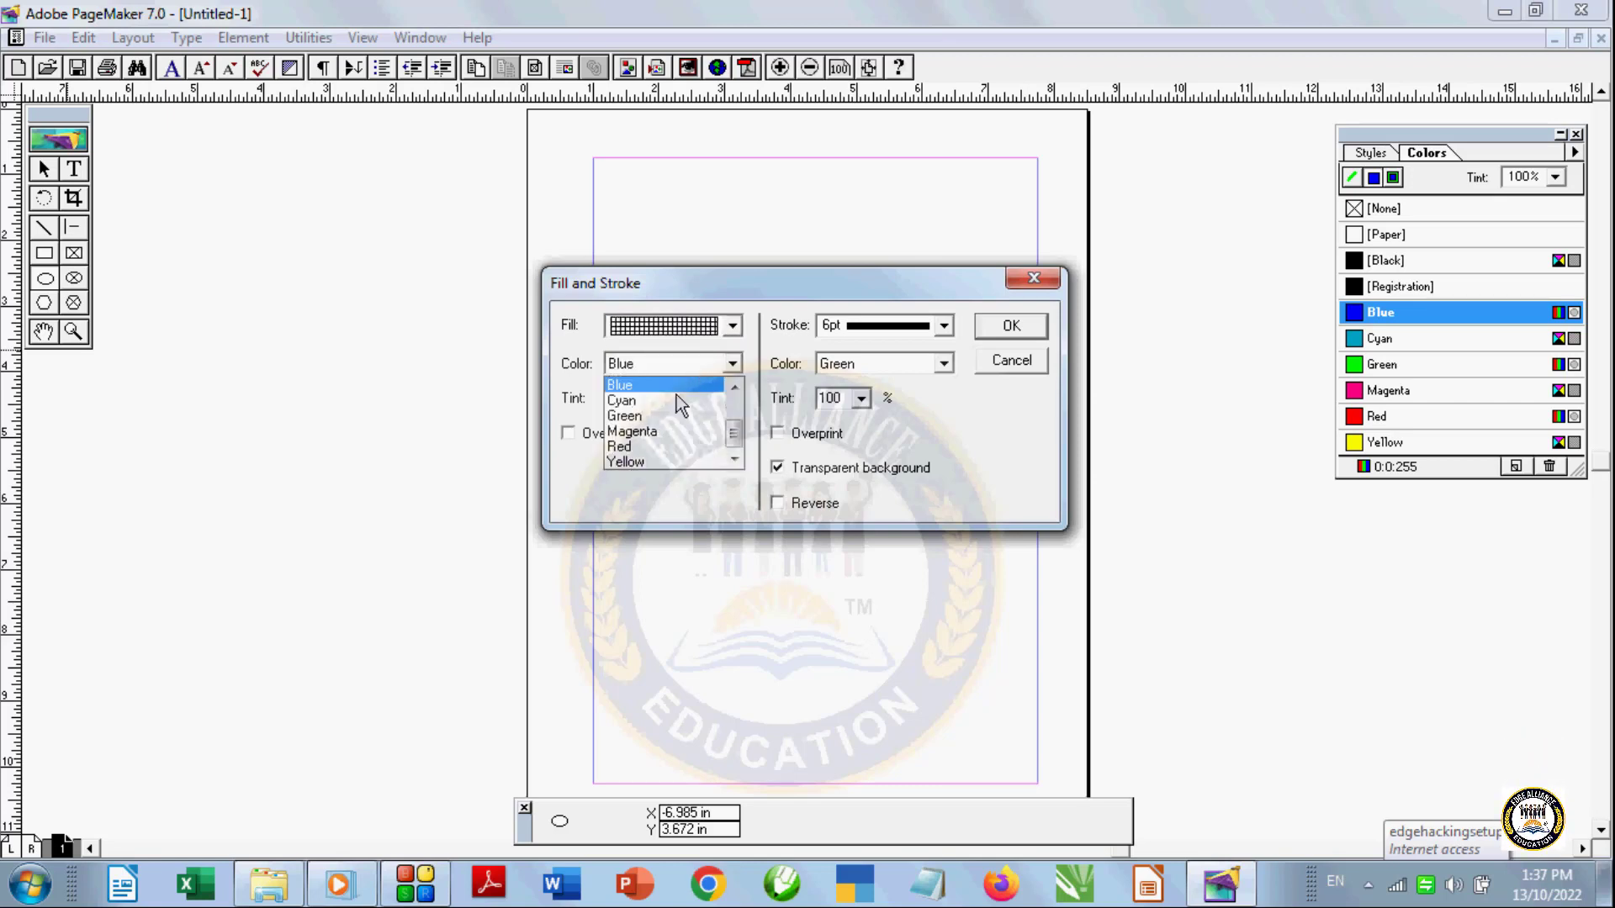
left_click(663, 416)
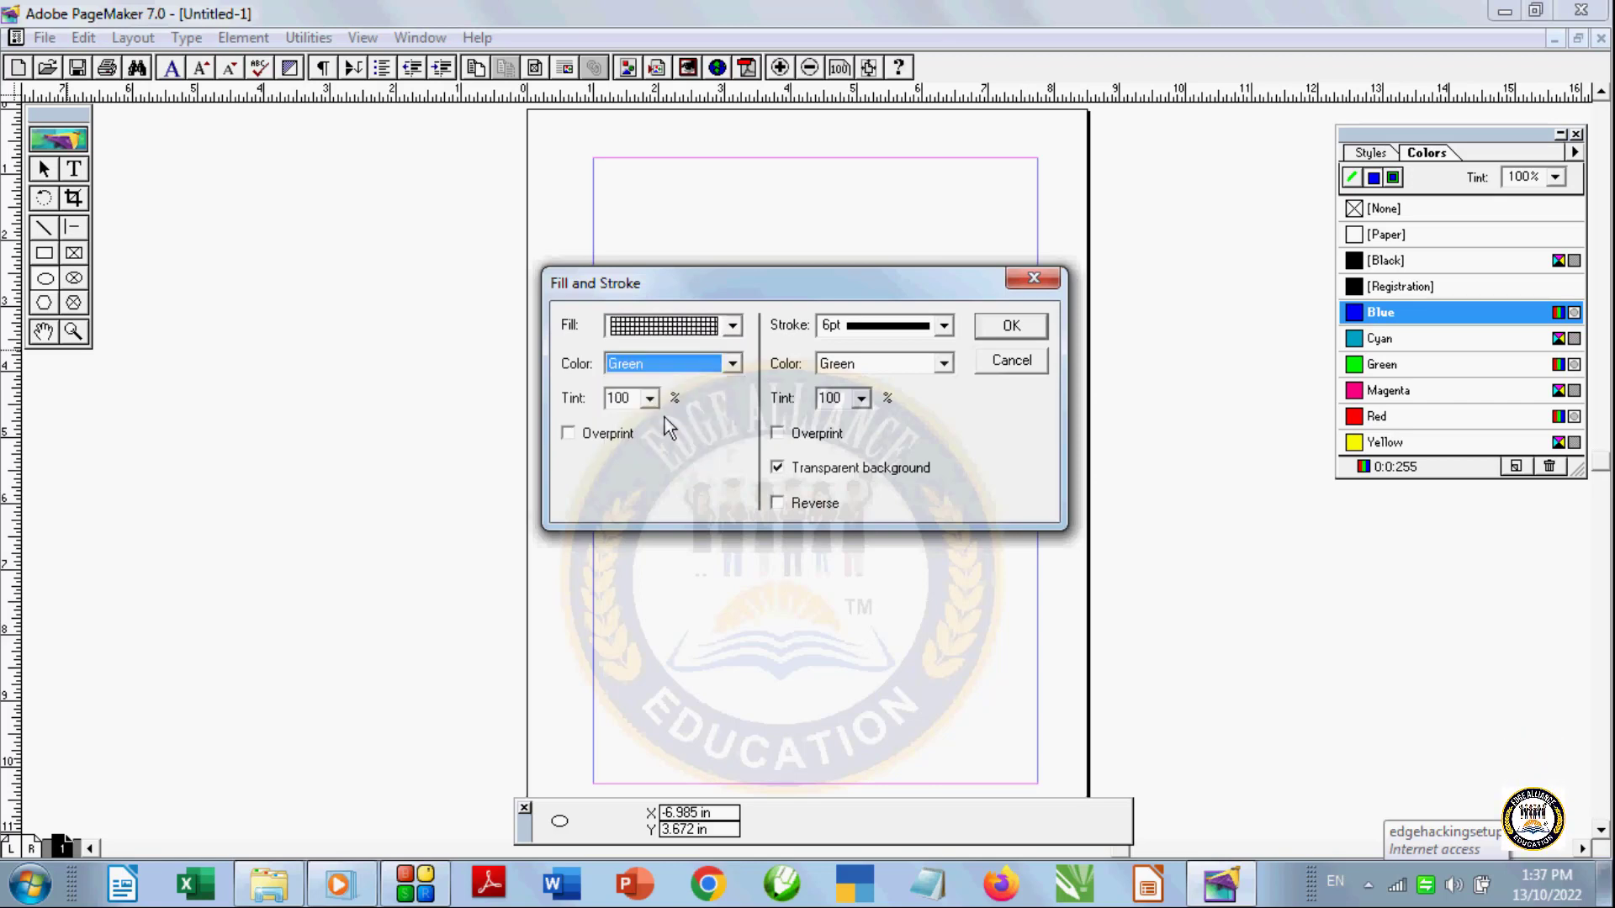
Set the default stroke to the 4pt square-dotted line in Blue and draw an ellipse about 3.78 by 4.28 in
left_click(929, 327)
scroll(941, 392, "down", 2)
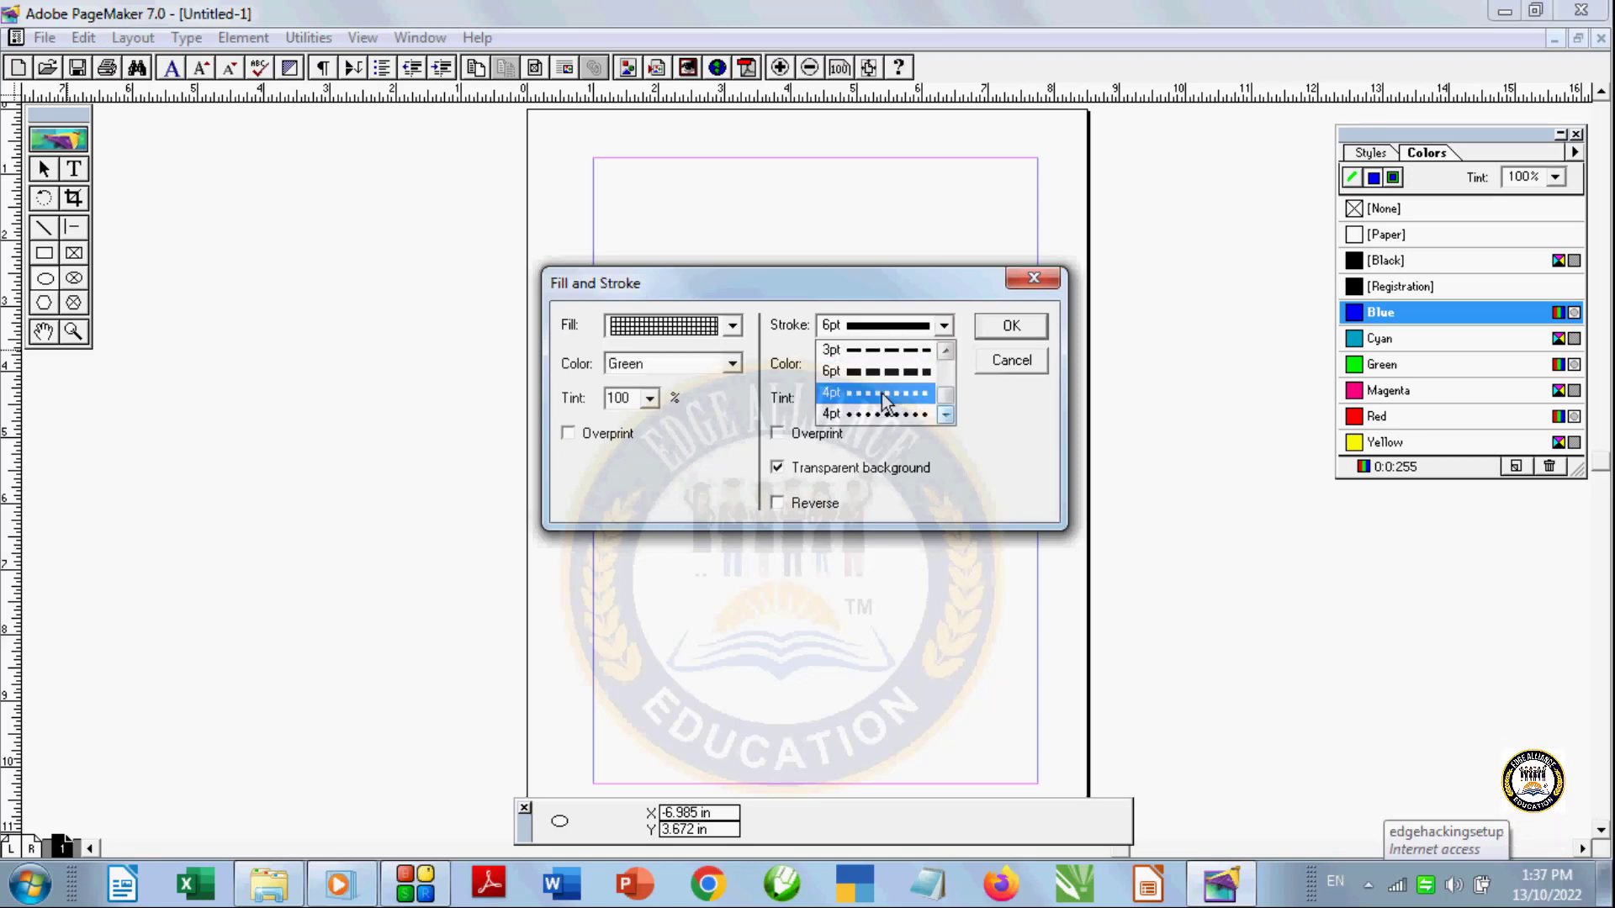
left_click(881, 396)
left_click(924, 335)
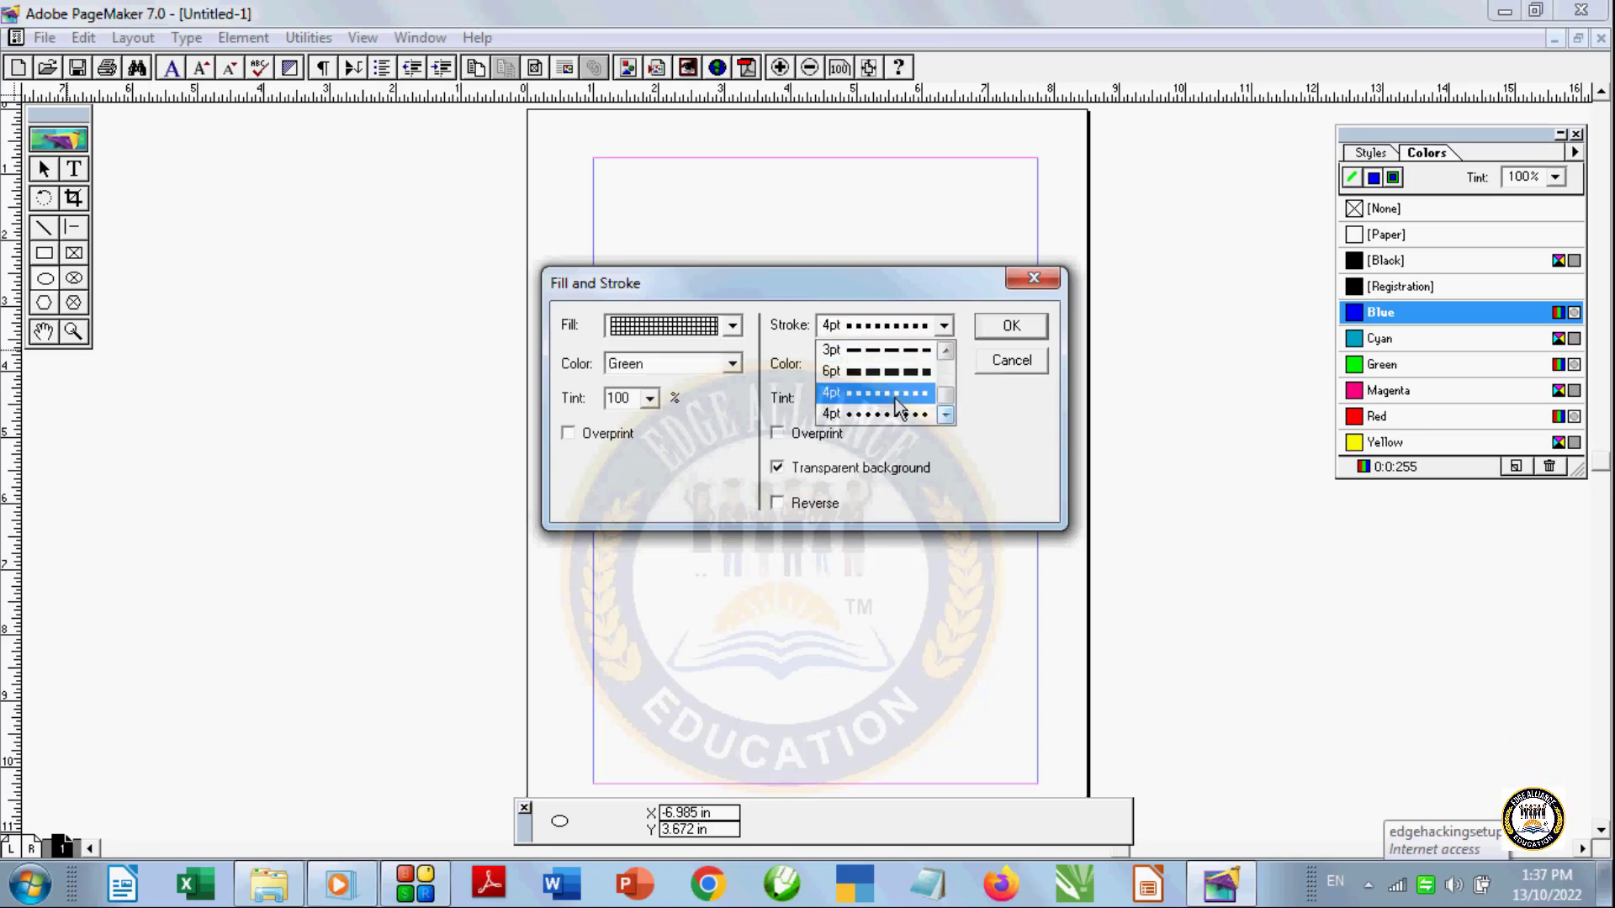
left_click(891, 391)
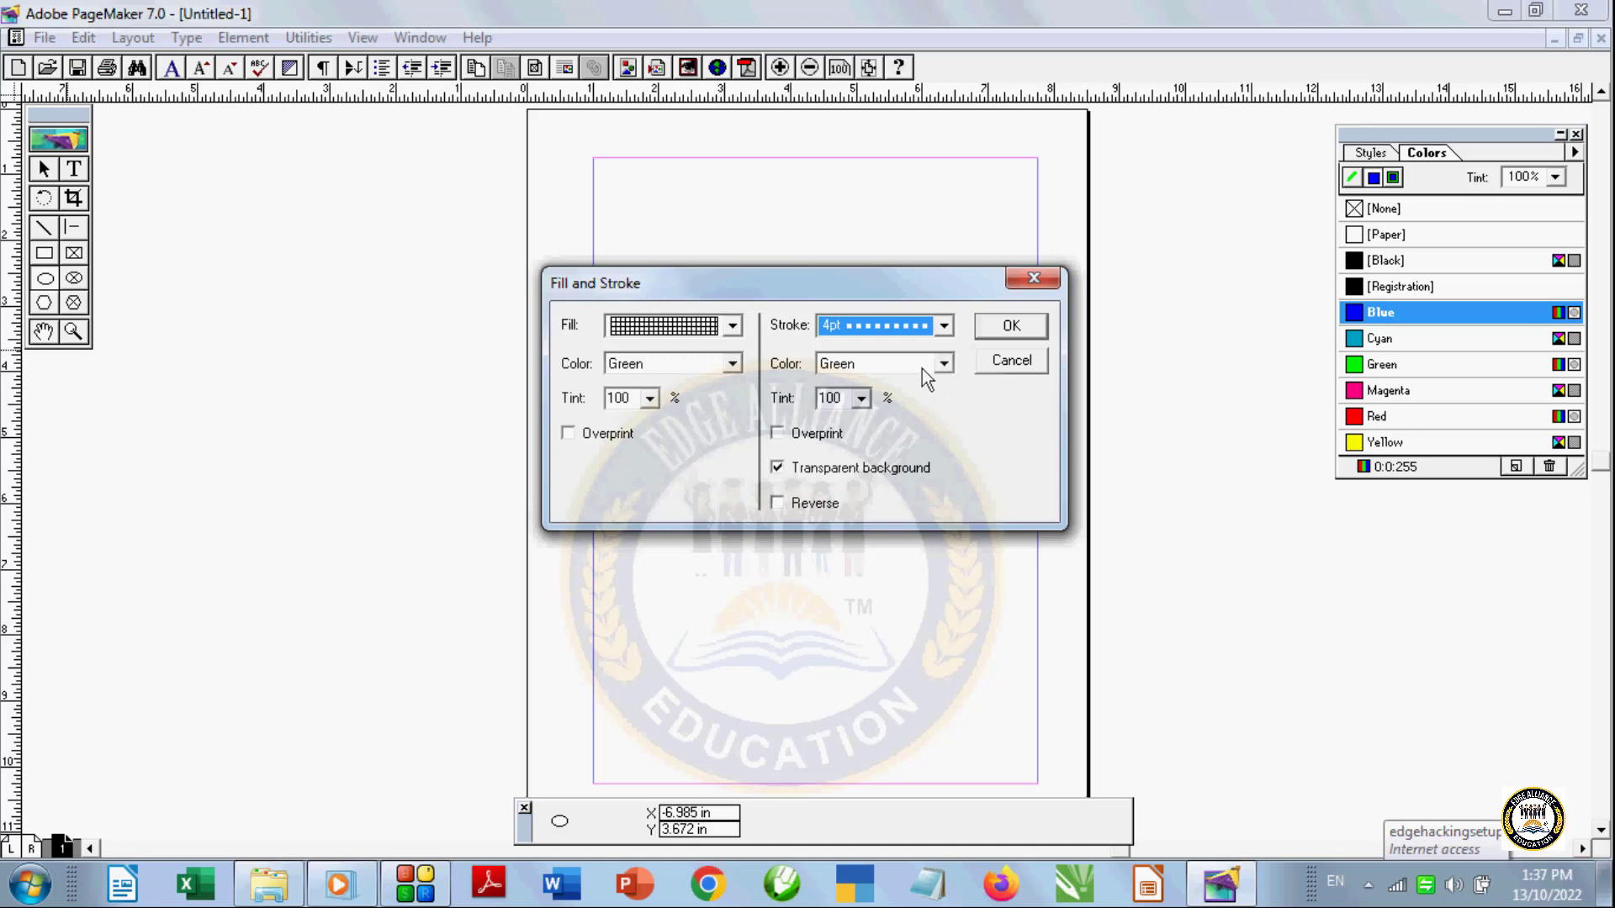
left_click(922, 368)
left_click(992, 325)
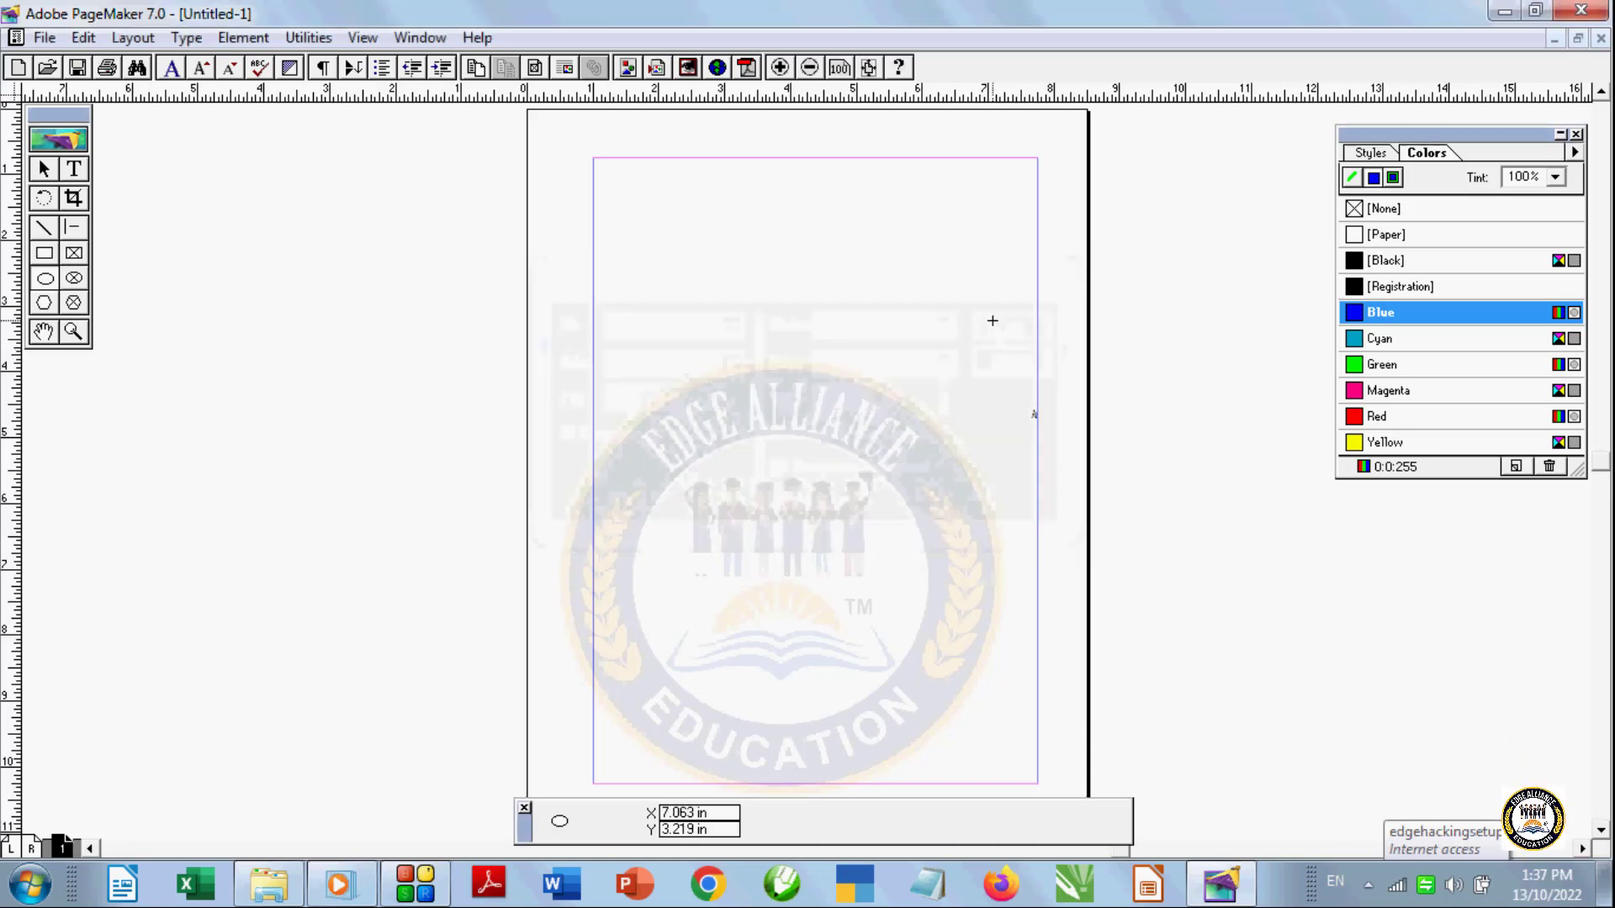
mouse_move(688, 270)
left_mouse_down()
mouse_move(851, 498)
mouse_move(935, 551)
left_mouse_up()
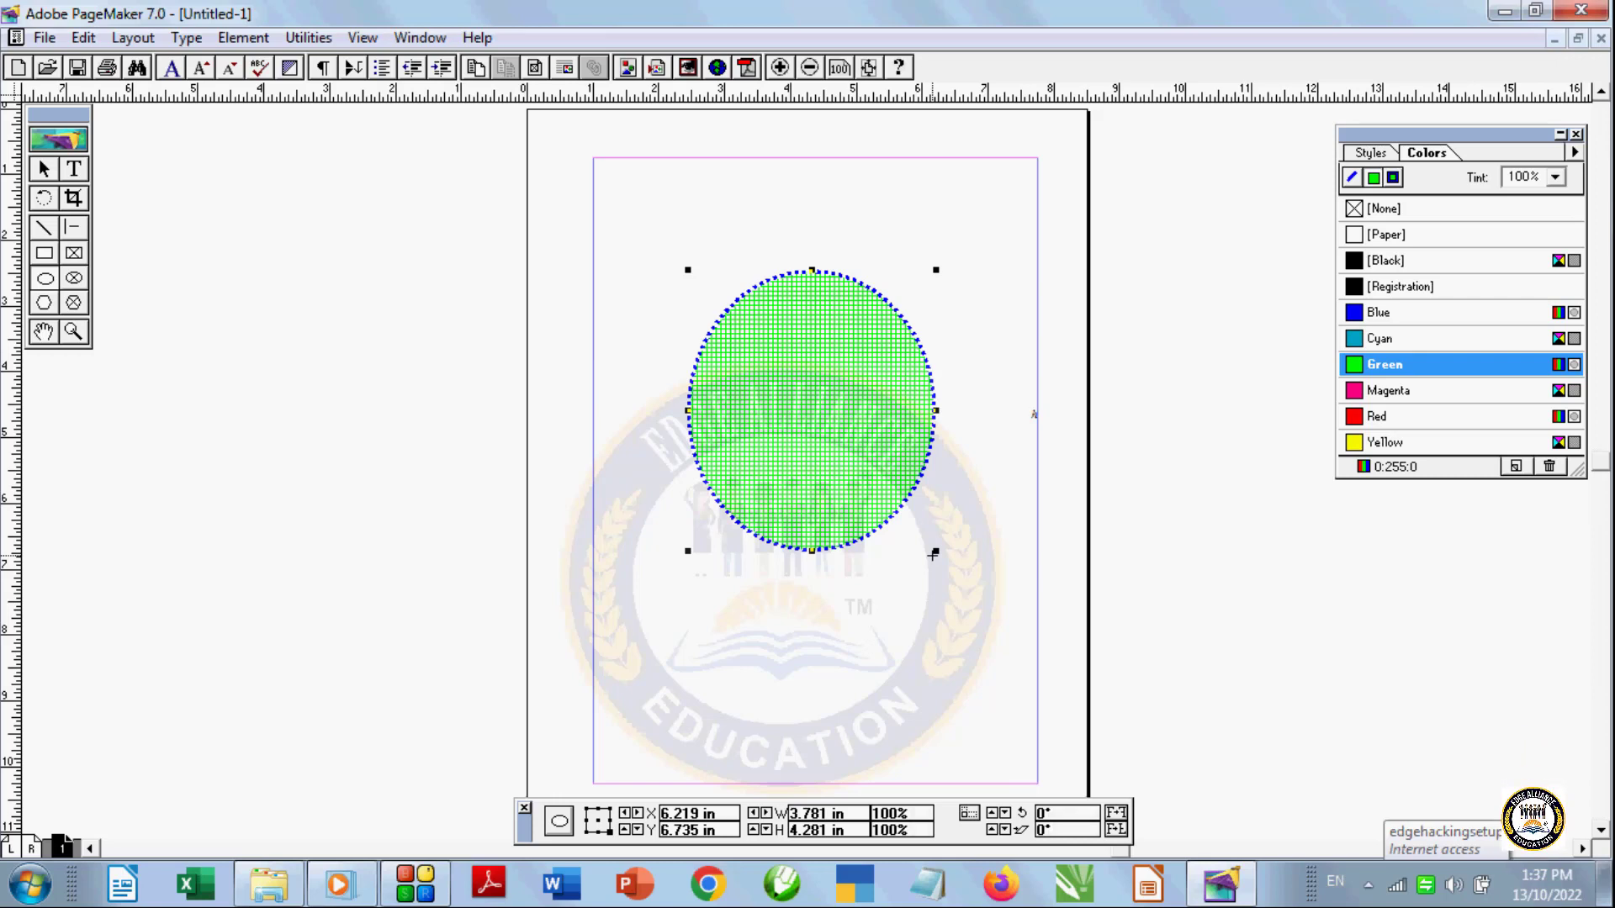
Delete the dotted-outline ellipse and set the default ellipse fill to Solid
key("Delete")
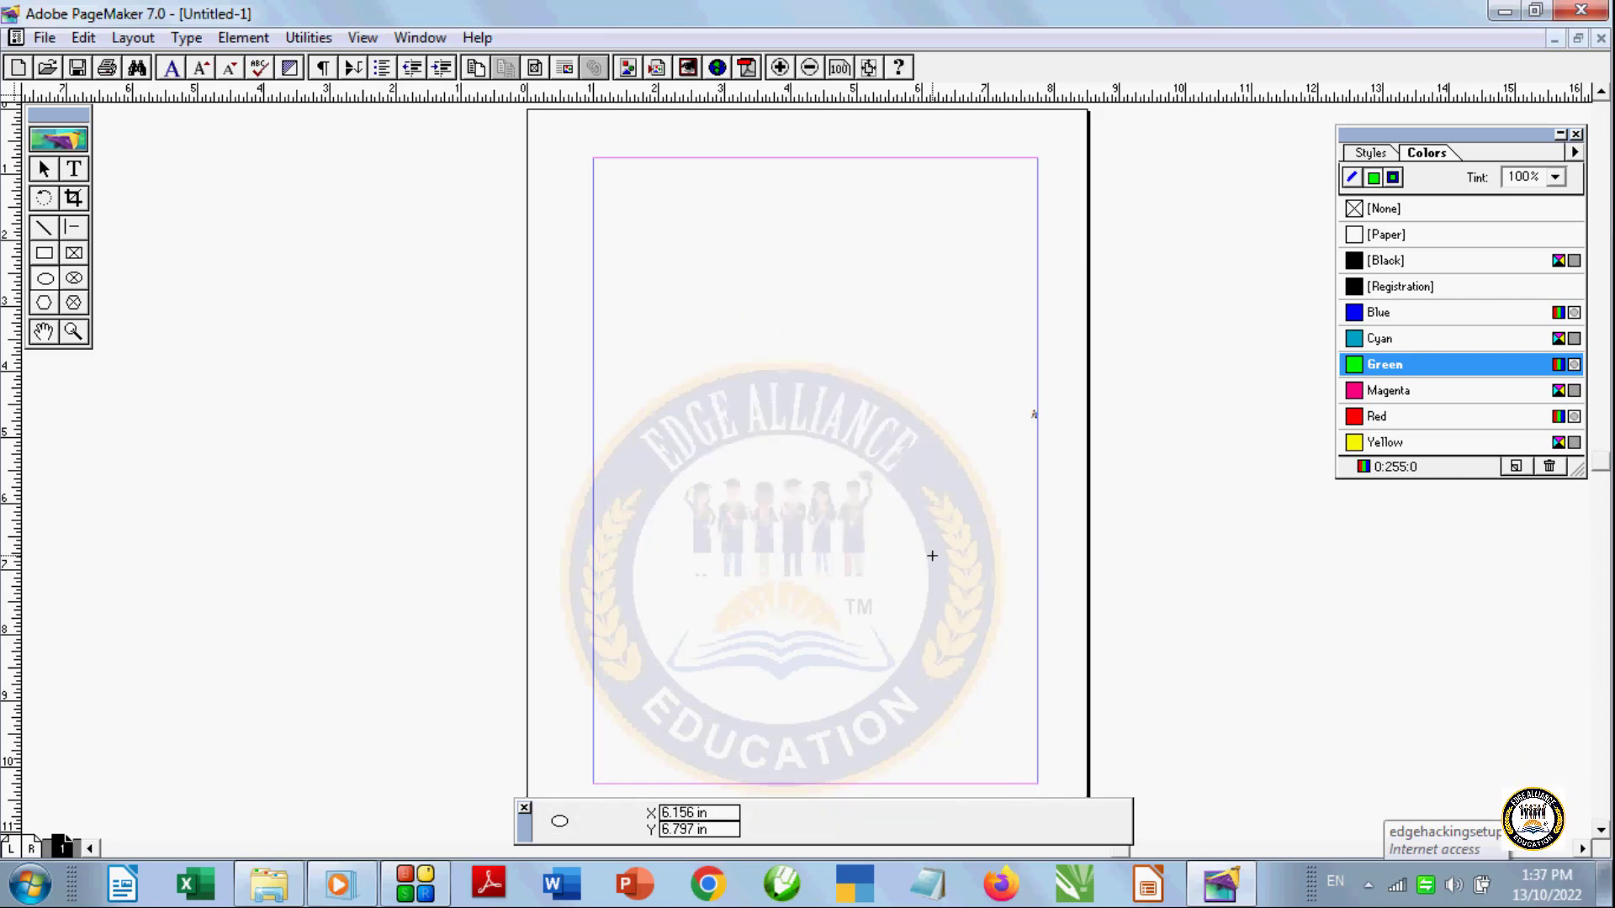
double_click(45, 279)
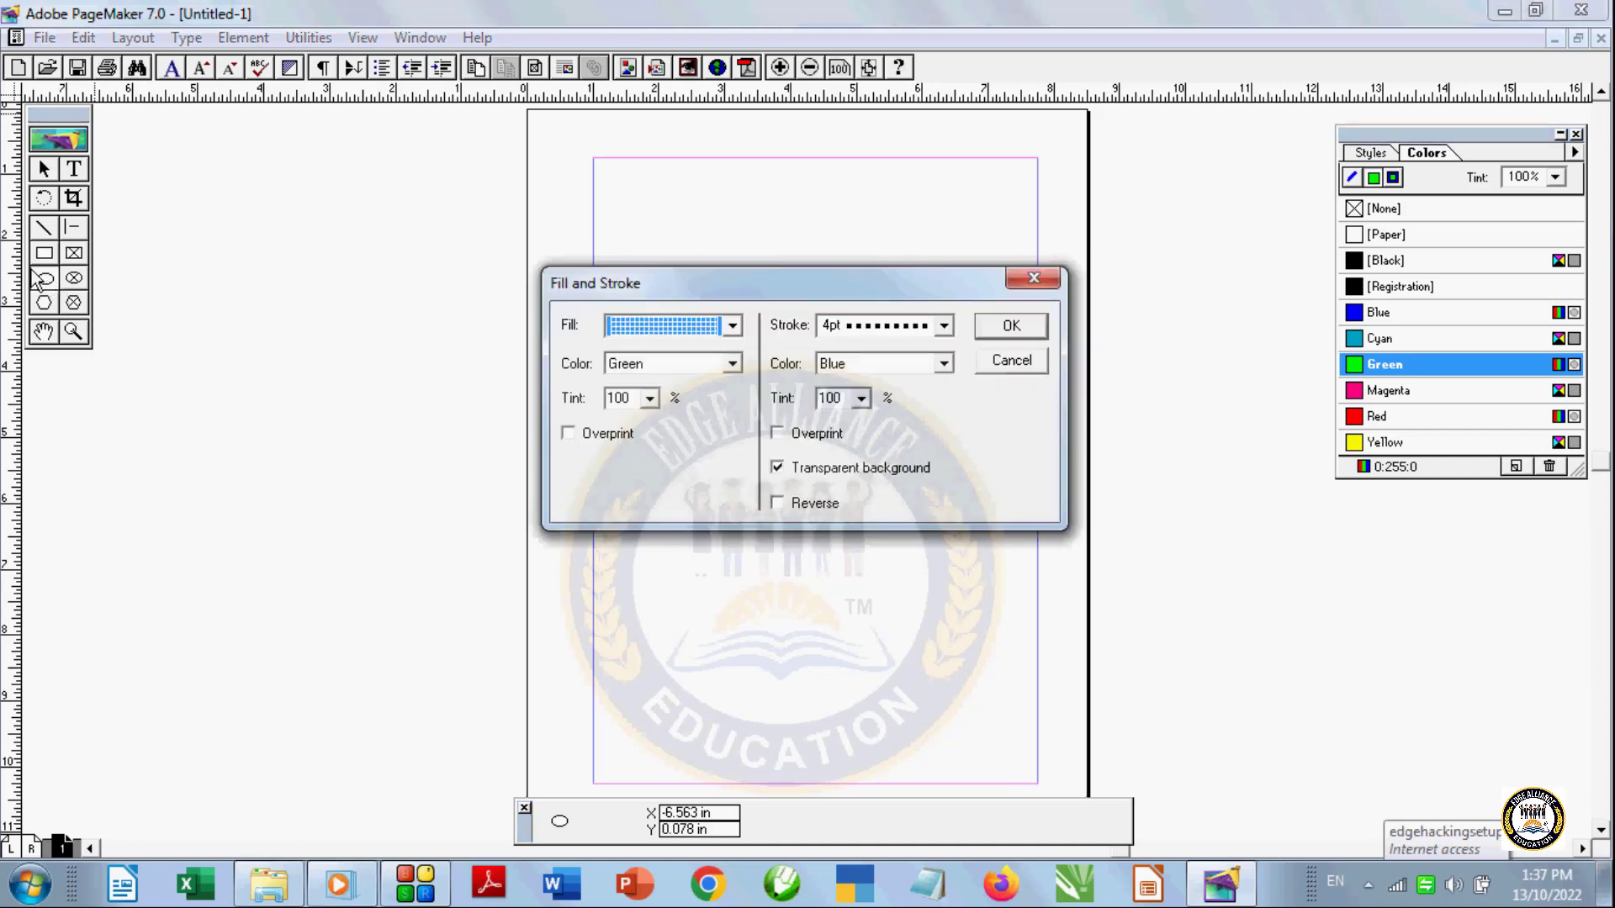
left_click(705, 326)
left_click_drag(731, 405, 732, 332)
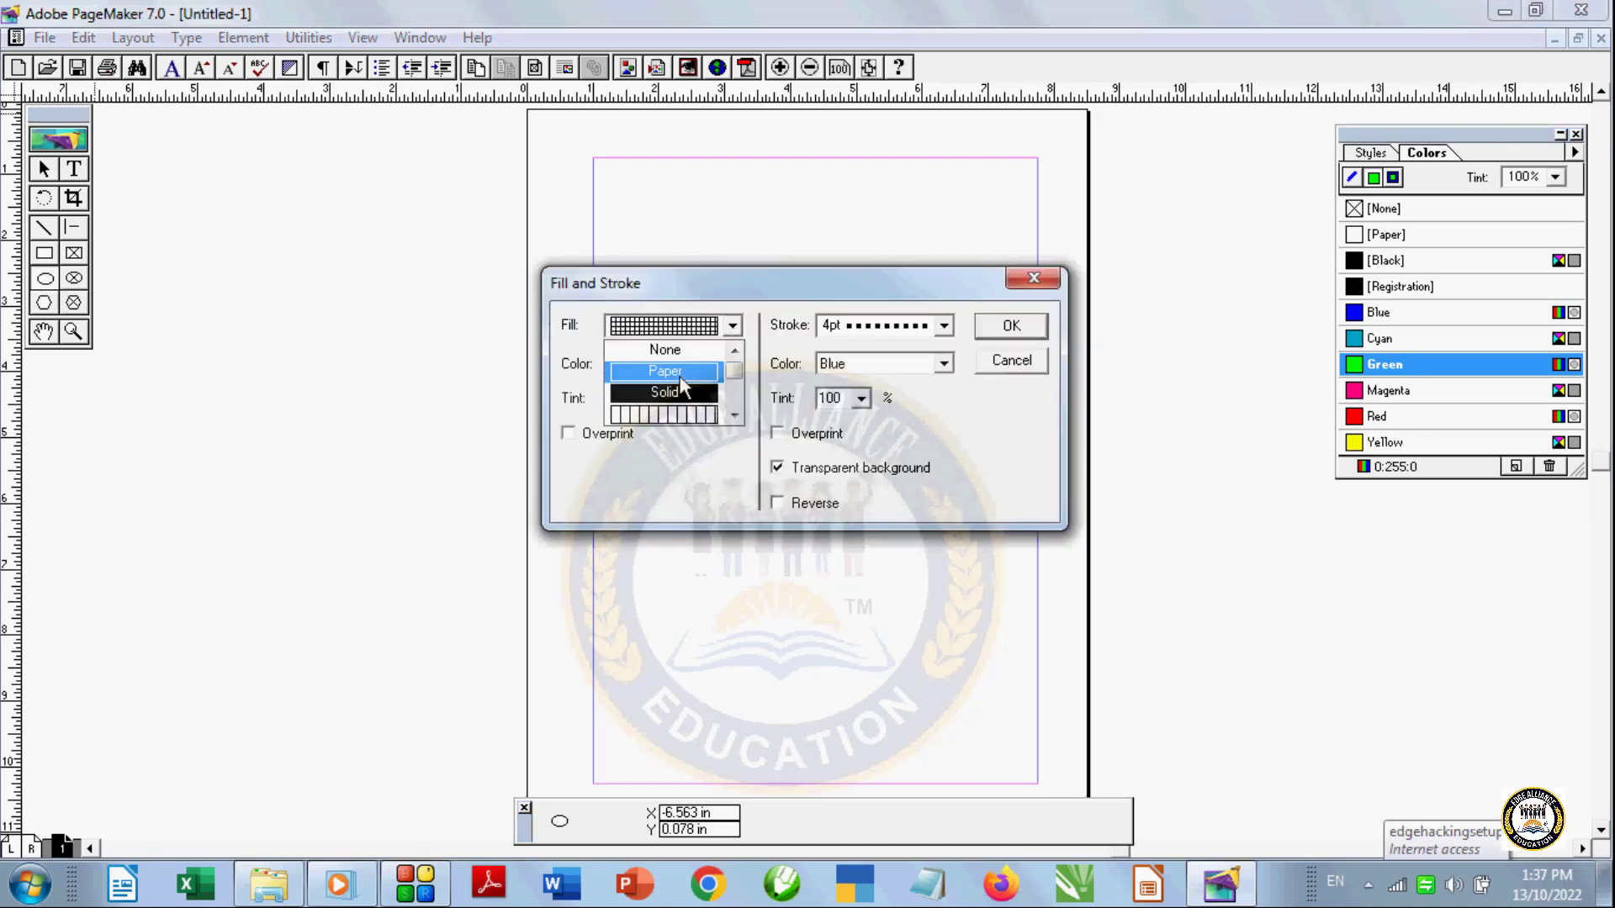
left_click(683, 389)
Set the default ellipse stroke to None, accept the settings, and draw and delete a test ellipse
left_click(895, 328)
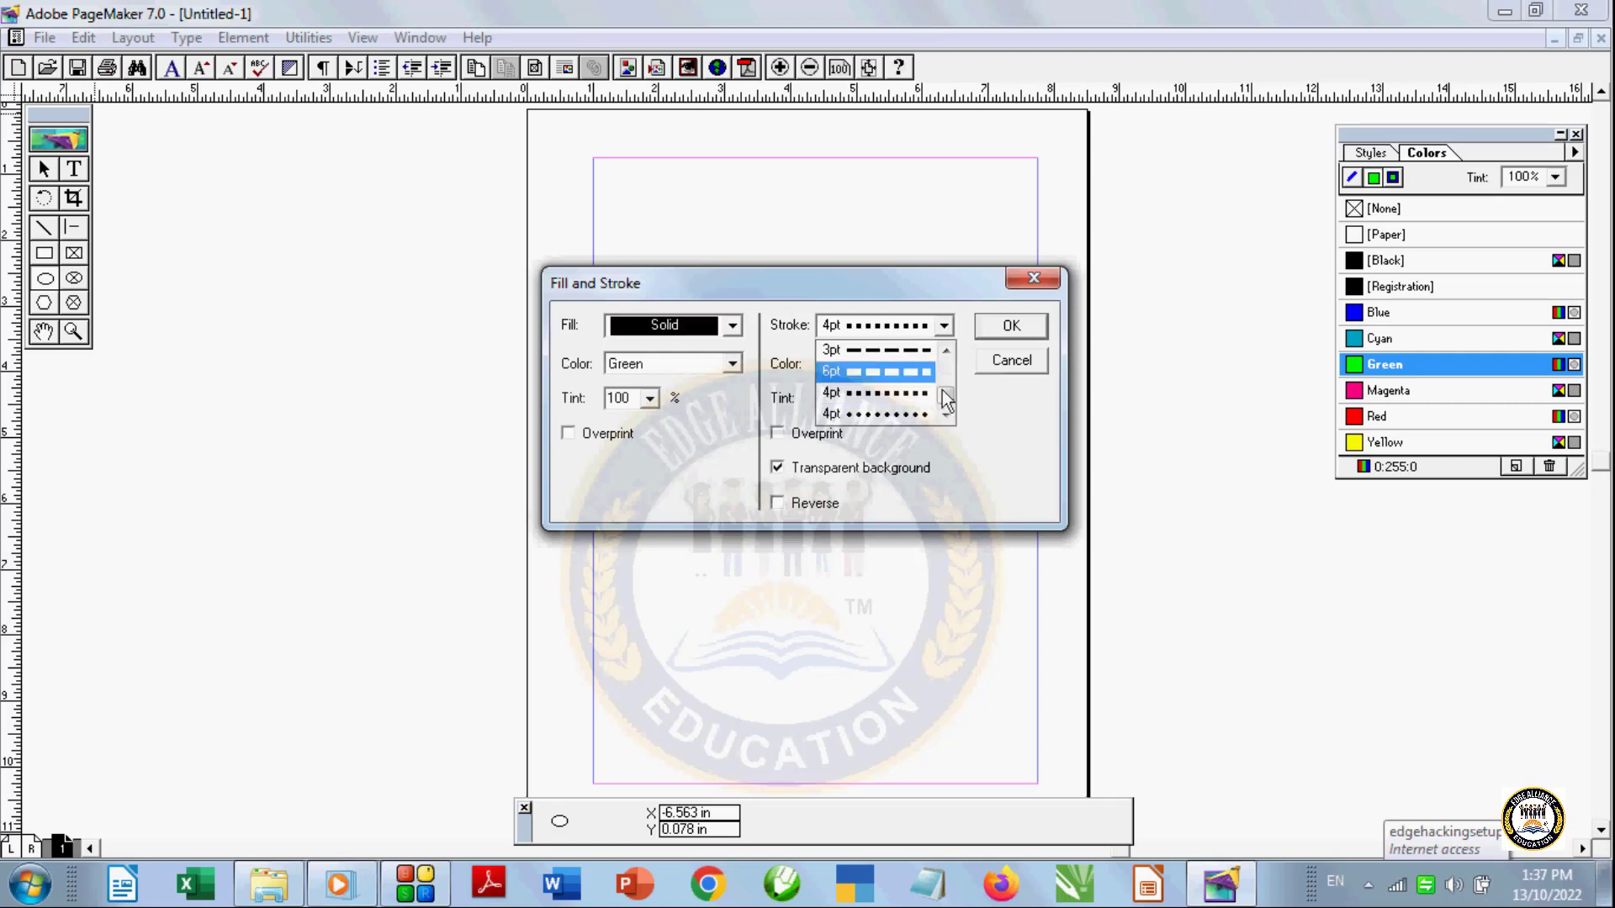
left_click_drag(948, 402, 947, 345)
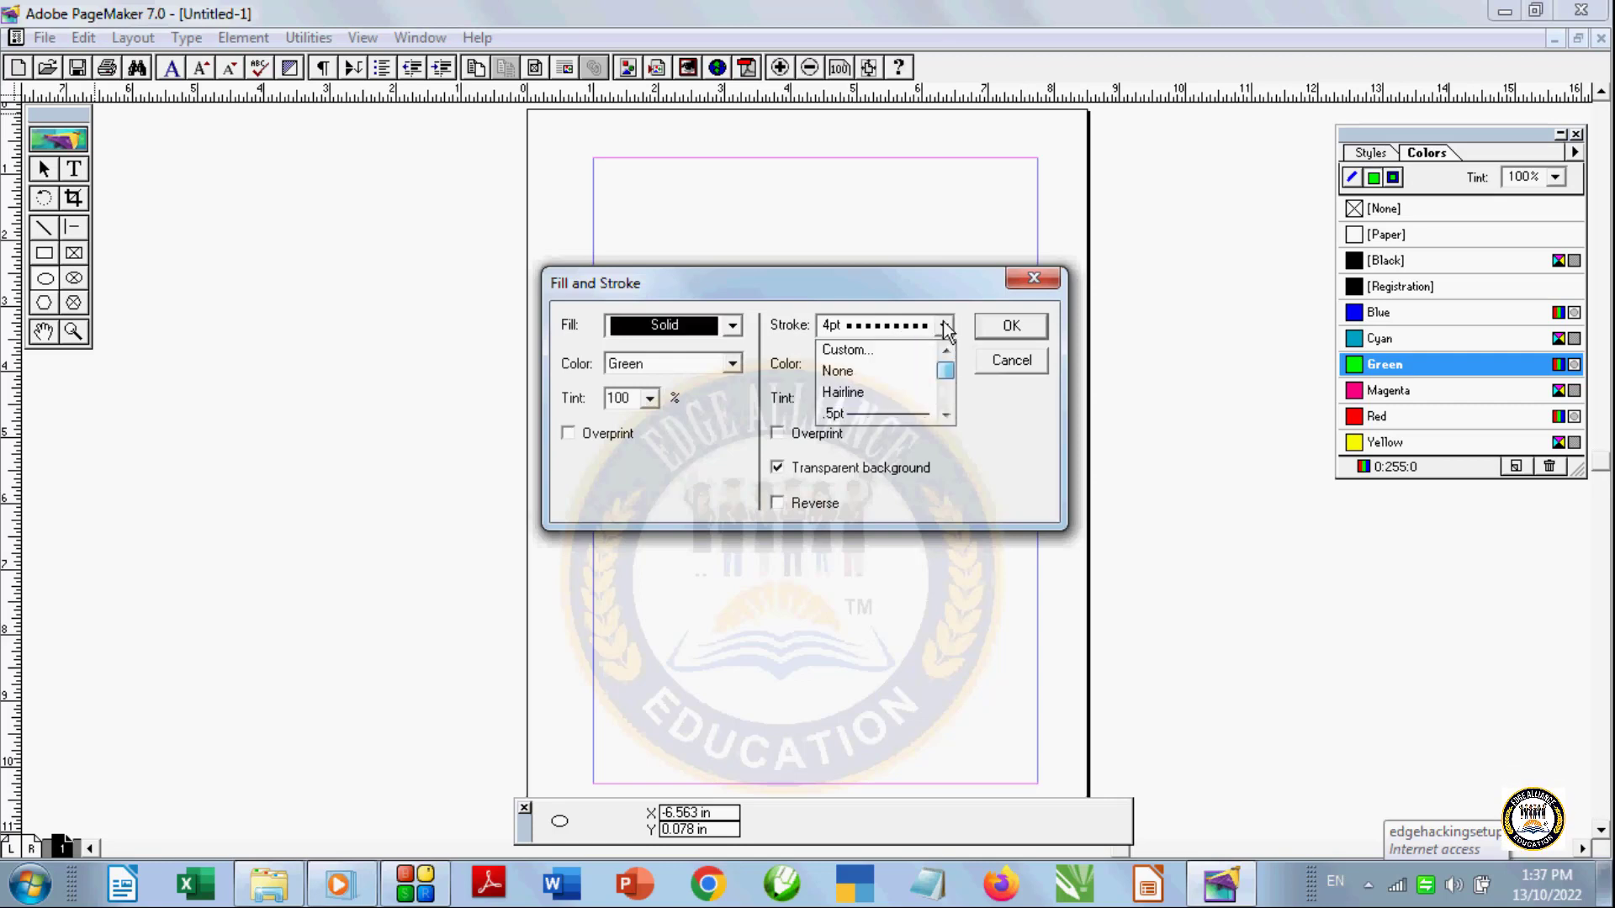
left_click(918, 375)
left_click(1008, 328)
left_click_drag(715, 343, 879, 487)
key("Delete")
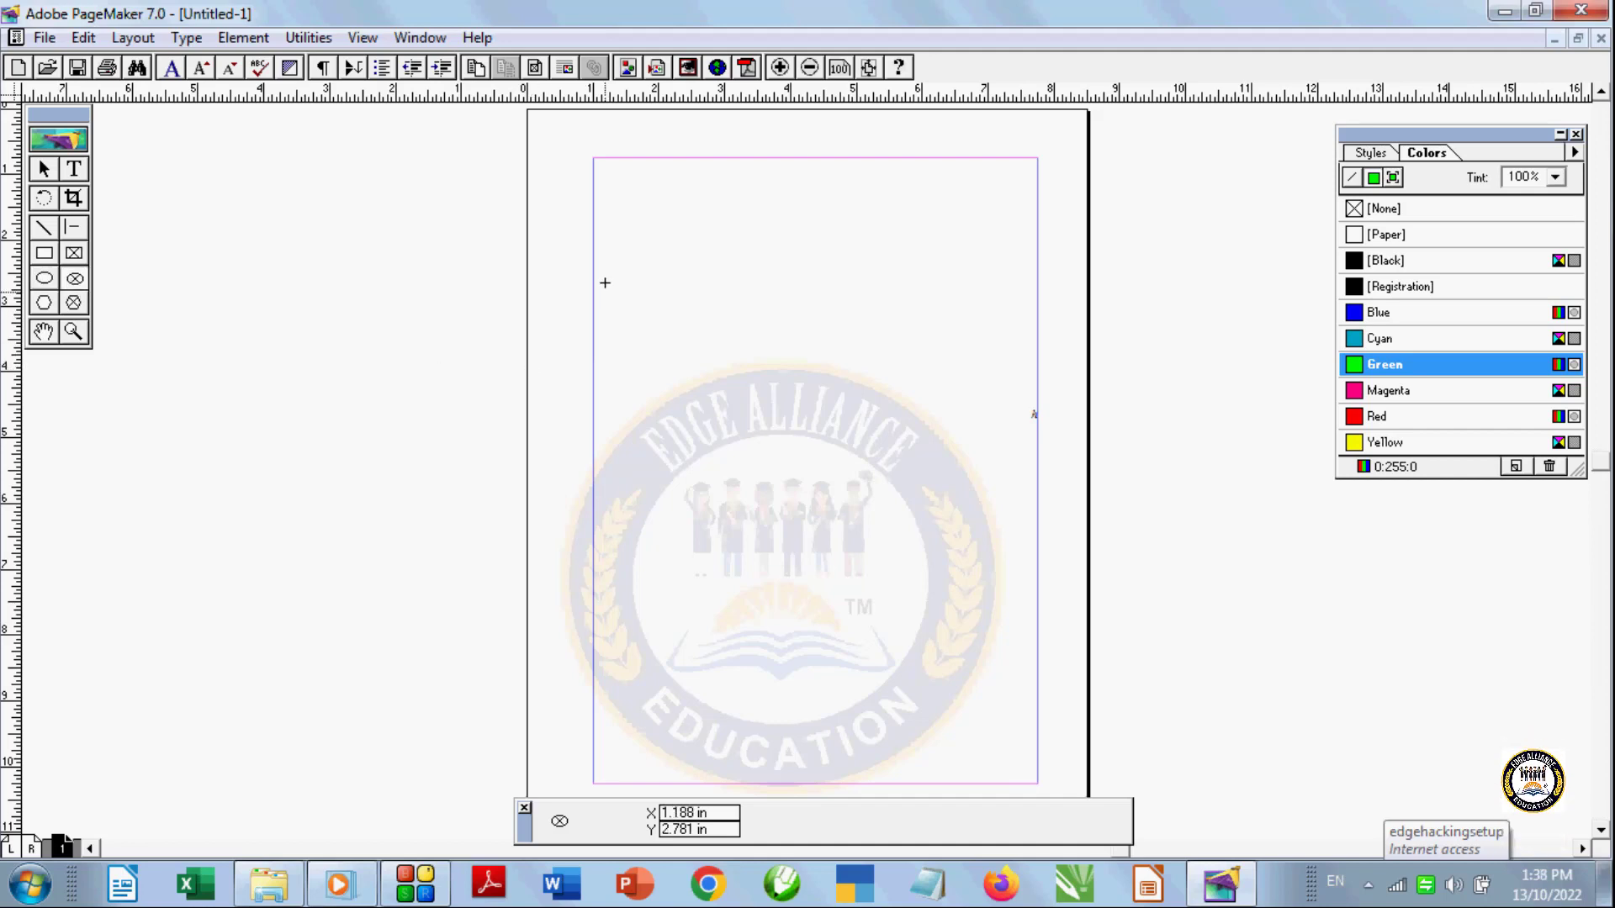
Draw an elliptical frame about 4.27 by 4.49 in and set its colour to [None]
left_click_drag(608, 273, 889, 569)
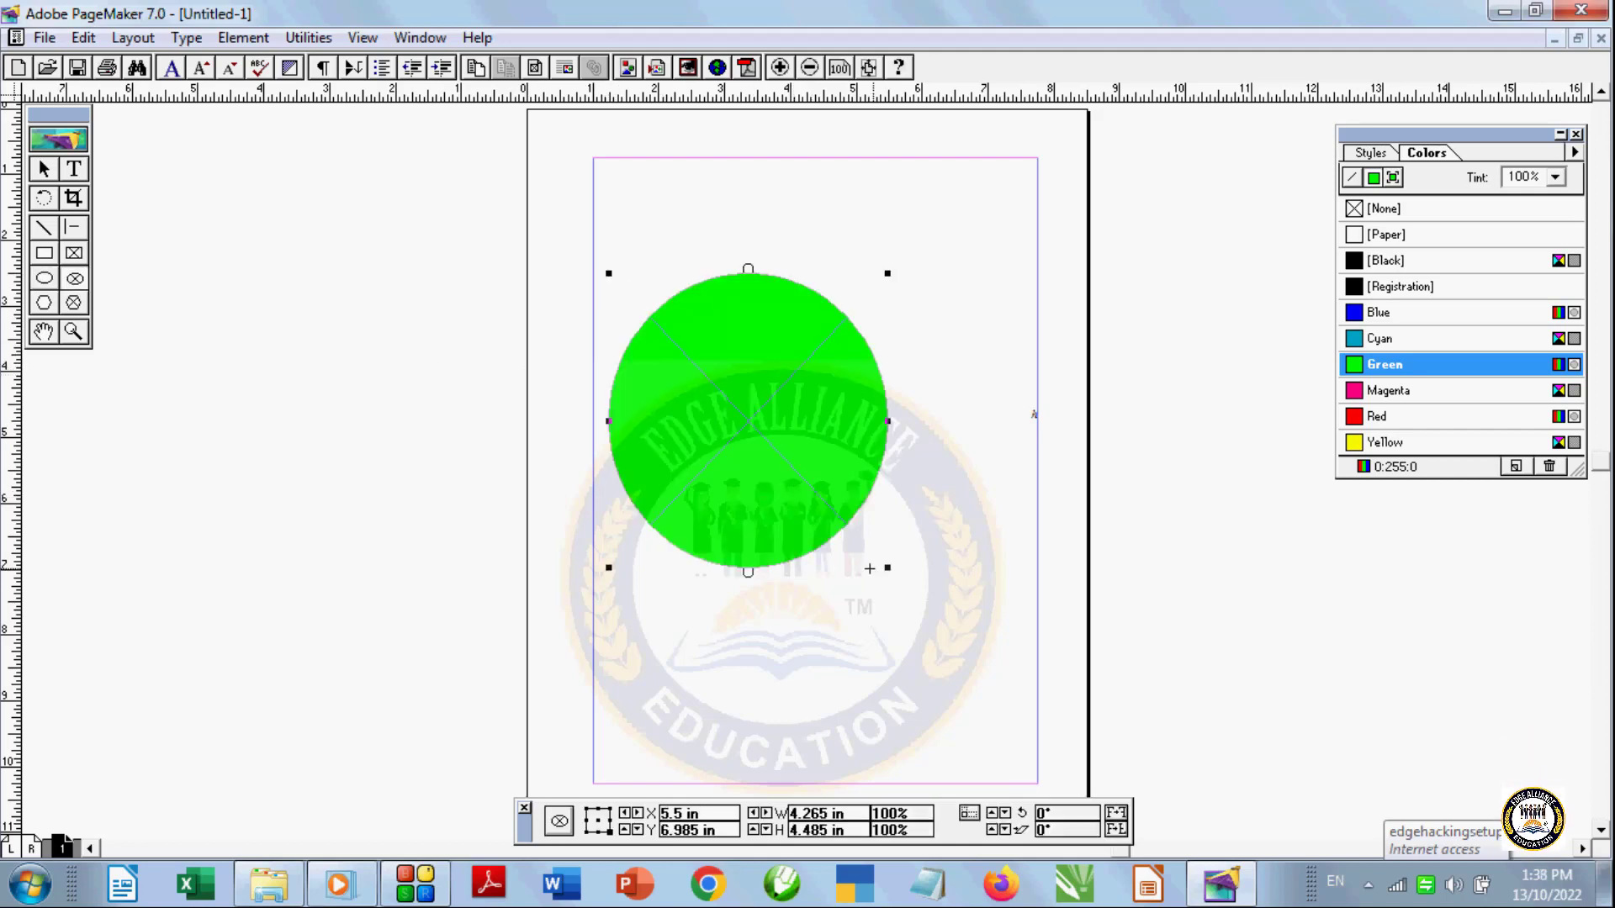
left_click(1351, 210)
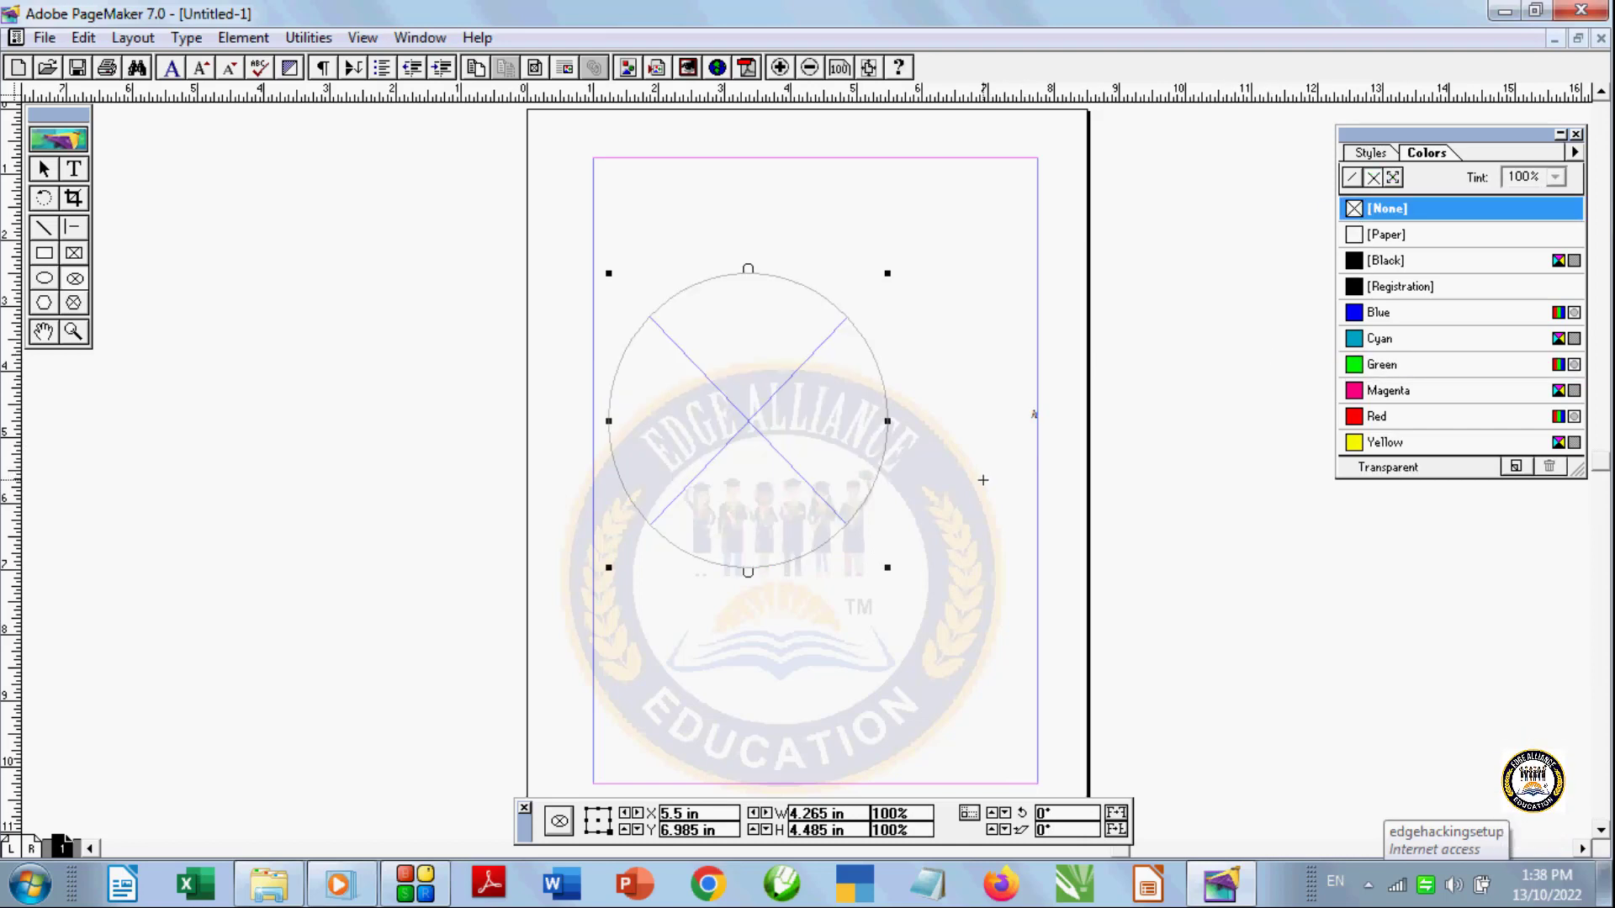
Try to place Theme1.thmx from the Pictures library within the elliptical frame
key("ctrl+d")
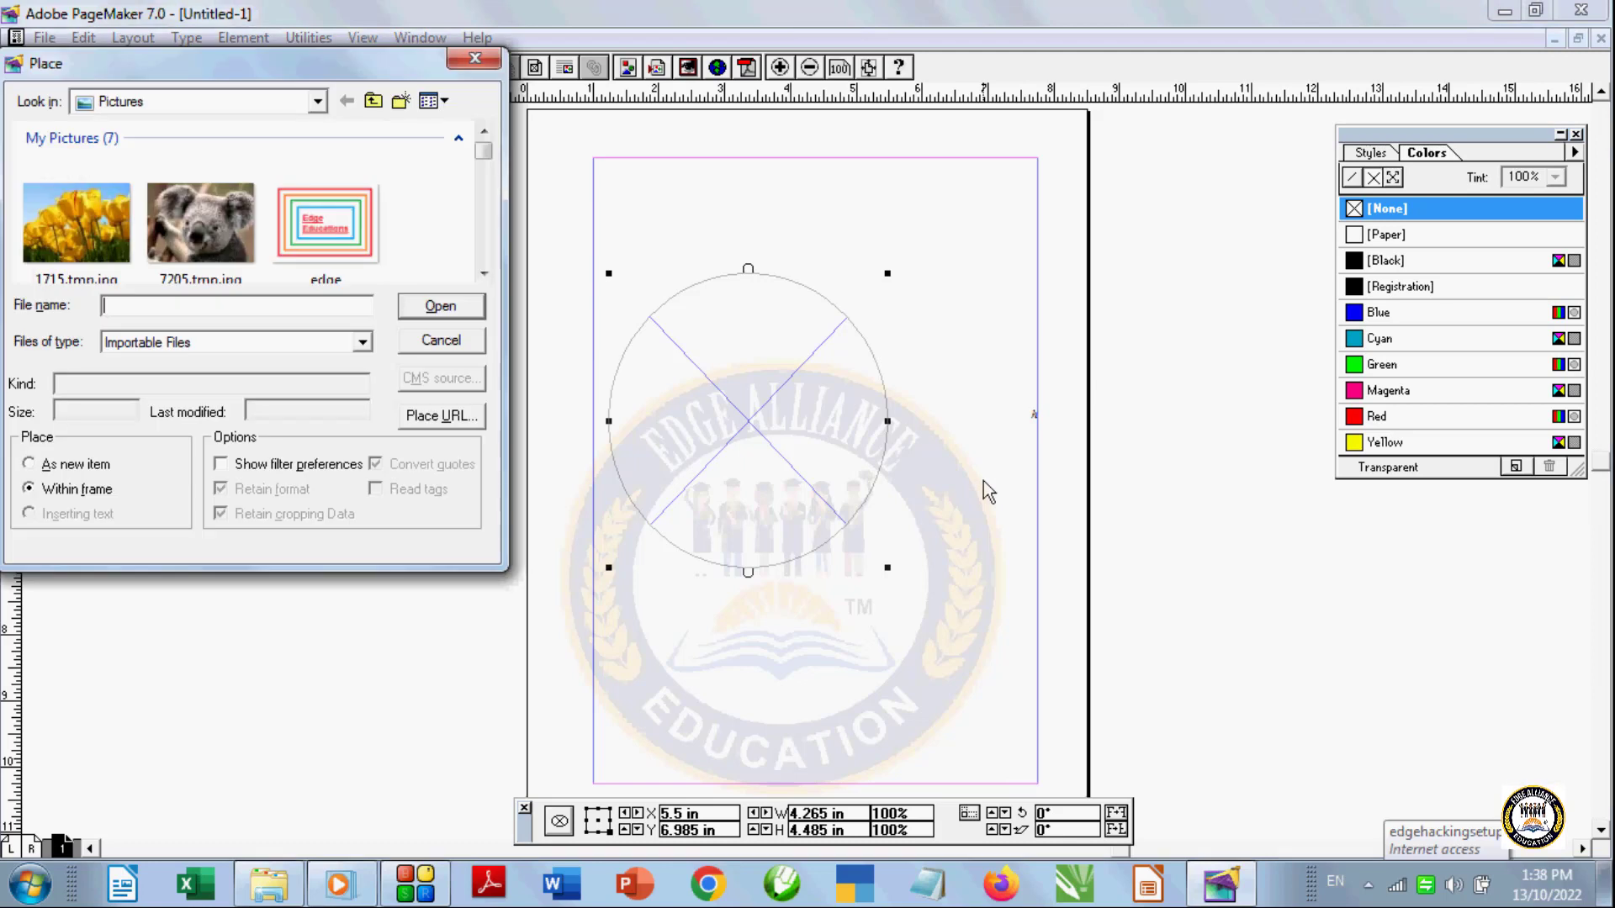
left_click(325, 101)
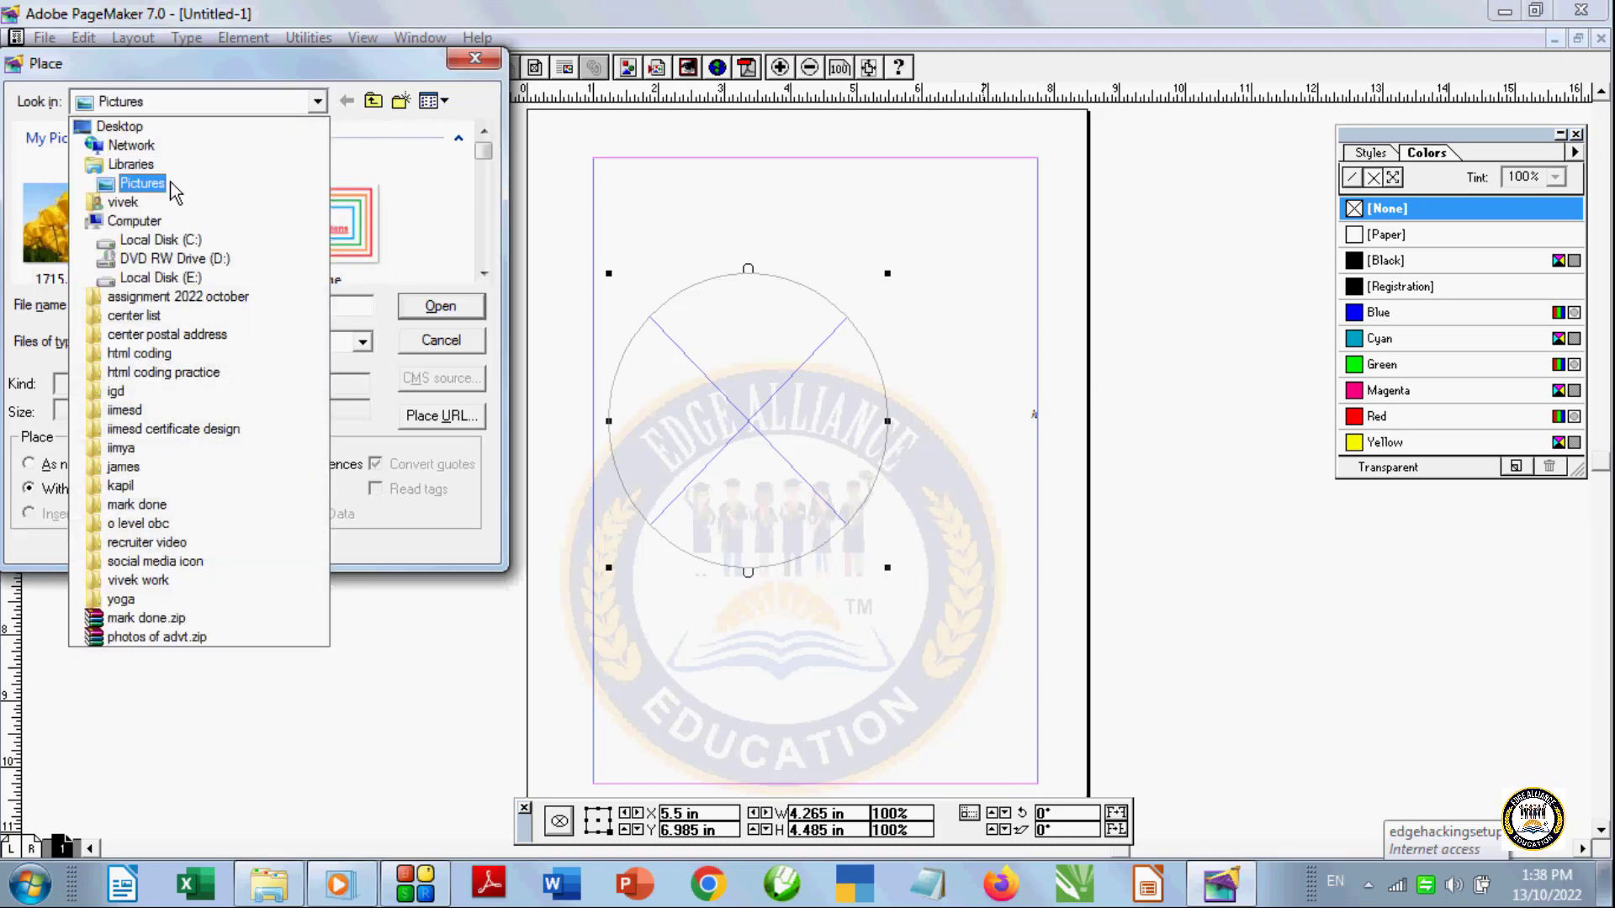
left_click(141, 183)
scroll(490, 163, "down", 1)
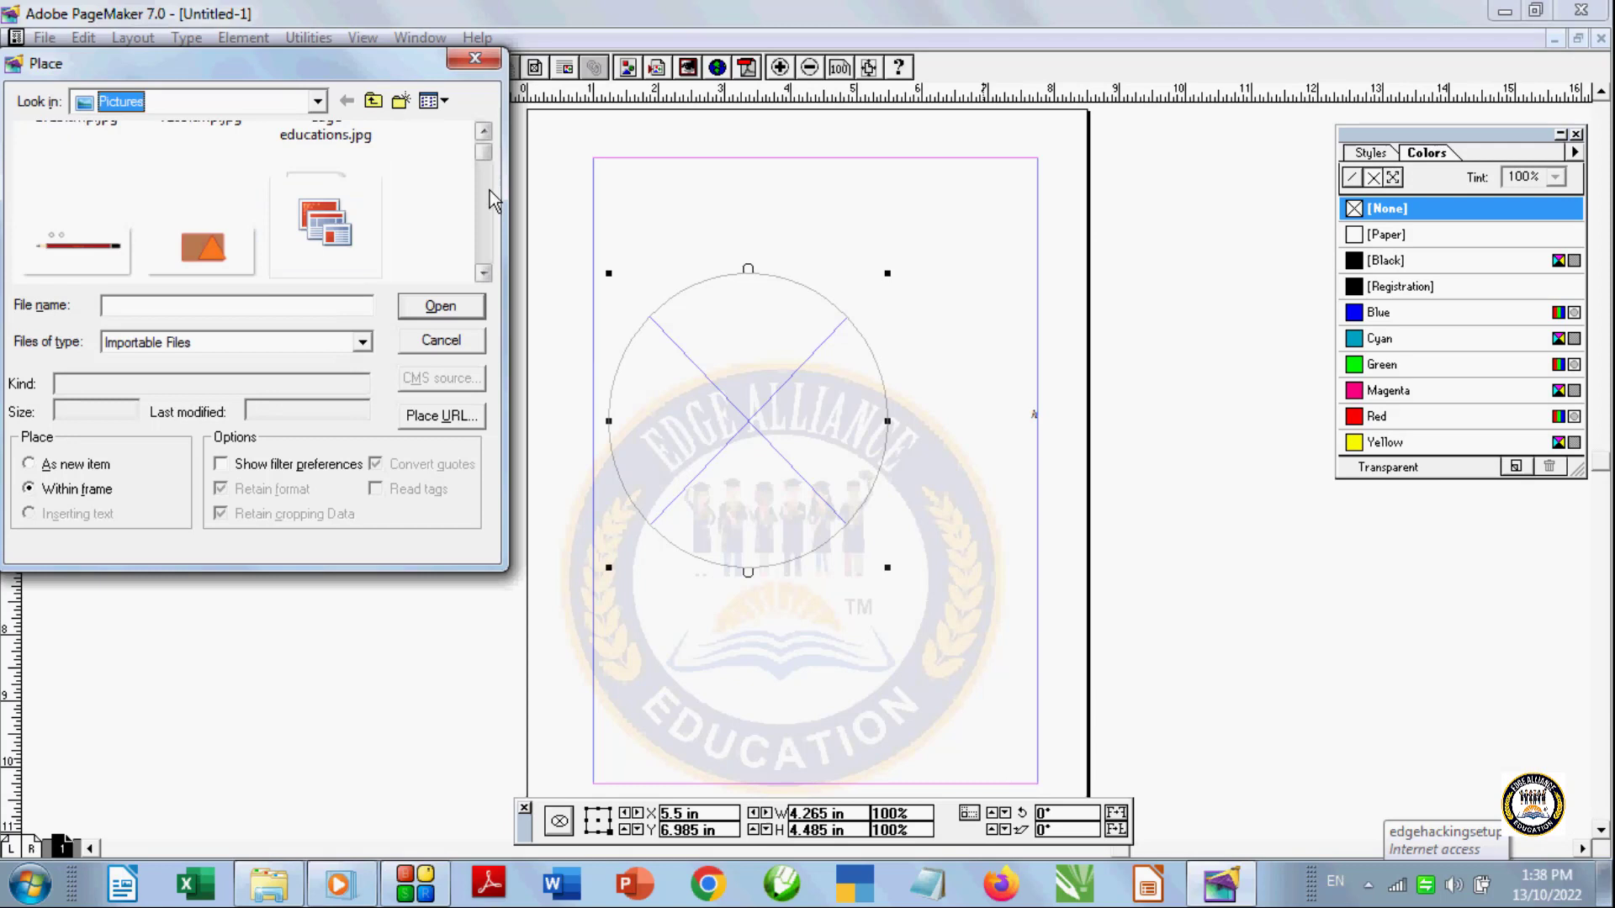
left_click(330, 239)
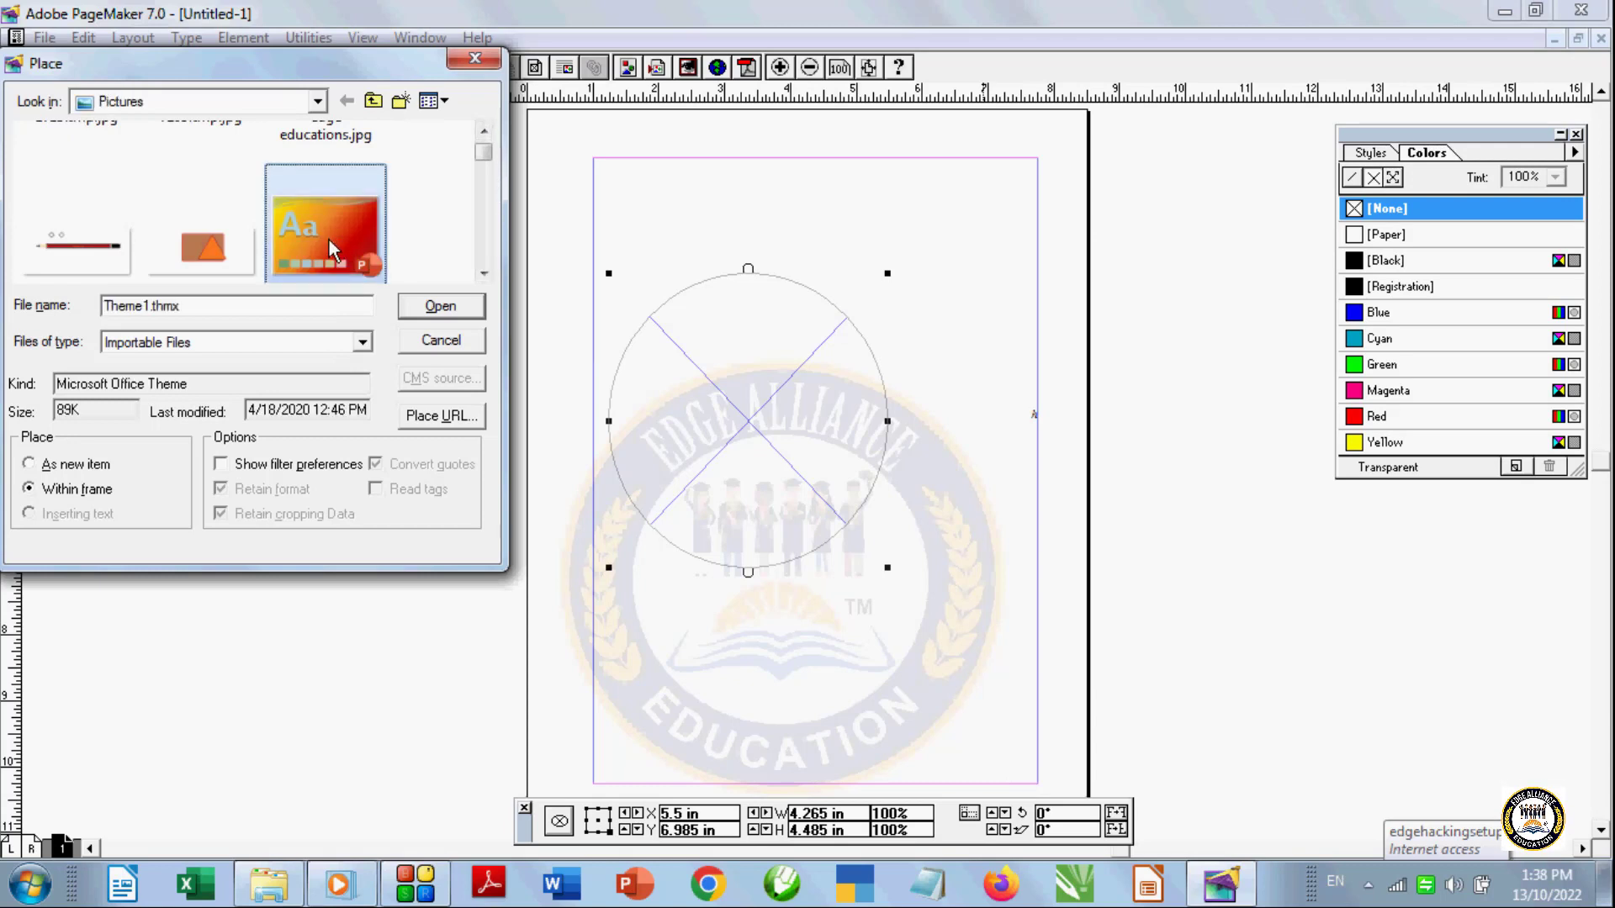
left_click(440, 304)
left_click(941, 358)
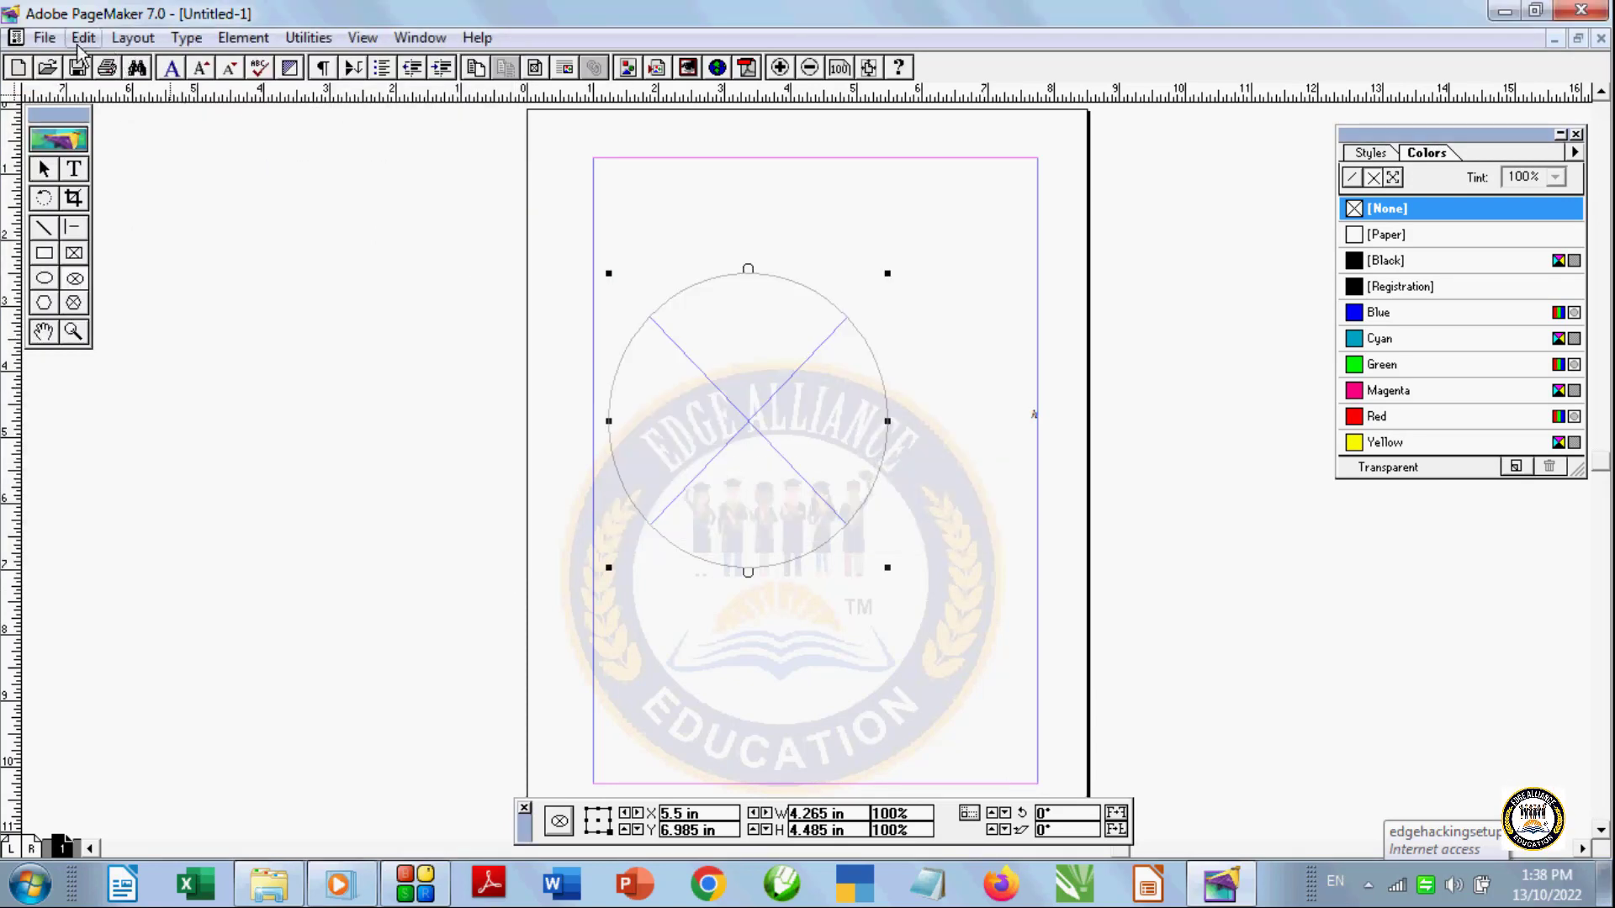
Place the edge educations.jpg picture within the elliptical frame
key("ctrl+d")
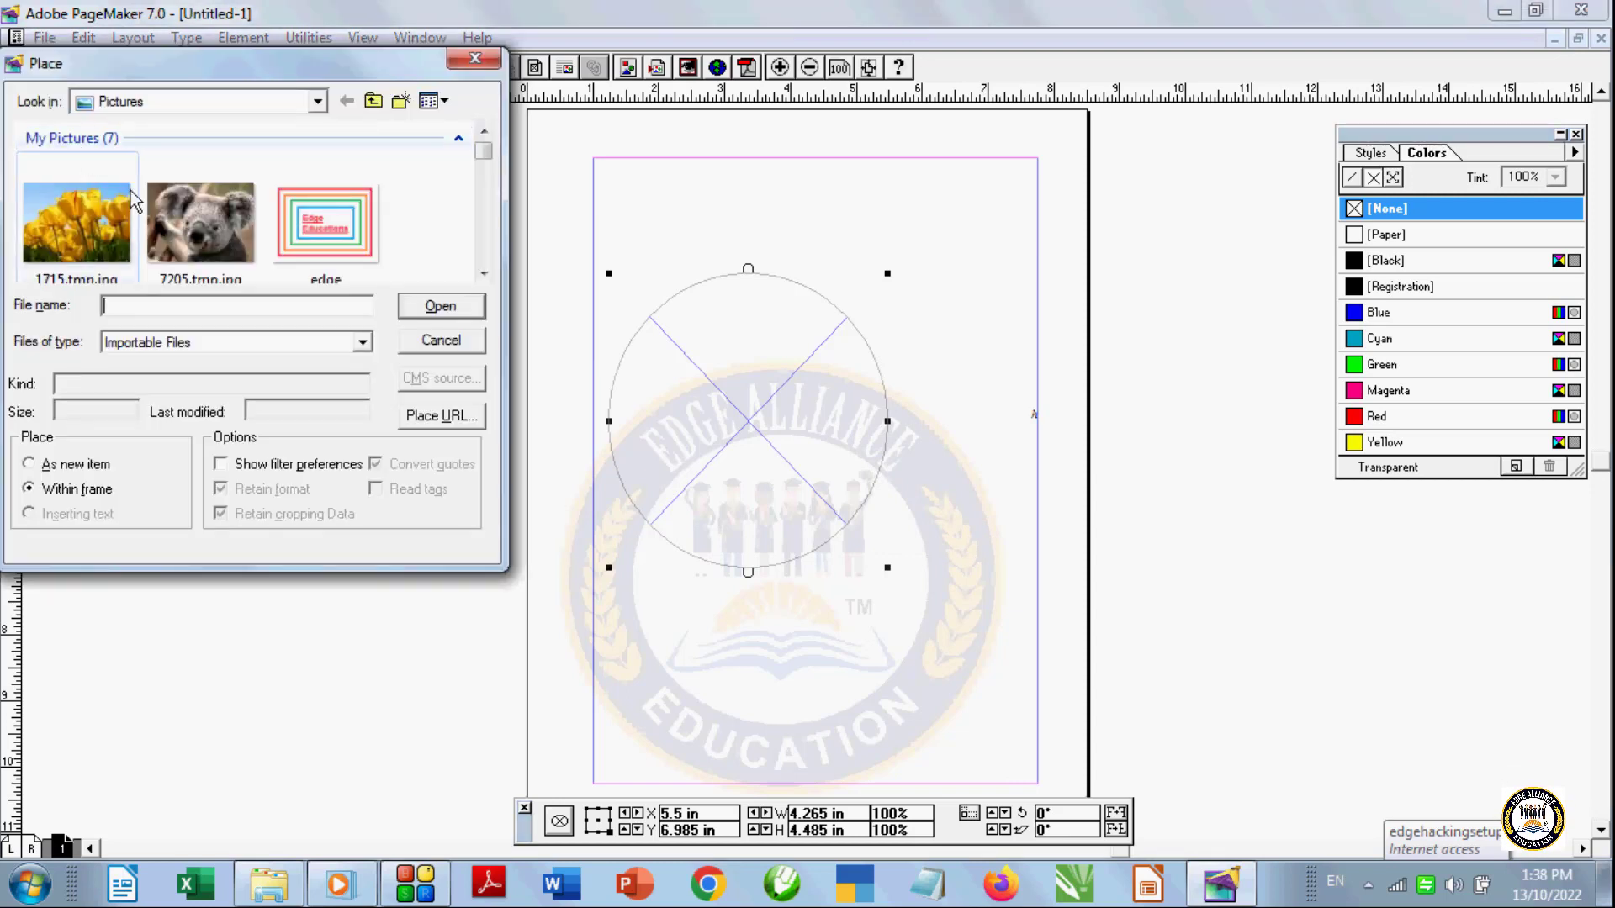
left_click(325, 226)
left_click(417, 307)
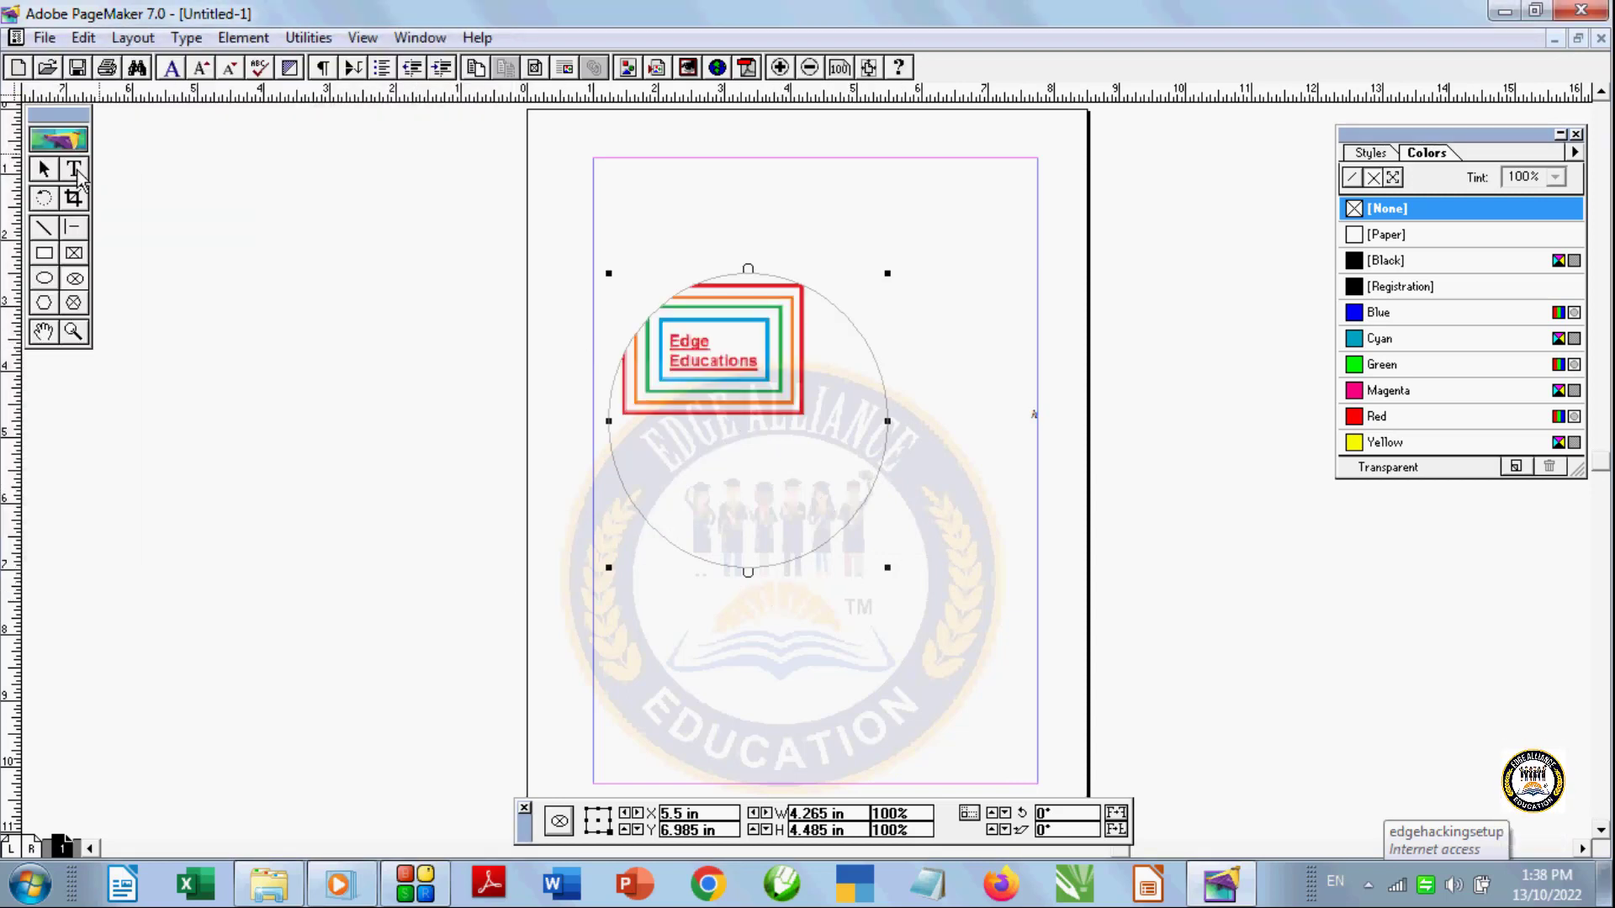
Shrink the elliptical frame around the picture to about 3.22 by 2.44 in and delete it
key("shift+F2")
key("shift+F1")
left_click(656, 510)
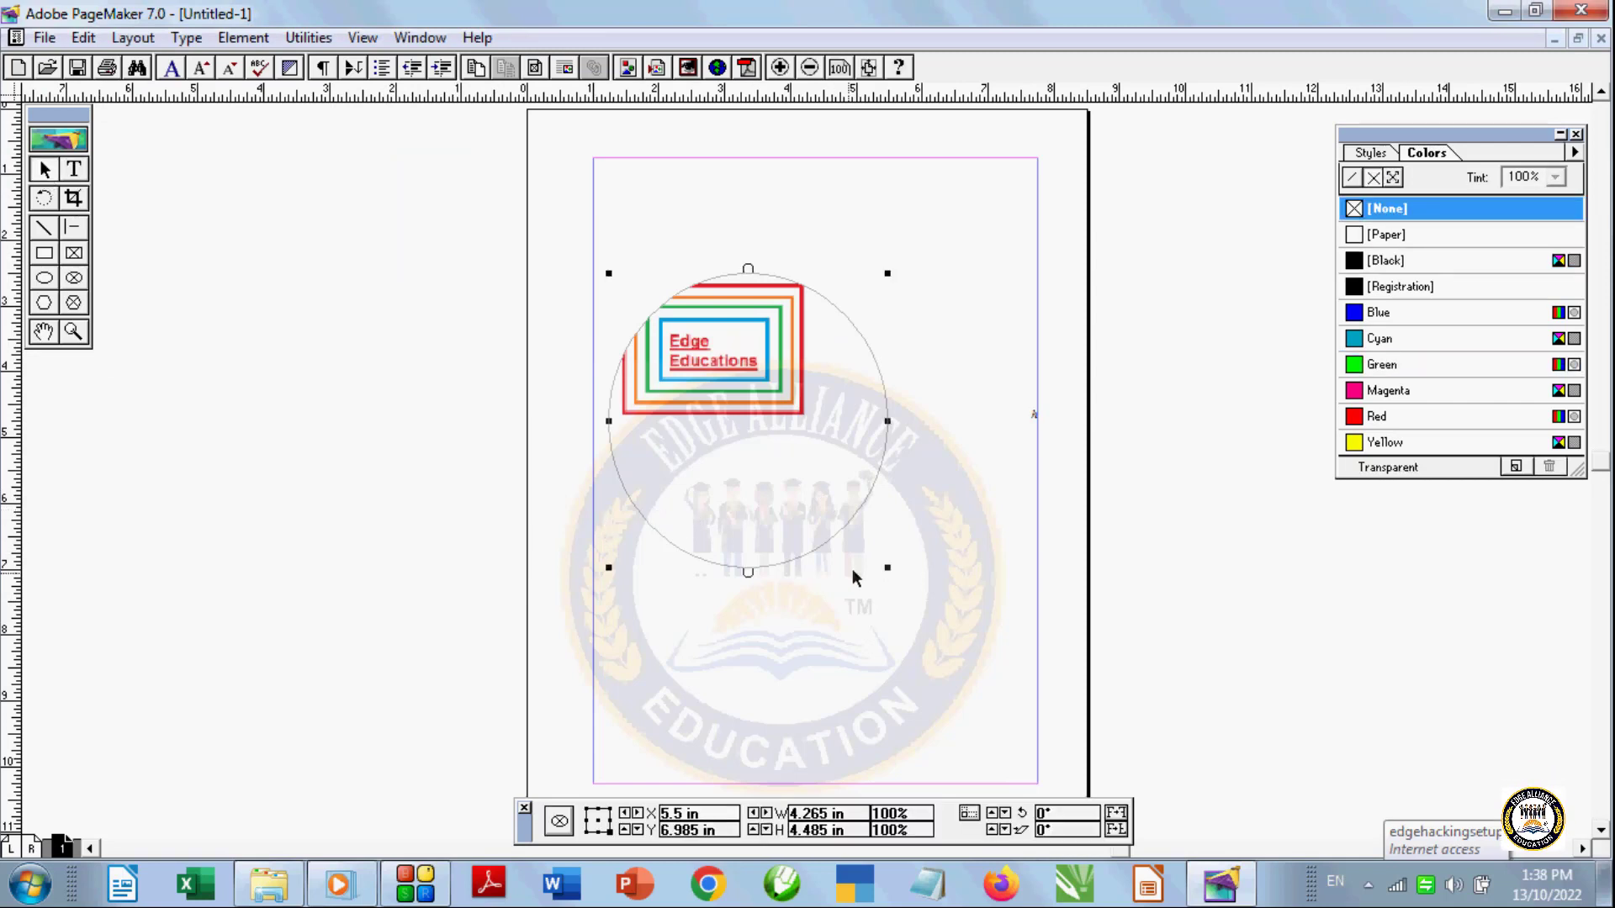
left_click_drag(816, 429, 819, 433)
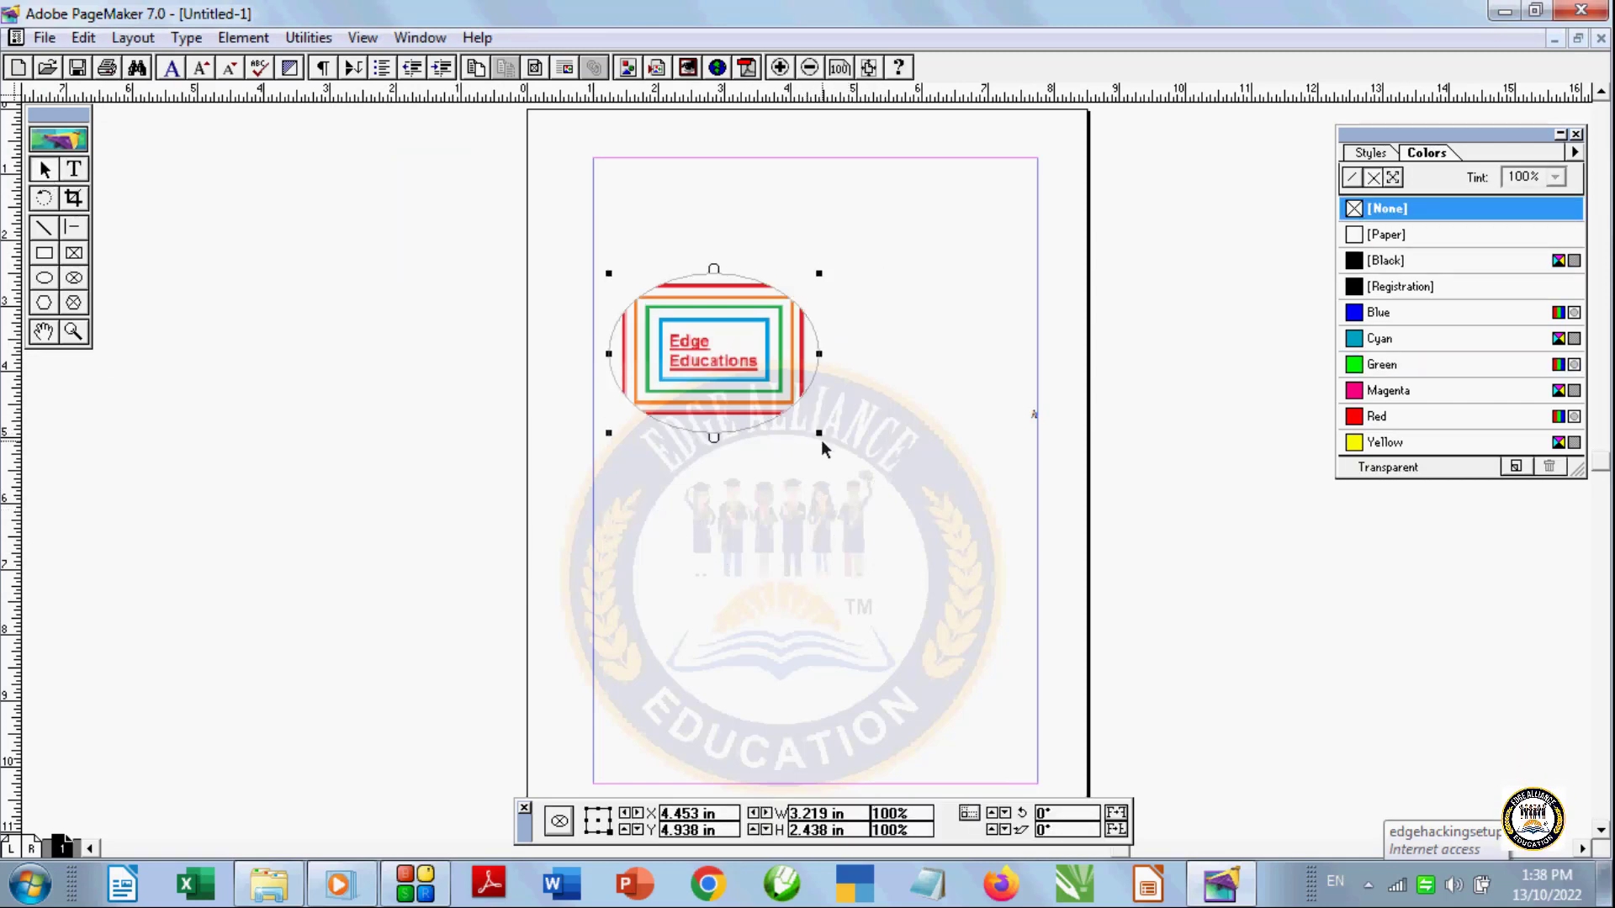
key("Delete")
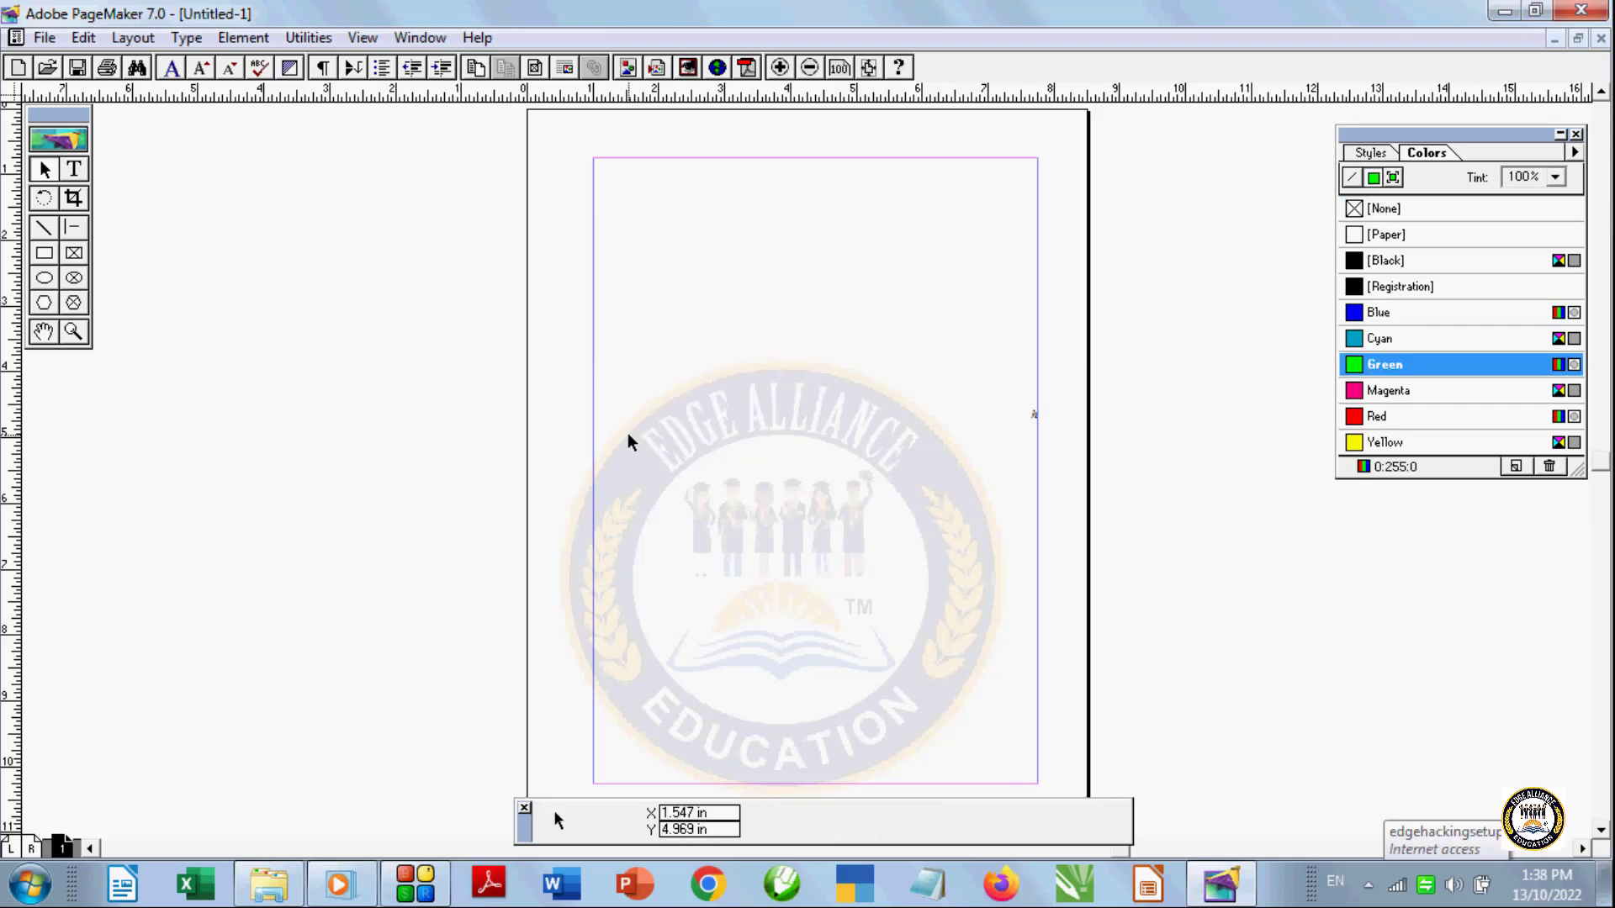
Draw a hexagon about 2.61 by 2.36 in and colour its fill Blue
left_click(43, 305)
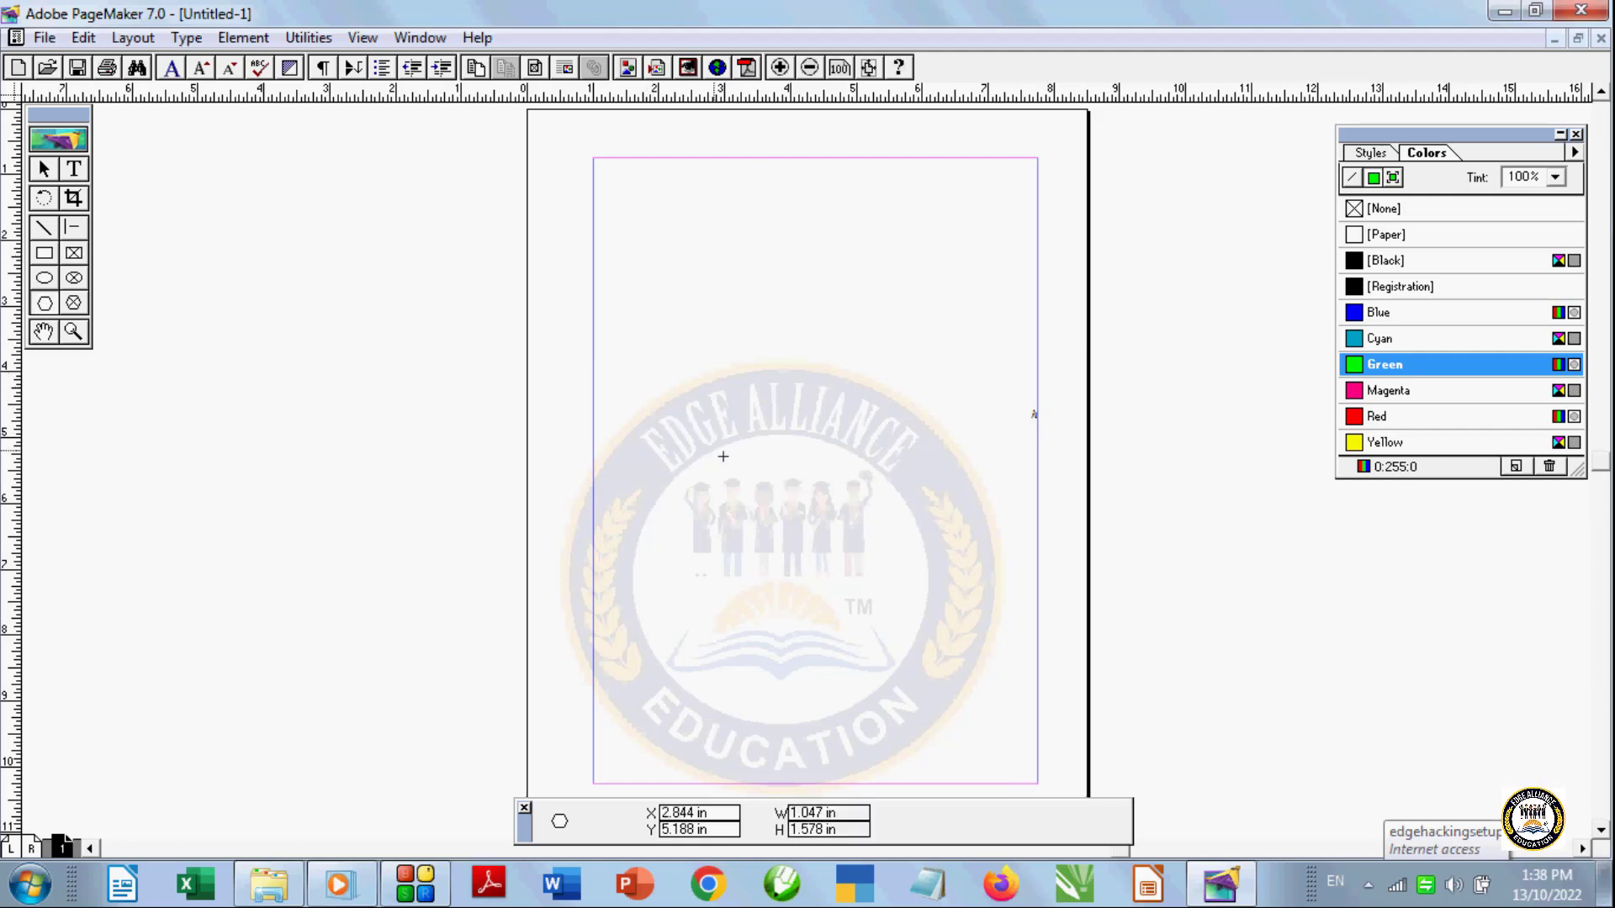
left_click_drag(645, 345, 820, 496)
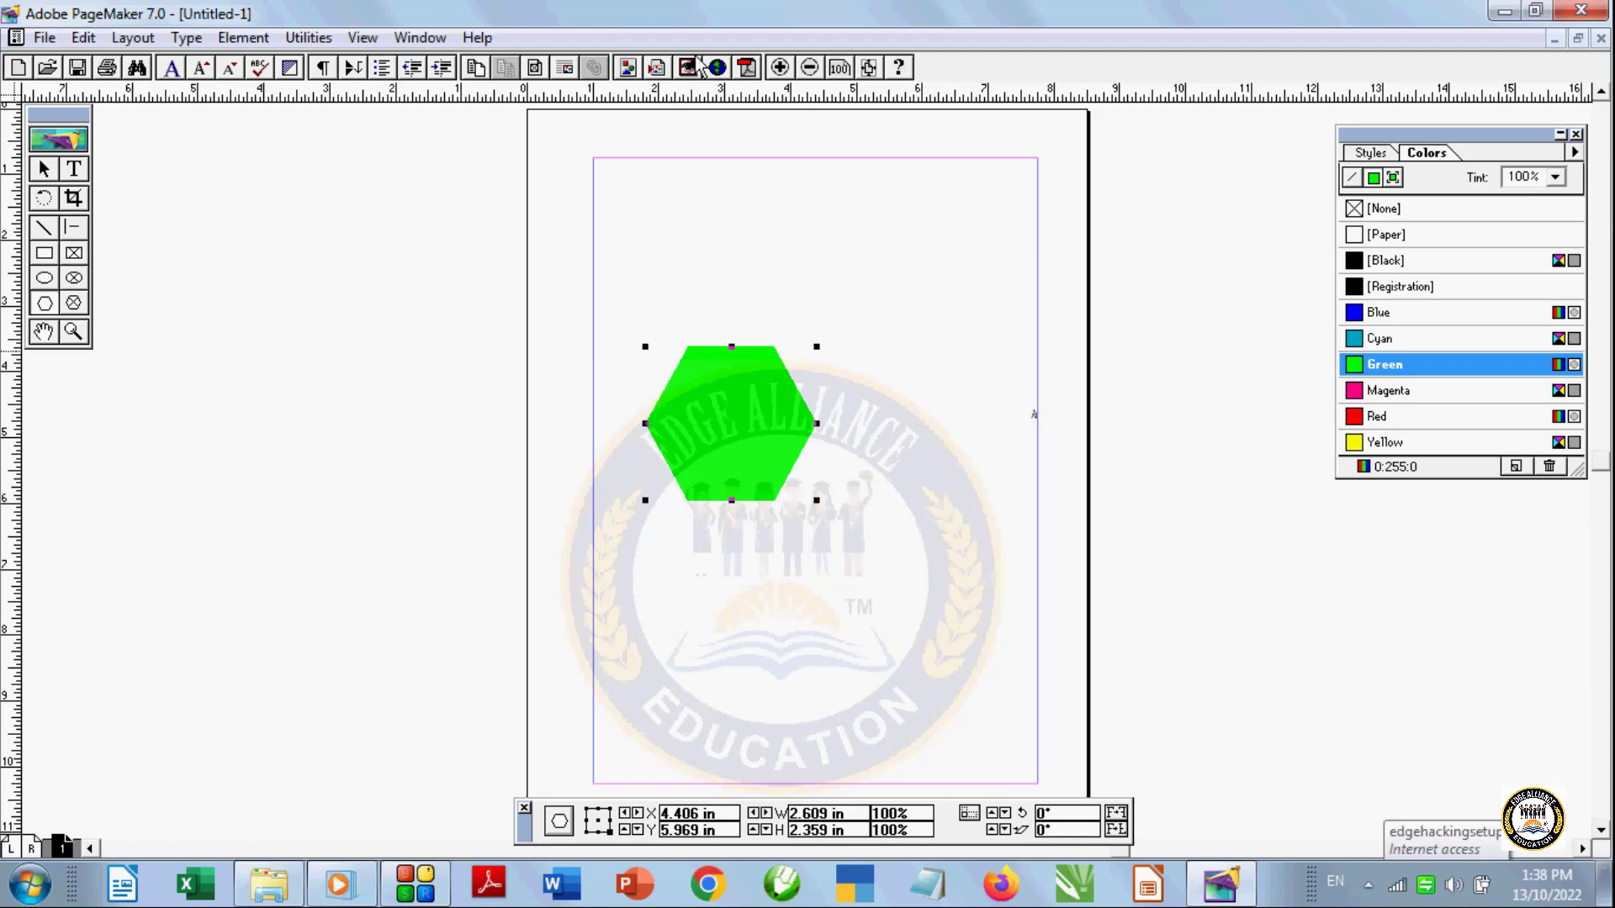
left_click(1407, 323)
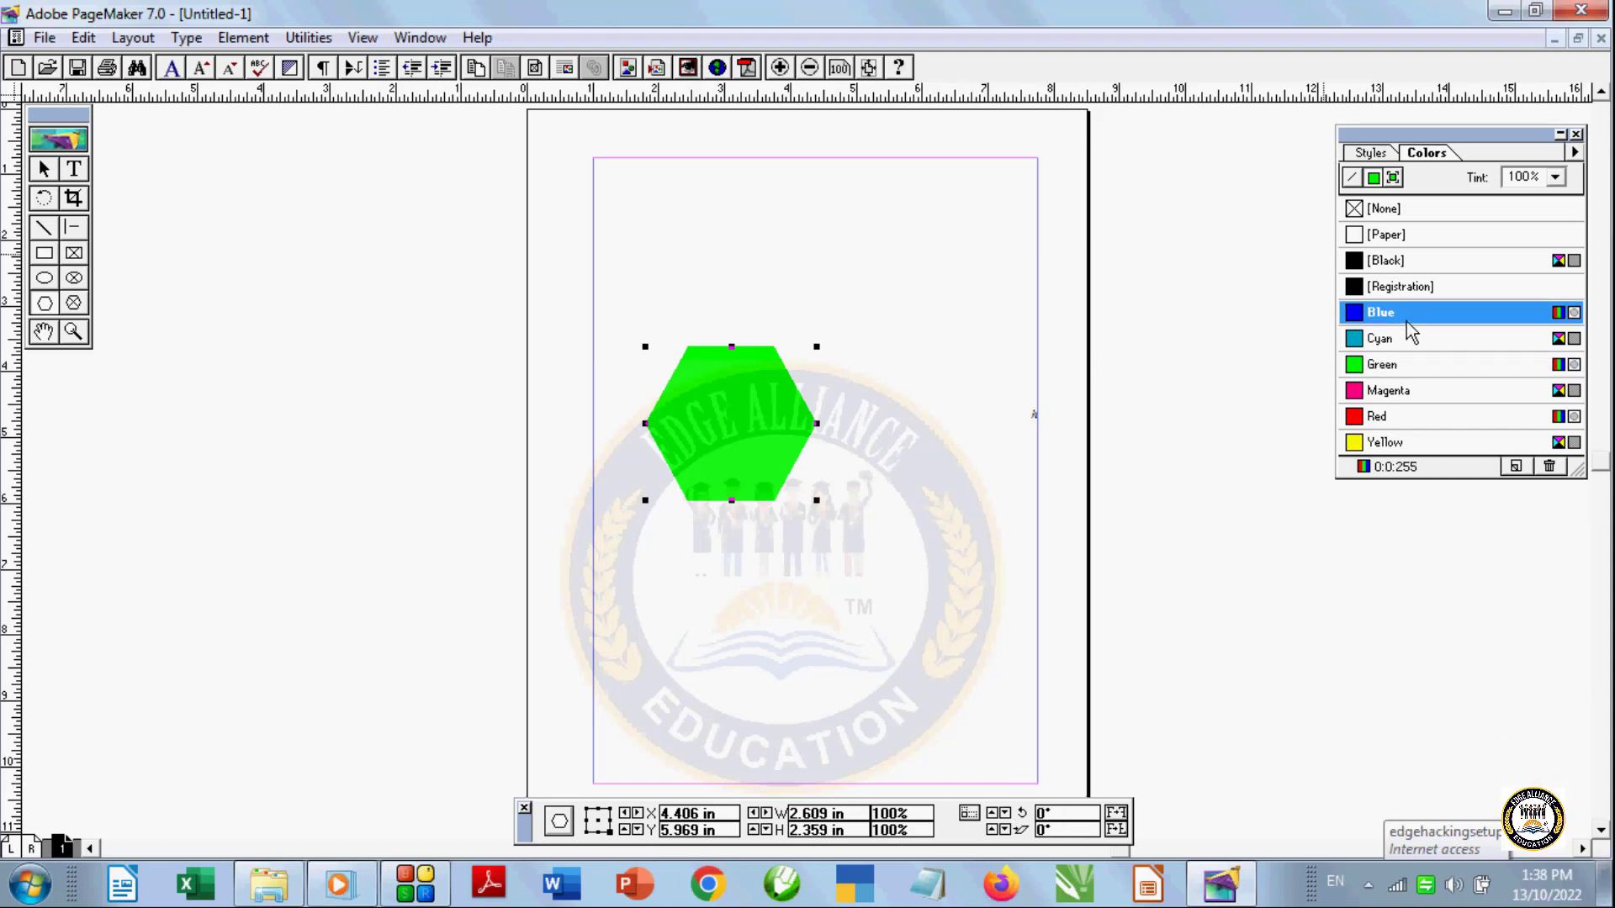
left_click(1403, 414)
left_click(1396, 320)
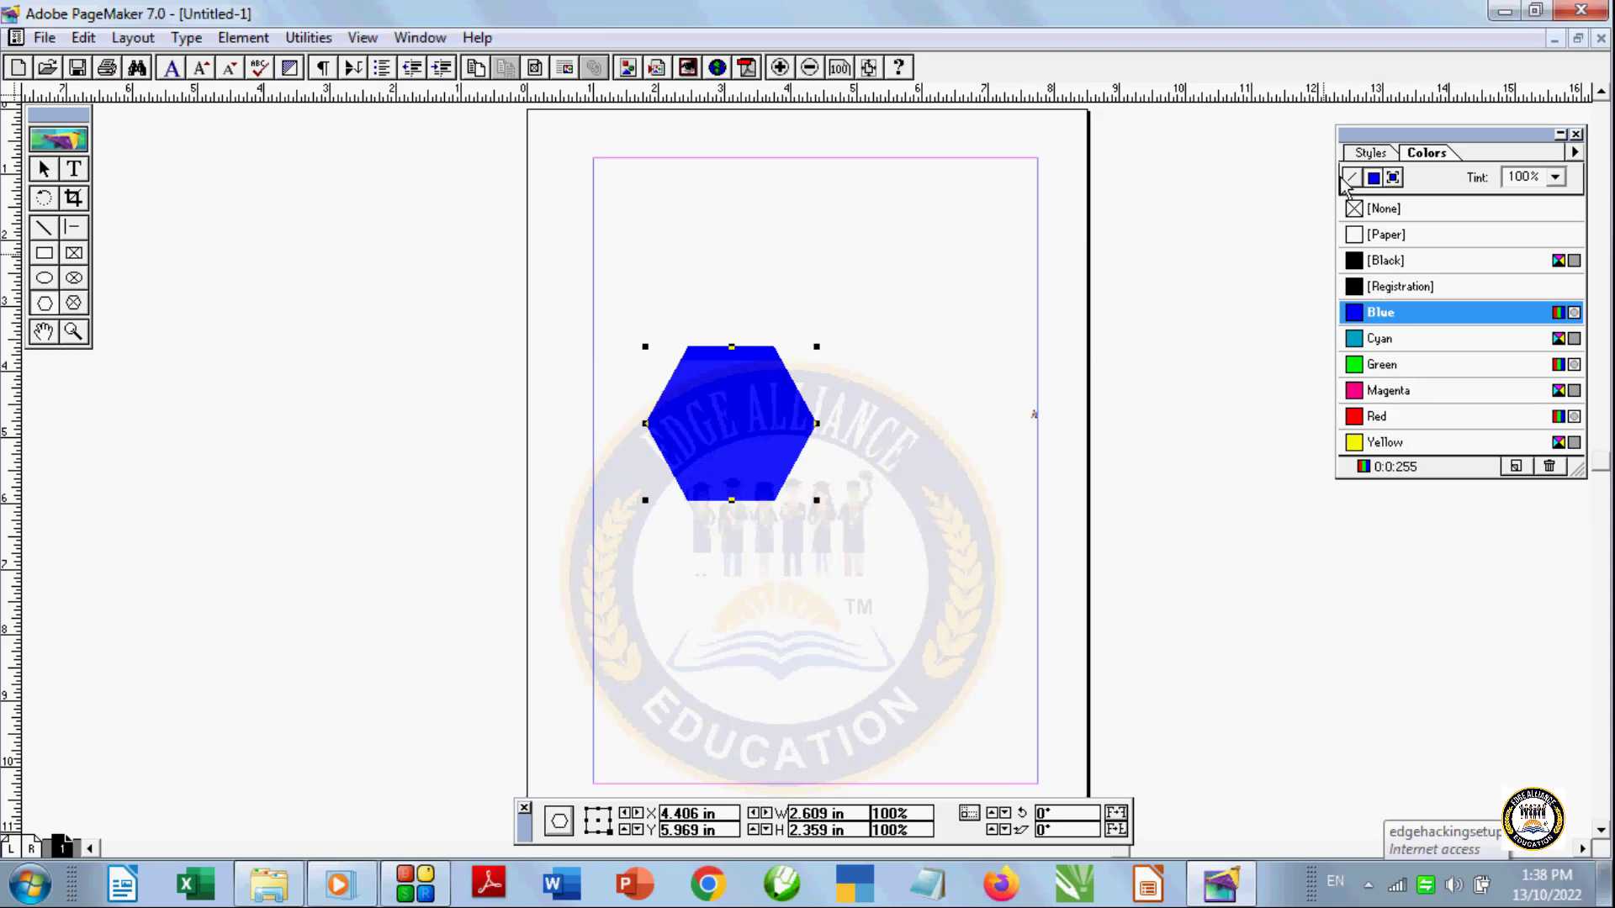
Remove the hexagon's fill and set its outline colour to Cyan
left_click(1348, 179)
left_click(1381, 291)
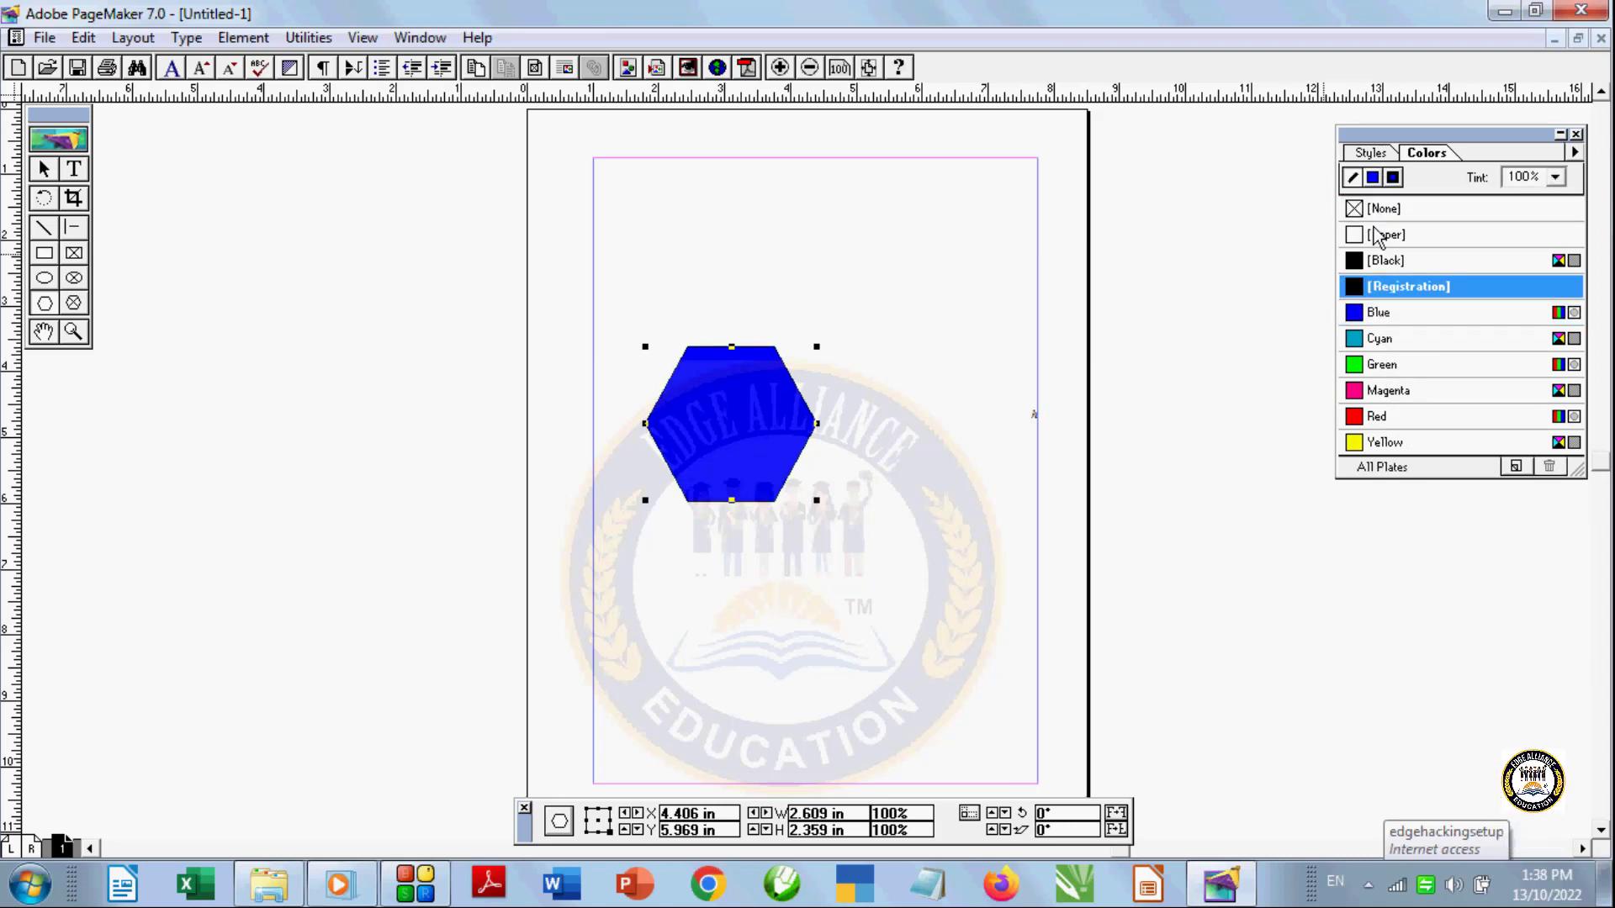
left_click(1372, 179)
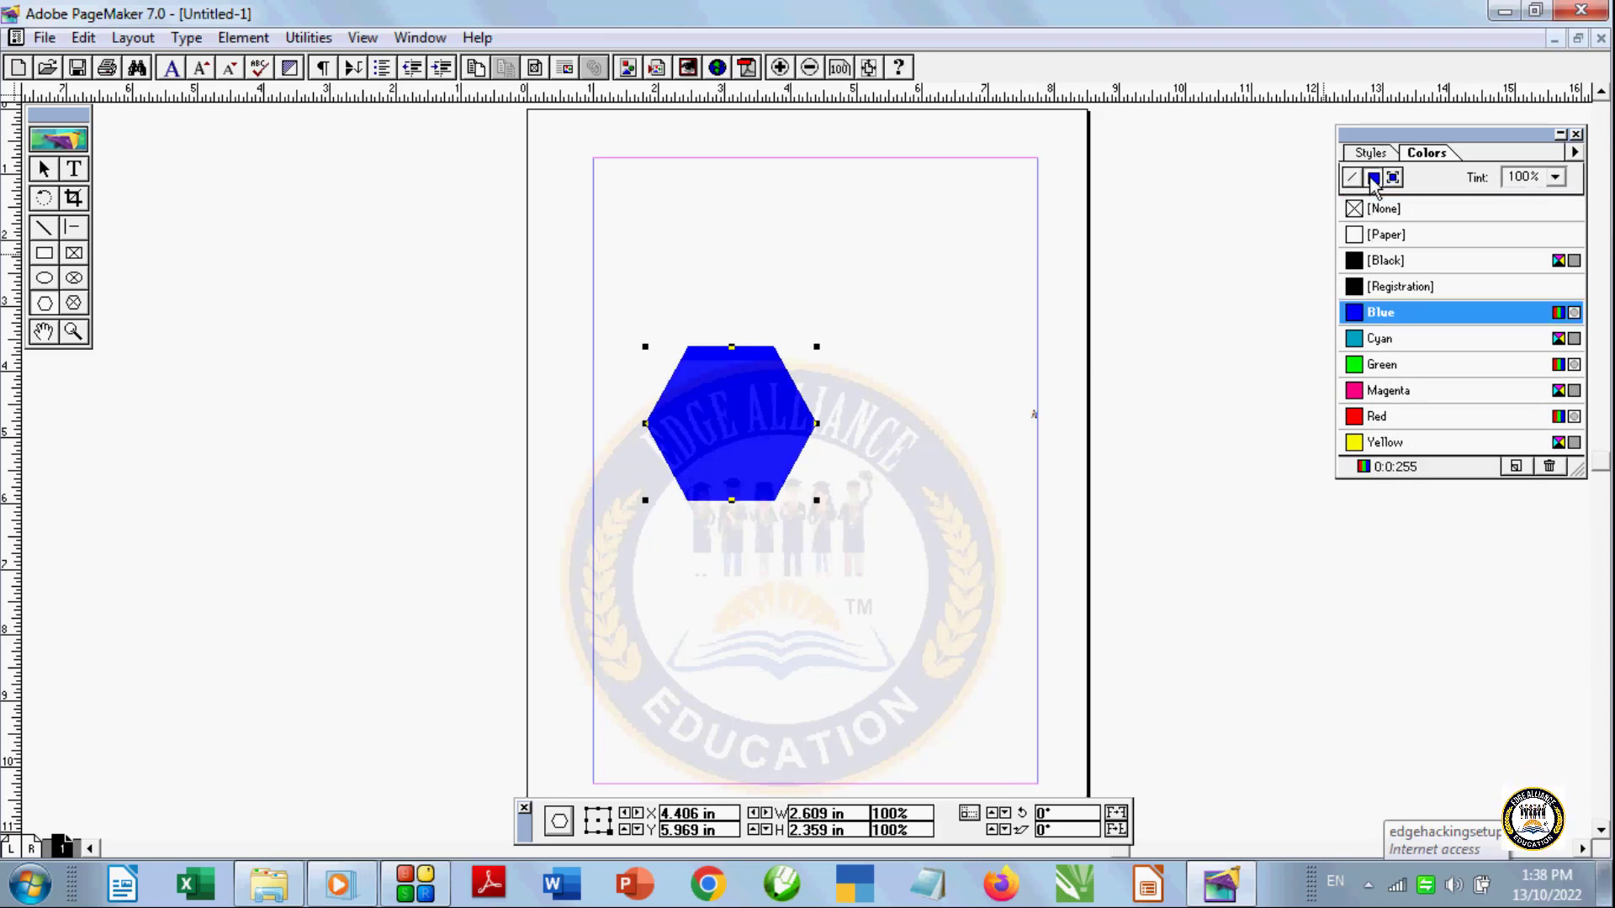
left_click(1373, 209)
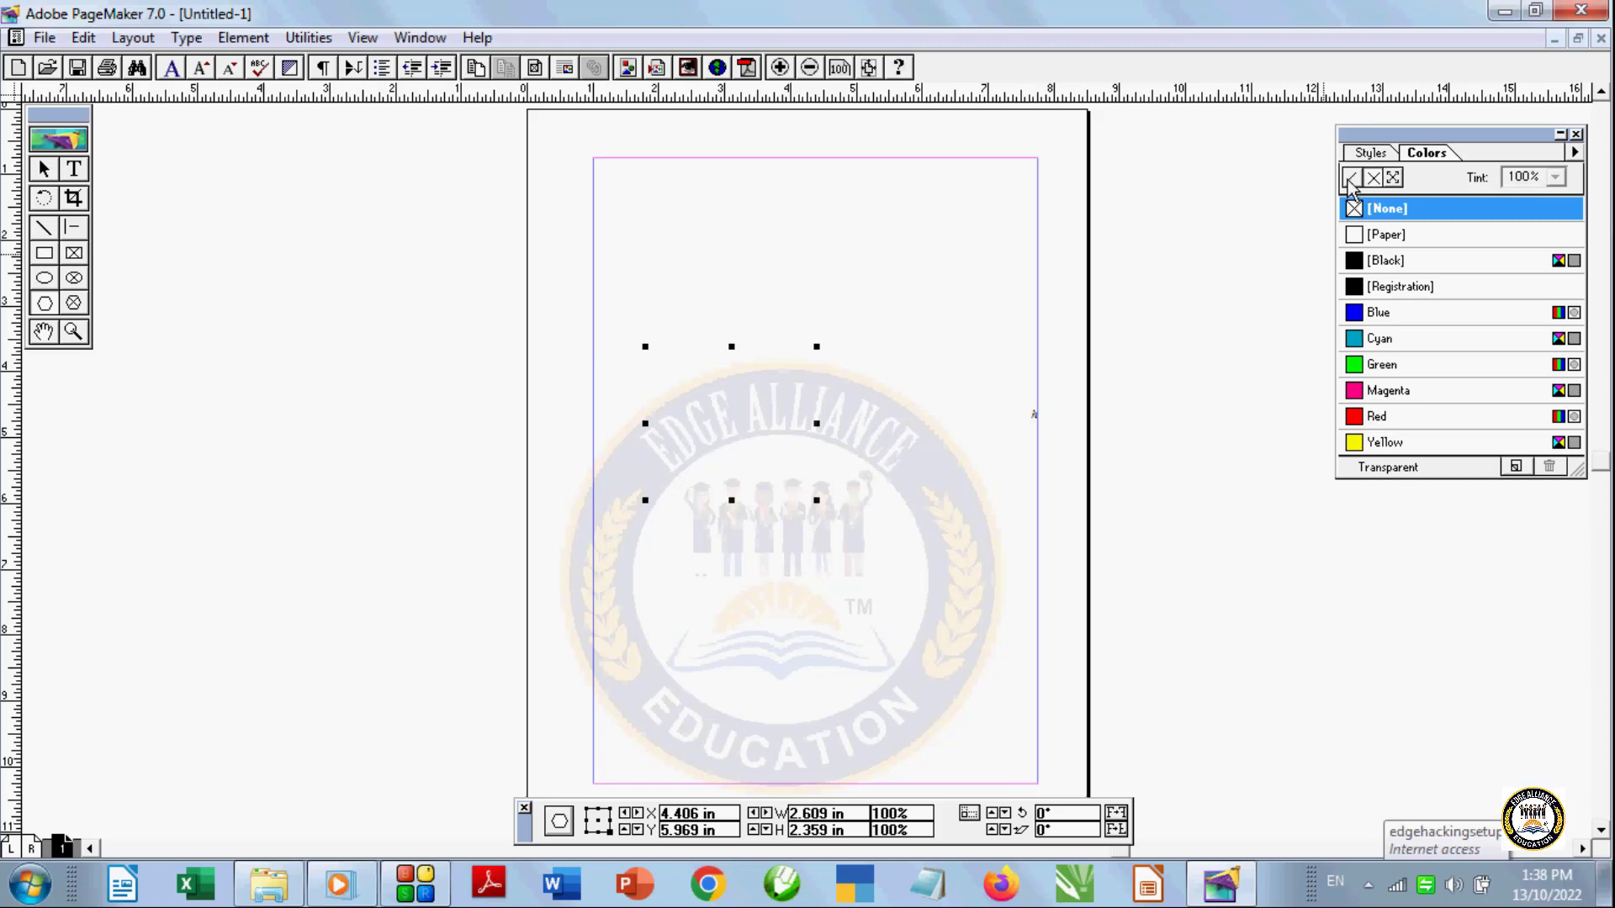
left_click(1361, 338)
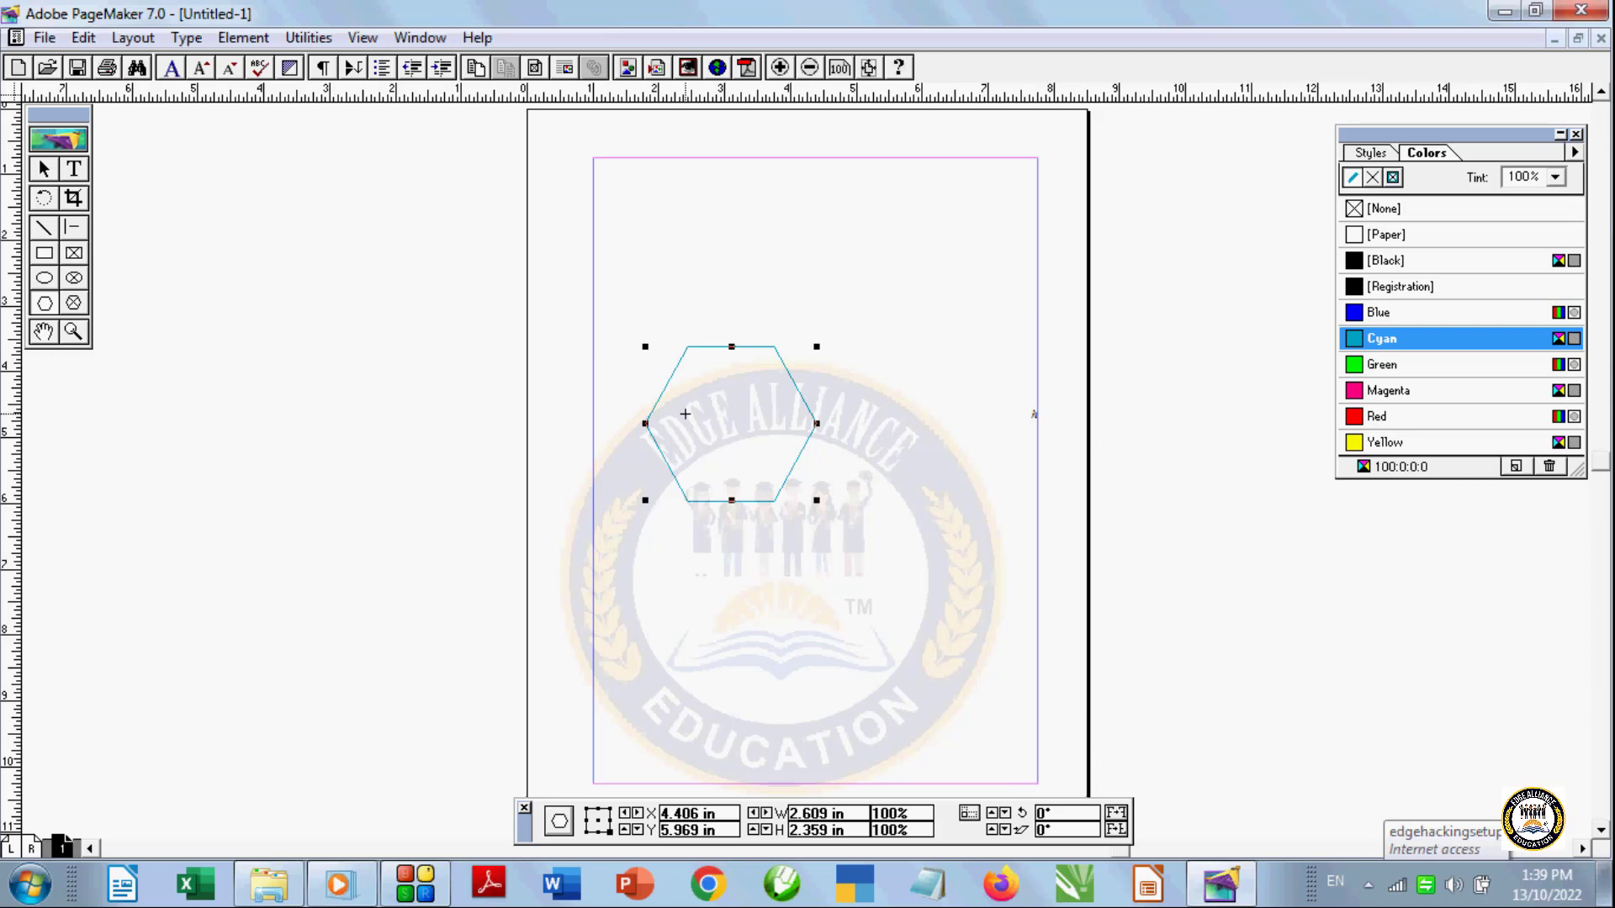
Delete the hexagon and configure the polygon settings to 31 sides with a 30% star inset
key("Delete")
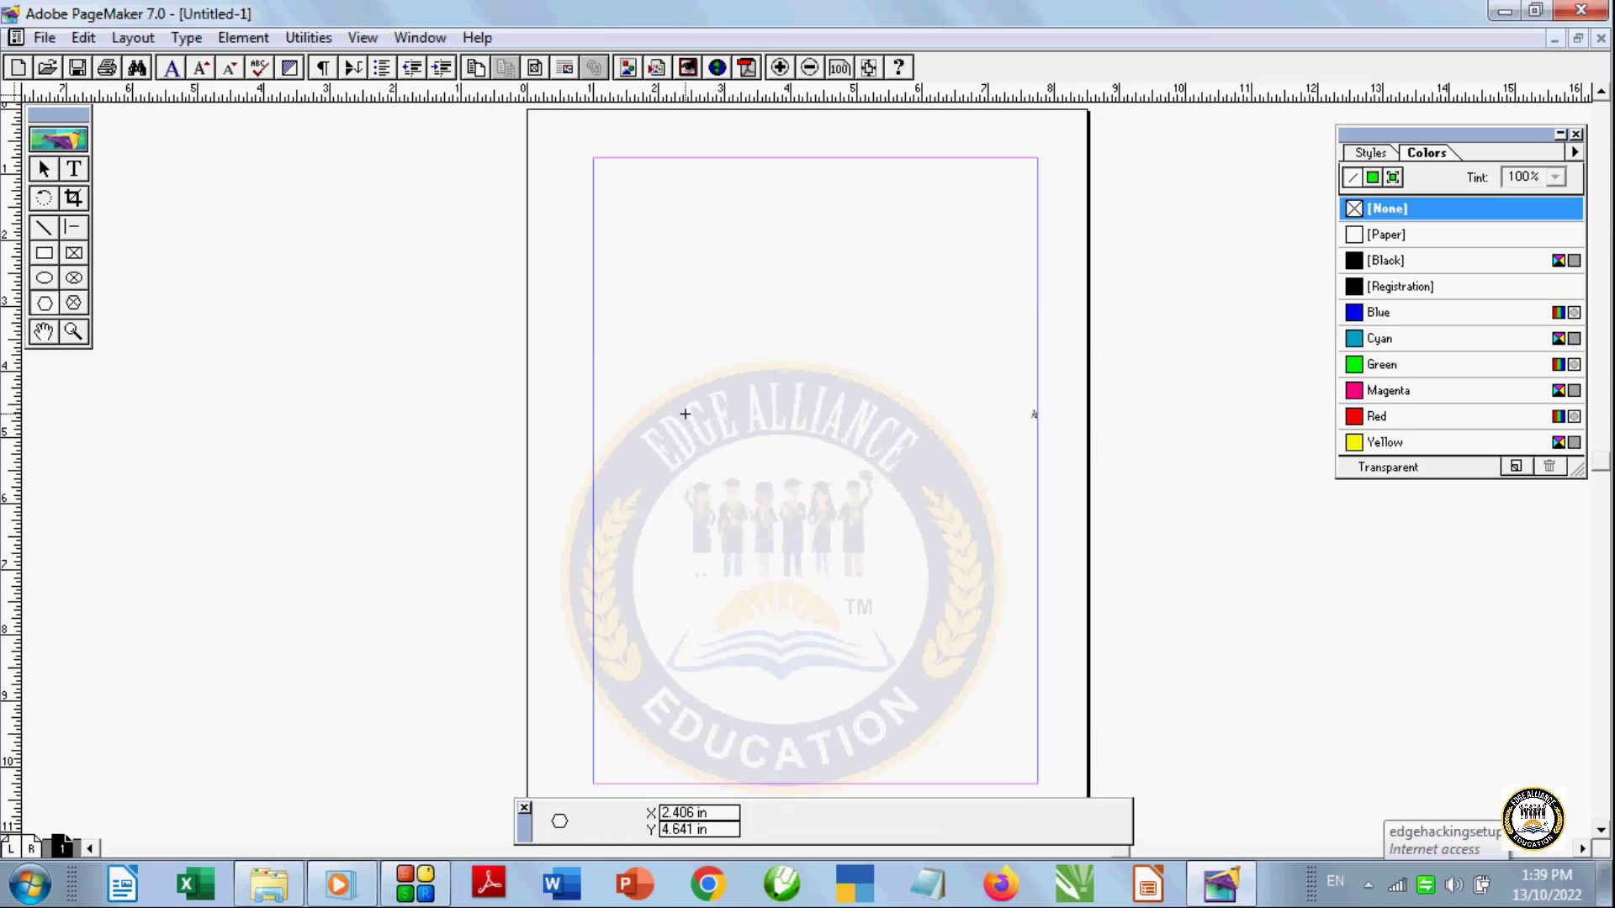
double_click(45, 304)
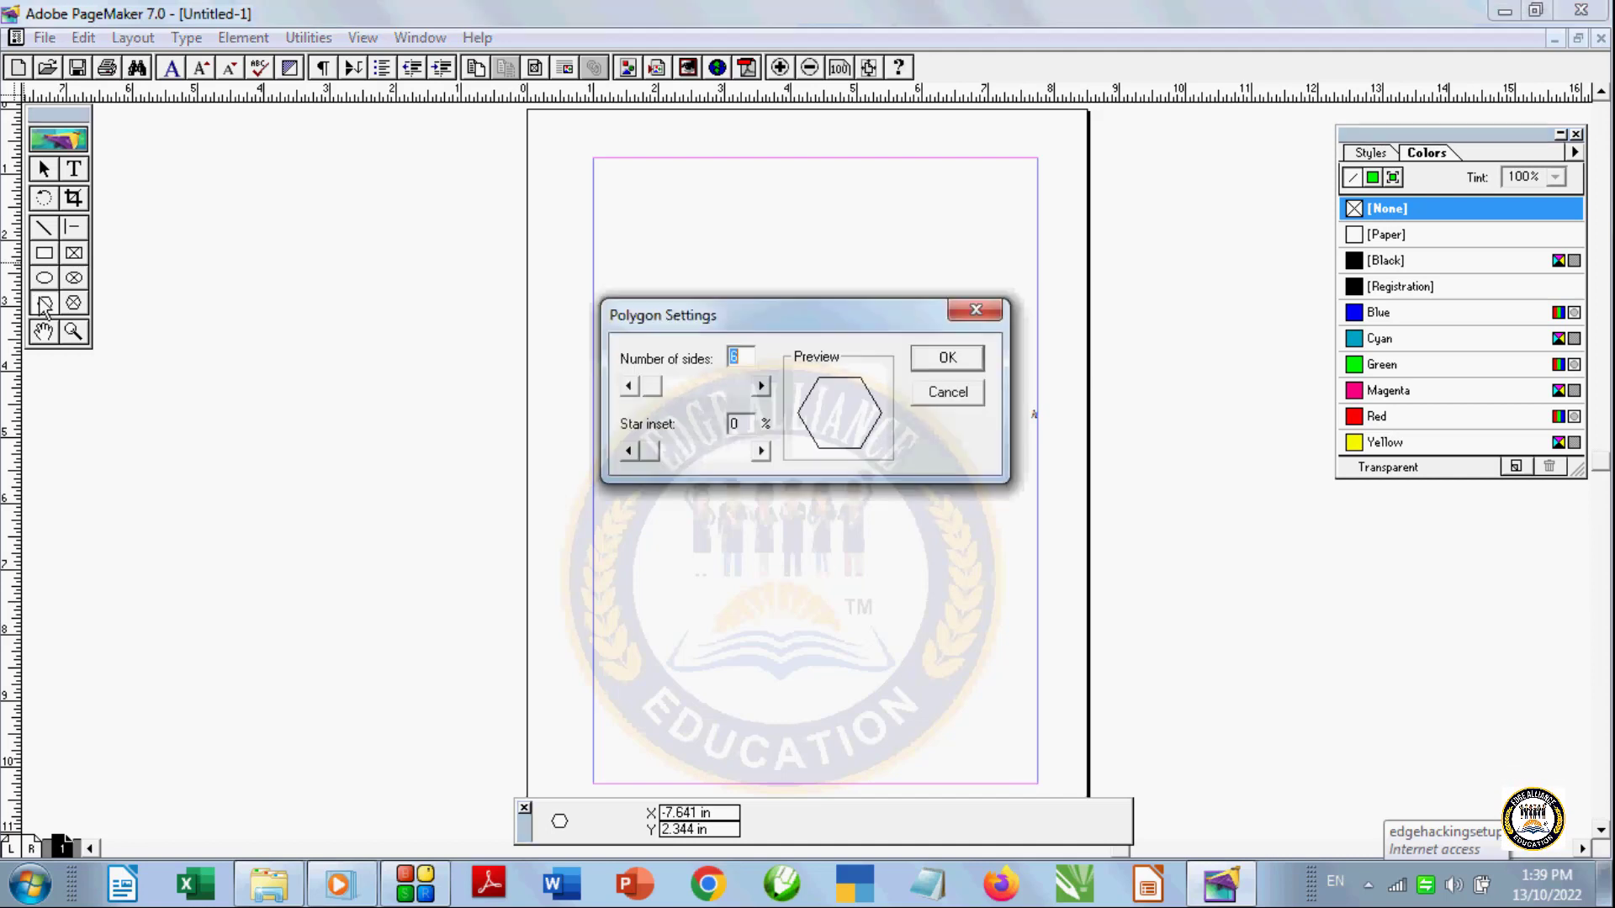
left_click_drag(649, 391, 655, 392)
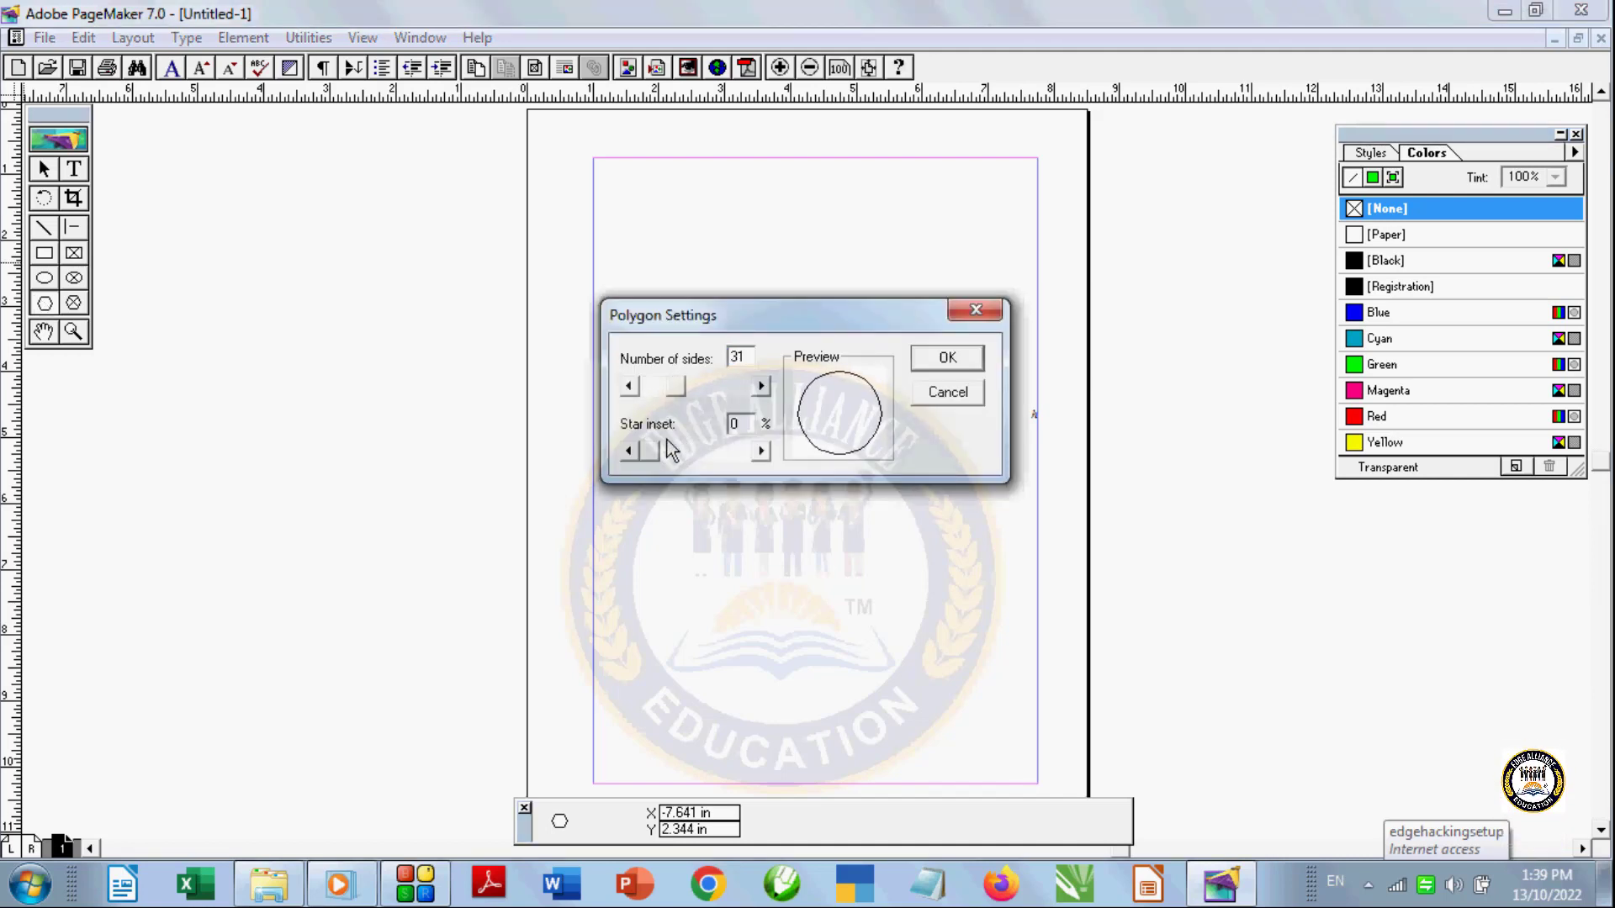
left_click_drag(658, 455, 685, 463)
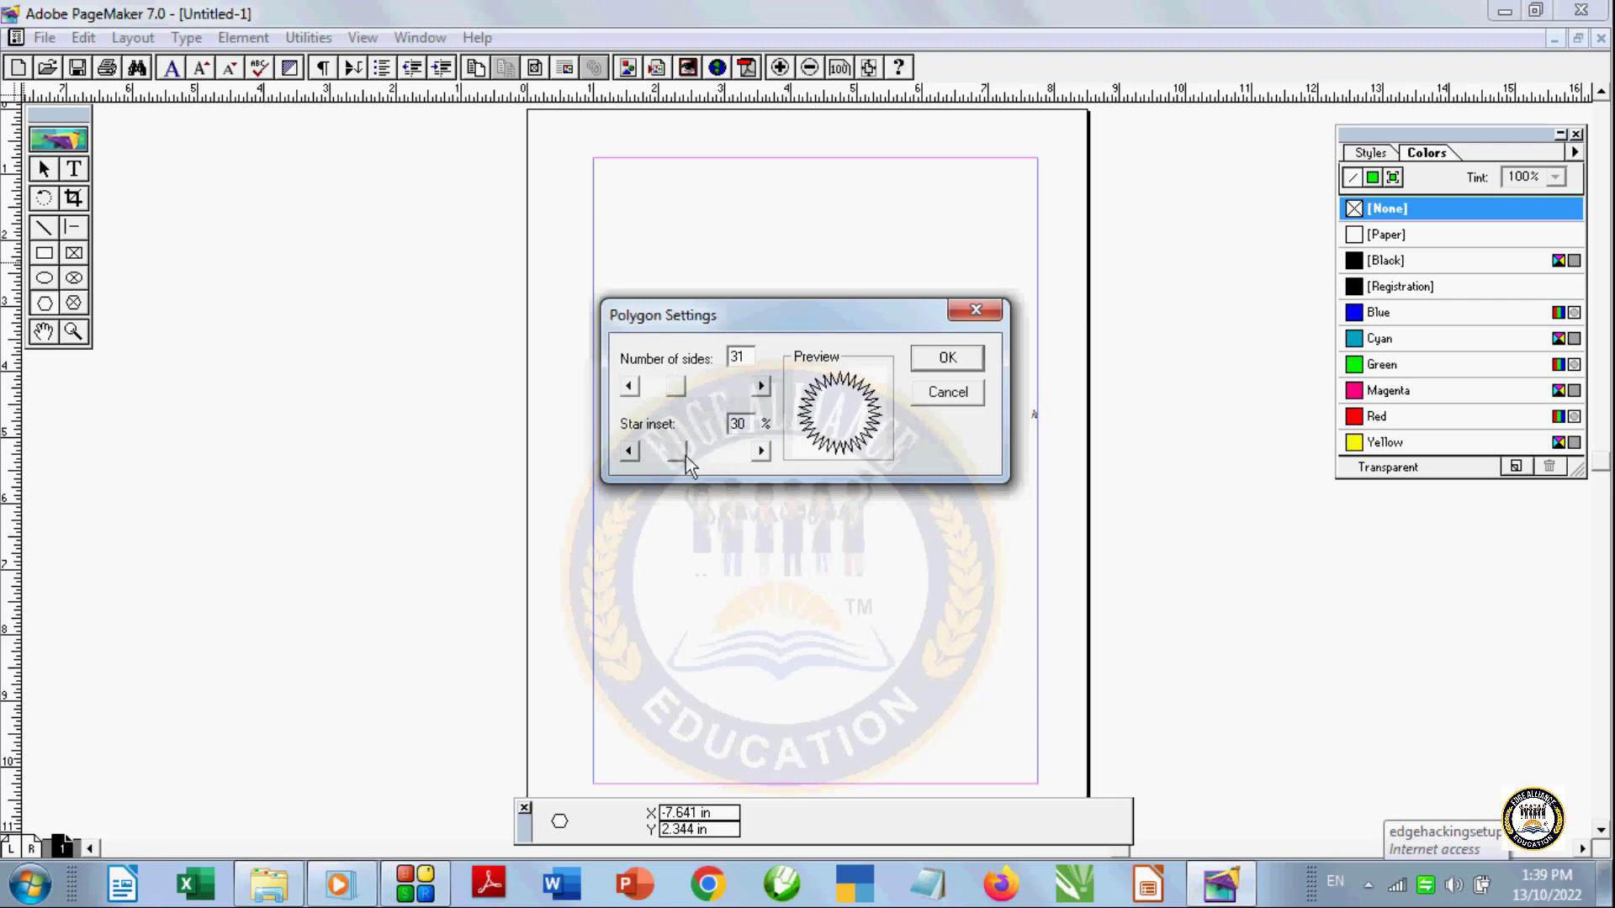
left_click(945, 357)
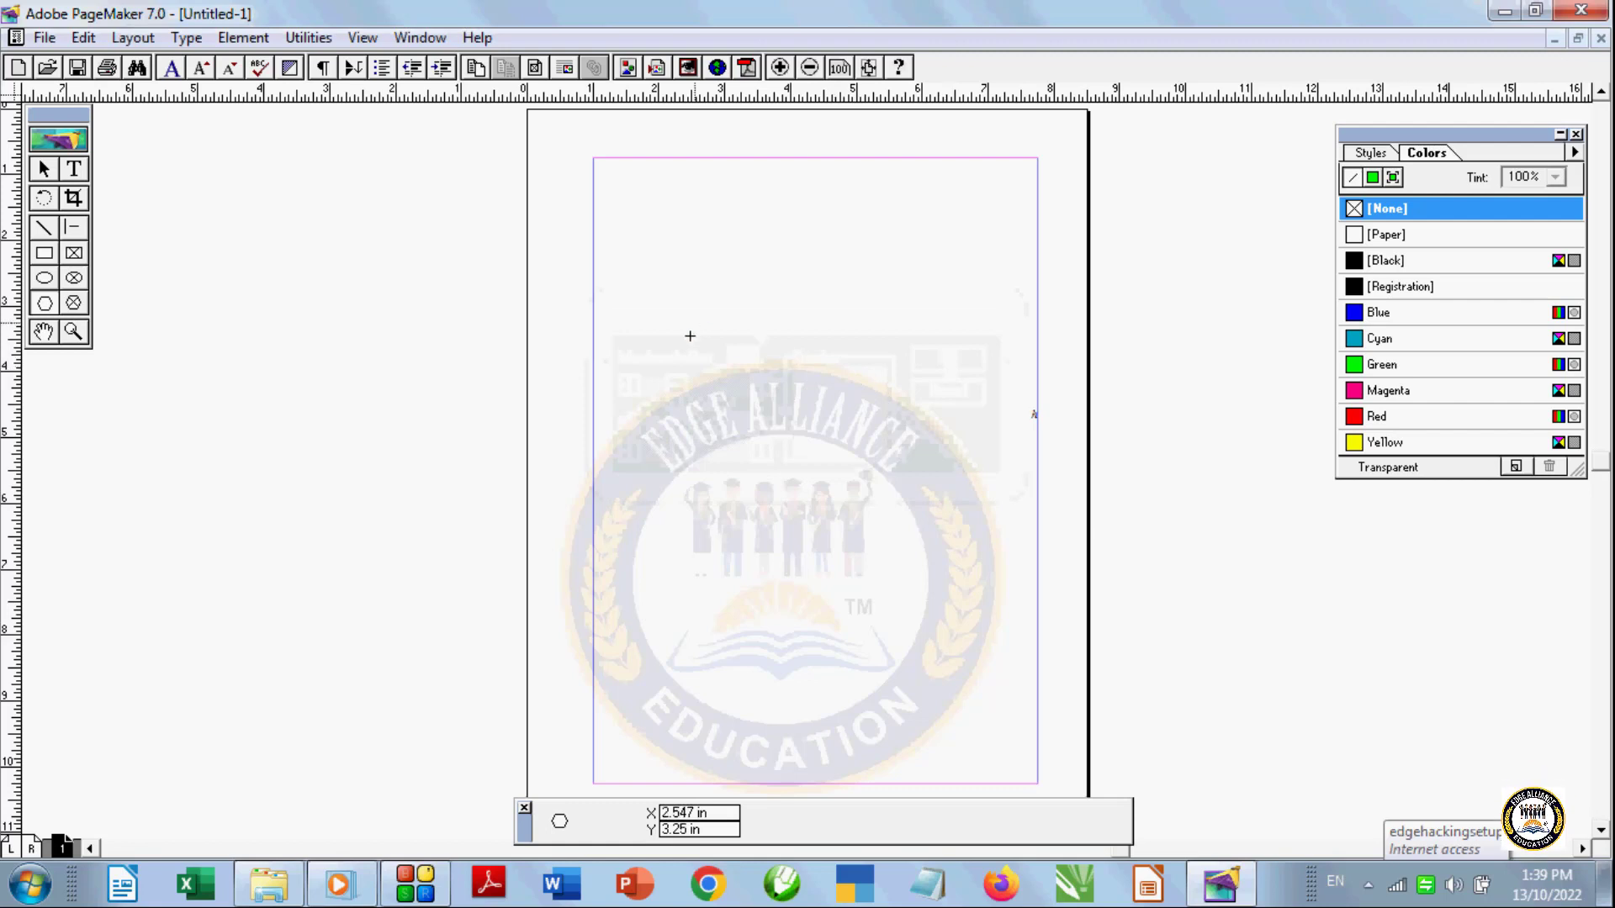
Draw a star-shaped polygon about 3.25 by 3.67 in and delete it
left_click_drag(694, 323, 908, 564)
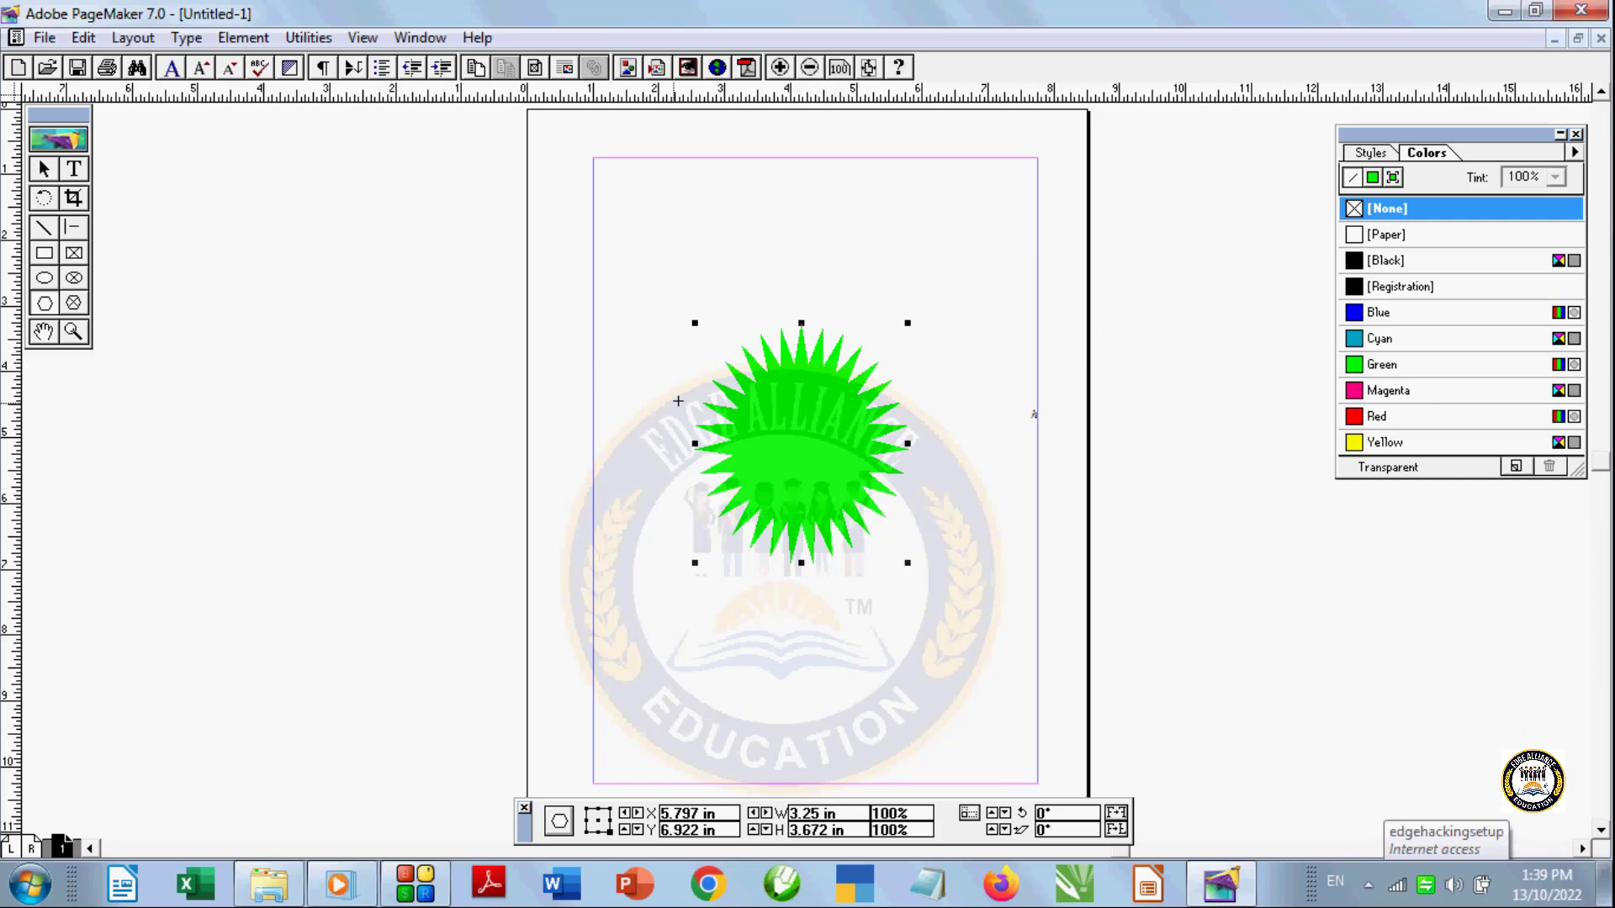
key("Delete")
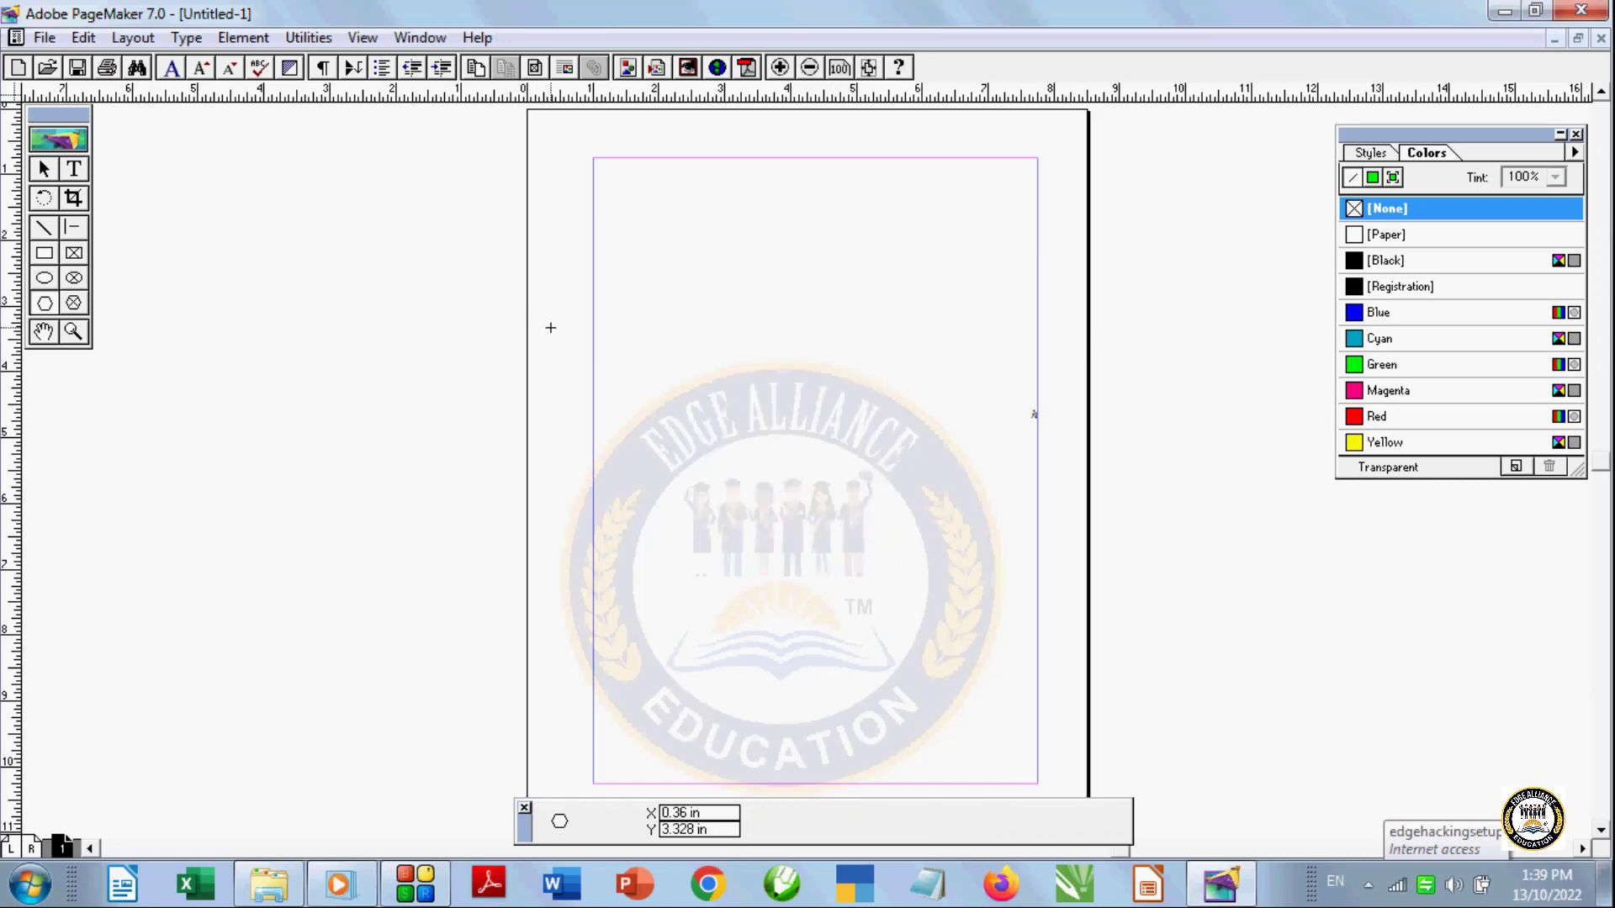
Draw a star-shaped polygon frame about 4.19 by 4.19 in on the page
left_click(74, 303)
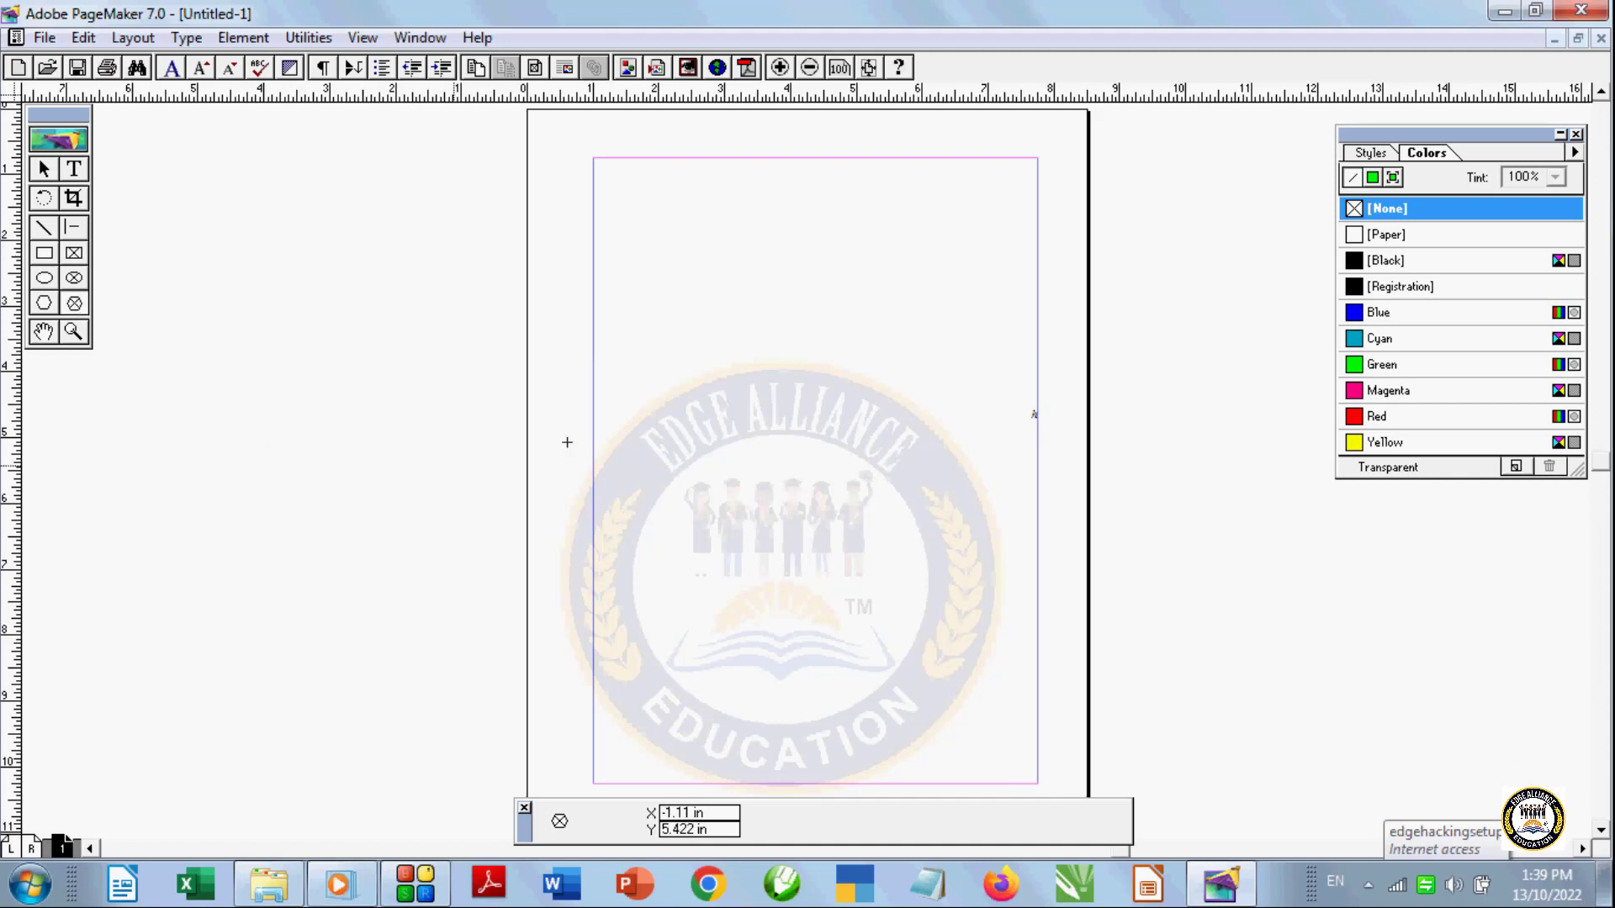
left_click_drag(673, 300, 948, 576)
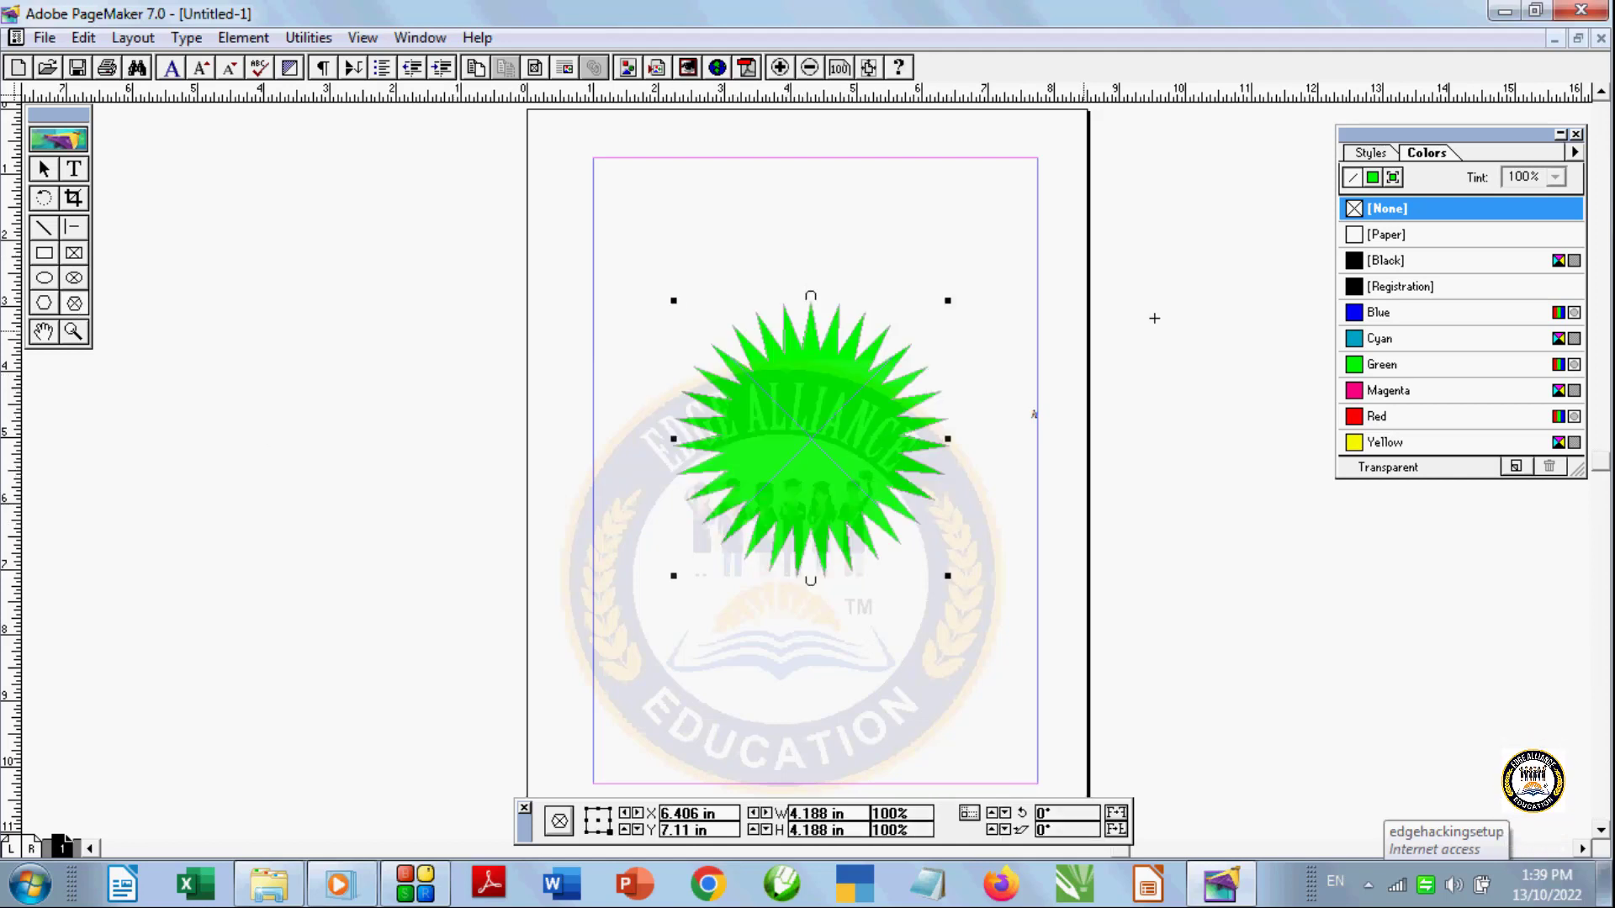
Set both the outline and fill colour of the star-shaped frame to None
left_click(1356, 235)
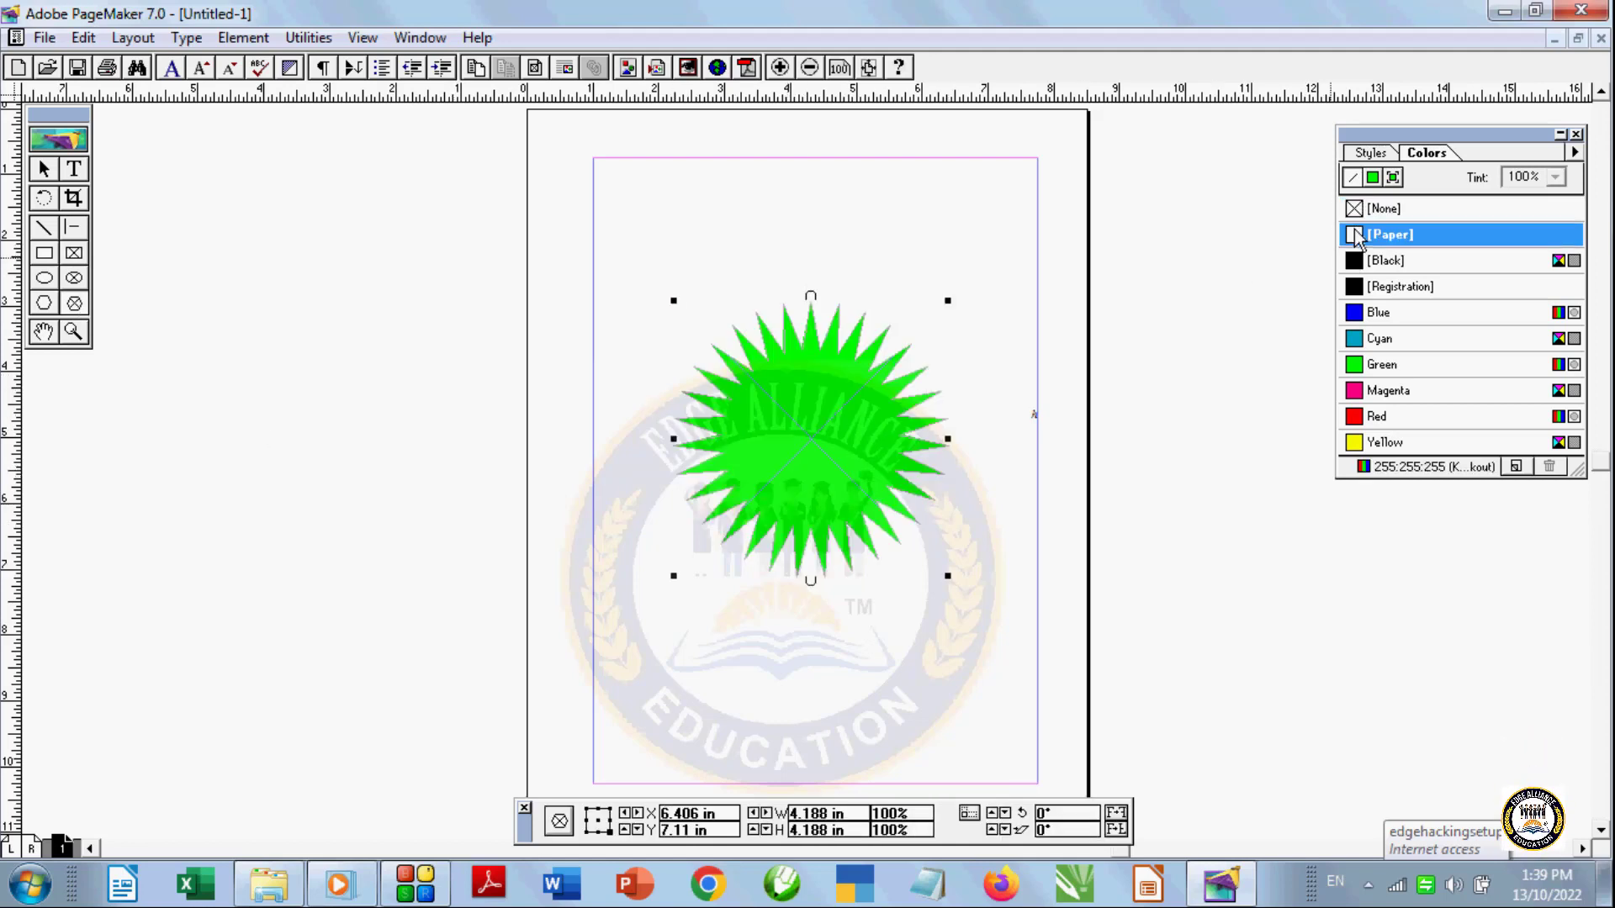
left_click(1358, 210)
left_click(1386, 181)
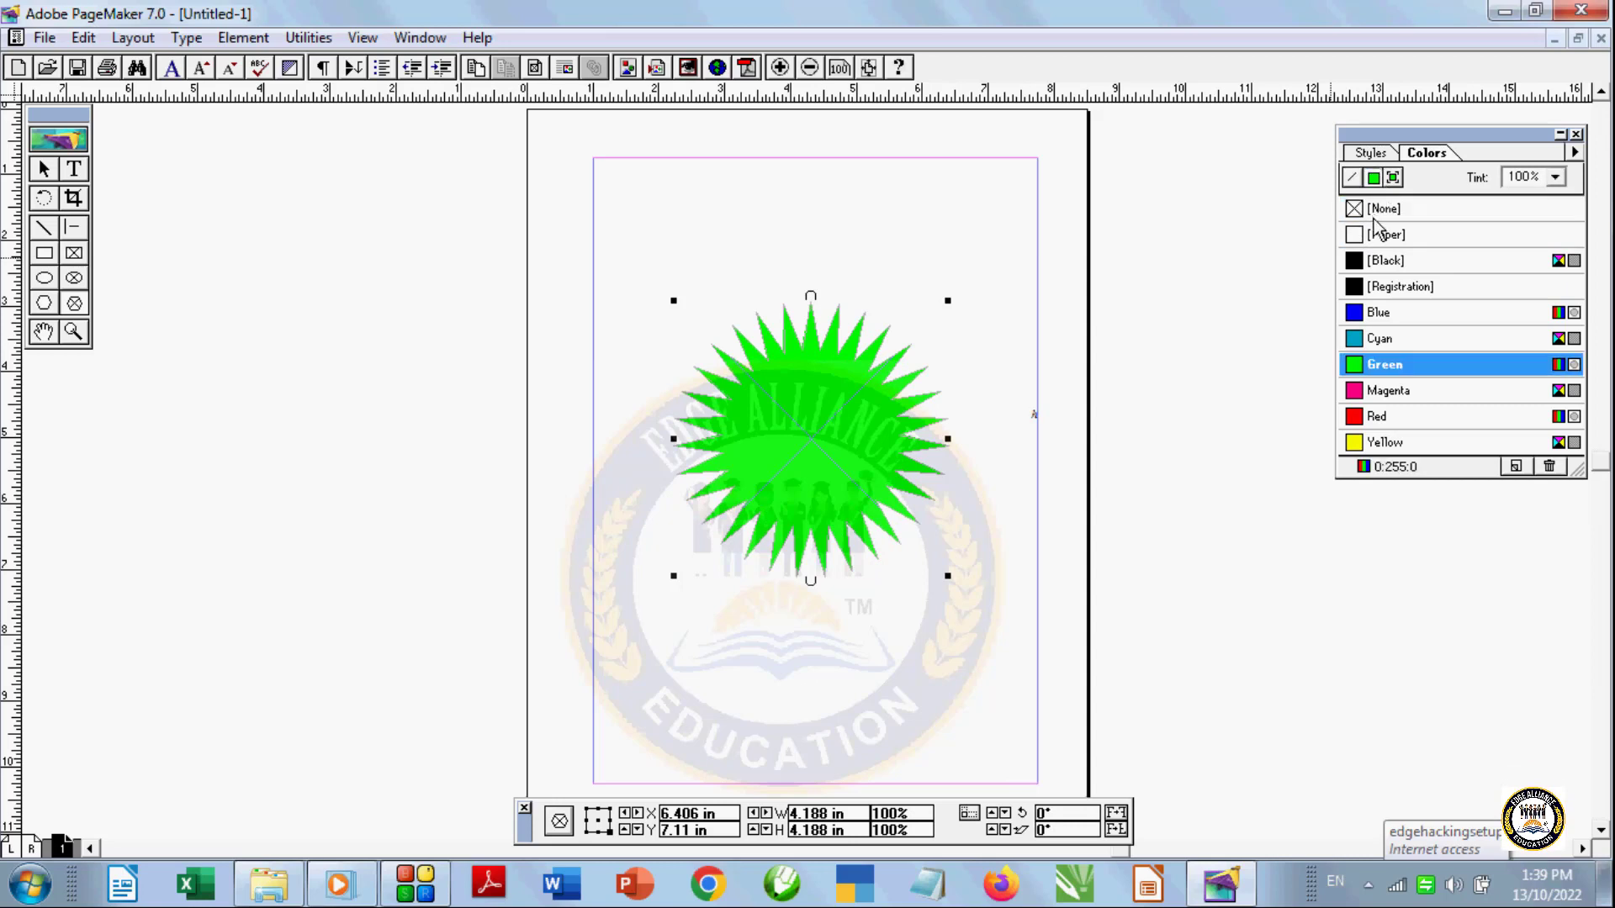
left_click(1376, 210)
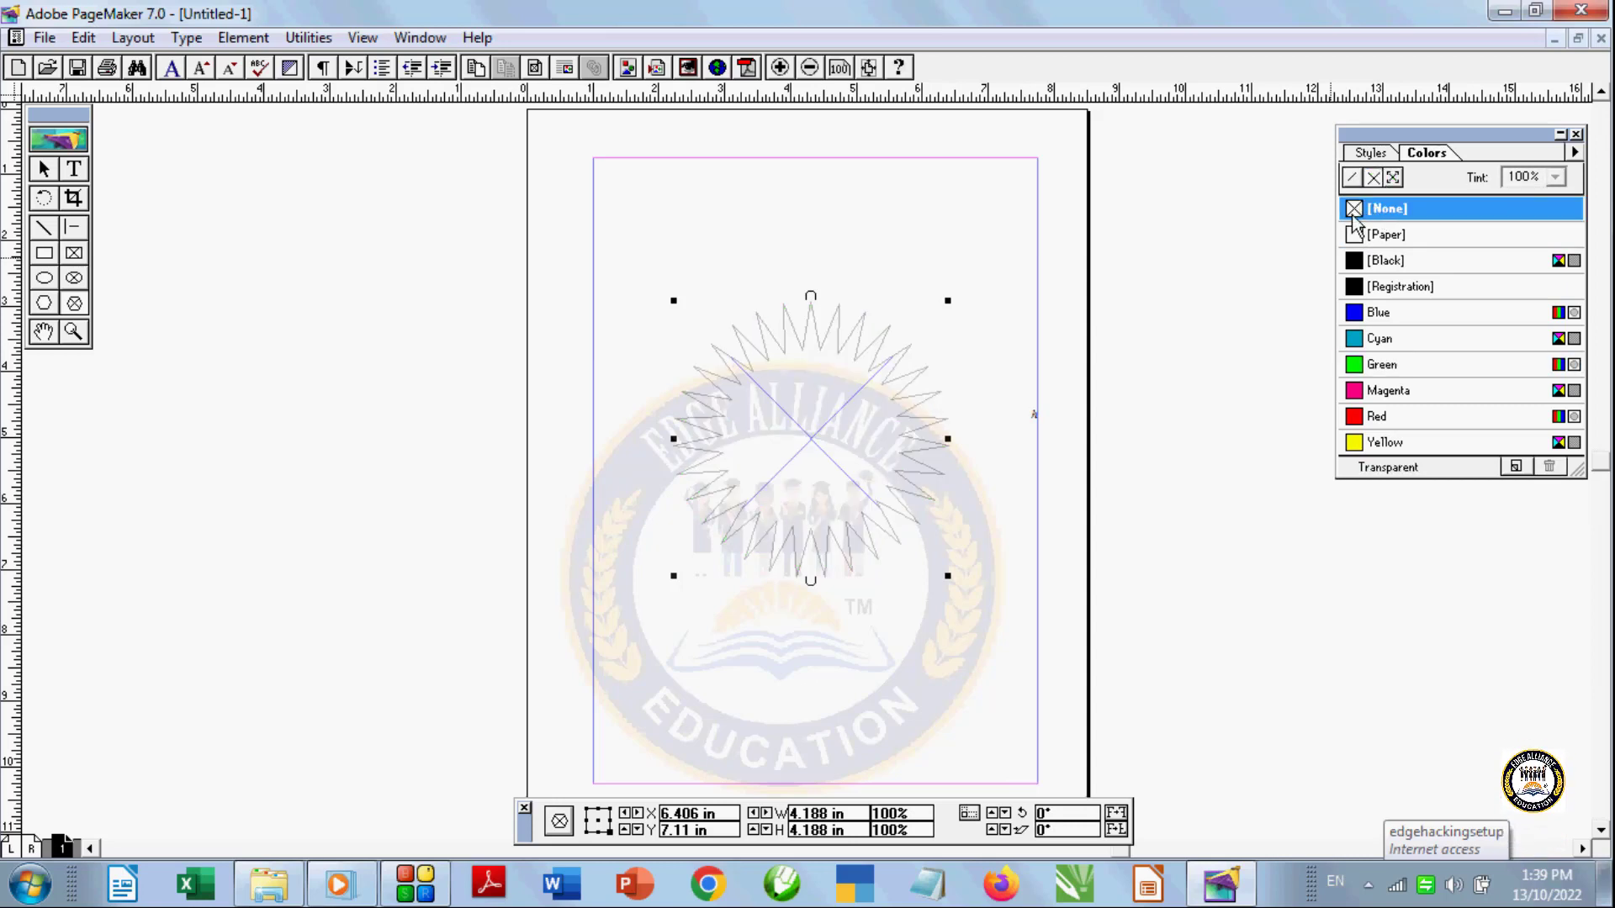
Place the picture 1715.tmp.jpg within the star-shaped frame
key("ctrl+d")
left_click(113, 267)
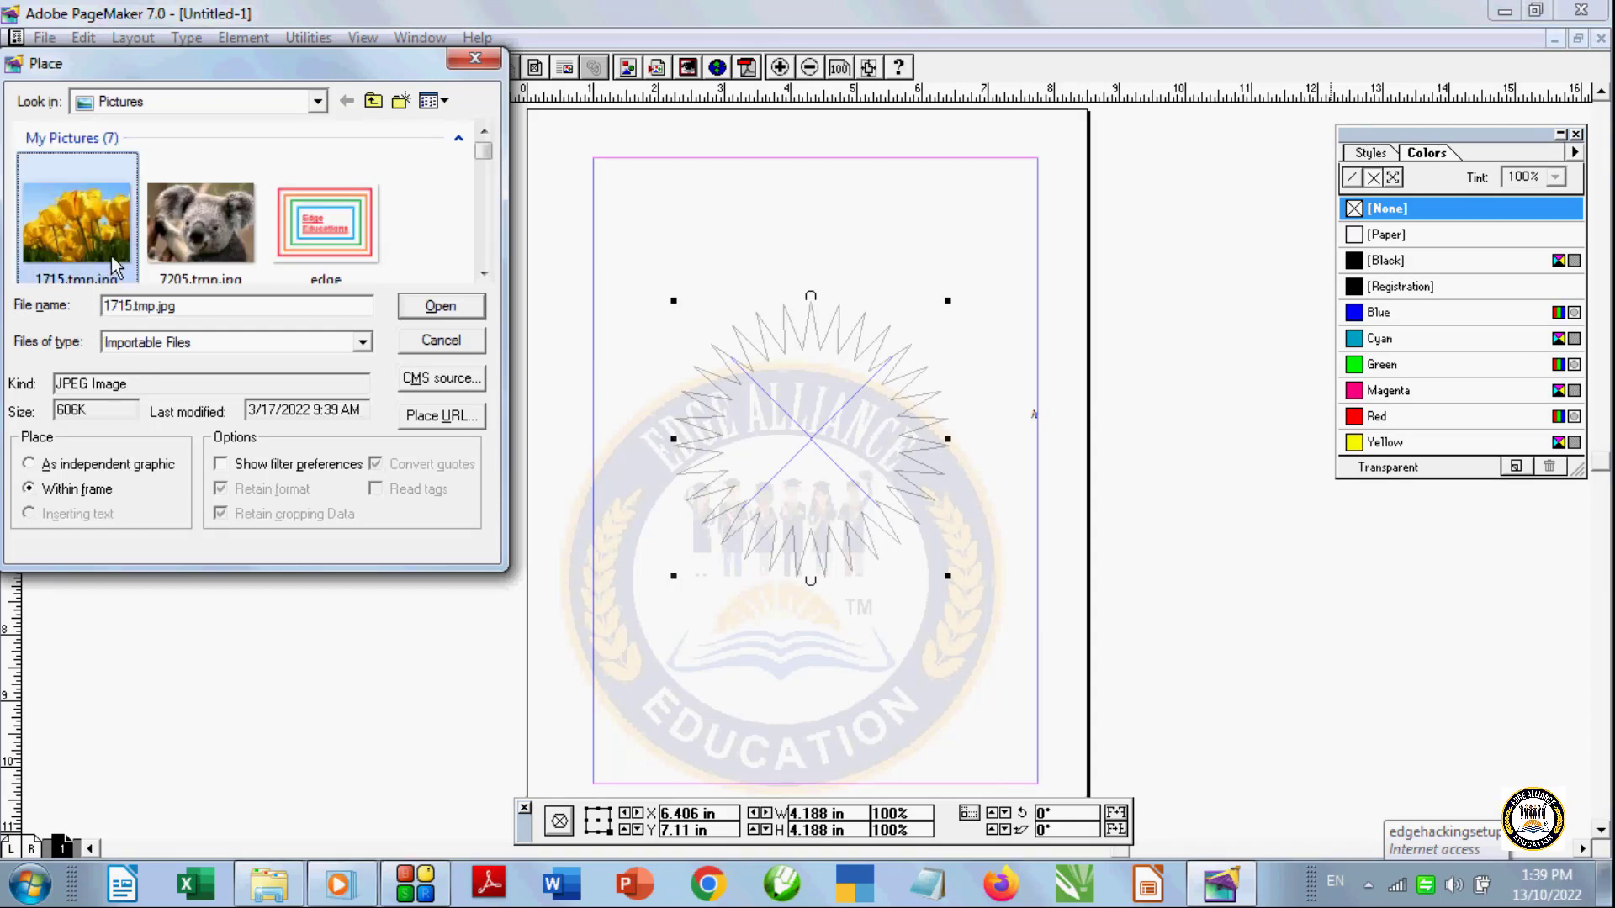
left_click(445, 307)
left_click(758, 481)
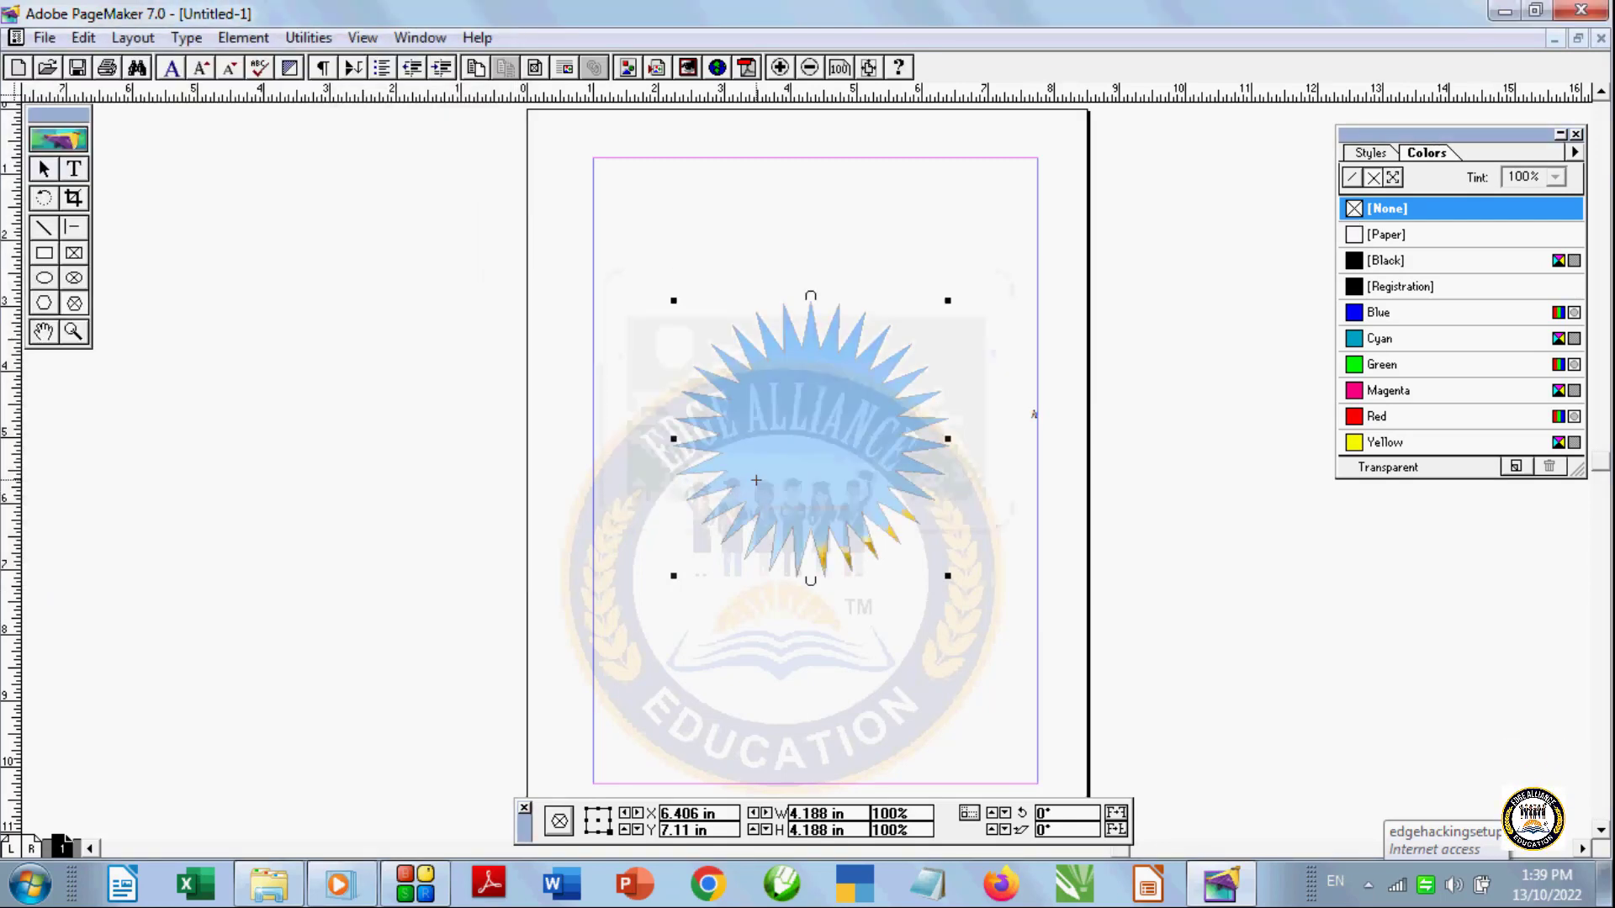
left_click(43, 227)
mouse_move(811, 477)
left_mouse_down()
mouse_move(577, 443)
mouse_move(627, 432)
left_mouse_up()
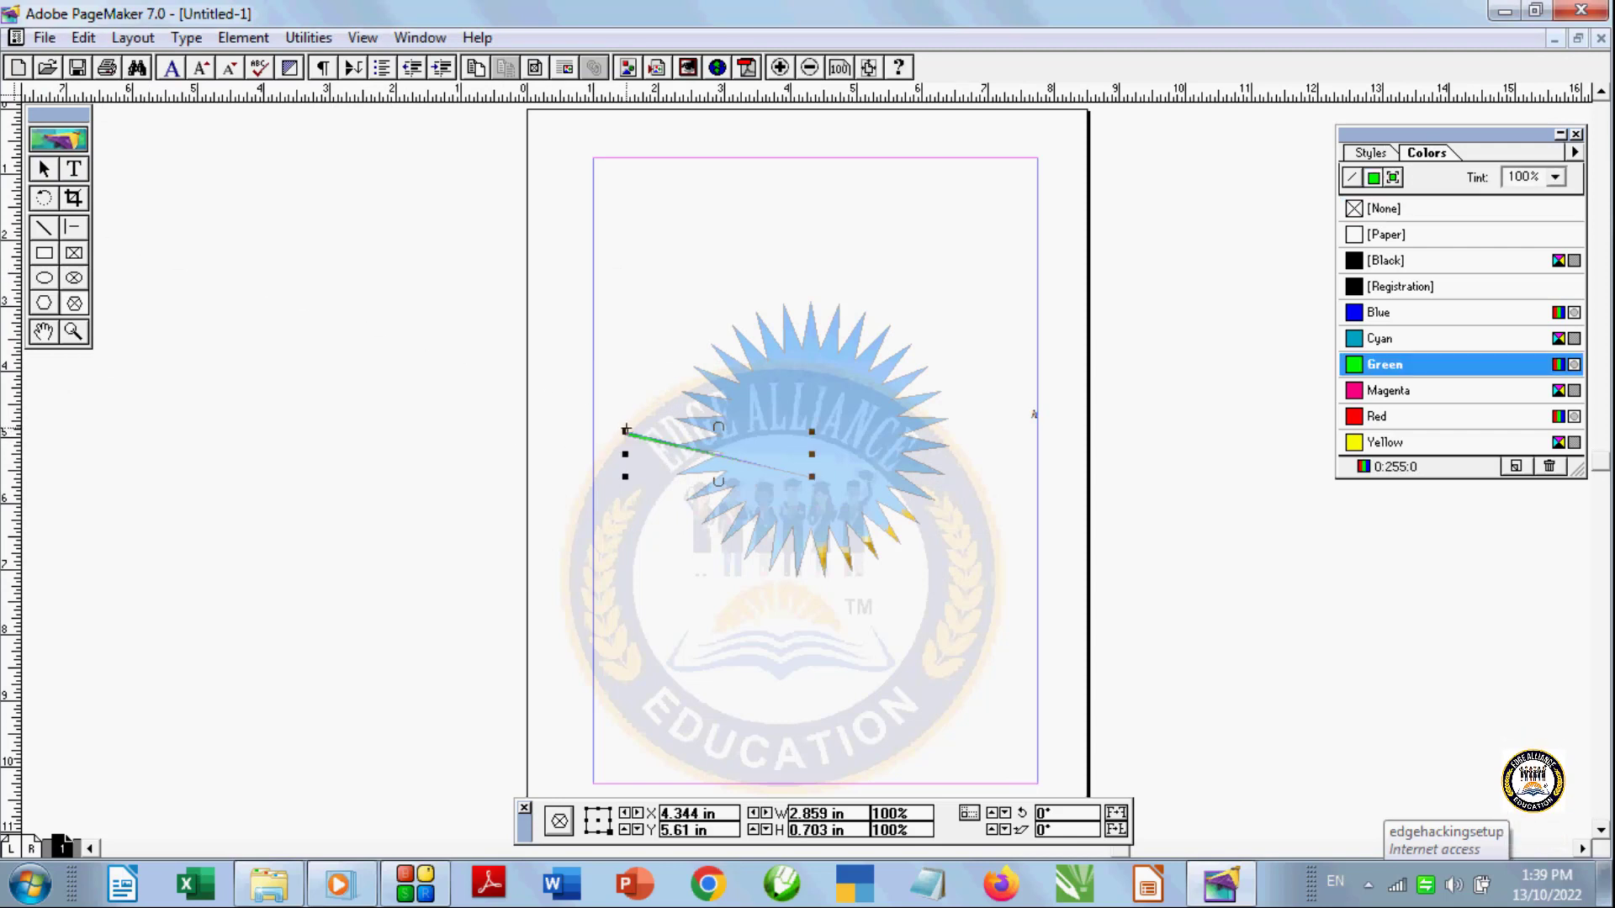
key("Delete")
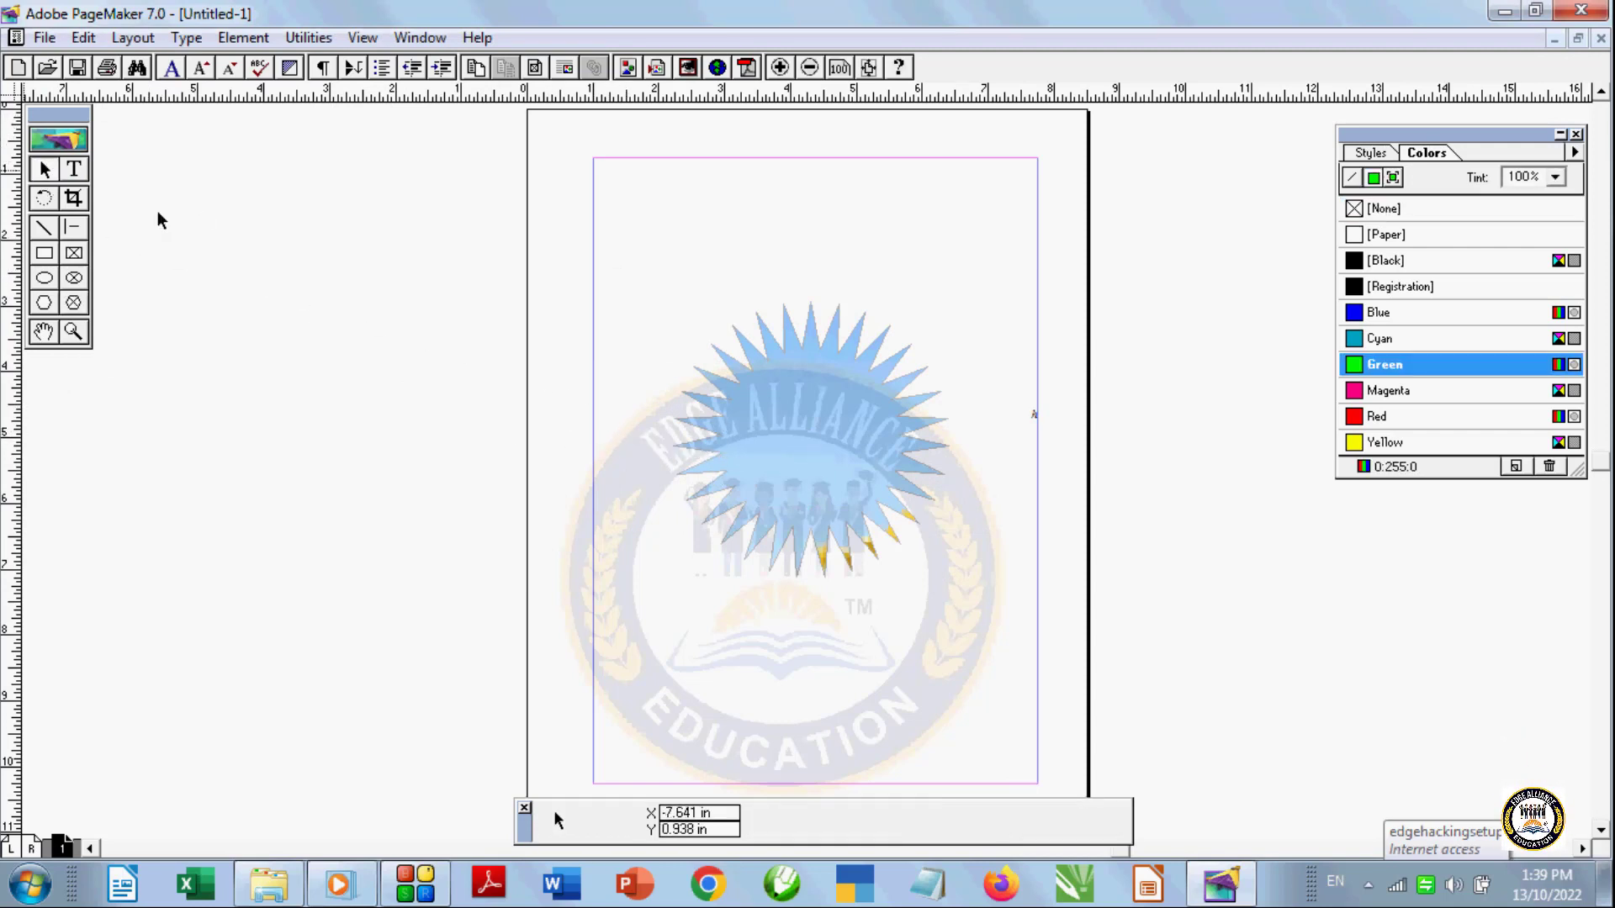
Move the picture-filled star frame around the page and delete it
left_click_drag(785, 422, 613, 445)
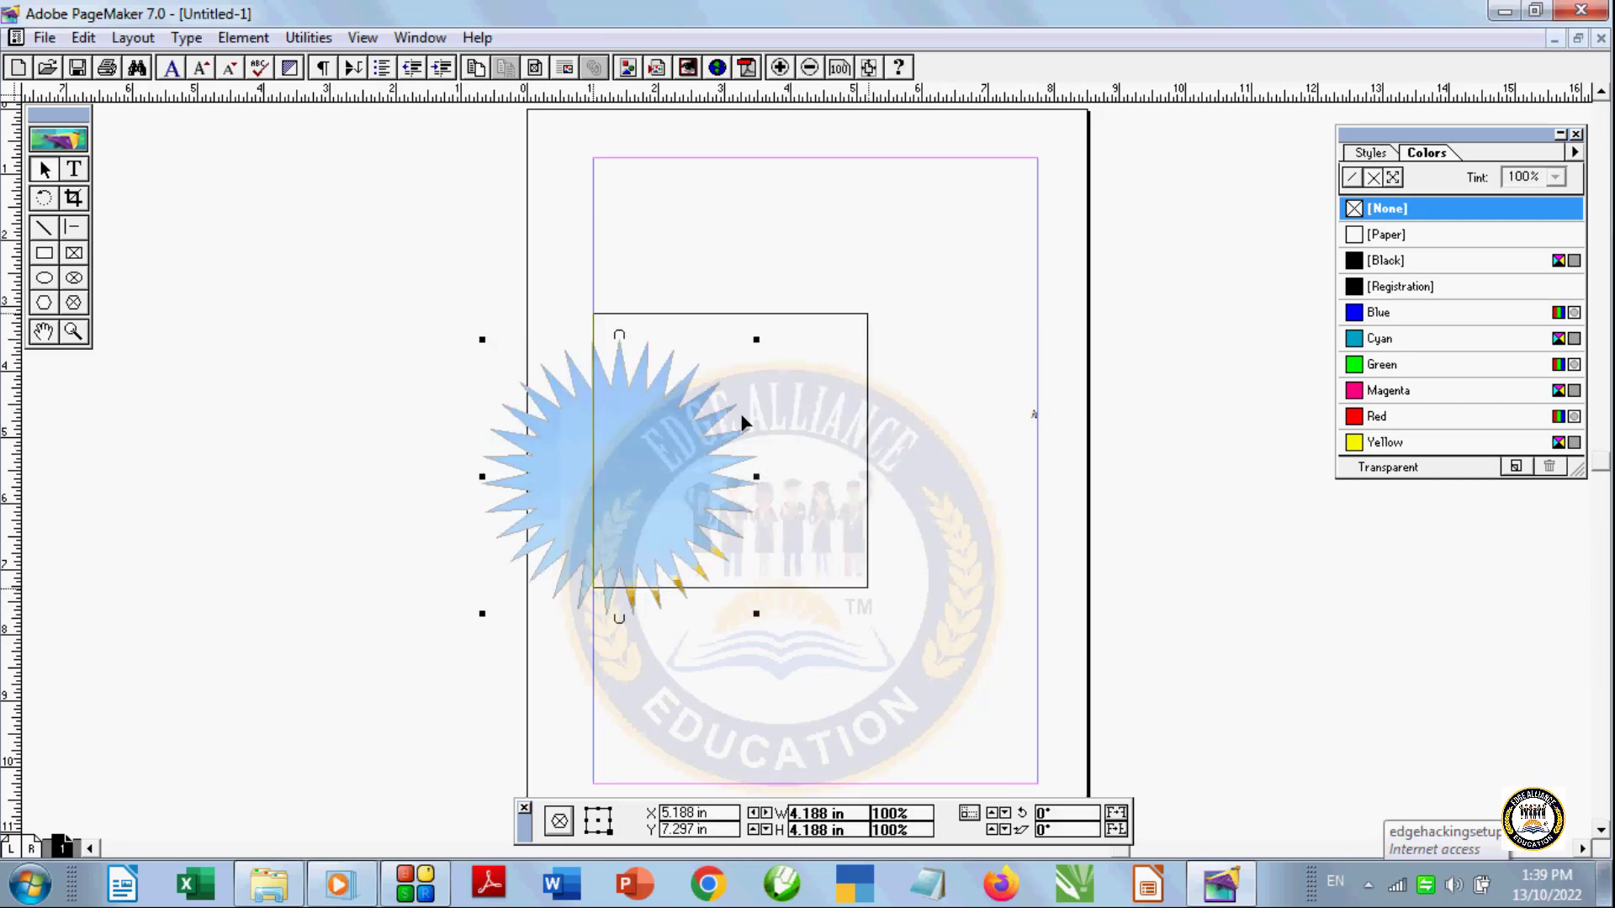
left_click_drag(742, 421, 763, 431)
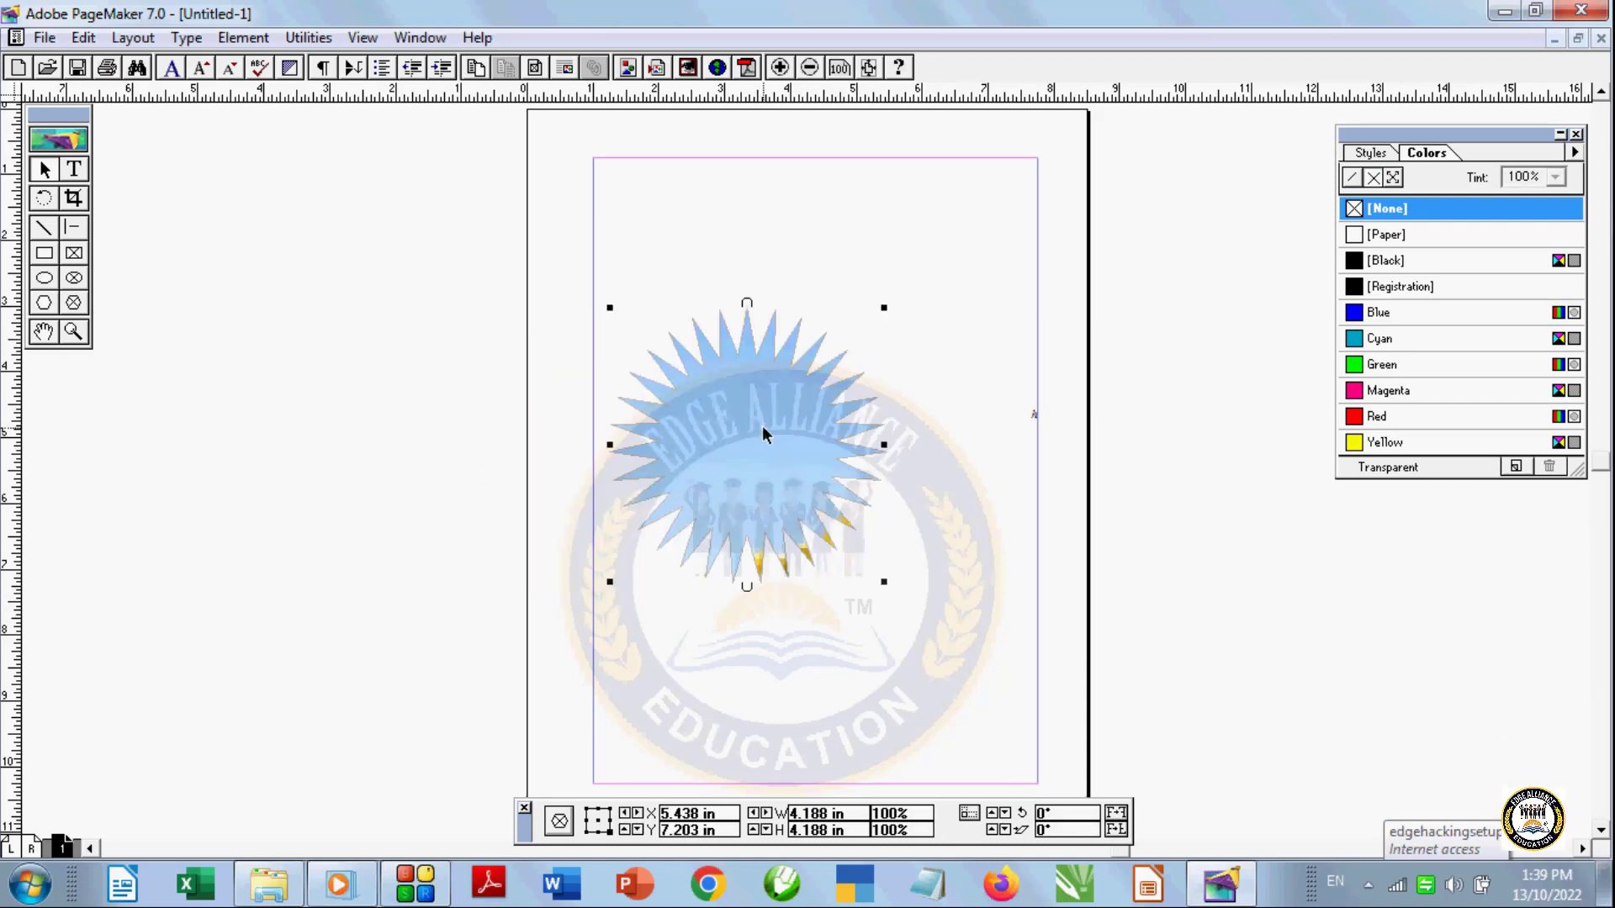
key("Delete")
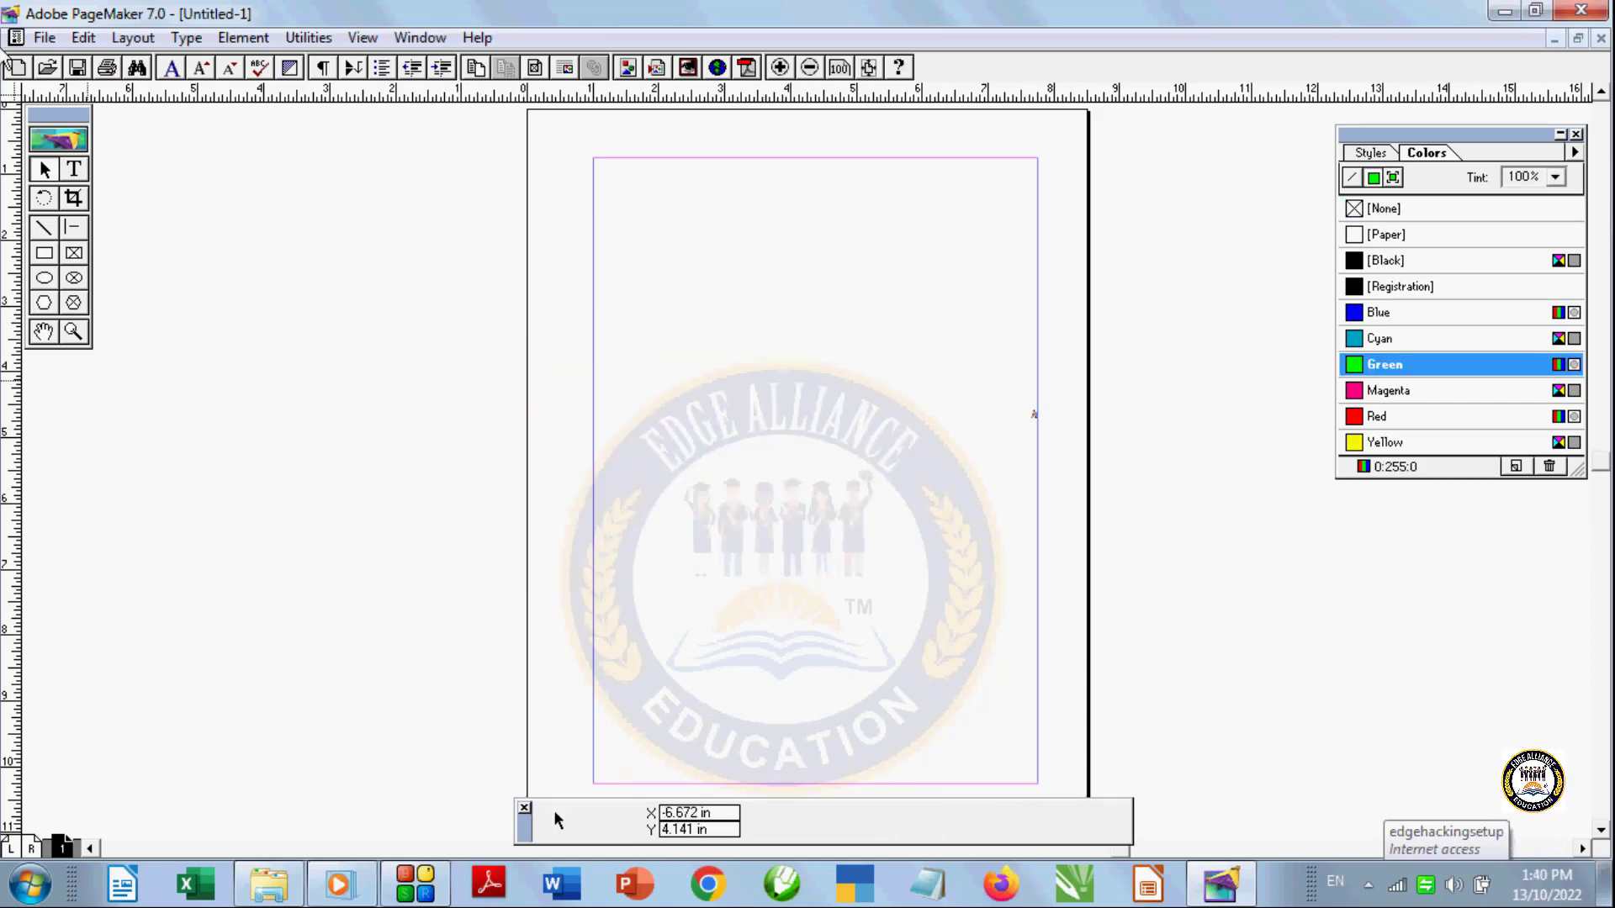
Pan the page across the pasteboard with the Hand tool and restore the full-page view
left_click(43, 331)
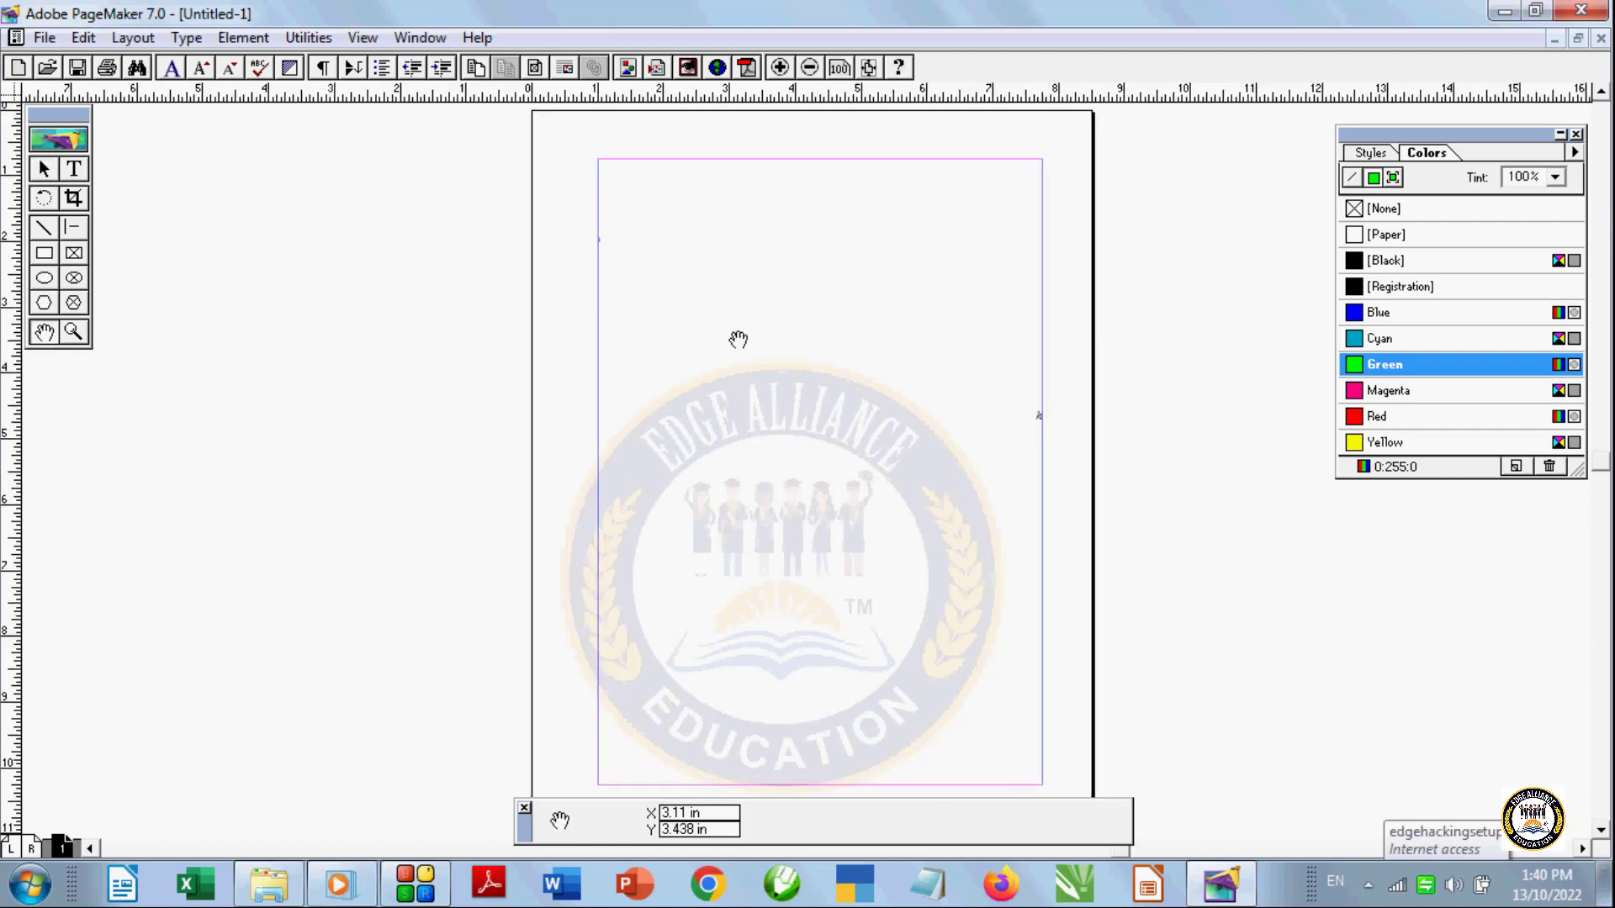
left_click_drag(736, 342, 1344, 373)
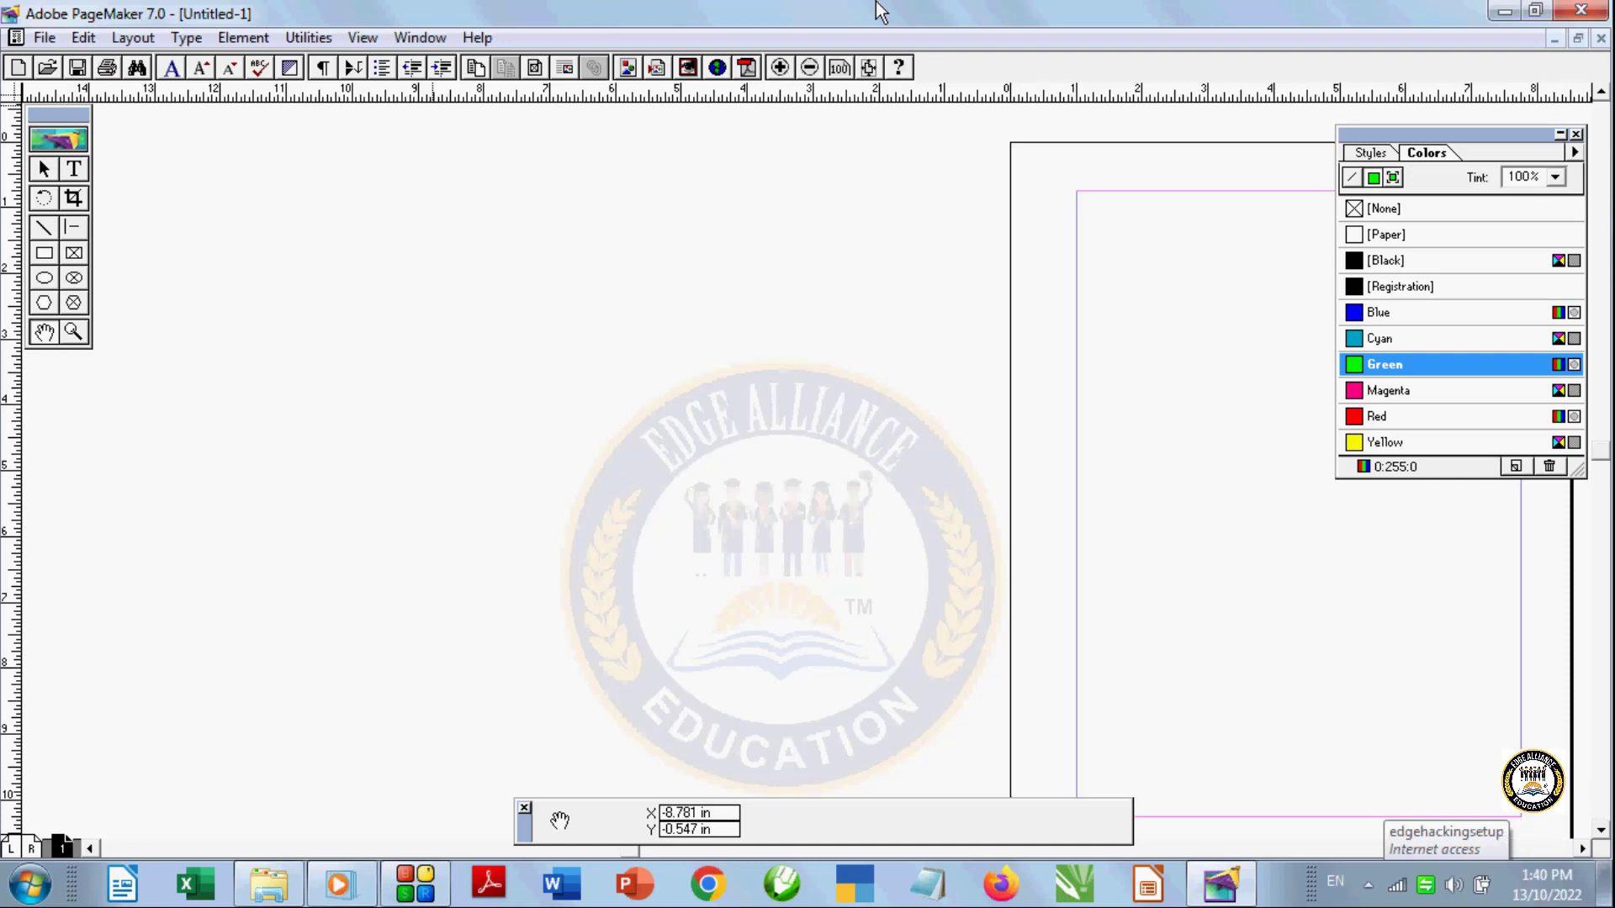
key("ctrl+0")
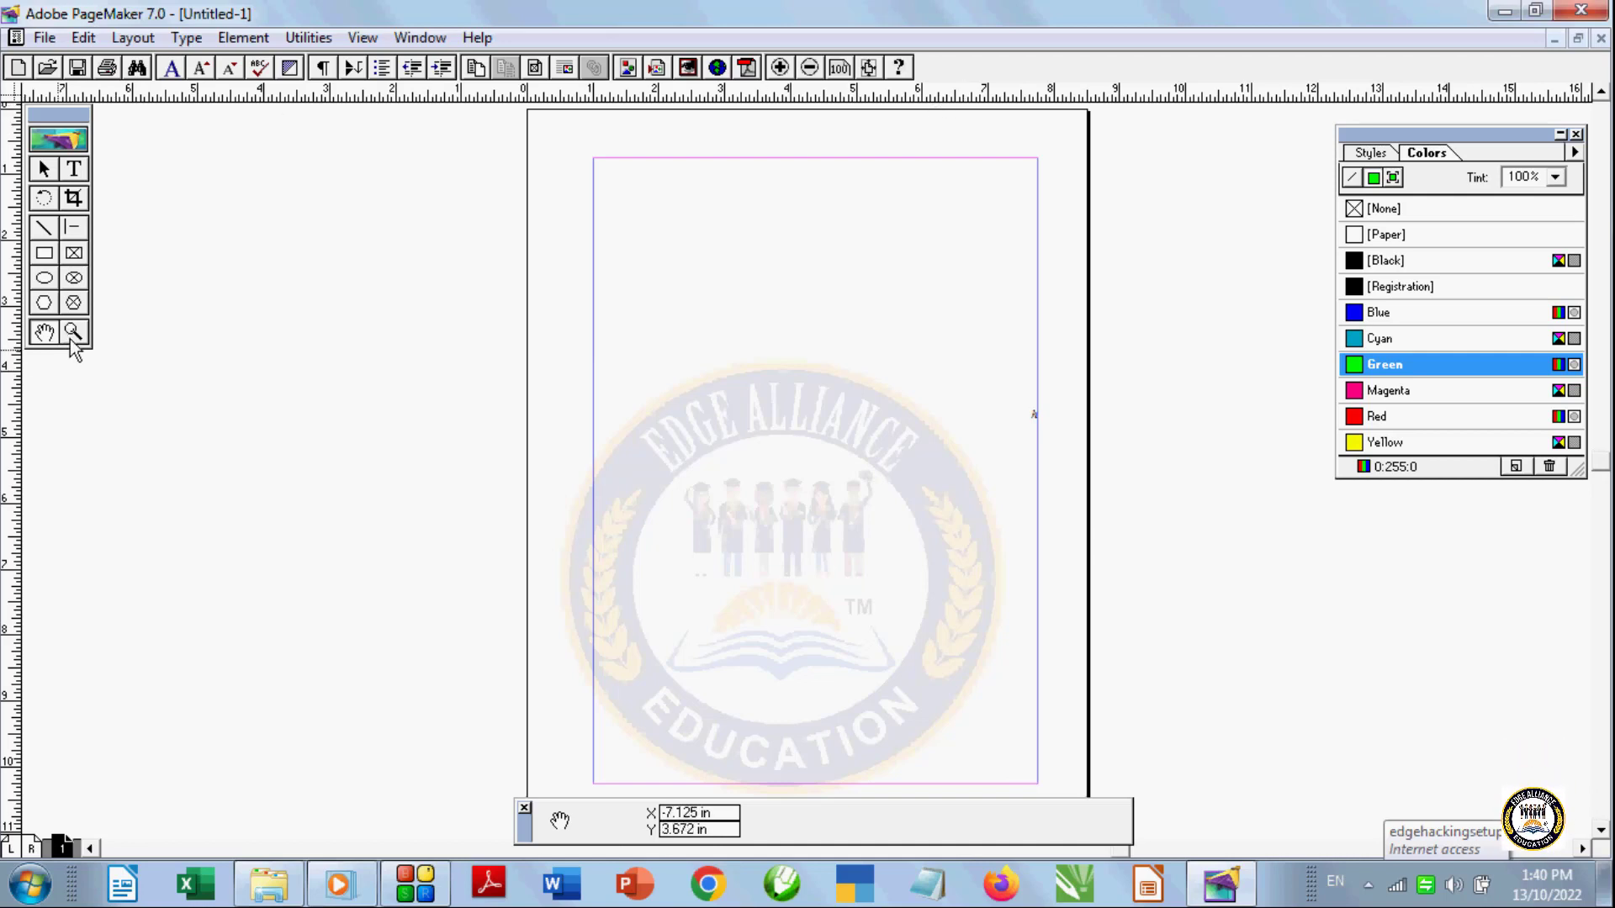
Draw an ellipse about 3.77 by 4.09 in on the page and colour it Red
left_click(44, 278)
left_click_drag(894, 534, 908, 547)
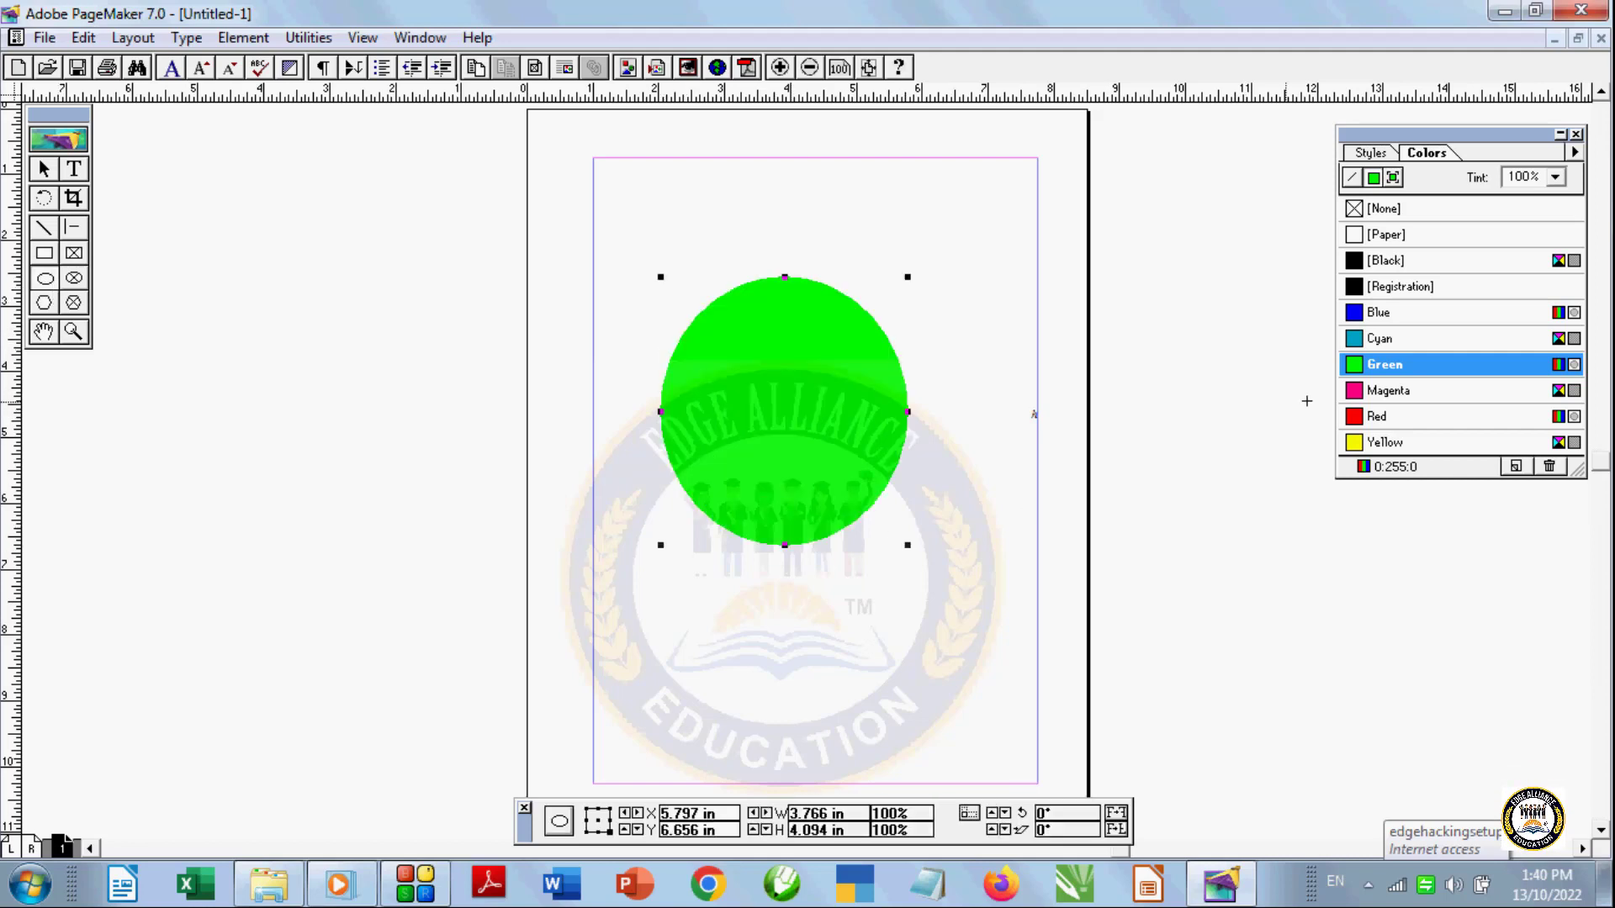
left_click(1373, 418)
Magnify the red ellipse with the Zoom tool and restore the full-page view
left_click(77, 335)
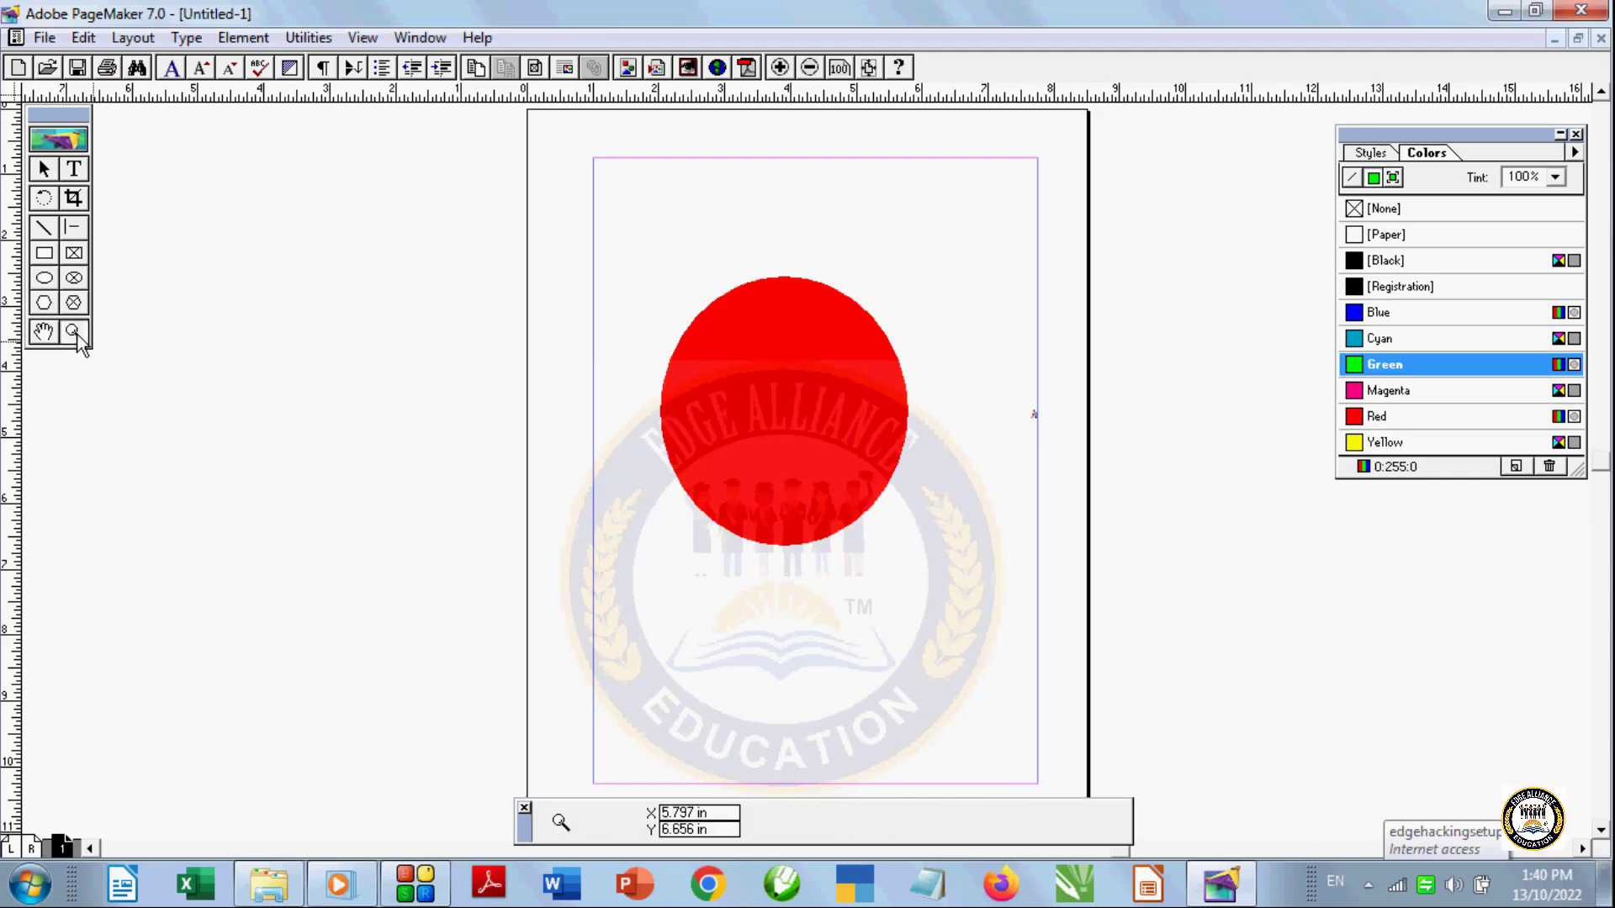
left_click(854, 452)
left_click(782, 454)
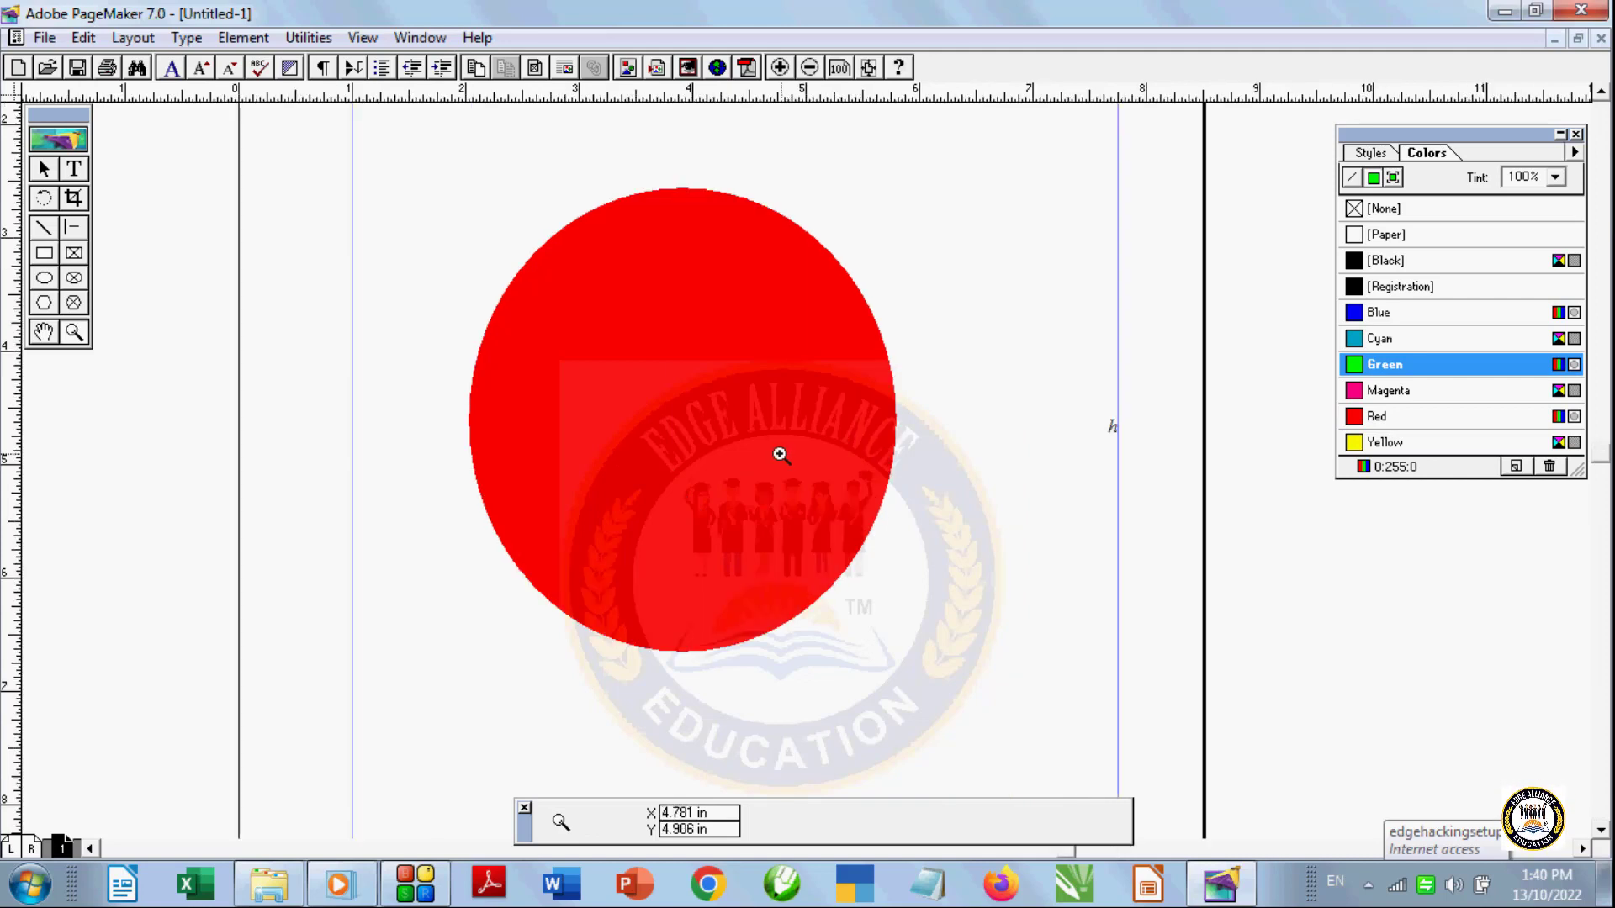
left_click(778, 454)
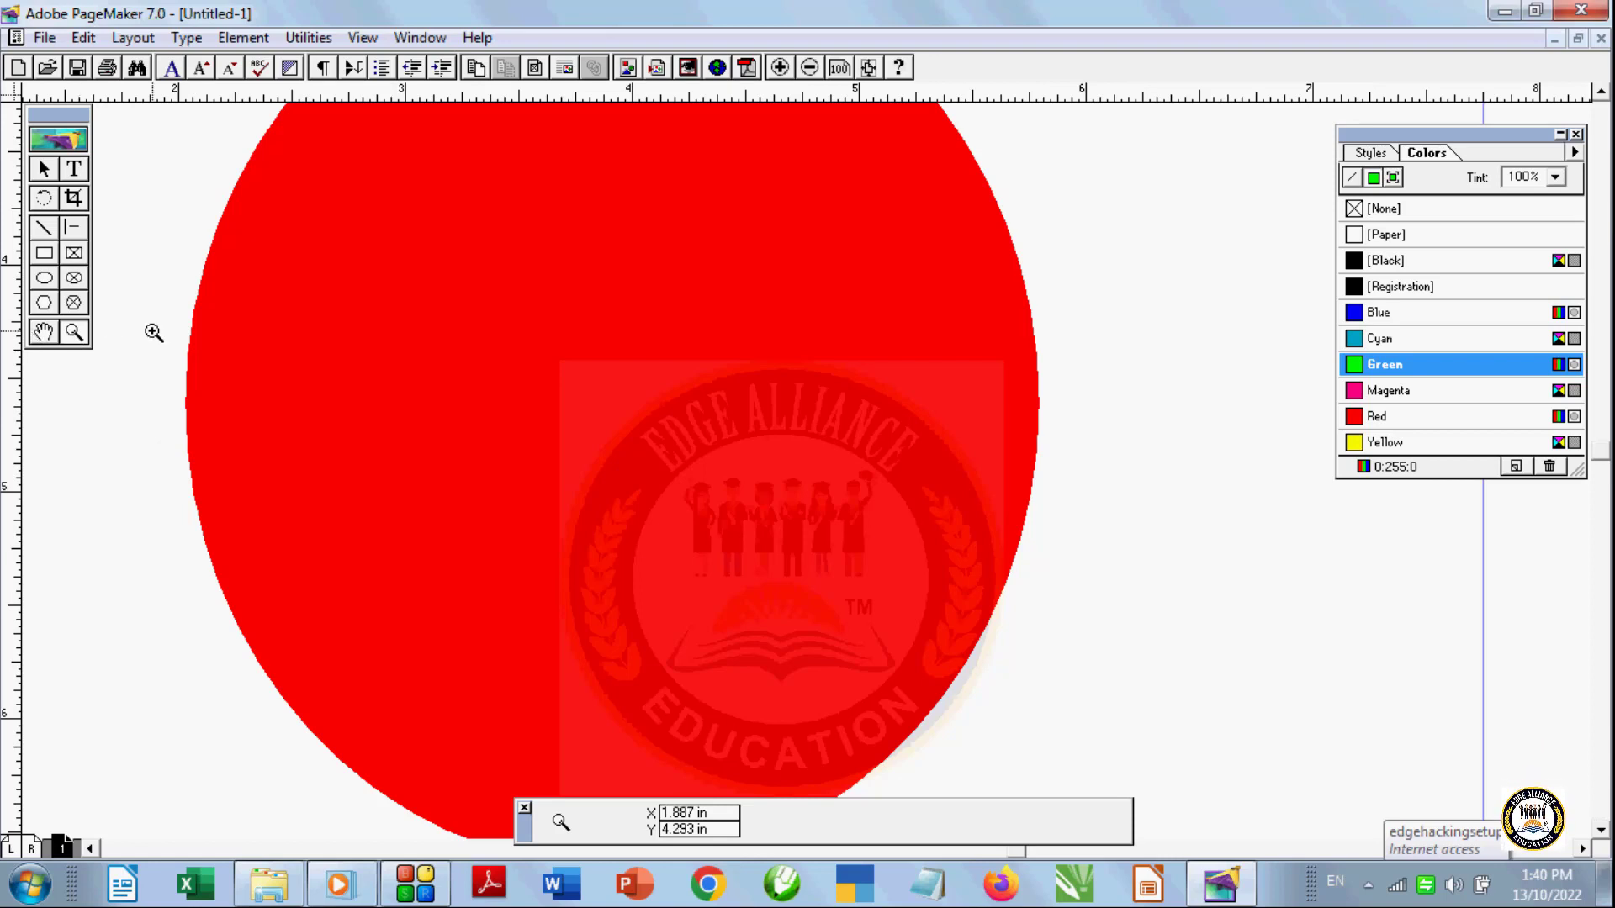
key("ctrl+0")
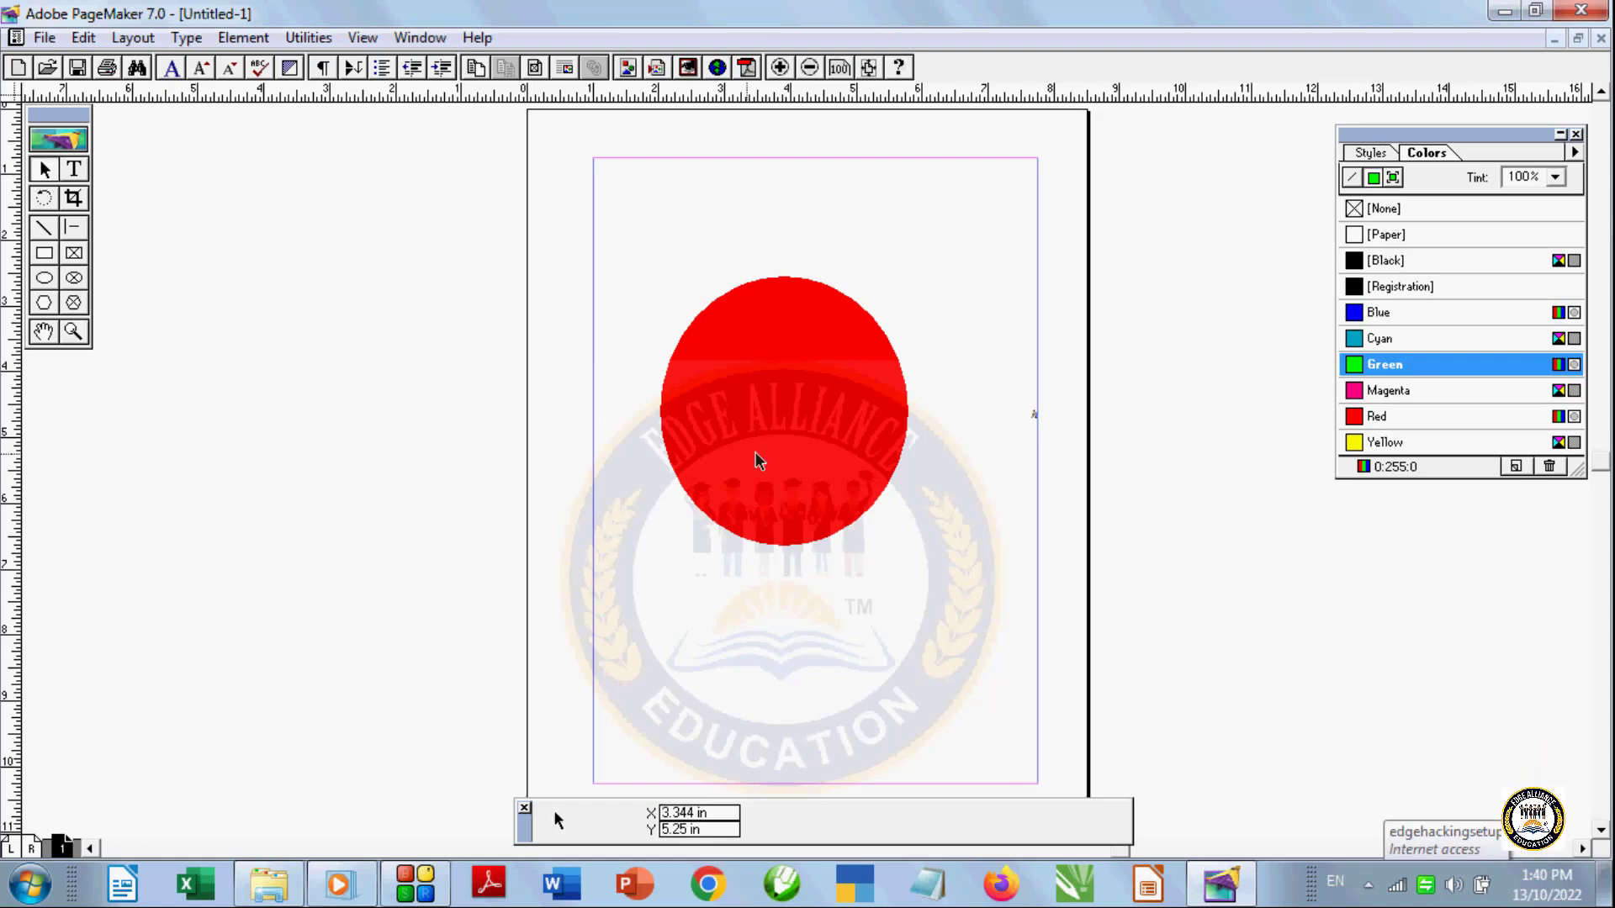
Delete the red ellipse from the page
left_click(782, 457)
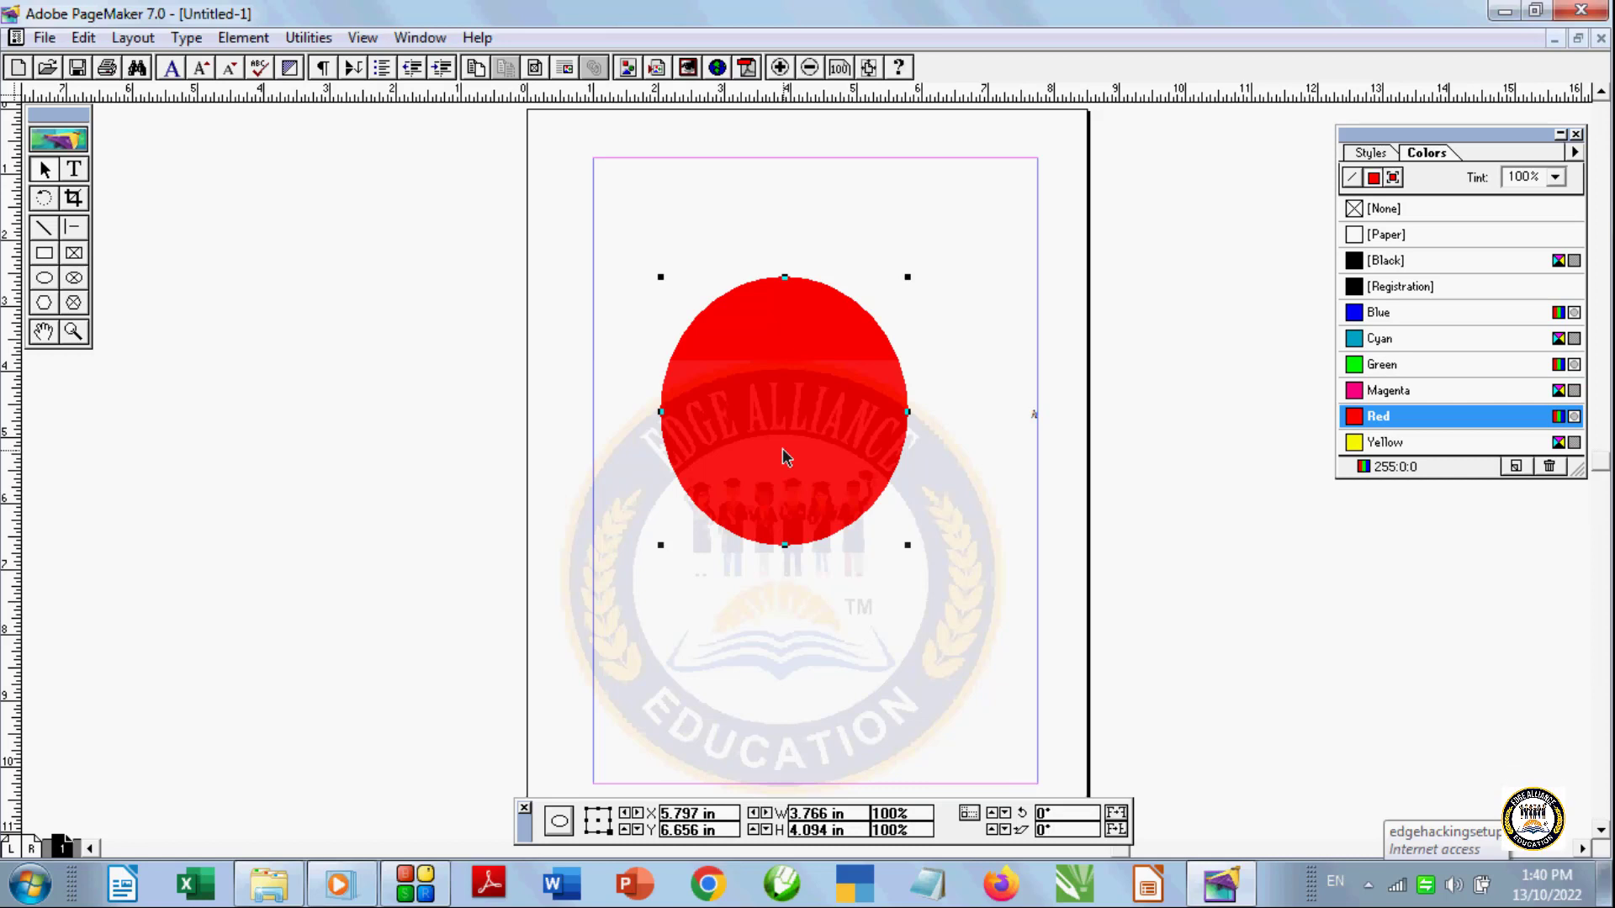
key("Delete")
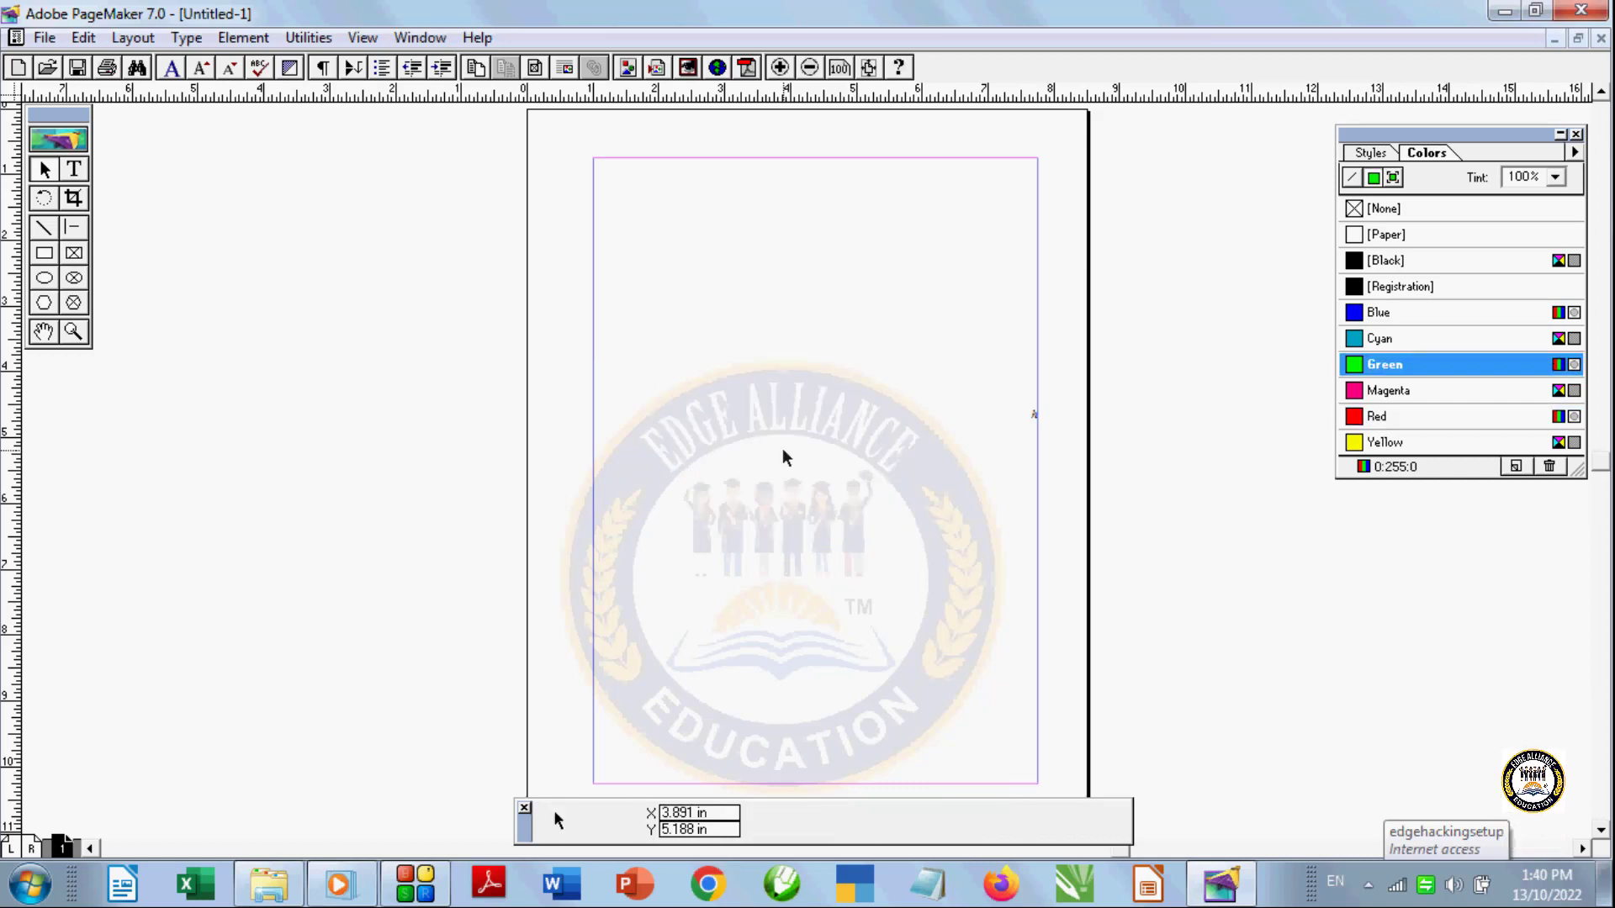